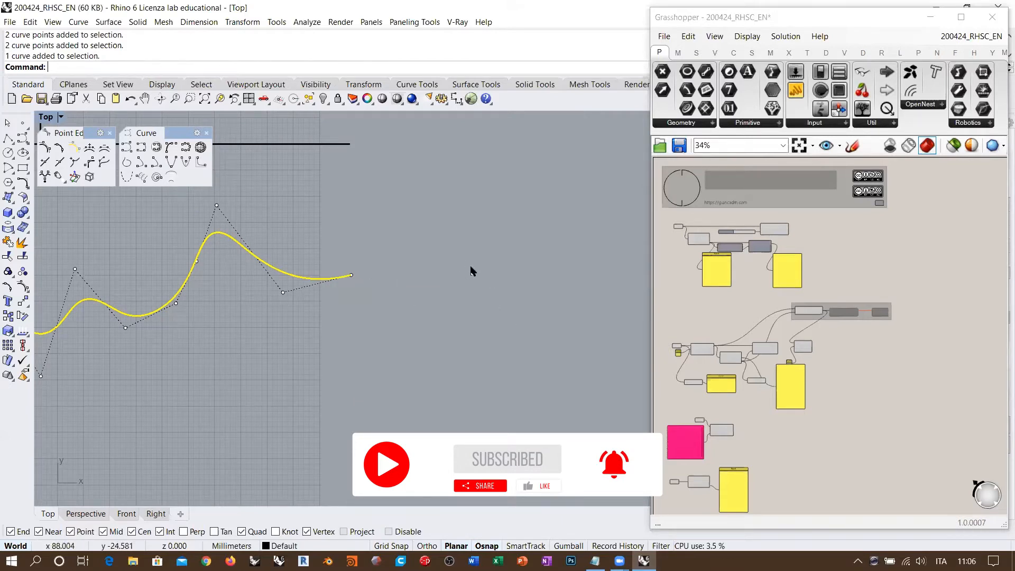
Draw a degree-3 control-point curve with six points, starting just beyond the right end of the existing wavy curve.
scroll(437, 272, up, 2)
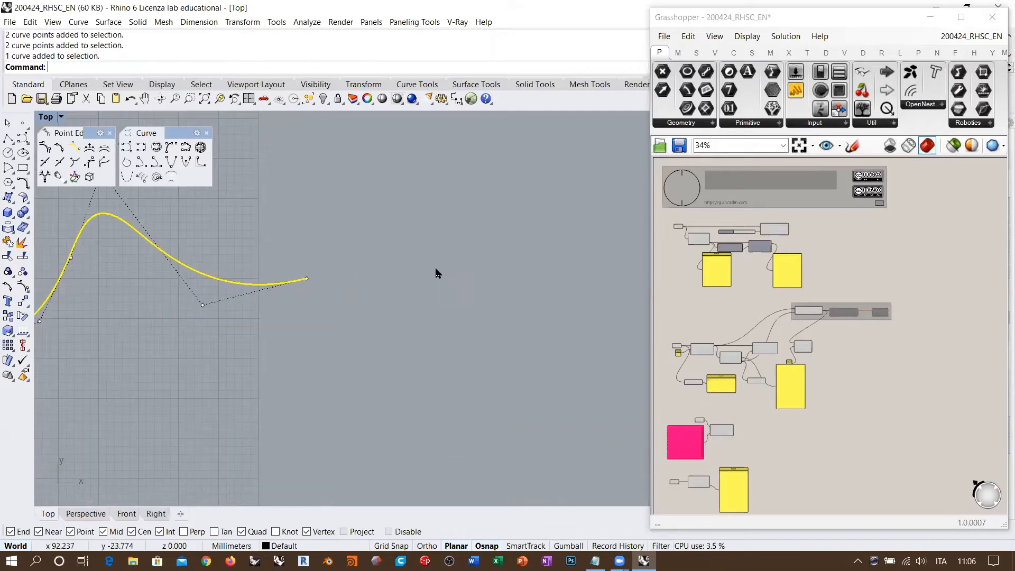
right_drag(409, 260, 390, 287)
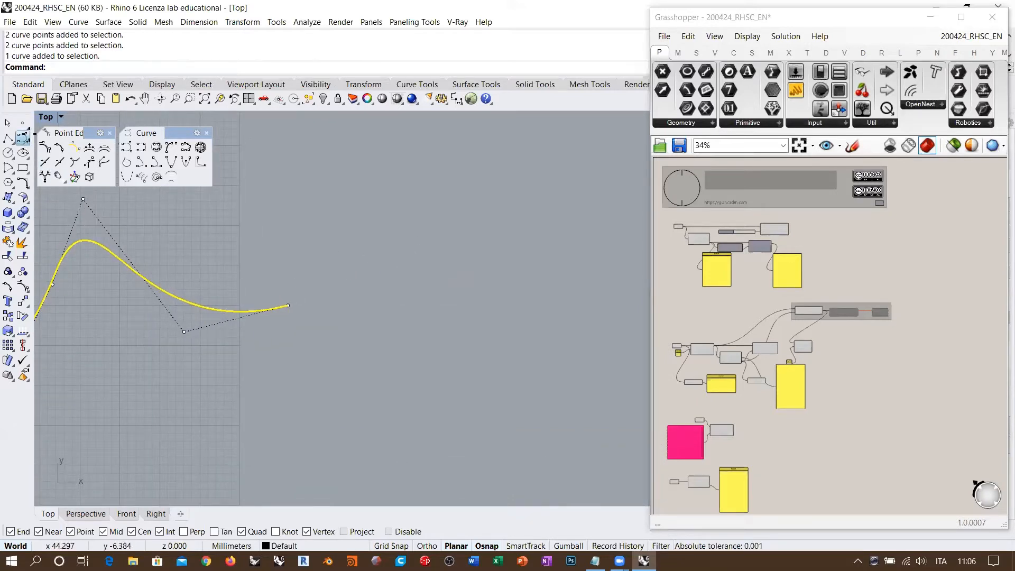
click(23, 139)
click(313, 300)
click(410, 258)
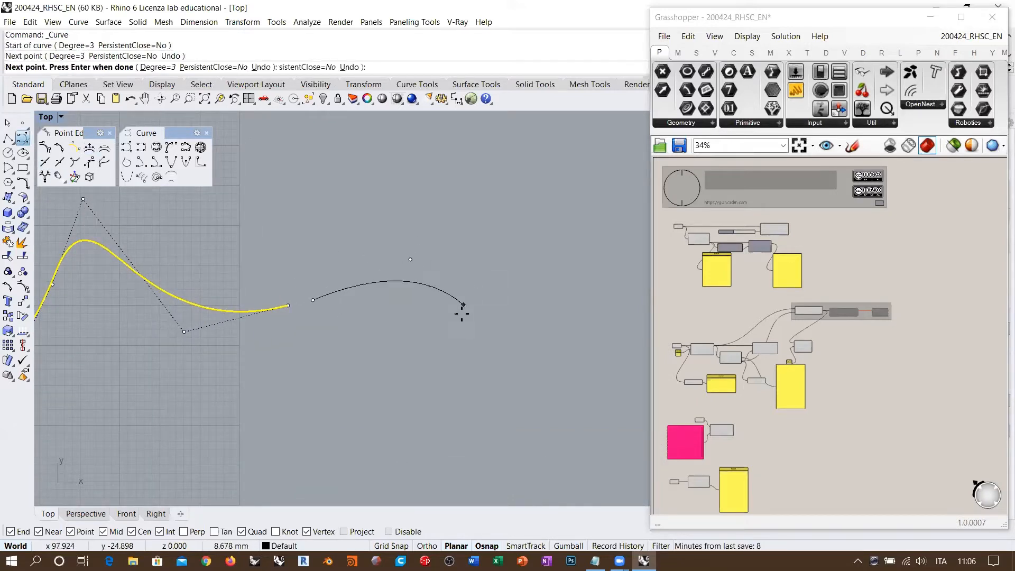
click(462, 309)
click(515, 422)
click(590, 365)
click(592, 239)
right_click(604, 173)
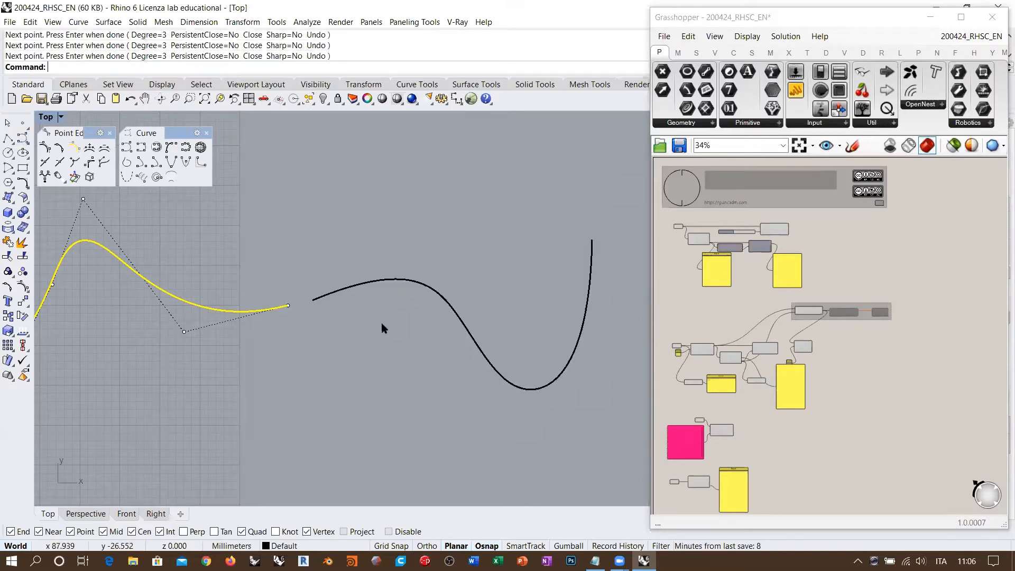
Move the new curve by its start point onto the right endpoint of the existing wavy curve.
click(366, 283)
click(25, 287)
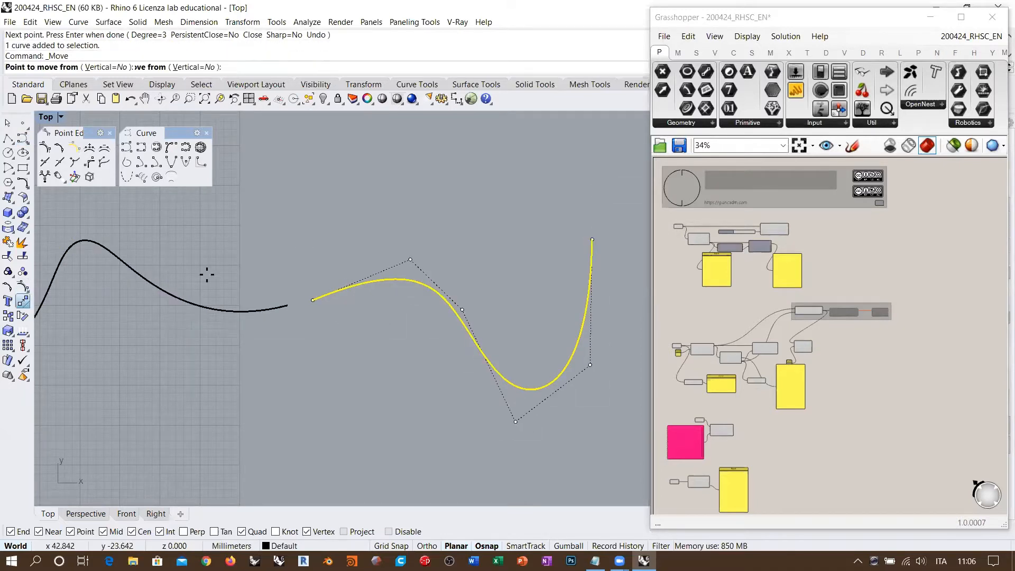
click(312, 300)
click(287, 305)
click(320, 335)
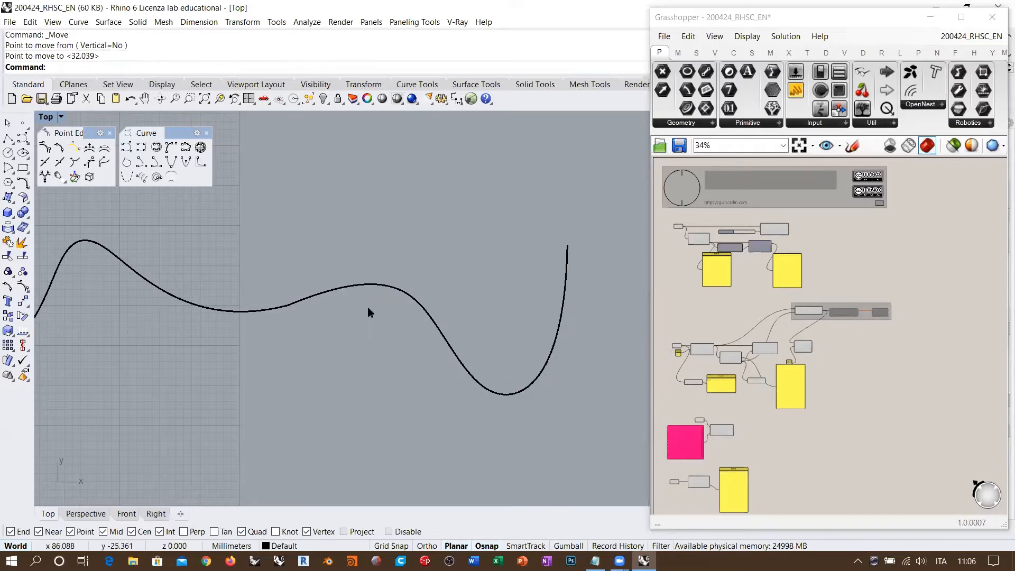
Examine the junction where the two curves meet for smoothness, both up close and along their whole length.
scroll(368, 308, down, 2)
right_drag(389, 343, 440, 331)
scroll(429, 316, down, 4)
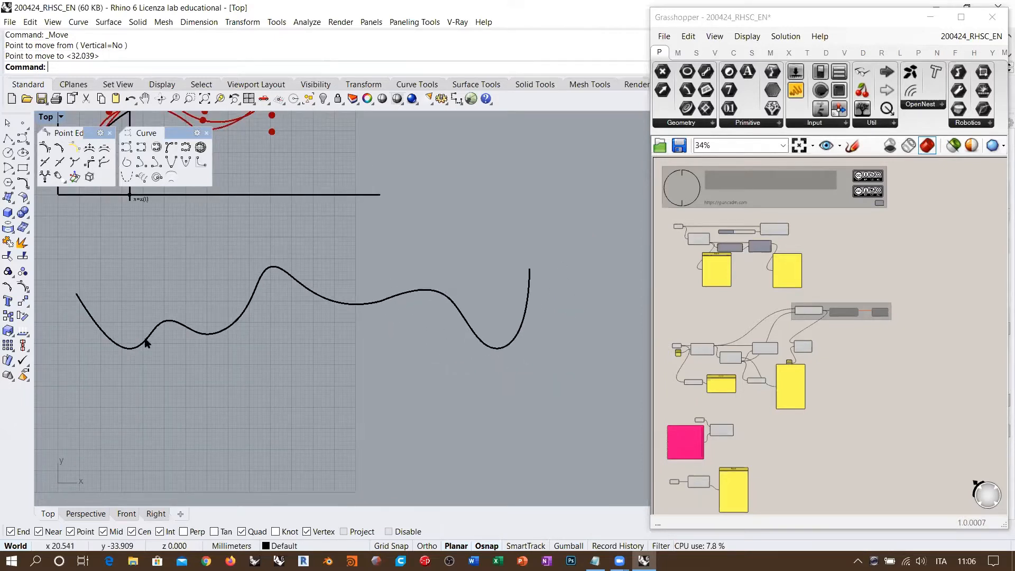
scroll(379, 315, up, 4)
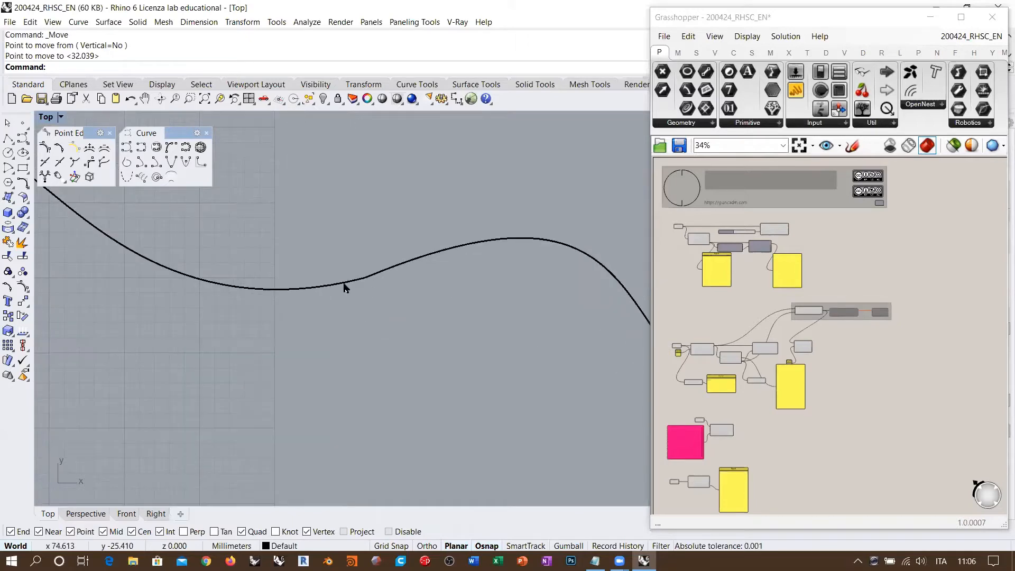
scroll(475, 279, down, 4)
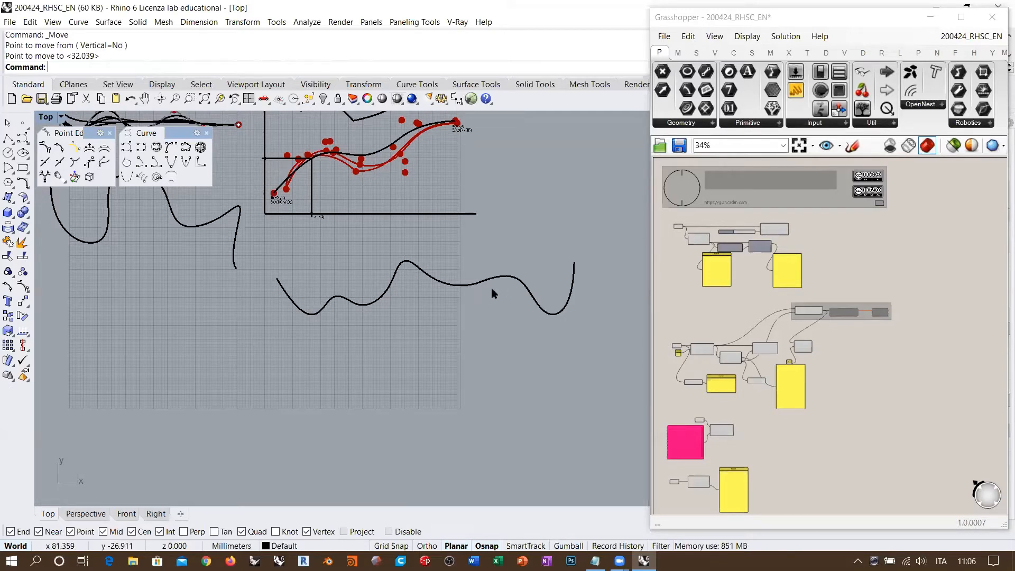
scroll(490, 288, up, 5)
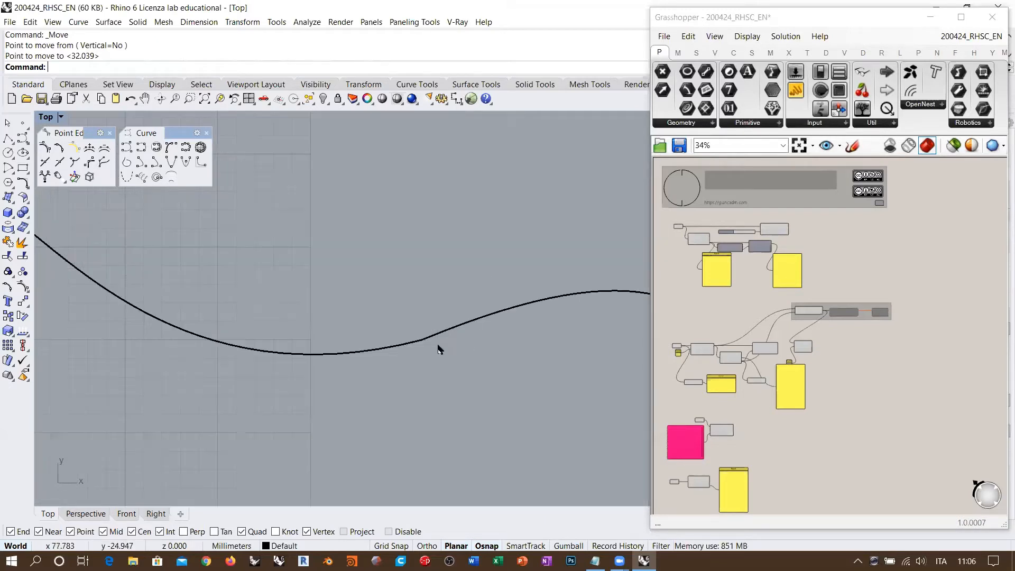
right_drag(448, 362, 358, 294)
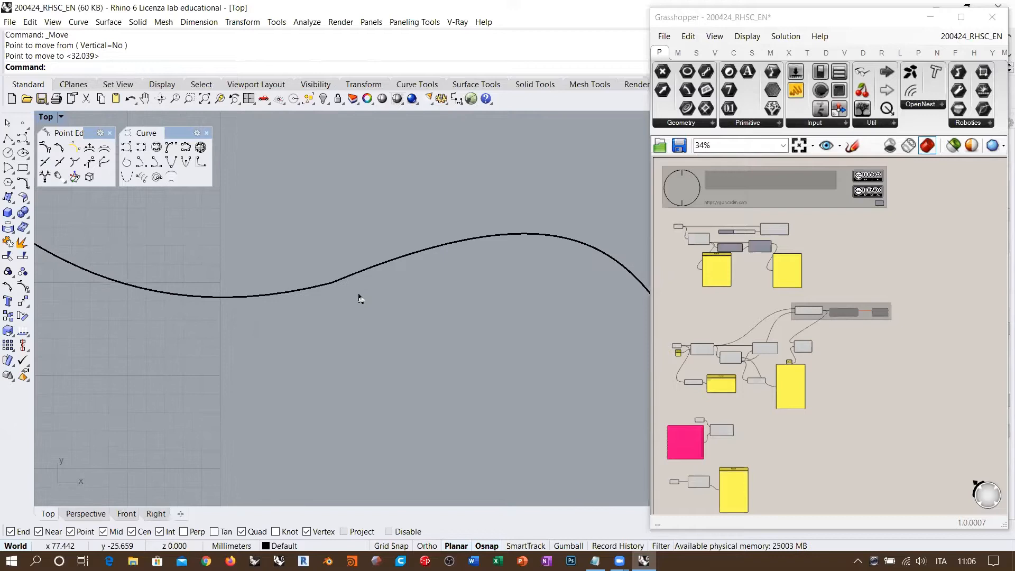
click(311, 292)
key(Escape)
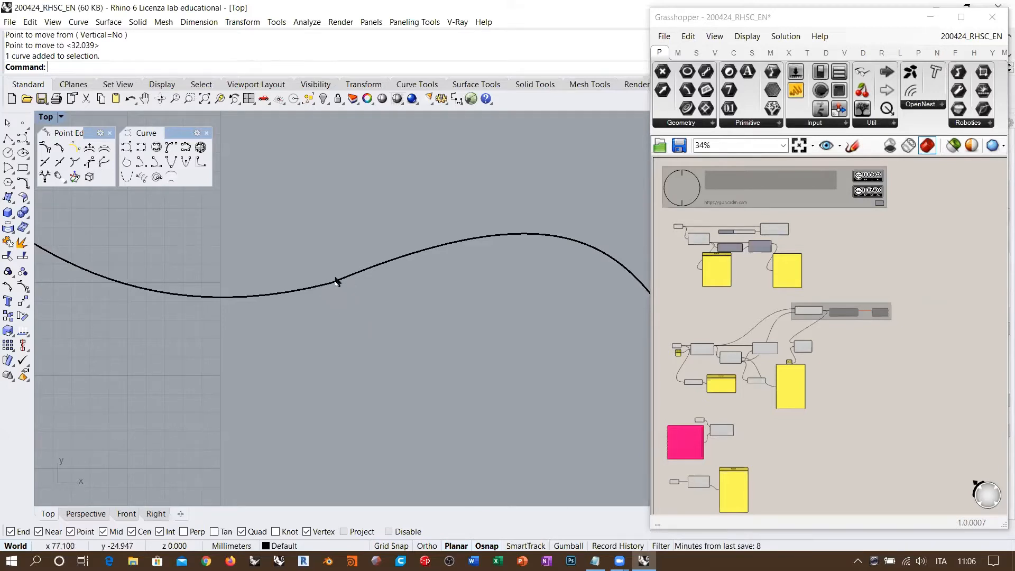
Turn on the control points of both curves and select the shared ones at the junction.
scroll(335, 295, down, 3)
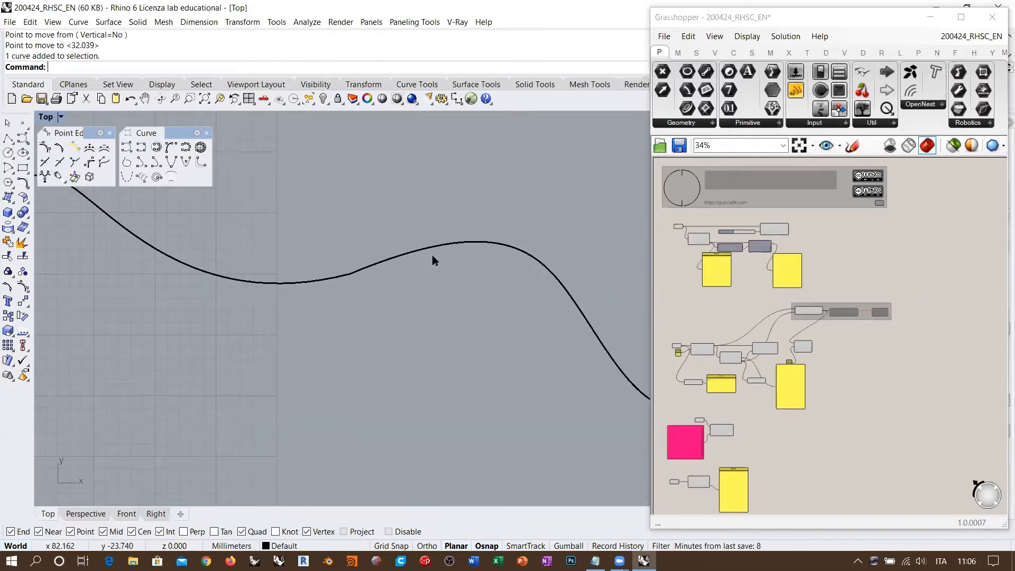
scroll(360, 272, down, 2)
drag(404, 305, 306, 242)
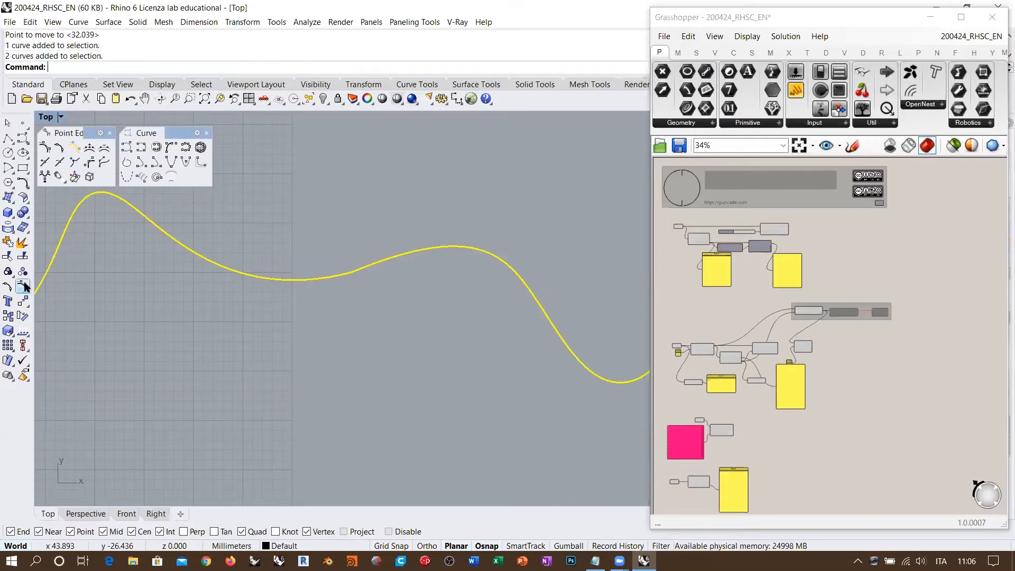
key(F10)
drag(208, 325, 369, 256)
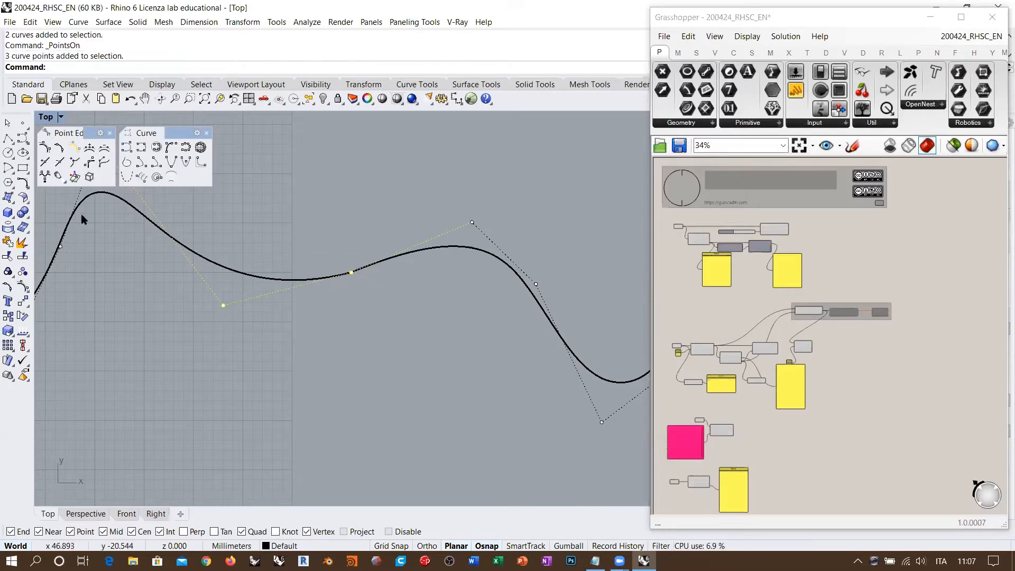
drag(339, 294, 492, 191)
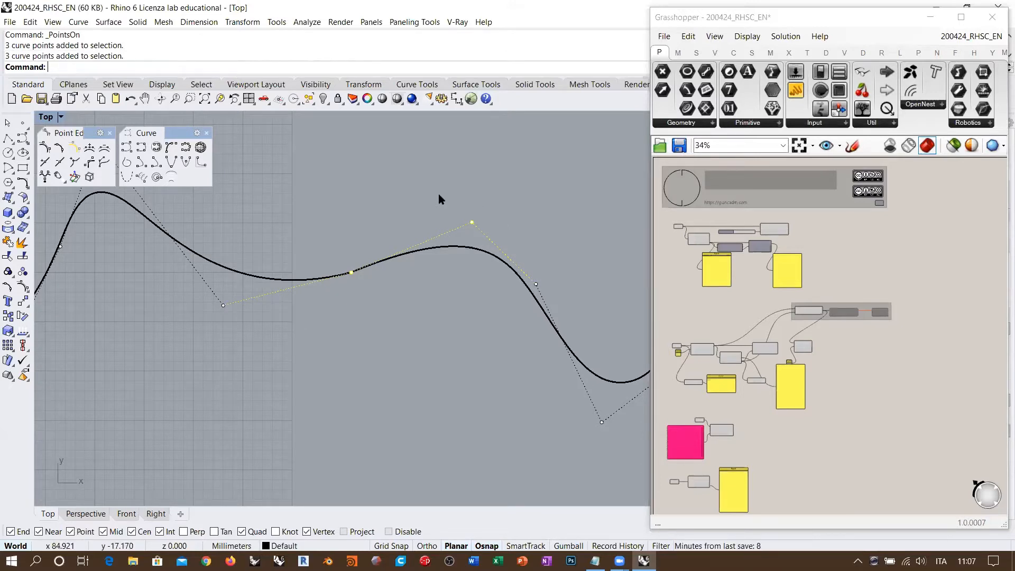
drag(342, 267, 377, 304)
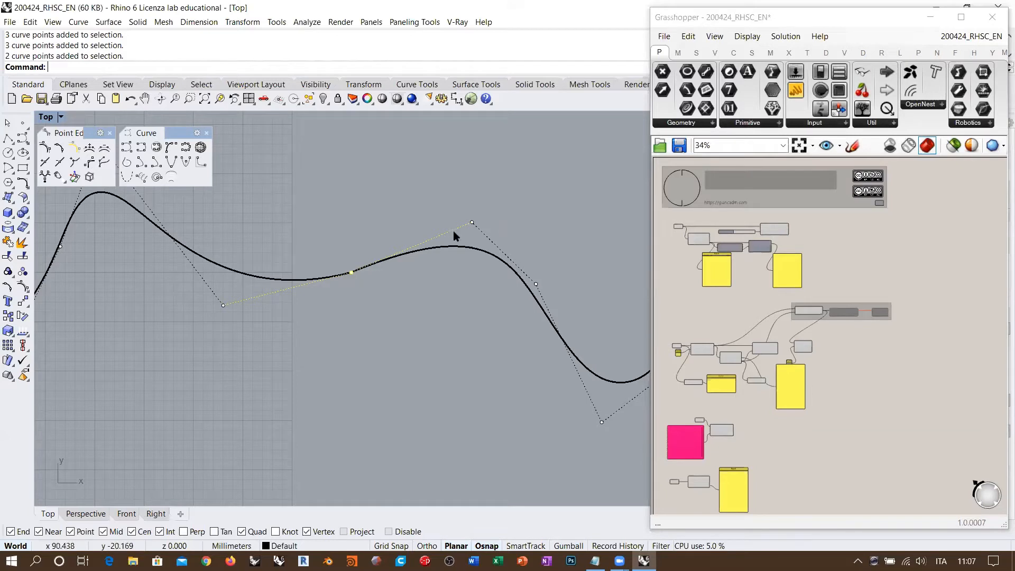
Draw a straight polyline from the first curve's second-to-last control point through the shared endpoint, extending well past the junction.
click(8, 139)
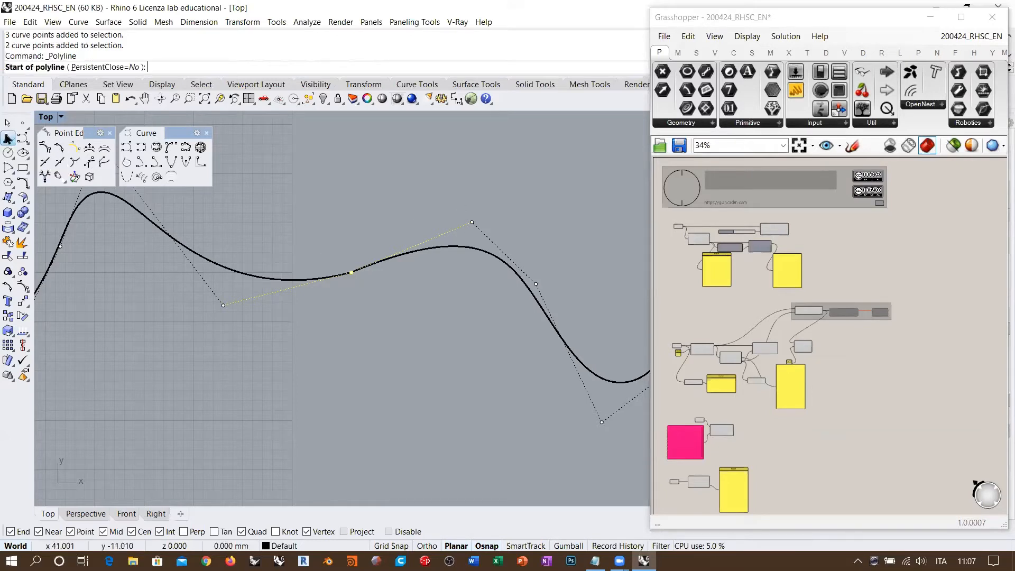
click(222, 314)
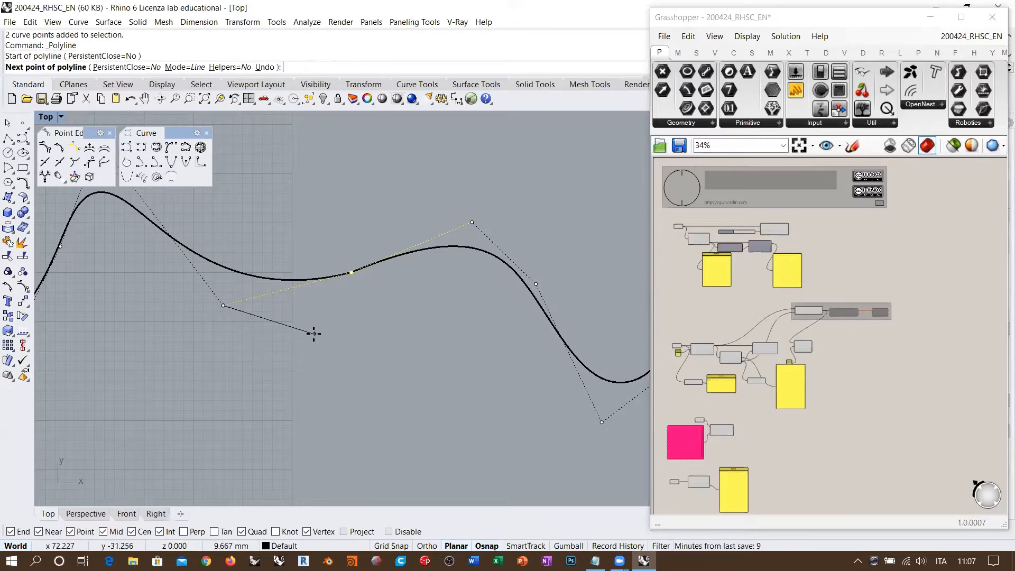
click(351, 272)
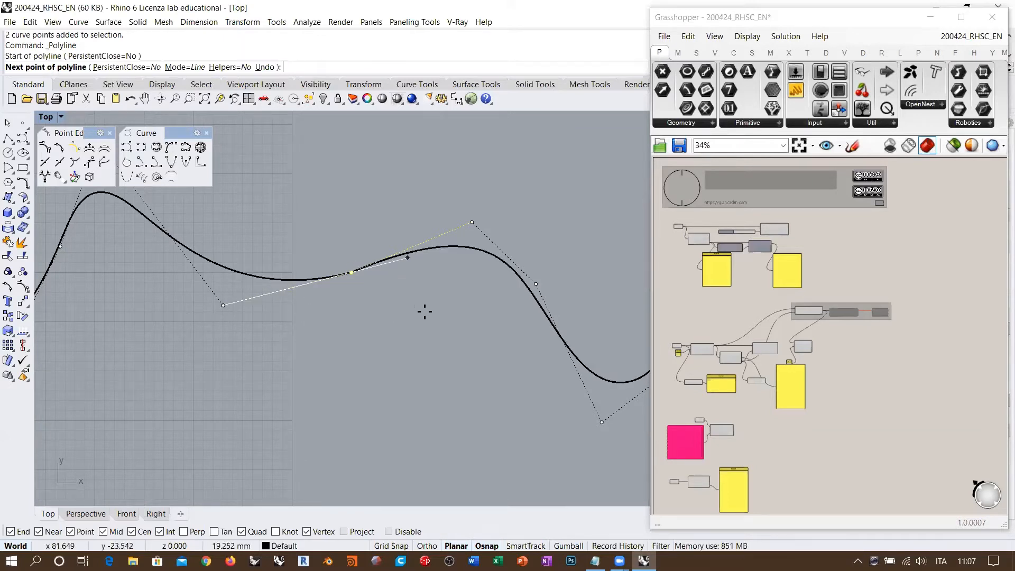
scroll(179, 351, down, 3)
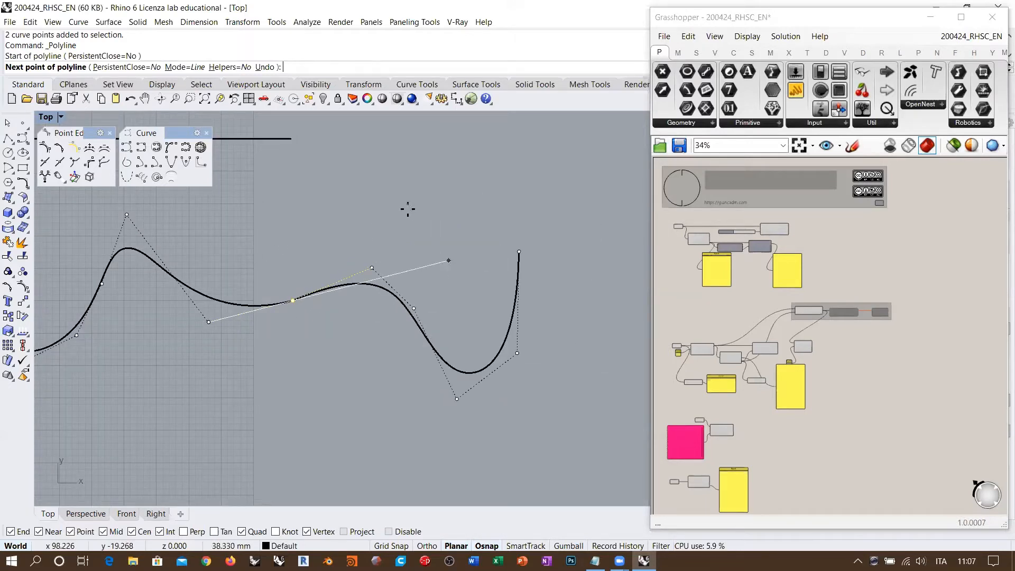
click(473, 254)
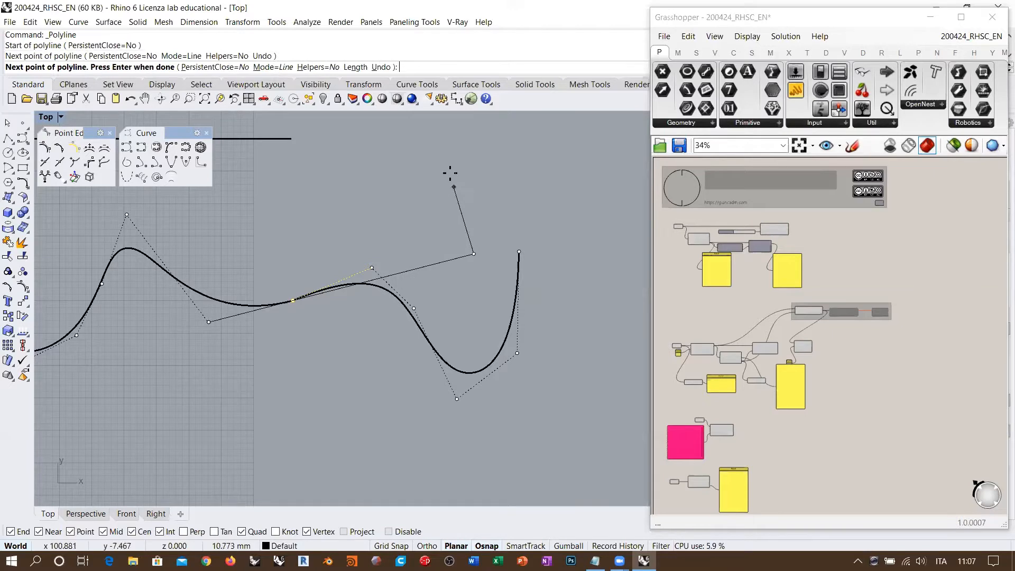
key(Return)
Move the second control point of the right-hand curve onto the straight guide line to make the junction tangent.
scroll(308, 294, up, 2)
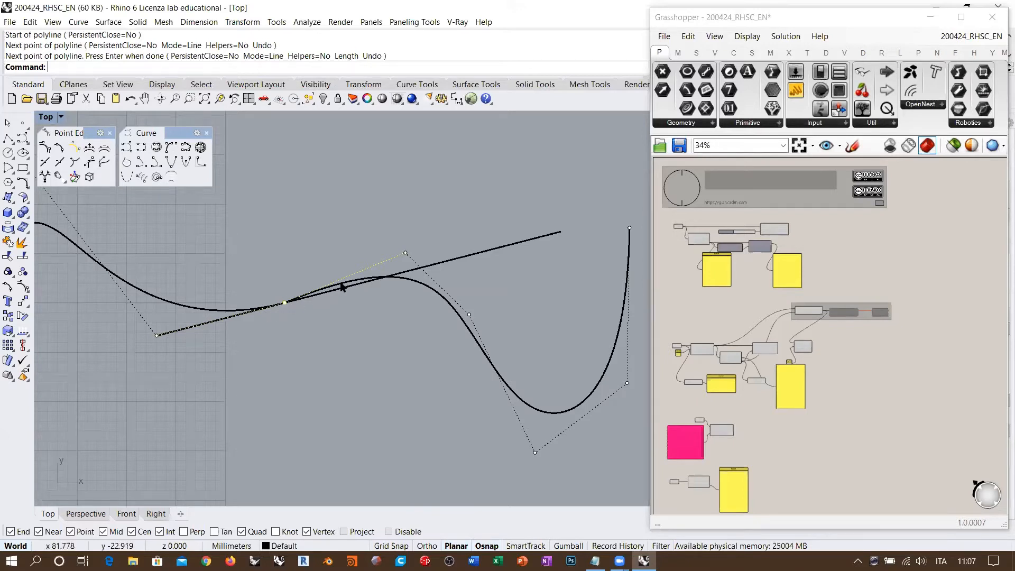
scroll(342, 287, up, 2)
click(439, 236)
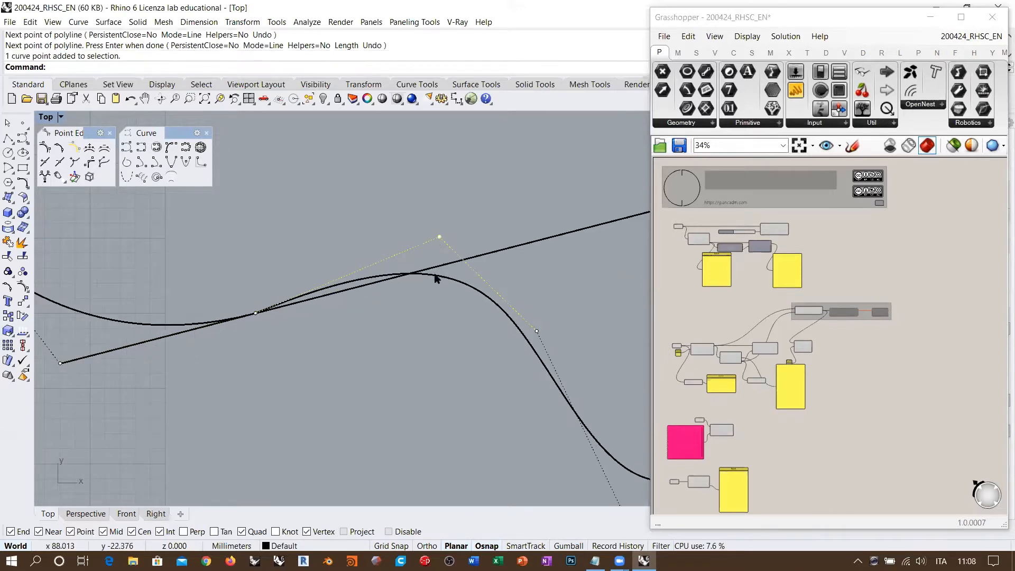
drag(439, 237, 447, 263)
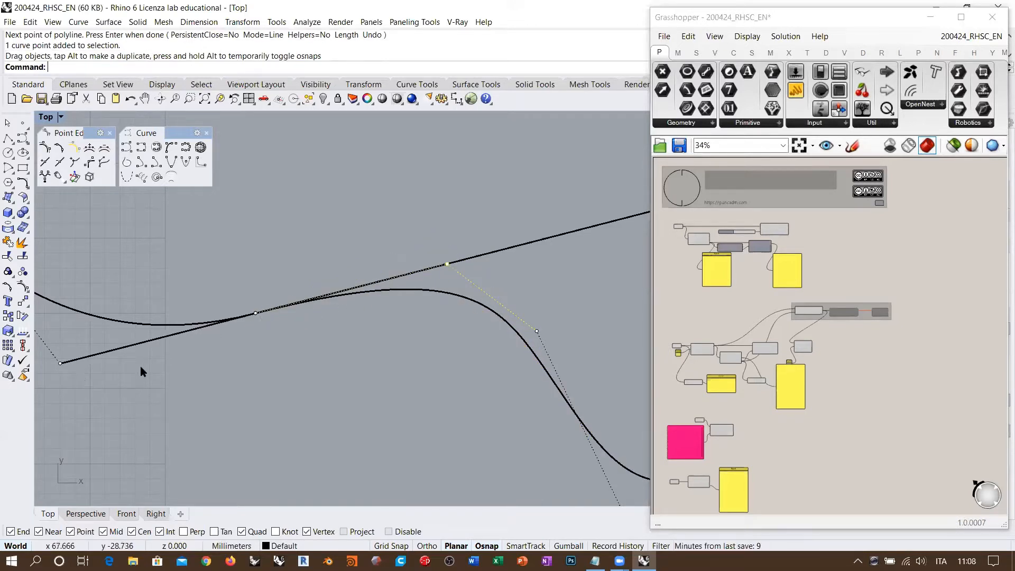
Highlight both curves to review the tangent junction, and hide their control points.
scroll(414, 272, down, 2)
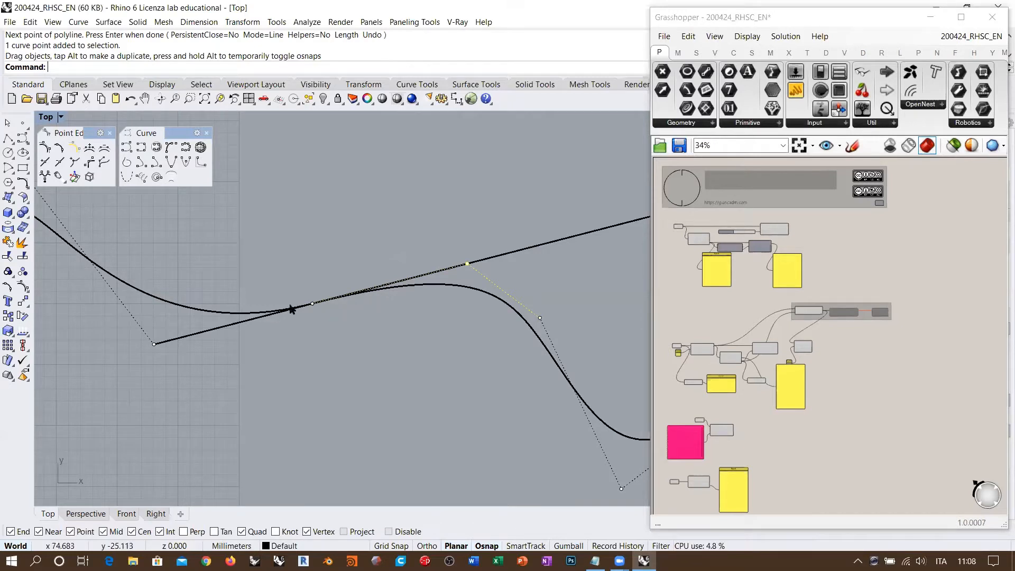
click(233, 314)
shift+click(417, 287)
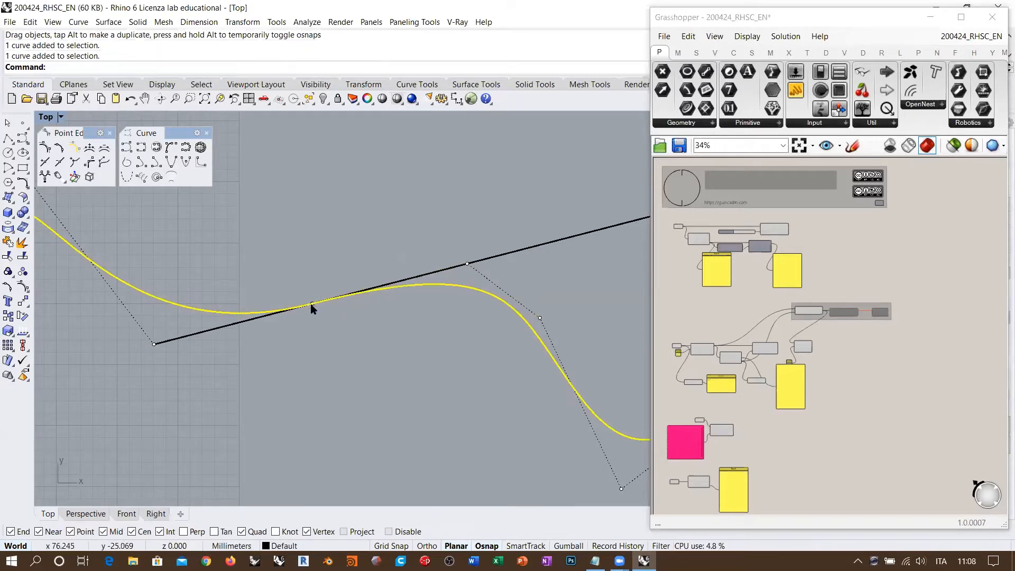
scroll(380, 265, down, 3)
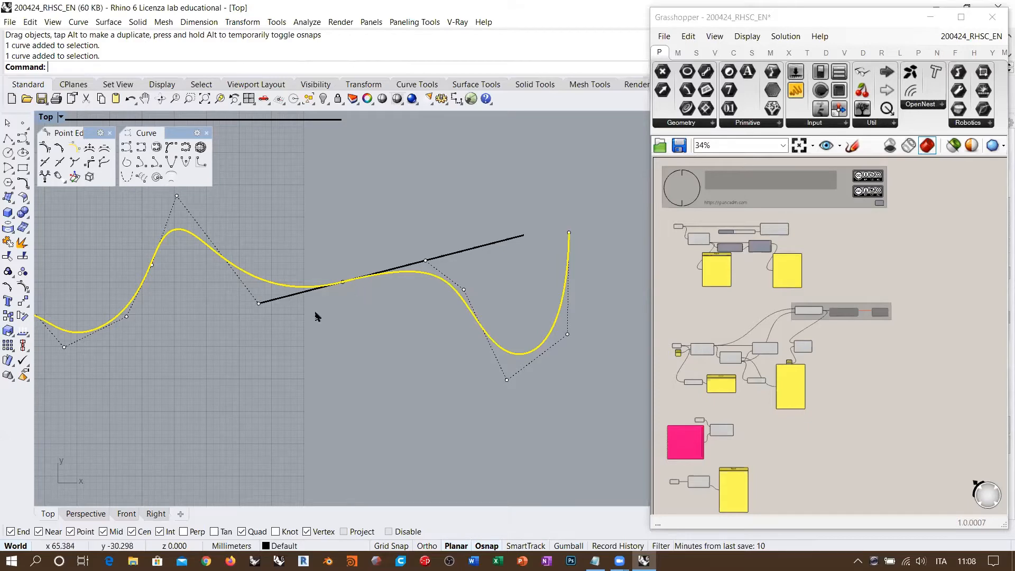
click(414, 211)
scroll(481, 220, down, 2)
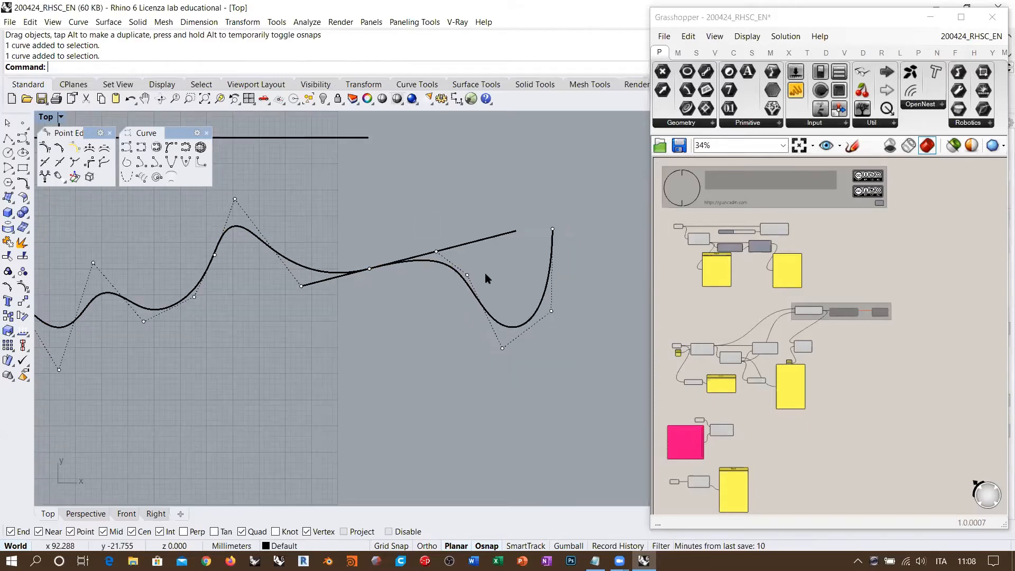
right_drag(486, 274, 533, 268)
scroll(479, 248, down, 4)
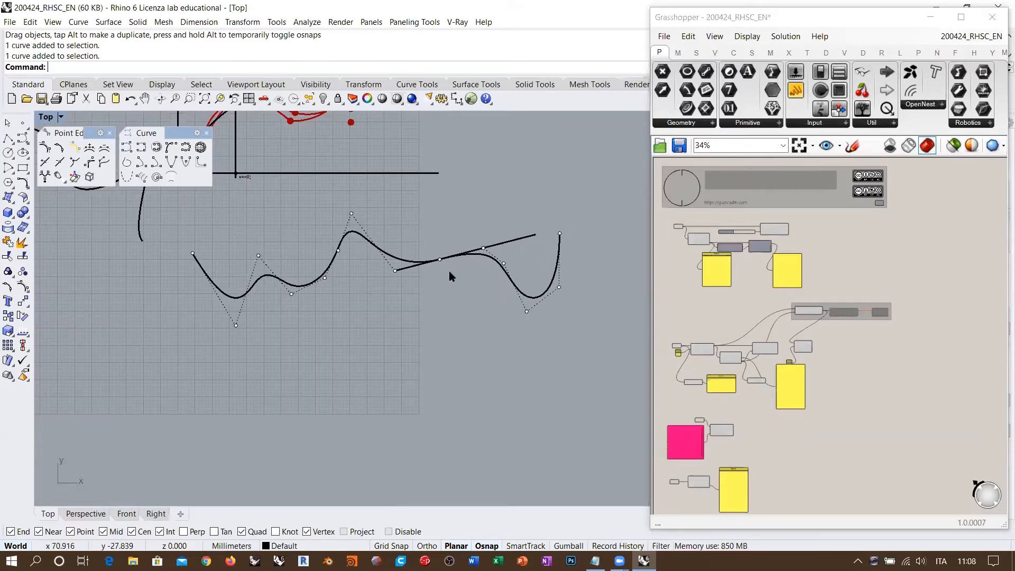
key(Escape)
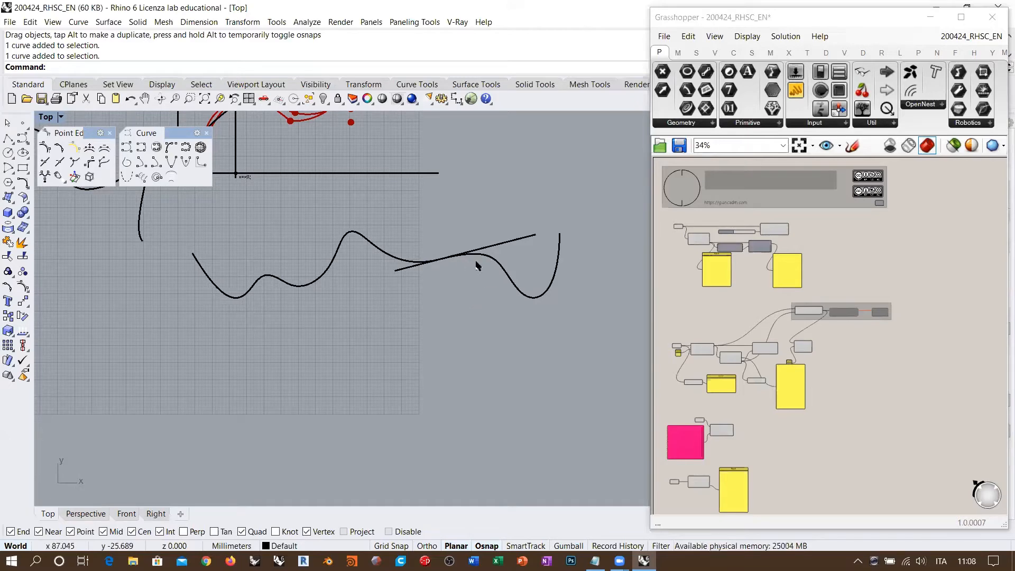
Move the two touching curves and the tangent guide line together to the left, within the grid area.
scroll(465, 281, down, 3)
drag(580, 261, 415, 301)
right_drag(467, 297, 495, 296)
drag(504, 281, 414, 278)
click(391, 303)
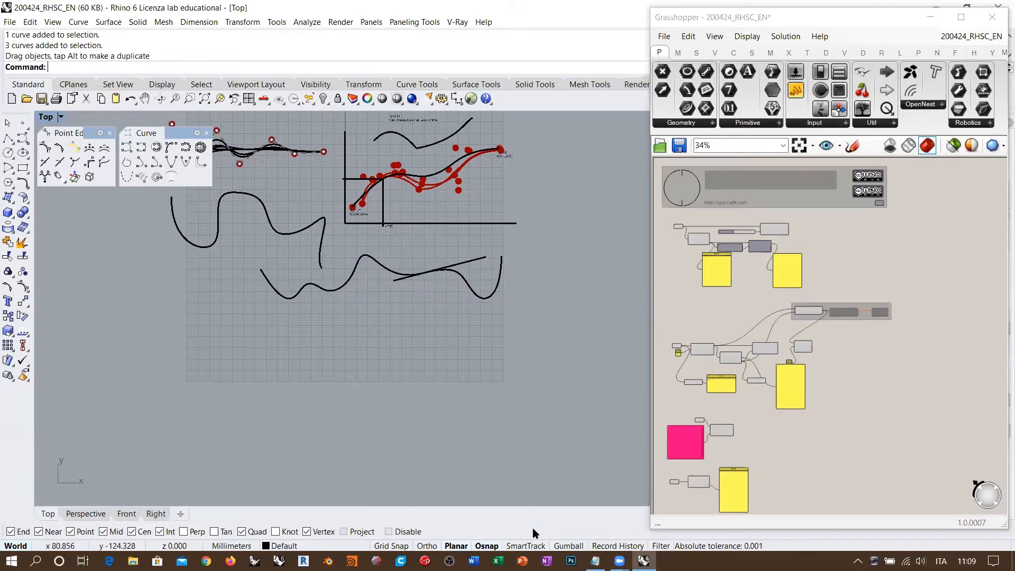
scroll(423, 243, up, 5)
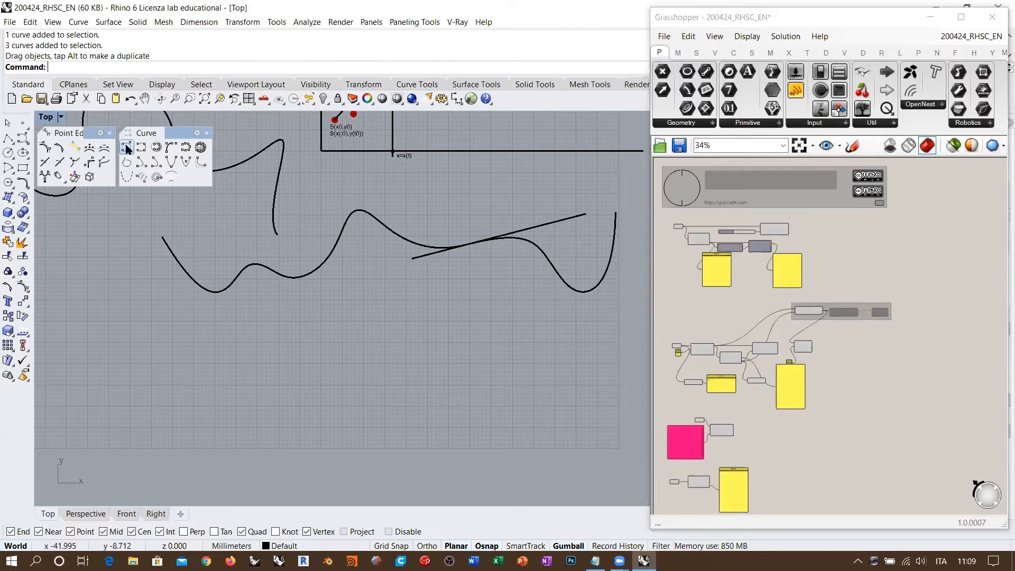
click(142, 147)
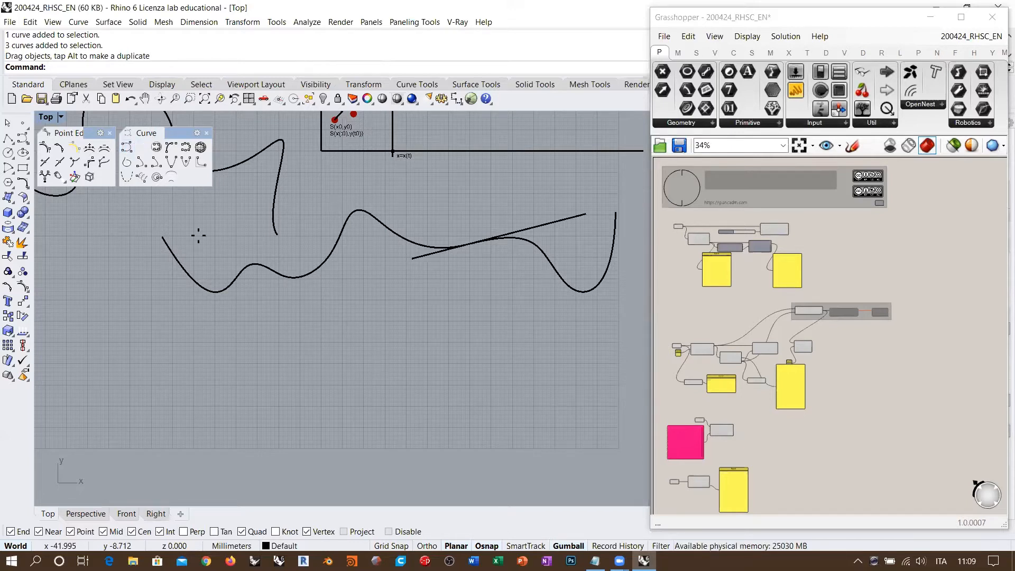
click(210, 342)
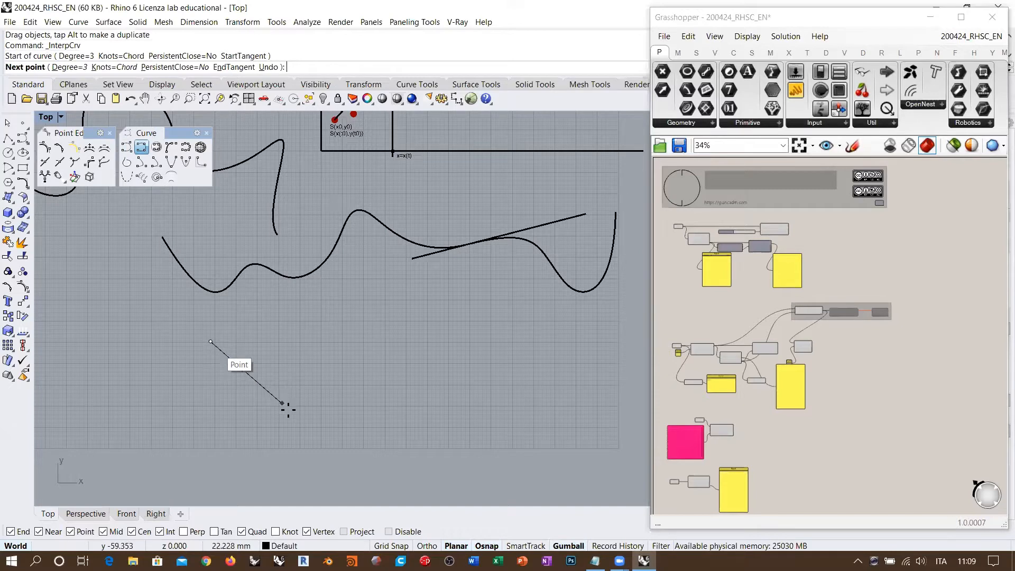
click(330, 414)
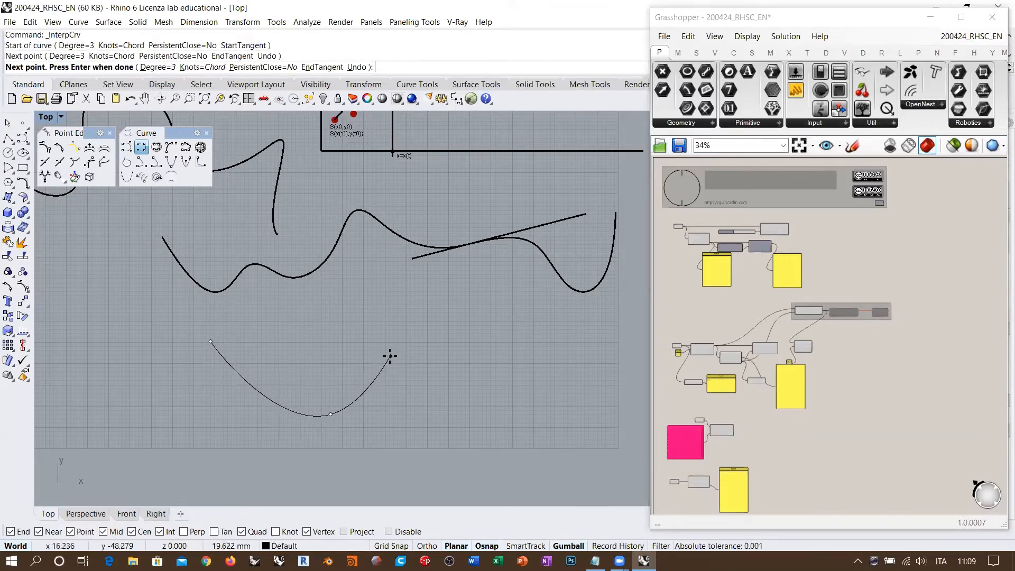
key(Escape)
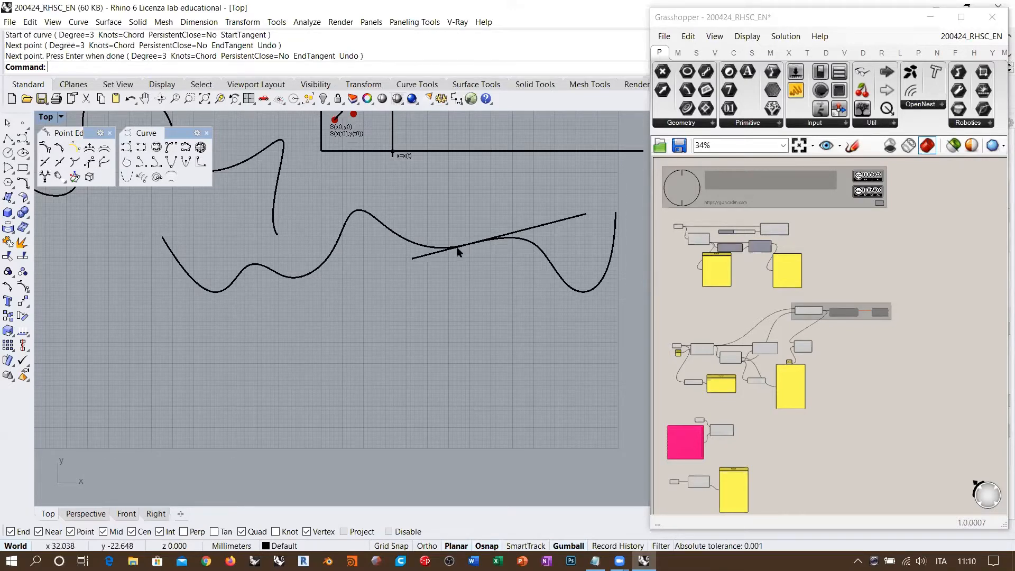
Draw a straight polyline rising to the right in the empty grid area below the existing tangent curves.
right_drag(312, 350, 319, 257)
scroll(337, 213, up, 4)
right_drag(340, 208, 302, 231)
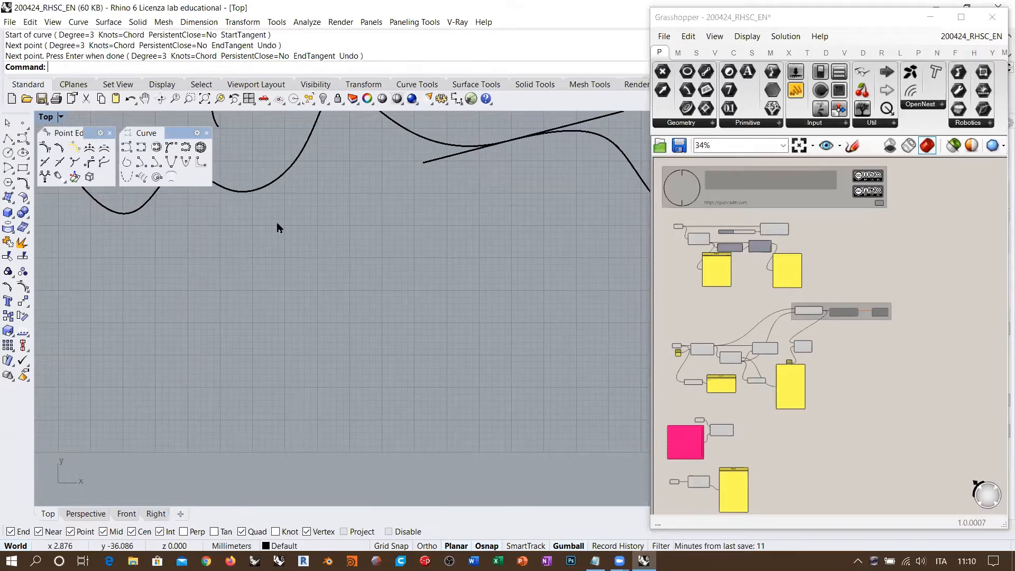
click(9, 138)
click(136, 306)
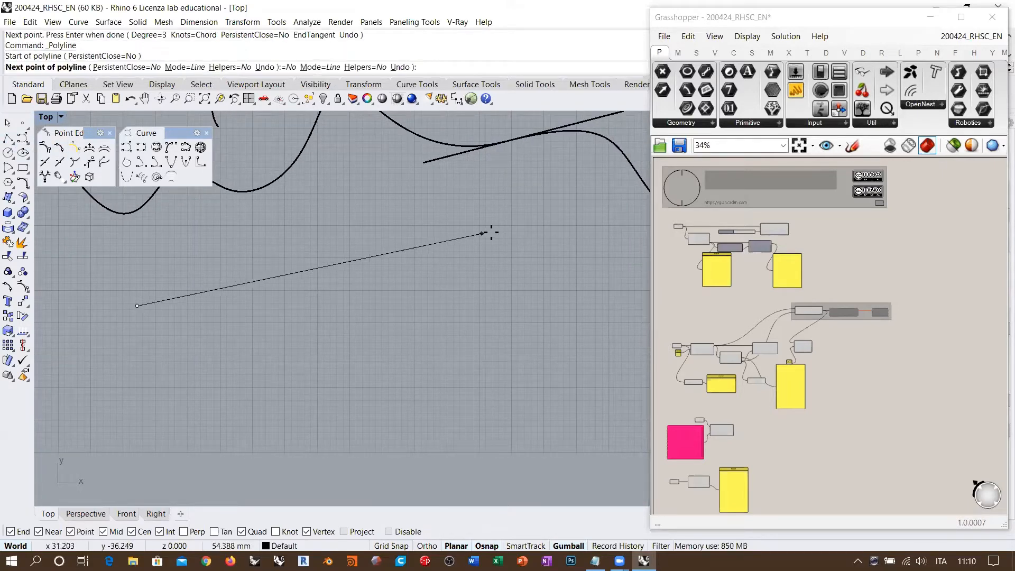
click(553, 203)
key(Return)
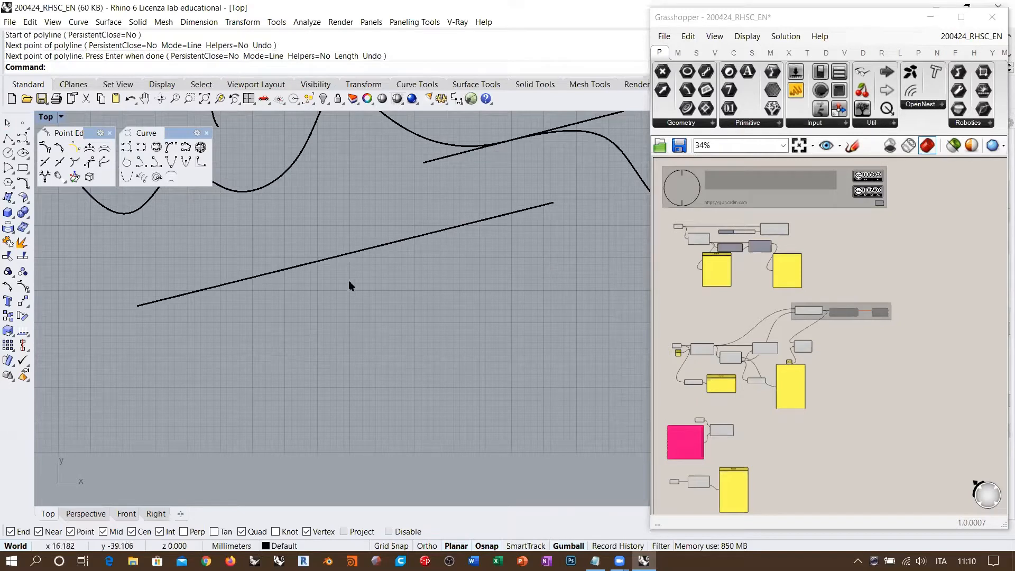
Draw a degree-3 control-point curve winding up from the lower left, with its last two control points on the new guide line.
click(23, 138)
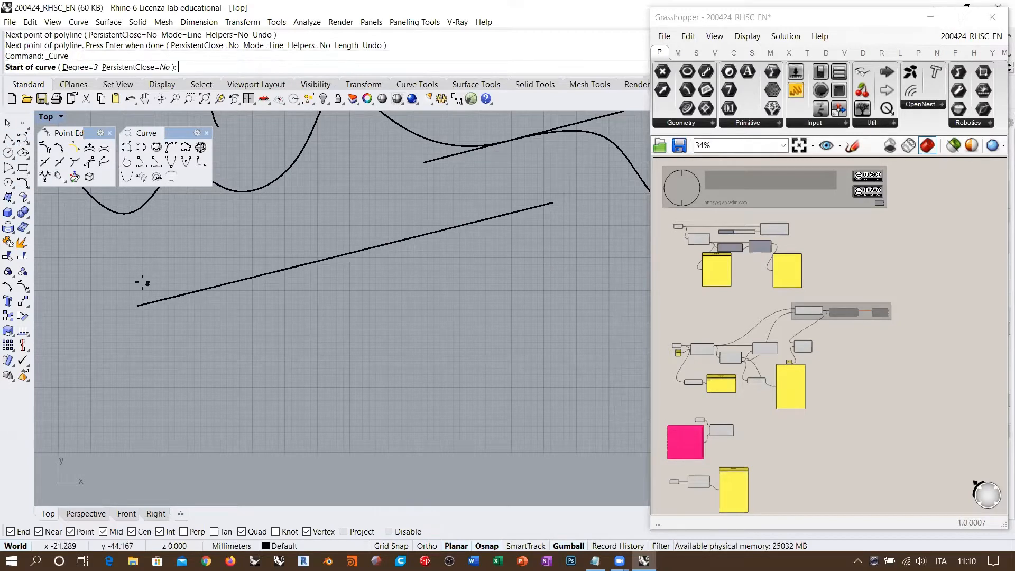
click(133, 454)
click(186, 398)
click(220, 444)
click(256, 467)
click(295, 459)
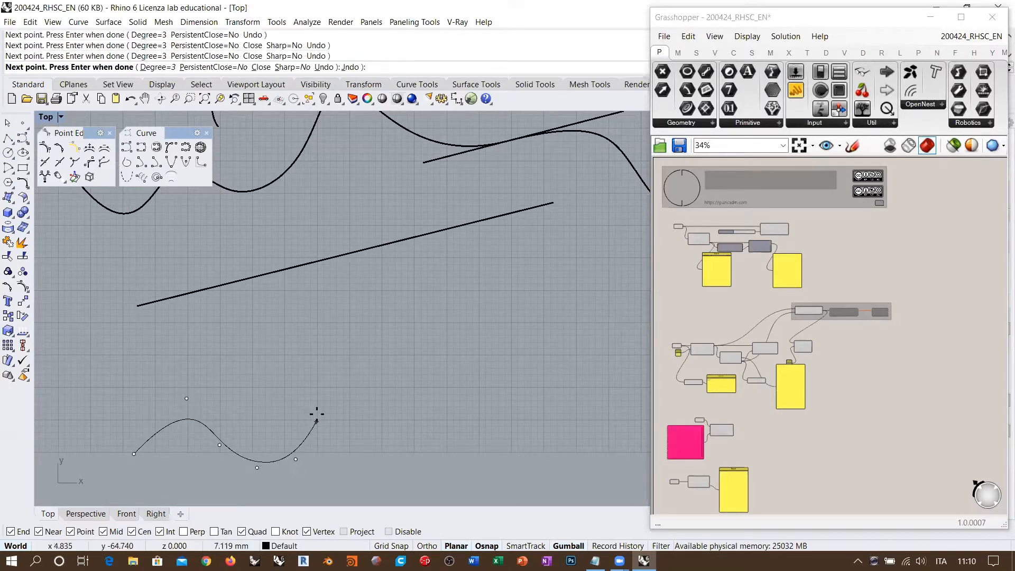
click(317, 414)
click(269, 376)
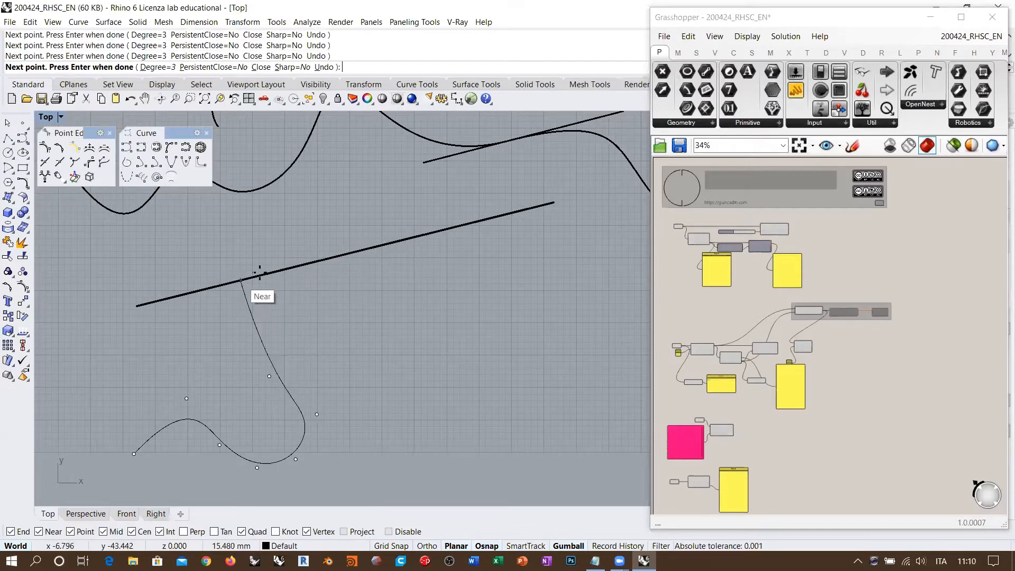
click(261, 313)
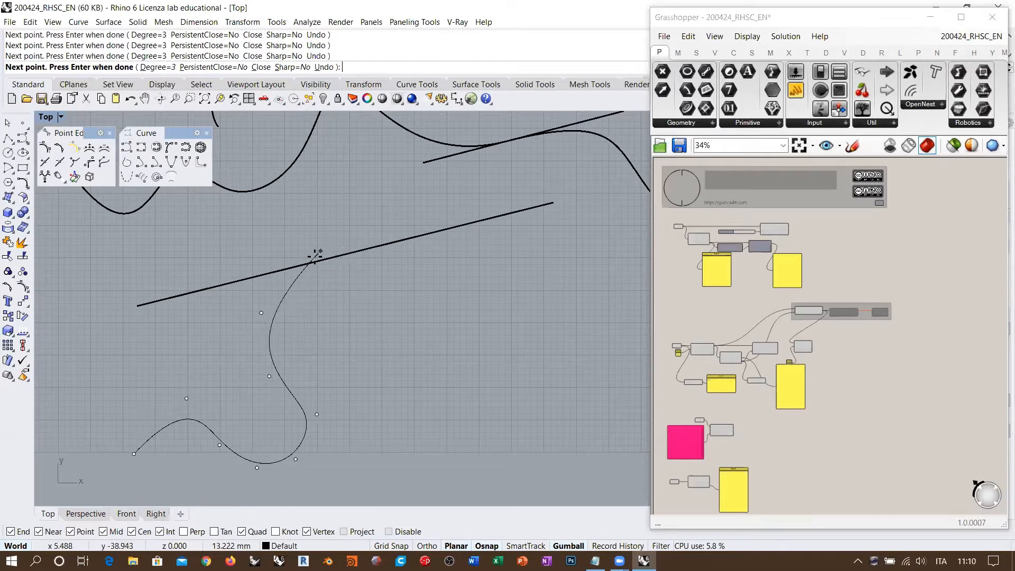
click(304, 264)
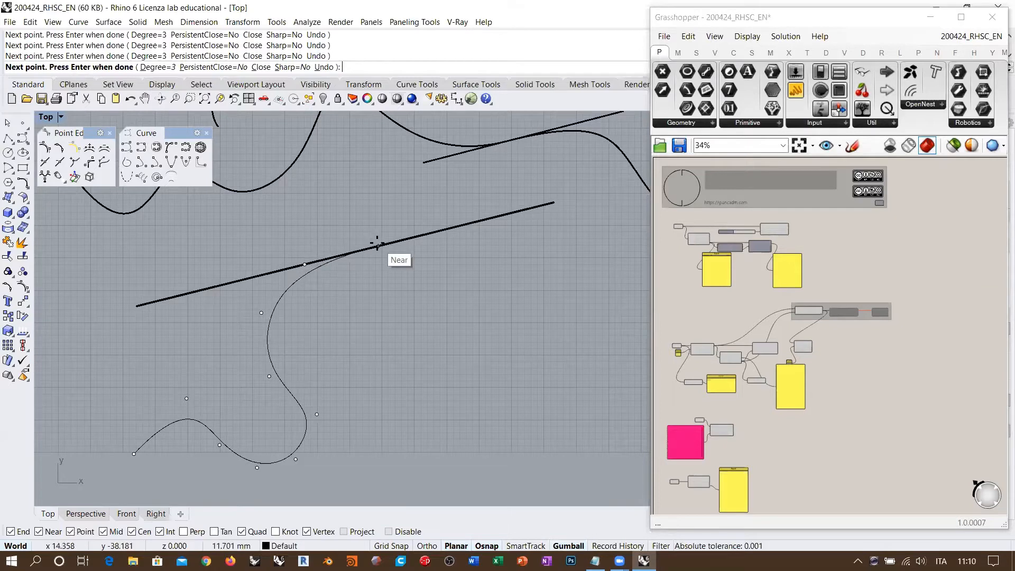
click(377, 245)
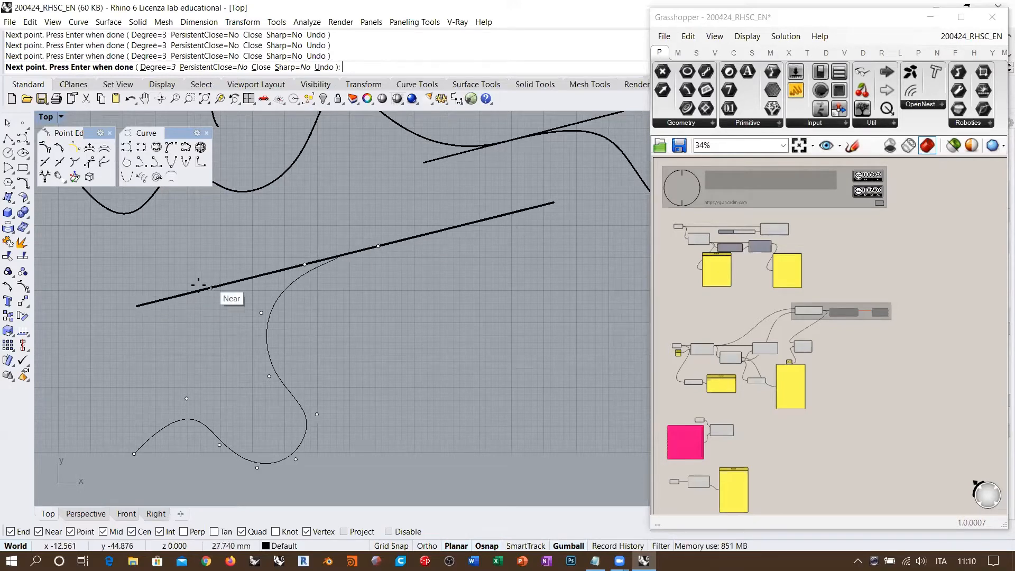
click(377, 245)
key(Return)
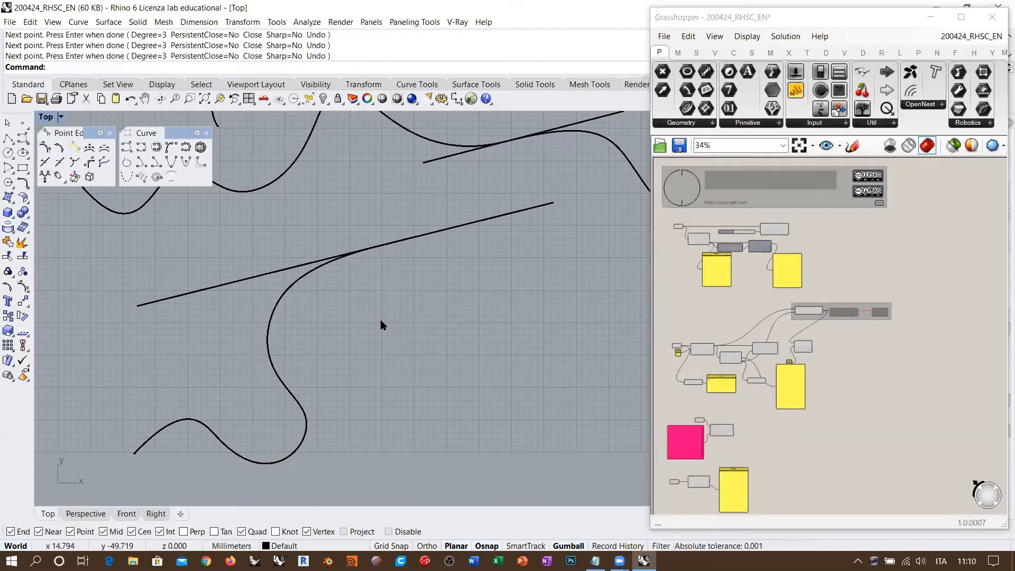
Draw a second degree-3 control-point curve from the first curve's endpoint, with its second point on the guide line and the rest winding down right.
click(290, 288)
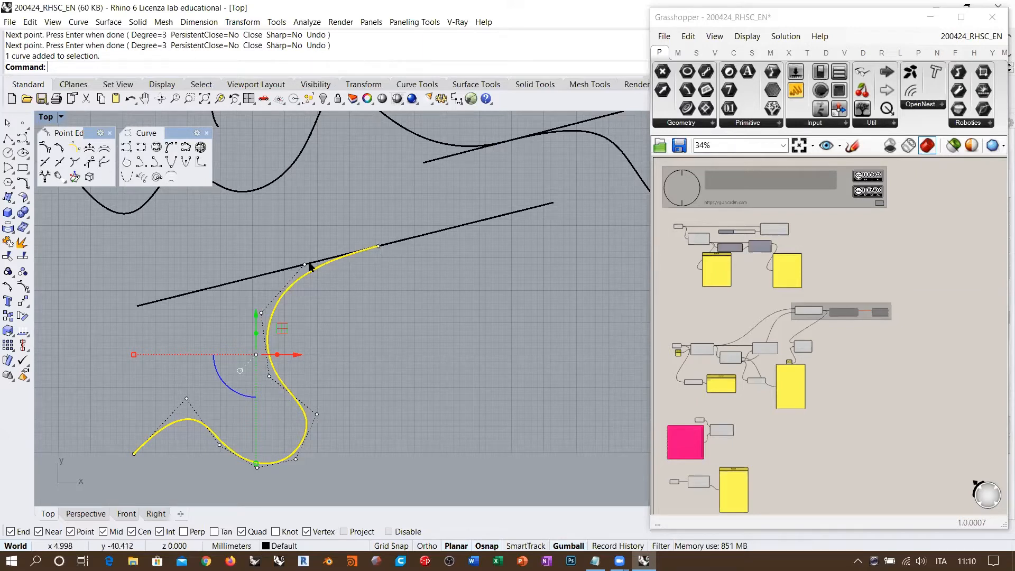
right_click(409, 286)
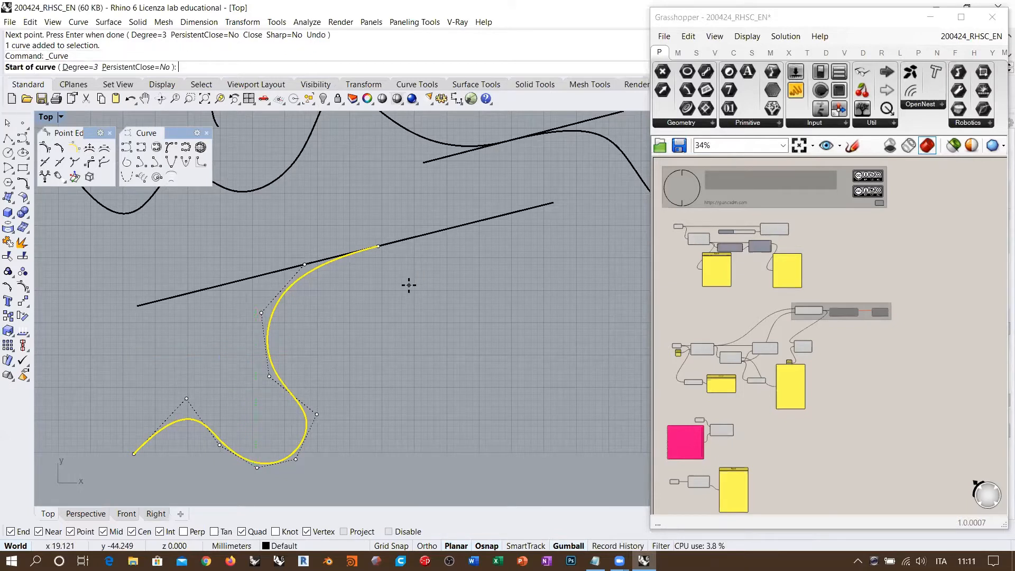
click(378, 247)
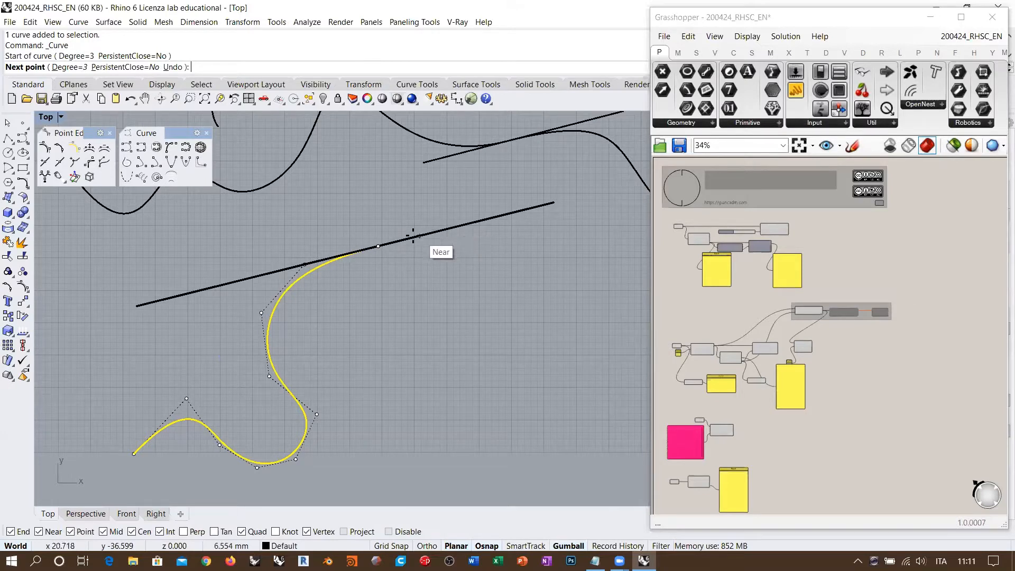
click(456, 227)
click(479, 260)
click(437, 334)
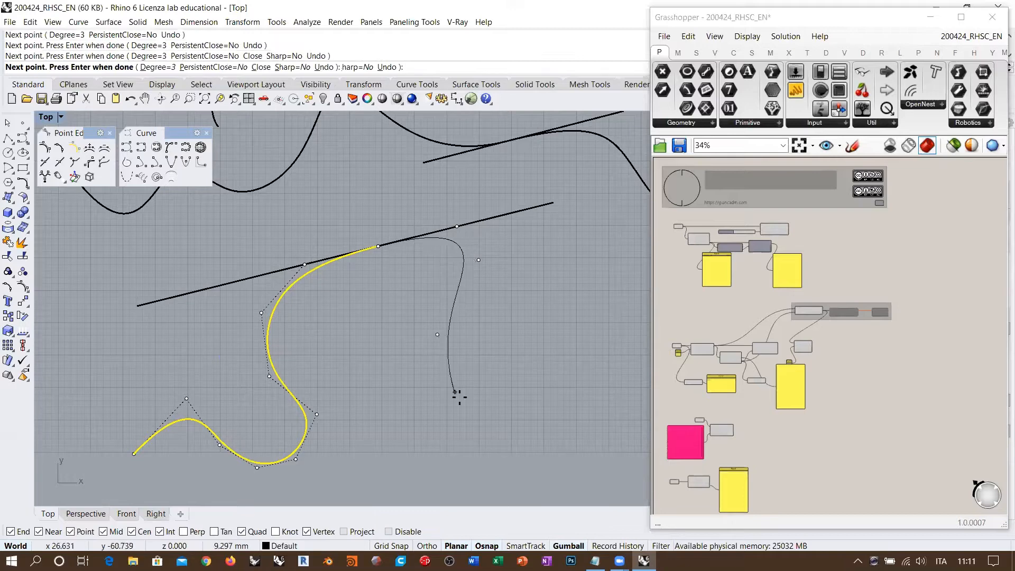
click(487, 415)
click(560, 412)
click(608, 344)
key(Return)
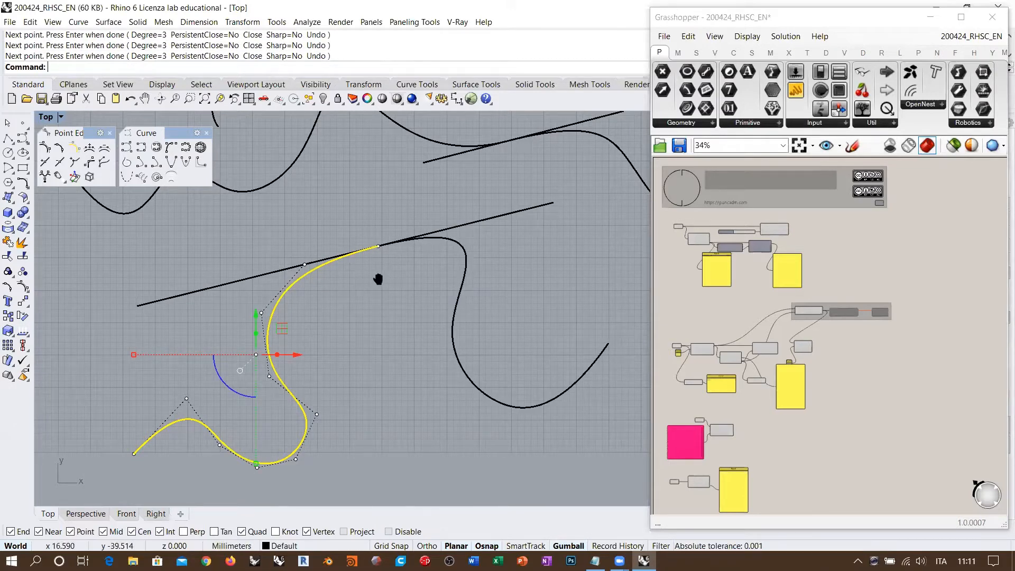
Highlight the two curves of the upper pair in turn to review their control points near the tangent junction.
right_drag(378, 279, 304, 356)
click(347, 213)
click(503, 211)
click(504, 247)
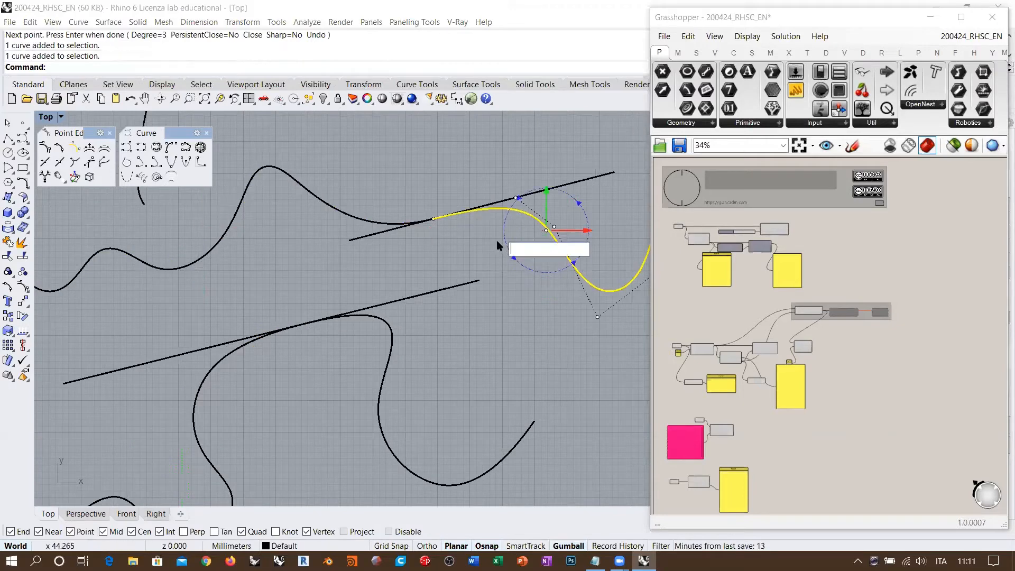
click(453, 242)
right_drag(320, 254, 351, 211)
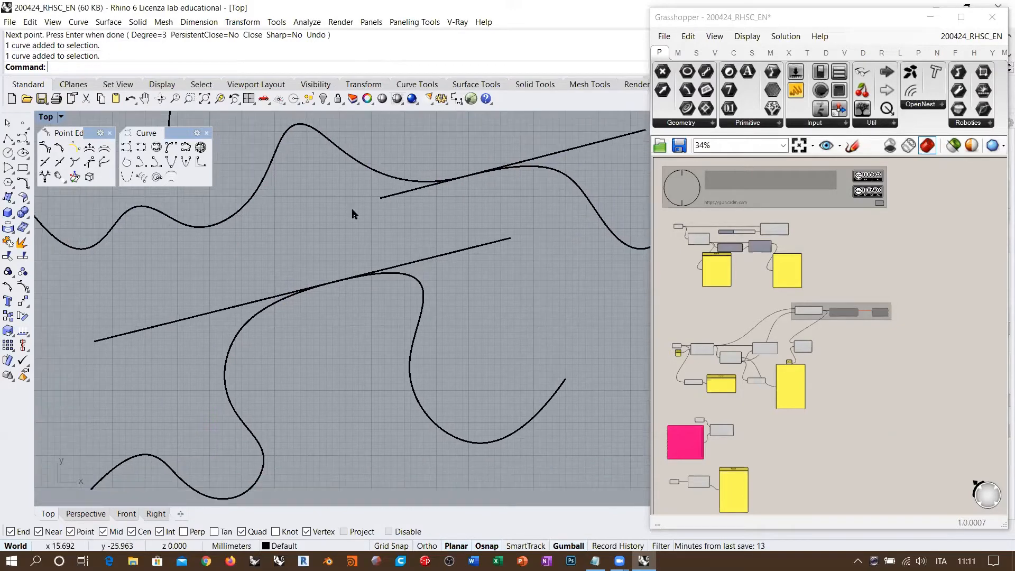
Highlight the lower-left curve, its guide line and the lower-right curve in turn to examine the new junction.
click(272, 309)
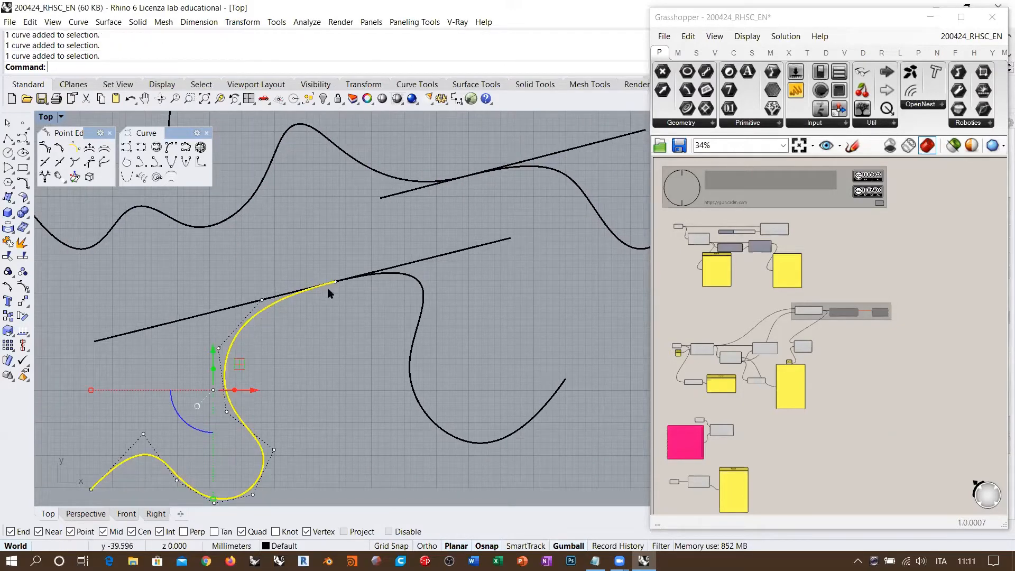
click(222, 311)
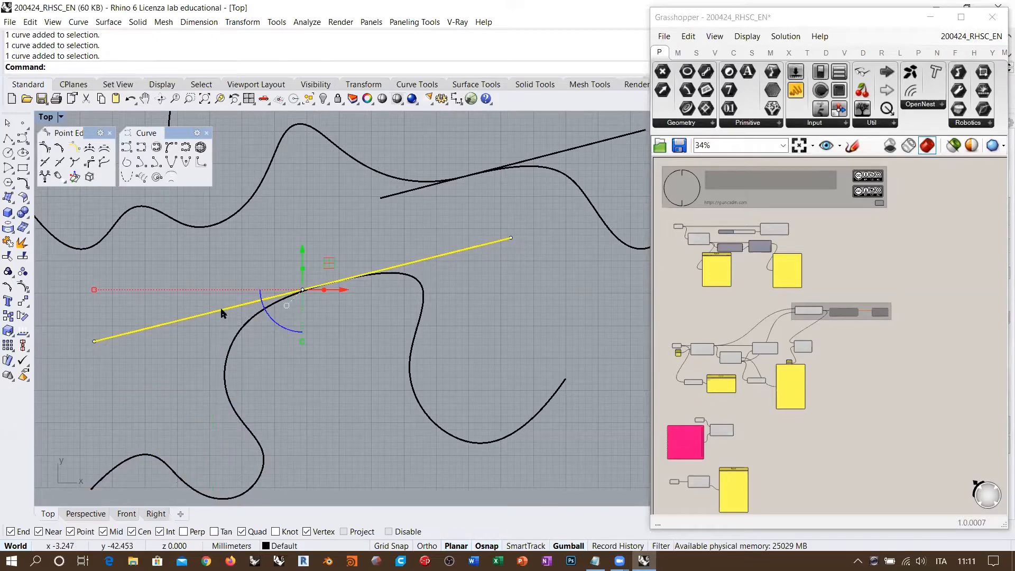
click(415, 279)
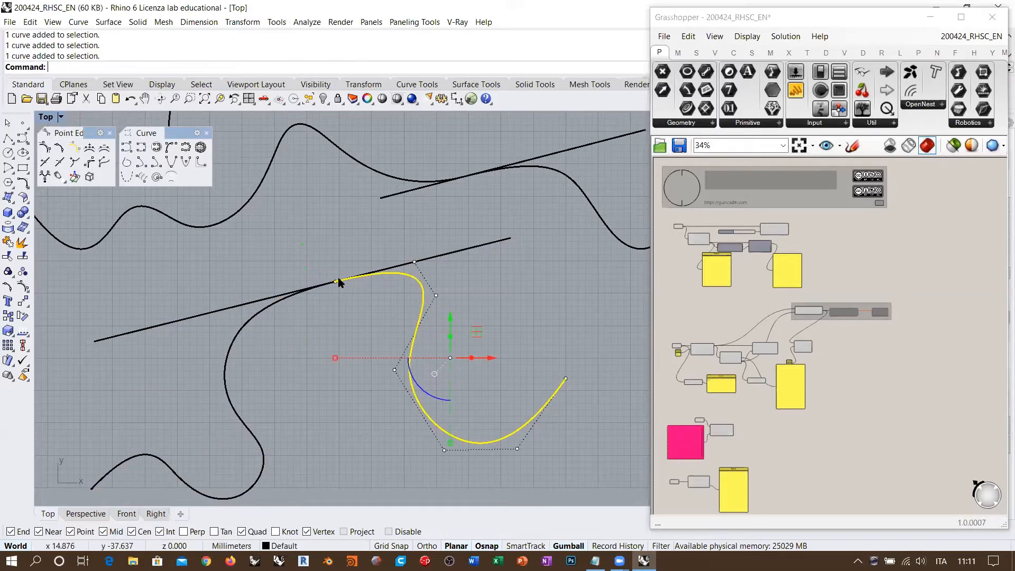
click(449, 255)
click(477, 310)
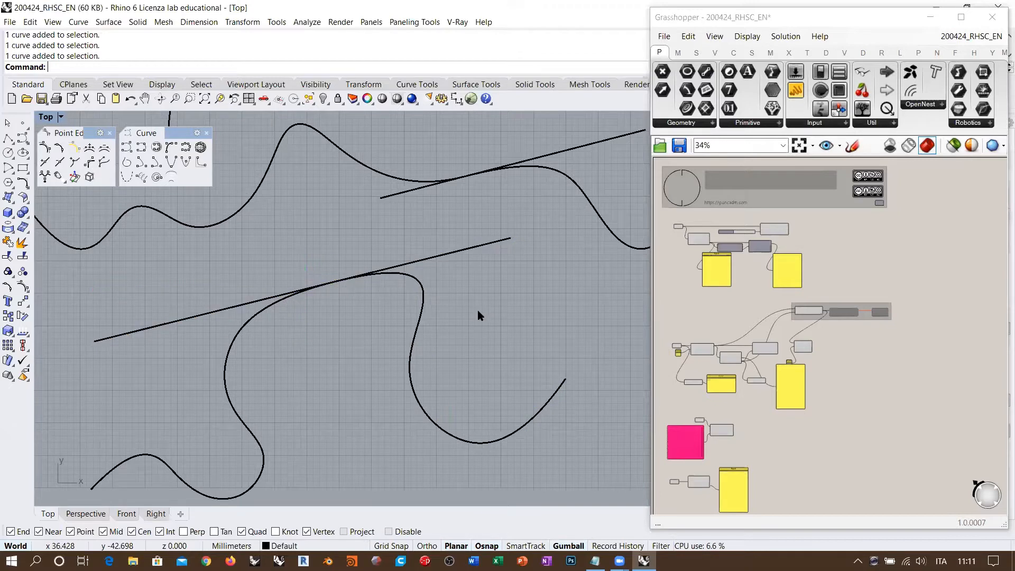
Show both lower curves' control points, select the four lying along the guide line, and highlight the line itself.
click(423, 307)
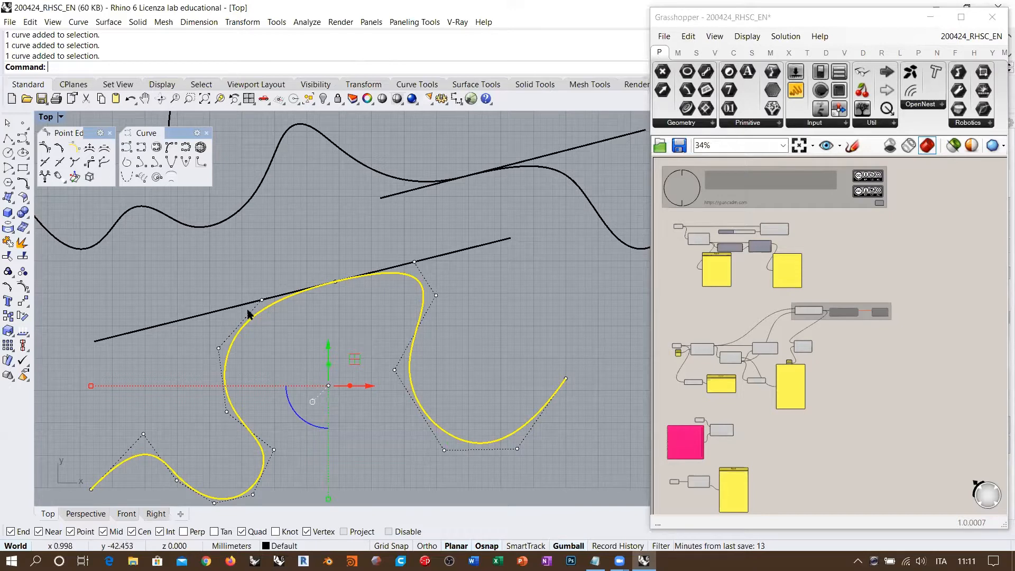
drag(242, 310, 415, 251)
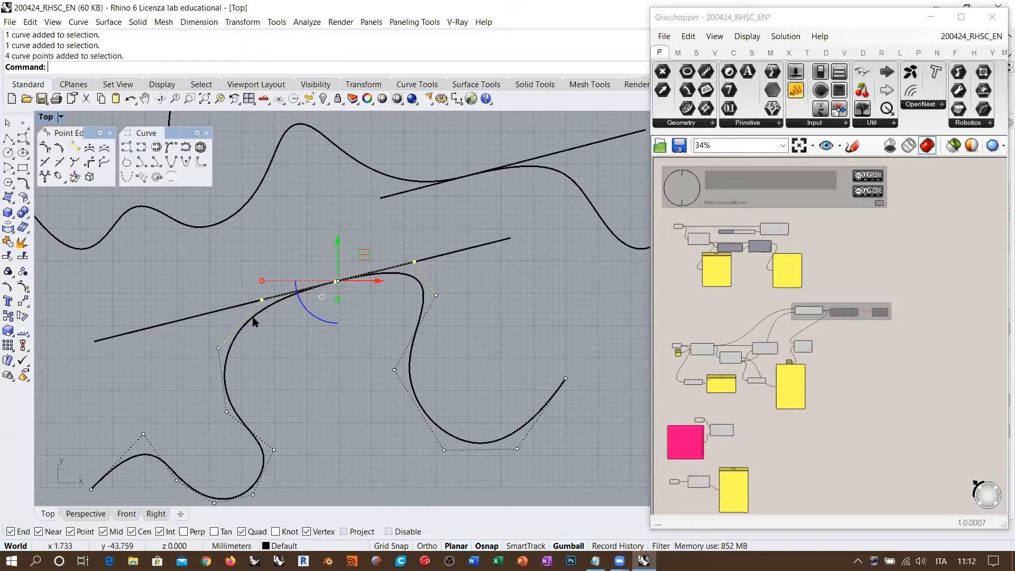
click(237, 310)
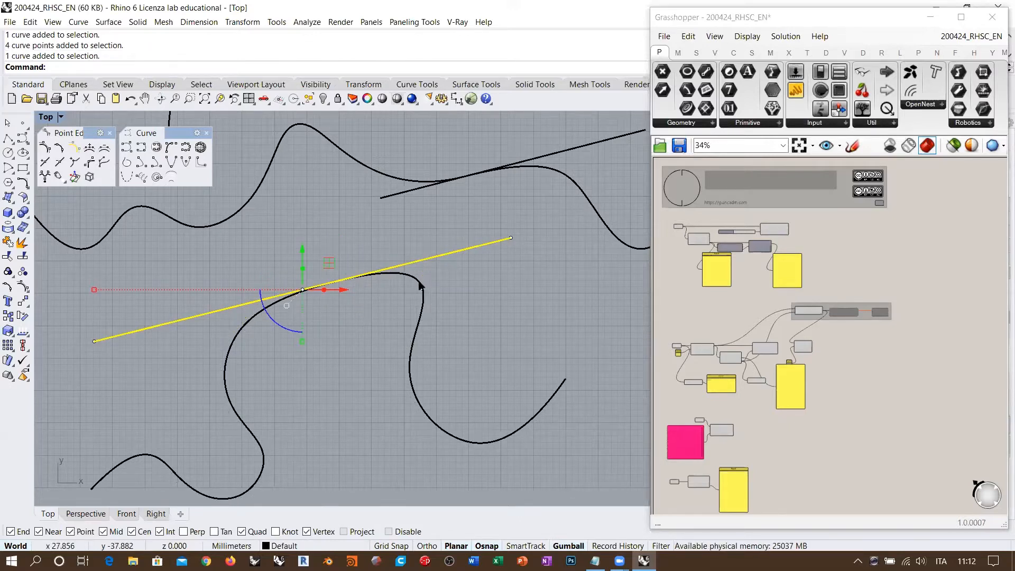
Review both lower curves and the guide line again, and reselect the four aligned control points around the junction.
click(419, 286)
shift+click(270, 307)
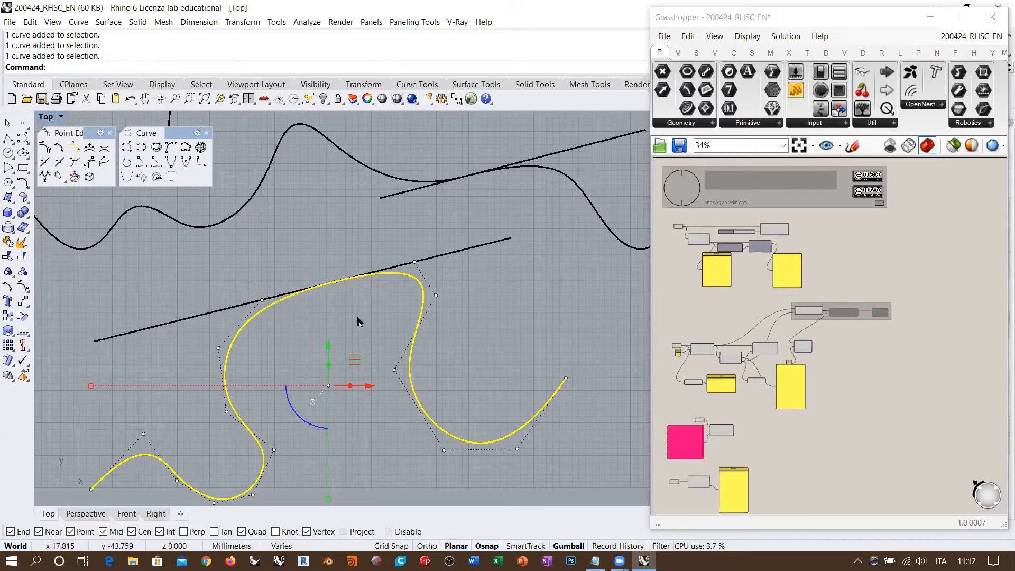
click(450, 252)
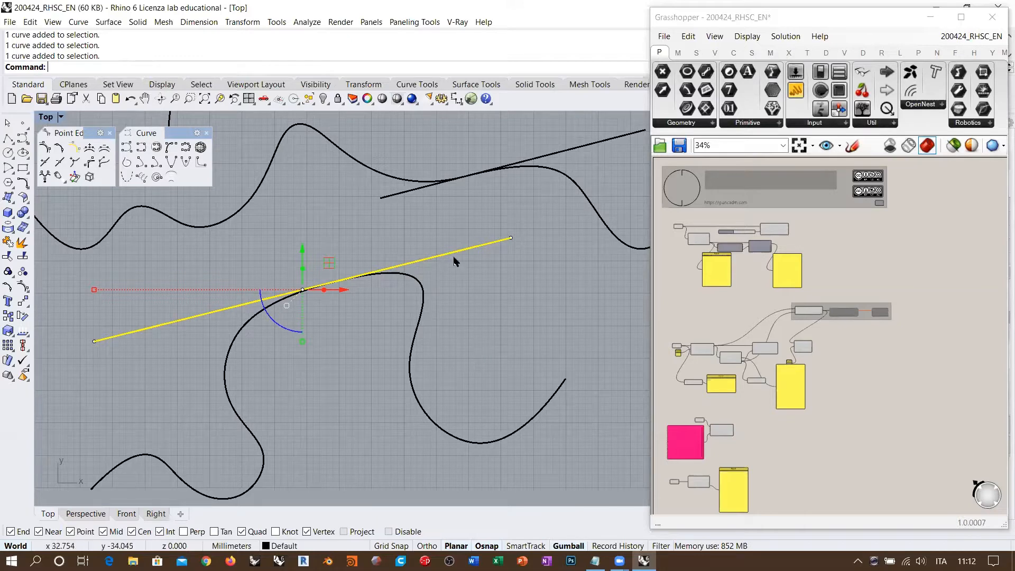
click(252, 320)
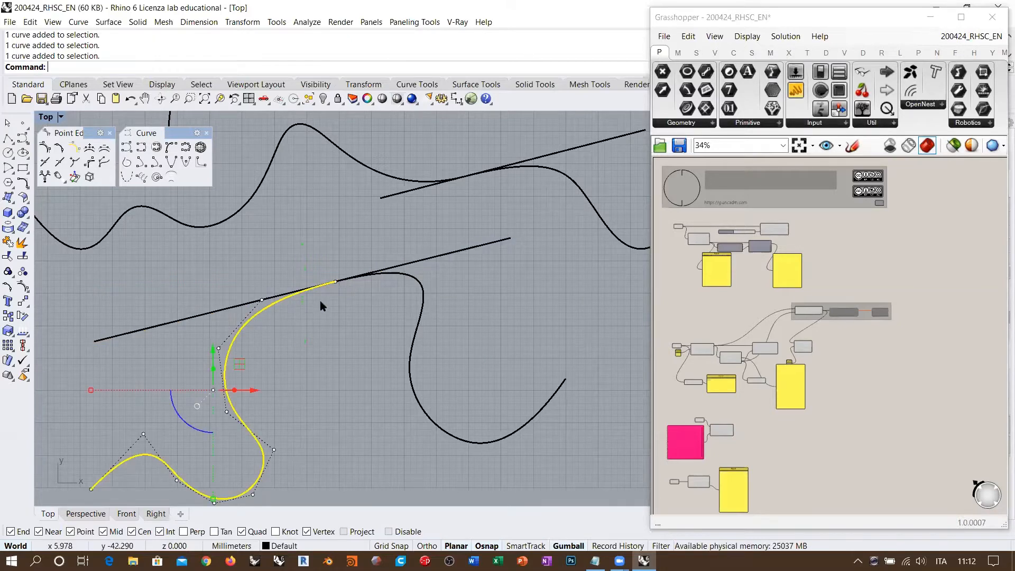
drag(244, 312, 421, 242)
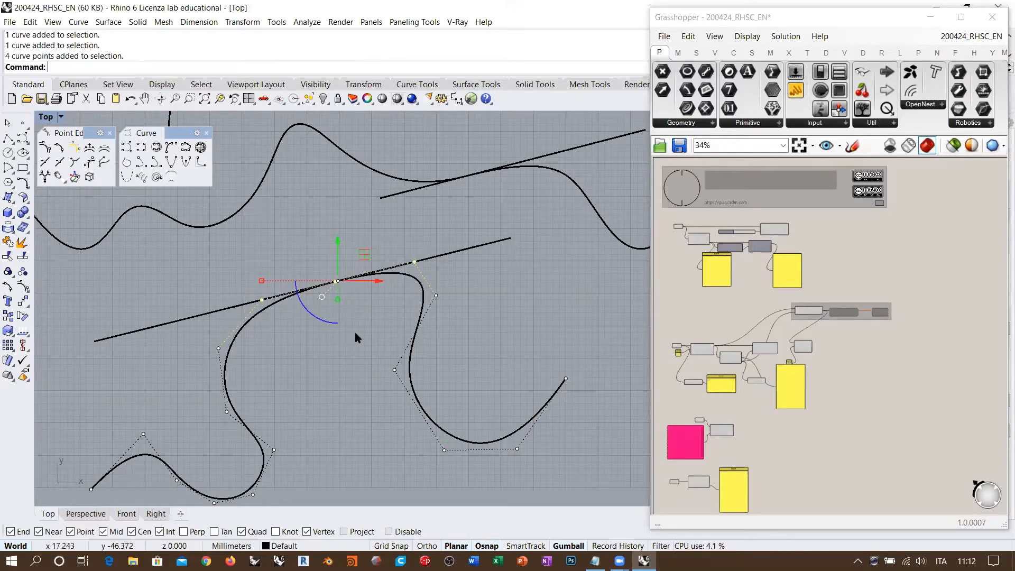
Clear the control-point display and delete the lower pair of curves together with their guide line.
key(Escape)
key(Escape)
scroll(433, 229, down, 10)
right_drag(427, 328, 420, 363)
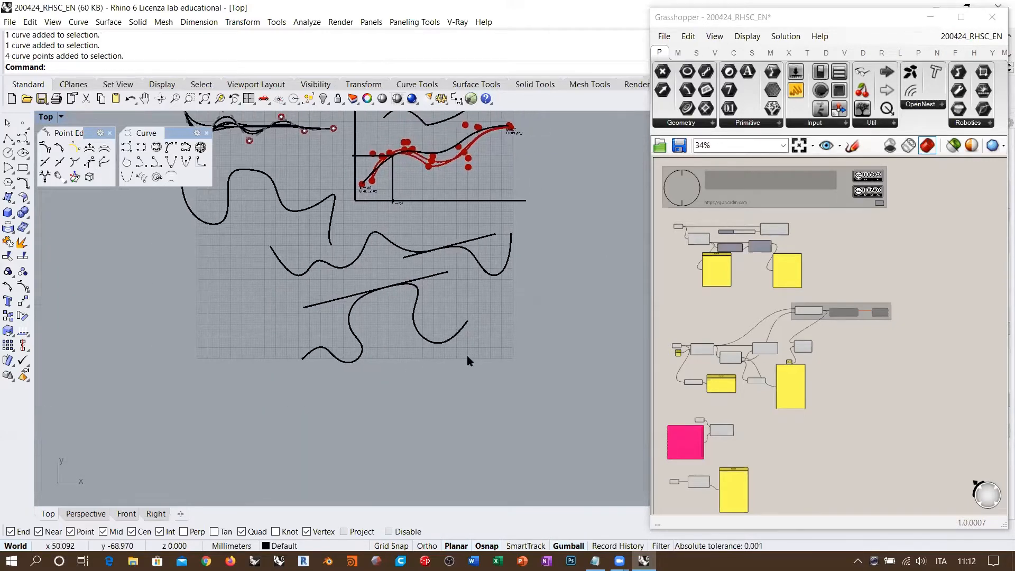
drag(467, 355, 334, 291)
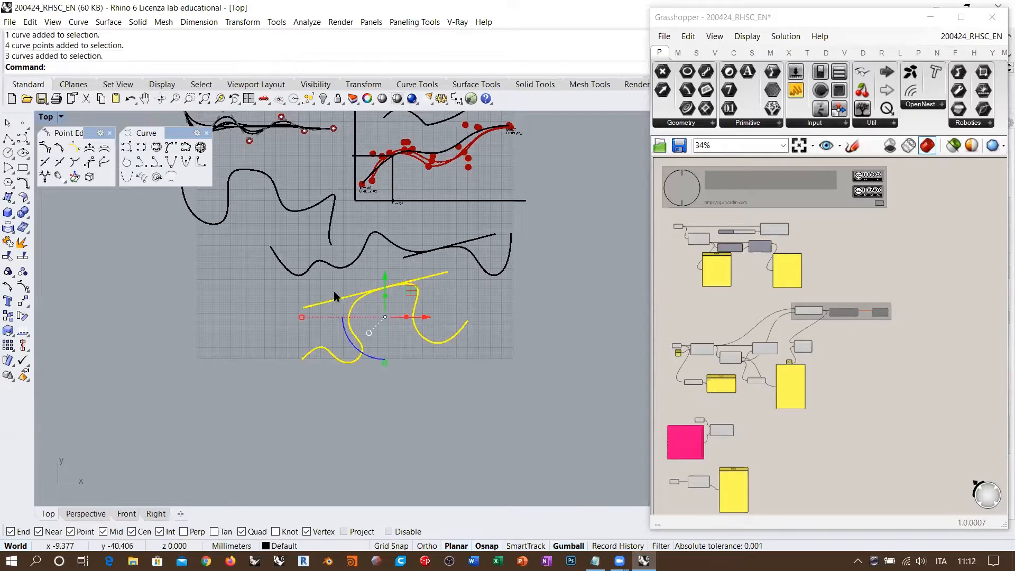
key(Delete)
Draw a closed ten-vertex polyline below the remaining curves, with a notch in both its upper and lower sides.
scroll(386, 279, up, 3)
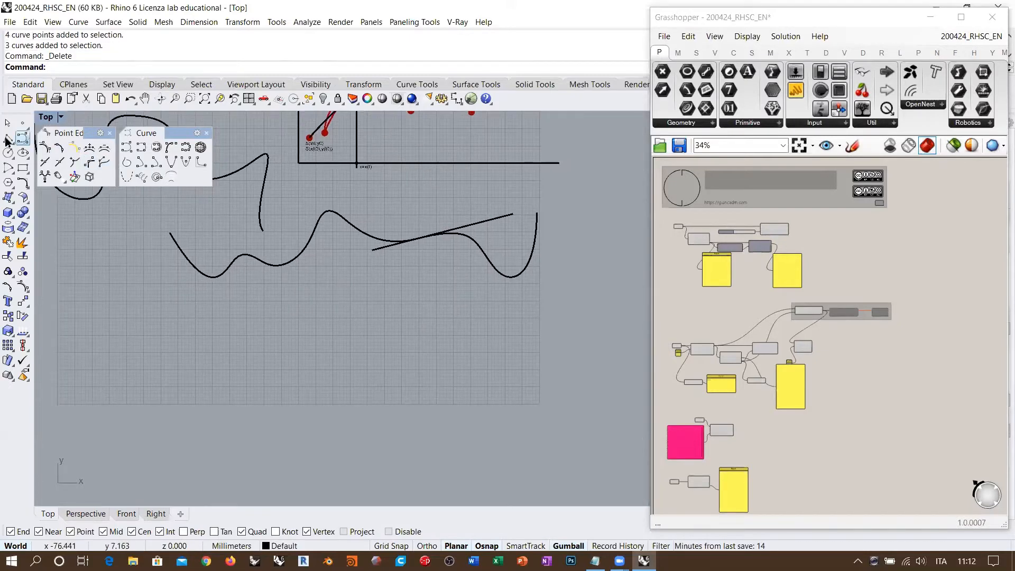
click(7, 139)
click(243, 335)
click(276, 400)
click(352, 375)
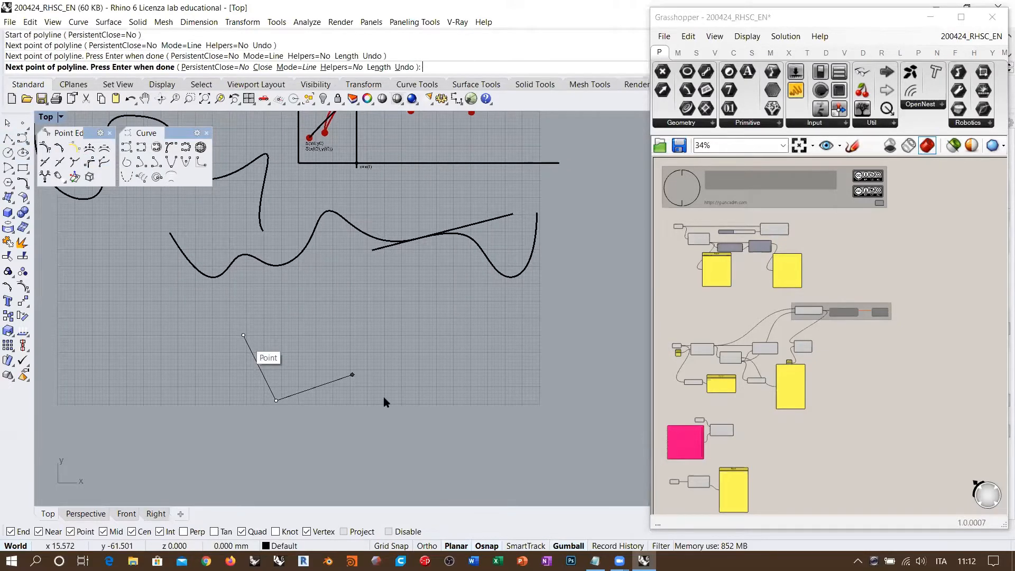
click(394, 411)
click(484, 399)
click(503, 344)
click(446, 297)
click(403, 320)
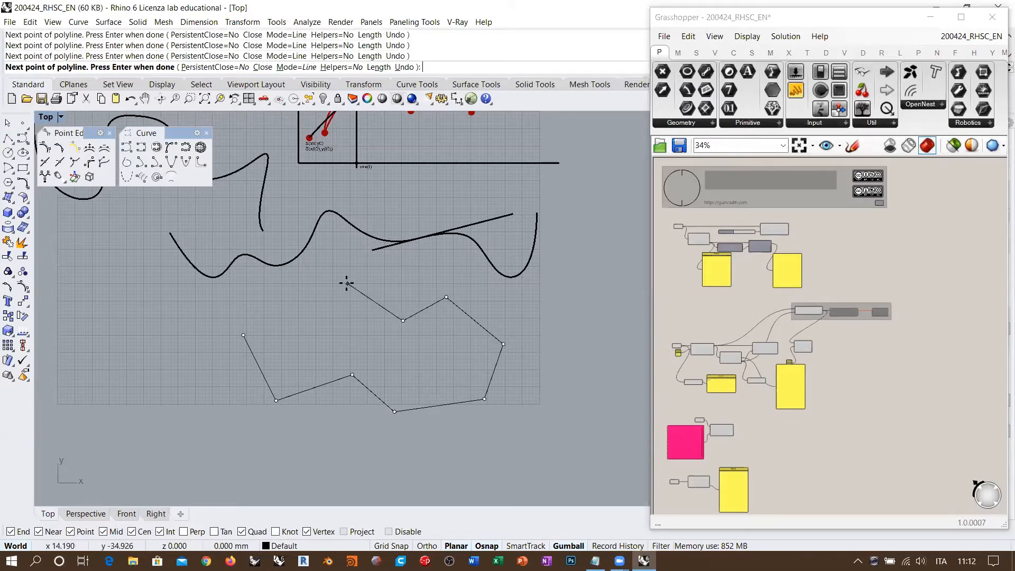
click(243, 335)
Start a degree-3 control-point curve with three points inside the polygon above its lower notch, and disable the Cen object snap.
scroll(349, 324, up, 3)
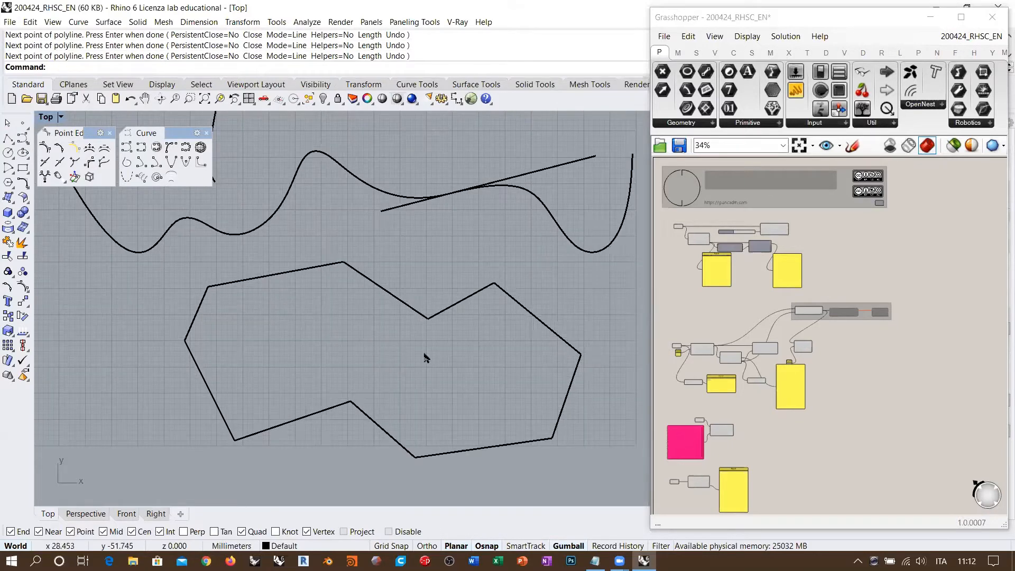
right_drag(426, 358, 390, 344)
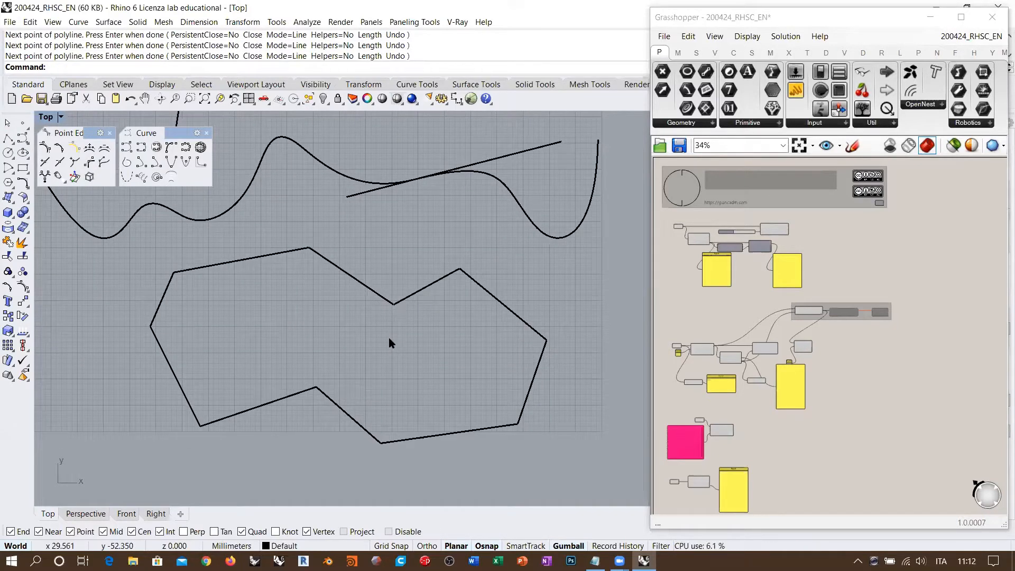
scroll(407, 340, up, 2)
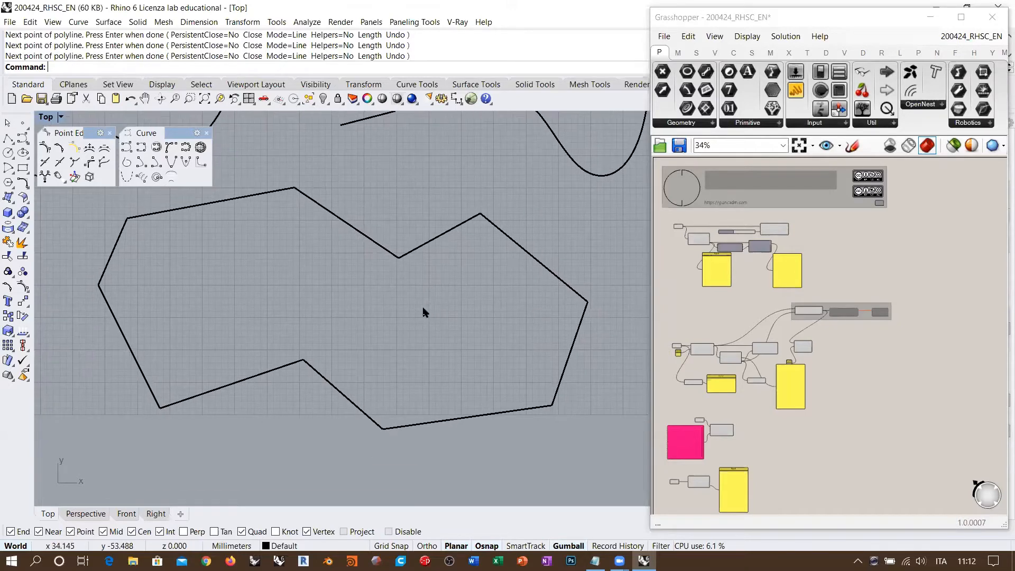
click(126, 147)
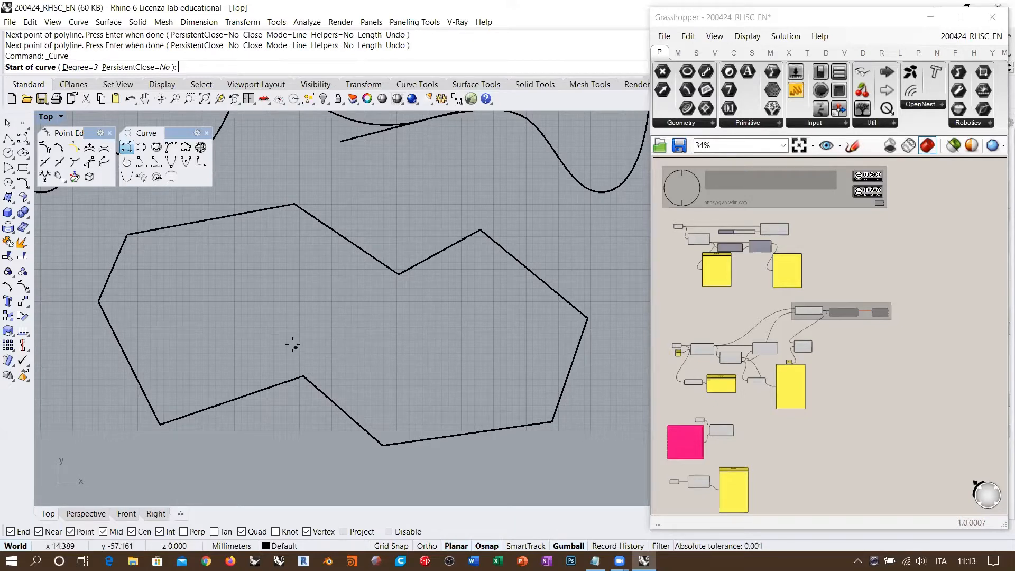
click(292, 326)
click(337, 323)
click(365, 357)
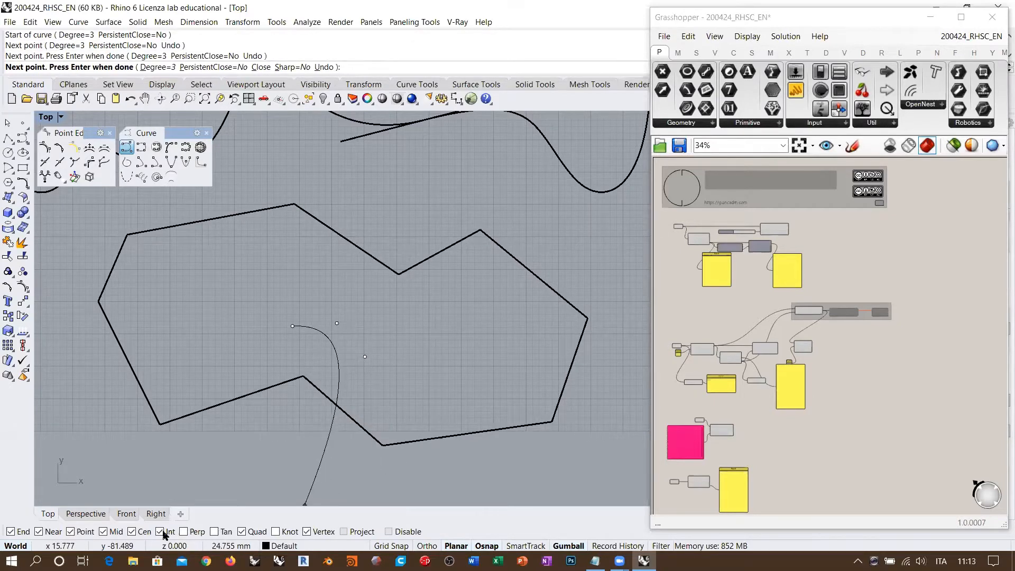
click(131, 532)
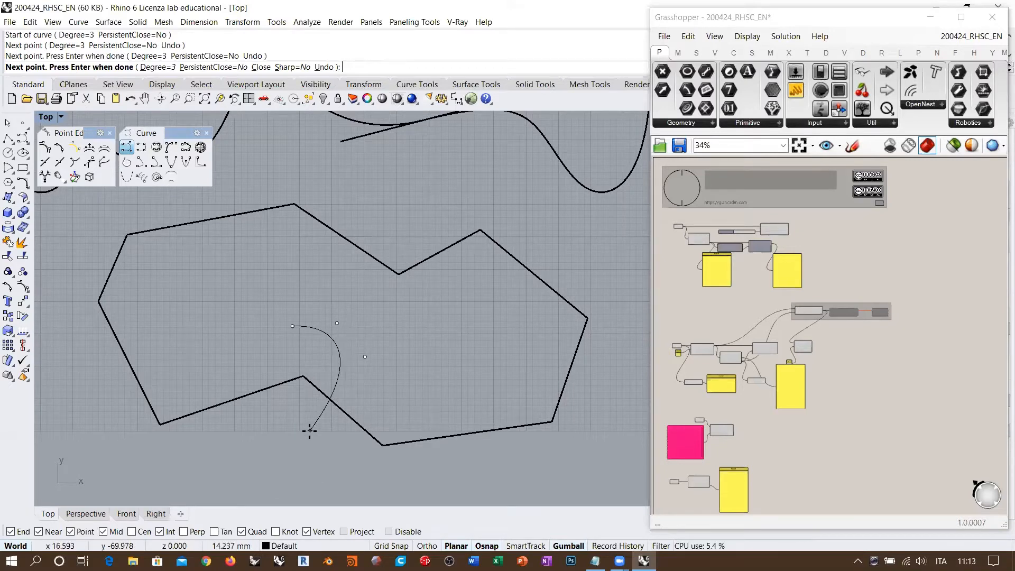
Continue the curve with three control points along the sloping polygon edge just right of the lower notch, the middle one at the edge's midpoint.
click(322, 391)
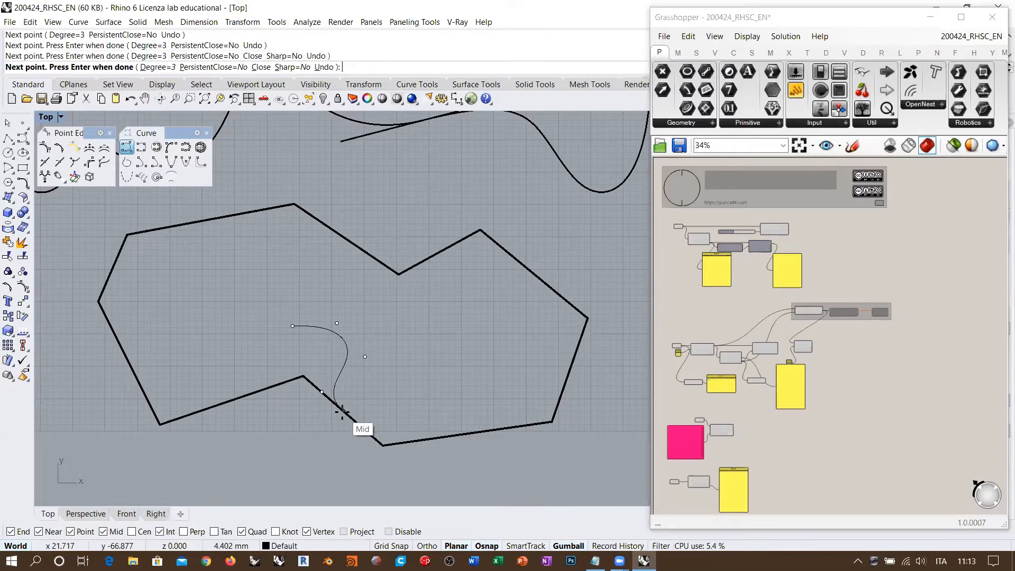
click(342, 410)
click(363, 427)
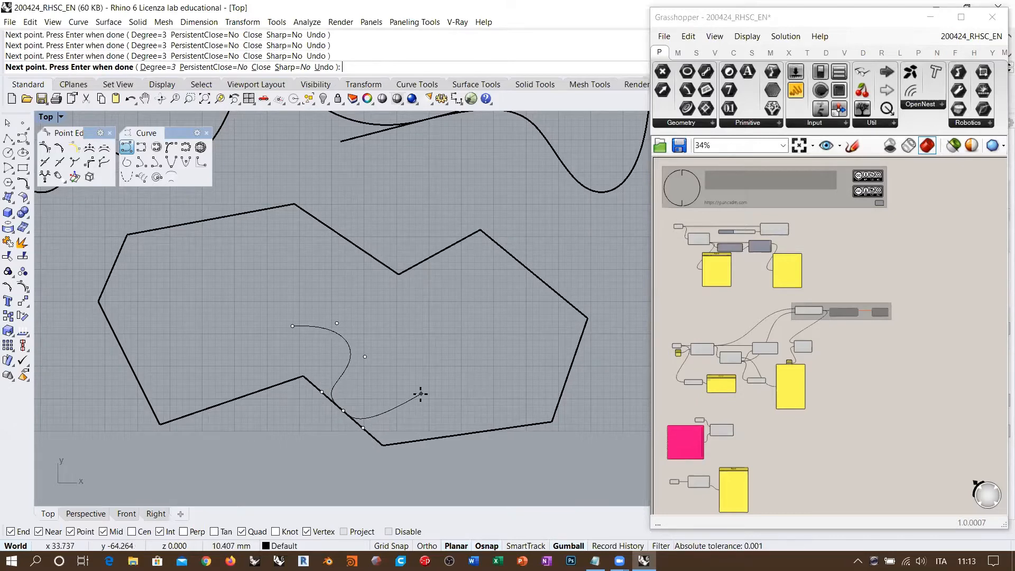
Extend the curve through a narrow loop of four points inside the polygon, then place three control points along the bottom-right edge.
scroll(346, 418, up, 5)
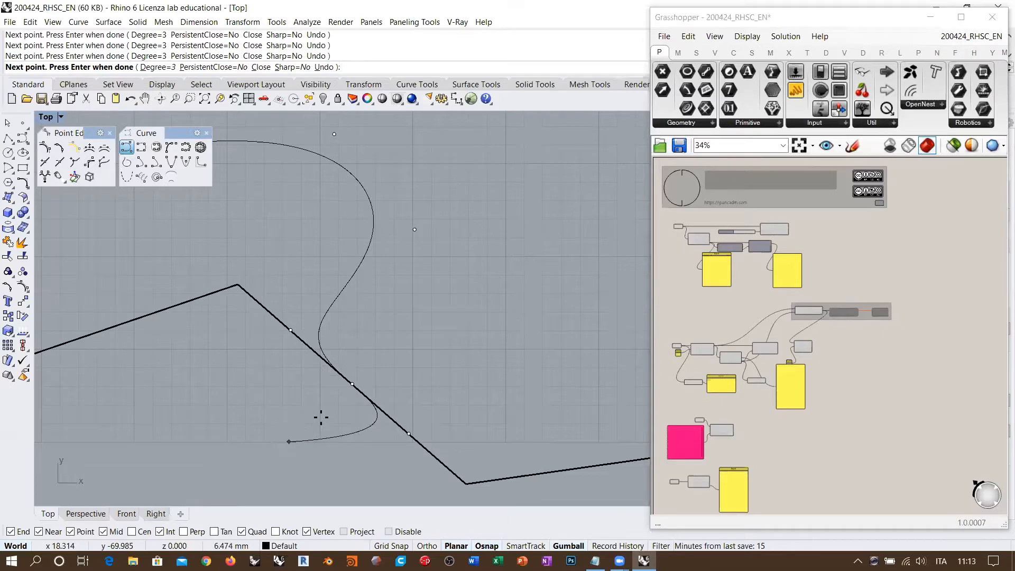
scroll(362, 367, up, 4)
scroll(287, 324, down, 7)
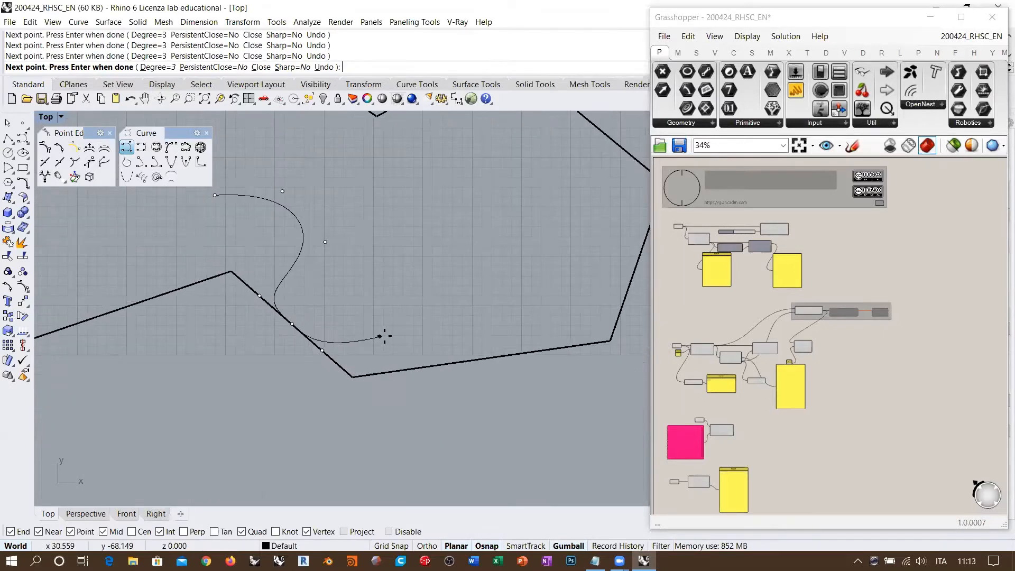
click(387, 307)
click(375, 218)
click(418, 196)
click(431, 271)
click(393, 372)
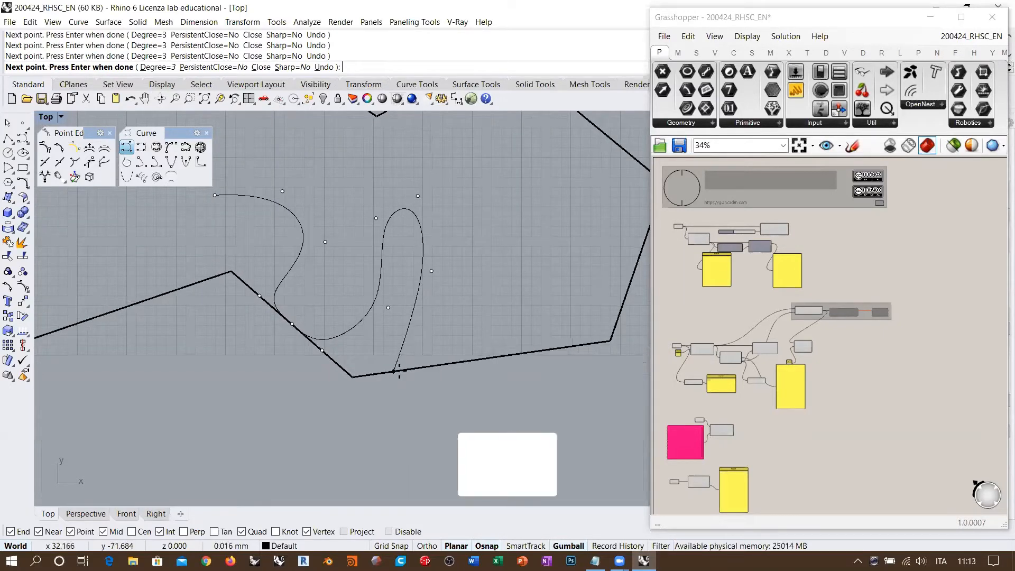
click(412, 368)
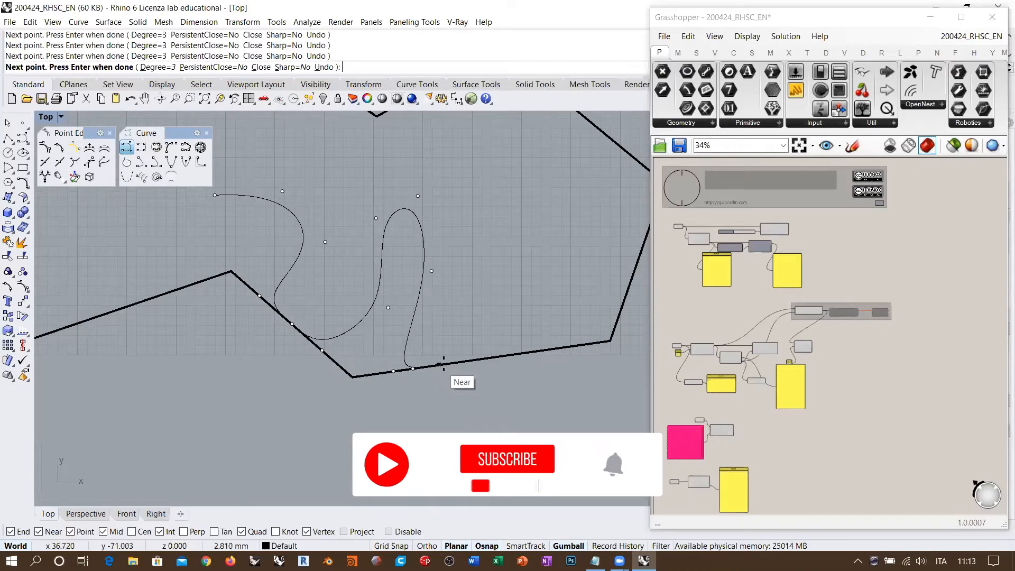
click(479, 359)
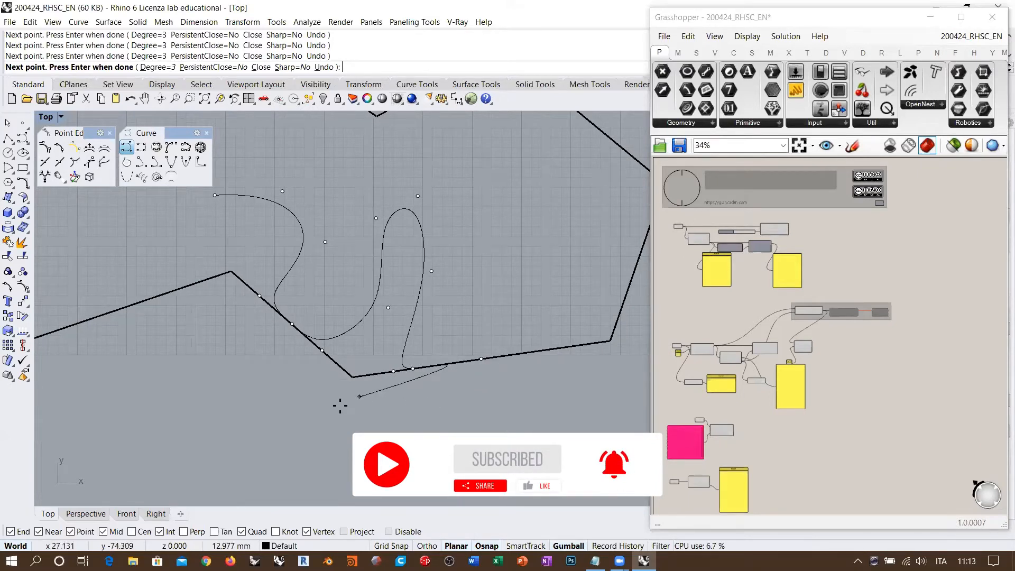
Continue the curve with control points along the polygon's right edge and three more along its upper-right sloping edge.
scroll(340, 406, down, 3)
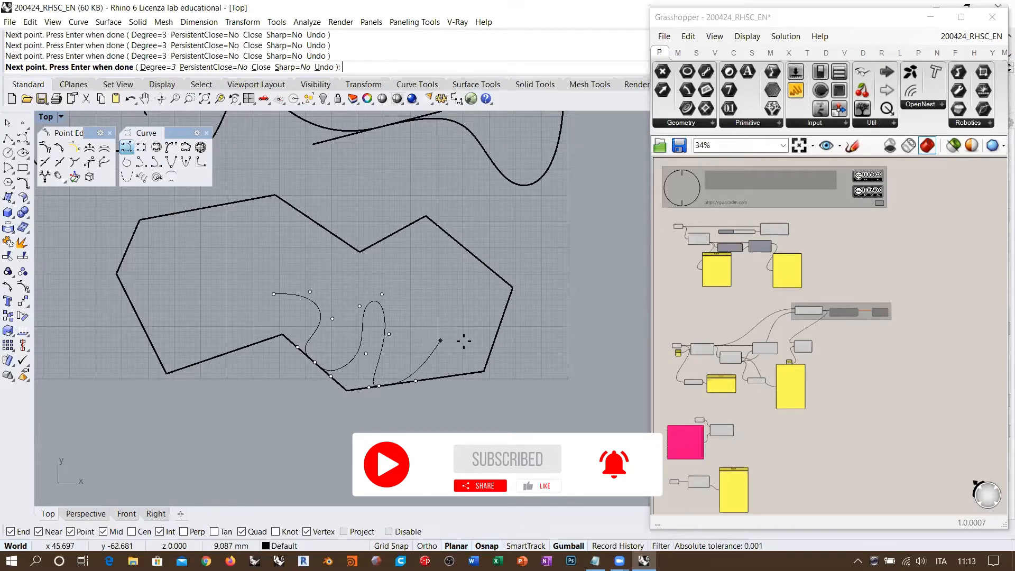
click(491, 352)
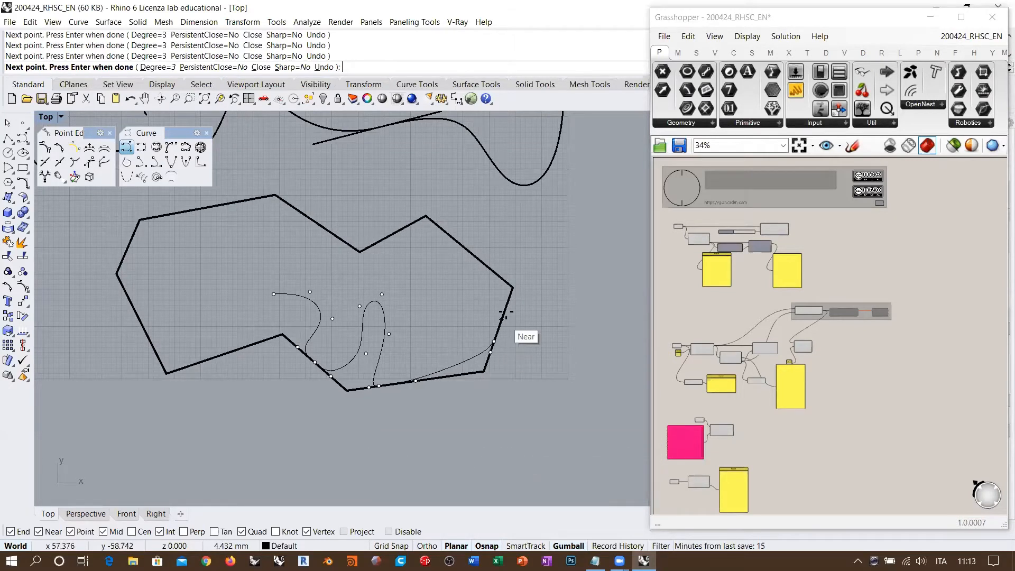
click(505, 310)
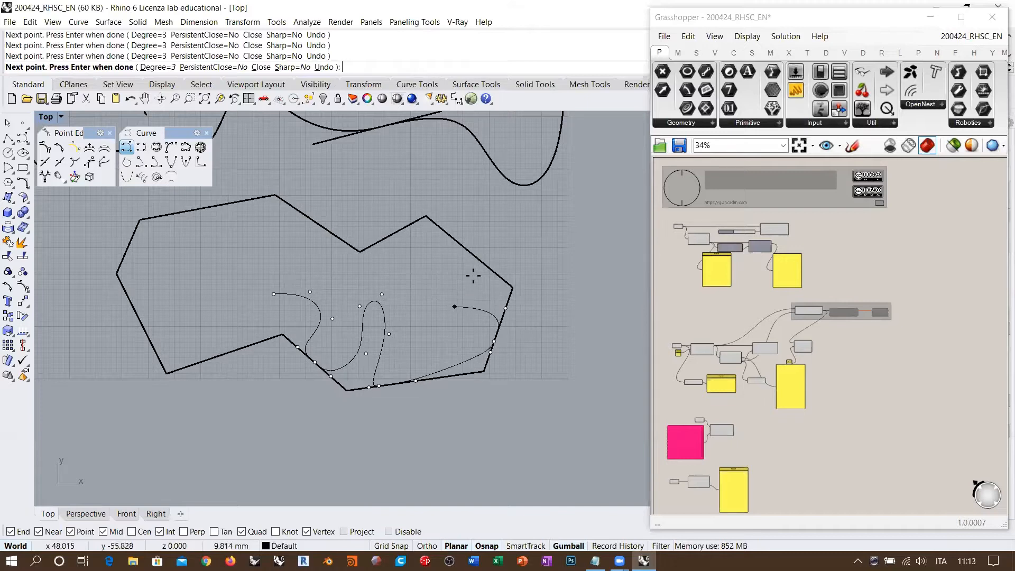
click(489, 269)
click(462, 245)
click(438, 226)
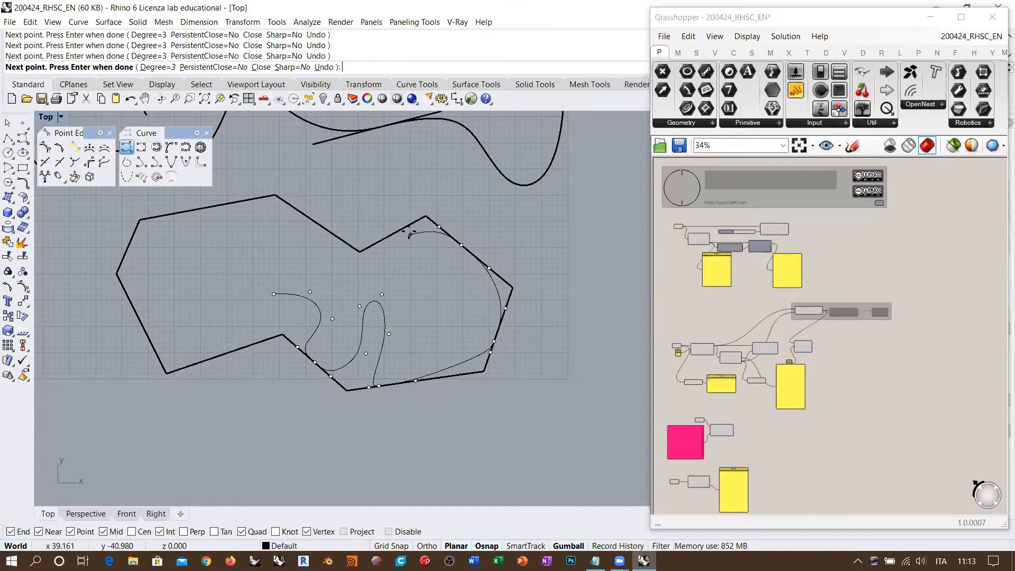
Place three control points on the edge right of the upper notch and two inside the polygon, and close the curve at its start.
click(406, 227)
click(383, 239)
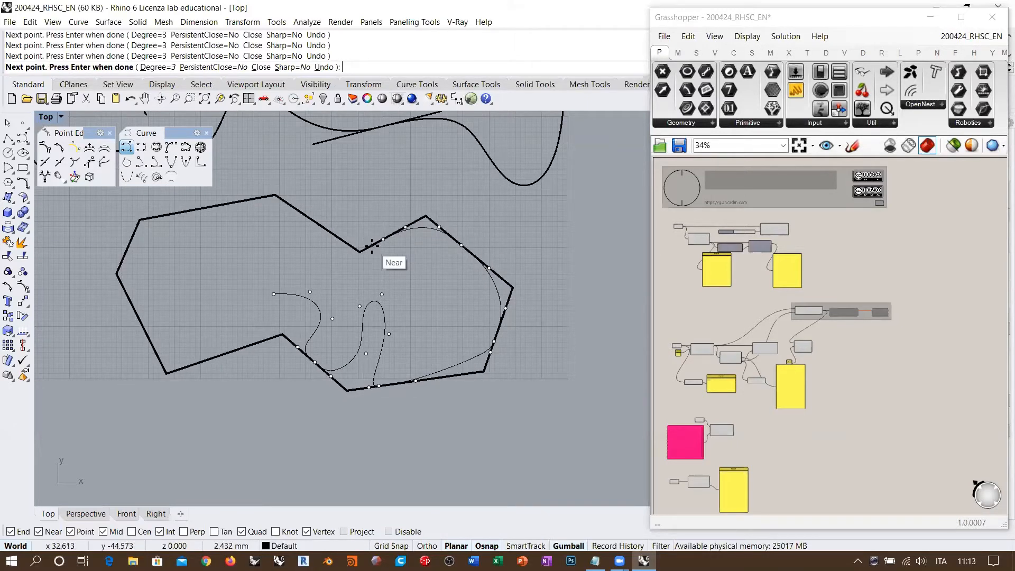
click(371, 245)
click(387, 274)
click(317, 280)
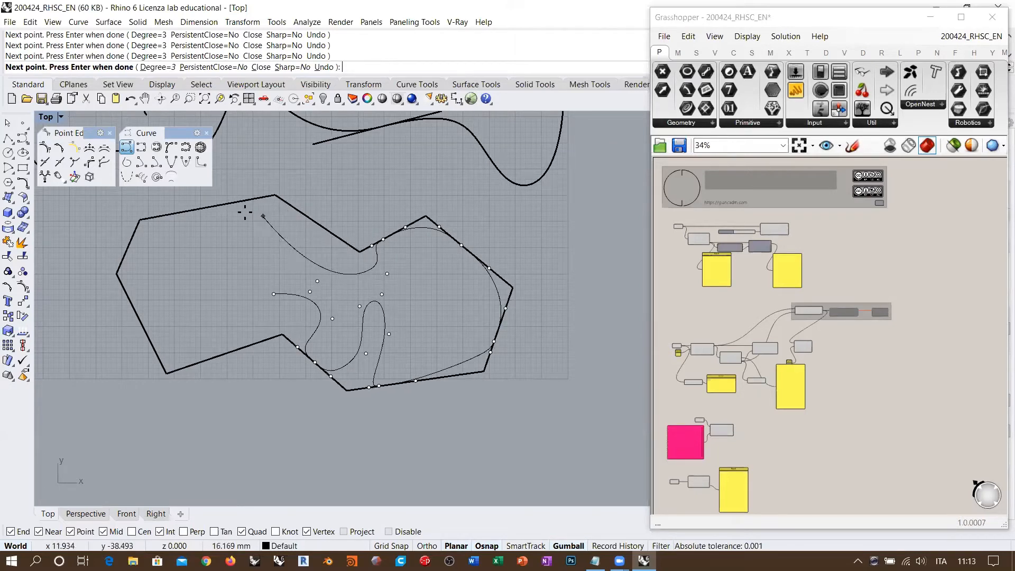
click(274, 294)
Select the closed curve to examine its control points, briefly adding the surrounding polygon to the selection for comparison.
scroll(431, 302, up, 2)
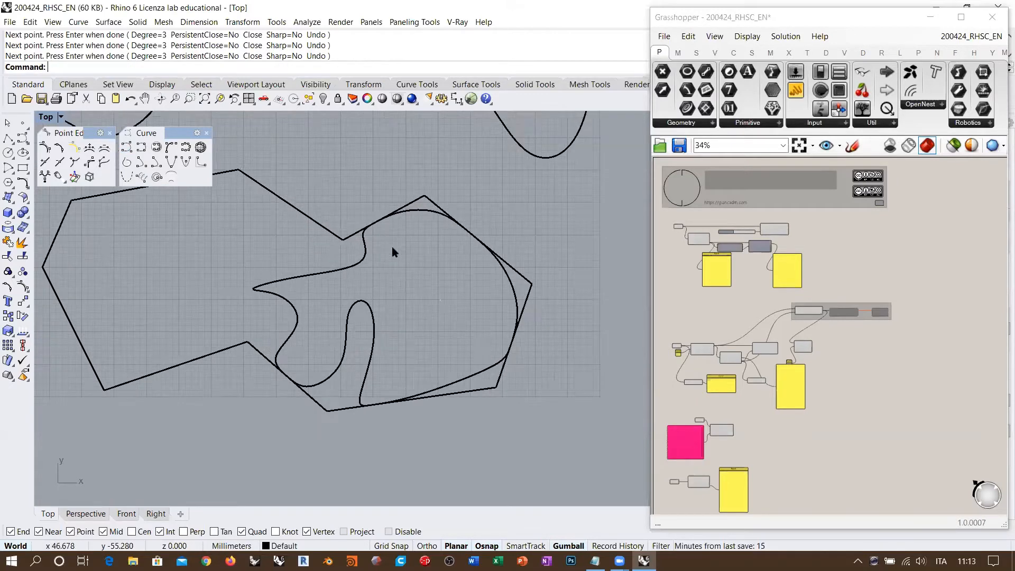
right_drag(431, 316, 463, 341)
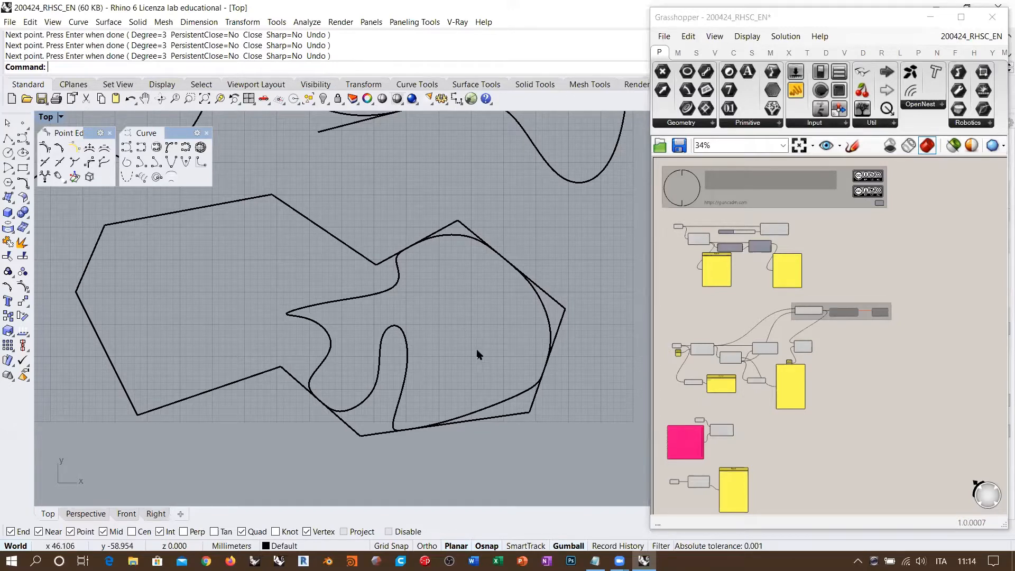
right_drag(461, 426, 419, 365)
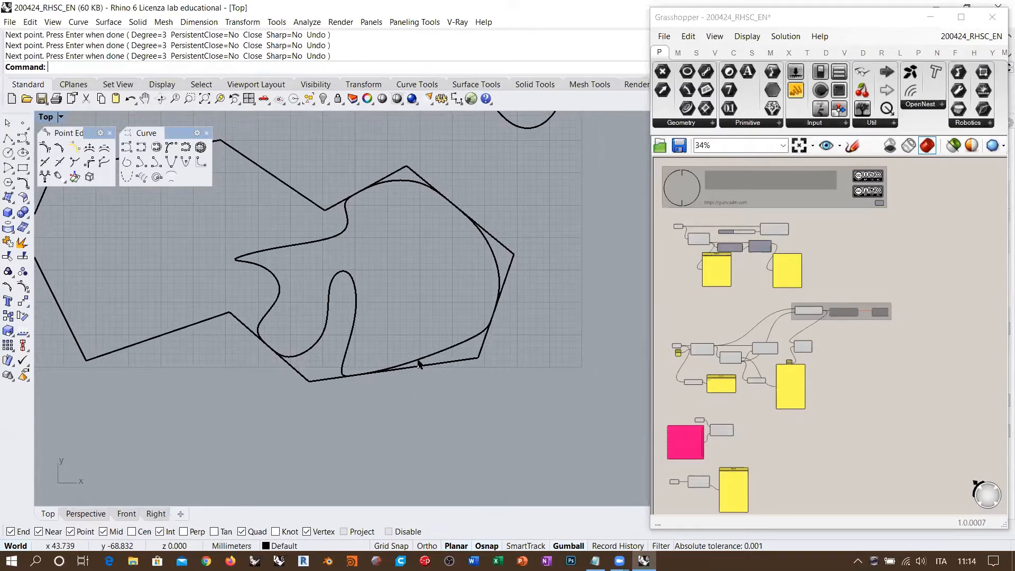
right_drag(408, 266, 409, 285)
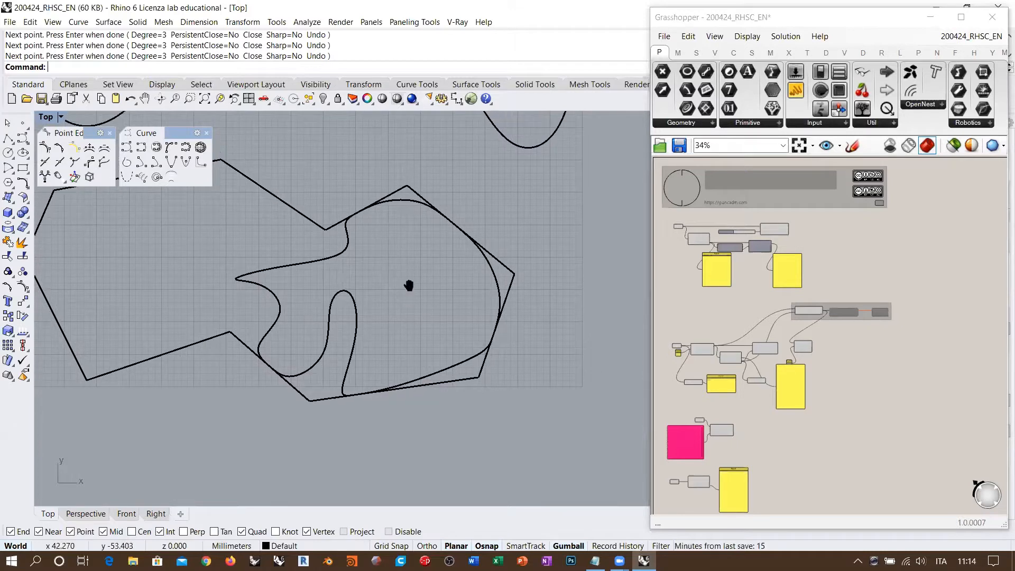
click(495, 283)
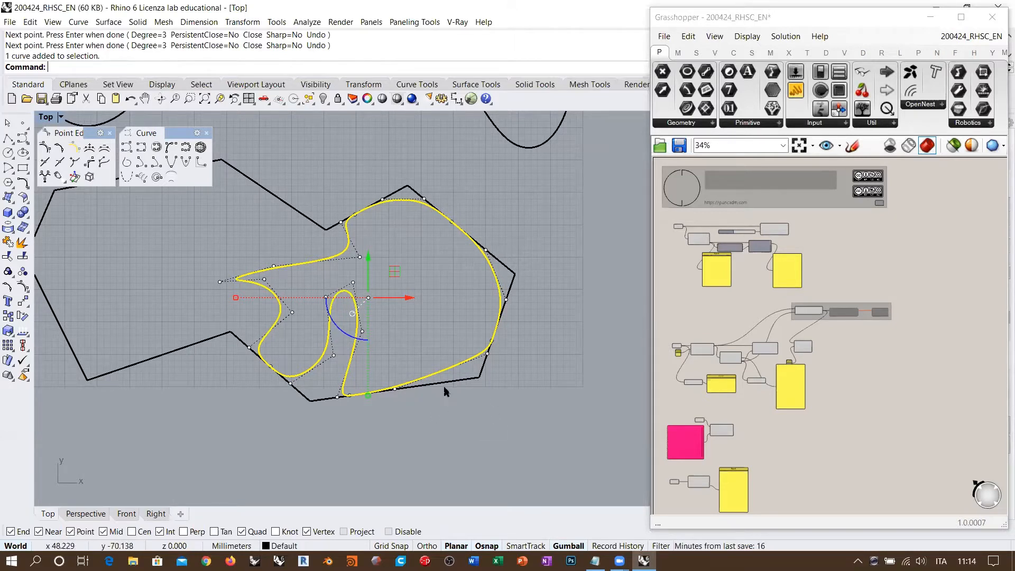
shift+click(513, 286)
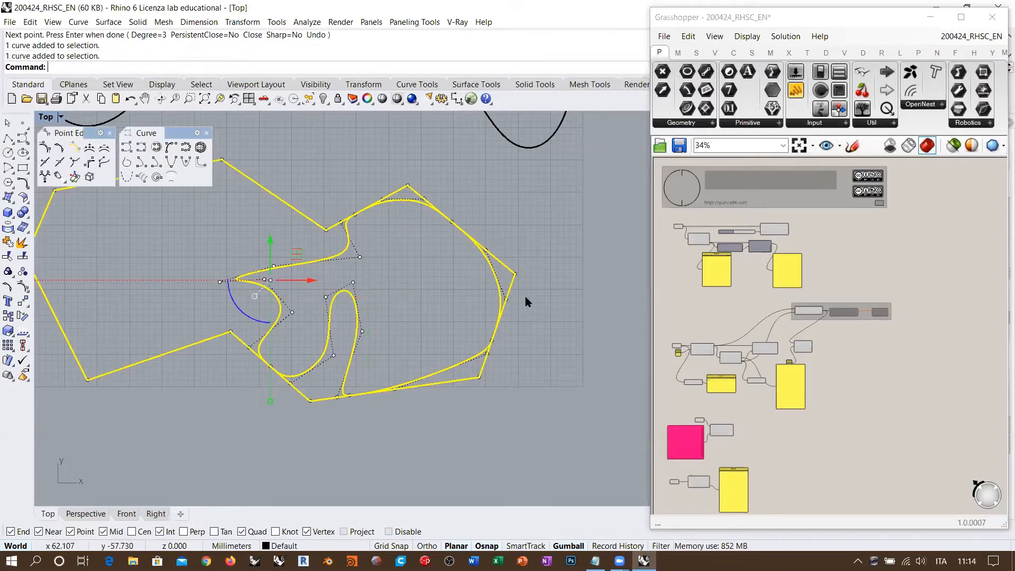
ctrl+click(512, 284)
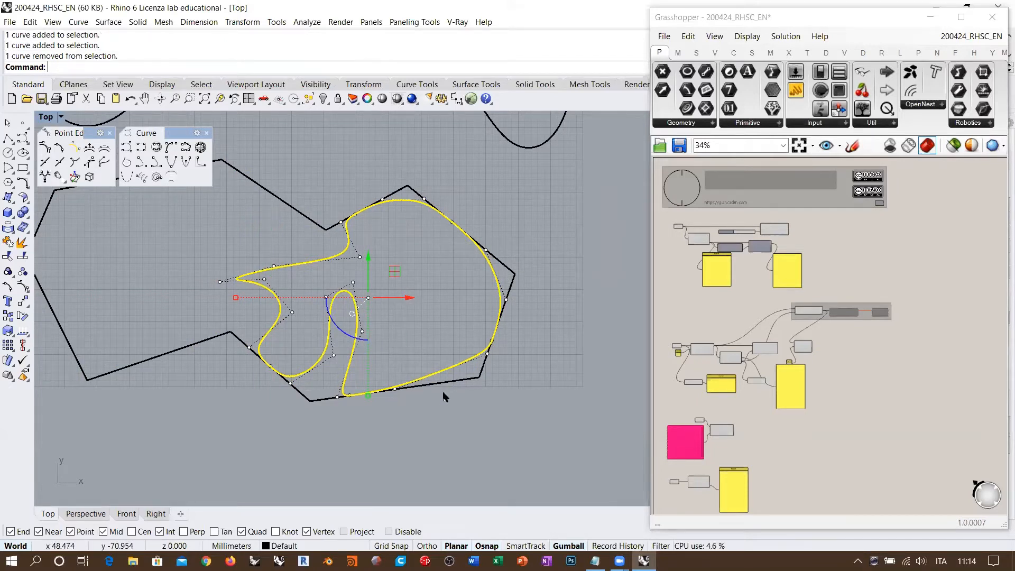
Slide the curve's lower and upper control points on the polygon's right edge down along that edge, keeping them snapped to it.
scroll(492, 349, up, 5)
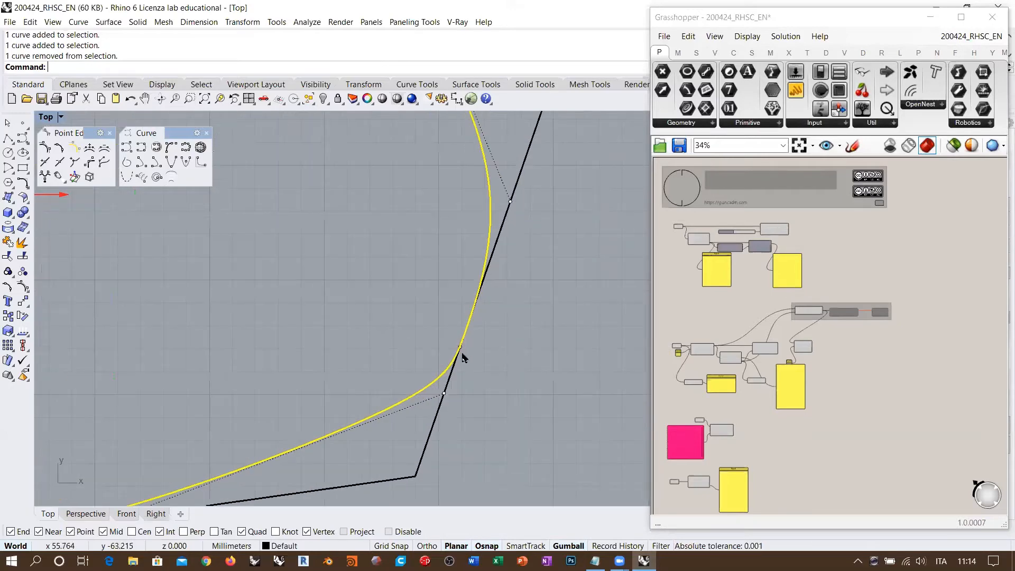
click(443, 398)
drag(444, 397, 425, 448)
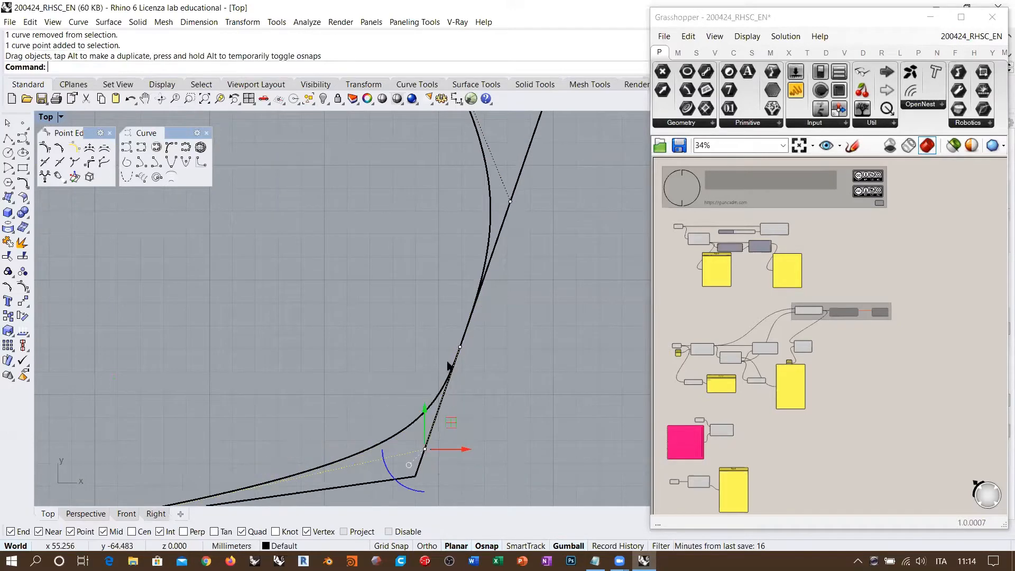
click(510, 202)
drag(510, 202, 493, 250)
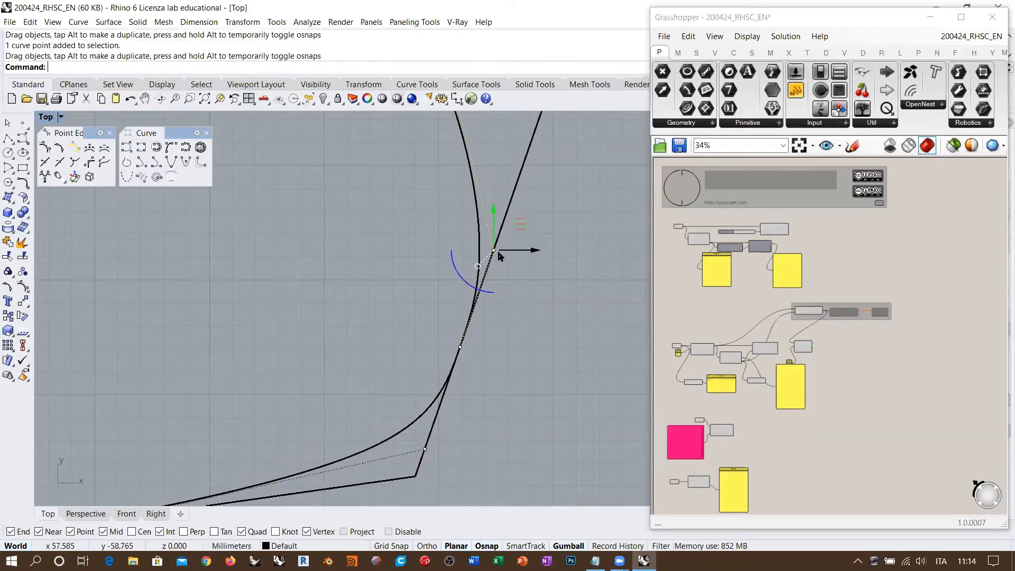
scroll(418, 389, down, 5)
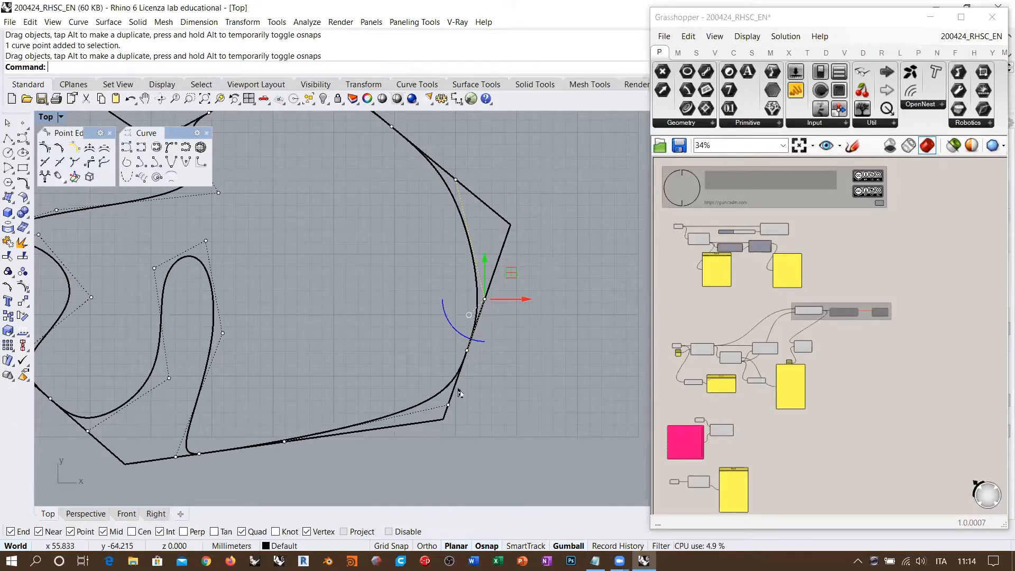
Slide the curve's middle control point on the edge right of the upper notch up along that edge, and exit control-point editing.
shift+click(505, 253)
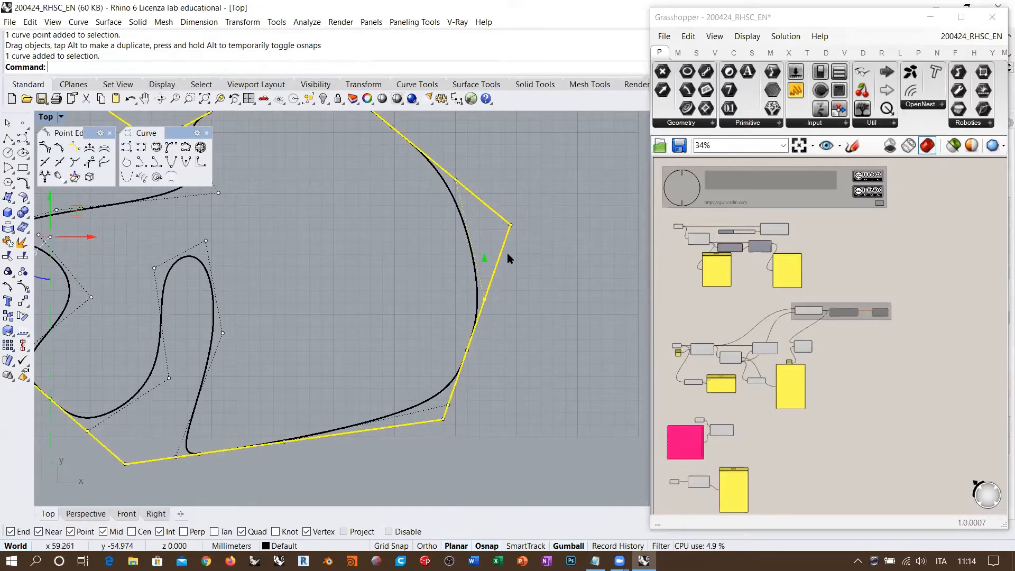
ctrl+click(503, 254)
right_drag(315, 407, 373, 334)
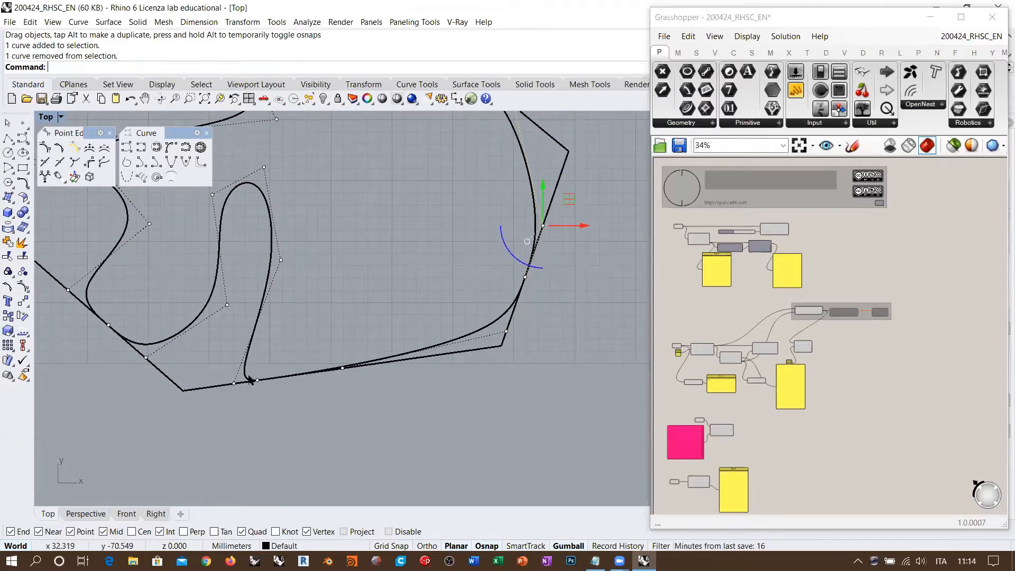
right_drag(189, 326, 232, 417)
scroll(367, 344, down, 2)
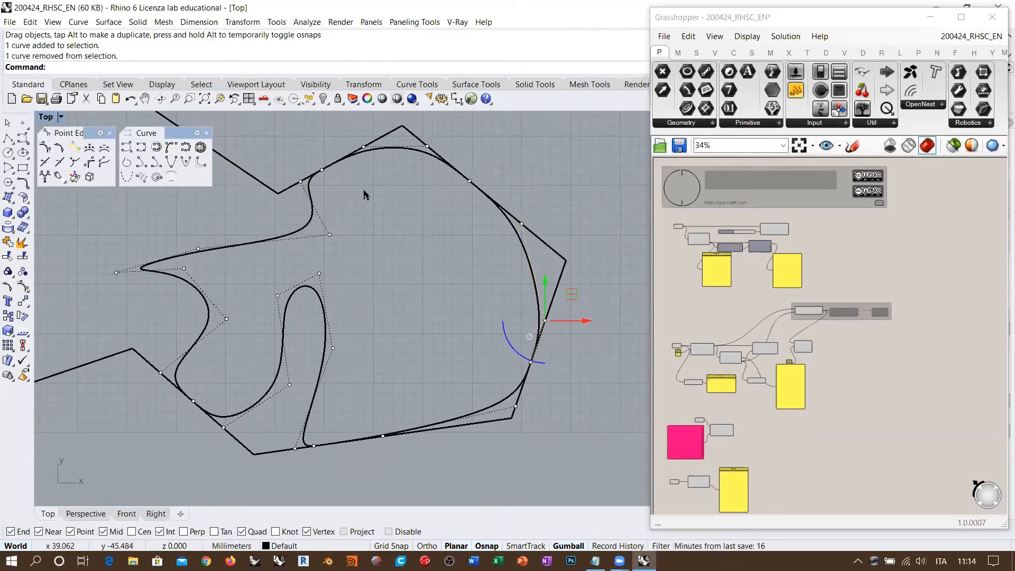
scroll(325, 241, up, 6)
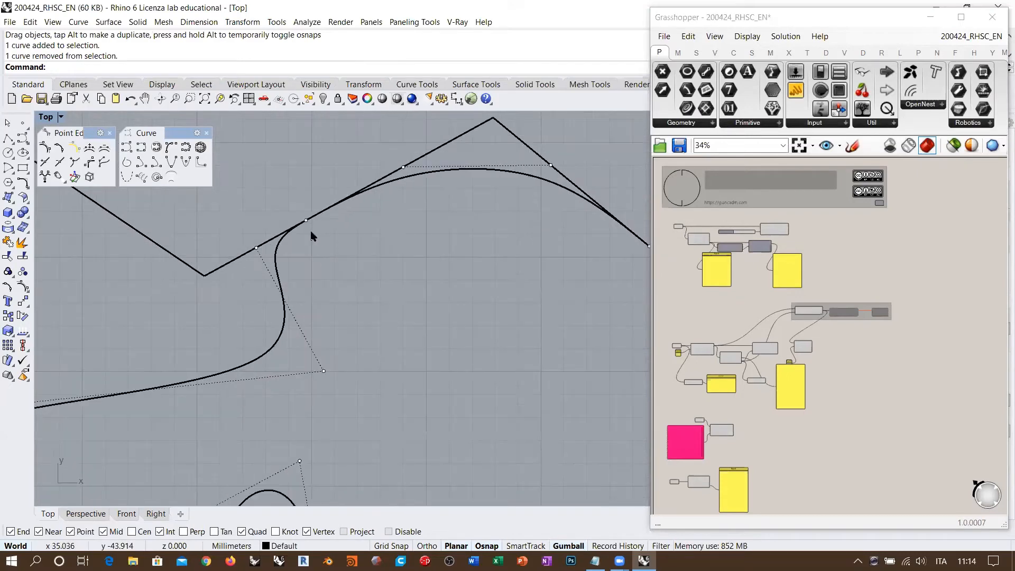
click(307, 221)
drag(307, 221, 335, 206)
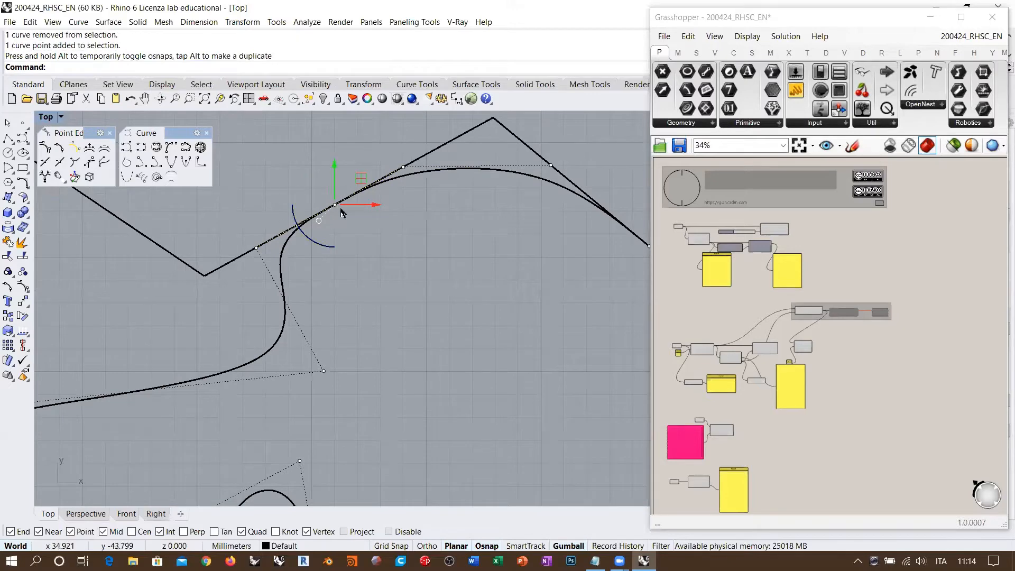
scroll(379, 168, down, 4)
scroll(449, 181, down, 3)
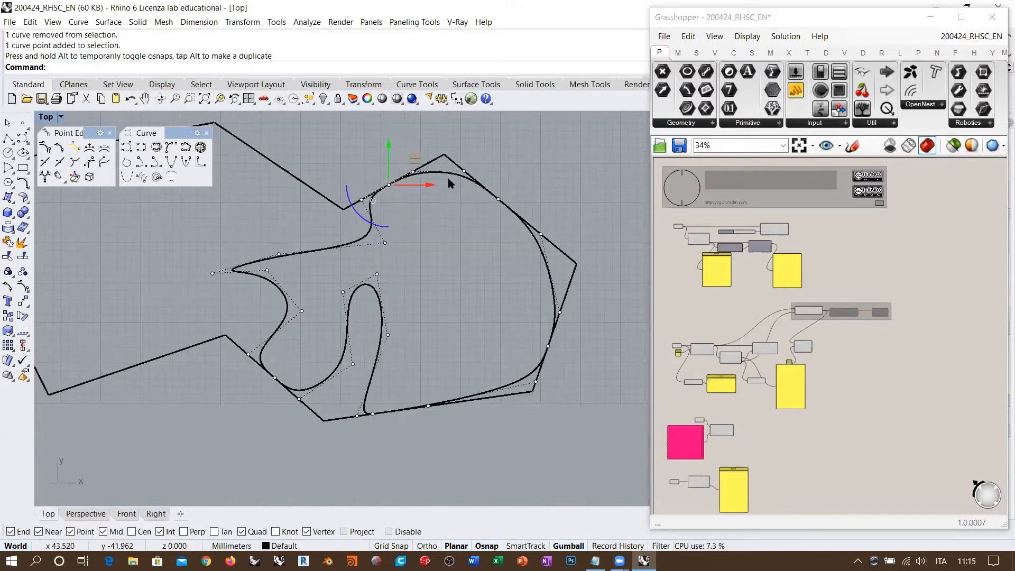
key(Escape)
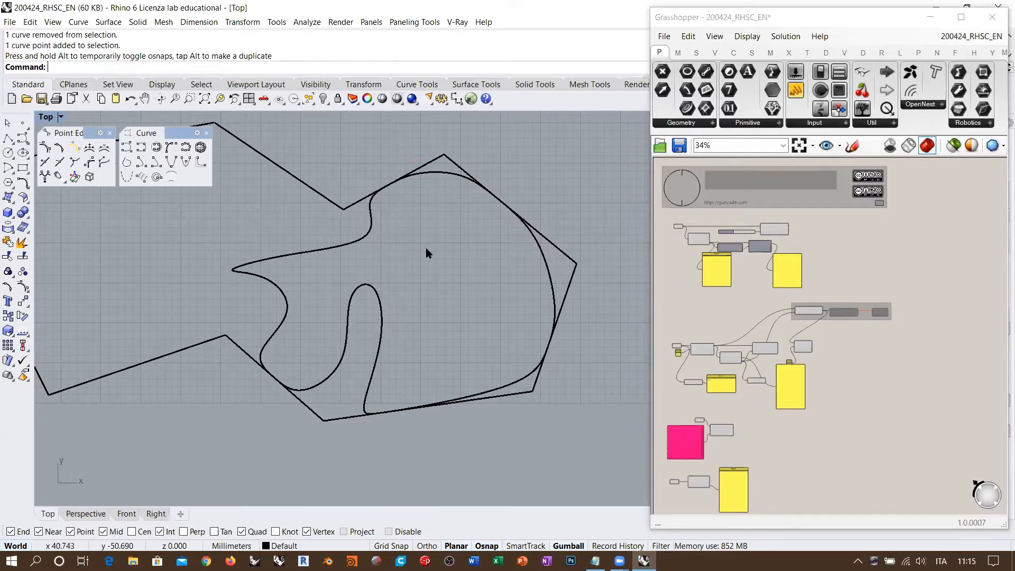
Delete the closed curve inside the polygon, leaving the polygon in place.
drag(414, 263, 335, 244)
key(Delete)
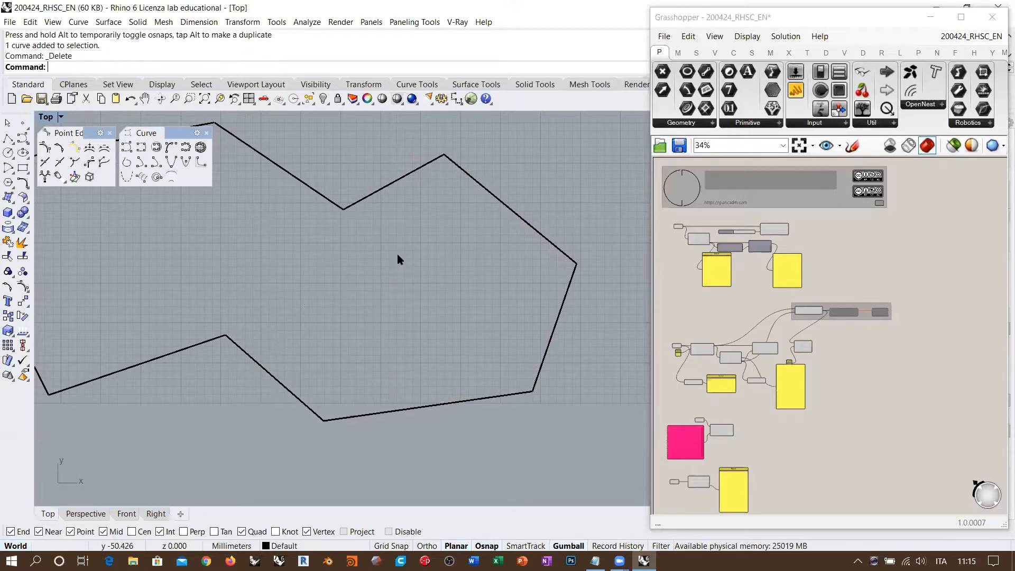
right_drag(488, 268, 467, 284)
scroll(439, 286, up, 2)
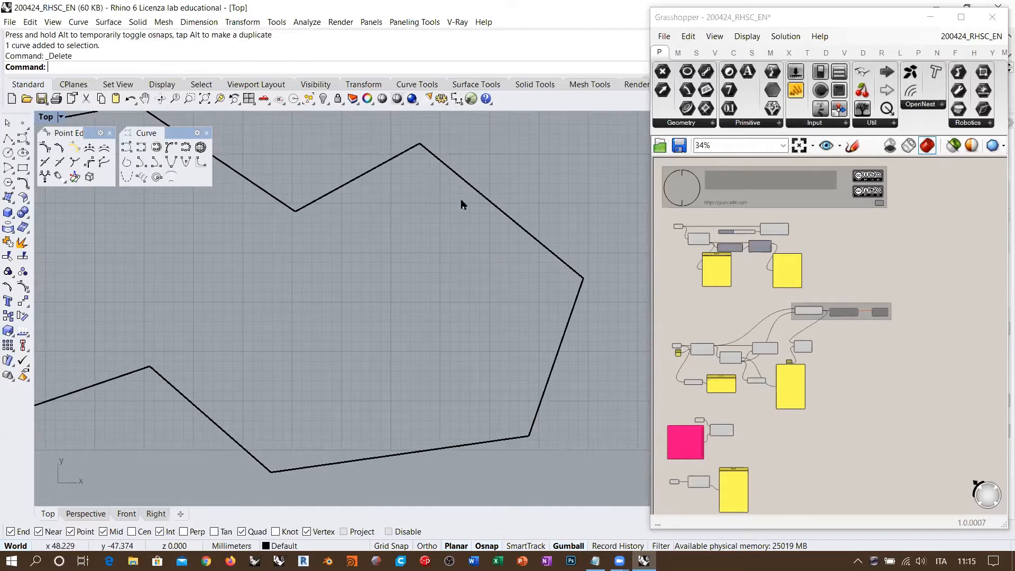
Start a degree-3 control-point curve inside the polygon, placing points freely along its lower and right sides without touching the edges.
click(127, 147)
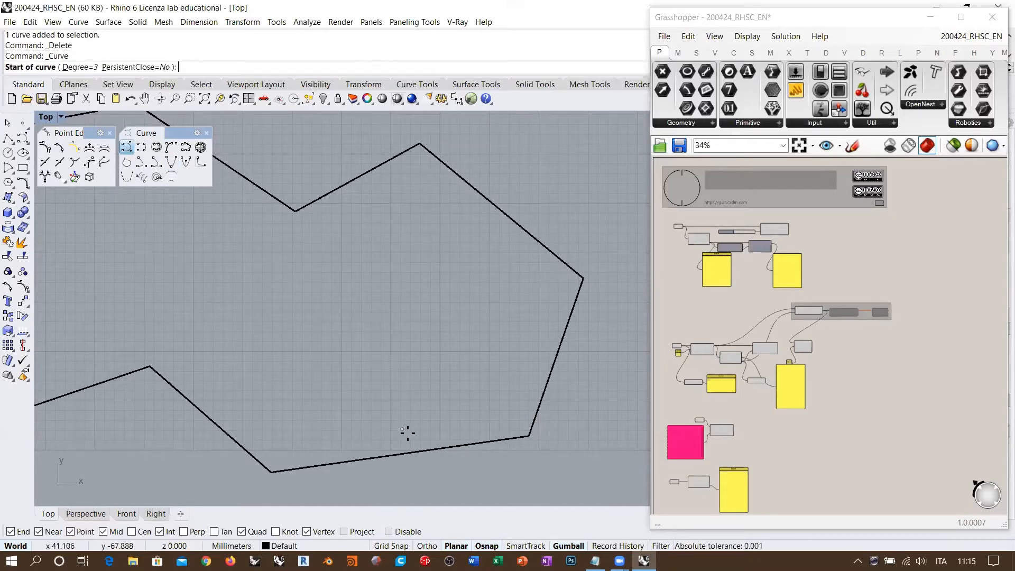
click(339, 378)
click(406, 383)
click(434, 367)
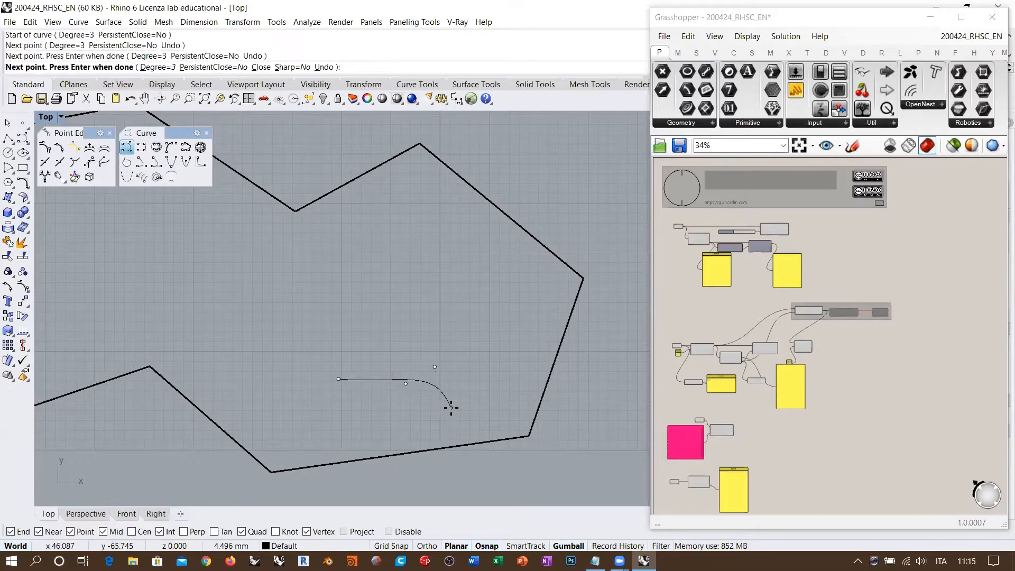
click(506, 377)
click(512, 343)
click(530, 297)
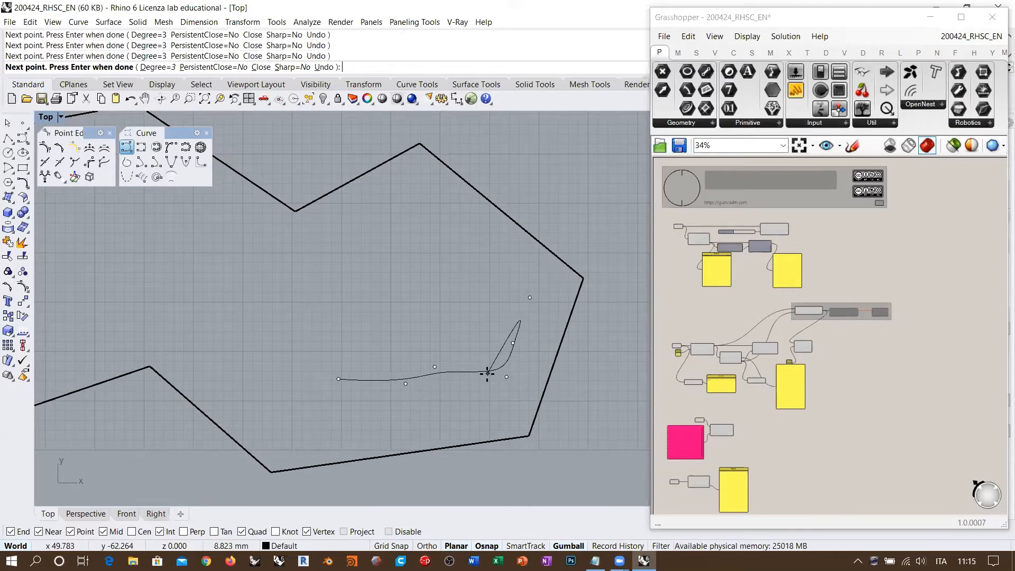
click(513, 252)
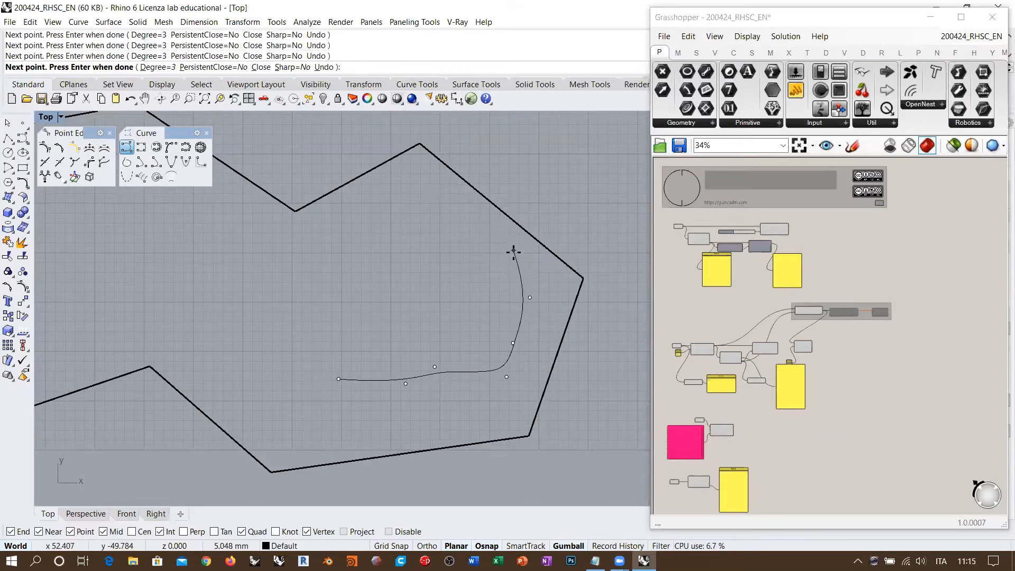
Continue the free curve with control points across the polygon's upper part and toward its left interior, and close it at its start.
click(402, 196)
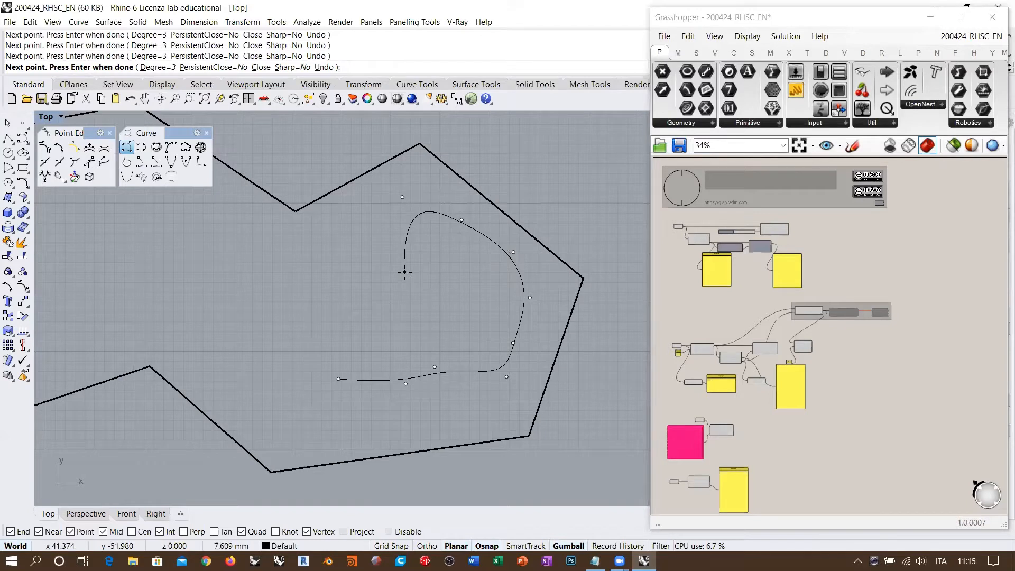
click(343, 246)
click(312, 281)
click(290, 309)
click(218, 284)
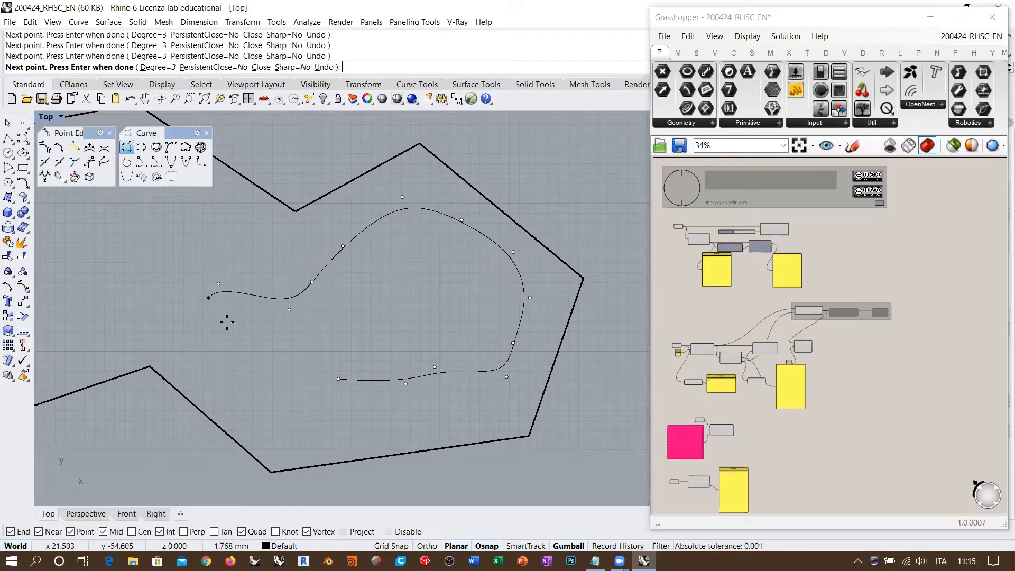
click(227, 322)
click(337, 378)
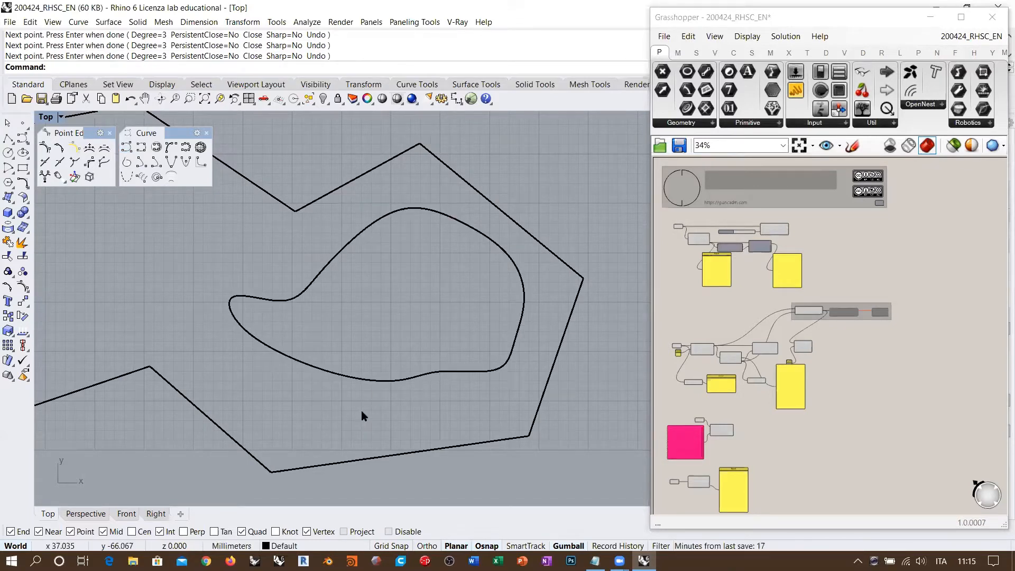
Show the closed curve's control points and move its three lower ones onto the polygon's bottom edge.
click(397, 381)
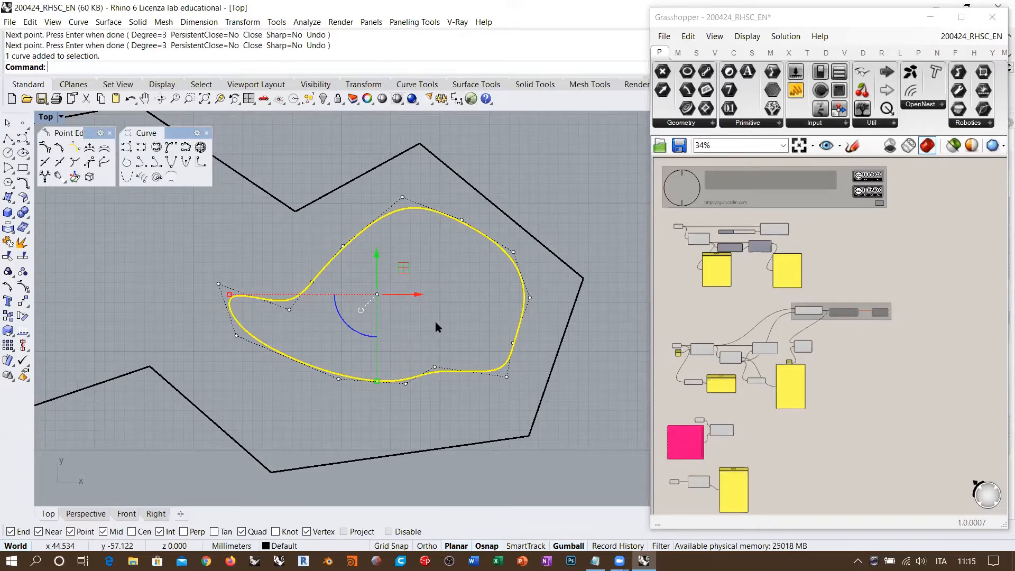
drag(406, 383, 400, 453)
click(338, 379)
drag(338, 378, 344, 461)
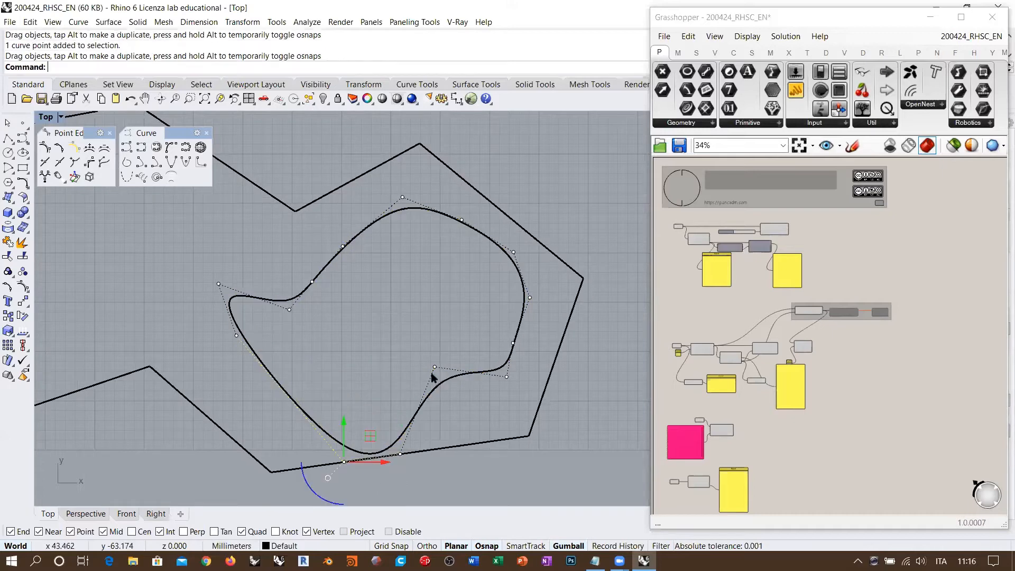
drag(435, 367, 458, 446)
Move three of the curve's control points onto the polygon's right edge and the following three onto its upper-right sloping edge.
drag(506, 377, 539, 402)
drag(512, 344, 556, 357)
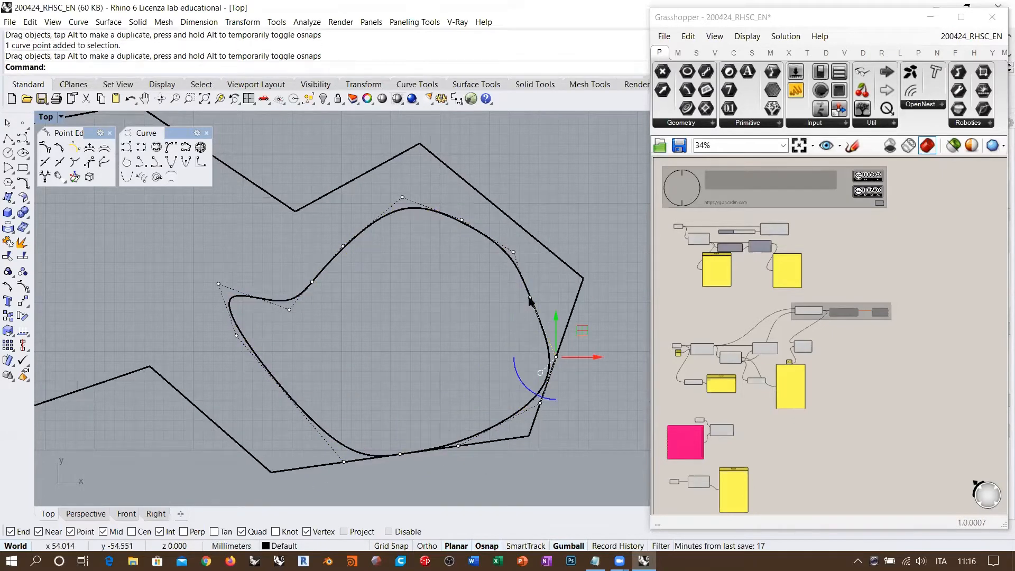
drag(530, 297, 574, 305)
drag(513, 252, 422, 197)
drag(403, 198, 453, 170)
Move three of the curve's control points onto the edge right of the upper notch, and exit control-point editing.
drag(343, 246, 382, 165)
drag(312, 281, 347, 183)
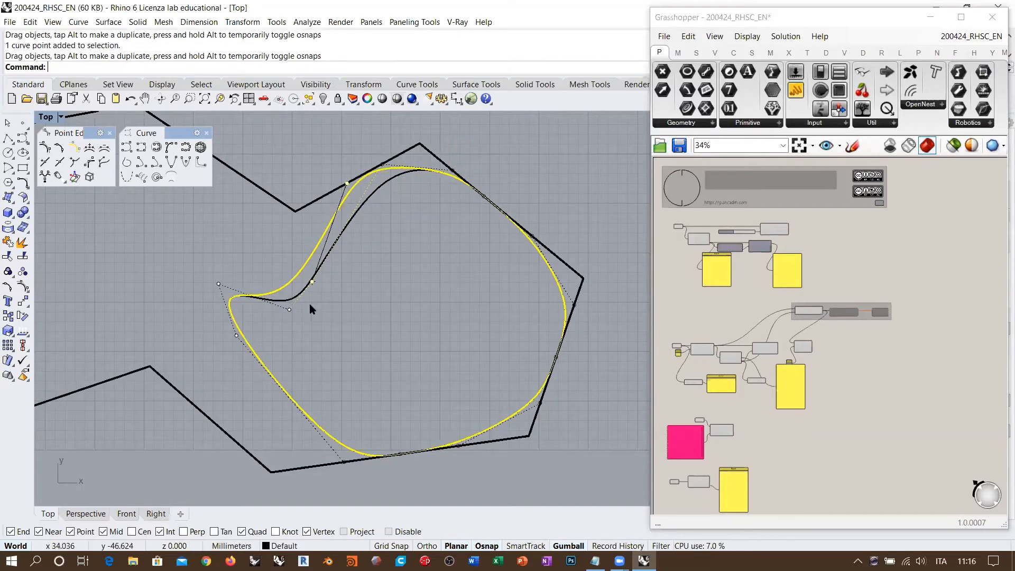
drag(289, 310, 317, 200)
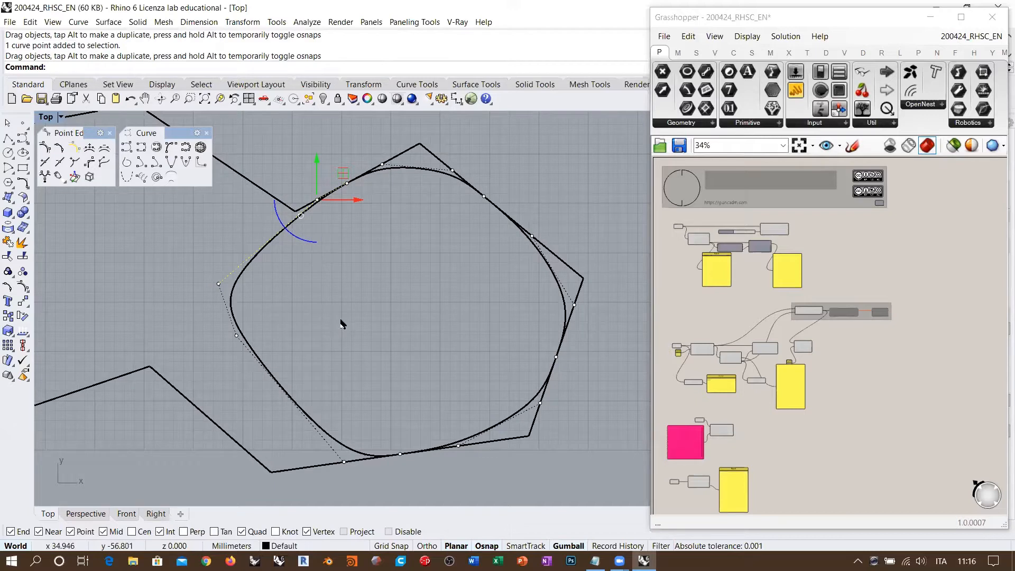
key(Escape)
key(Escape)
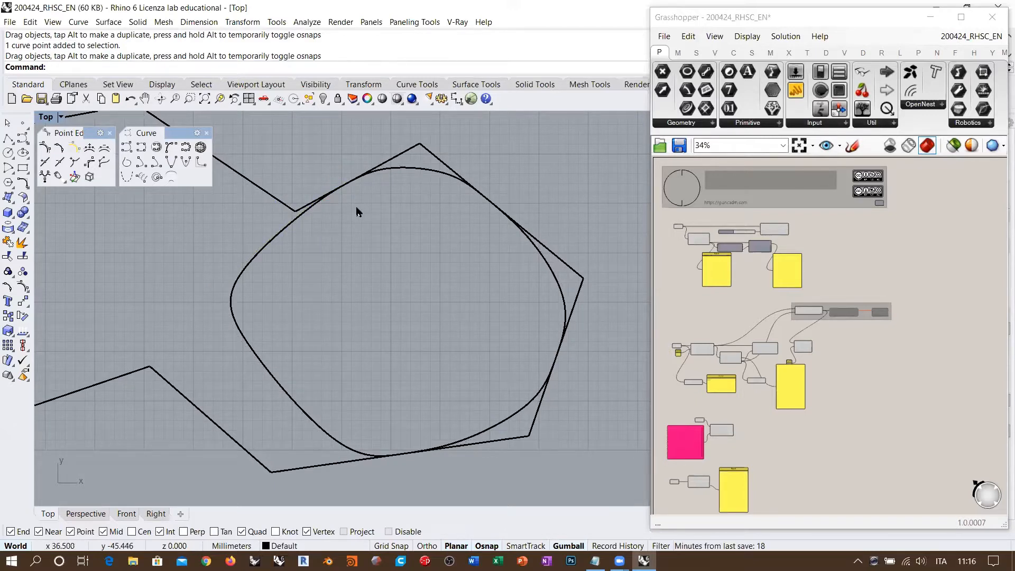
Highlight the polygon to examine how its edges guide the closed curve, and clear the selection.
click(396, 155)
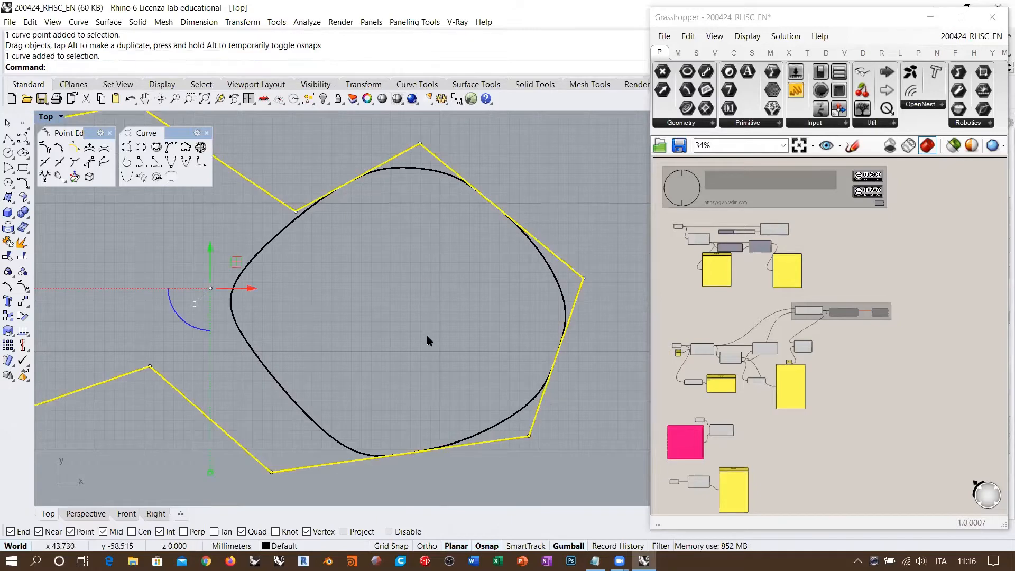
scroll(419, 301, down, 4)
key(Escape)
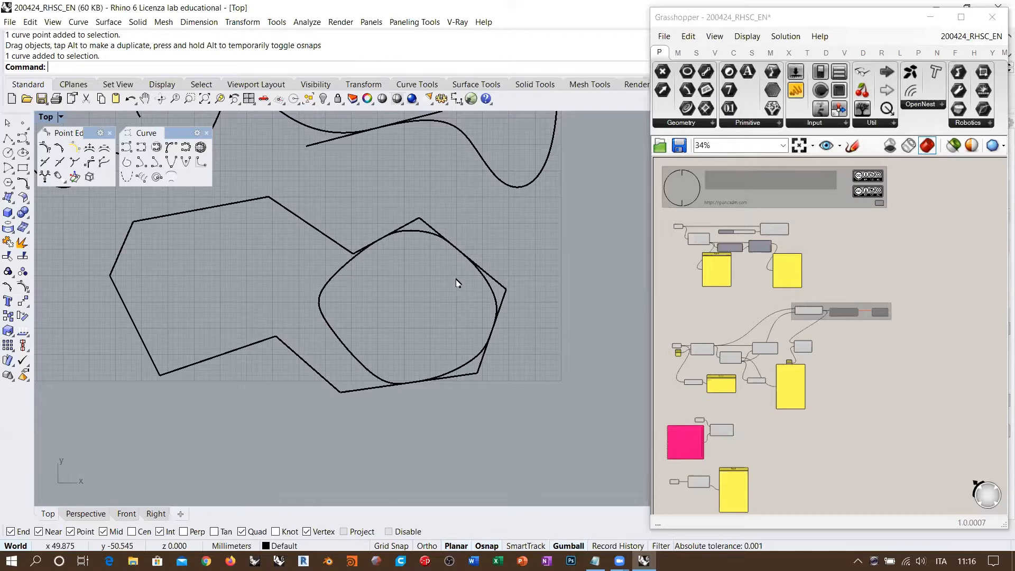
scroll(457, 282, up, 2)
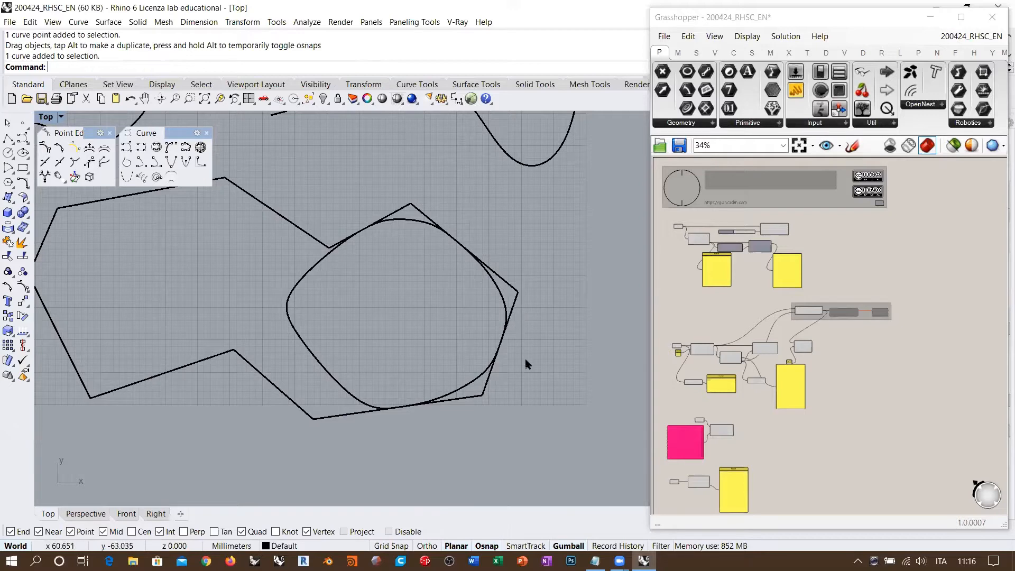
Delete both the polygon and the closed curve inside it.
drag(527, 374, 347, 272)
key(Delete)
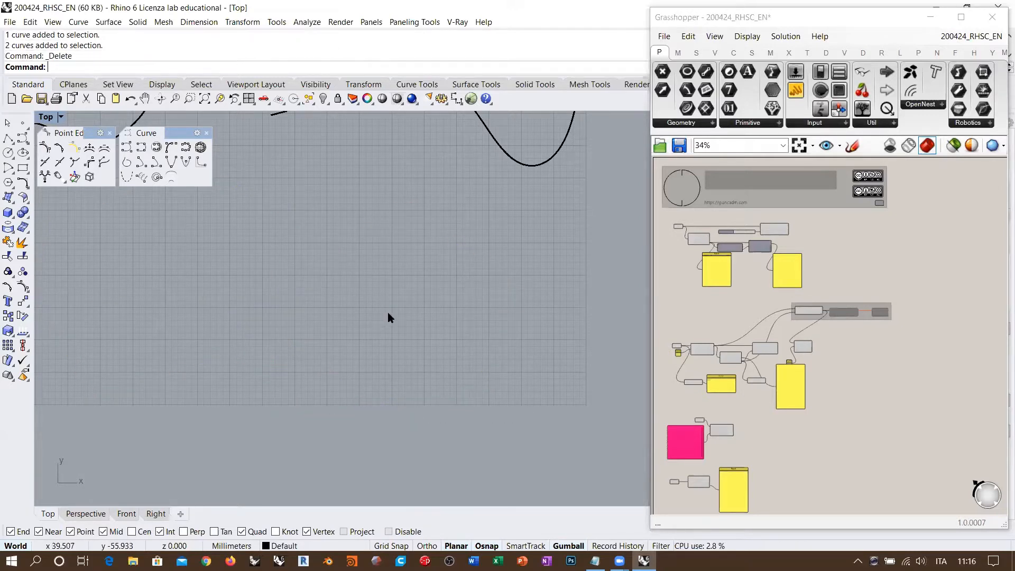
key(ctrl+z)
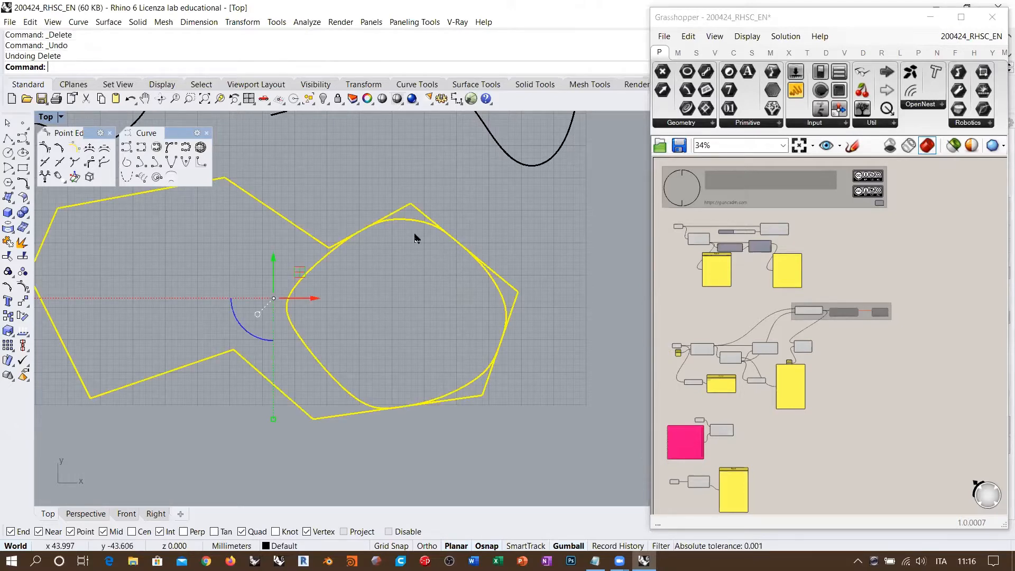
right_drag(408, 265, 423, 291)
key(Delete)
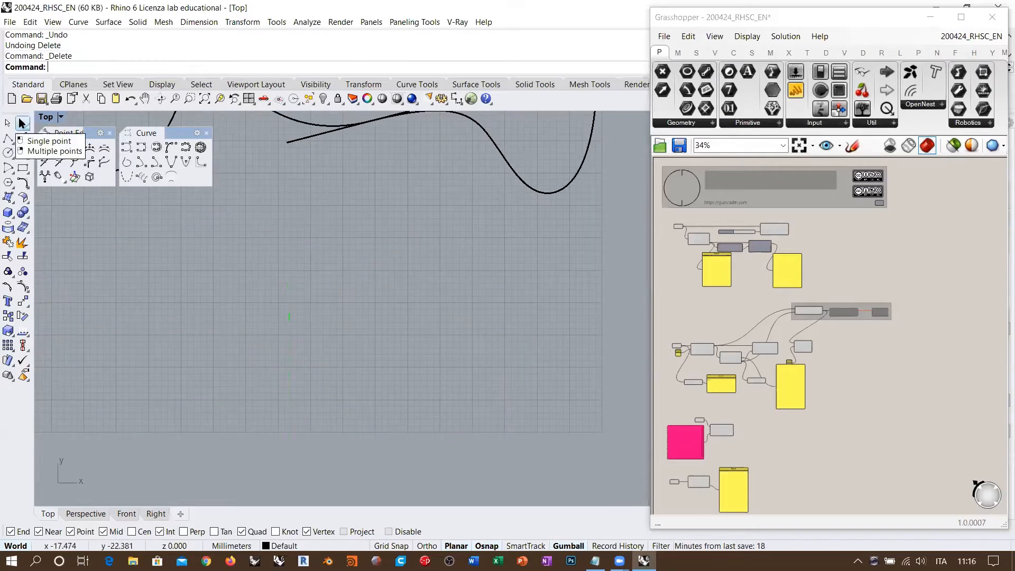
Place a single point object below the existing curves, and begin a degree-3 control-point curve beneath it with seven points forming a hump and a valley.
click(22, 123)
click(382, 218)
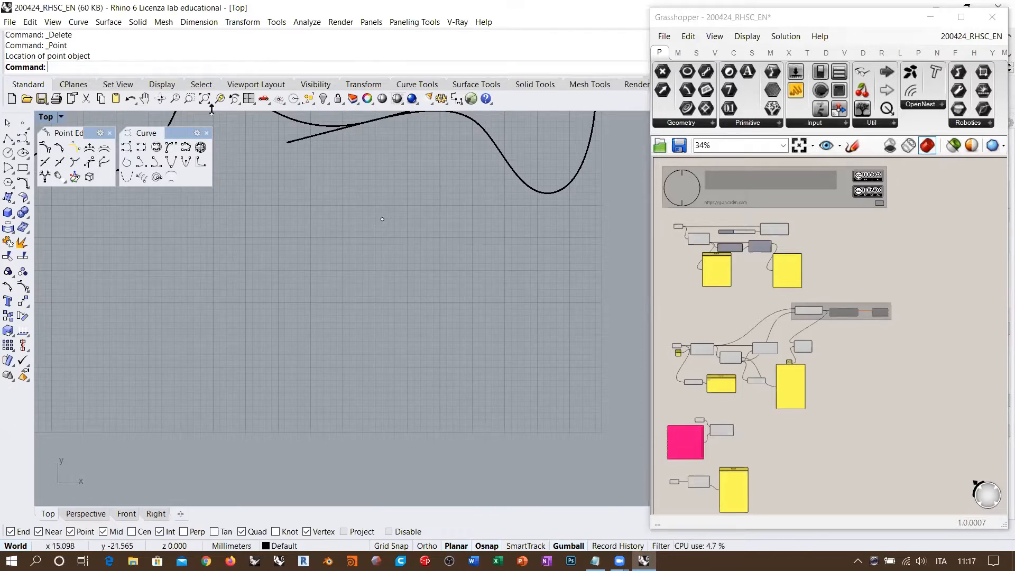
click(123, 147)
click(120, 379)
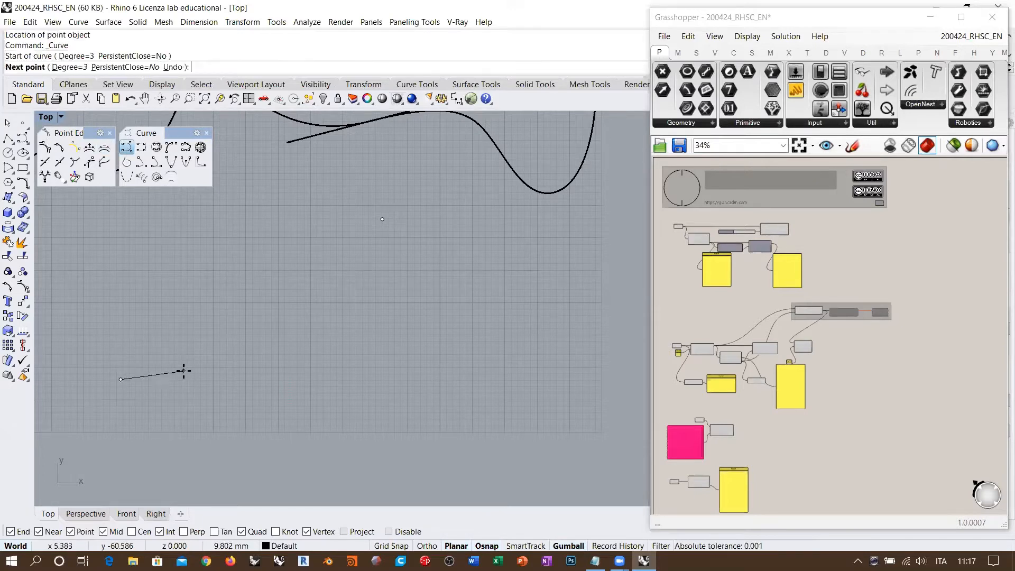
click(183, 370)
click(194, 231)
click(242, 241)
click(284, 353)
click(351, 384)
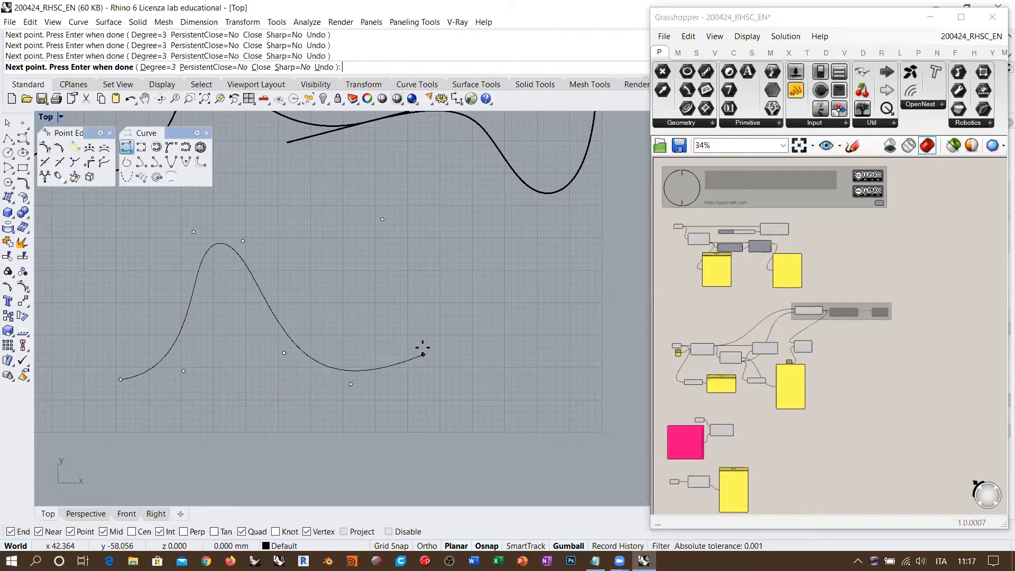
click(423, 354)
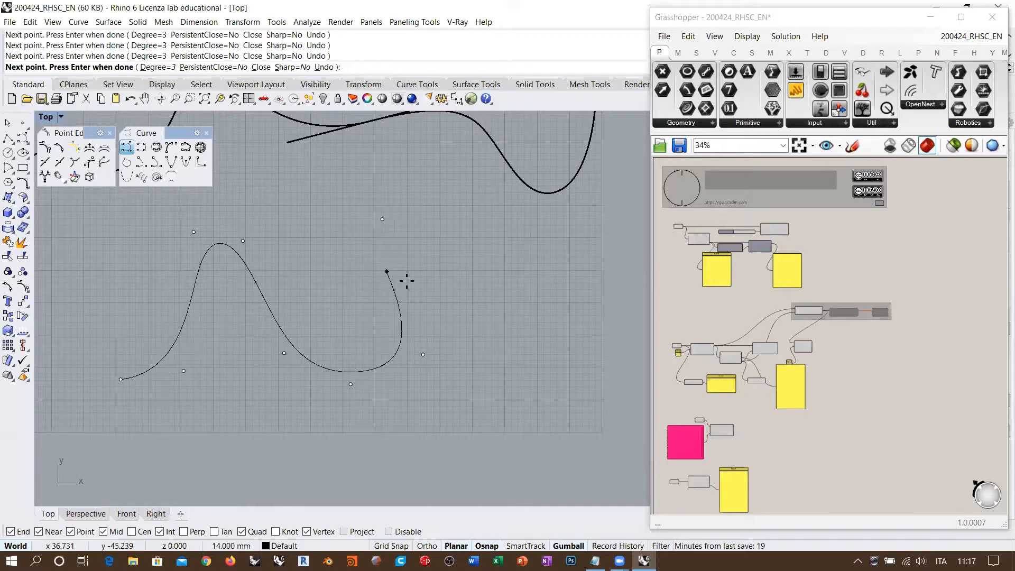
Extend the control-point curve through an inward bend, a second hump and a second valley, ending on a rising end point, and finish it.
click(359, 289)
click(388, 262)
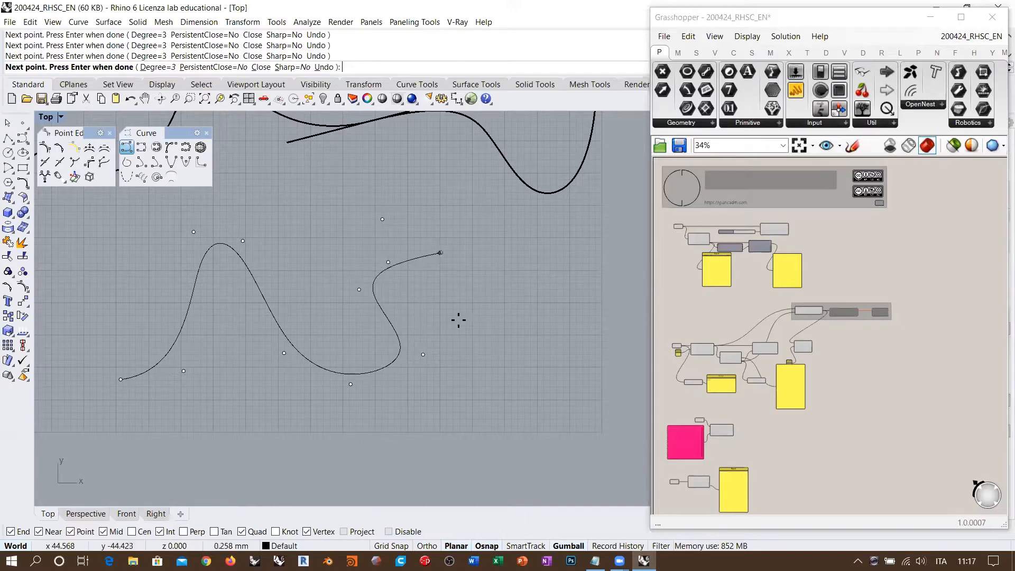
click(441, 253)
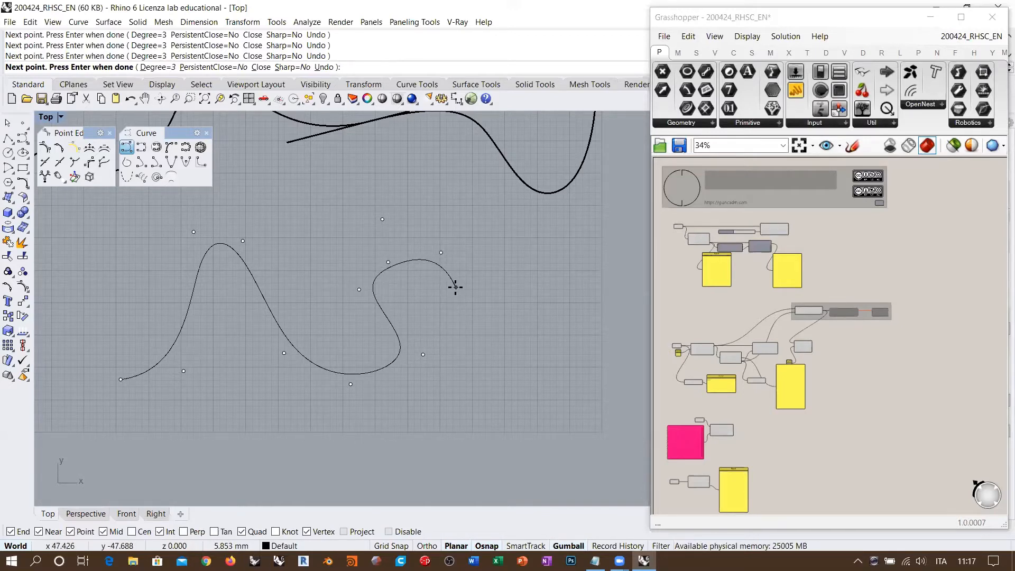
click(513, 267)
click(496, 351)
click(547, 411)
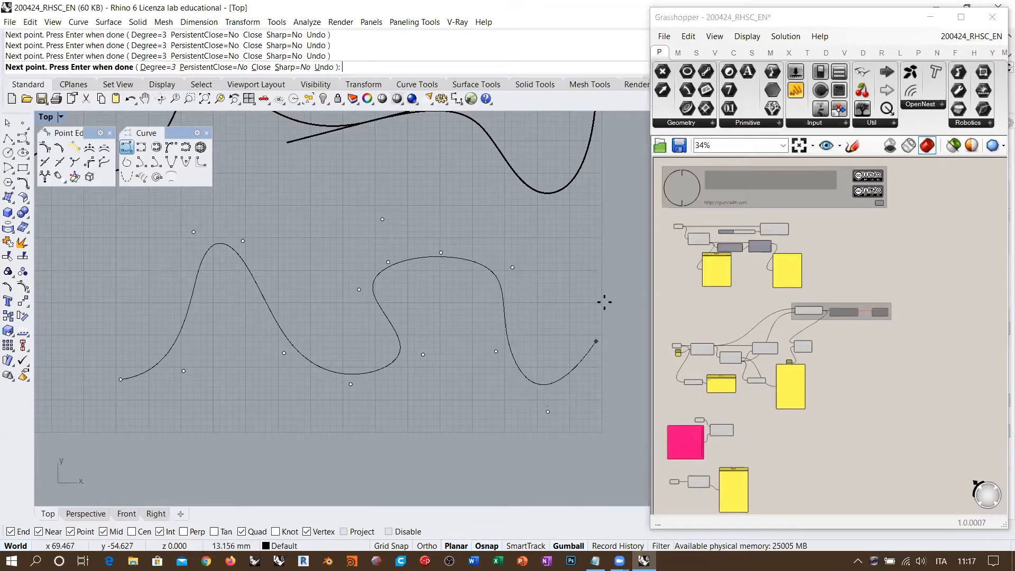
click(605, 301)
right_click(609, 222)
Try moving the middle of the three control points below the point object onto that point, and undo the move.
click(407, 259)
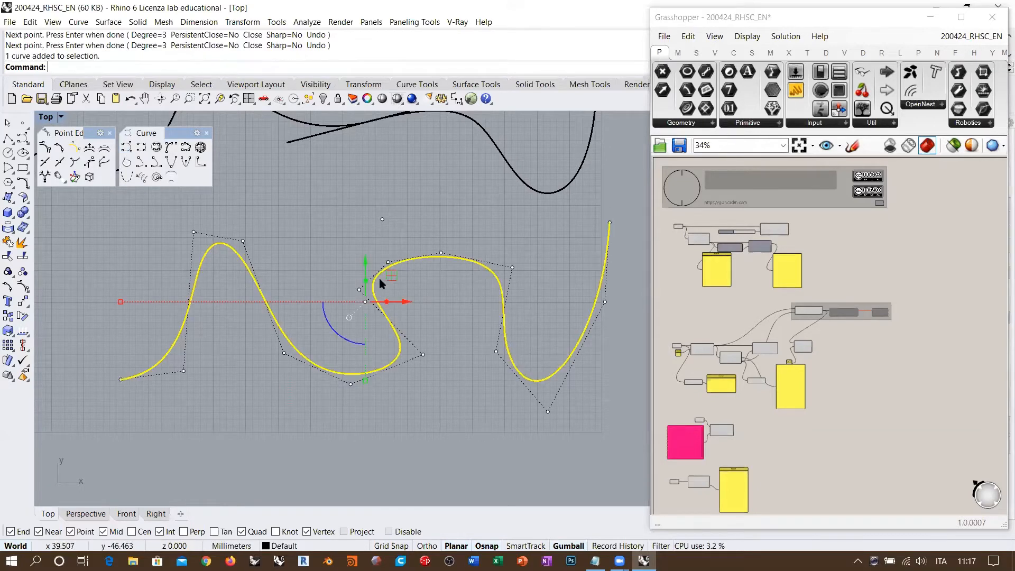
drag(347, 294, 453, 245)
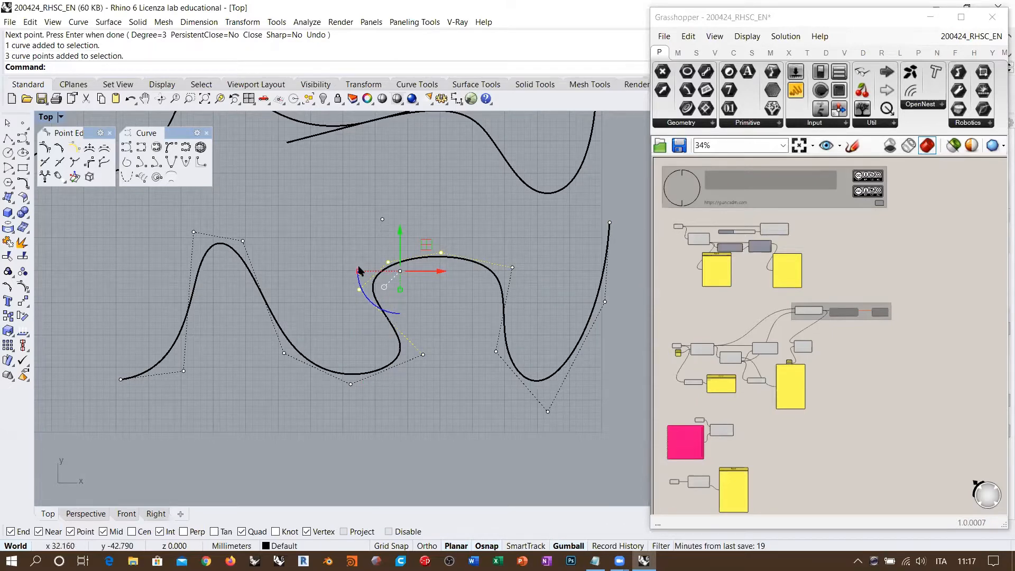
scroll(418, 244, up, 5)
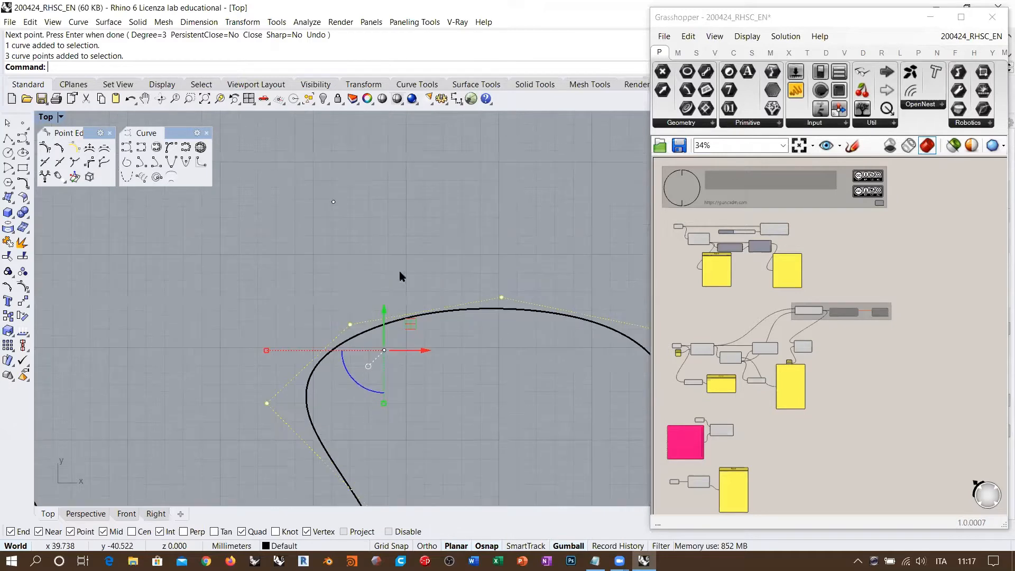
click(350, 324)
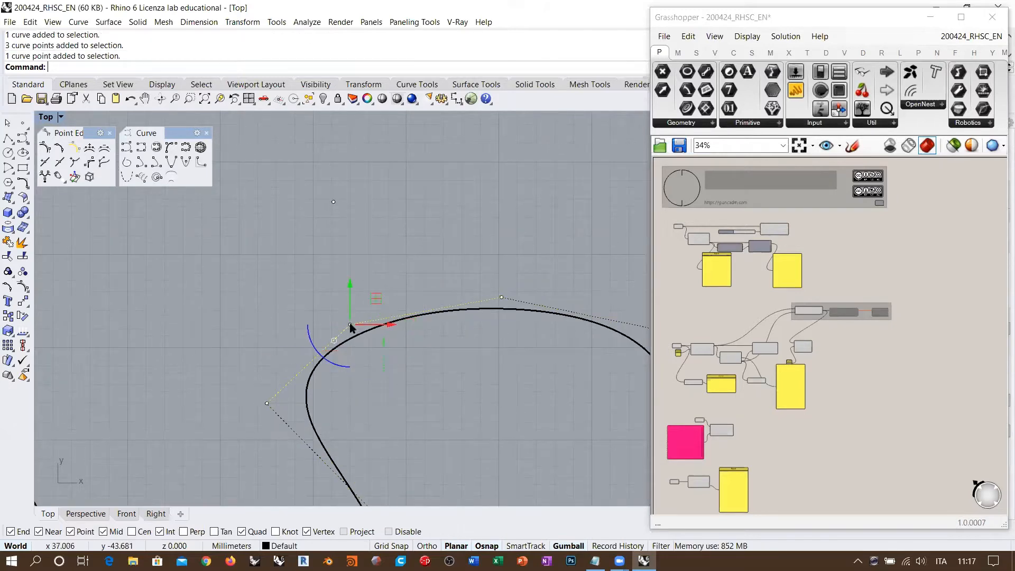
drag(350, 325, 338, 230)
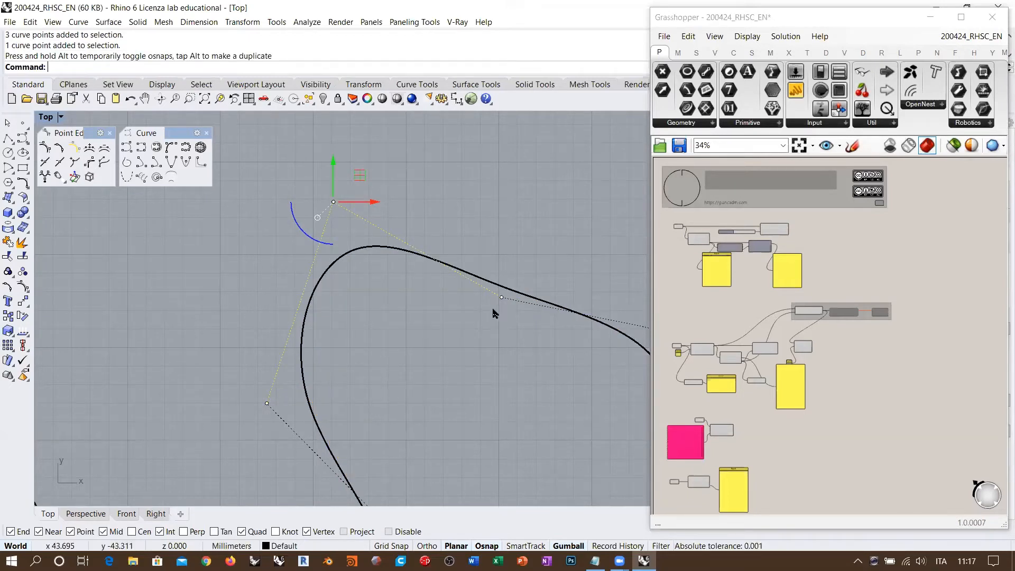
drag(242, 422, 522, 284)
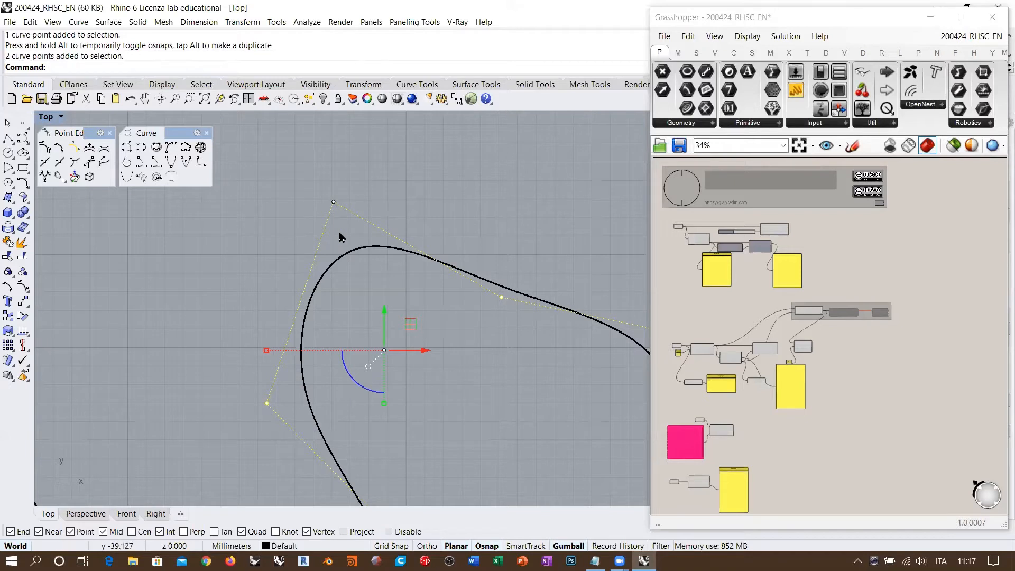
drag(211, 431, 540, 168)
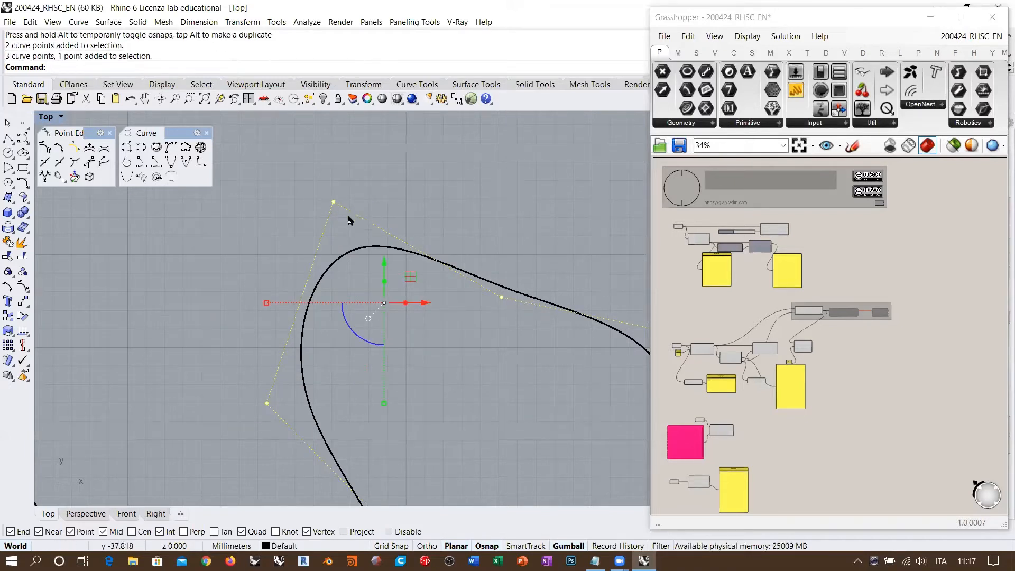
key(ctrl+z)
Align the three control points below the point object to one shared world Y coordinate, using Set Points with only Set Y enabled.
drag(222, 435, 551, 260)
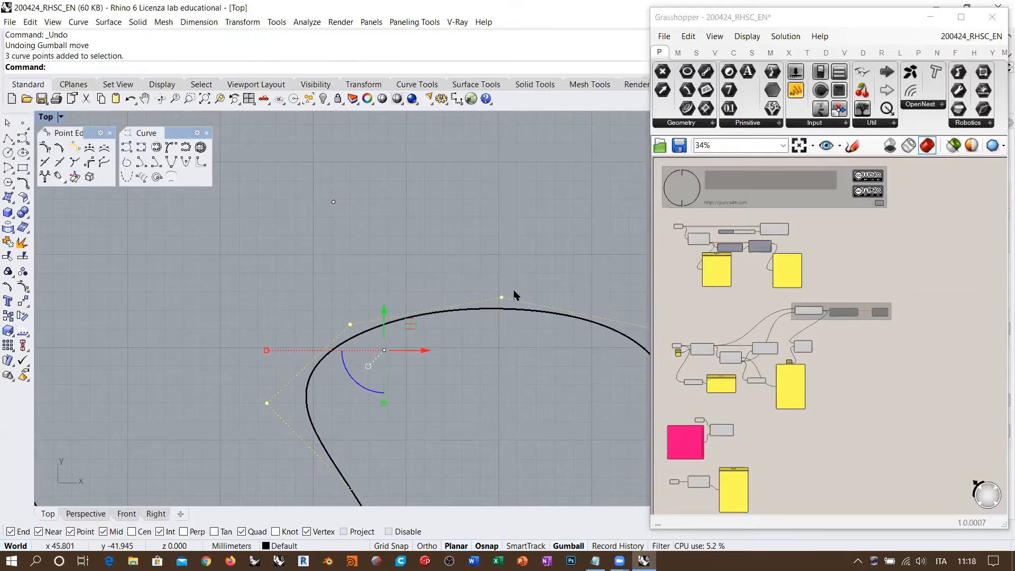
click(24, 301)
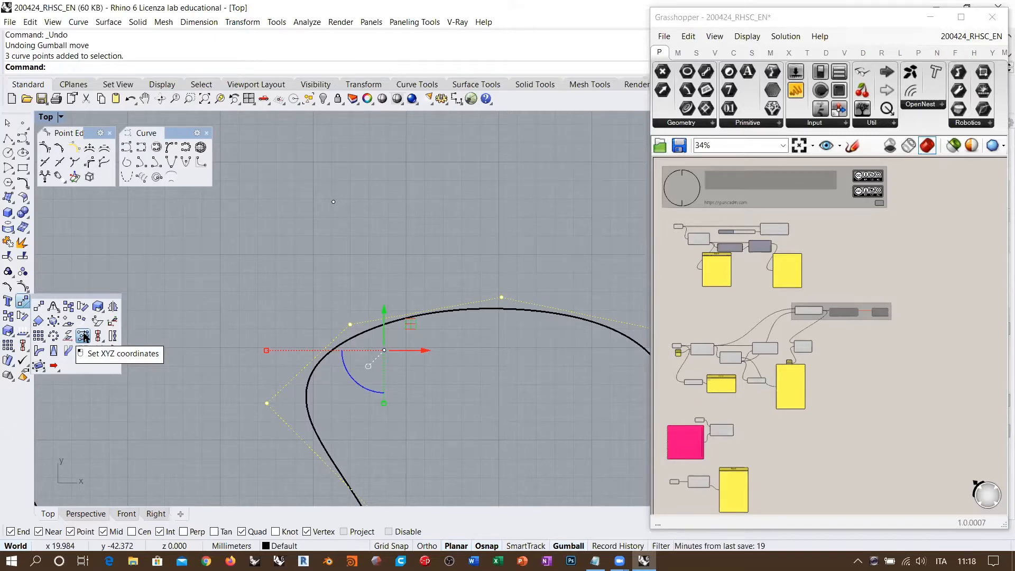
click(84, 337)
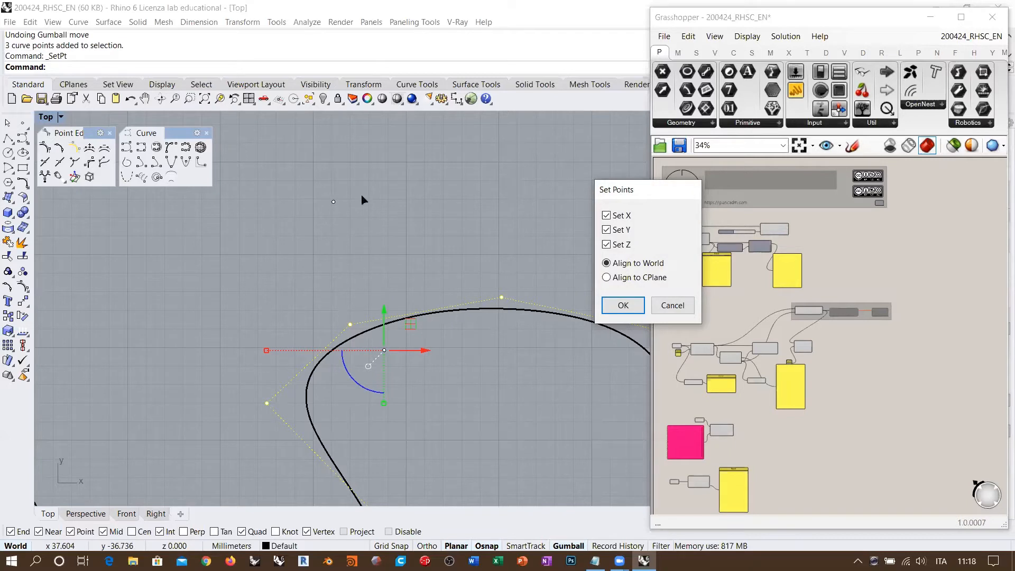
click(612, 215)
click(613, 246)
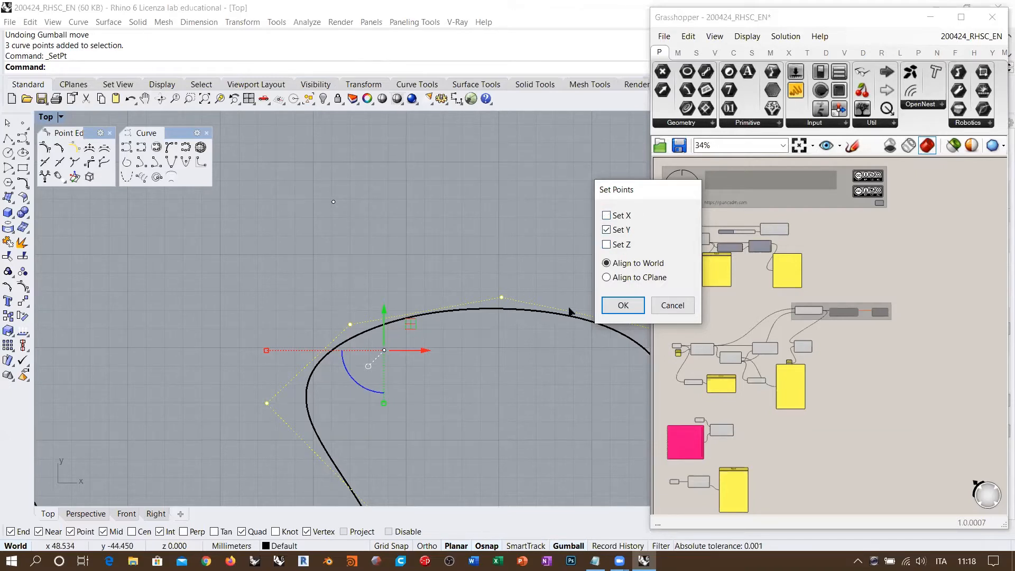
click(622, 305)
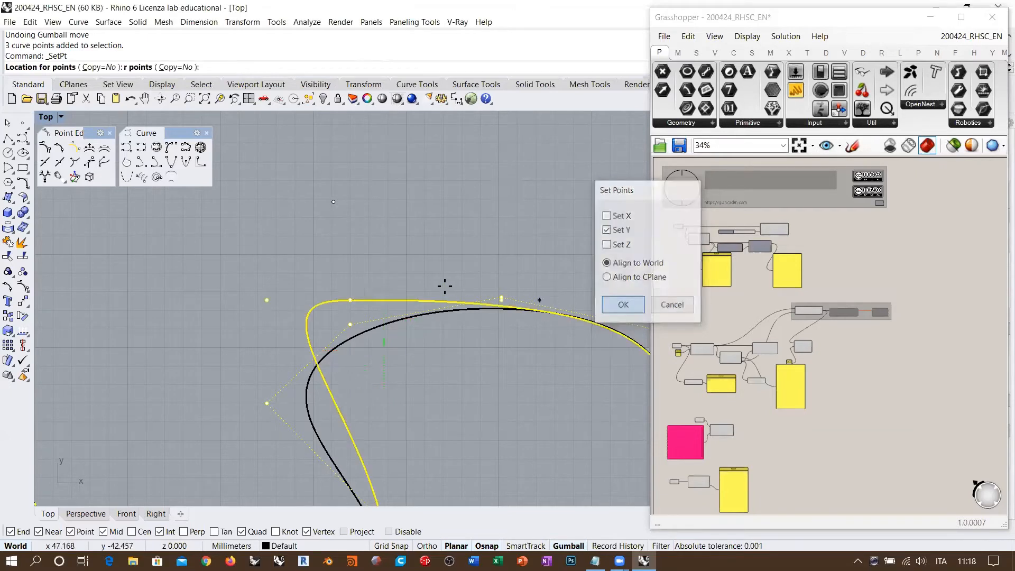
click(243, 279)
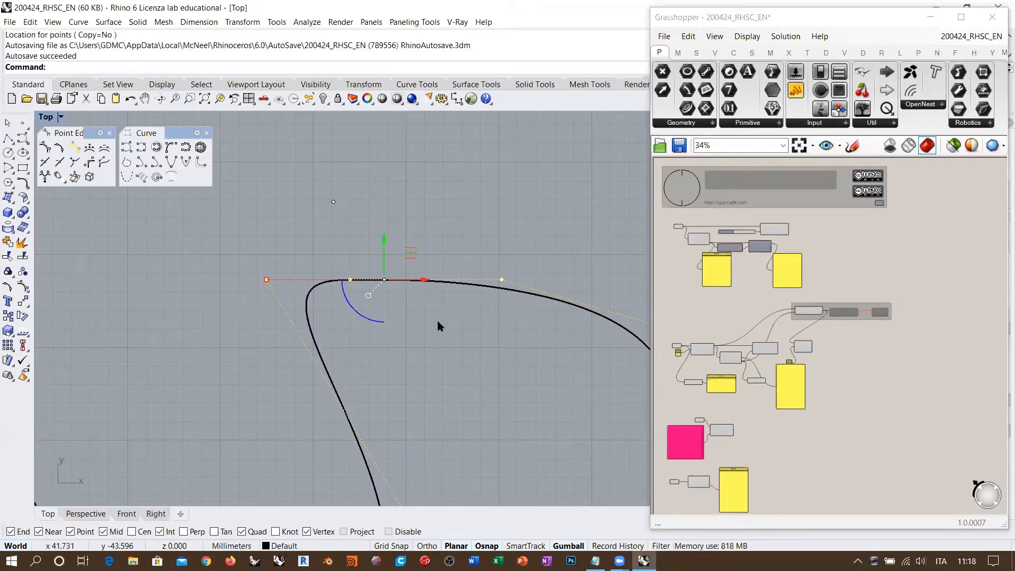
Move the three aligned control points together from the middle one onto the point object, and clear the selection.
click(23, 301)
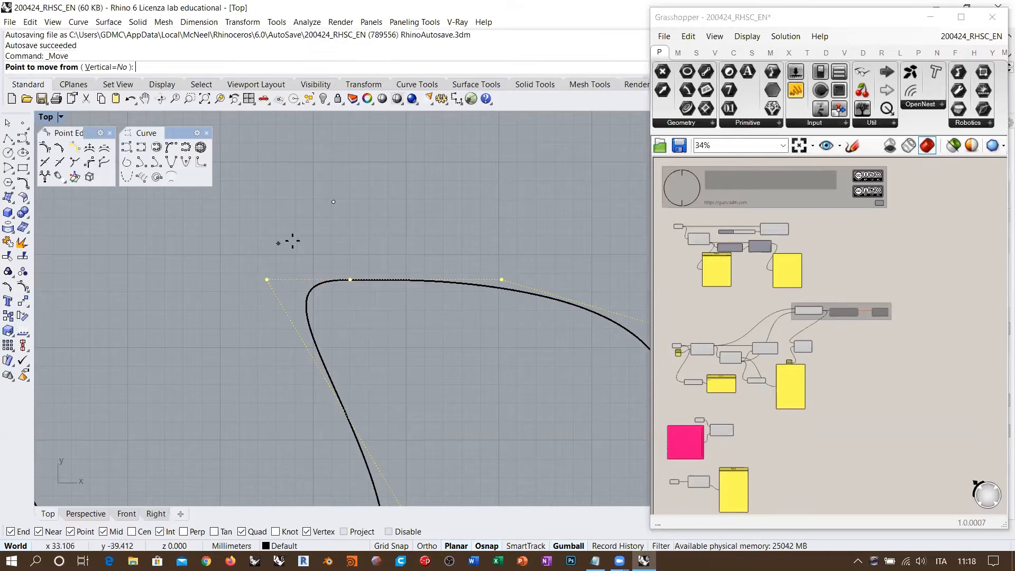
click(349, 275)
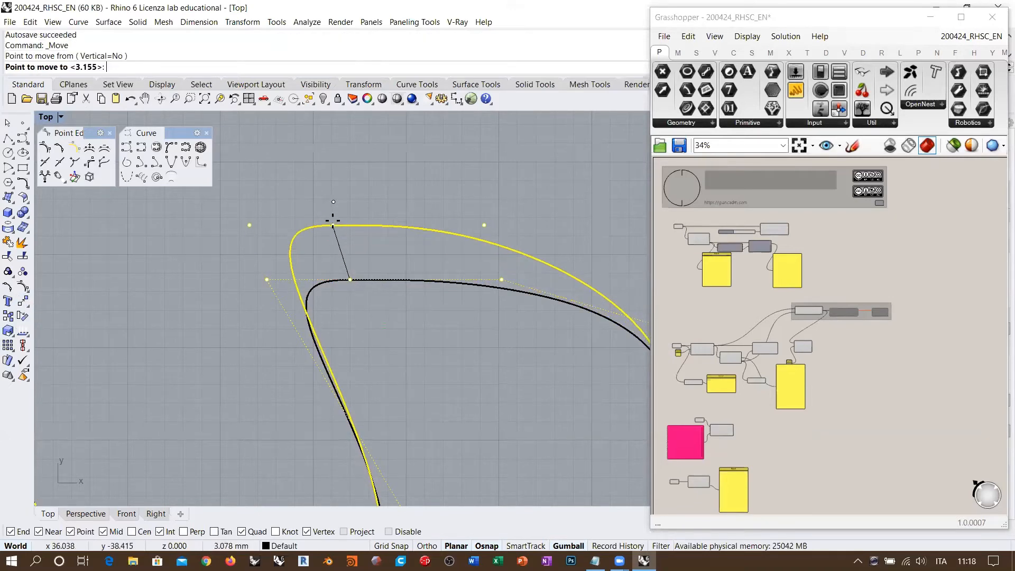
click(333, 202)
click(258, 352)
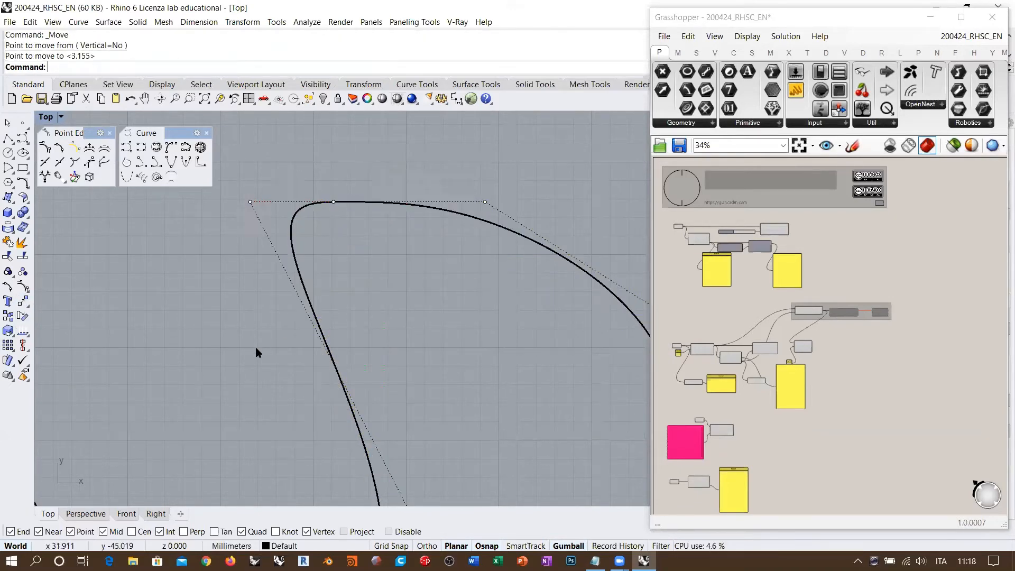
Draw a single-segment polyline between the two outer aligned control points, passing through the point object.
scroll(304, 267, down, 5)
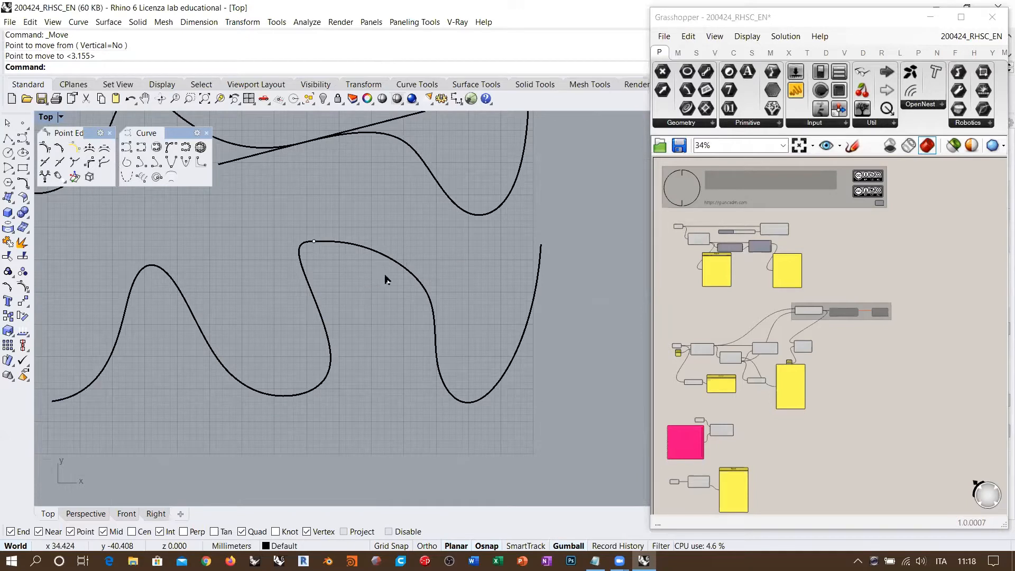
click(352, 244)
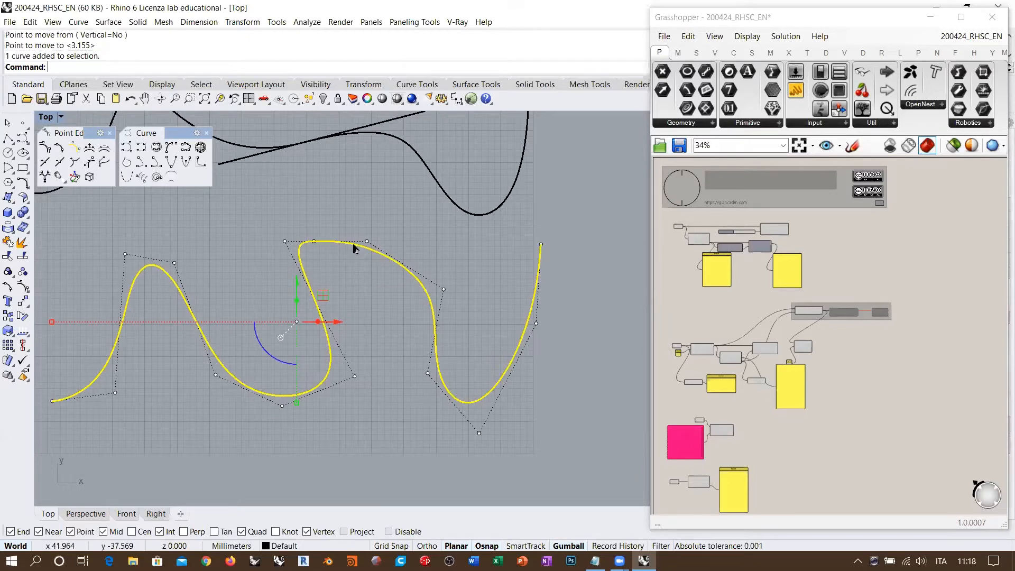
click(7, 138)
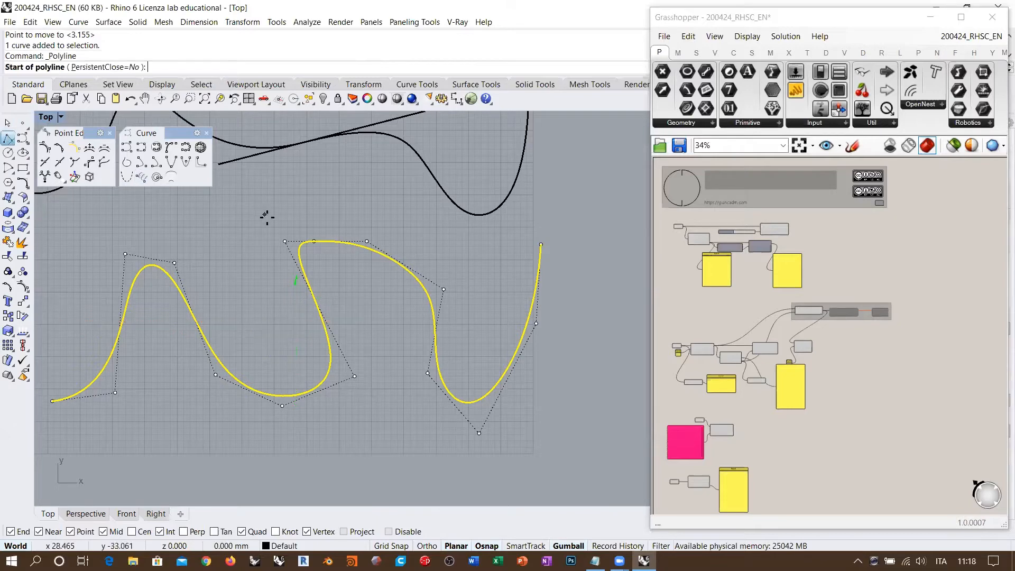
click(285, 241)
click(367, 241)
key(Return)
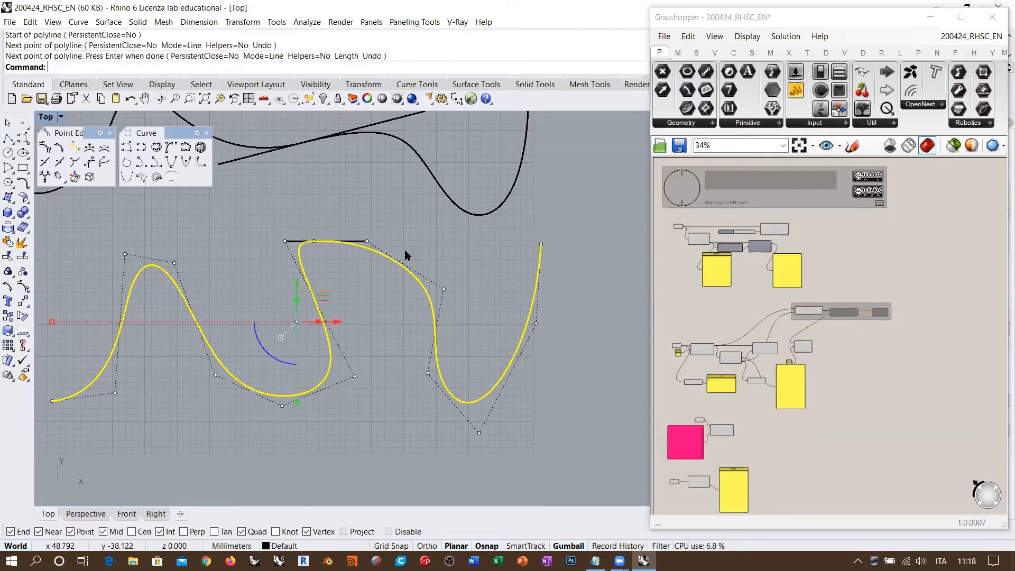
Examine up close how the curve meets the straight line around the point object, highlighting the curve, the line and the middle control point.
scroll(329, 264, up, 1)
key(Escape)
scroll(329, 264, up, 8)
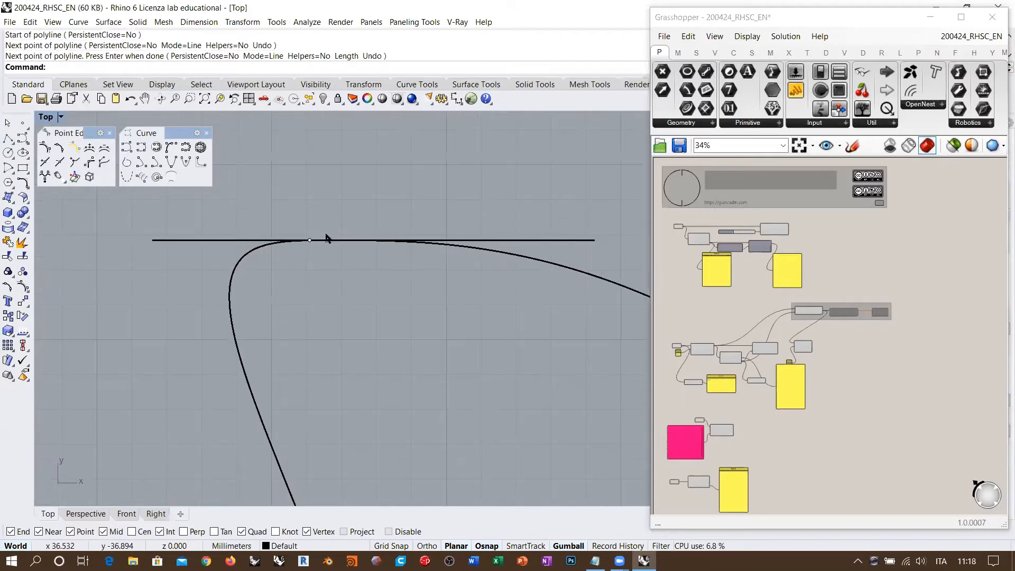
scroll(312, 248, up, 4)
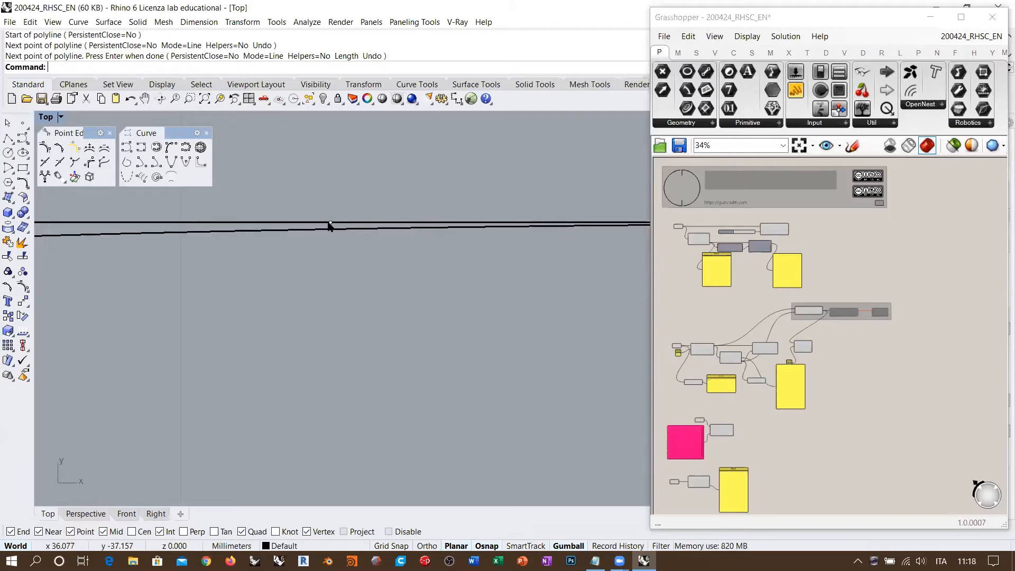
click(319, 230)
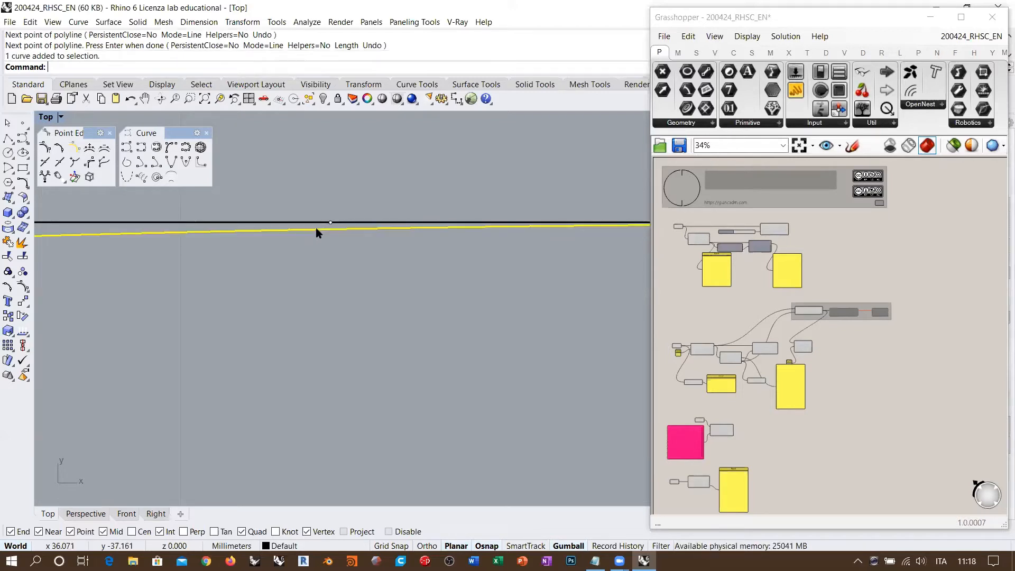
click(303, 222)
scroll(221, 244, down, 5)
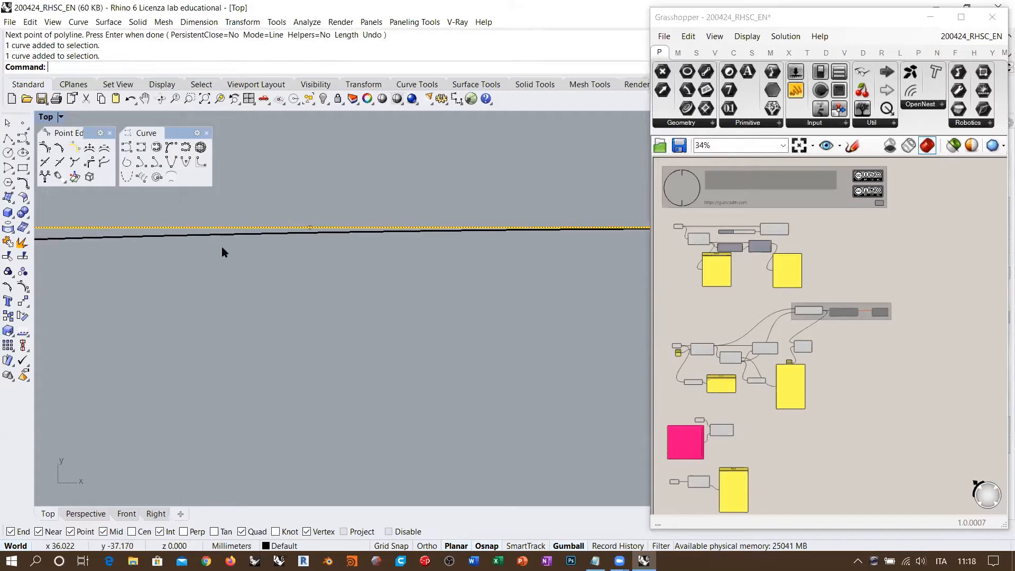
right_drag(441, 244, 250, 253)
key(Escape)
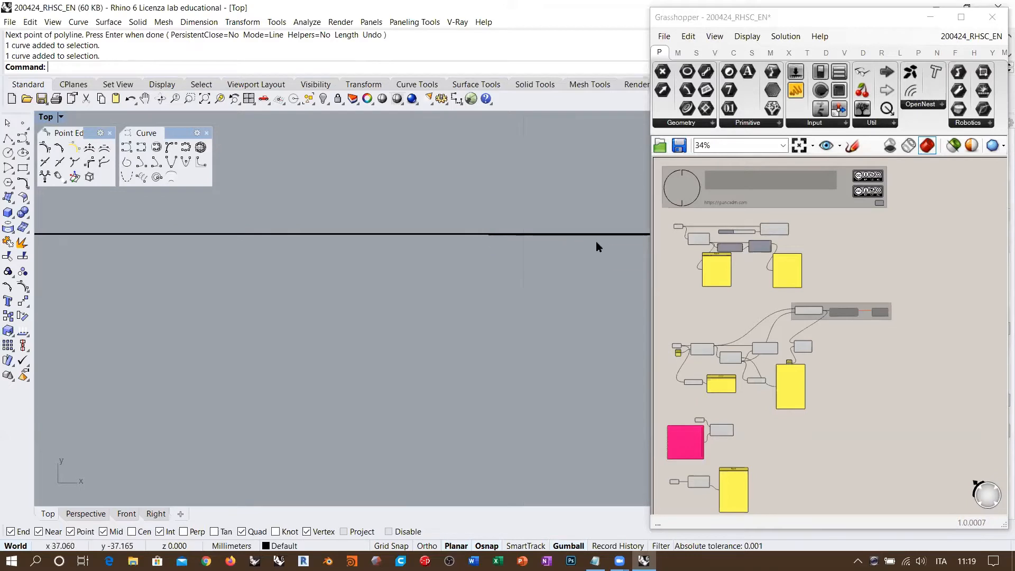
right_drag(621, 242, 358, 249)
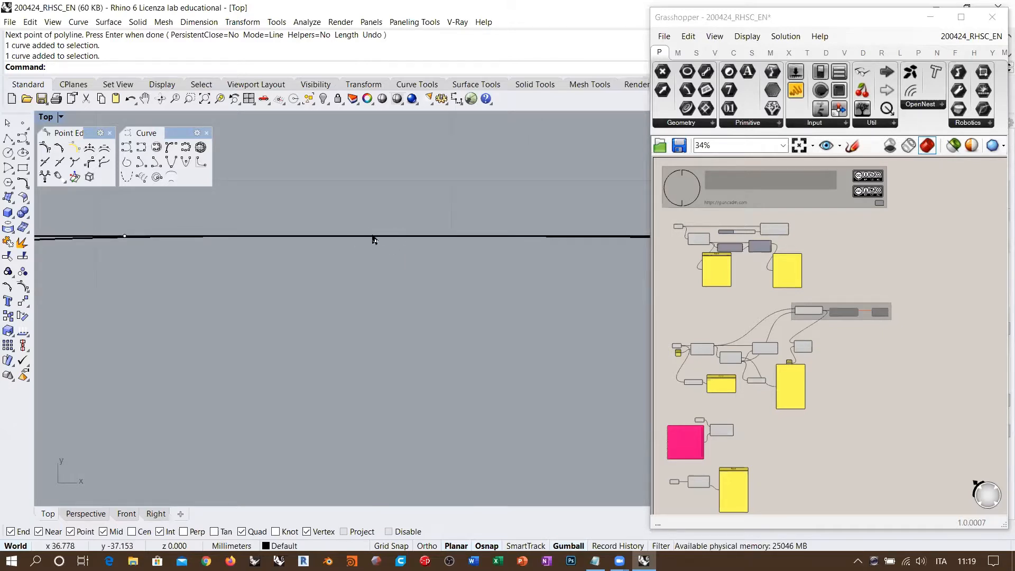
scroll(373, 239, down, 2)
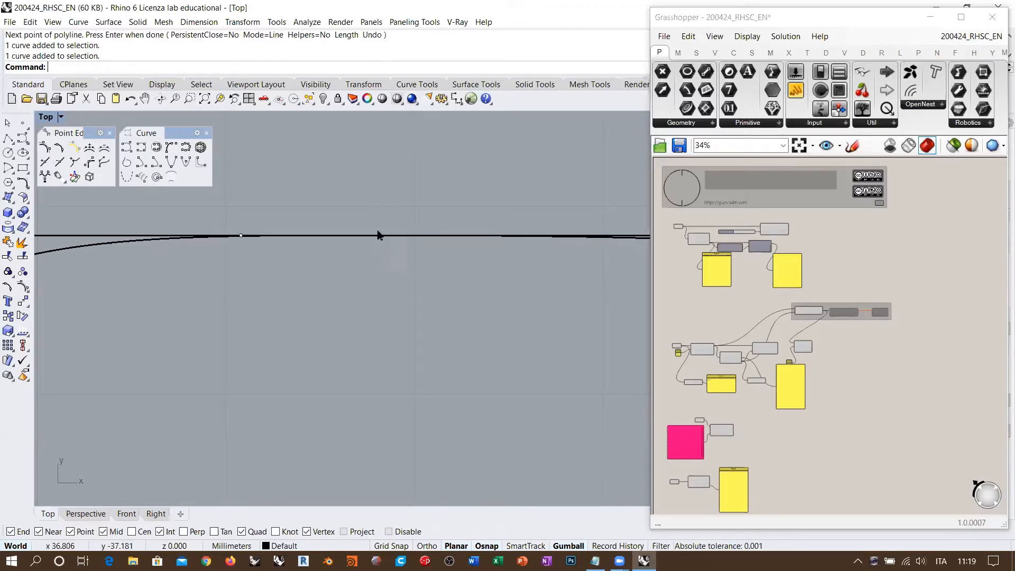
scroll(379, 237, down, 3)
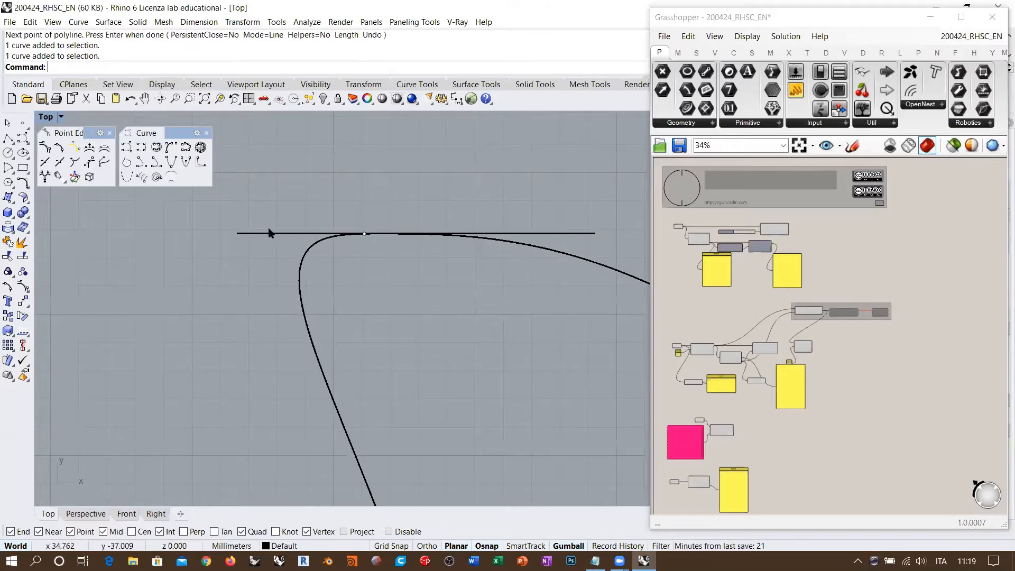
click(310, 248)
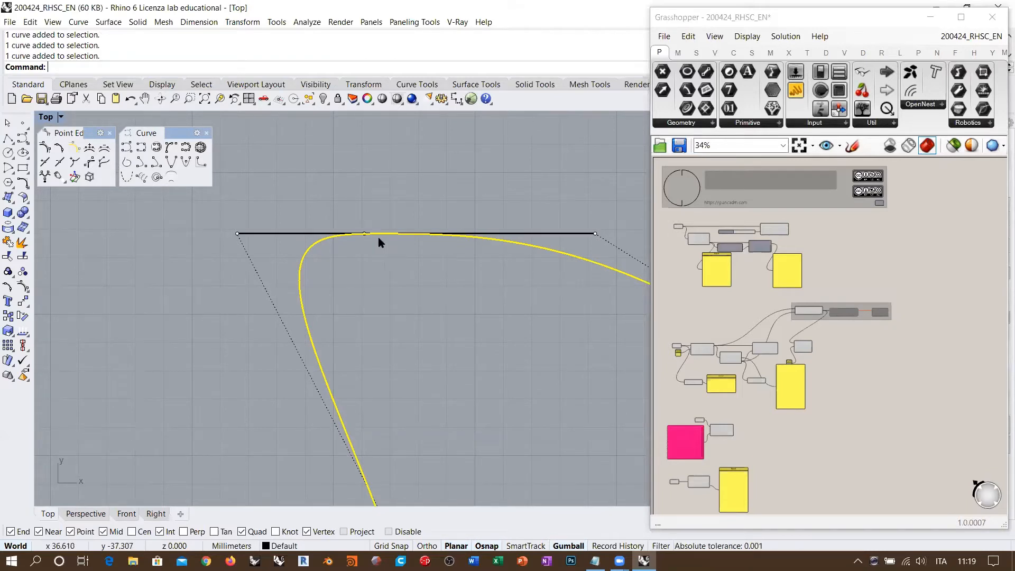
drag(356, 246, 369, 220)
key(Escape)
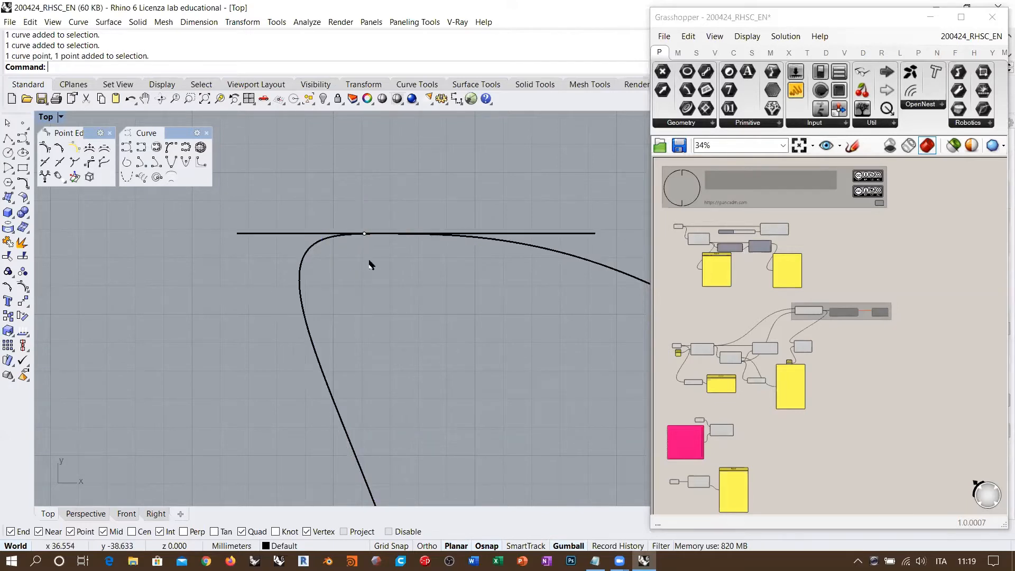
Highlight the curve's three aligned control points along the straight line, and clear the selection.
click(315, 257)
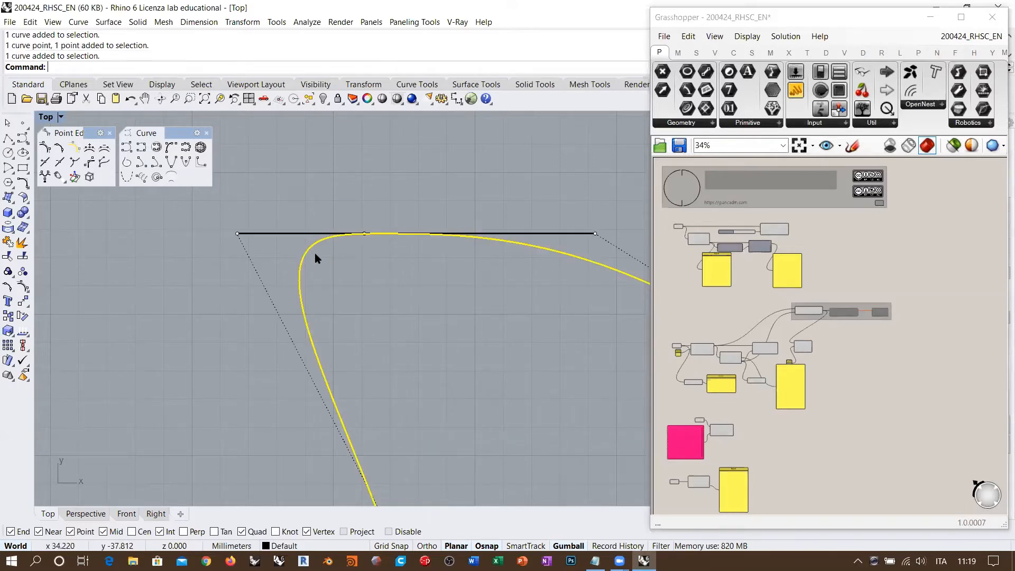
click(237, 233)
shift+click(365, 233)
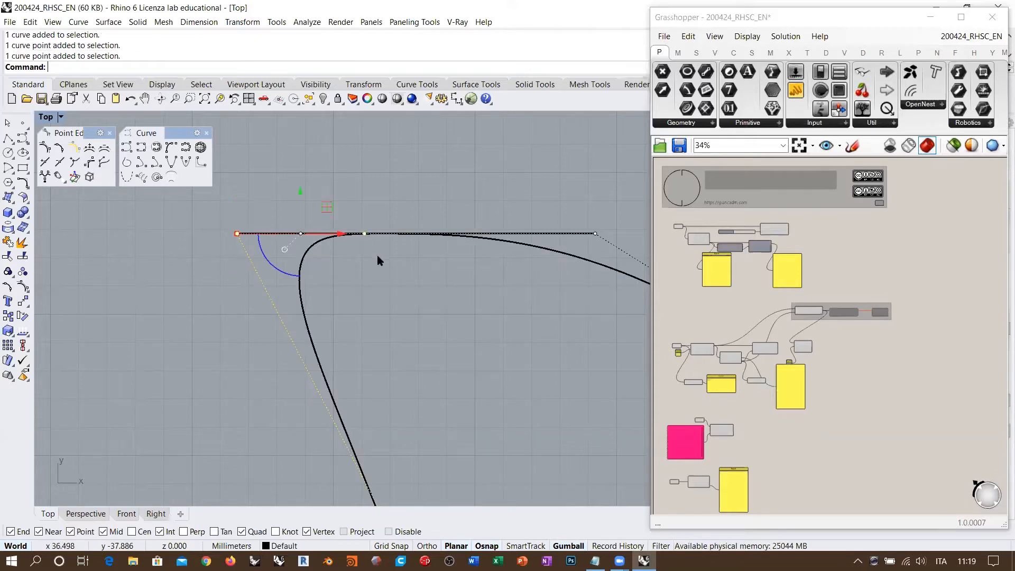
shift+click(594, 234)
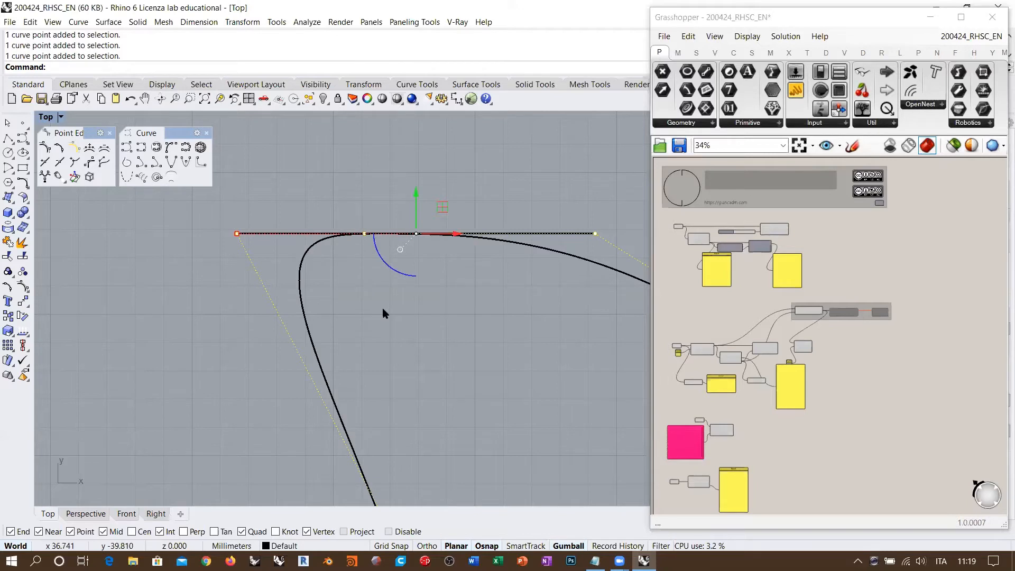
key(Escape)
Draw a circle centred on the point object, with a radius that crosses the straight line on both sides of the point.
click(8, 152)
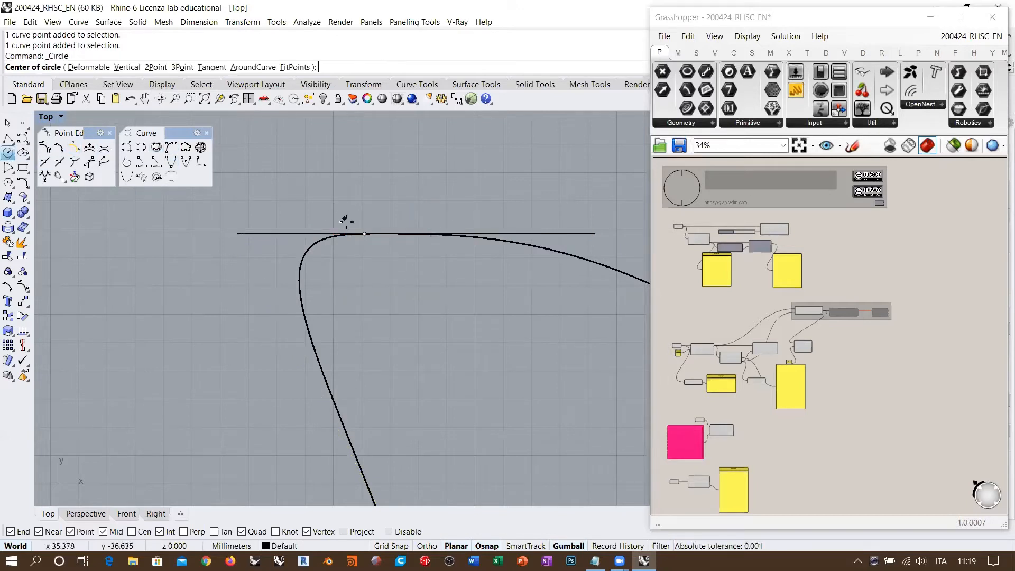
scroll(363, 220, up, 10)
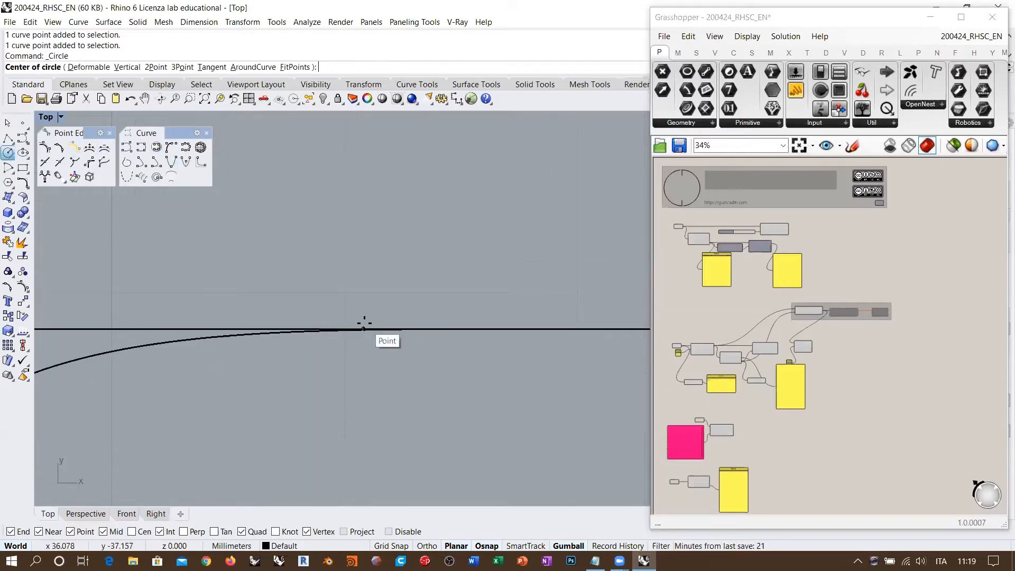
click(364, 326)
scroll(379, 263, down, 3)
click(268, 247)
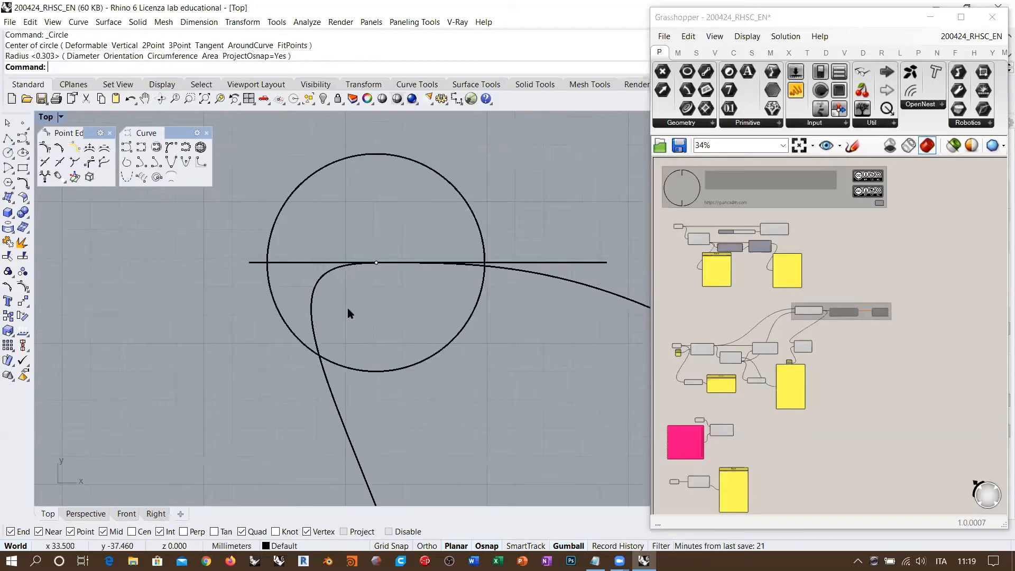
Move the curve's outer control point at the line's near end onto the intersection of the circle and the straight line.
click(319, 281)
scroll(248, 266, up, 7)
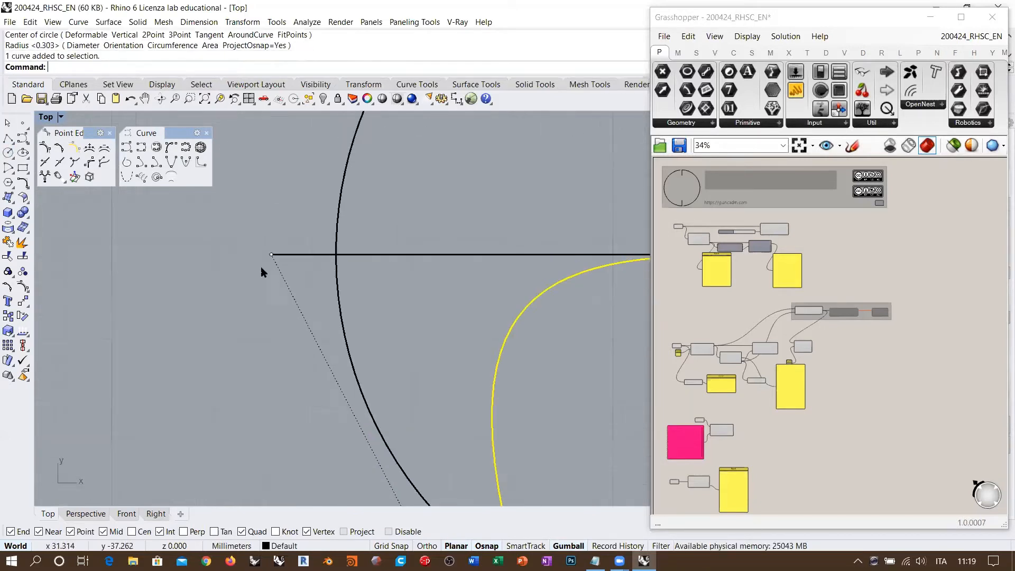
click(271, 255)
drag(272, 255, 335, 255)
Move the outer control point on the opposite side onto the other intersection of circle and line, and clear the selection.
scroll(217, 270, down, 8)
scroll(465, 276, up, 6)
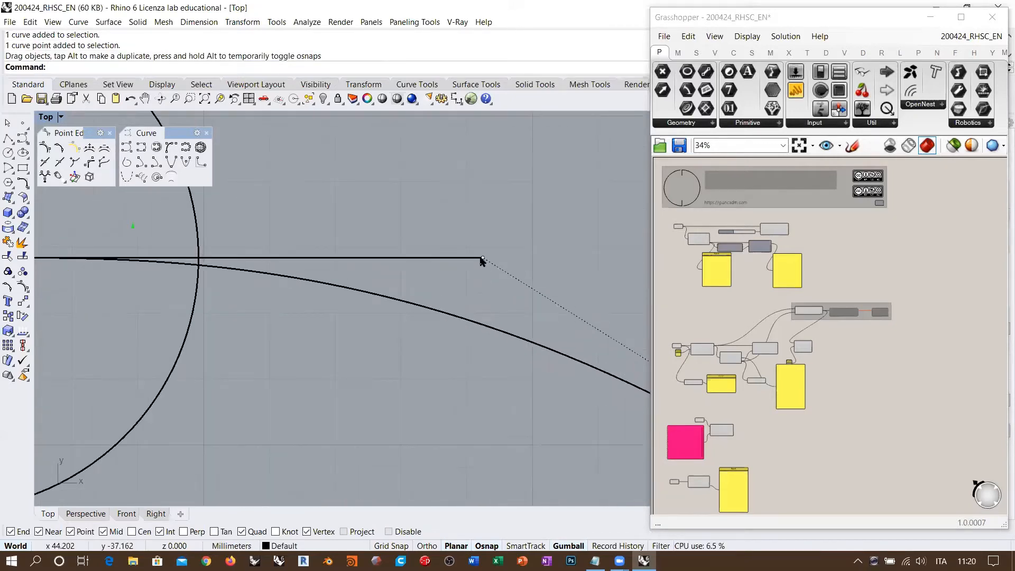
click(482, 258)
click(516, 295)
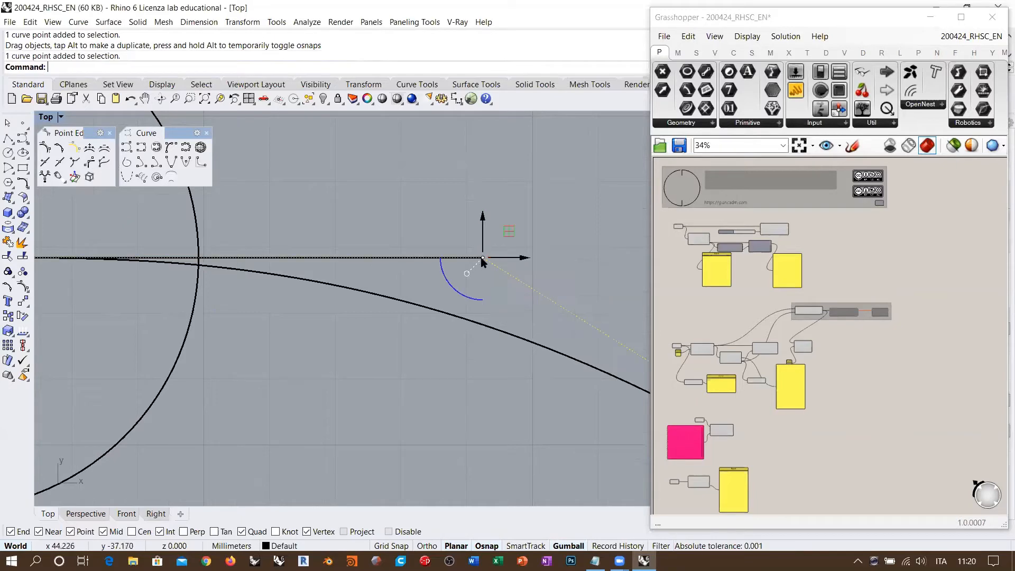
drag(482, 258, 199, 257)
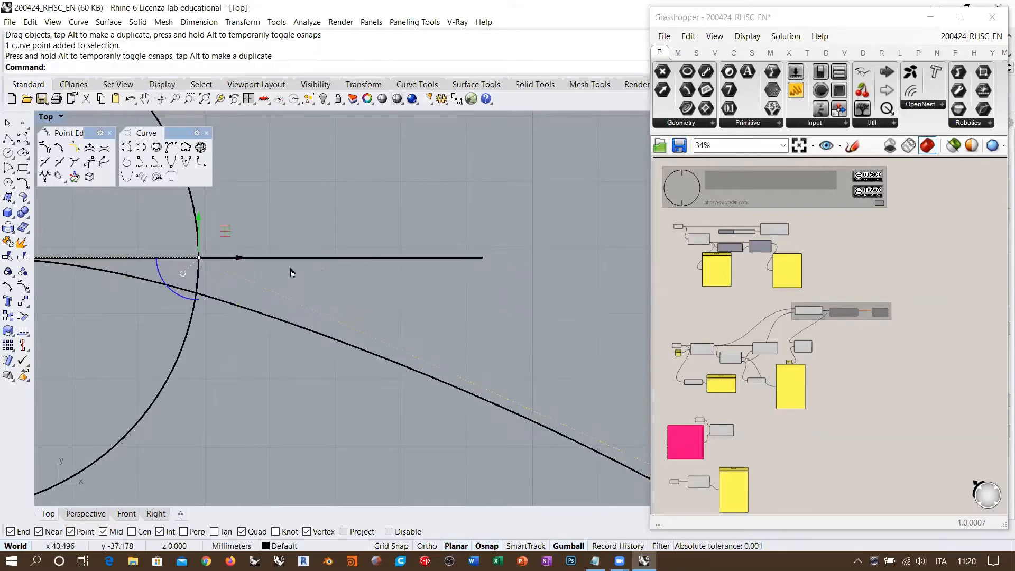
scroll(352, 288, down, 5)
right_drag(351, 284, 423, 256)
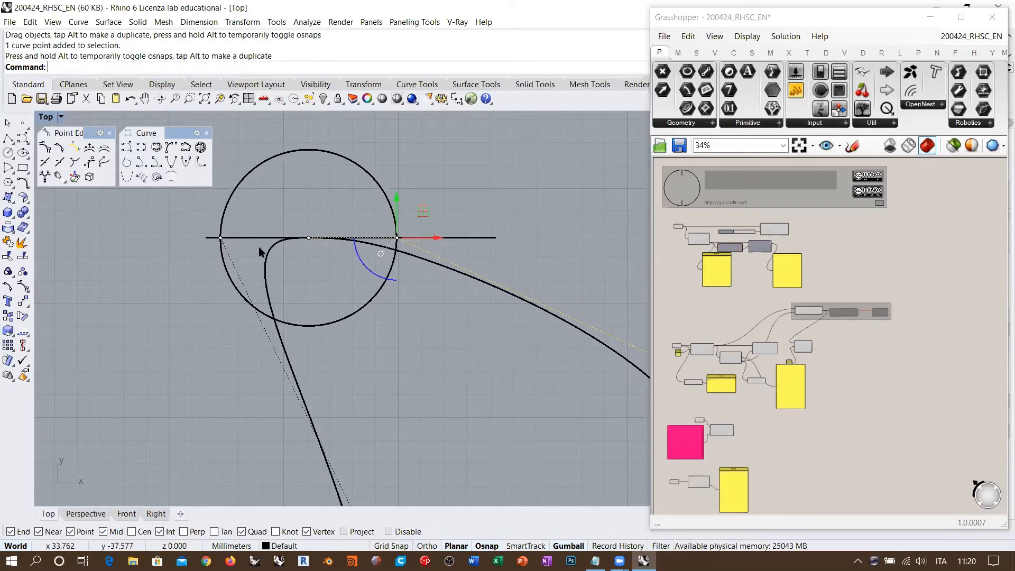
click(313, 267)
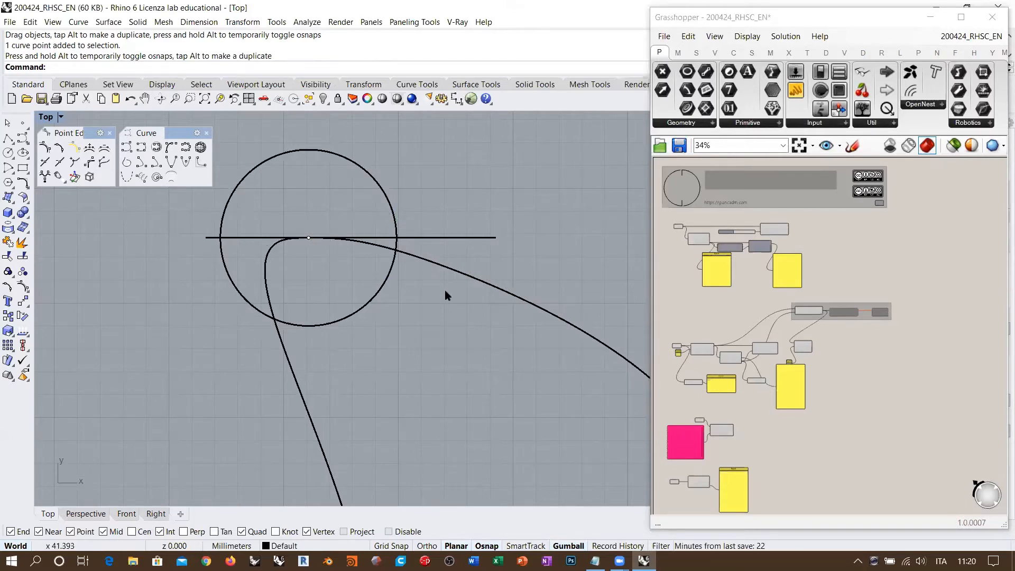
Examine the curve's tangency to the line at the point object, with the control points equally spaced, and compare it with the curve above.
click(414, 259)
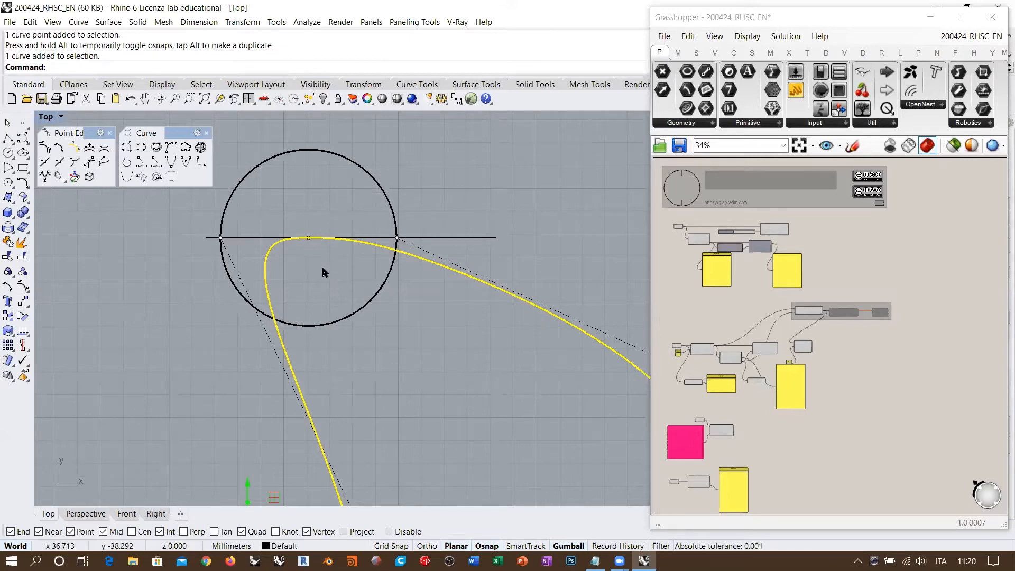
scroll(325, 271, up, 8)
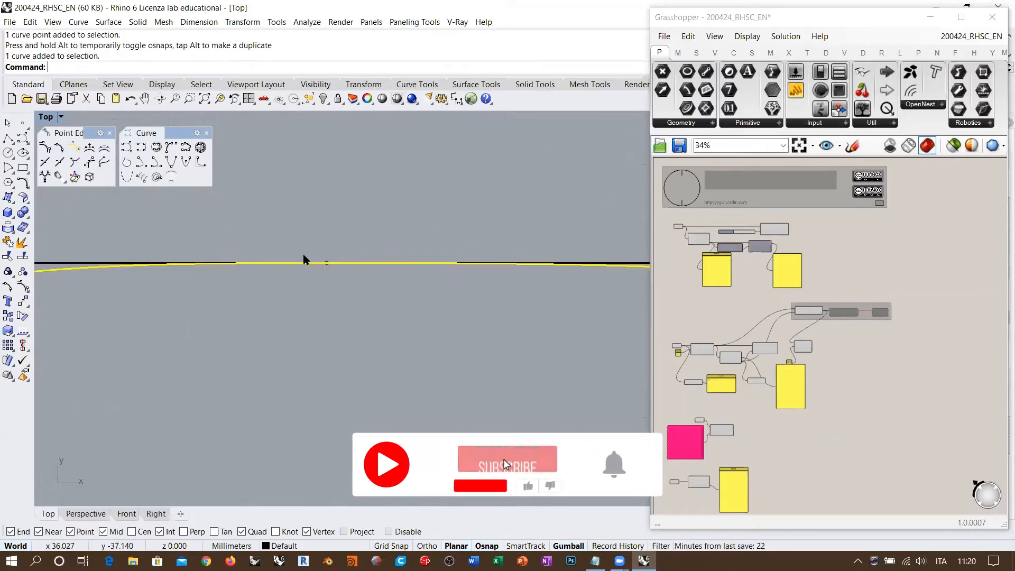
scroll(306, 261, down, 5)
scroll(304, 258, down, 4)
scroll(394, 235, down, 1)
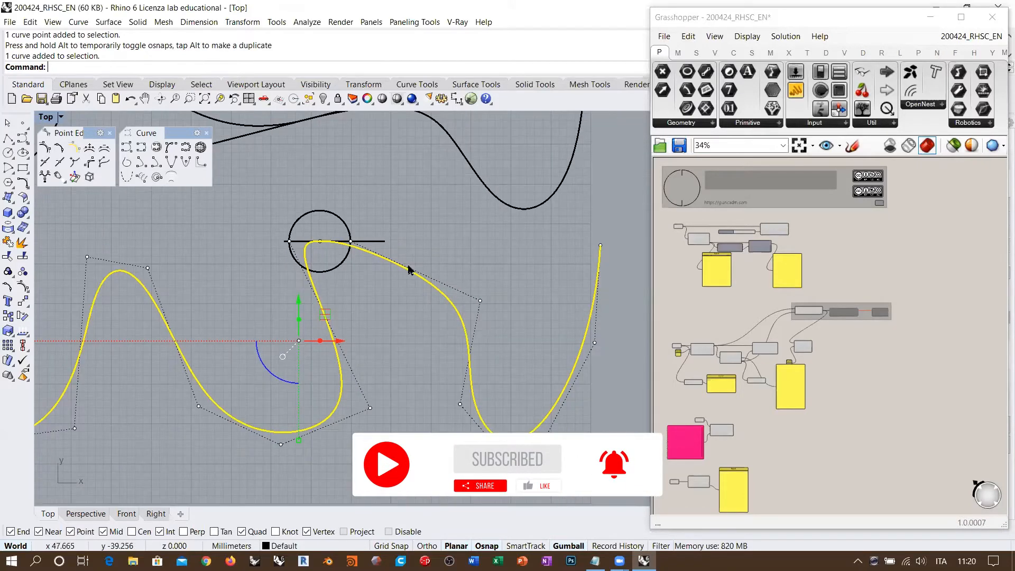
click(391, 302)
scroll(396, 235, down, 6)
right_drag(421, 269, 470, 297)
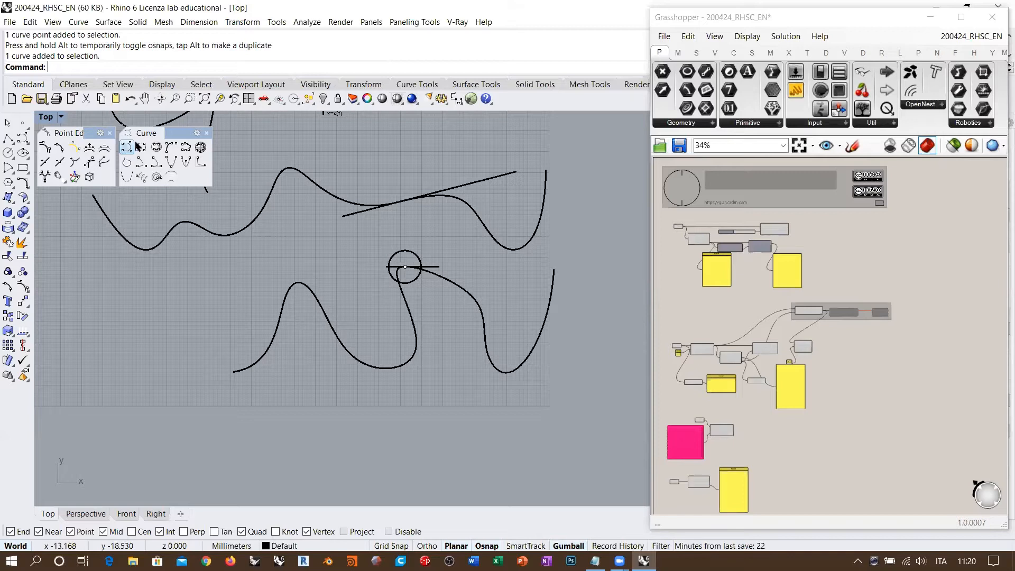
right_drag(447, 276, 411, 299)
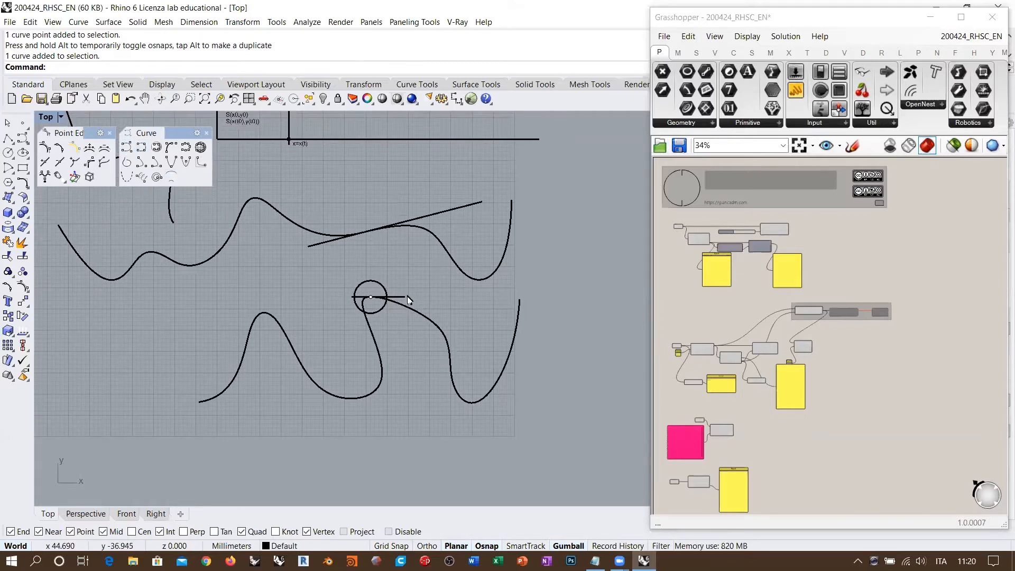
scroll(372, 294, down, 2)
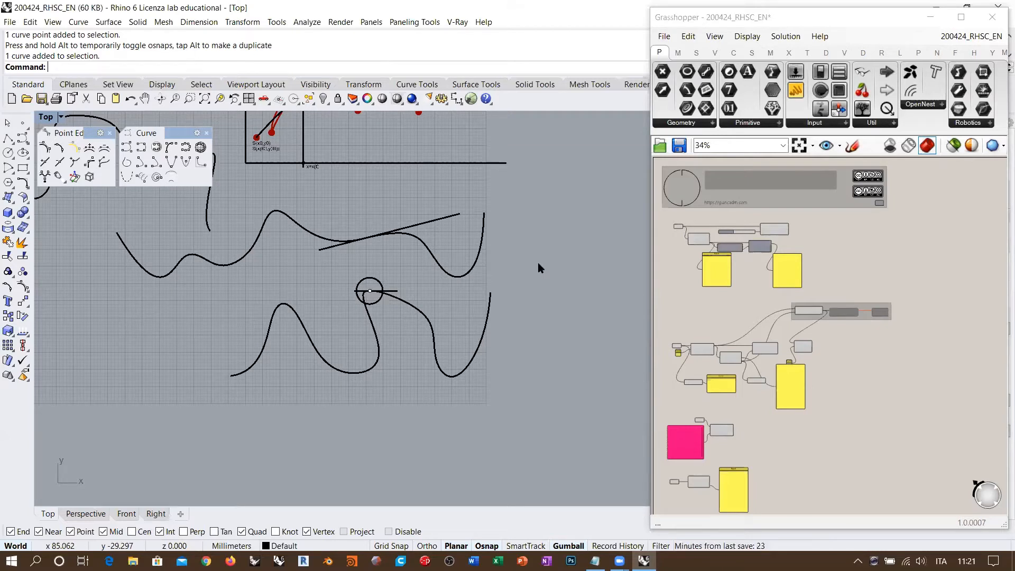
click(141, 148)
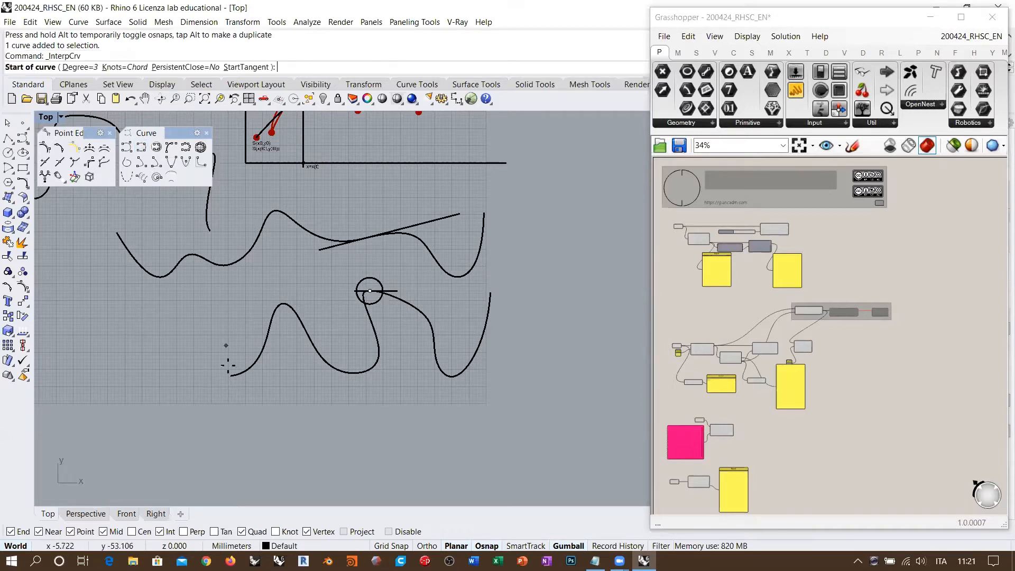
click(122, 293)
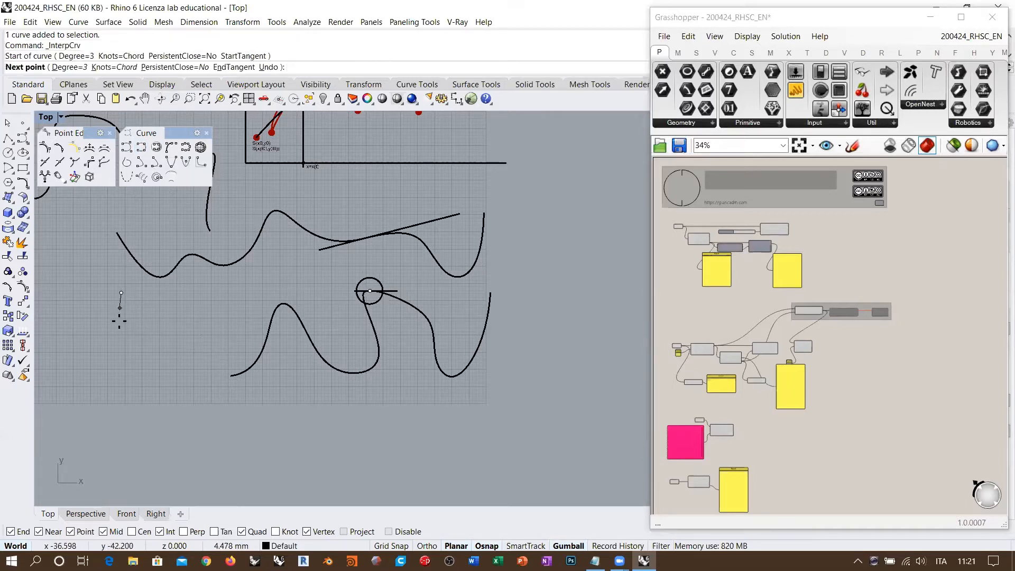
click(150, 376)
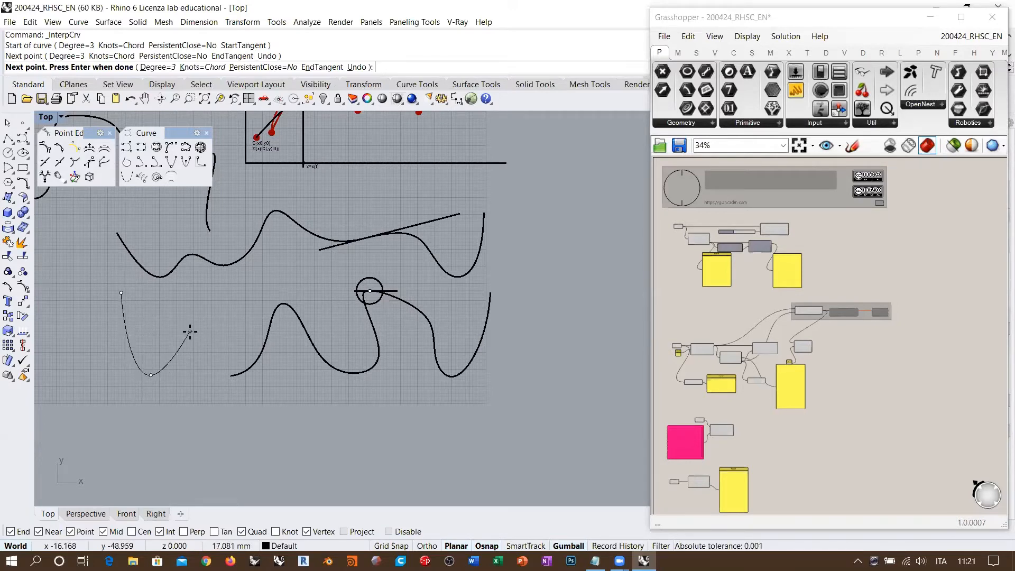
key(Escape)
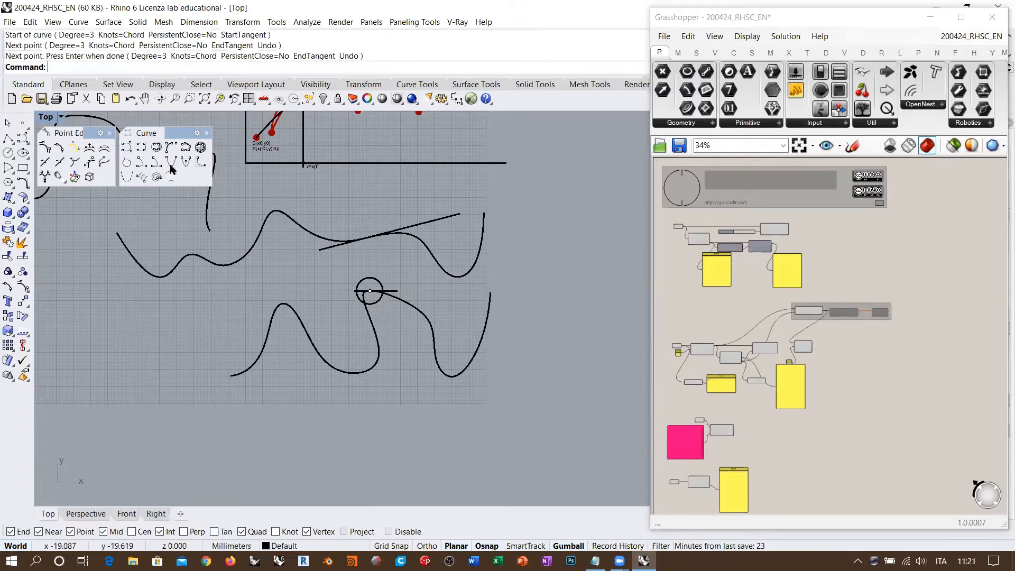
Try a degree 3 control point curve starting at the upper curve's tangency point, with its second control point on the straight line.
click(127, 149)
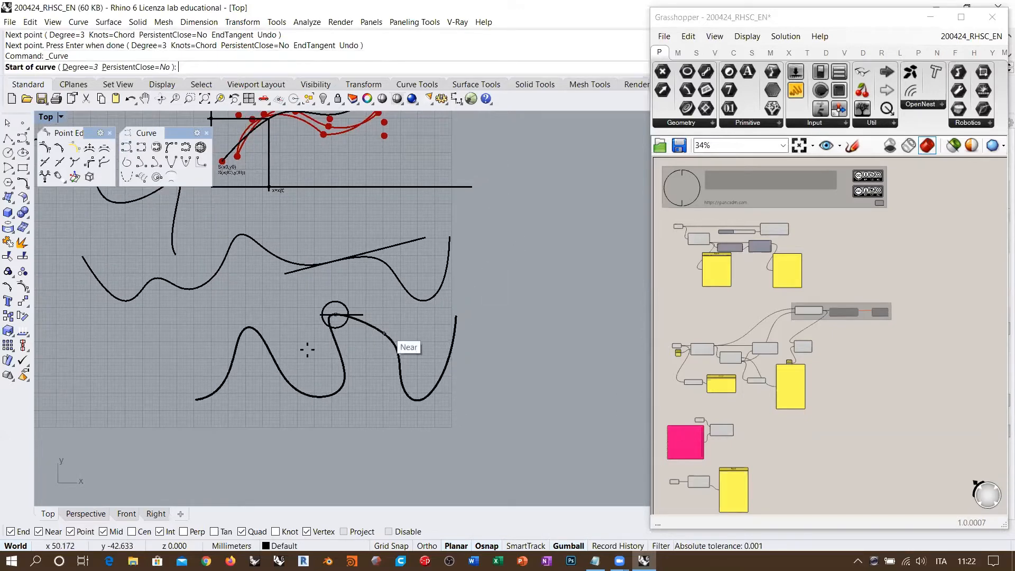
scroll(317, 249, up, 4)
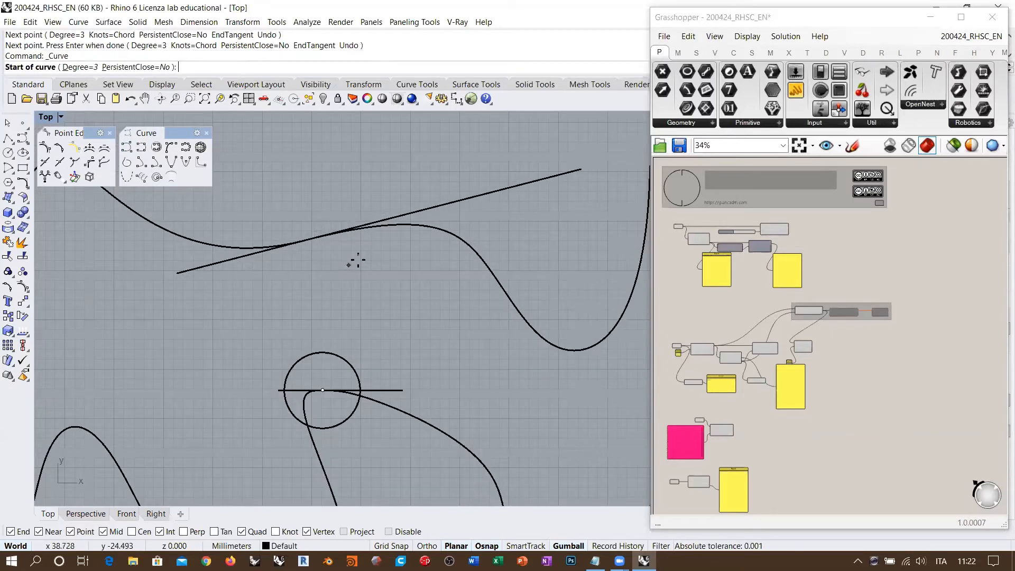
click(305, 240)
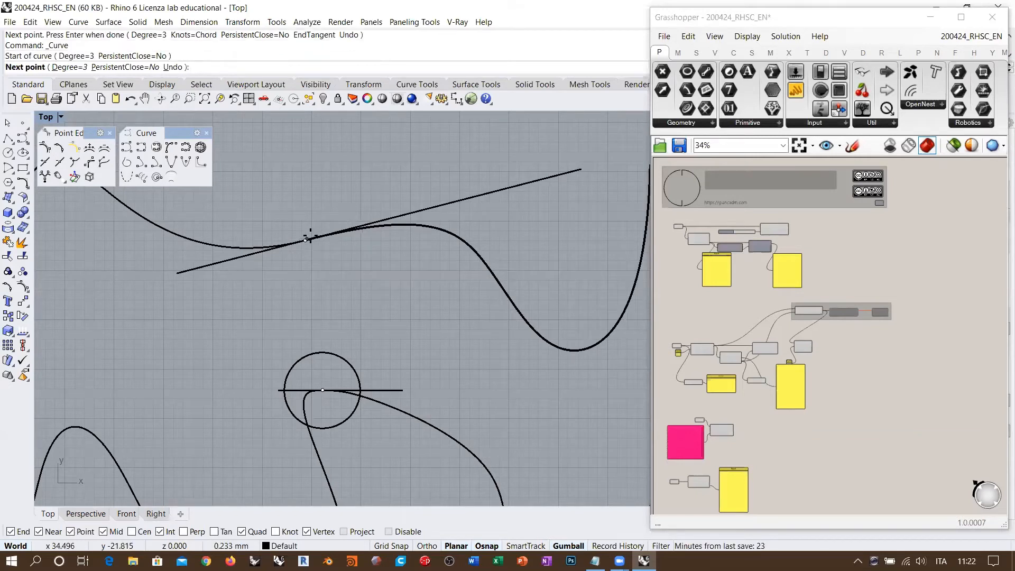
click(446, 201)
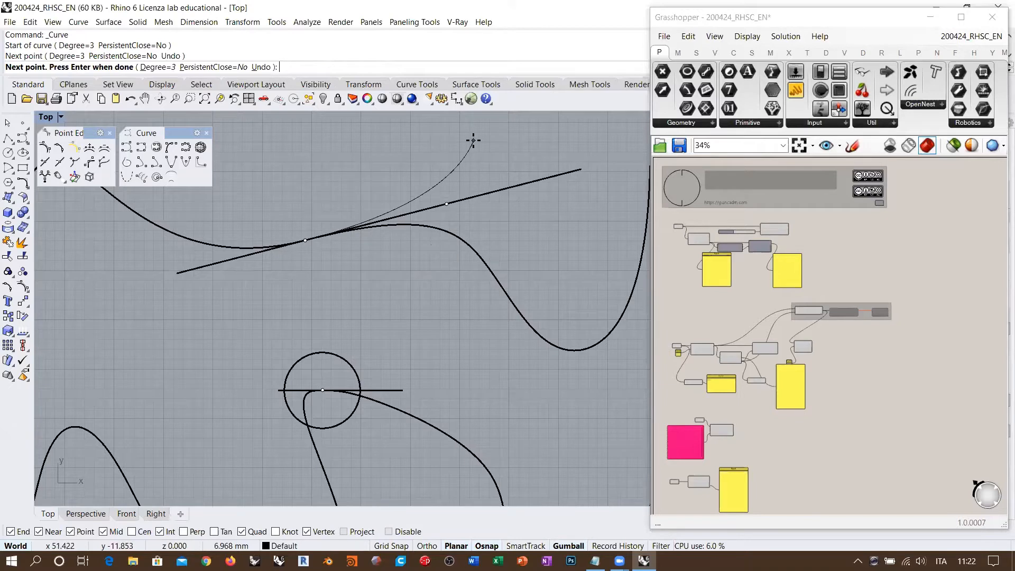
key(Escape)
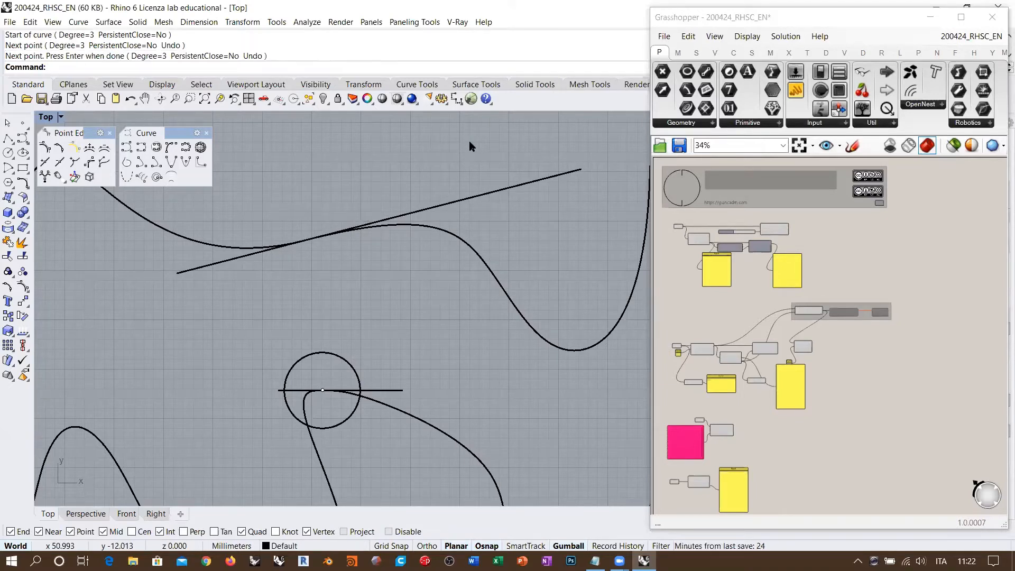
scroll(458, 179, down, 2)
scroll(423, 247, down, 1)
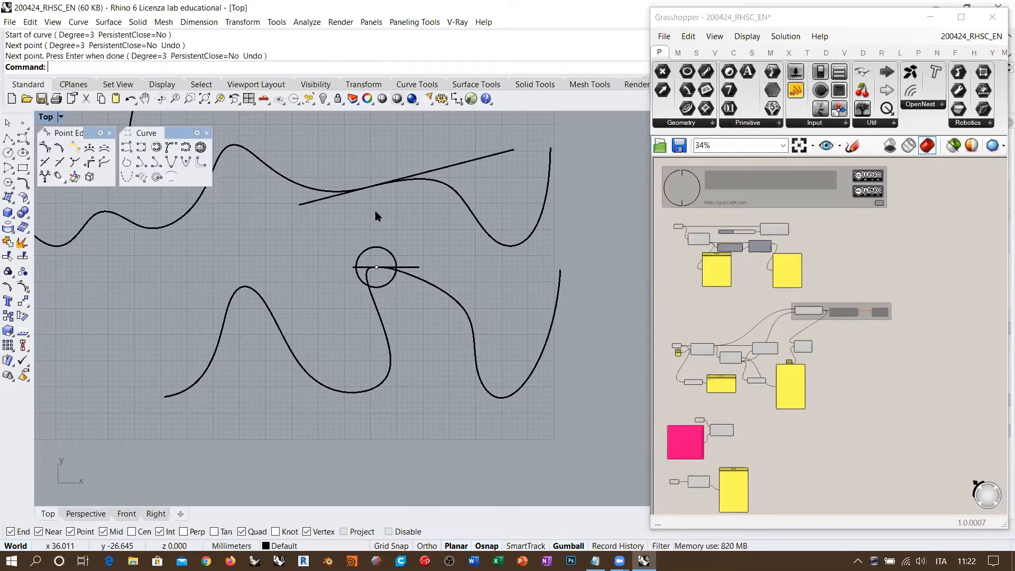
Try sketching a wavy degree 3 control point curve in the empty area beside the lower curve.
click(127, 149)
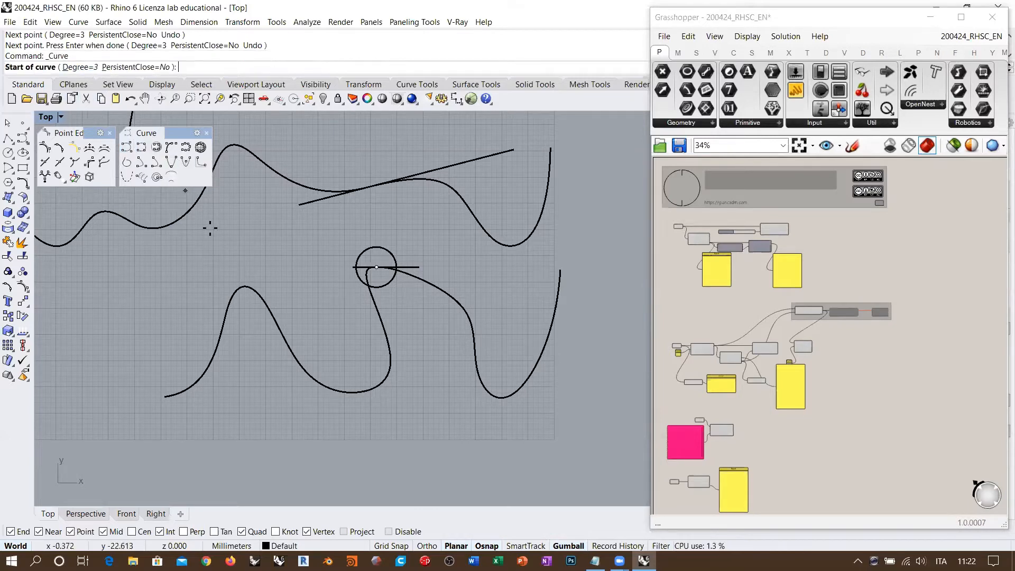
right_drag(250, 293, 361, 302)
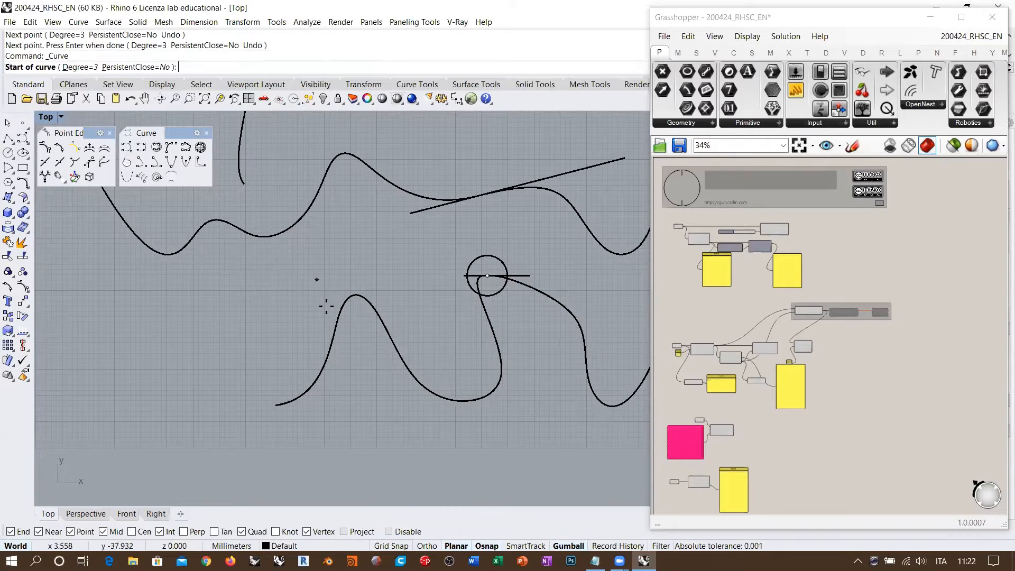
click(76, 300)
click(178, 426)
click(201, 375)
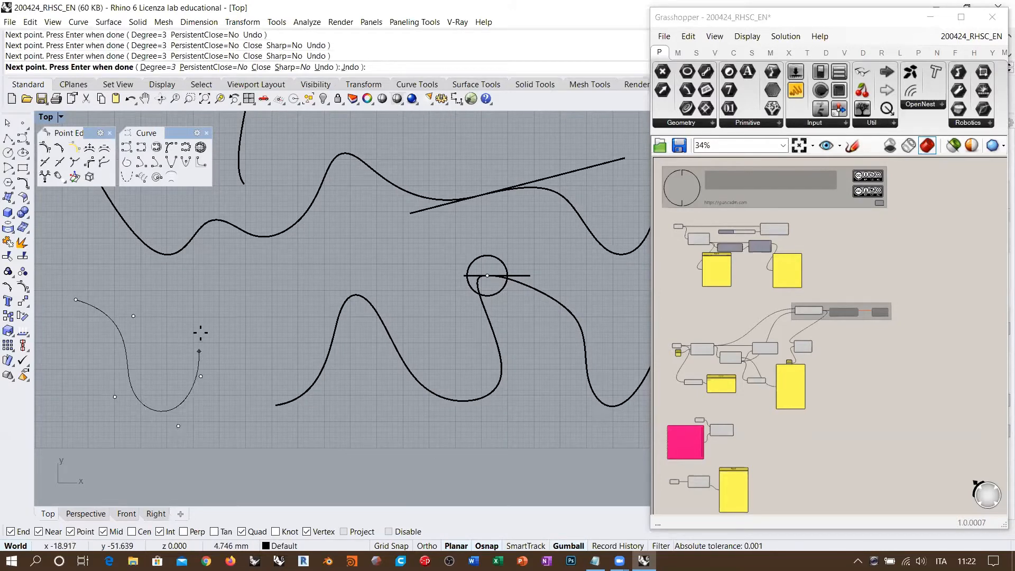
click(209, 312)
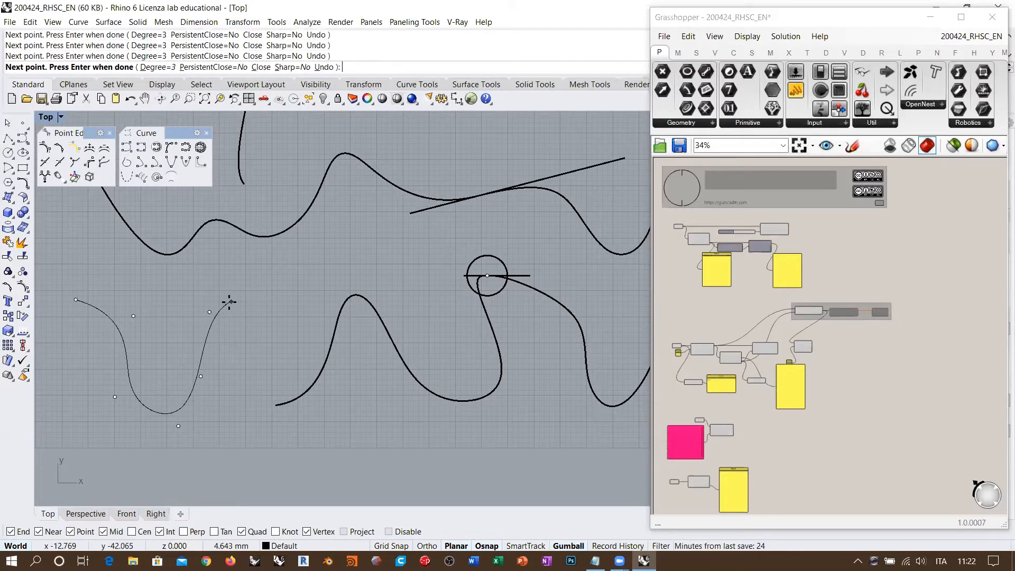
click(231, 295)
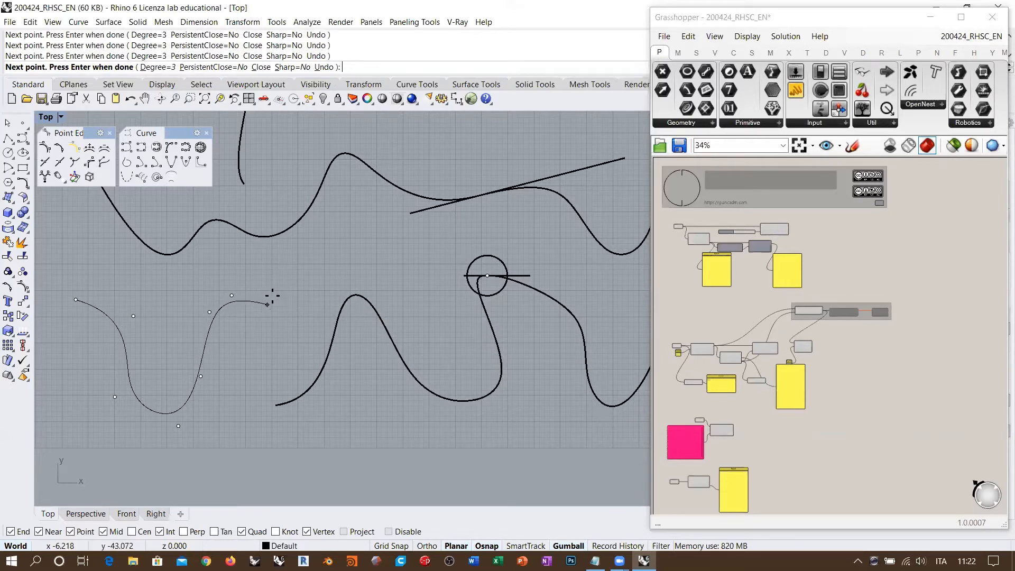
click(270, 305)
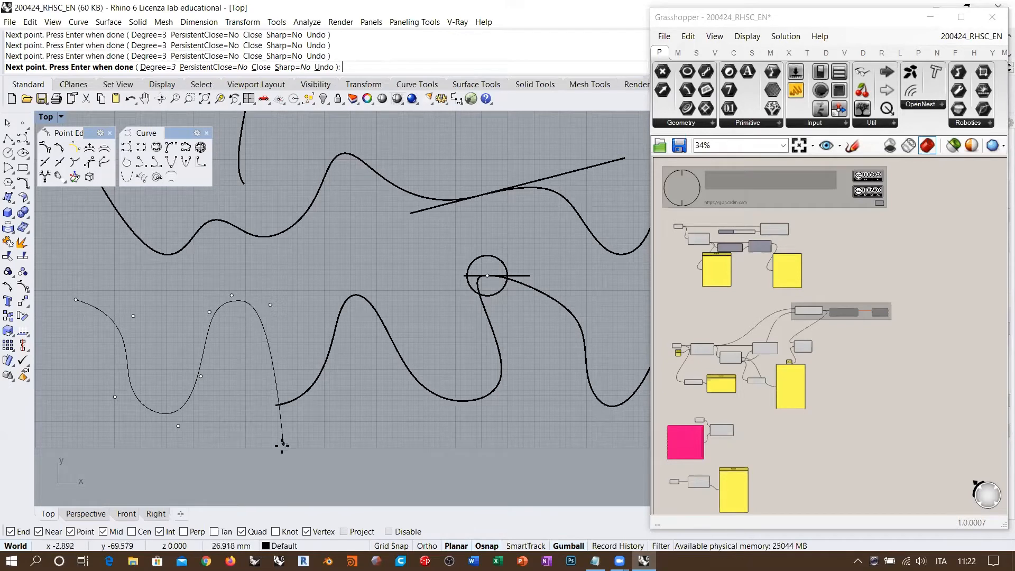
key(Escape)
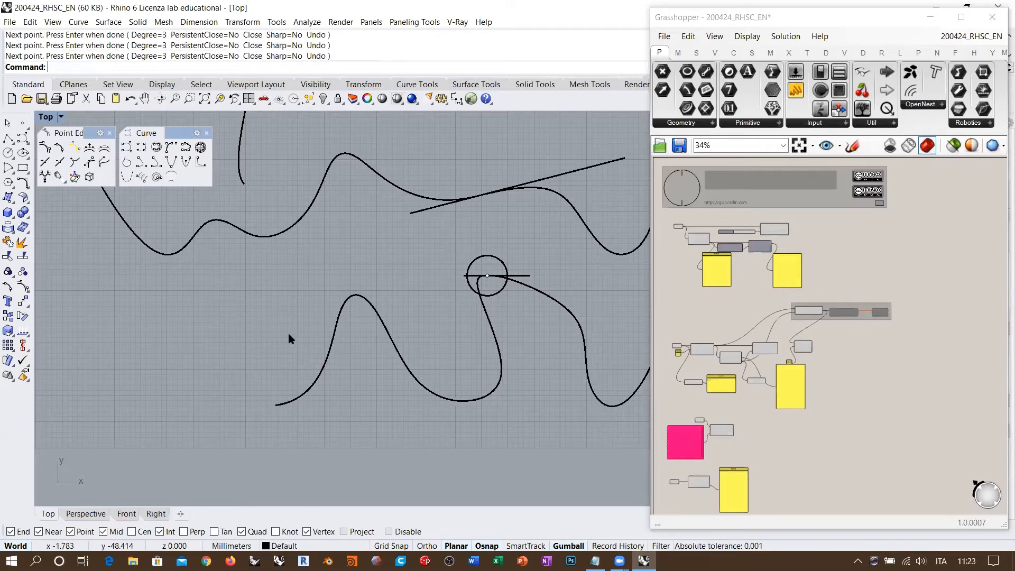
Try sketching a short six-point degree 3 control point curve in the empty area beside the lower curve, and delete it.
click(23, 138)
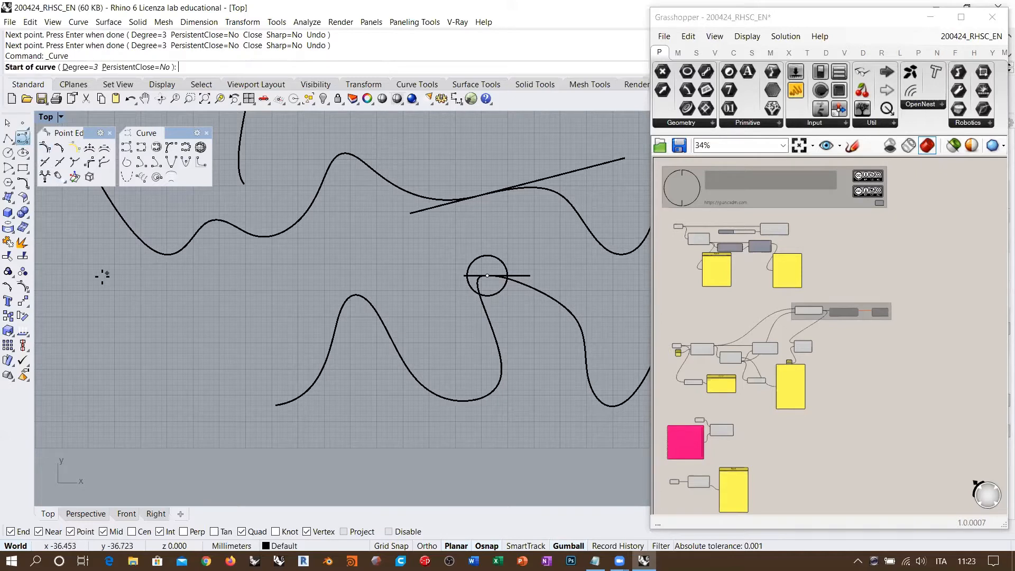
click(98, 278)
click(116, 338)
click(145, 354)
click(196, 294)
click(238, 305)
click(255, 331)
right_click(262, 348)
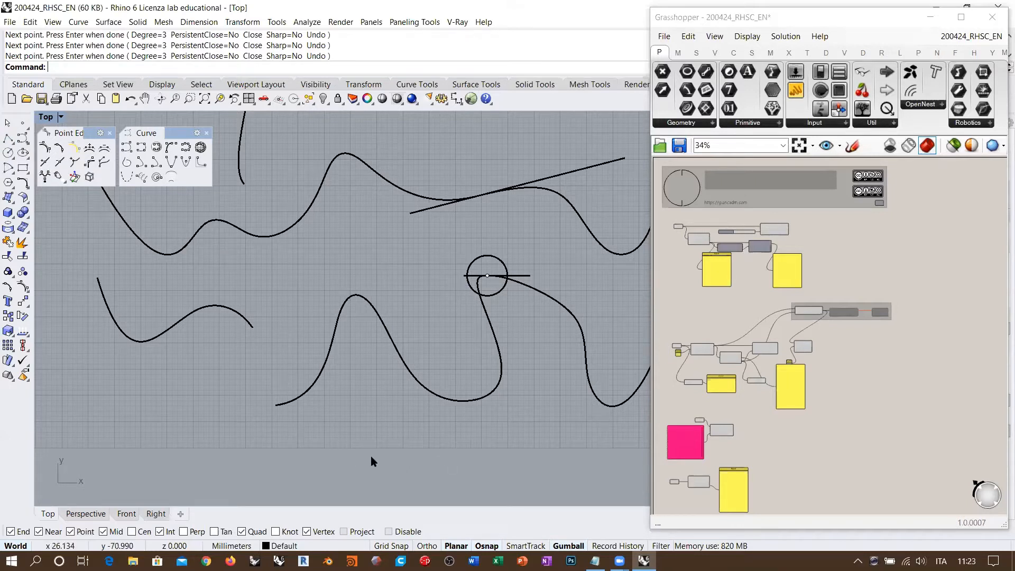
click(172, 317)
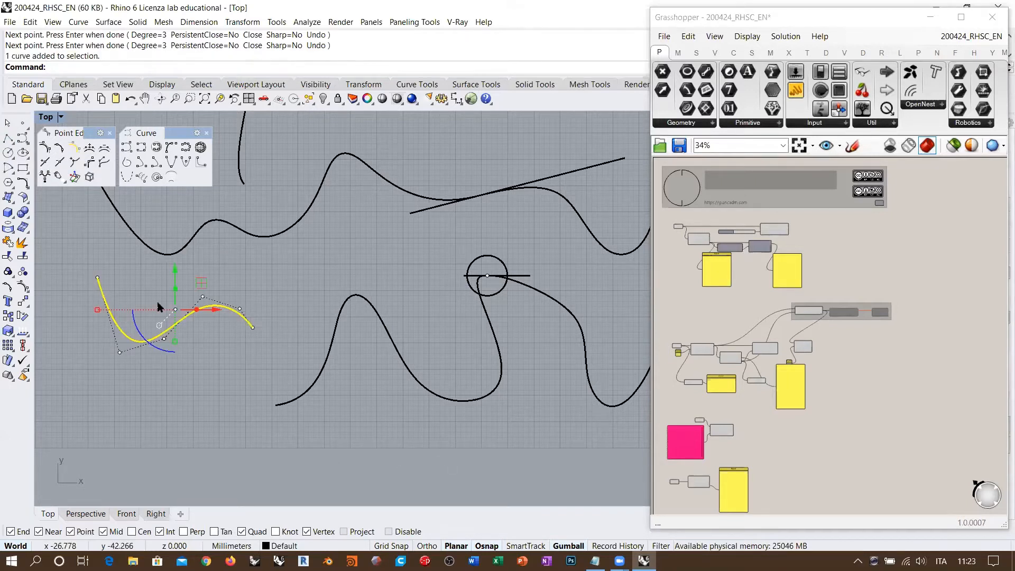
key(Delete)
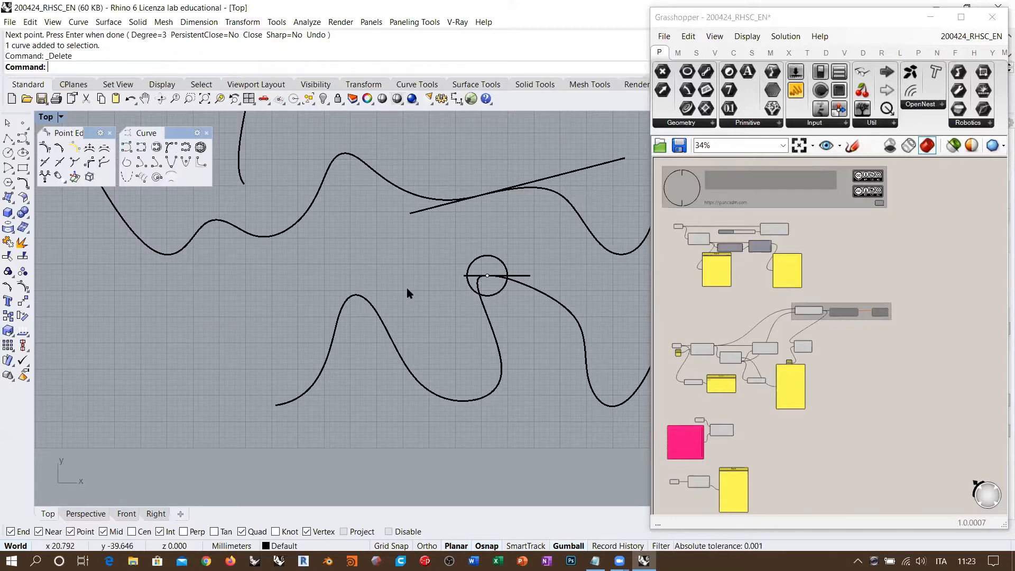
Inspect the control points of the two upper curves that meet at the tangency point on the slanted line.
right_drag(486, 237, 345, 288)
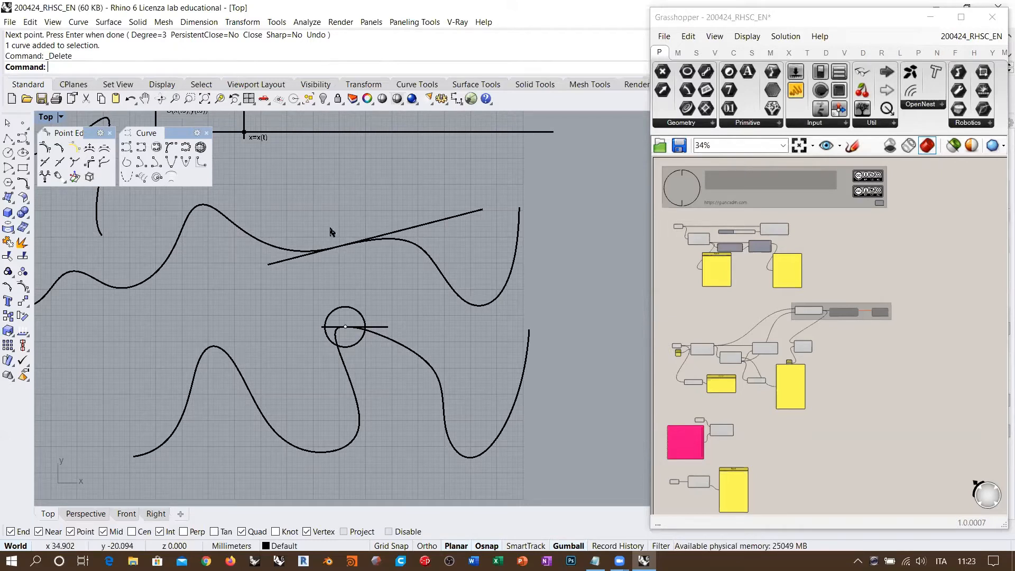
right_drag(422, 240, 410, 268)
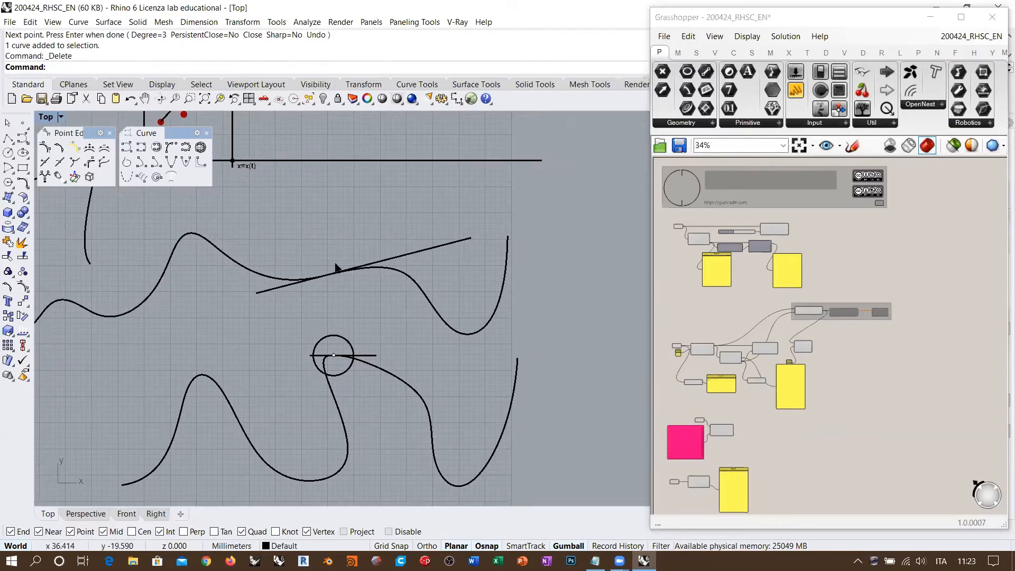
click(260, 274)
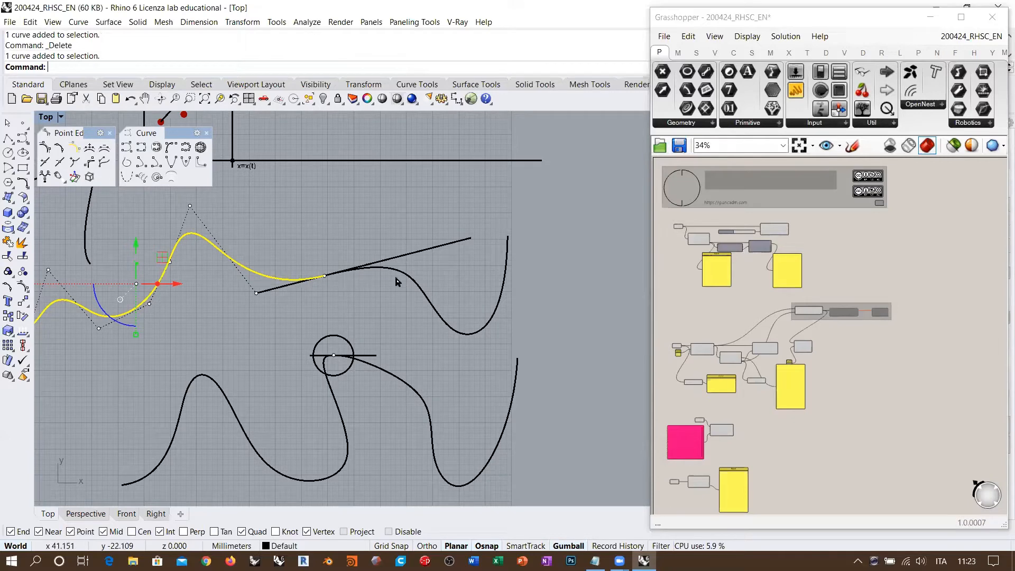
click(415, 282)
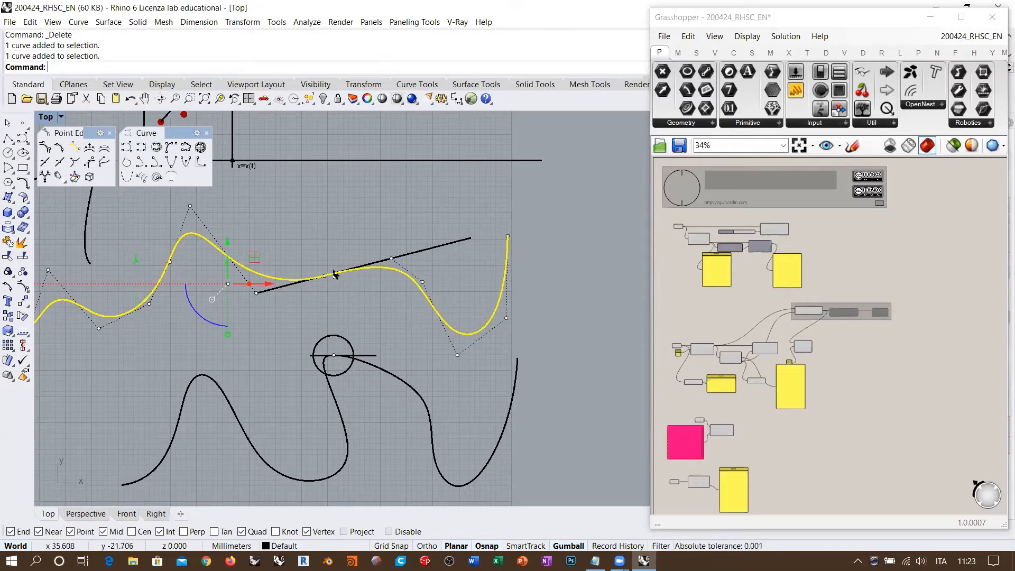
click(319, 311)
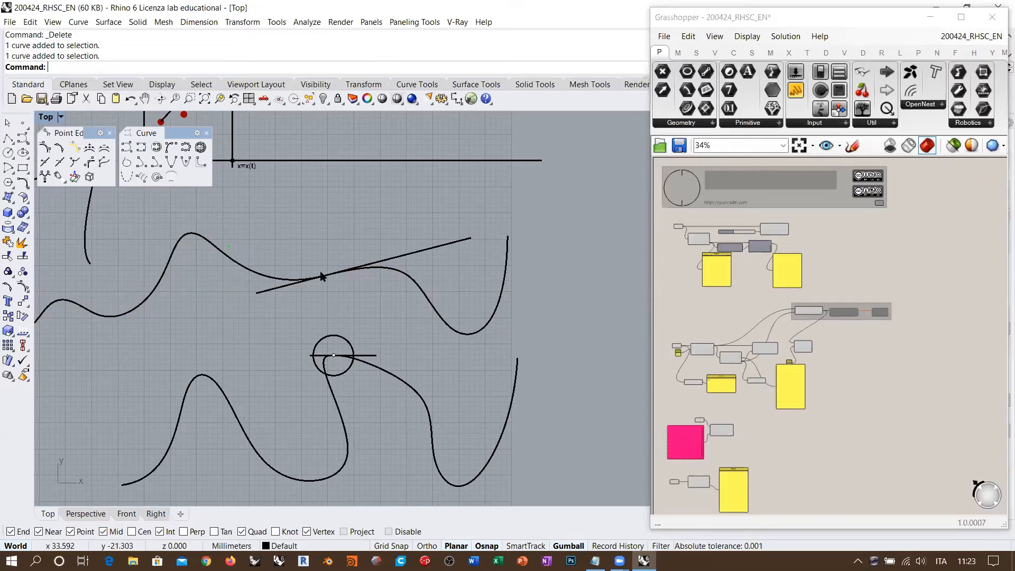
Copy the second upper curve from its start point to a point farther along the slanted line, about 15 mm away.
scroll(322, 275, up, 2)
click(413, 273)
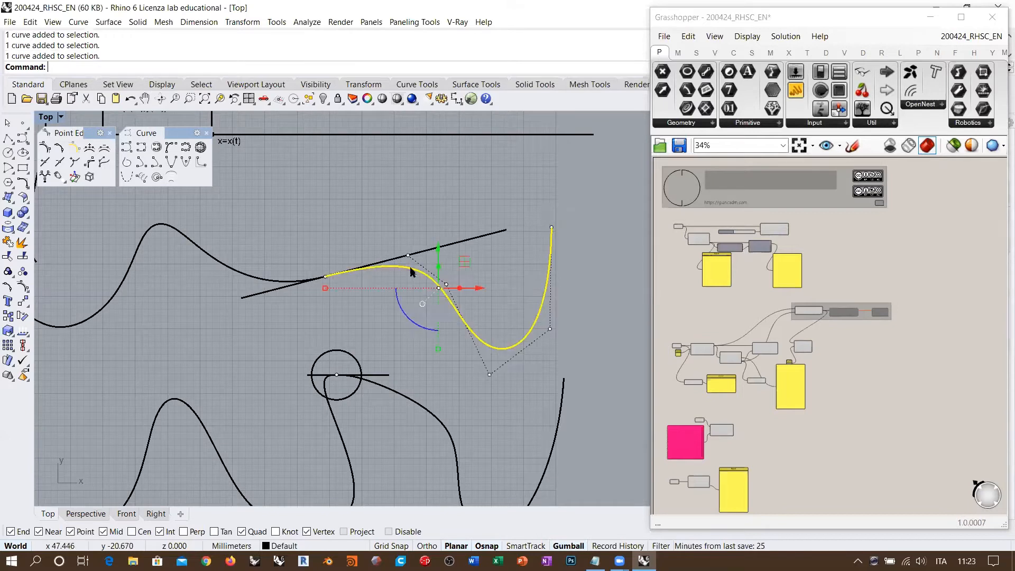
click(10, 315)
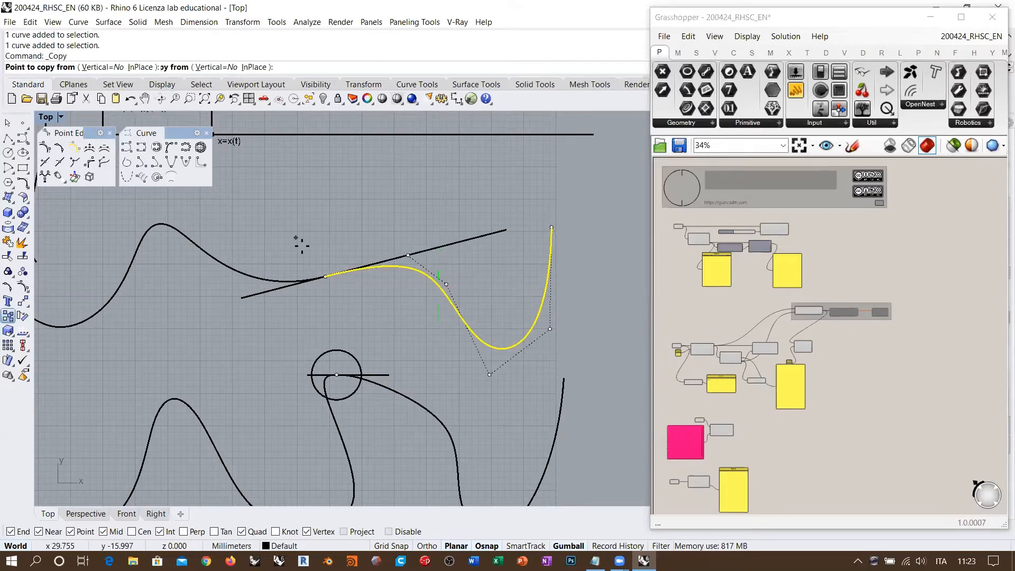
click(321, 276)
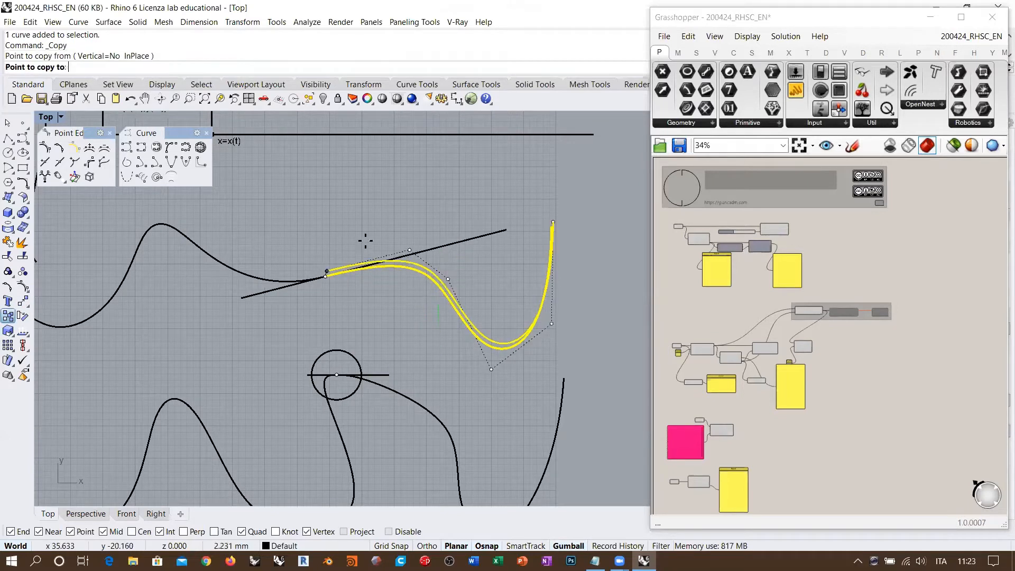
click(418, 247)
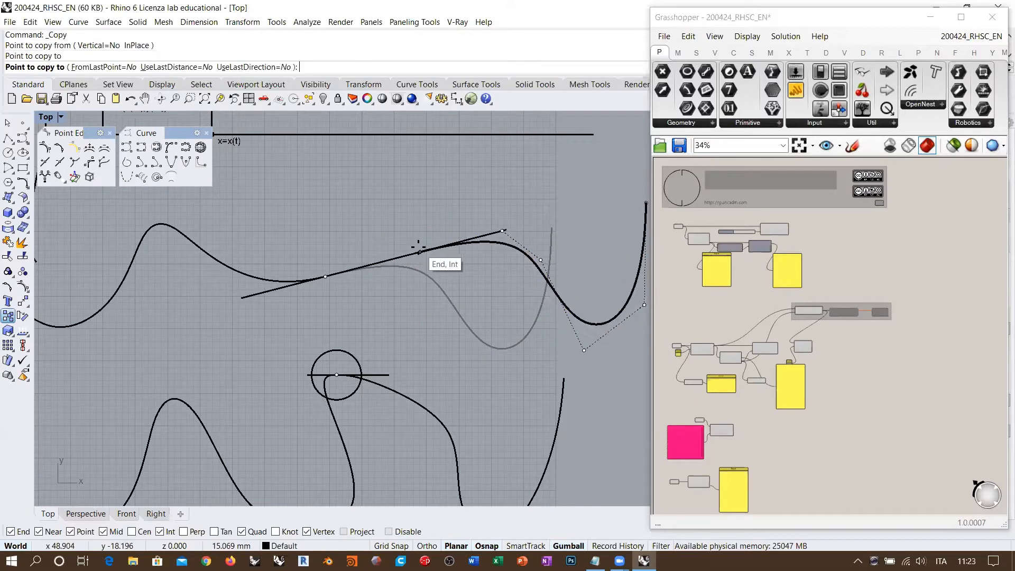
key(Escape)
key(Escape)
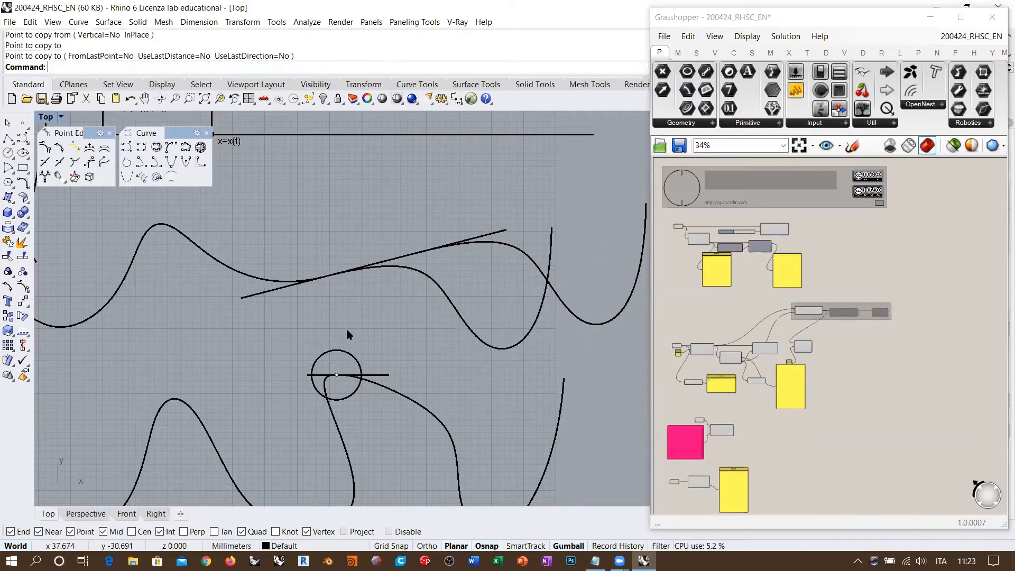
Select the first upper curve and the copied curve to compare their control points along the slanted line.
click(270, 281)
shift+click(494, 243)
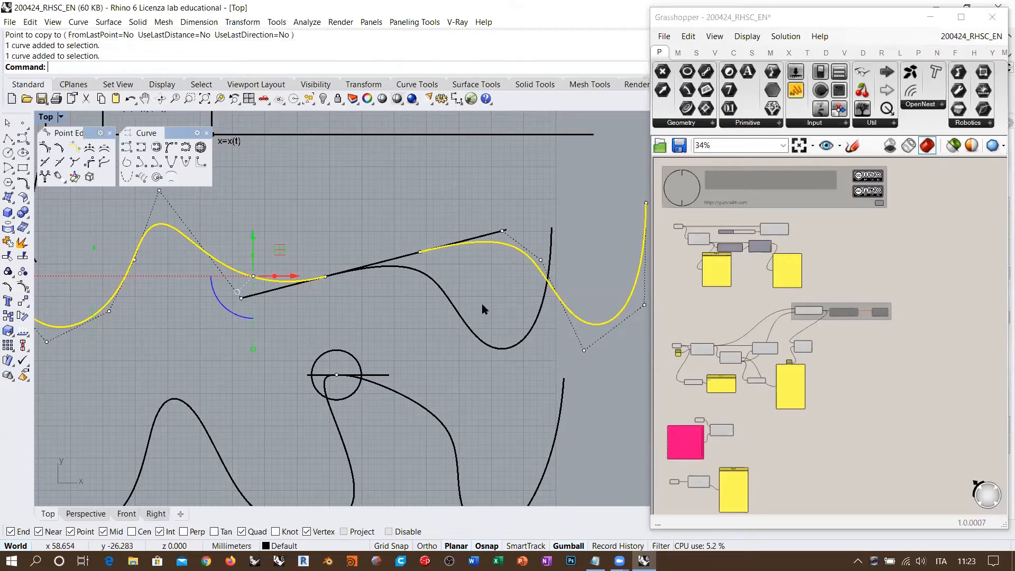
scroll(409, 267, up, 2)
scroll(407, 266, up, 2)
right_drag(407, 265, 394, 302)
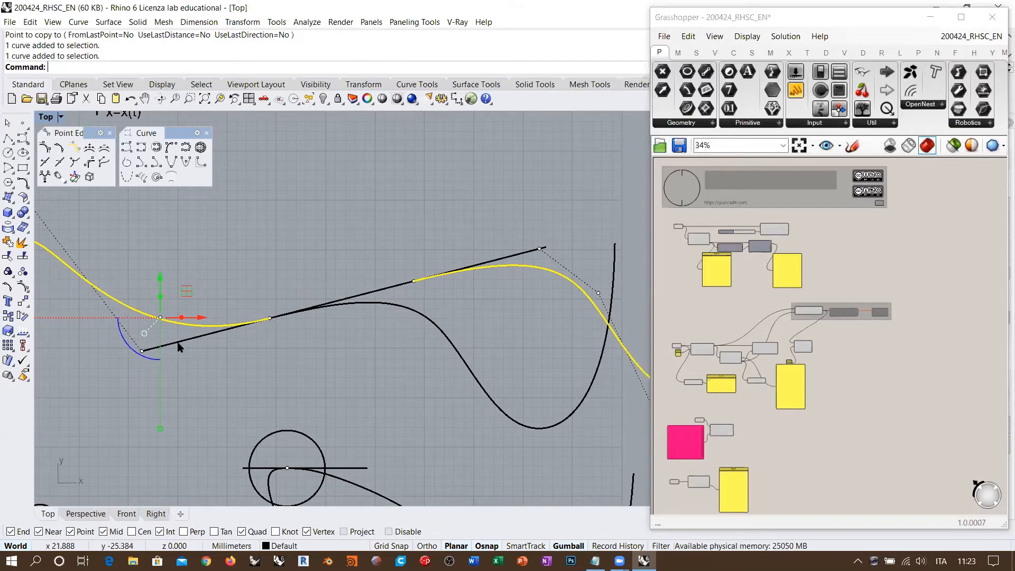
Highlight the four control points lying along the slanted line, two from each selected curve, and clear the selection.
click(141, 351)
click(270, 318)
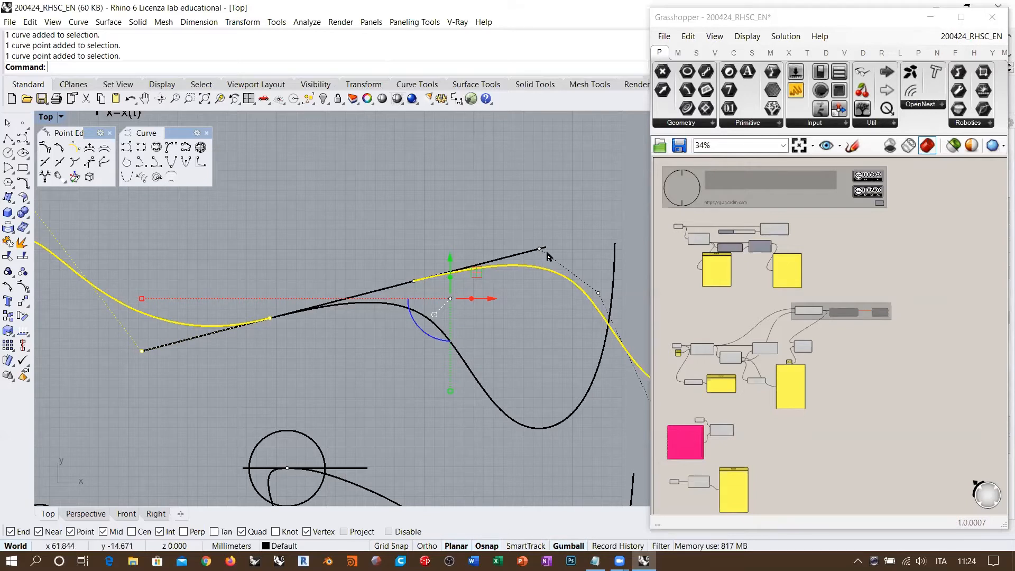
click(412, 281)
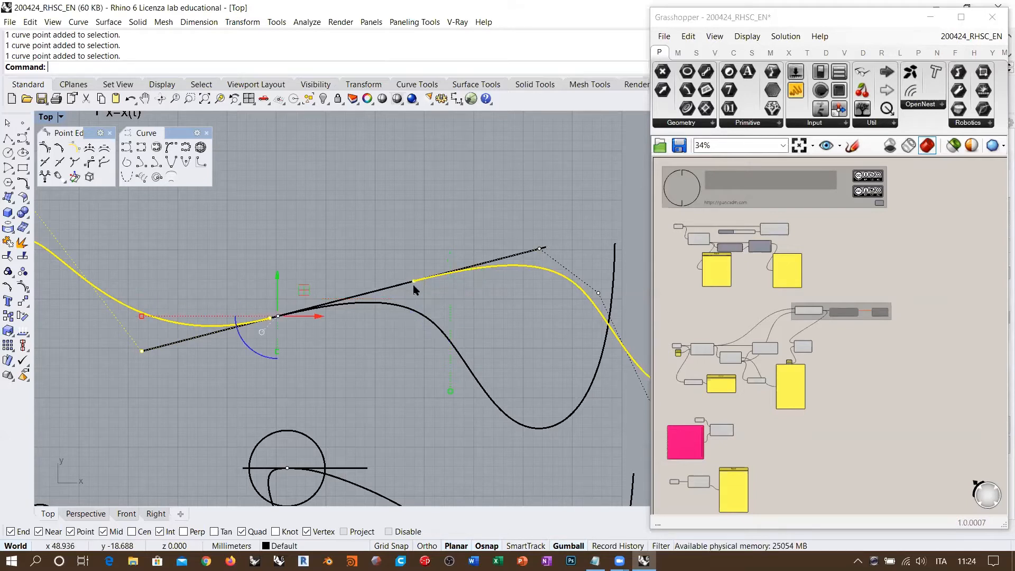
shift+click(539, 250)
key(Return)
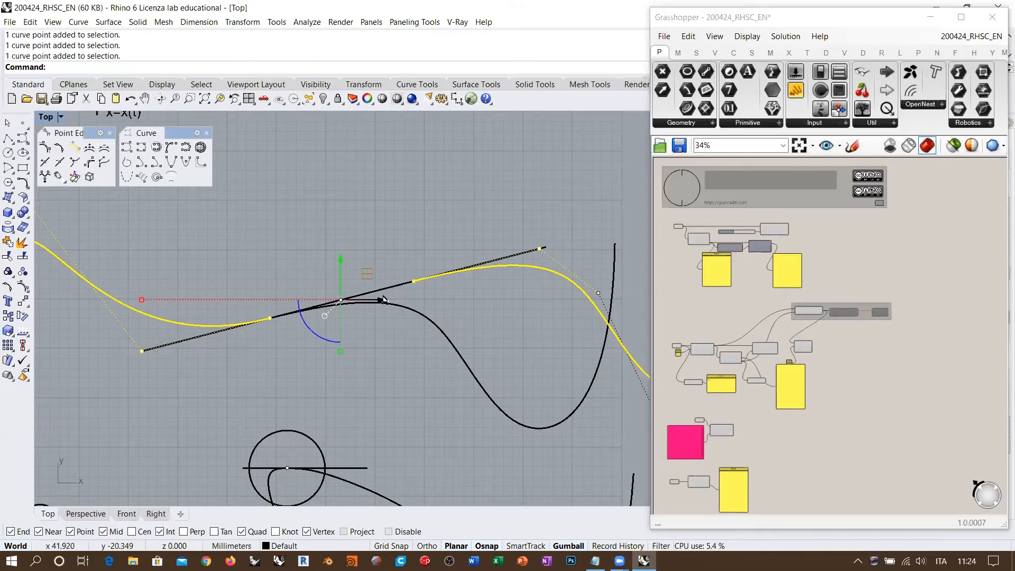
drag(404, 290, 552, 228)
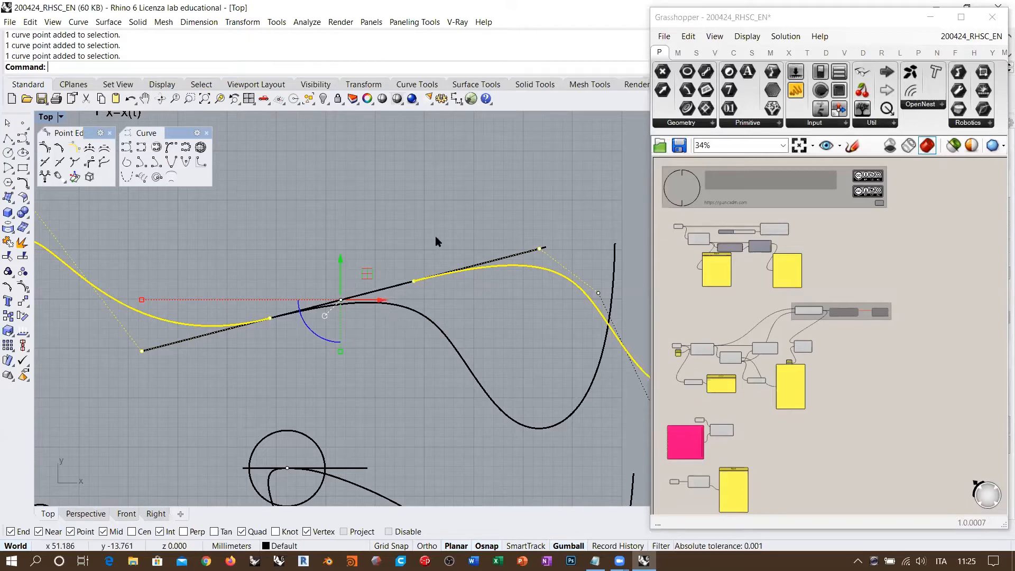
scroll(449, 227, down, 4)
key(Escape)
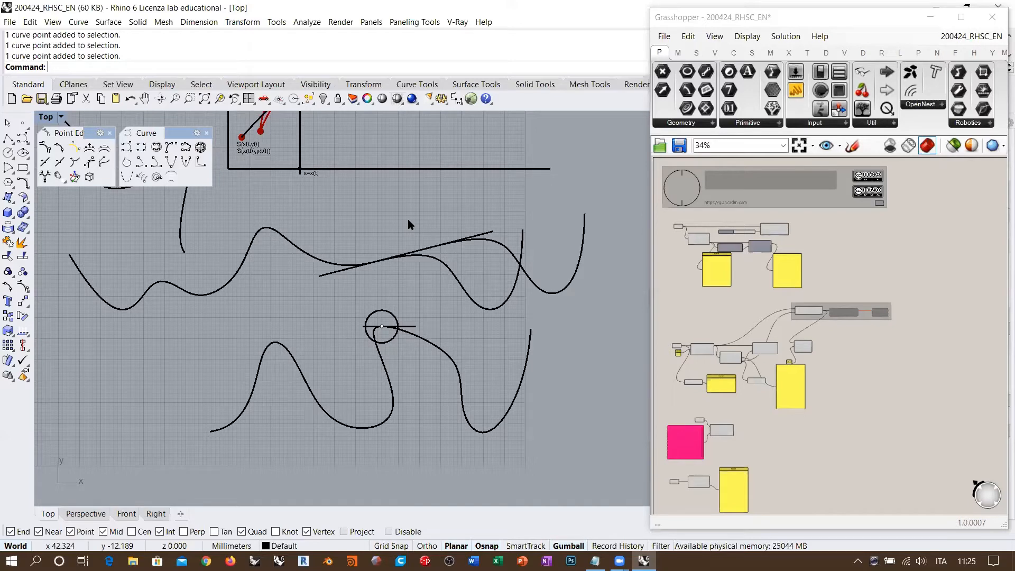
Start a degree 3 control point curve with five wavy points in the empty area below the horizontal x=x(t) line.
scroll(335, 274, up, 6)
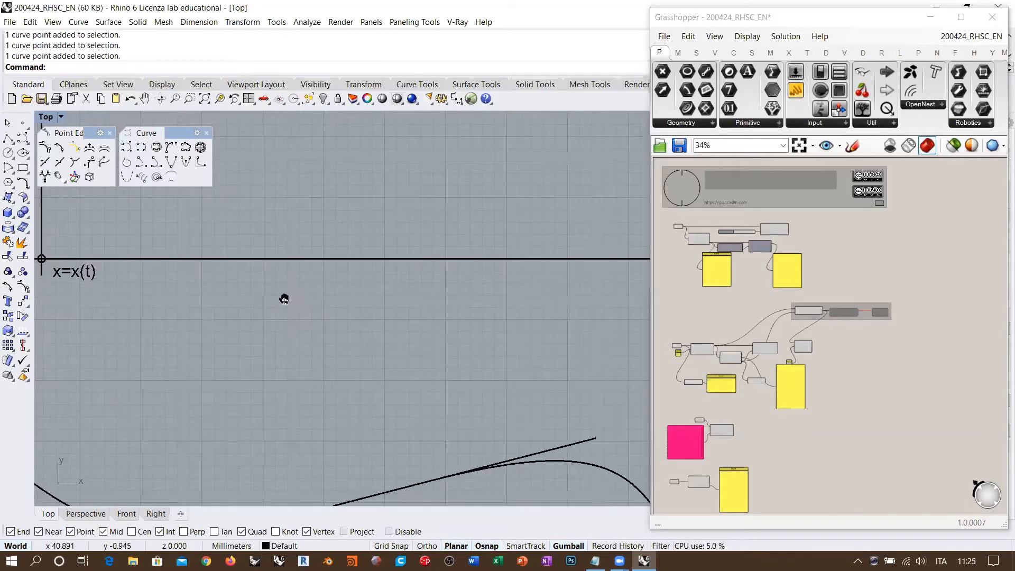
right_drag(246, 272, 180, 283)
scroll(180, 283, down, 2)
click(387, 273)
click(350, 313)
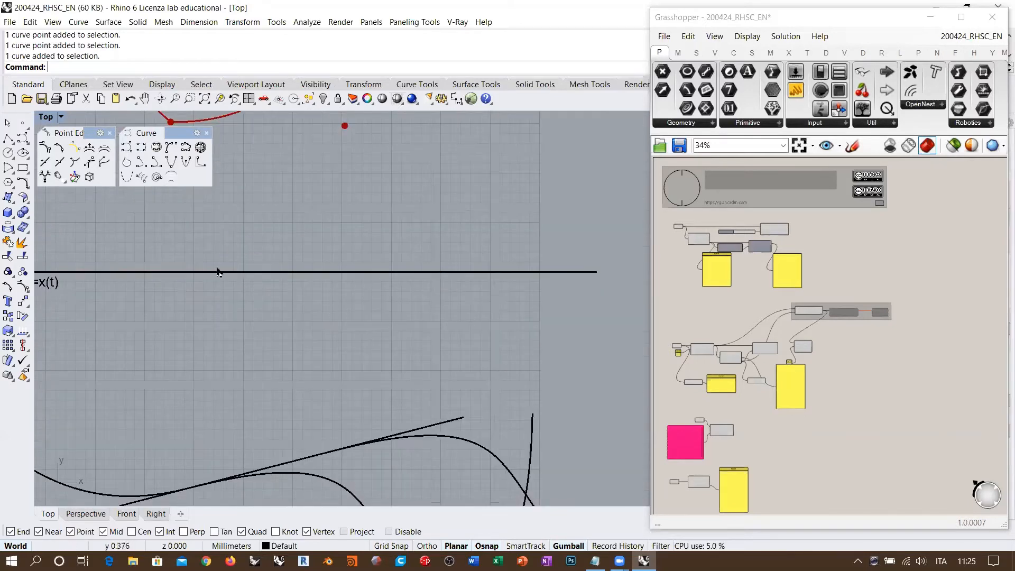
right_drag(312, 285, 327, 282)
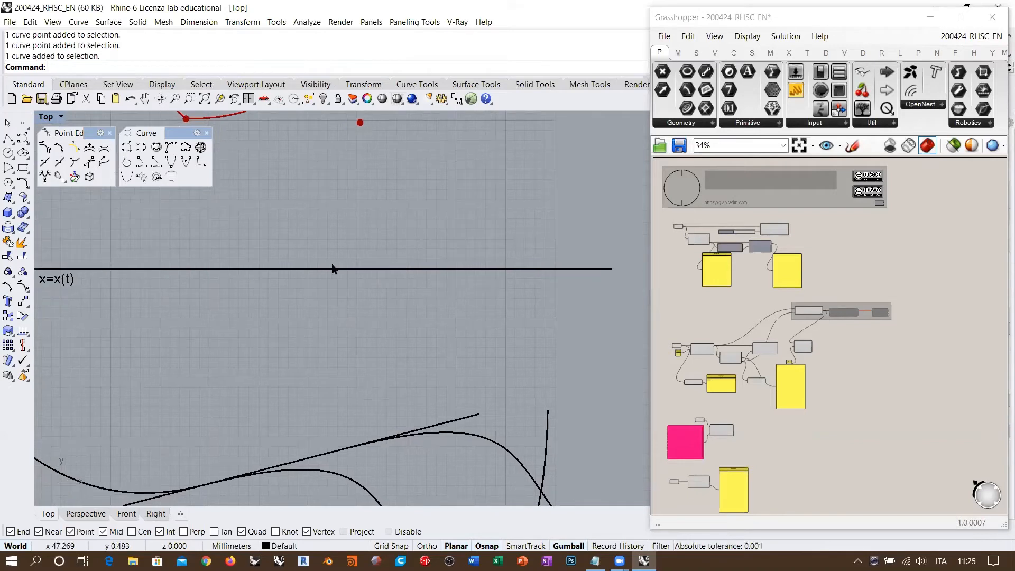
click(24, 138)
click(91, 333)
click(137, 411)
click(184, 397)
click(197, 332)
click(251, 360)
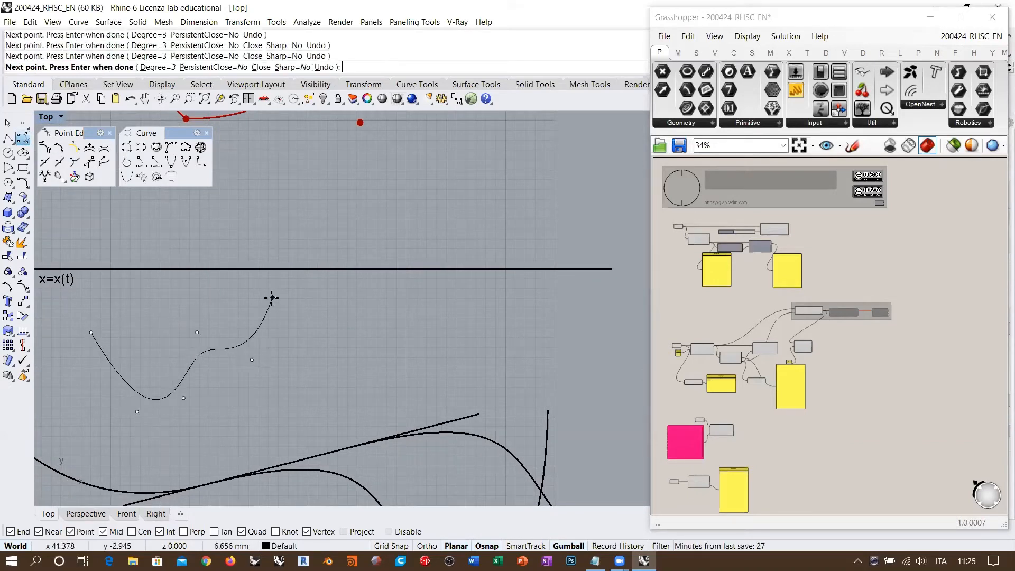
Place four consecutive control points of the curve on the horizontal line, in two pairs with a wide gap between them.
click(254, 268)
click(297, 269)
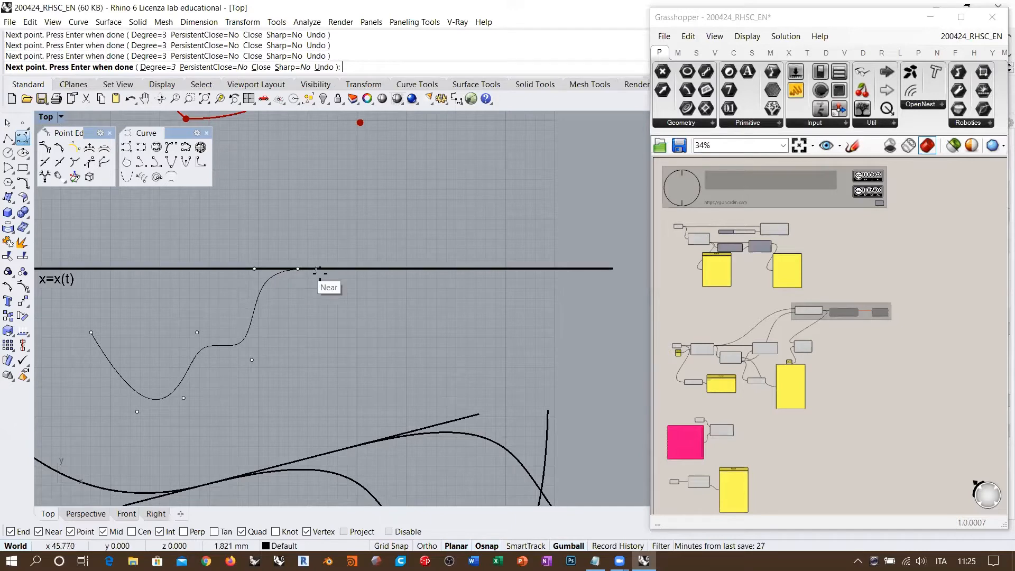
click(490, 269)
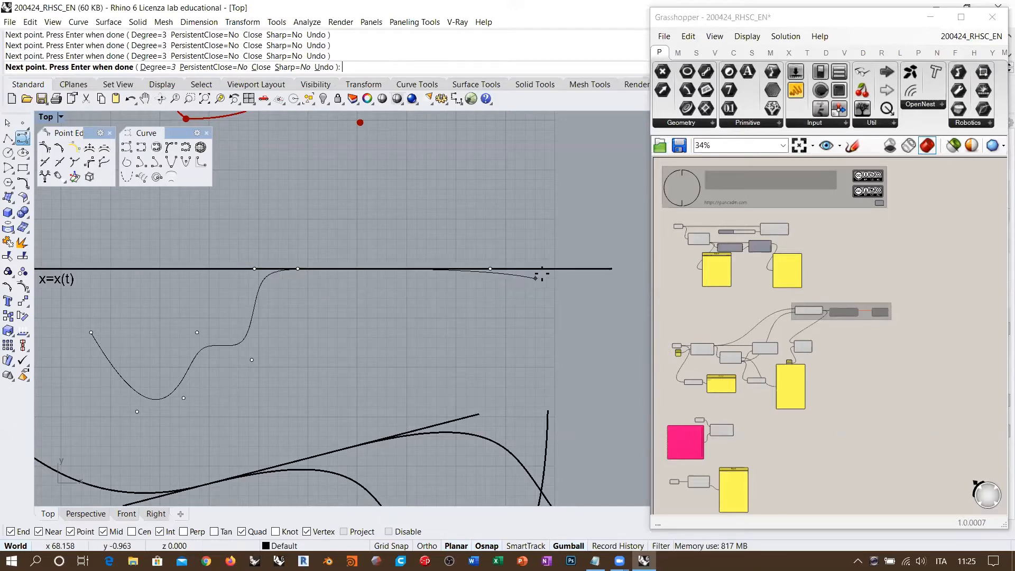
click(542, 269)
Bring the curve back below the horizontal line with four more control points and finish it.
click(458, 355)
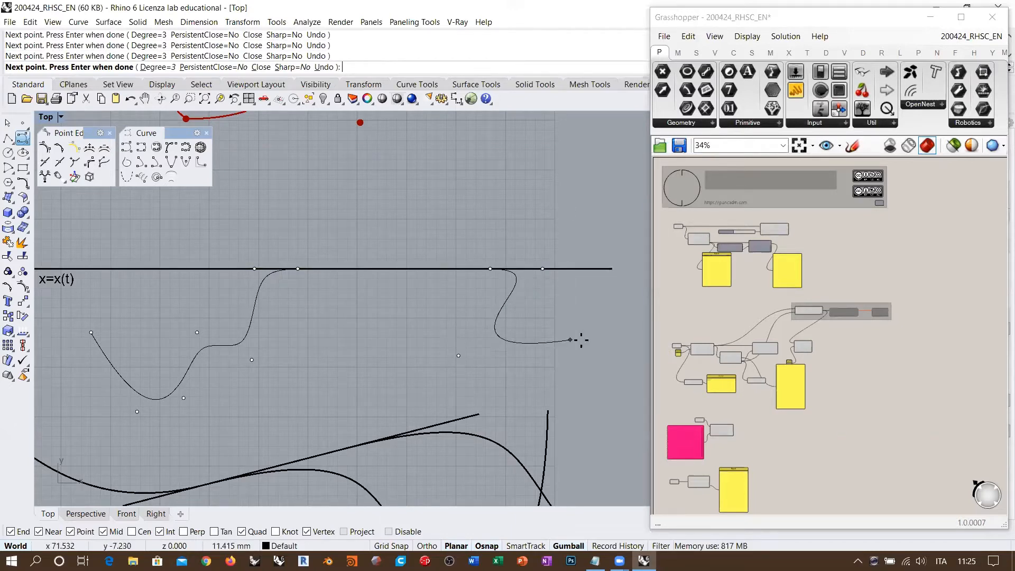
click(573, 339)
click(608, 374)
click(595, 443)
key(Return)
Select the two inner control points on the horizontal line and examine up close how the curve runs relative to the line there.
click(476, 269)
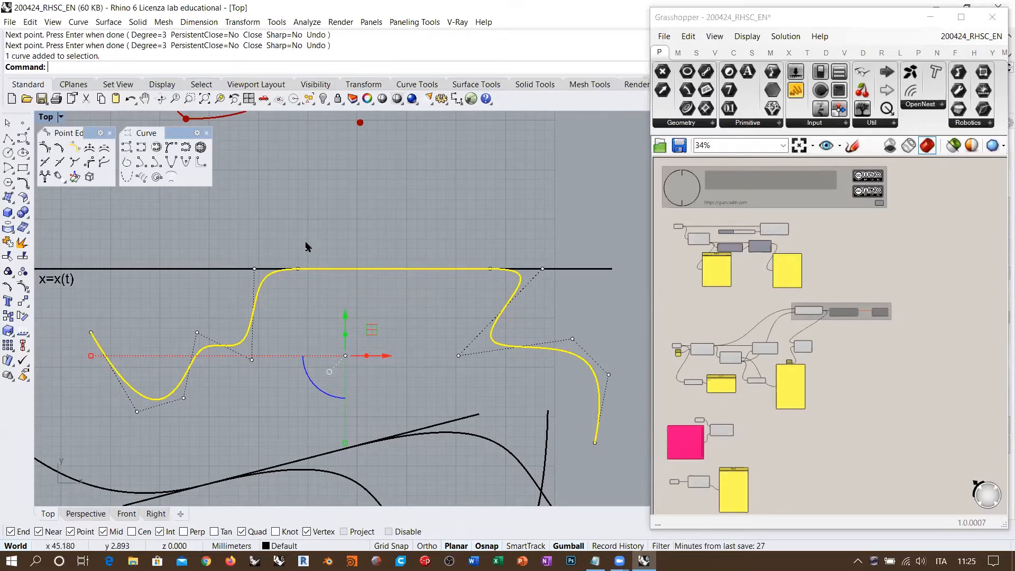
click(297, 269)
shift+click(490, 269)
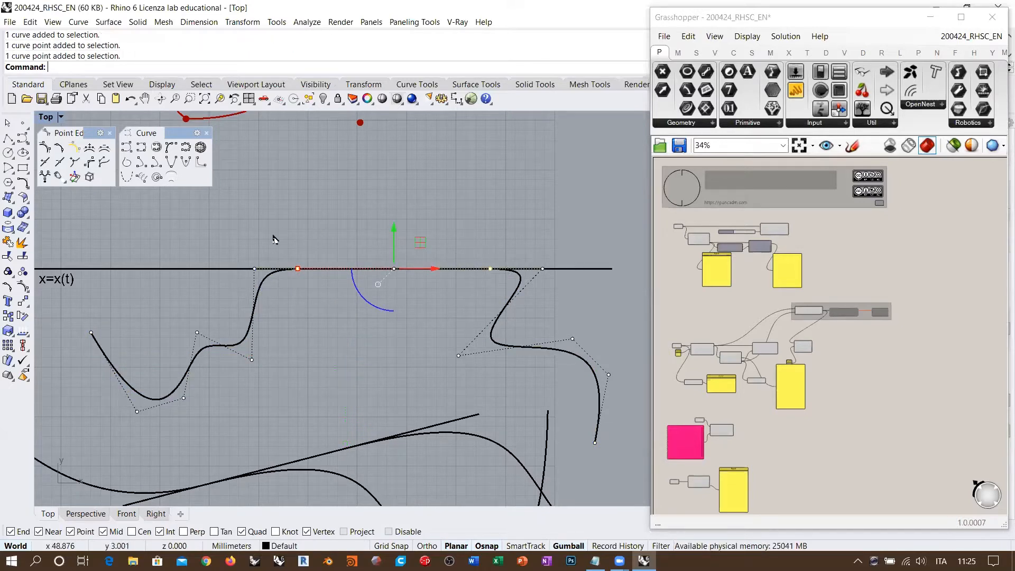
scroll(297, 270, up, 6)
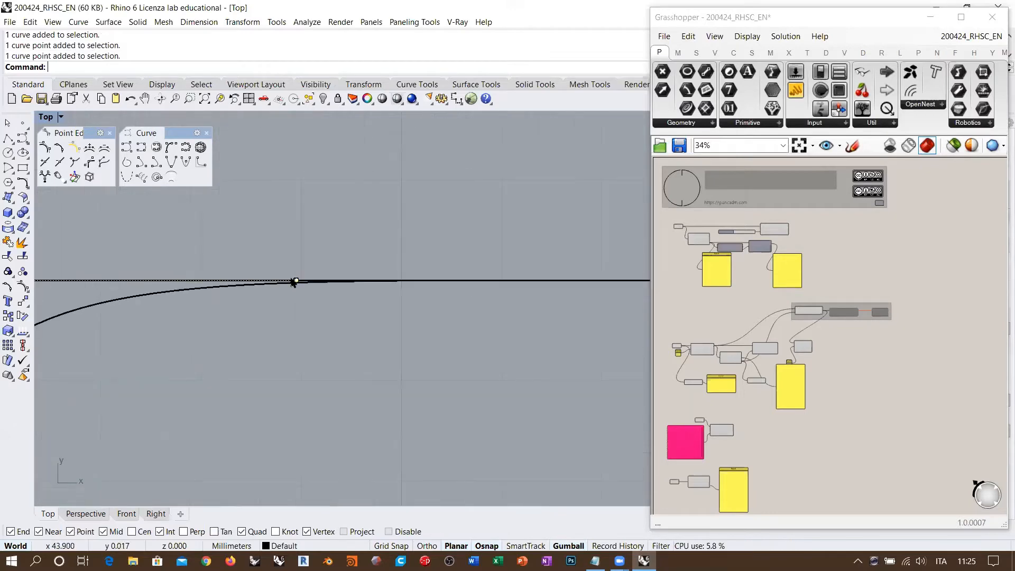
scroll(295, 281, up, 4)
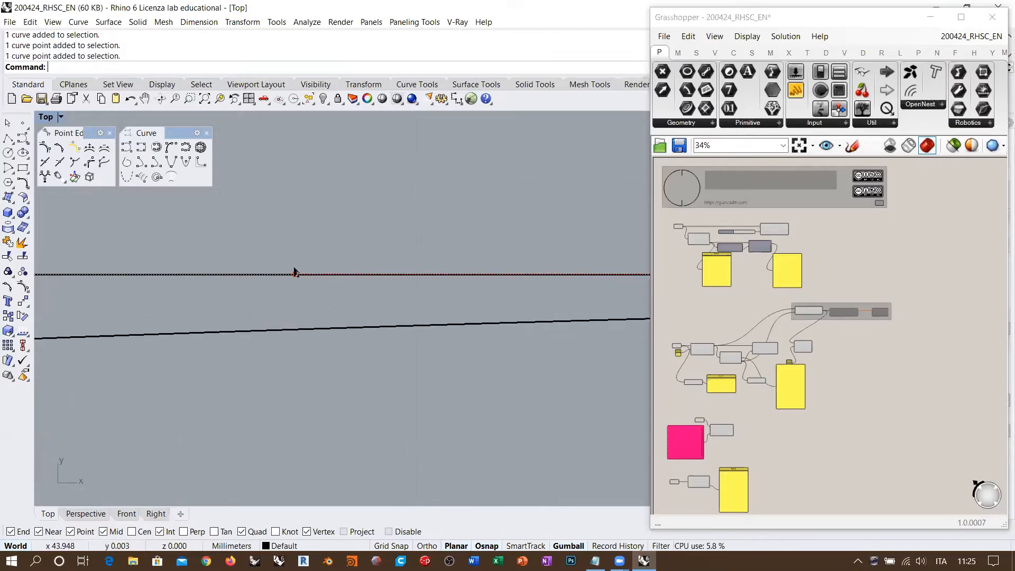
scroll(168, 311, down, 8)
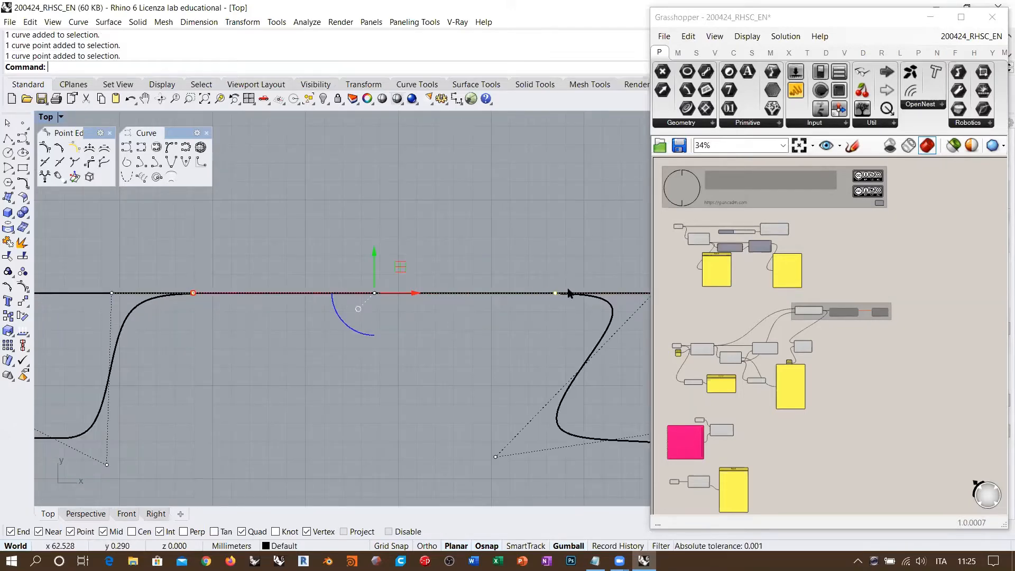
scroll(568, 293, up, 8)
scroll(488, 279, up, 2)
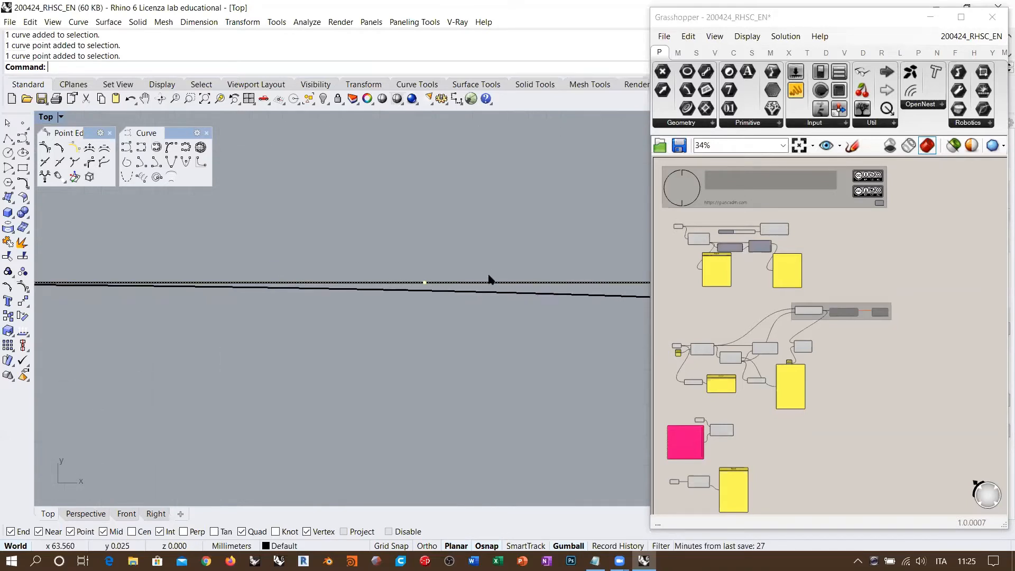
scroll(489, 279, down, 4)
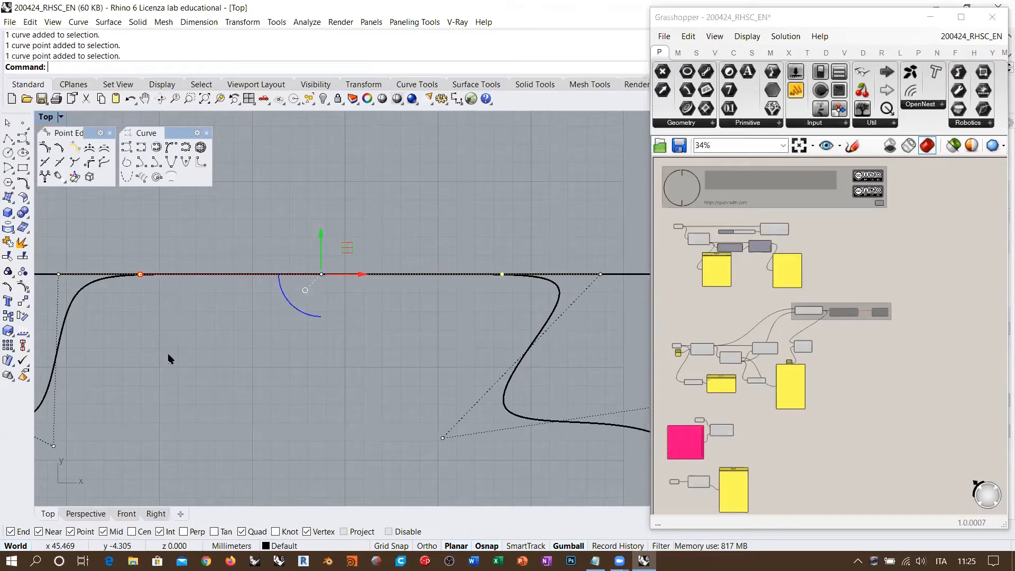
Slide the curve's two inner control points outward along the horizontal line, close to the outer point on each side, and deselect.
scroll(244, 302, down, 3)
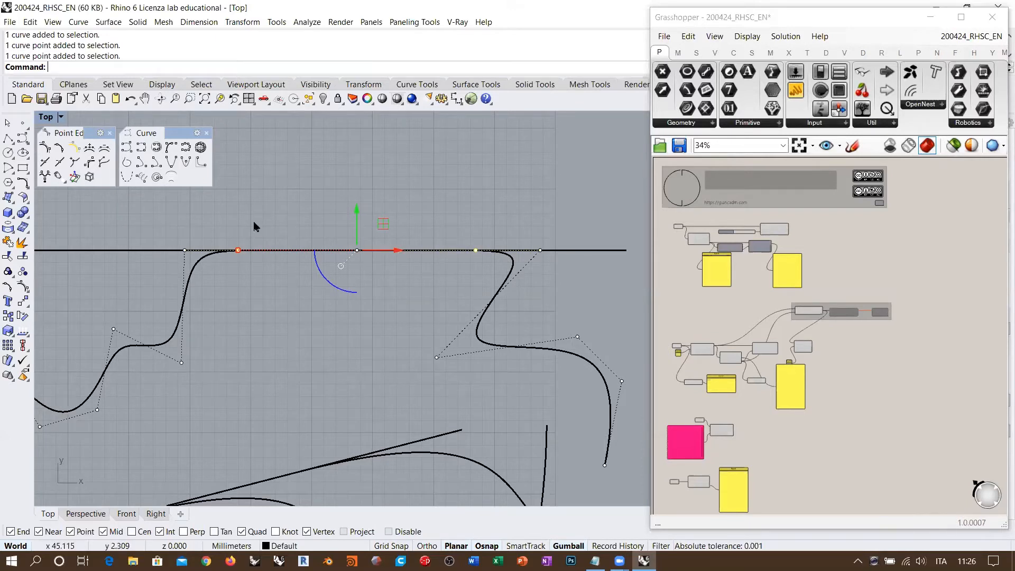
drag(217, 239, 263, 290)
drag(279, 252, 229, 254)
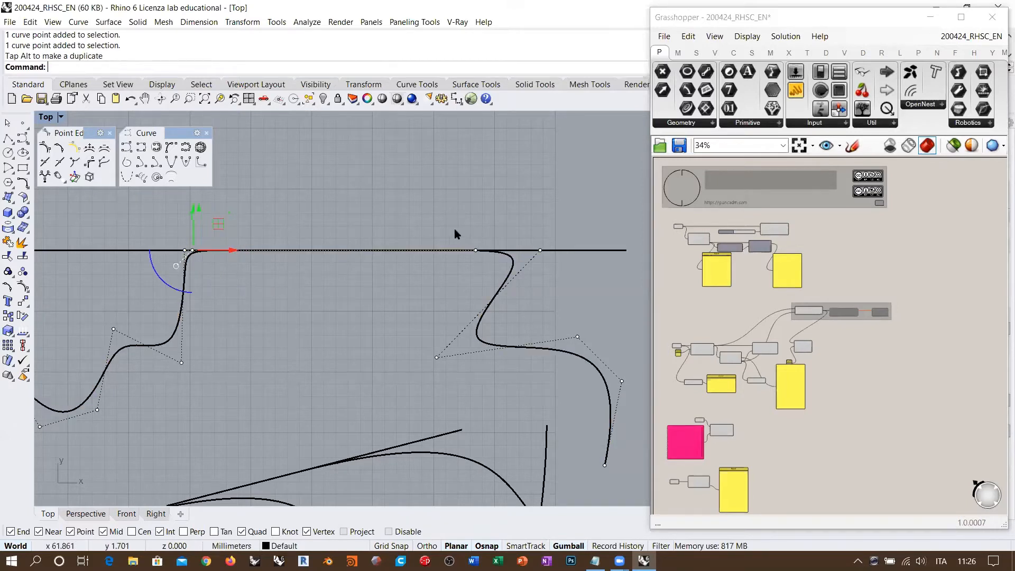
click(476, 250)
drag(505, 250, 557, 250)
key(Escape)
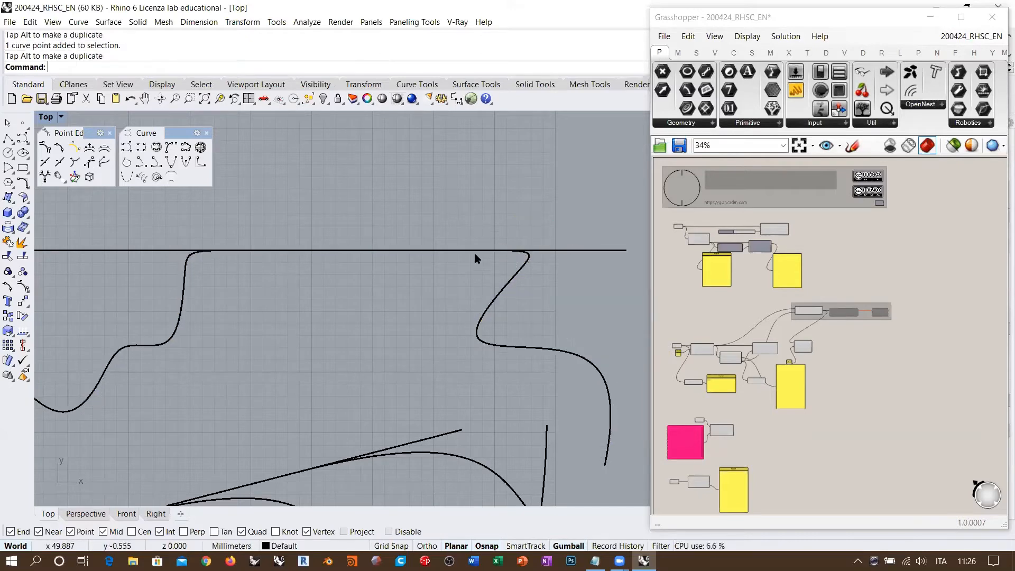
Select both inner control points on the horizontal line and scale them horizontally toward each other, then back out near the outer points.
click(193, 251)
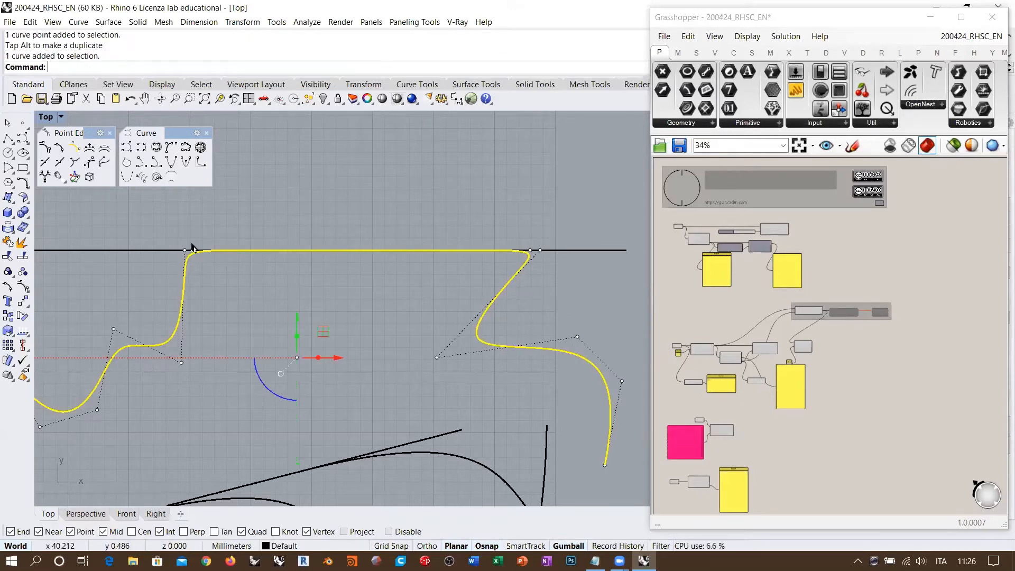
click(193, 250)
drag(506, 228, 531, 263)
drag(191, 253, 344, 261)
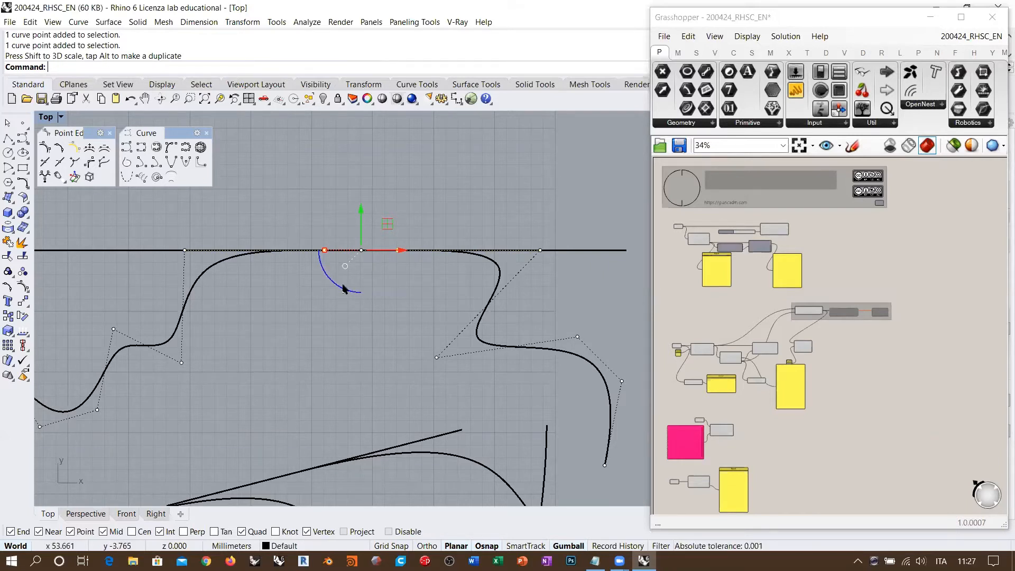
drag(324, 252, 211, 283)
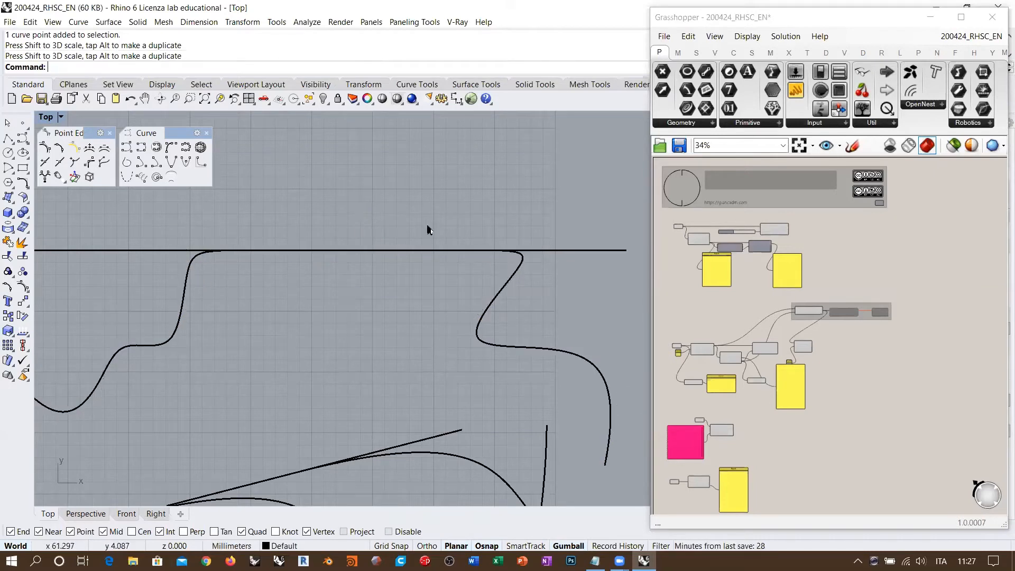
Move the whole curve off the horizontal line into the empty area below the curve with the circle, and deselect it.
click(188, 276)
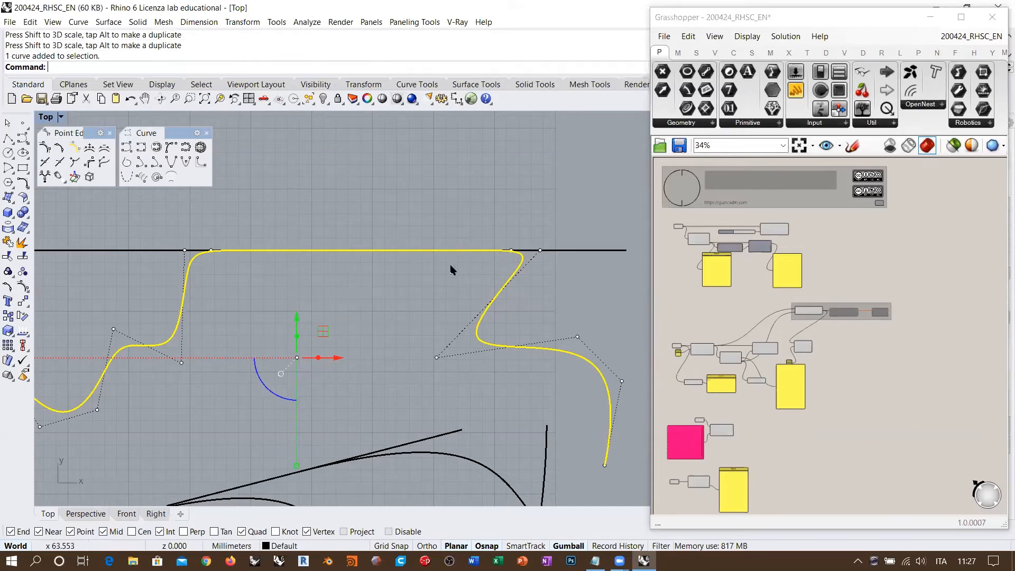
scroll(484, 270, down, 10)
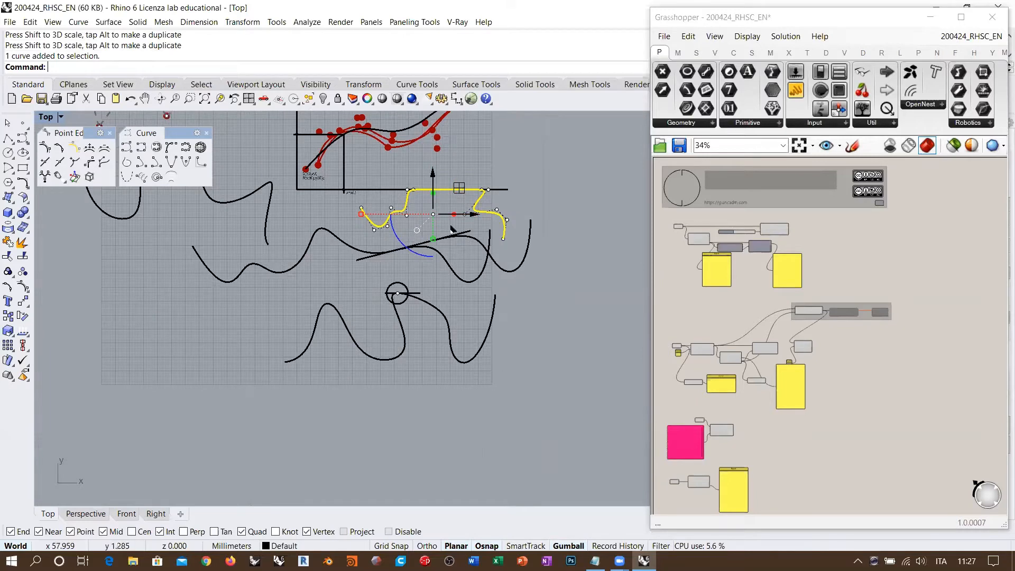
drag(458, 204, 422, 400)
key(Escape)
scroll(446, 348, up, 3)
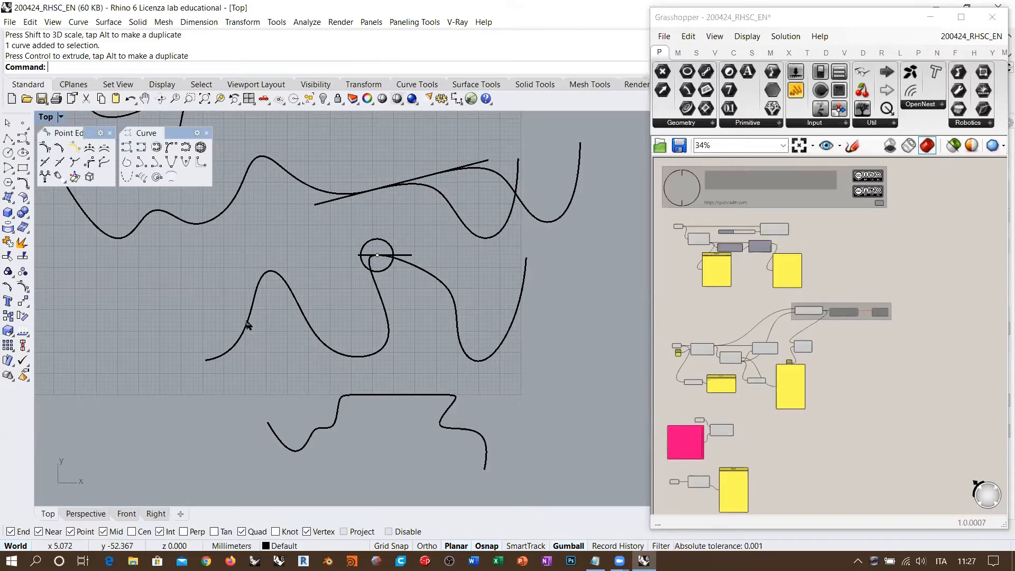
Draw a rounded rectangle with arc corners in the empty grid area to the left of the curve with the circle.
right_drag(248, 325, 496, 300)
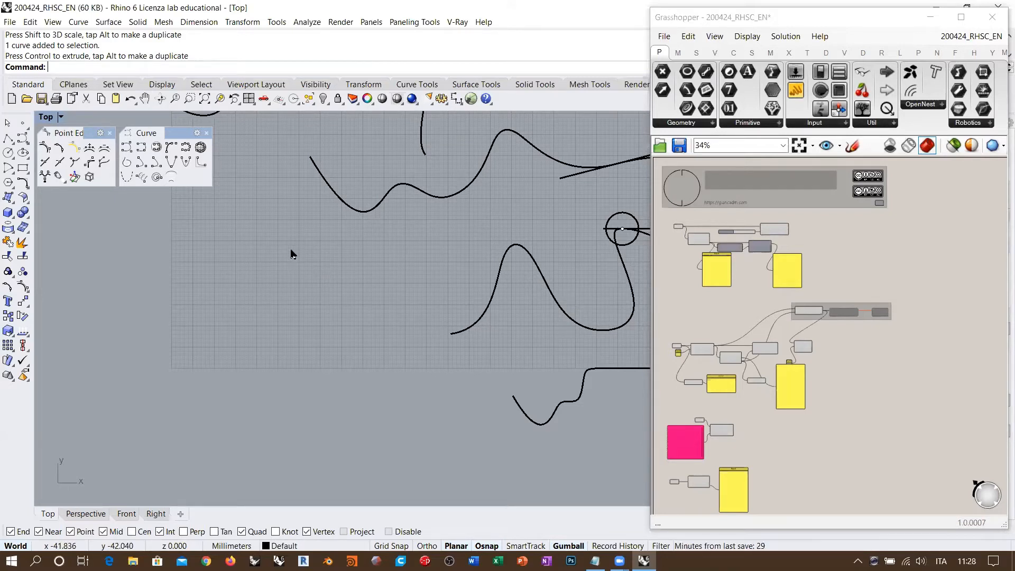
click(23, 168)
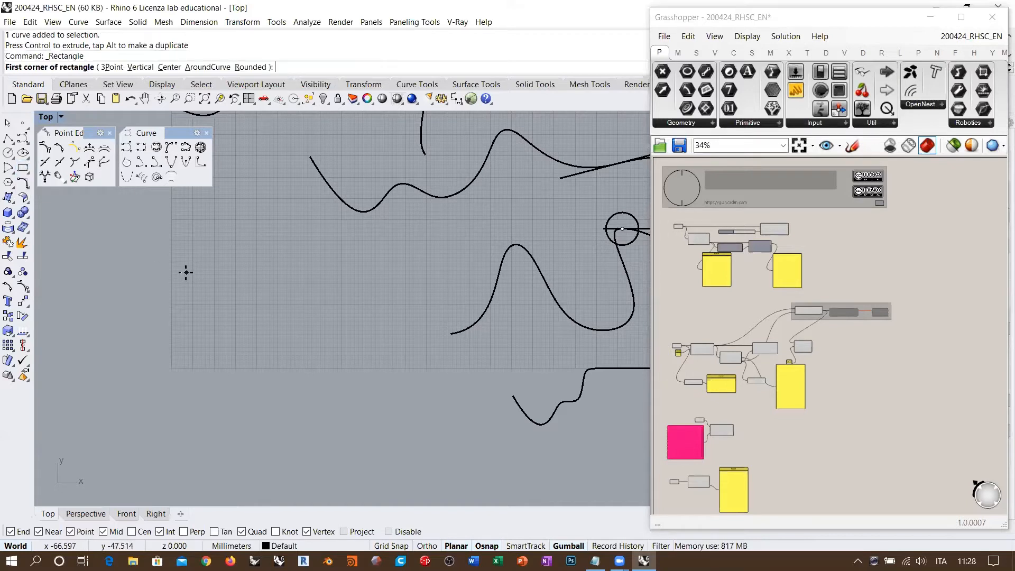
click(252, 67)
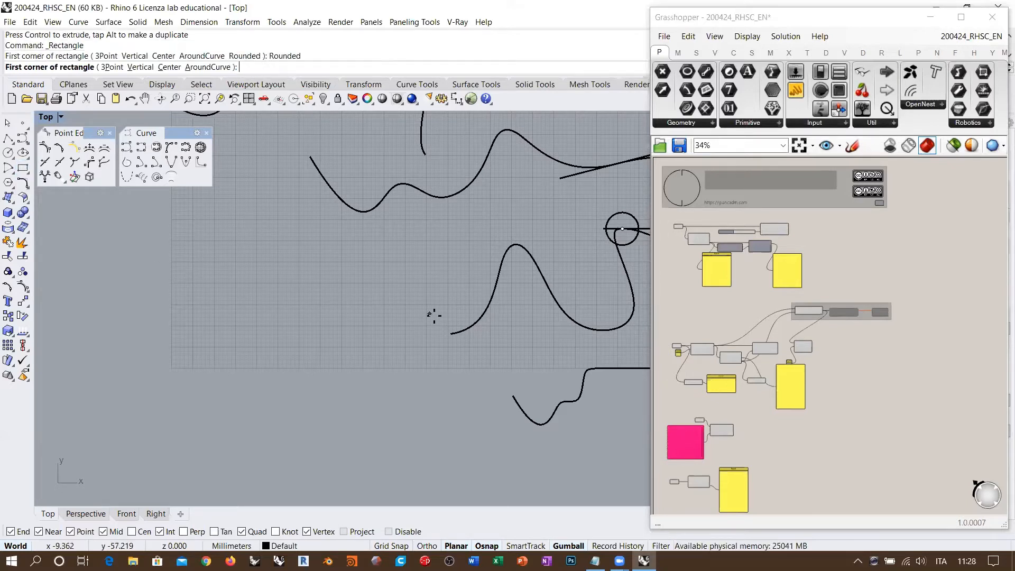
click(189, 350)
click(385, 224)
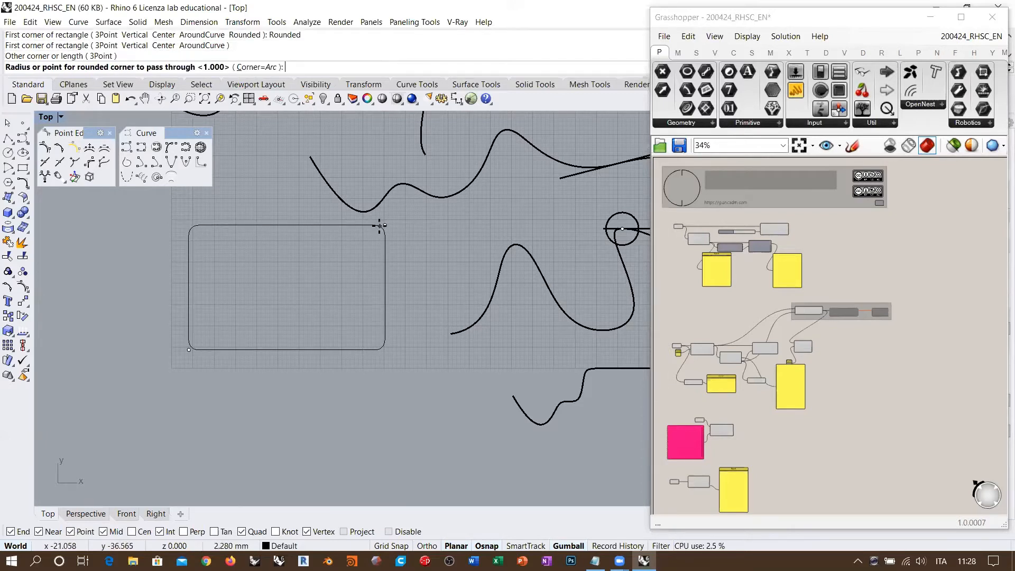
click(377, 227)
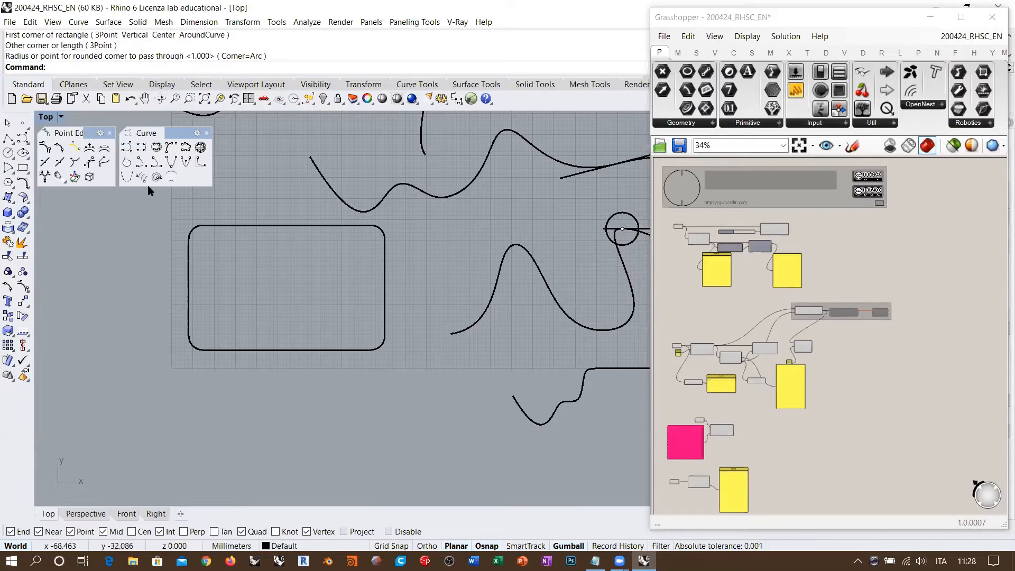
Draw a plain sharp-cornered rectangle in the empty area below the rounded rectangle.
click(23, 167)
click(188, 402)
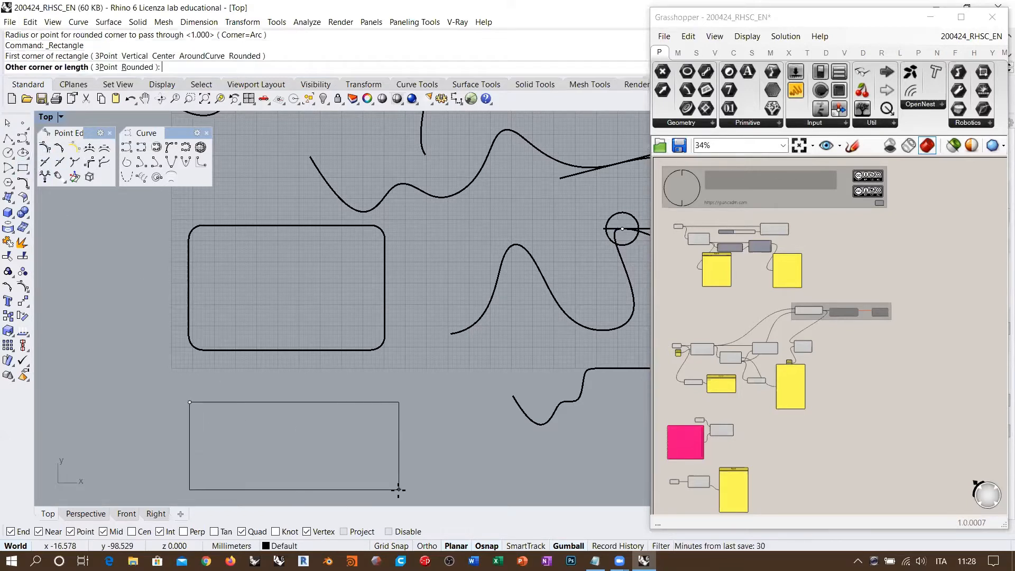
click(399, 491)
Fillet all corners of the plain rectangle with a radius of 2 using Fillet Corners.
right_drag(329, 413, 315, 281)
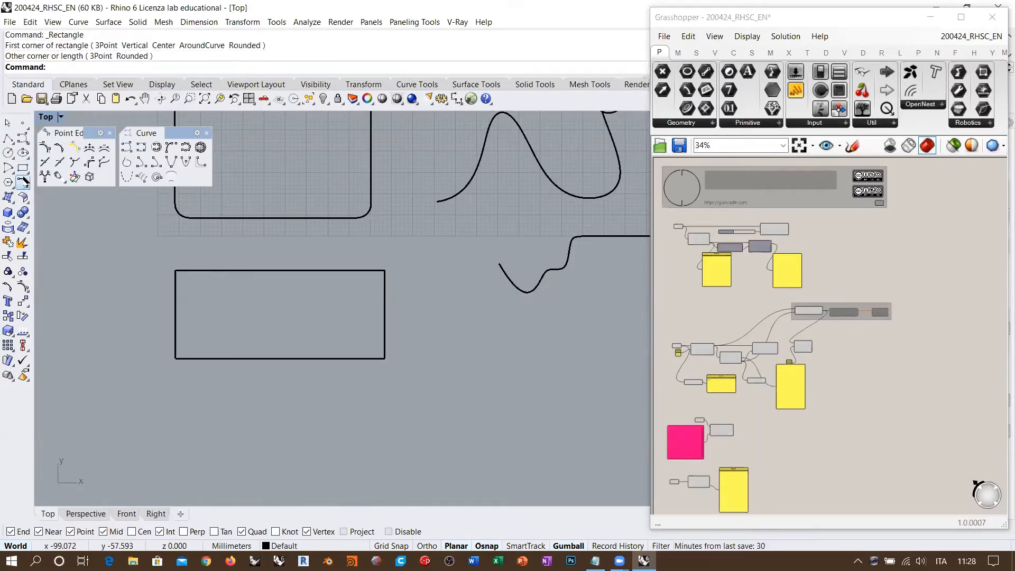
click(24, 182)
drag(48, 180, 55, 212)
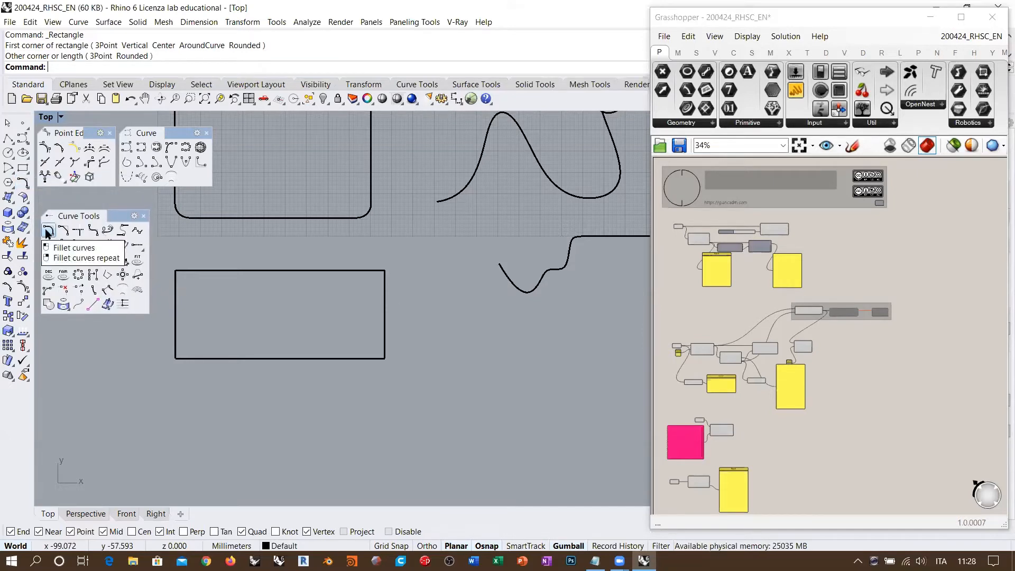
click(94, 231)
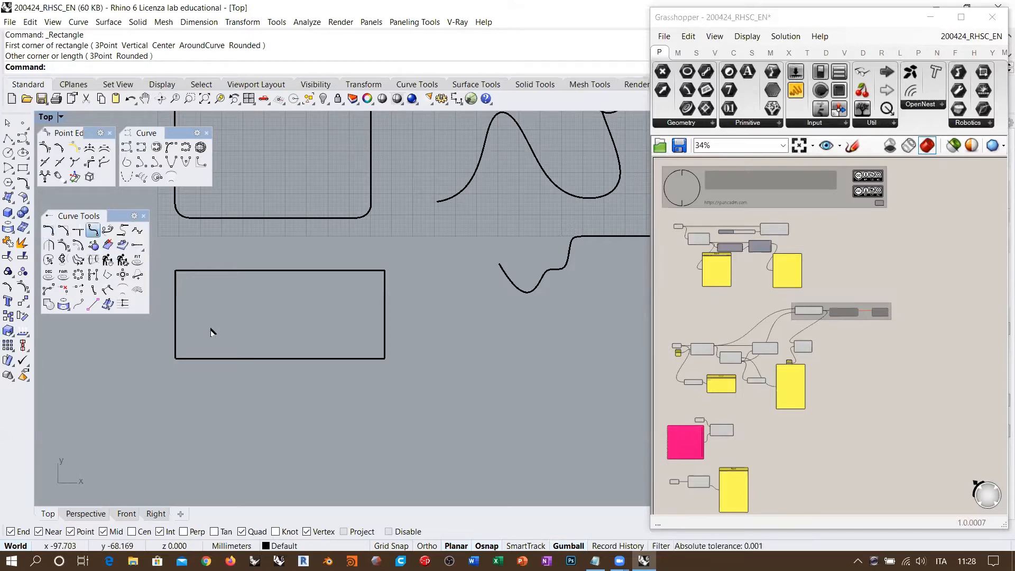
click(220, 271)
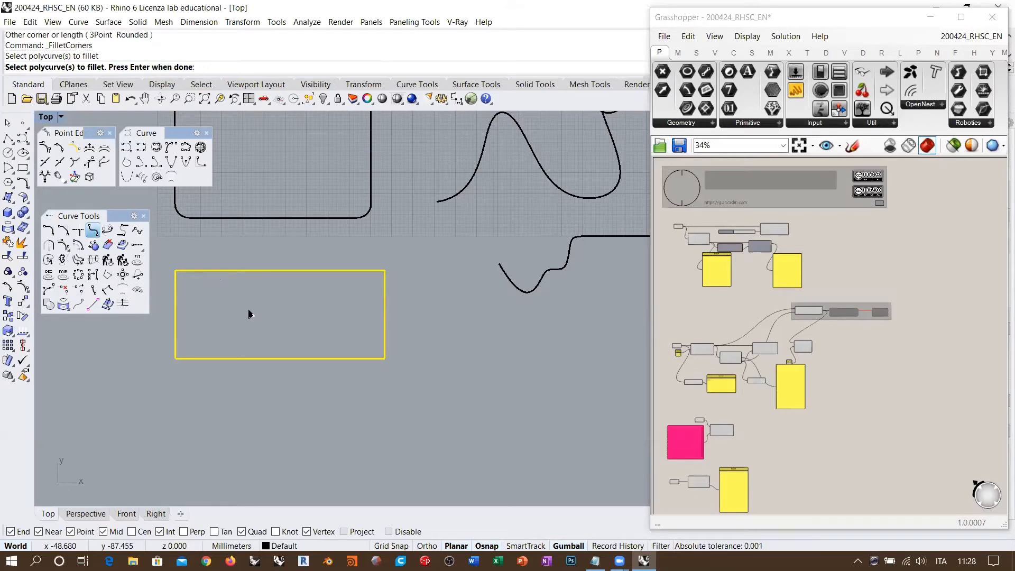
key(Return)
text(2)
key(Return)
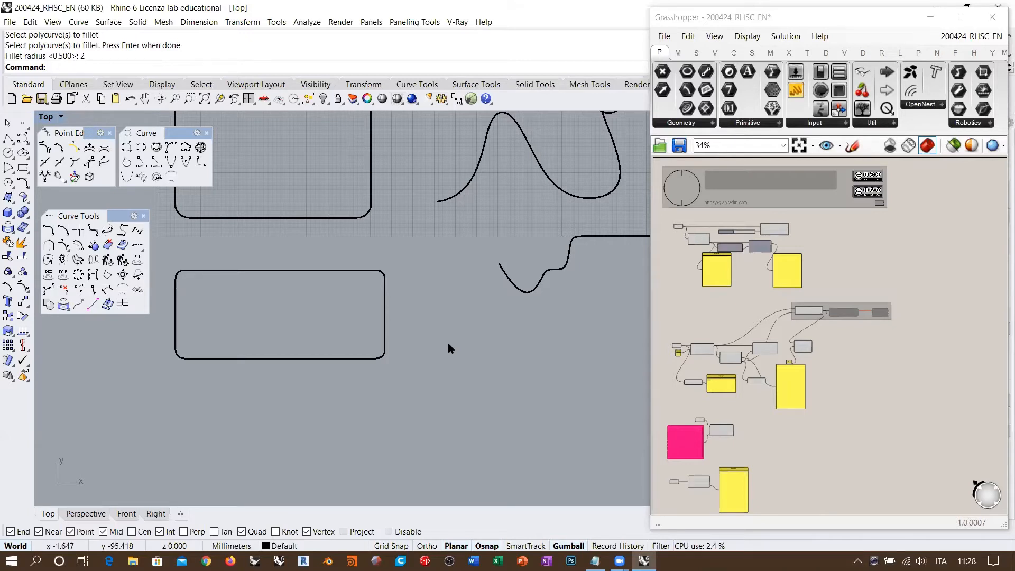
Draw another sharp-cornered rectangle below and to the right of the filleted one, under the wavy curve.
right_drag(389, 344, 321, 260)
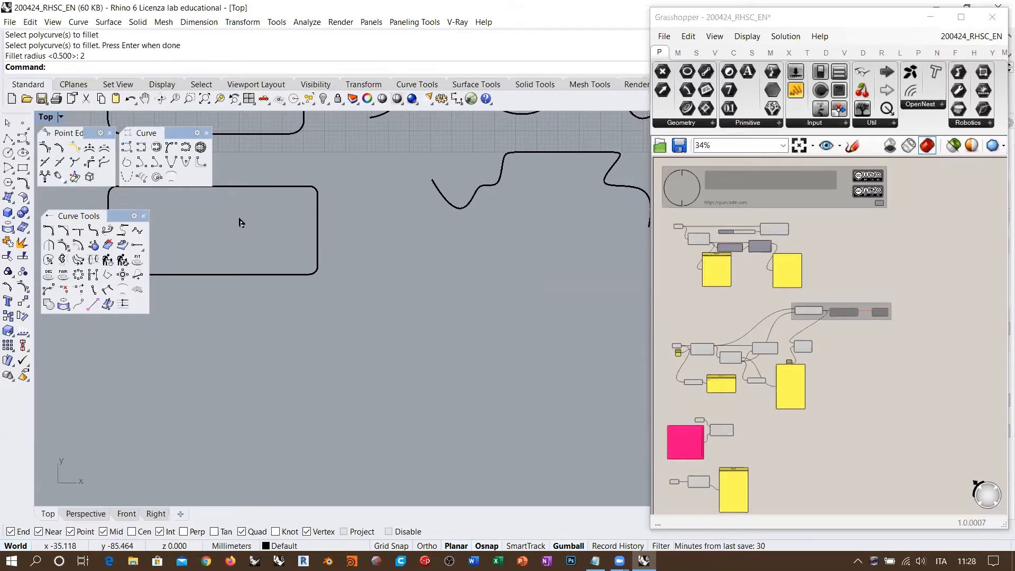
click(22, 168)
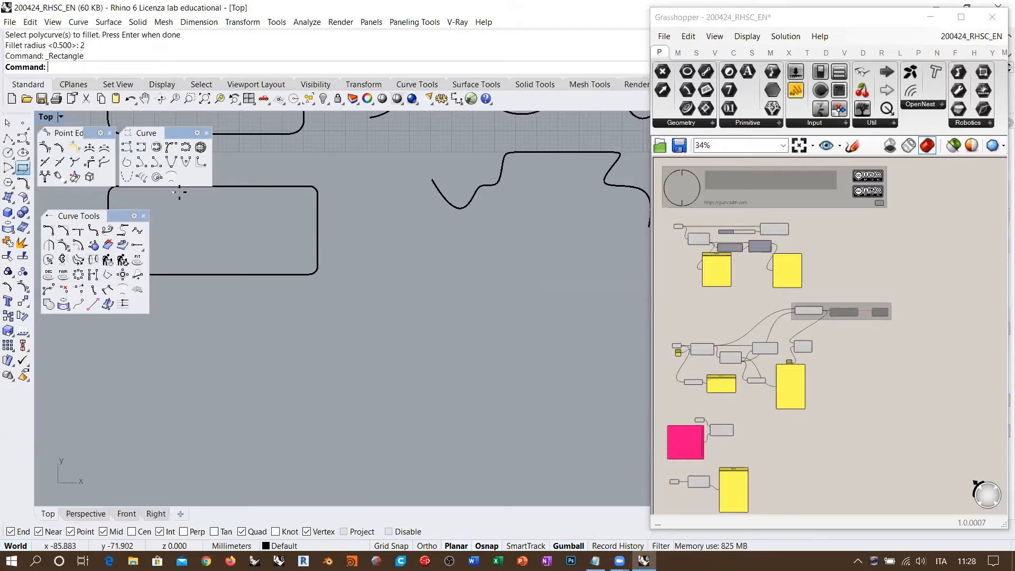
click(357, 383)
click(578, 258)
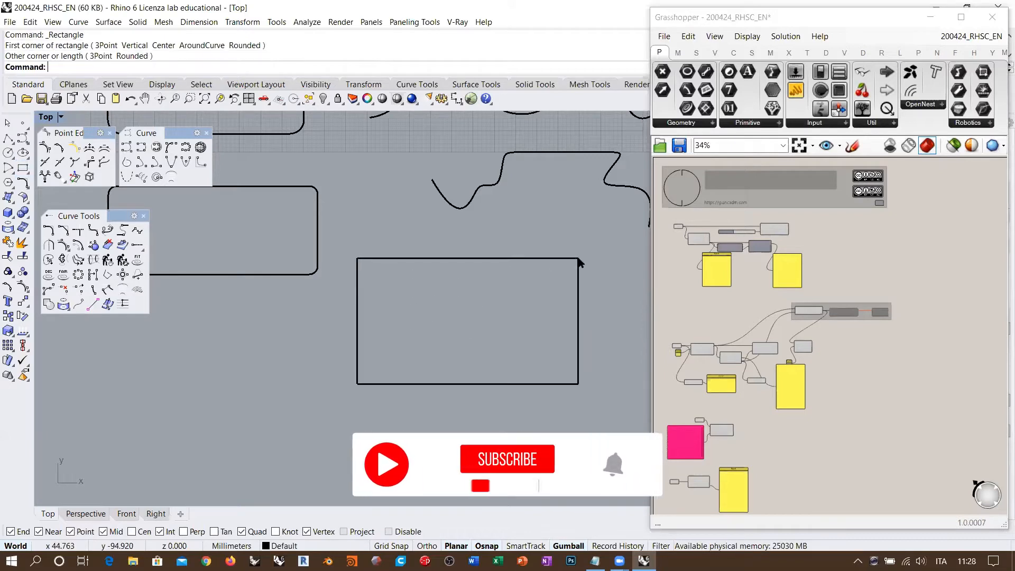
Start a degree 3 control point curve along the new rectangle's bottom and right edges, placing points near and on both right-hand corners.
scroll(515, 294, up, 2)
right_drag(515, 294, 418, 290)
scroll(445, 288, up, 2)
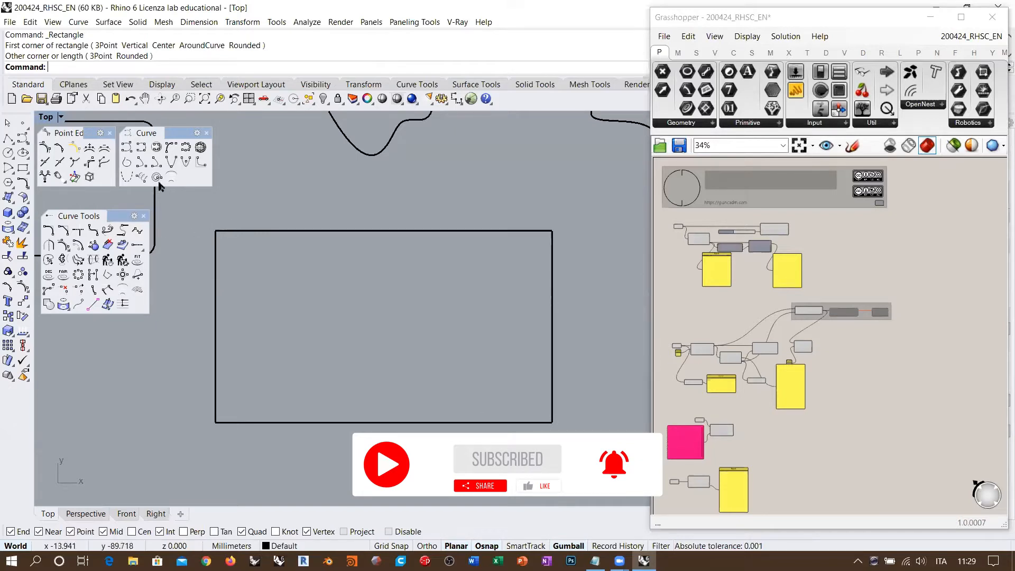
click(126, 147)
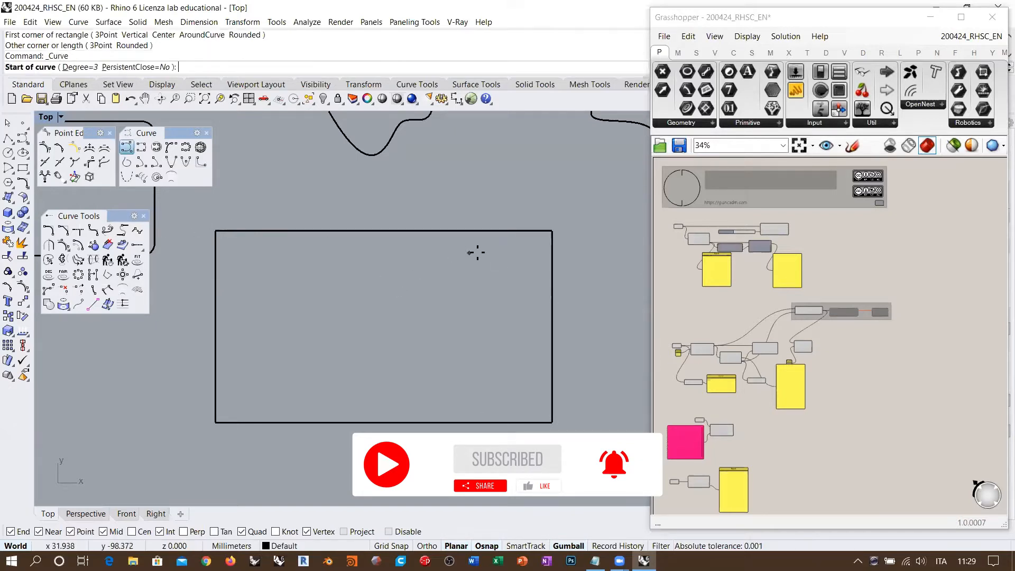
click(239, 422)
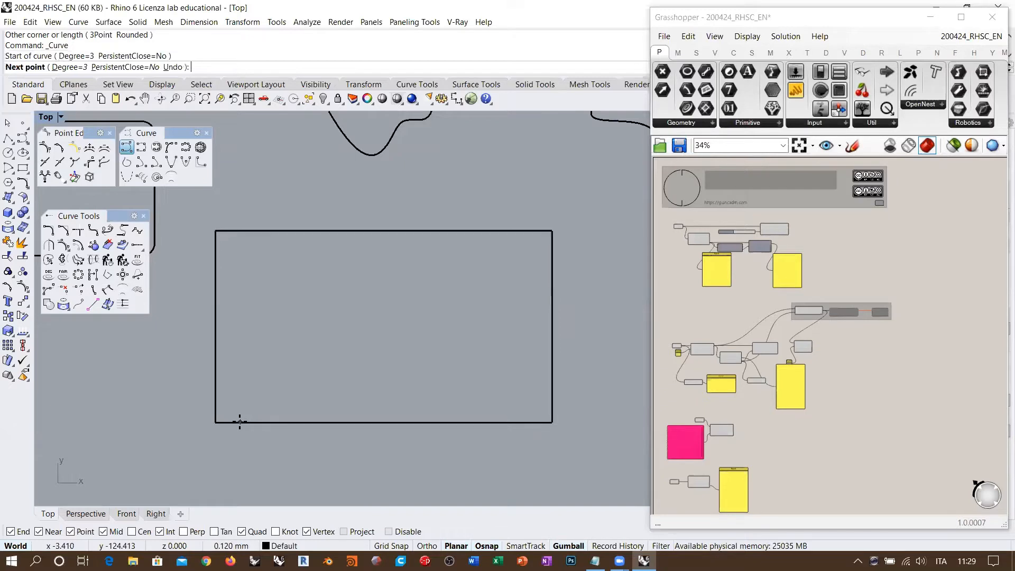
click(519, 422)
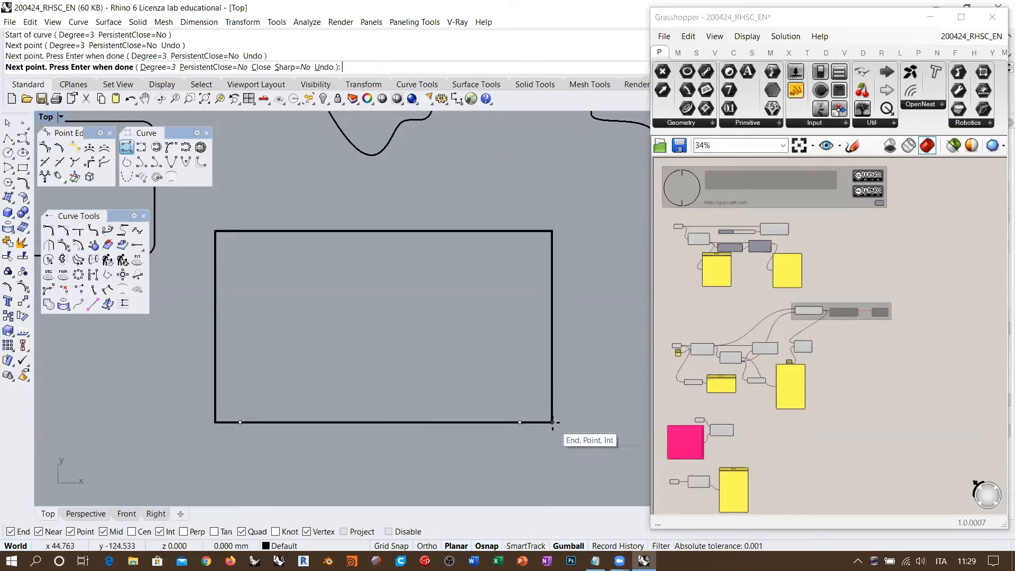
click(551, 400)
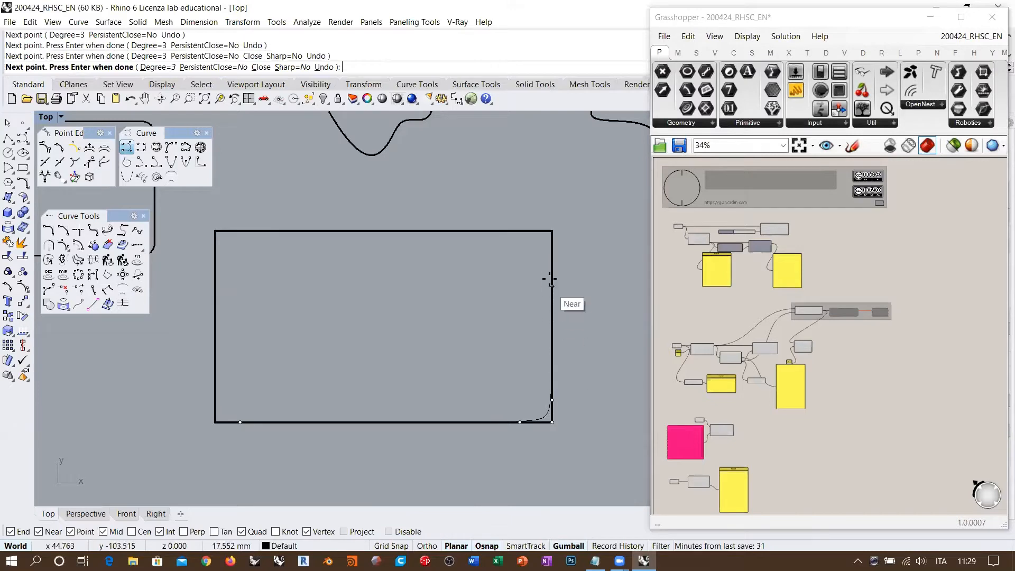
click(552, 255)
click(552, 255)
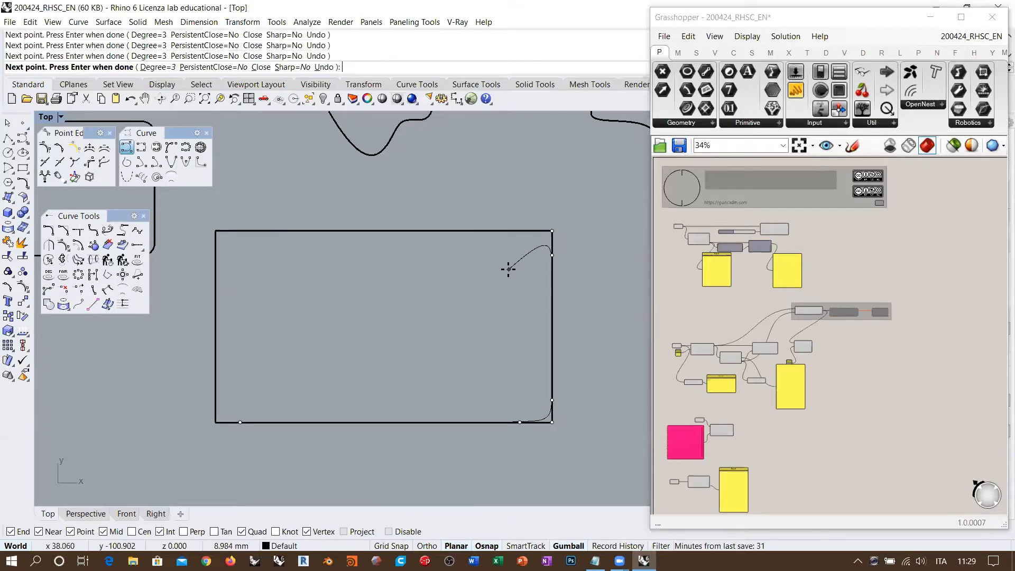
Continue the curve along the top and left edges with points around the remaining corners, and close it at its start point.
click(510, 231)
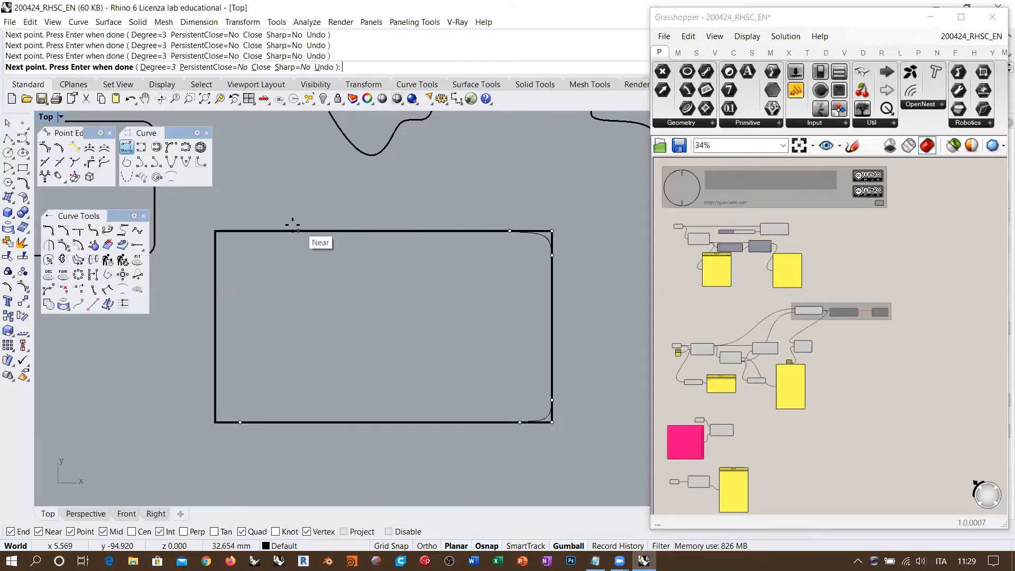
click(261, 232)
click(215, 231)
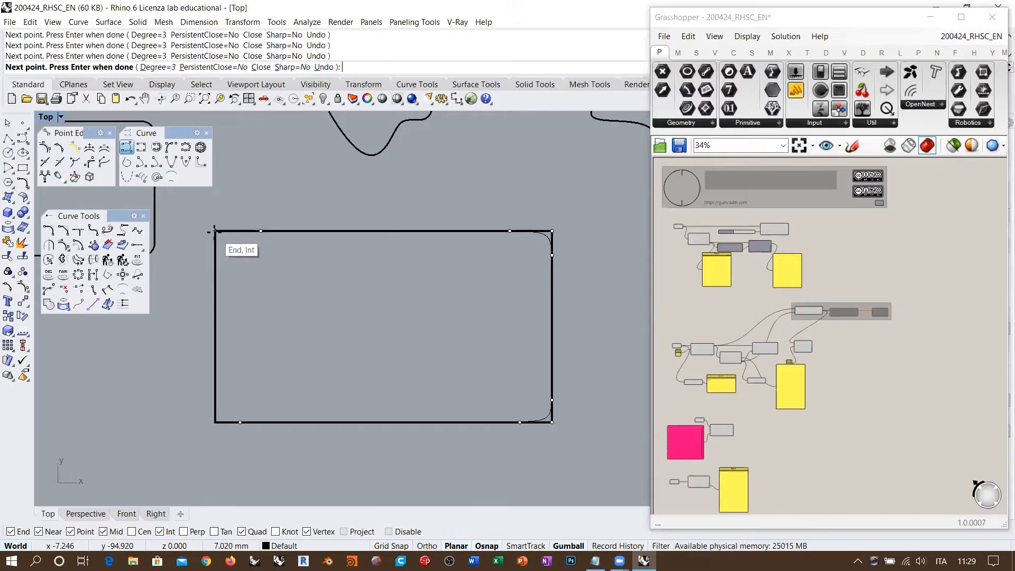
click(215, 262)
click(216, 382)
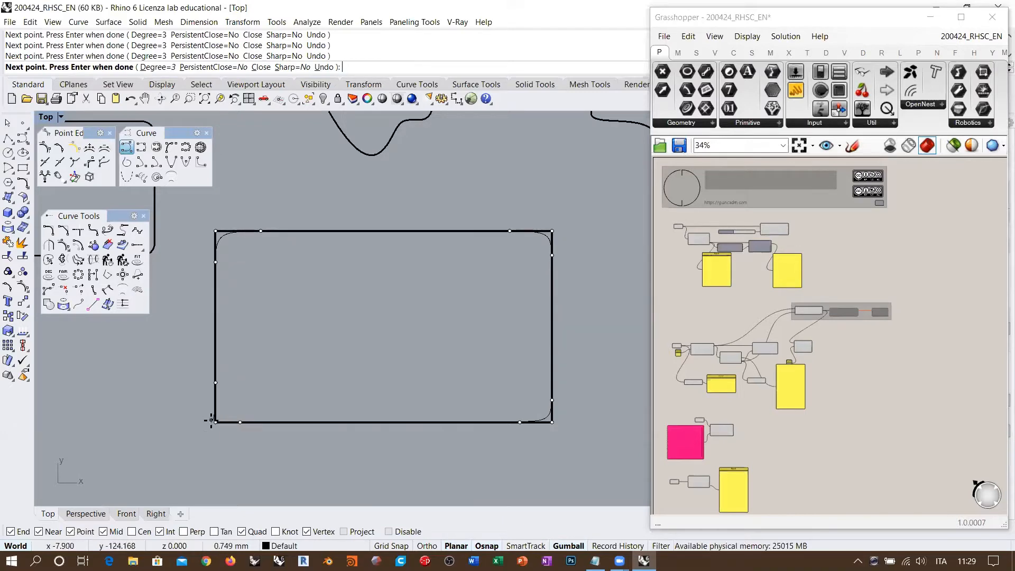
click(216, 422)
key(Return)
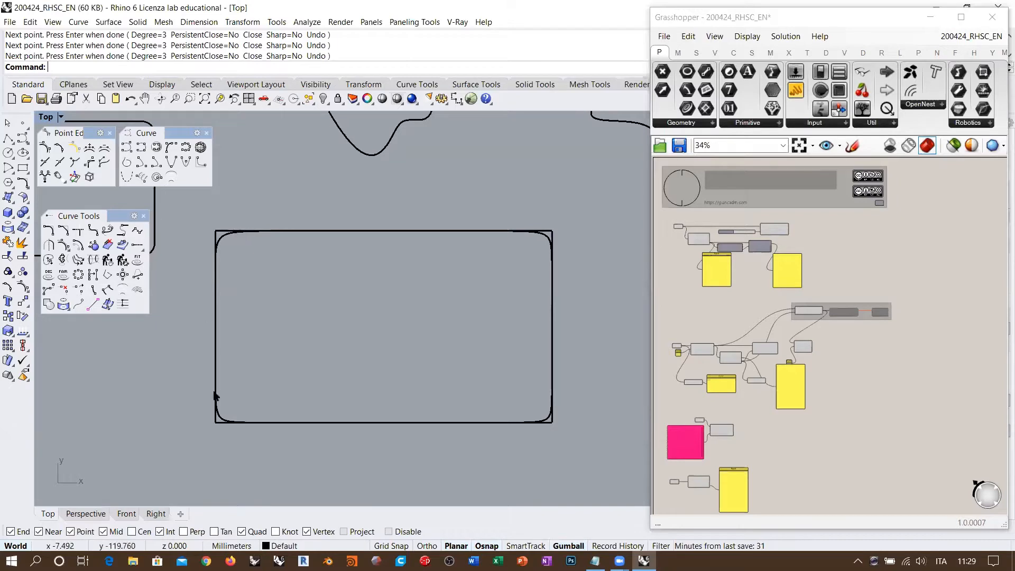
Select the closed control point curve and compare its corners with those of the two filleted rectangles.
click(543, 236)
scroll(310, 383, down, 4)
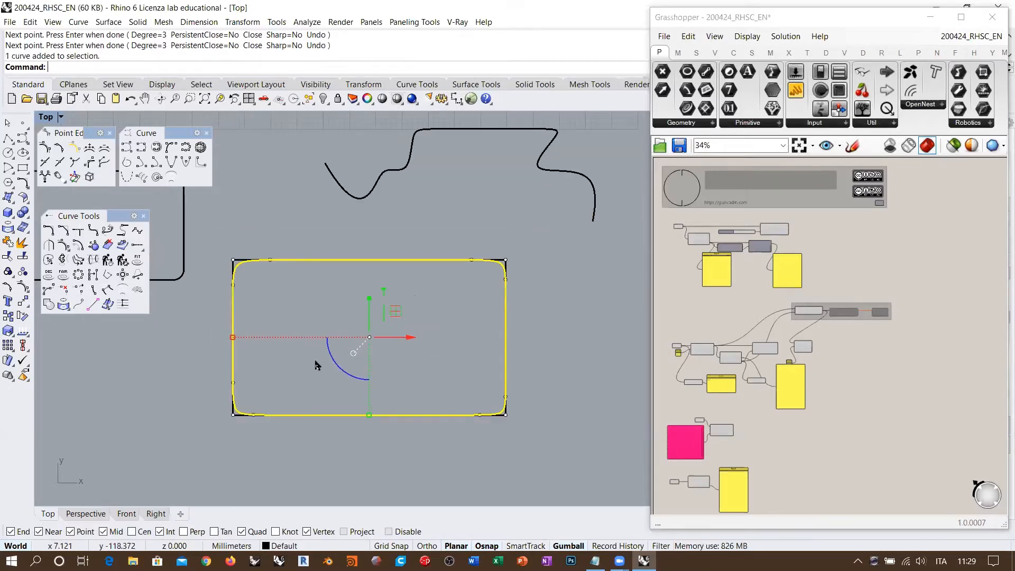
right_drag(457, 262, 616, 313)
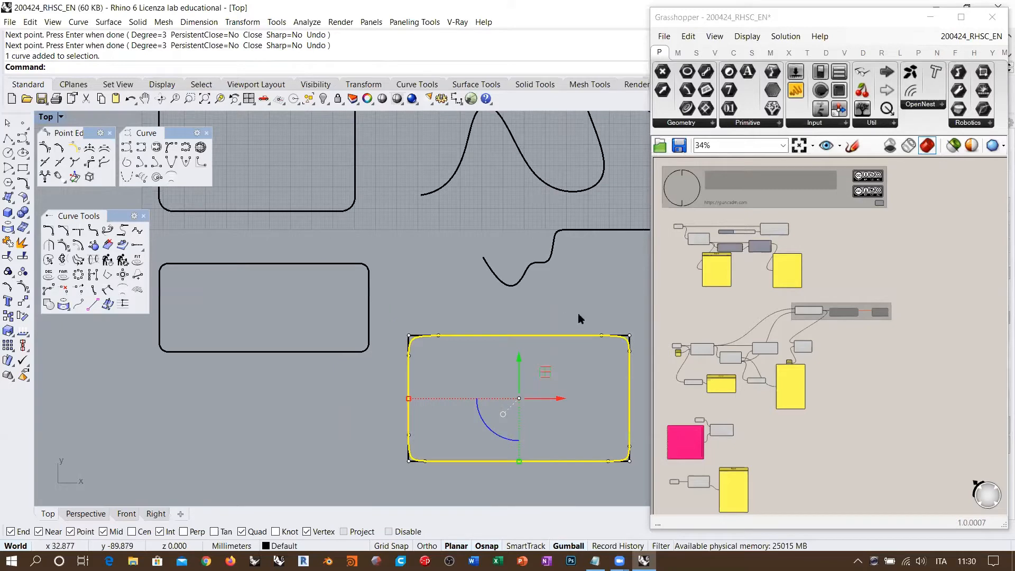
Draw a circle of about 4 mm radius centred on the sharp rectangle's upper-right corner.
right_drag(619, 363, 498, 356)
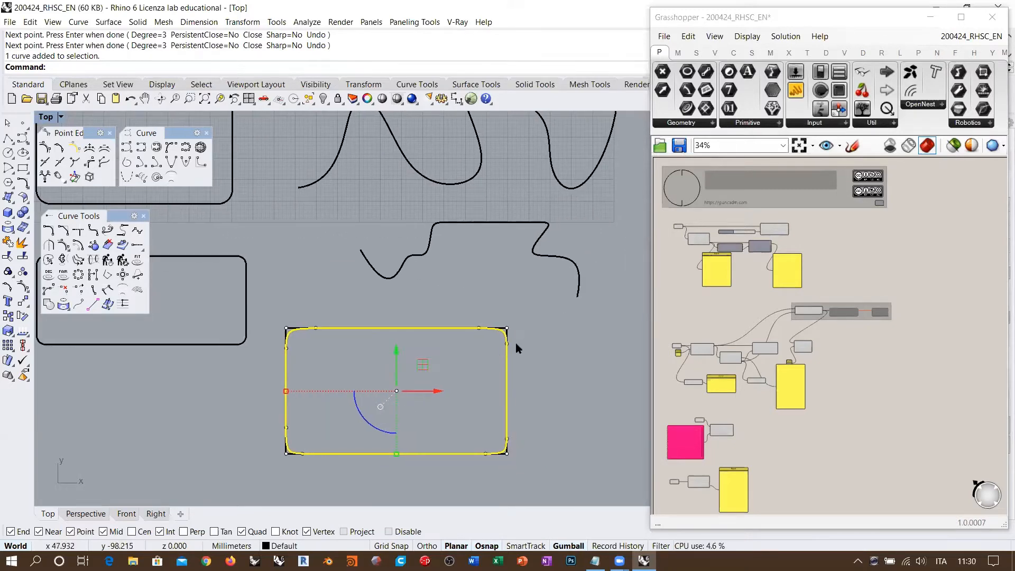
scroll(516, 341, up, 10)
click(540, 292)
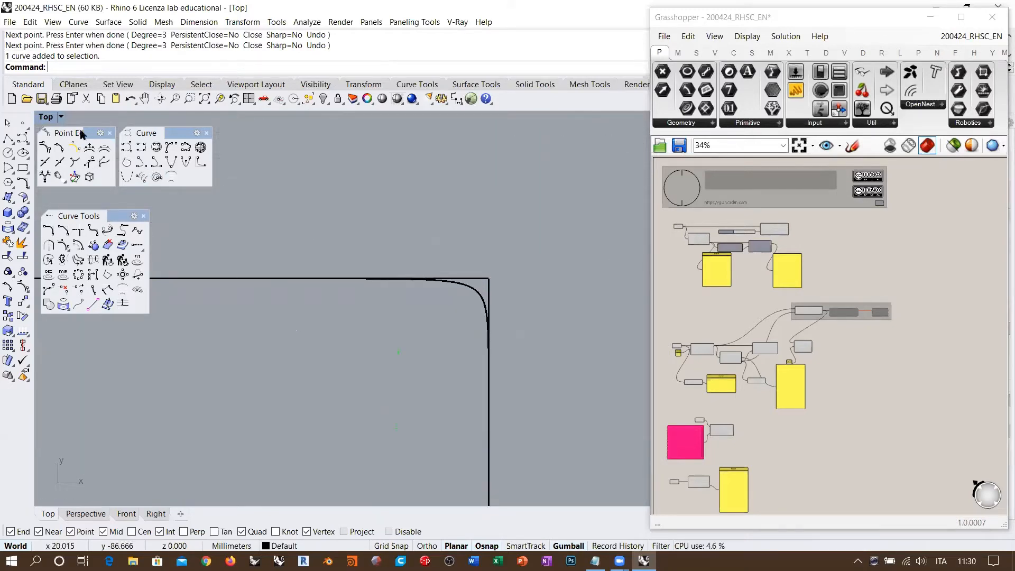
click(8, 153)
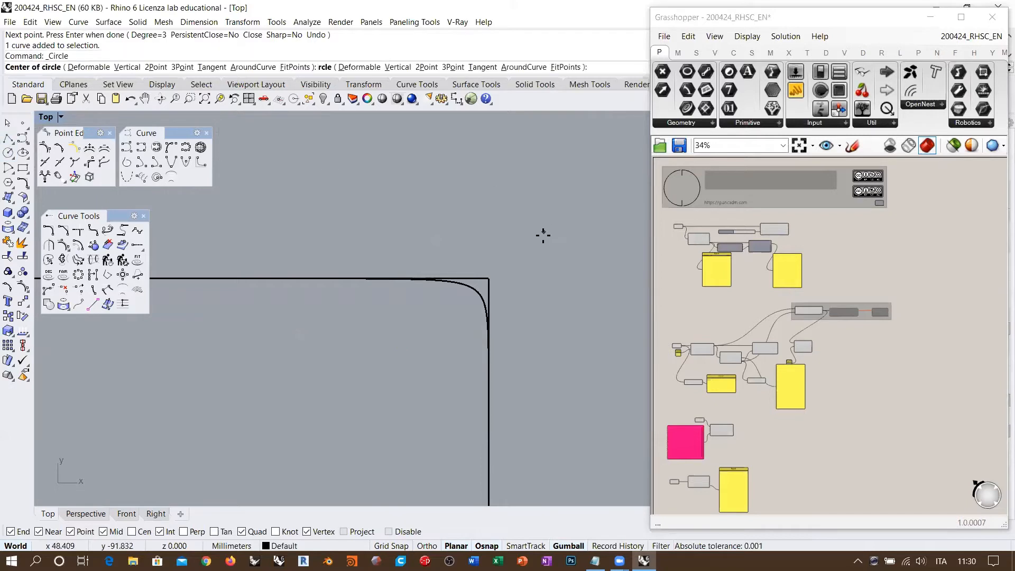
click(488, 278)
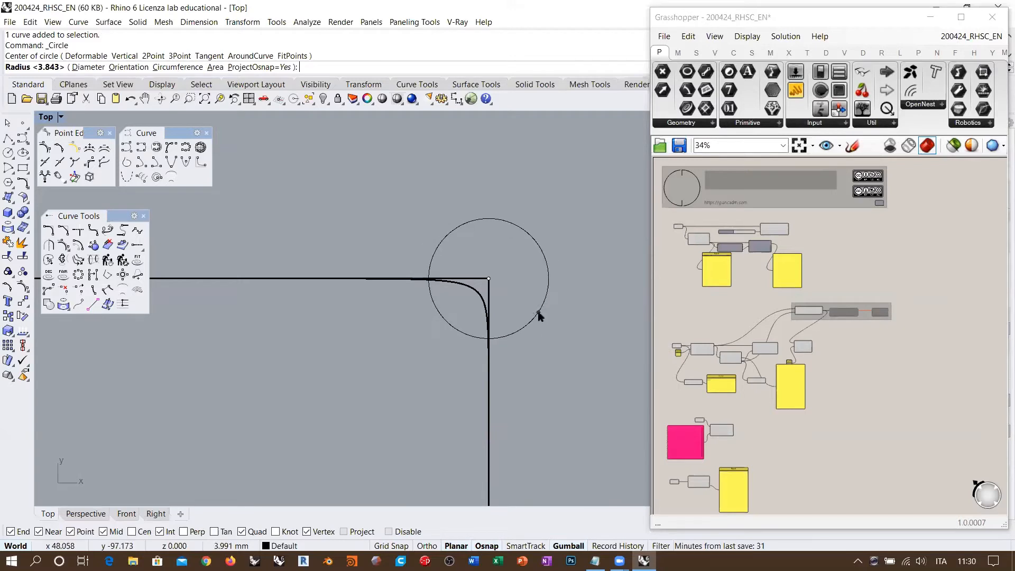
click(538, 313)
Move the smooth curve's two control points beside that corner to where the circle crosses the rectangle's top and right edges.
click(478, 300)
scroll(477, 300, up, 3)
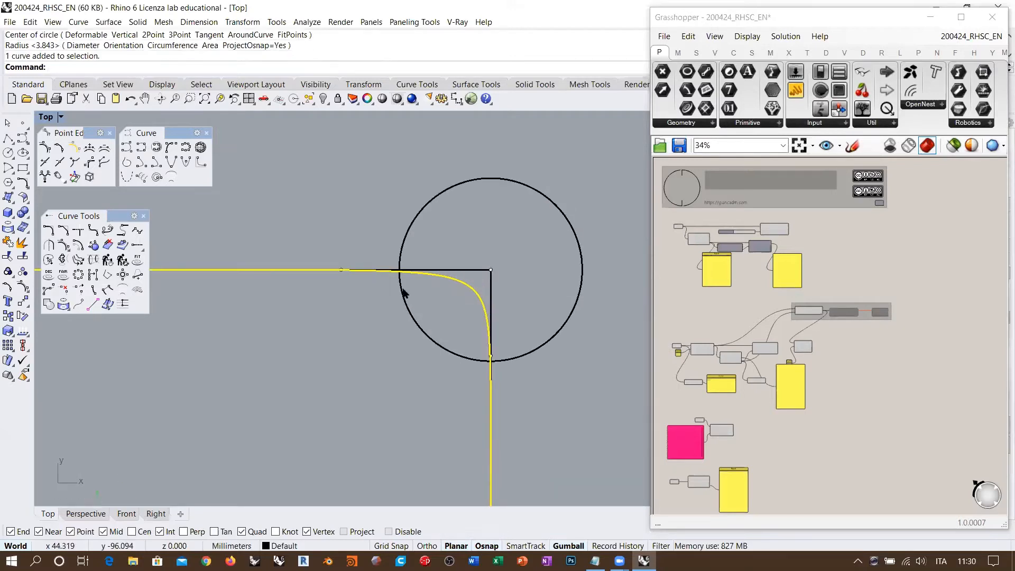
click(341, 269)
drag(340, 270, 400, 268)
click(493, 357)
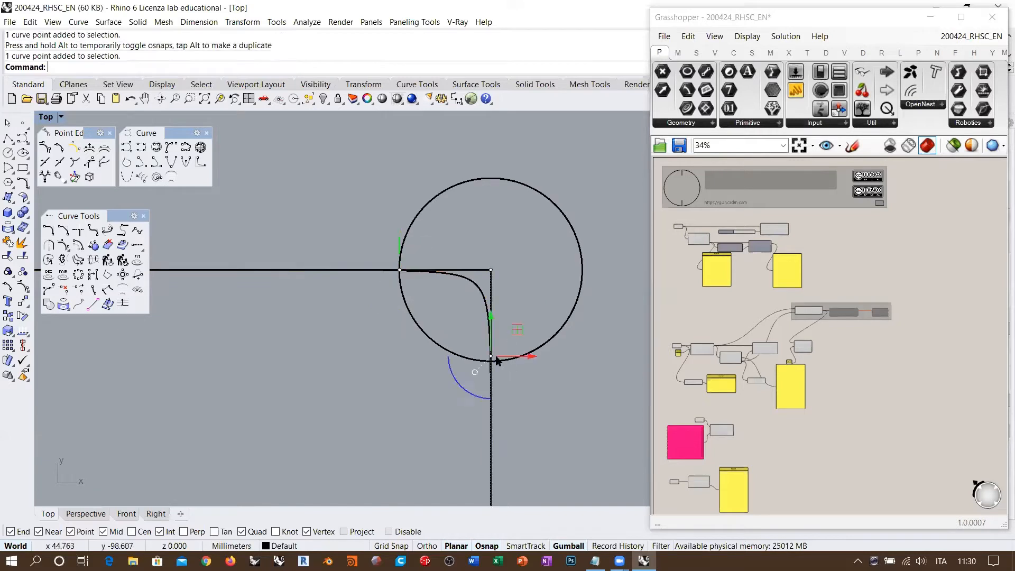
drag(496, 361, 509, 339)
scroll(502, 357, up, 3)
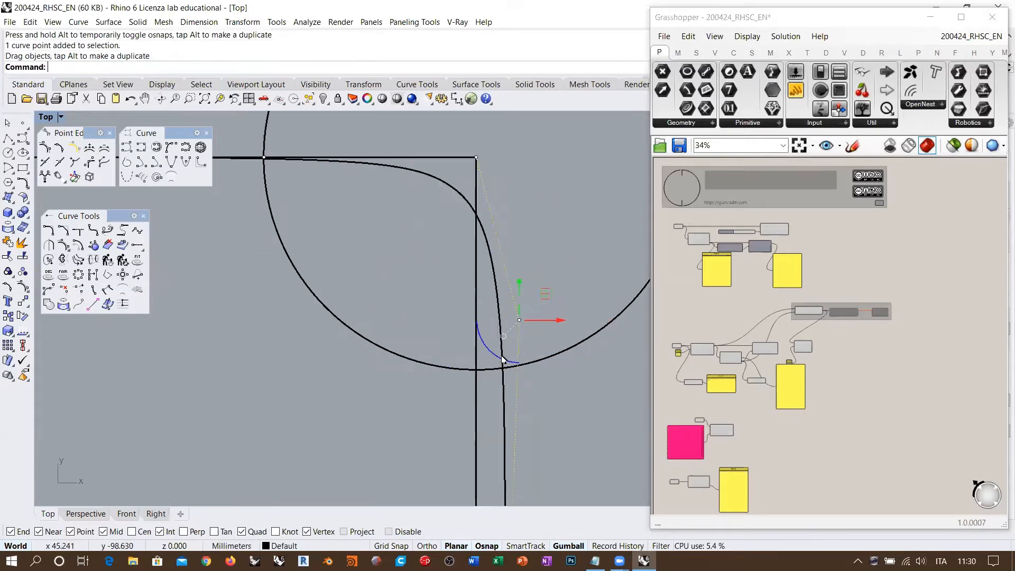
scroll(503, 360, up, 2)
drag(528, 302, 463, 377)
scroll(497, 222, down, 5)
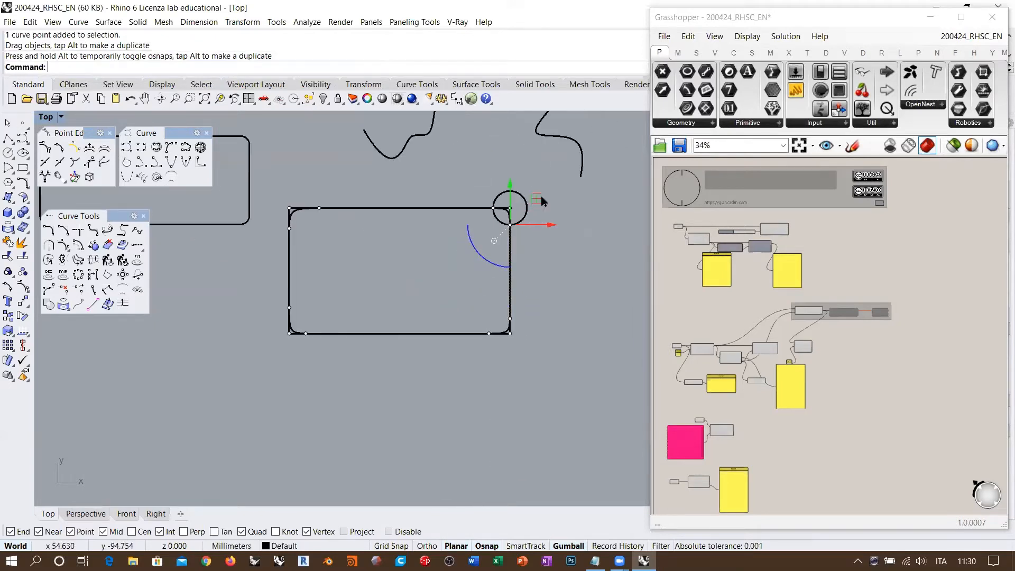
key(Escape)
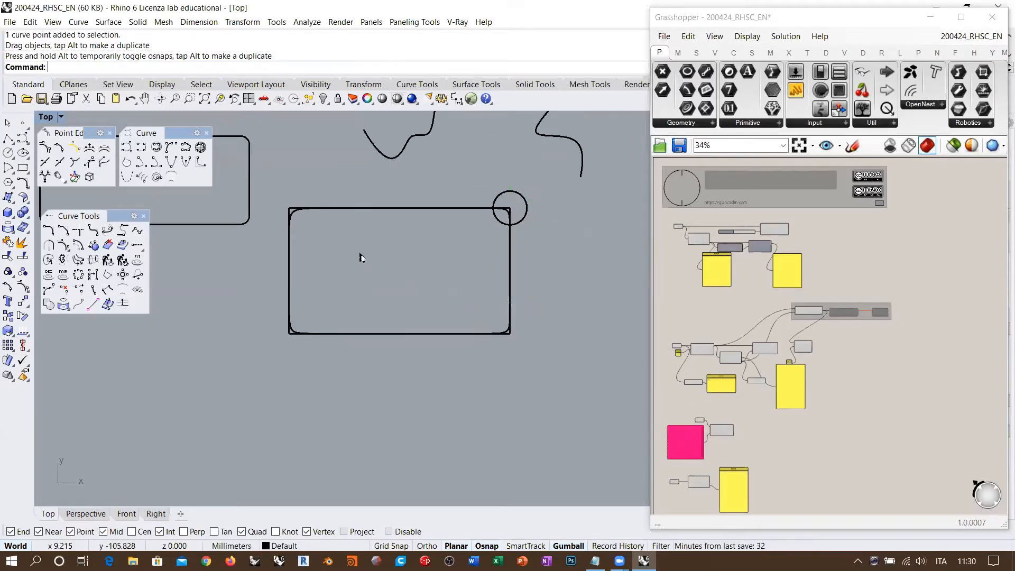
Delete the construction circle at the rectangle's corner.
scroll(509, 209, up, 3)
click(527, 206)
key(Delete)
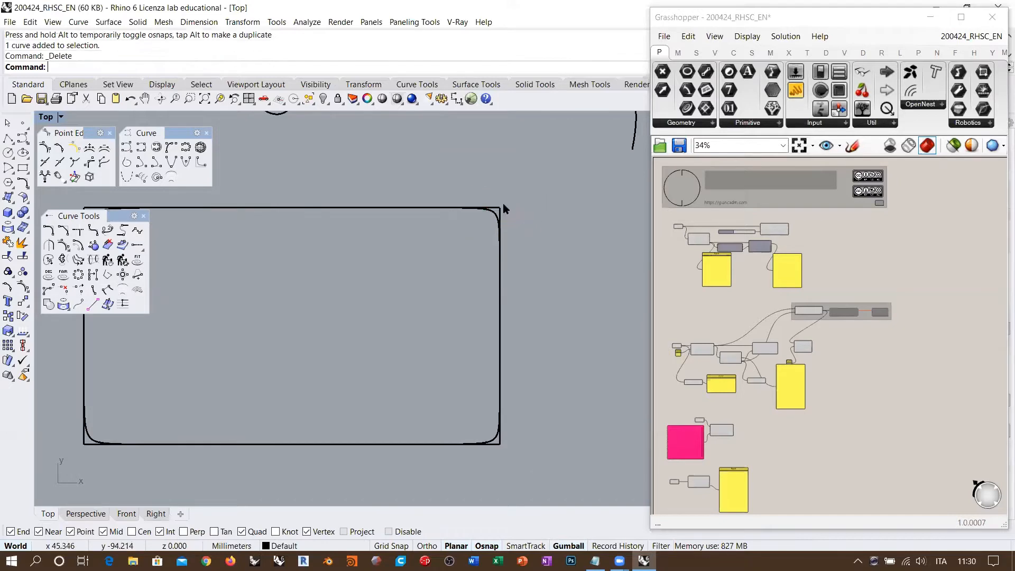
Examine the adjusted upper-right corner of the control point curve against the sharp rectangle, and show the curve's control points.
scroll(503, 203, up, 3)
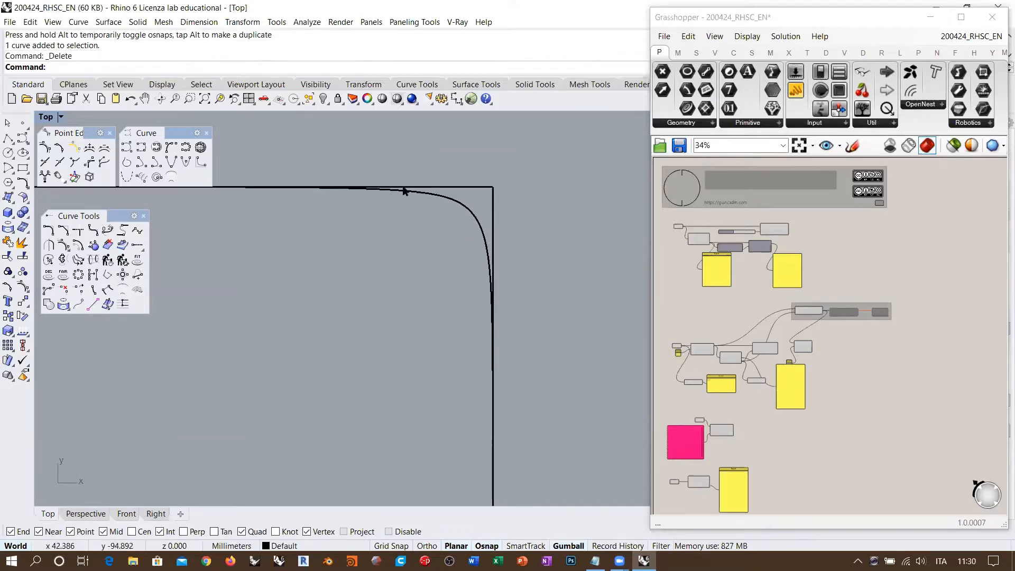
scroll(527, 224, down, 3)
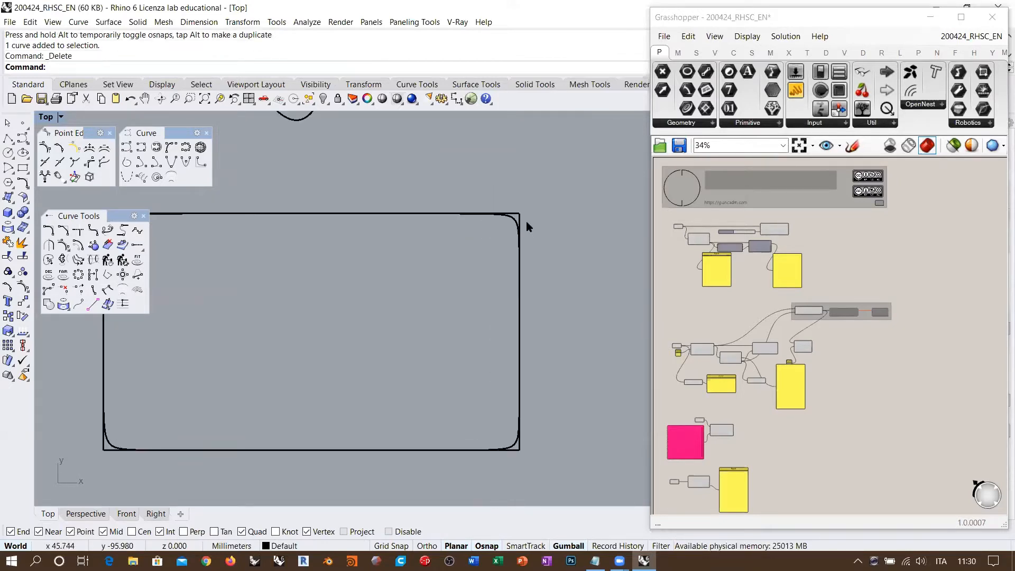
scroll(526, 221, down, 2)
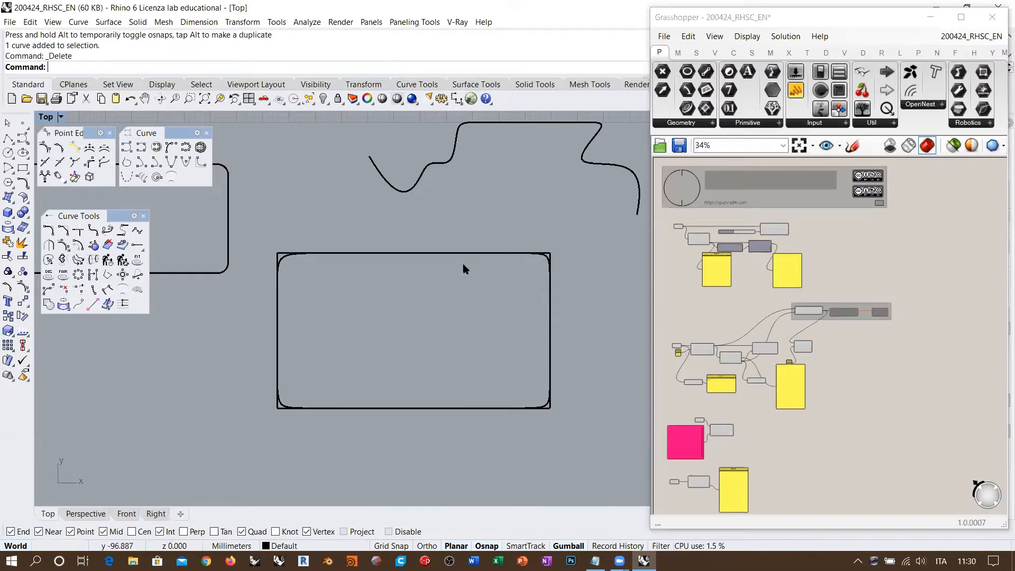
right_drag(465, 268, 398, 267)
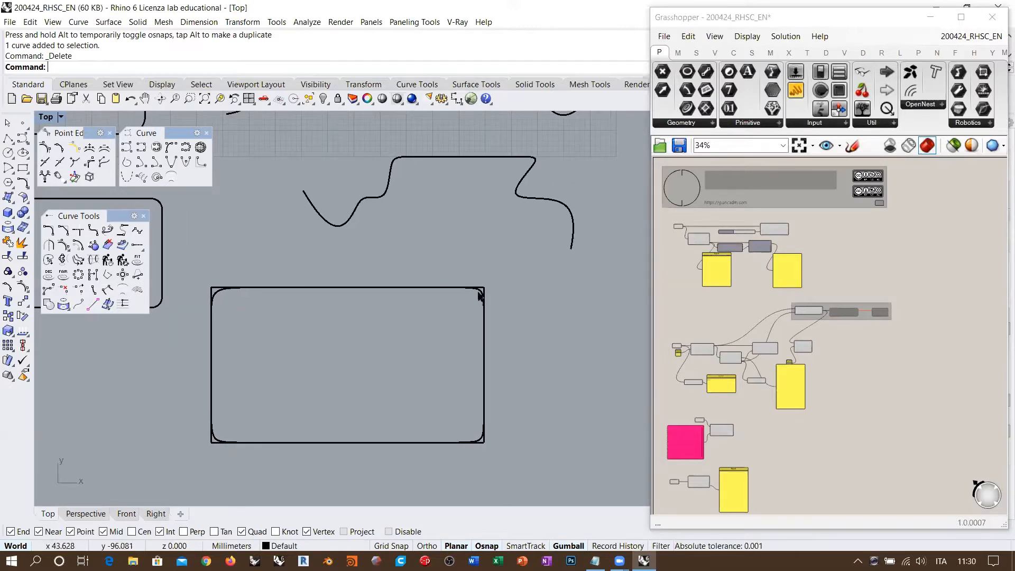
click(482, 297)
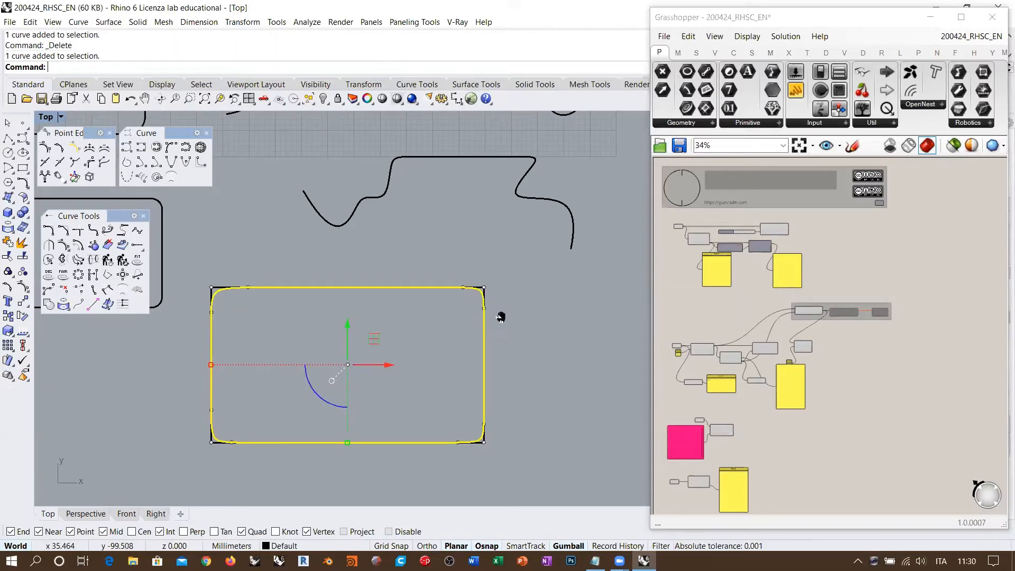
right_drag(500, 316, 587, 319)
Compare the bends of the stepped wavy curve with the arc-filleted corner of the lower filleted rectangle.
click(446, 204)
scroll(447, 203, up, 8)
click(477, 248)
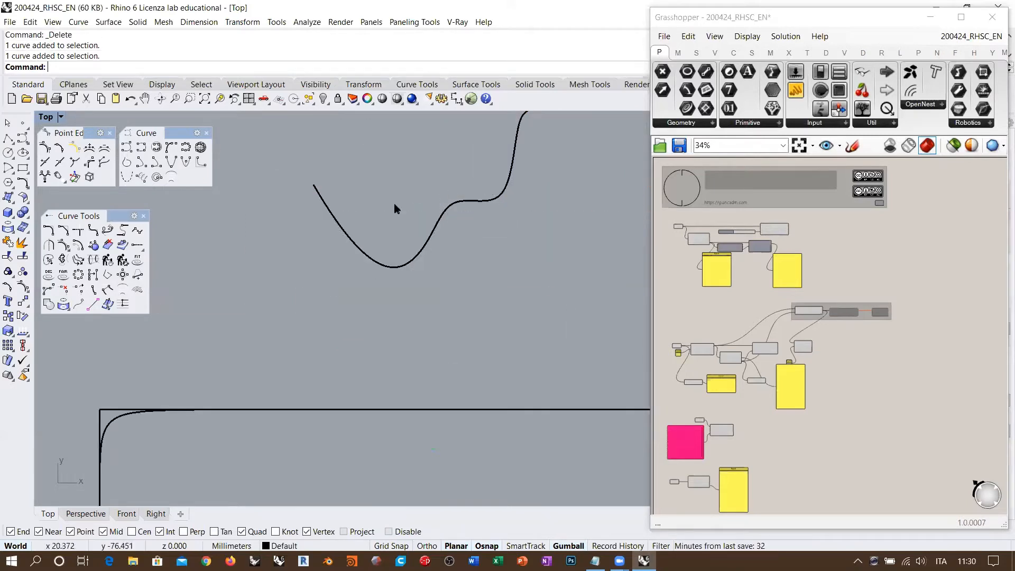
scroll(300, 290, down, 2)
right_drag(74, 316, 373, 284)
scroll(337, 239, up, 6)
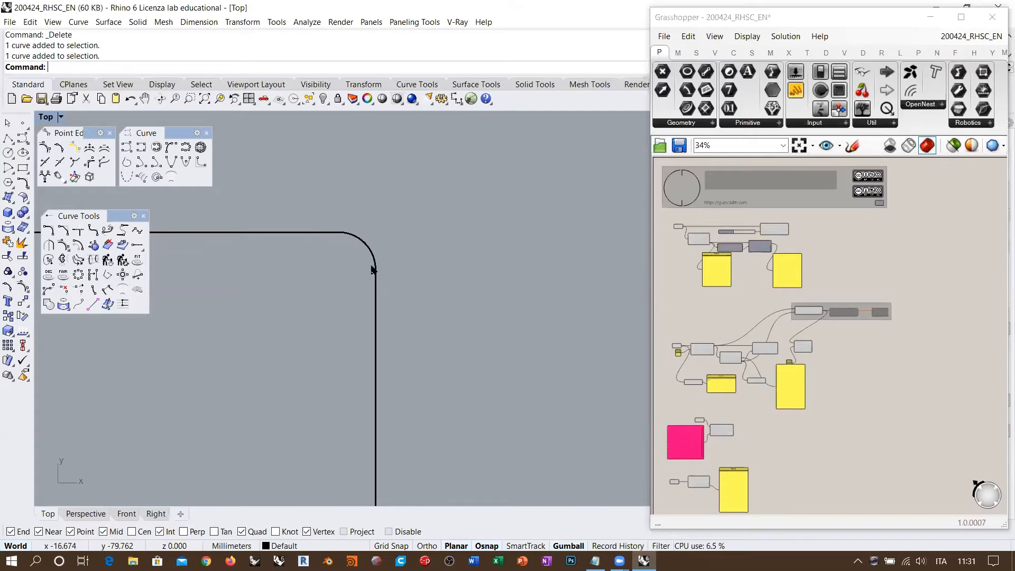
scroll(265, 269, down, 8)
mouse_move(441, 257)
right_down()
mouse_move(435, 272)
mouse_move(281, 295)
right_up()
scroll(369, 309, up, 9)
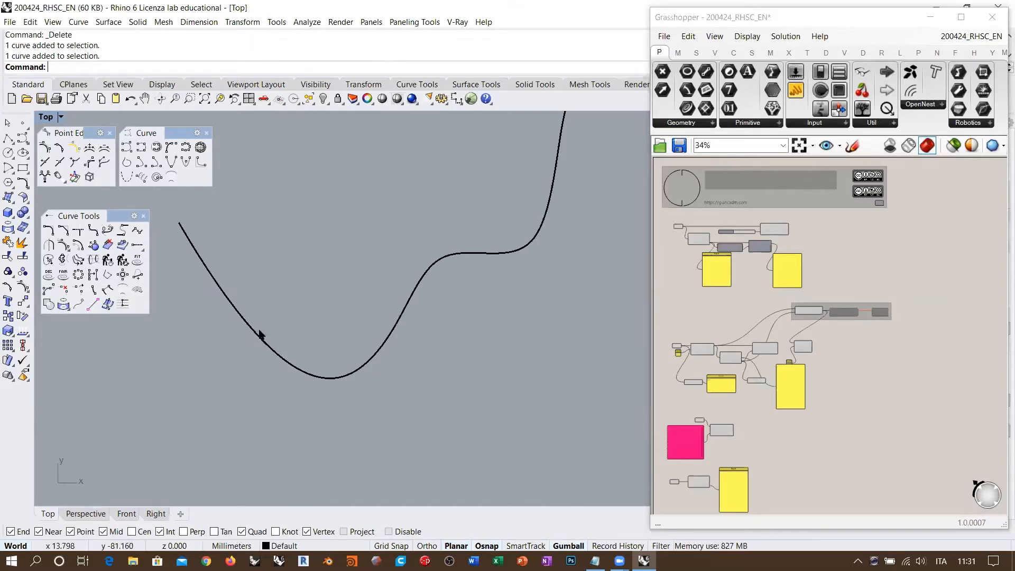
Compare the filleted rectangle's corners with those of the control point rounded rectangle, selecting each shape, and clear the selection.
scroll(456, 345, down, 12)
right_drag(211, 357, 339, 288)
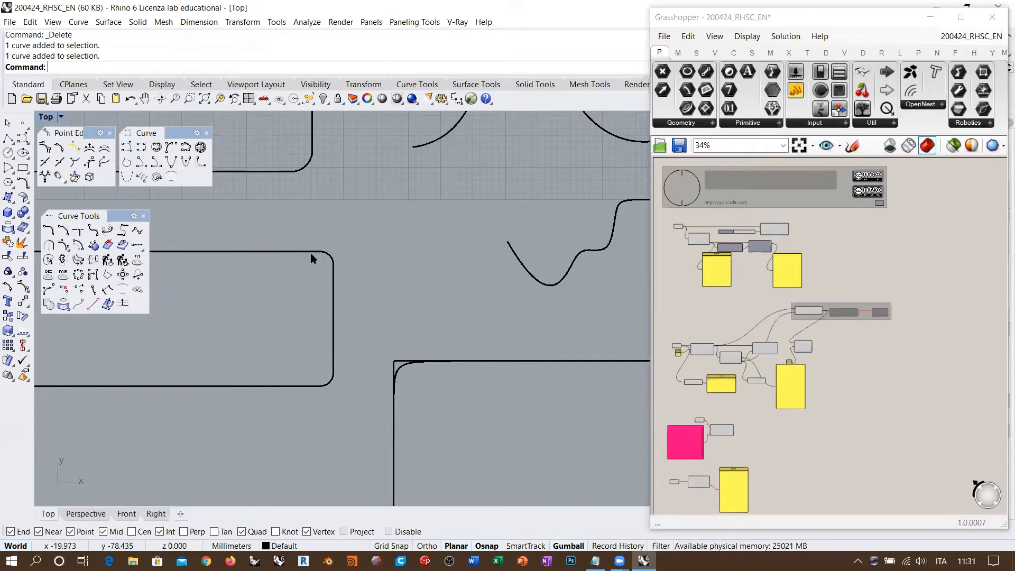
right_drag(371, 340, 36, 283)
scroll(399, 322, up, 5)
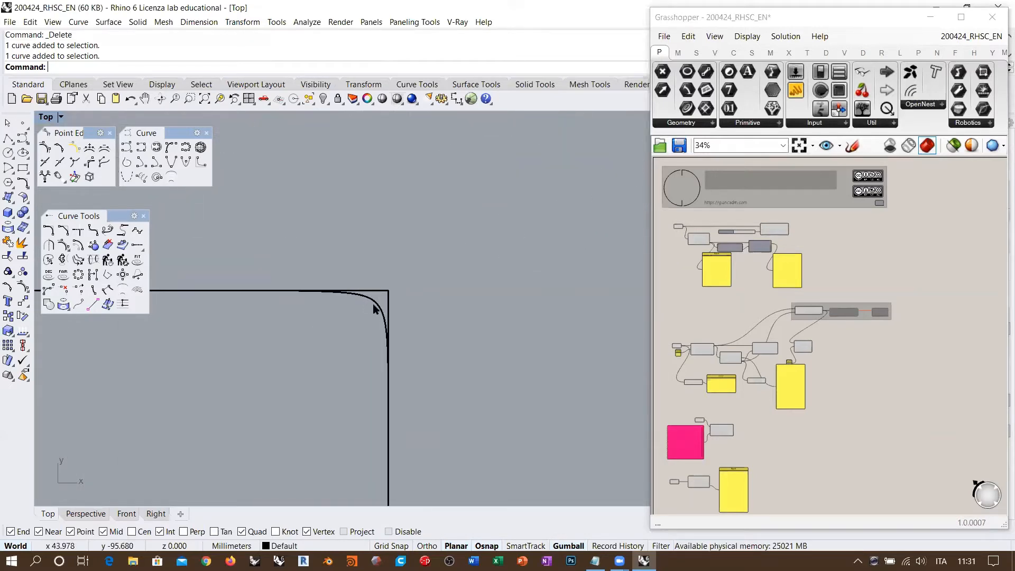
click(377, 302)
scroll(478, 255, down, 8)
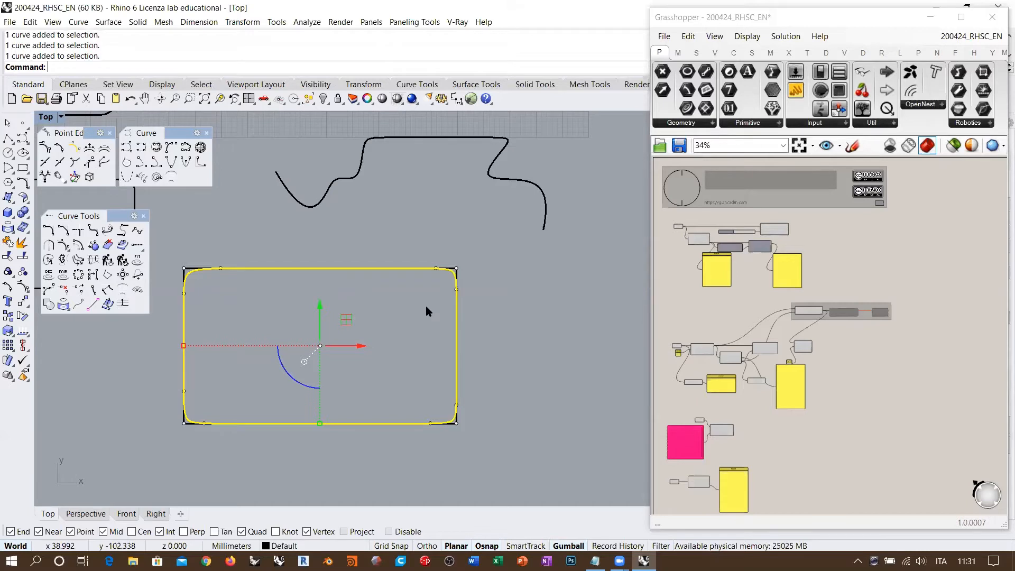
right_drag(290, 301, 424, 318)
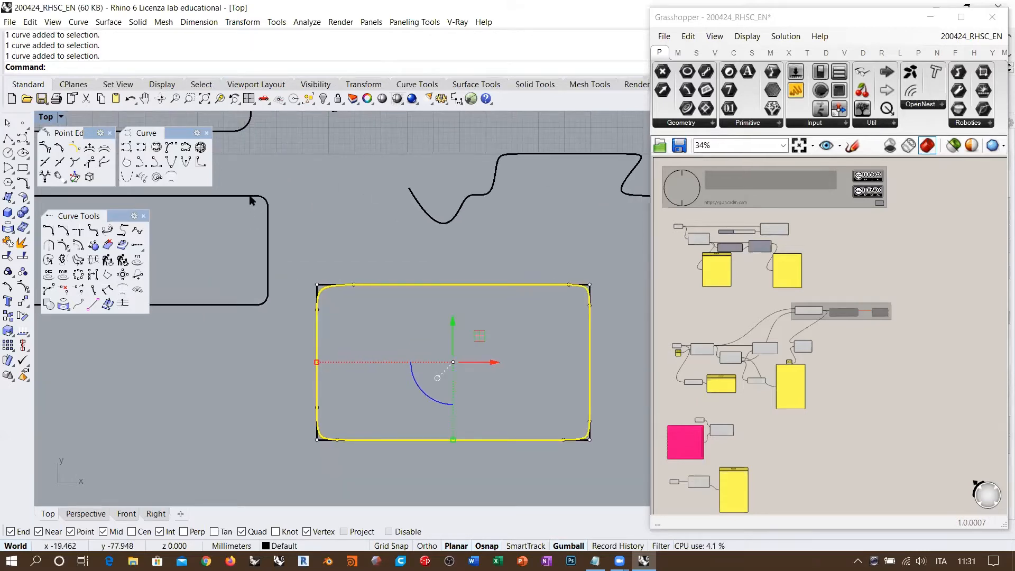
click(249, 196)
key(Escape)
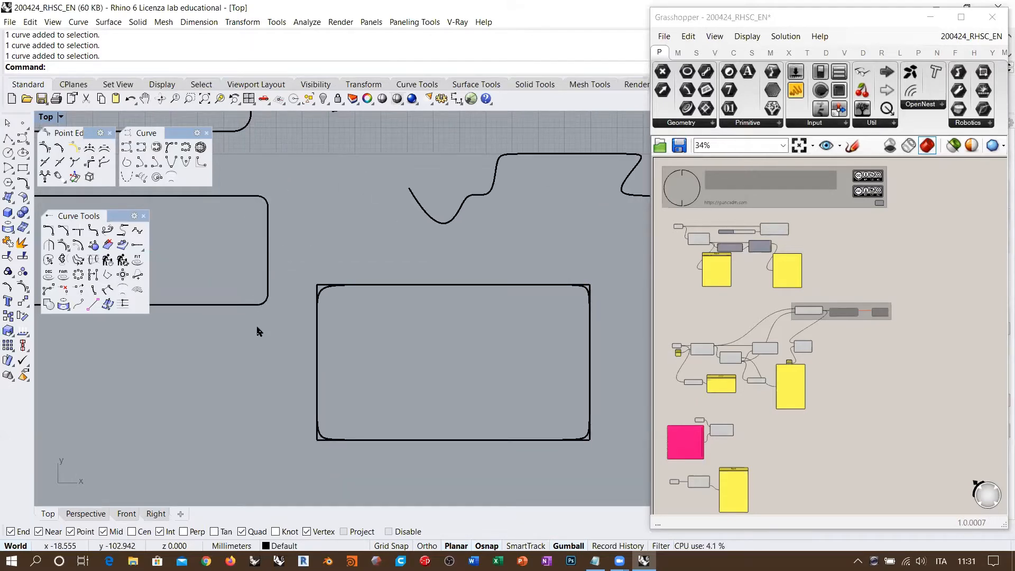
Delete the two filleted rectangles and the sharp rectangle together with its control point curve.
scroll(277, 373, down, 2)
scroll(278, 374, down, 2)
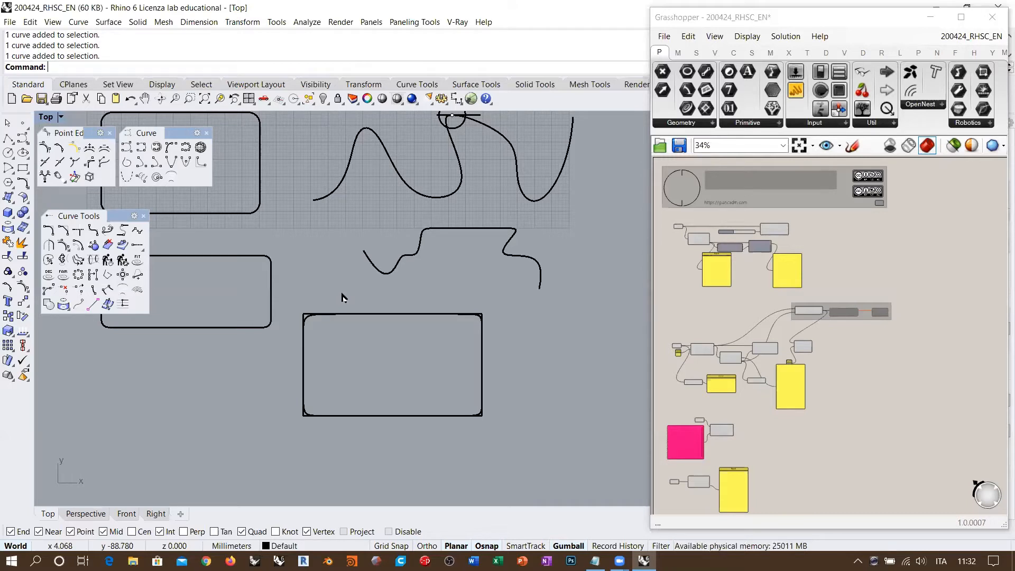
scroll(378, 291, down, 4)
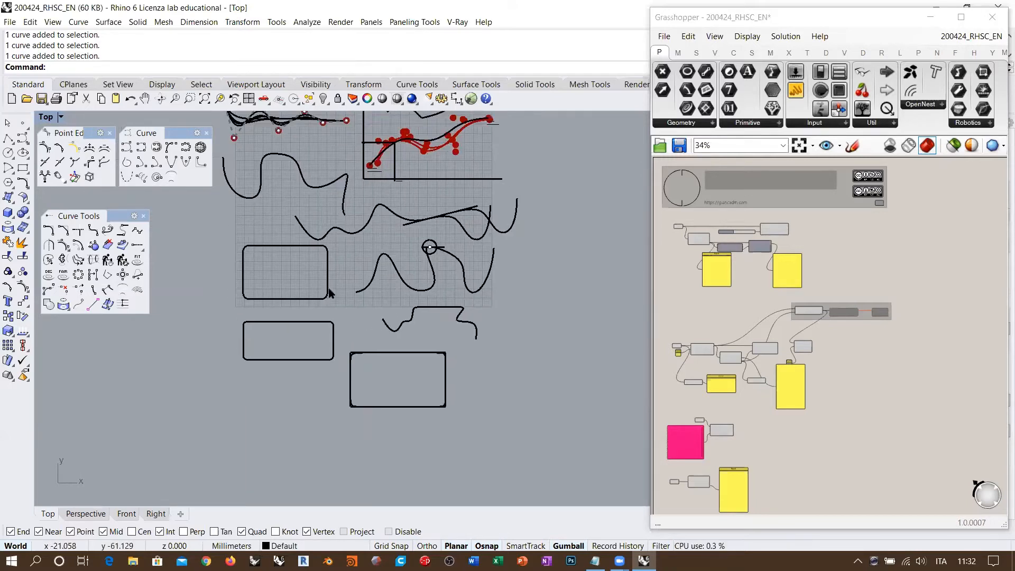
drag(336, 277, 286, 355)
key(Delete)
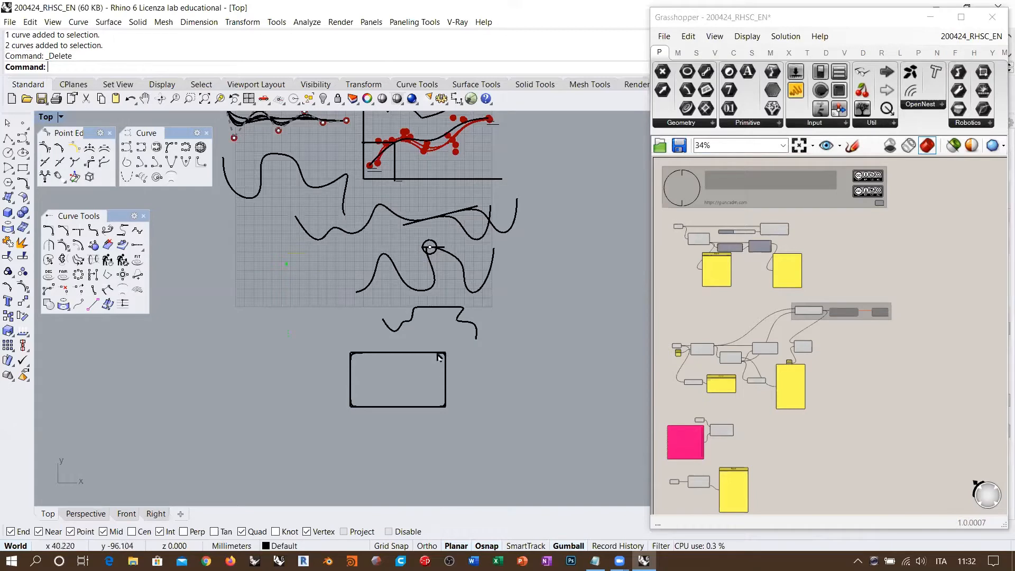
drag(452, 344, 352, 404)
key(Delete)
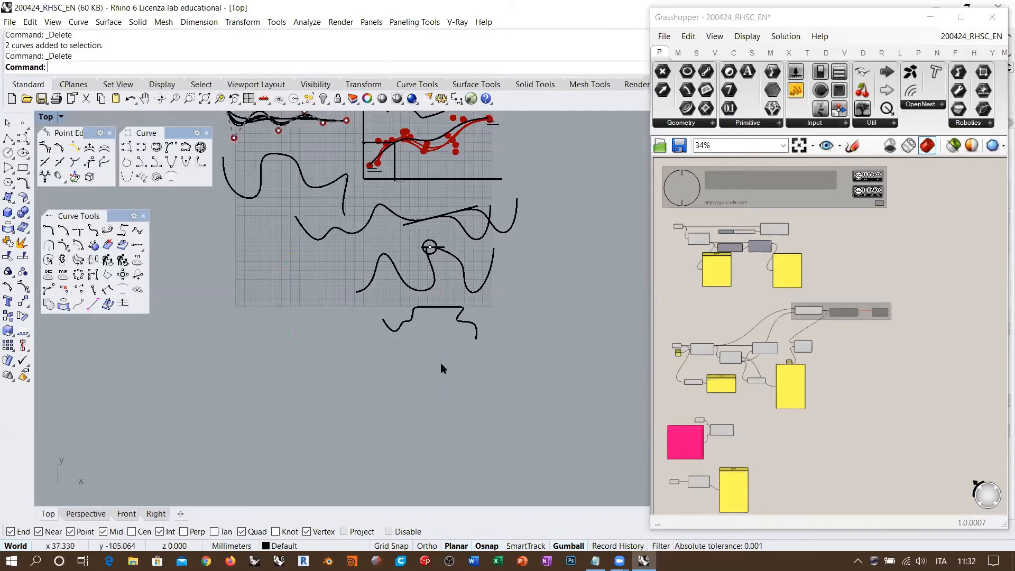
Scale down the group of wavy curves below the diagram uniformly and move it beneath the larger wavy curve.
right_drag(415, 244, 446, 289)
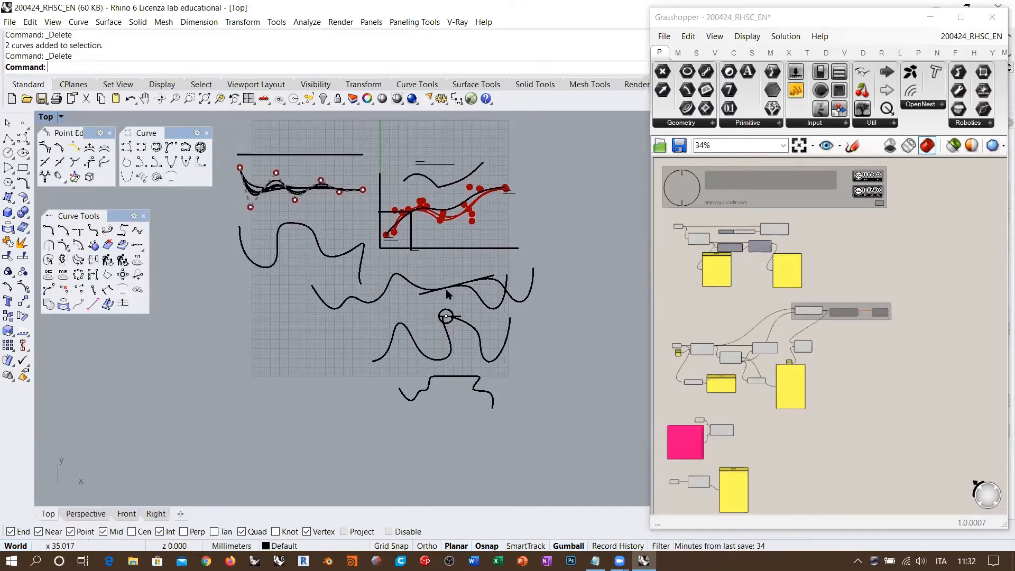
drag(547, 263, 401, 417)
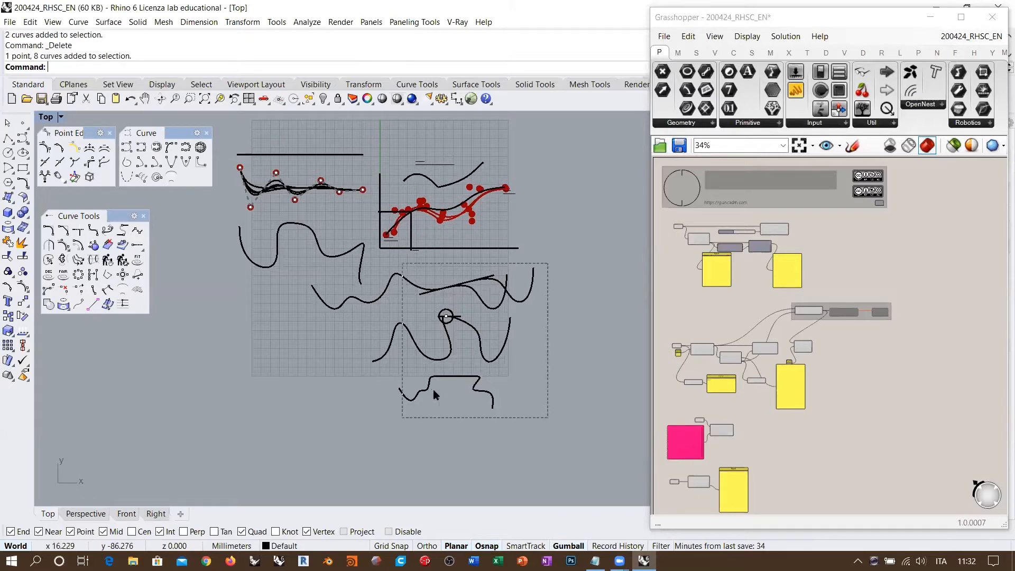
drag(313, 337, 361, 340)
drag(450, 312, 307, 295)
right_drag(425, 276, 389, 322)
click(379, 338)
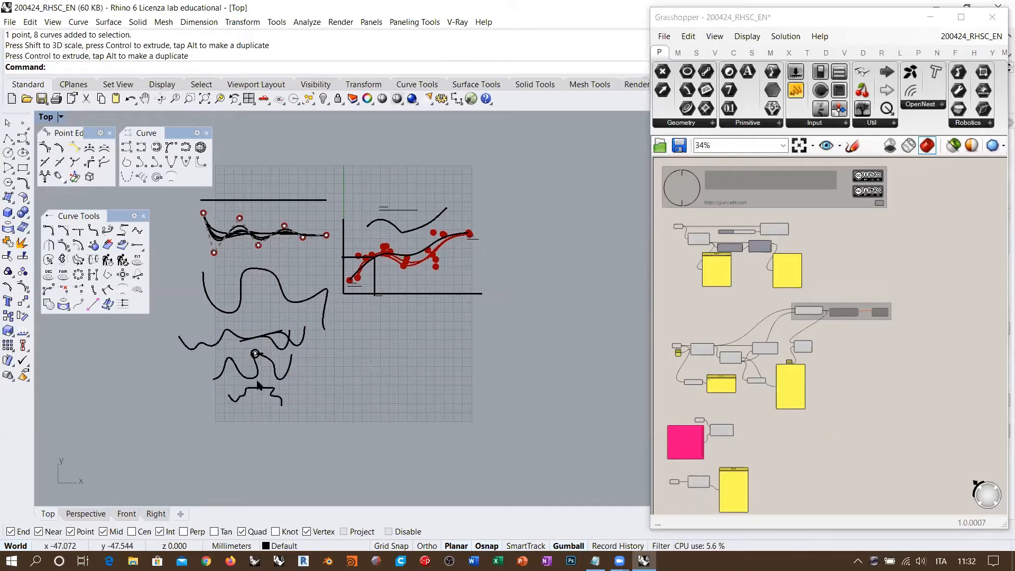
Bring up the floating Transform tools over the empty area below the diagram, locate Set XYZ coordinates, and close the set.
scroll(260, 372, up, 2)
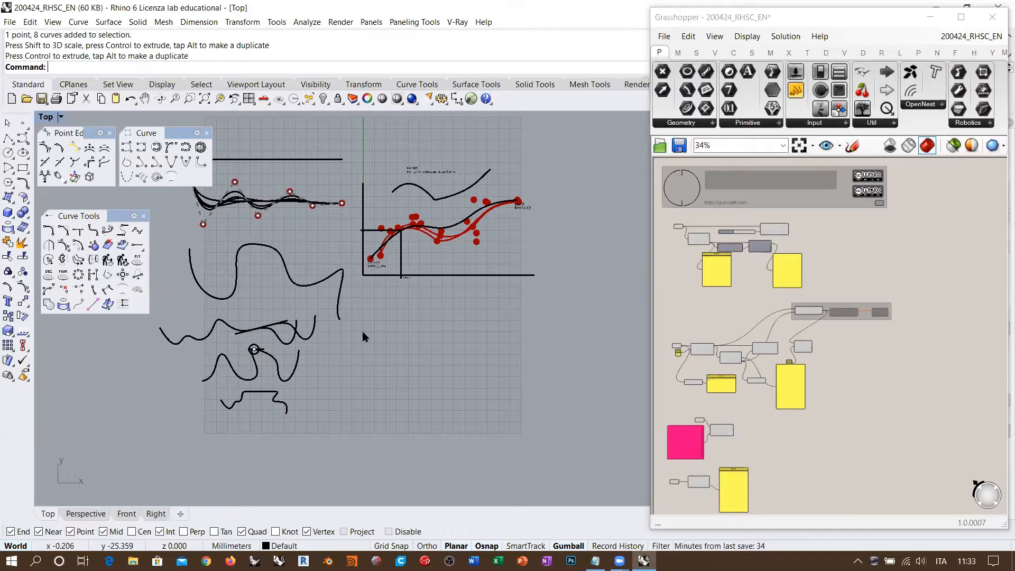
right_drag(419, 316, 355, 298)
scroll(355, 294, up, 5)
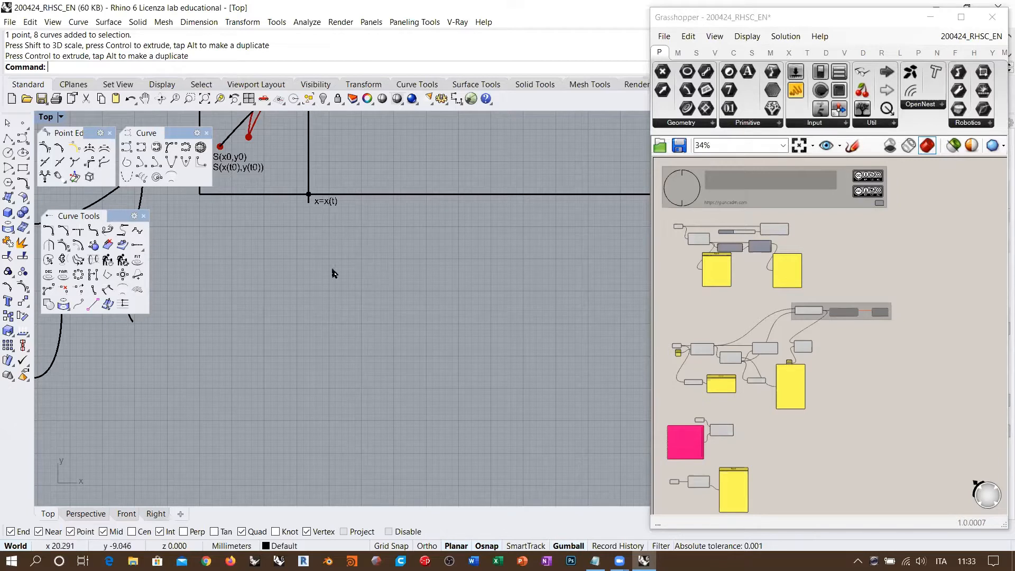
click(23, 301)
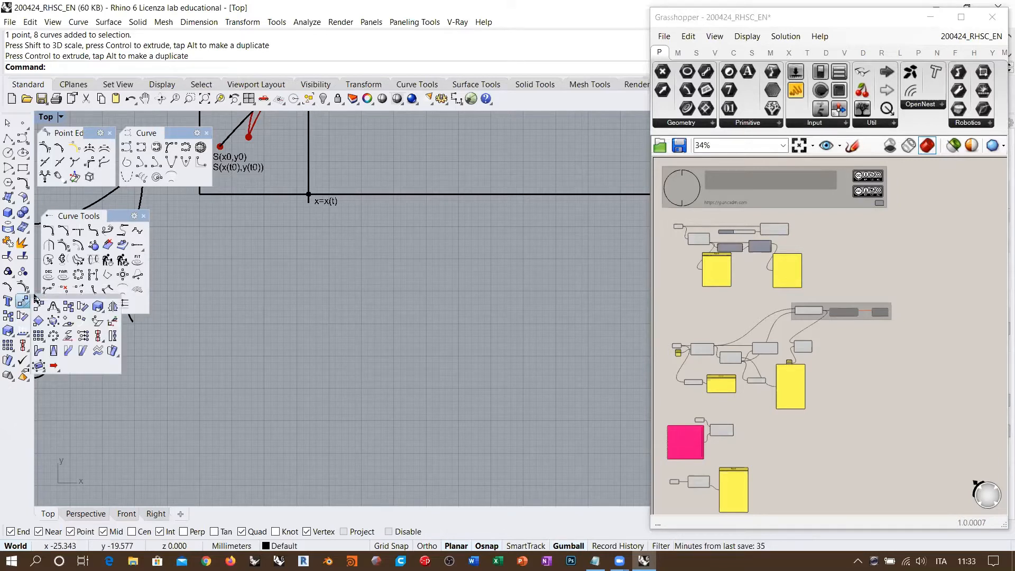
drag(34, 299, 91, 324)
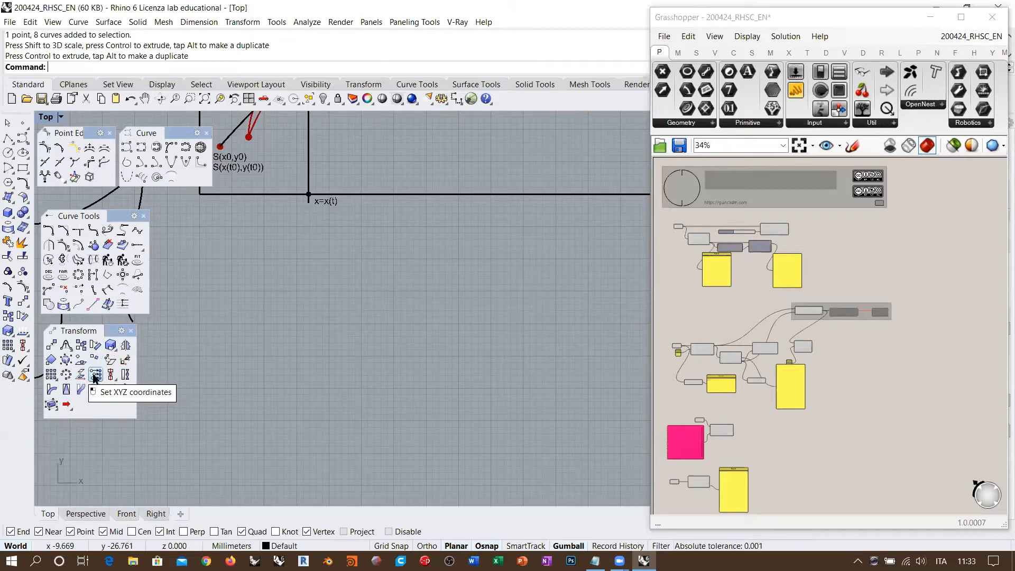
click(131, 330)
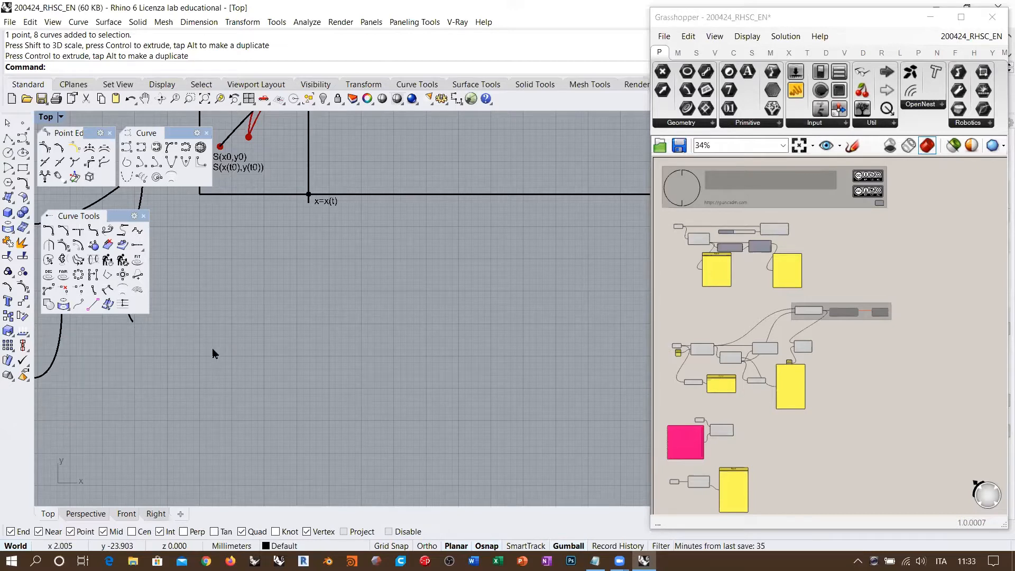
Dismiss the pop-up tool set and close the floating Curve Tools set.
middle_click(249, 270)
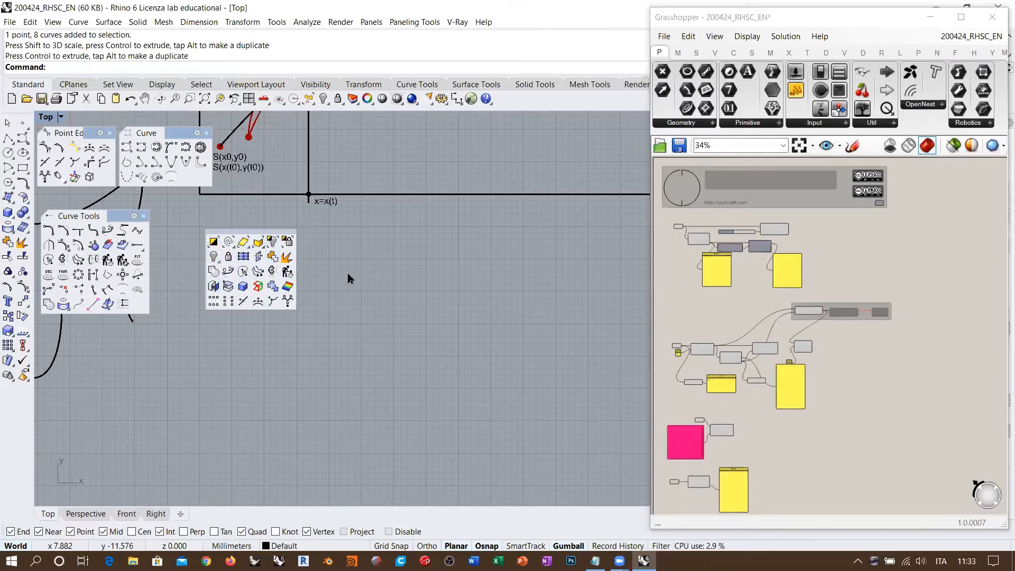
click(355, 314)
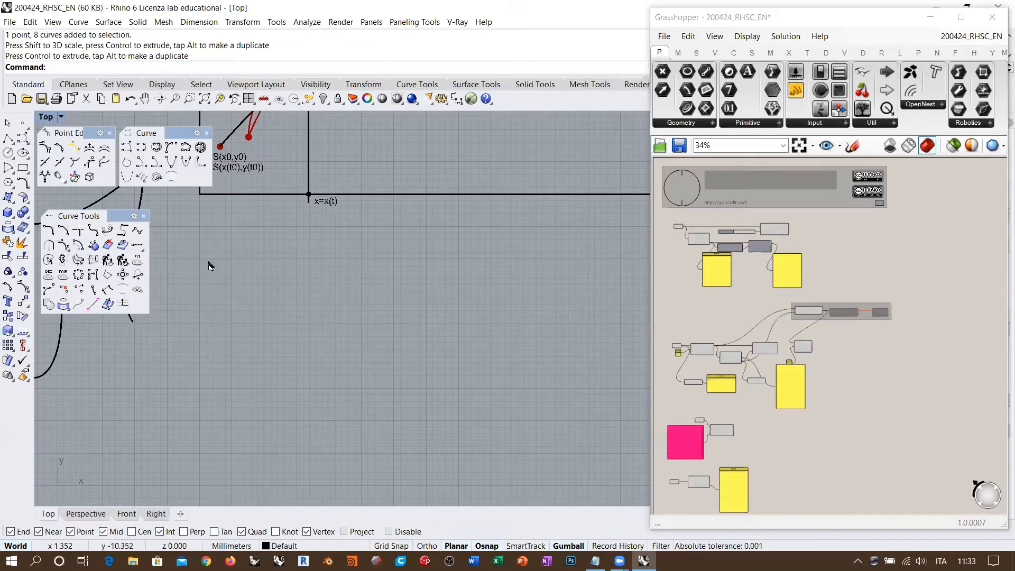
click(143, 216)
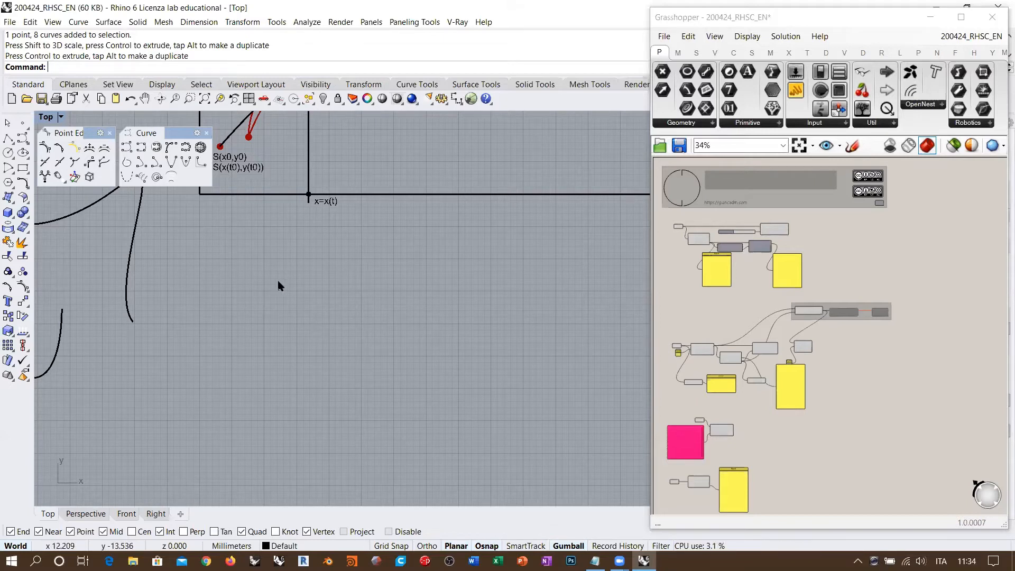
Select one of the small wavy curves to inspect its control points, and clear the selection.
right_drag(280, 285, 451, 271)
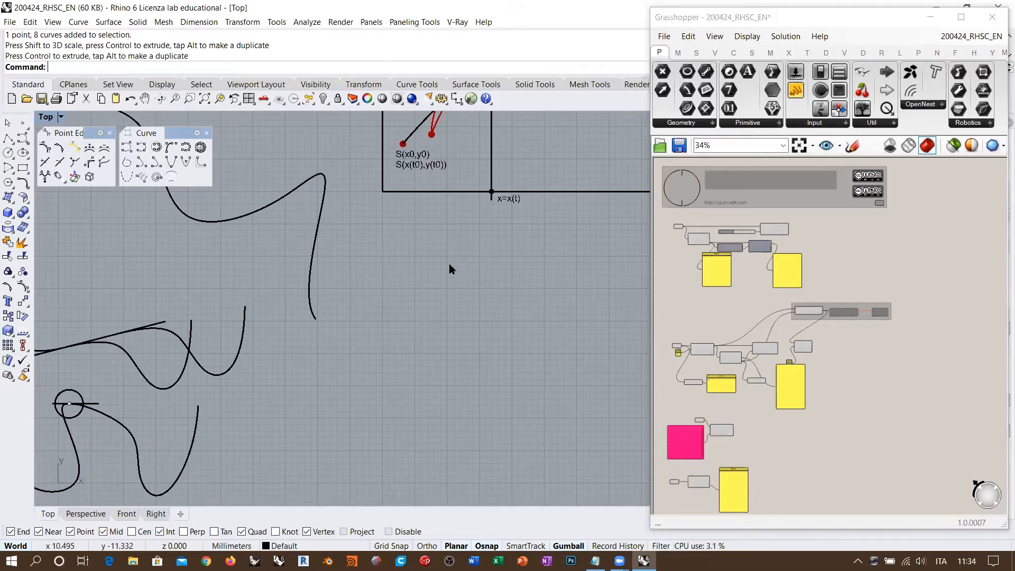
click(241, 344)
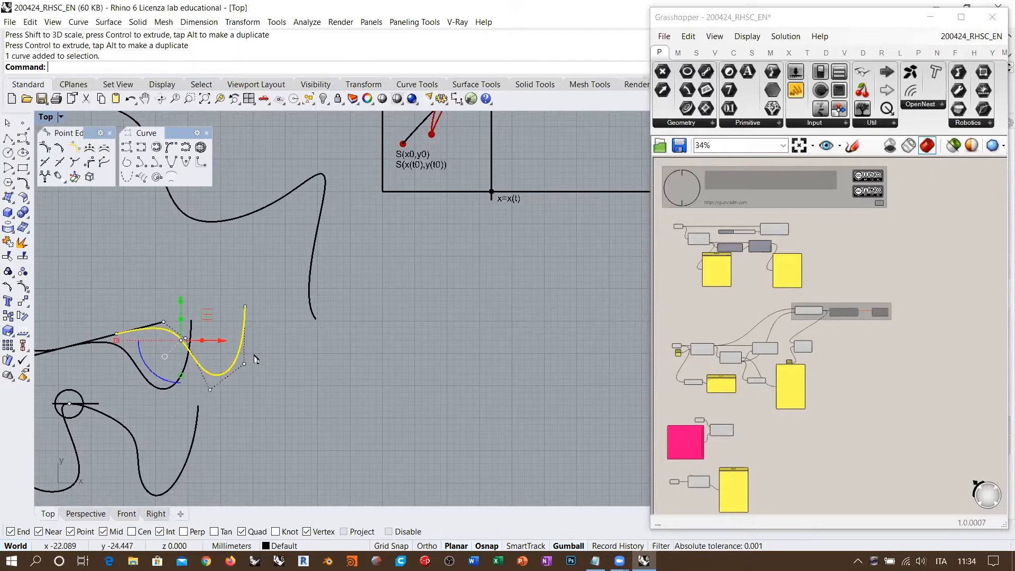
click(306, 365)
Draw a wavy degree 3 control point curve with six points in the empty area below the diagram.
right_drag(373, 259, 161, 217)
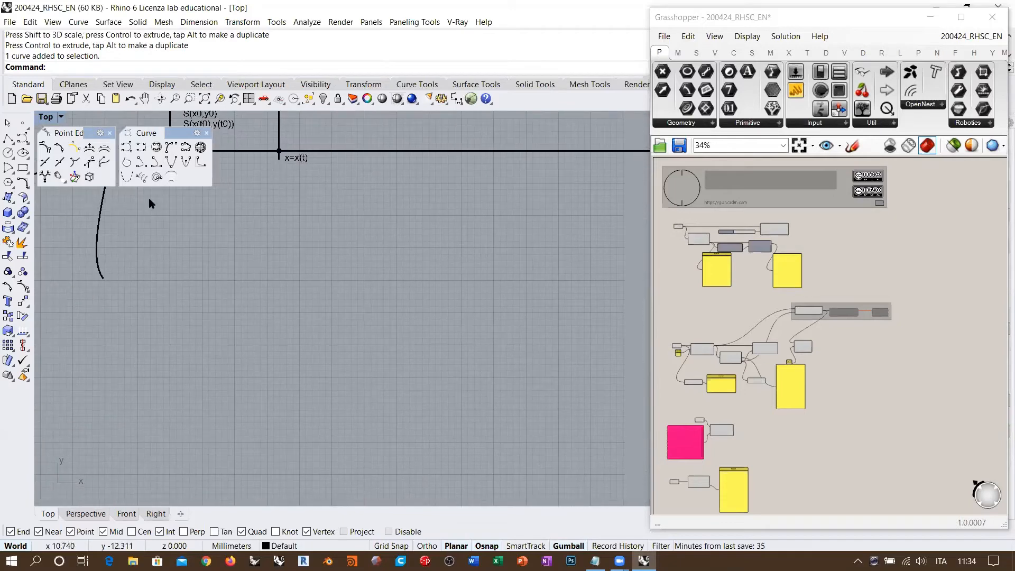
click(20, 139)
click(132, 344)
click(205, 284)
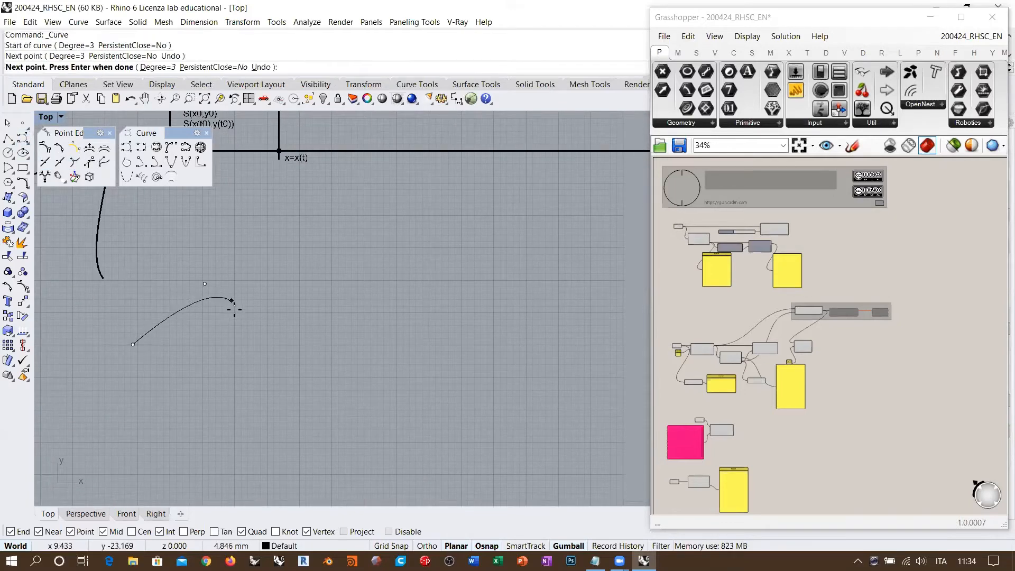
click(237, 316)
click(283, 352)
click(376, 261)
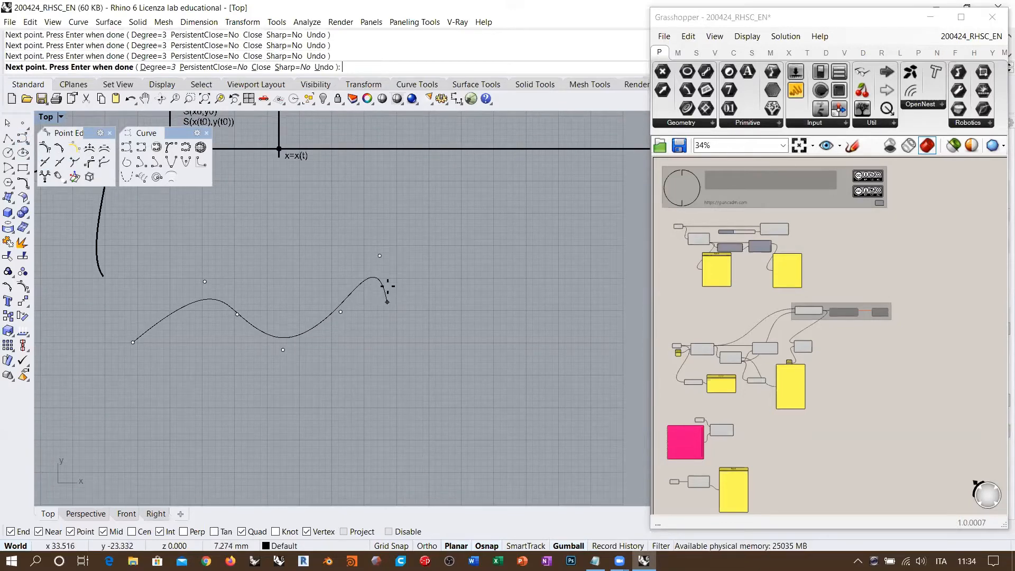
key(Return)
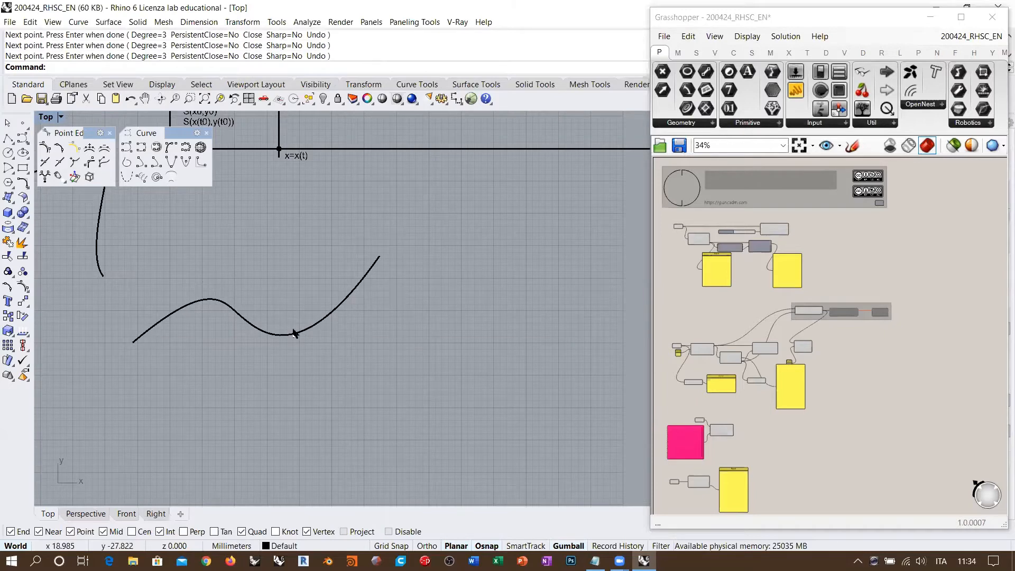
Draw a second degree 3 control point curve with seven points, starting from the first curve's right endpoint and leaving a kink there.
right_drag(337, 326, 228, 372)
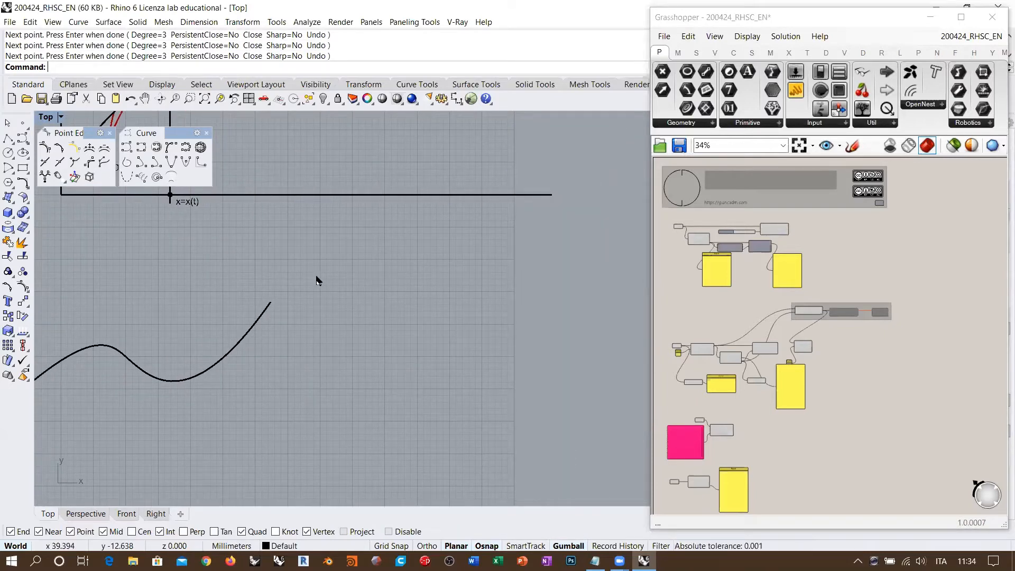
right_click(360, 283)
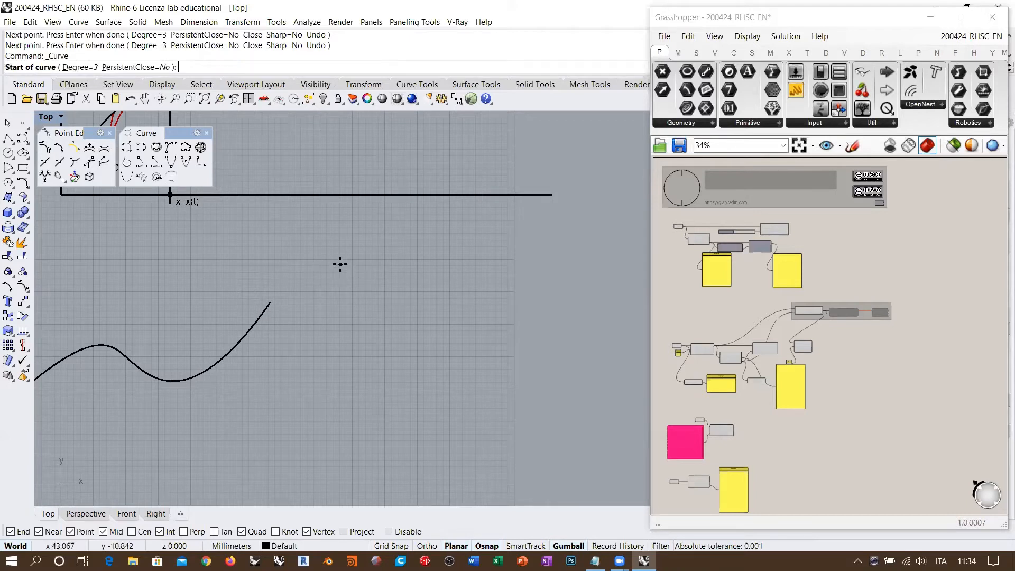
click(271, 302)
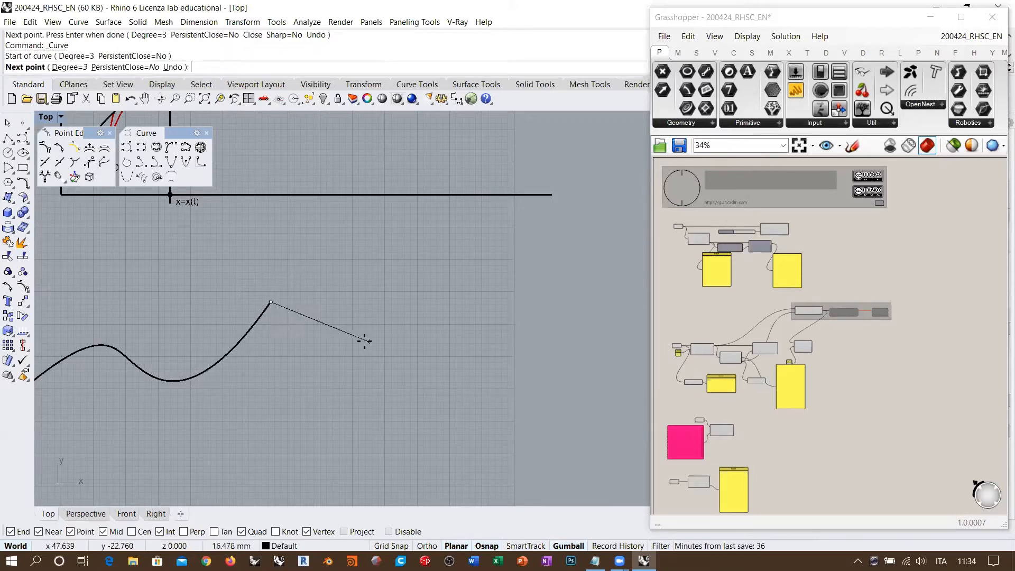
click(322, 300)
click(364, 258)
click(405, 216)
click(428, 272)
click(446, 327)
click(530, 317)
key(Return)
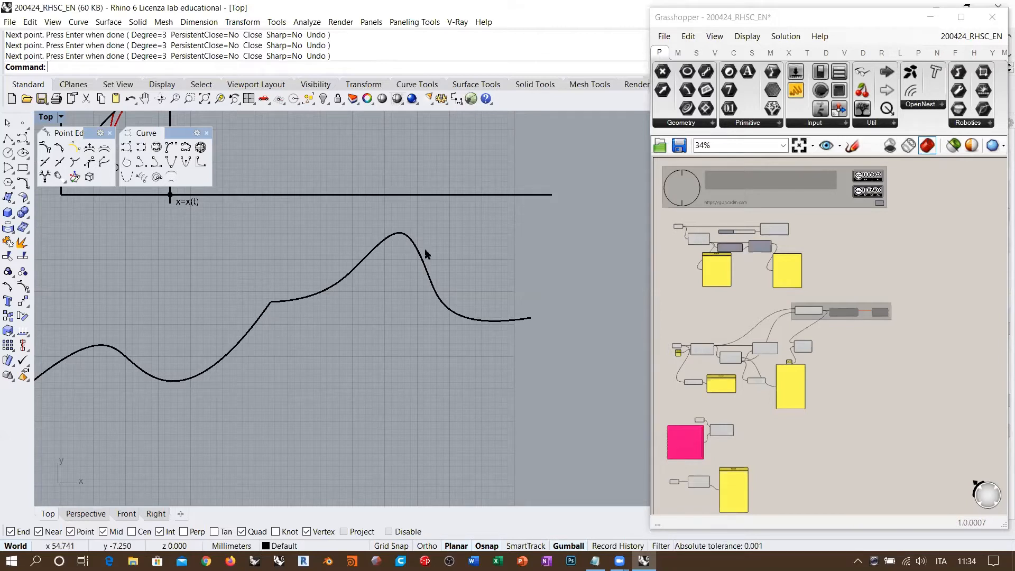
Examine the kinked joint between the two new curves by selecting both, and clear the selection.
right_drag(357, 347, 411, 333)
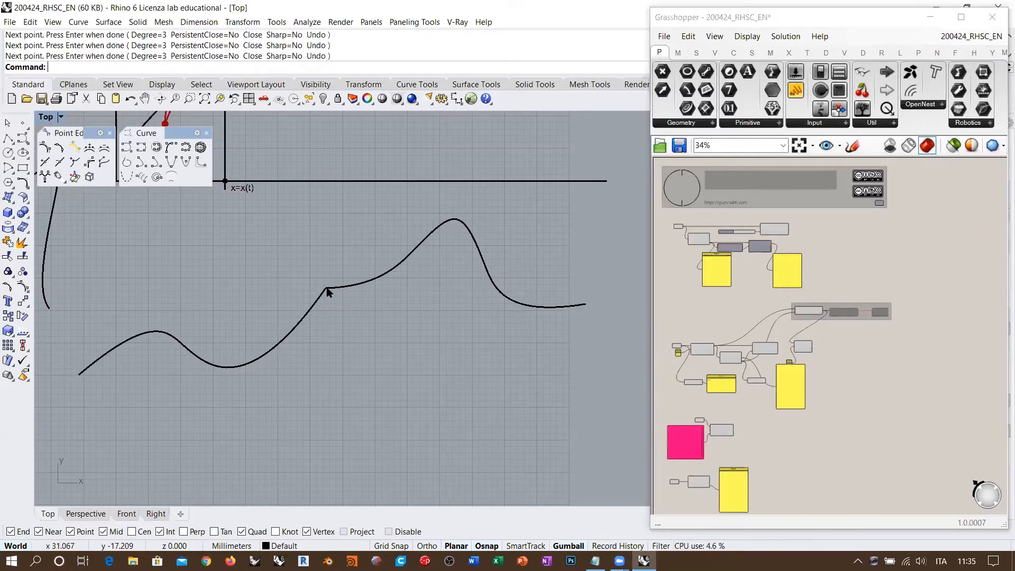
drag(387, 332, 272, 260)
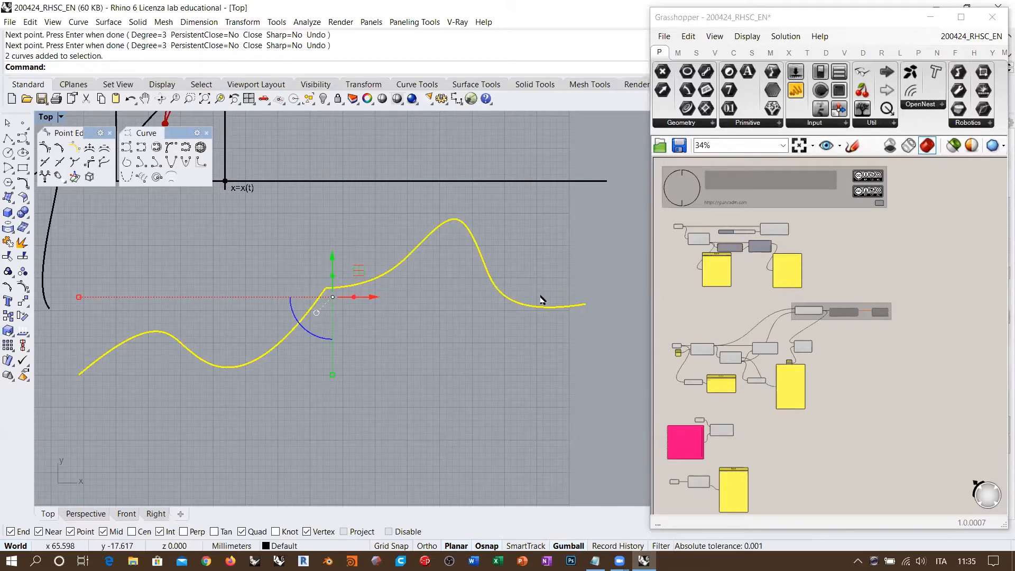
click(523, 348)
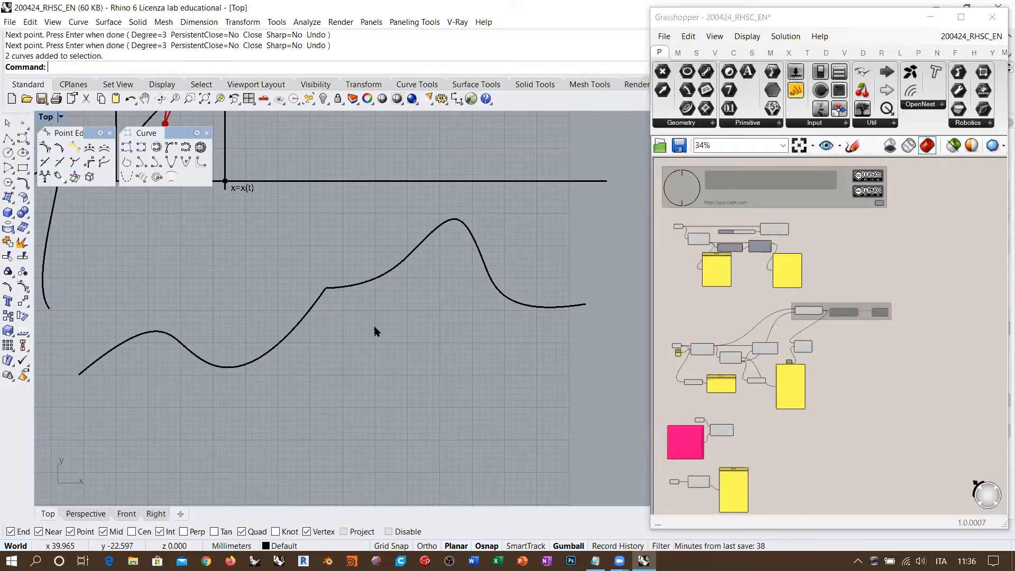
key(ctrl+a)
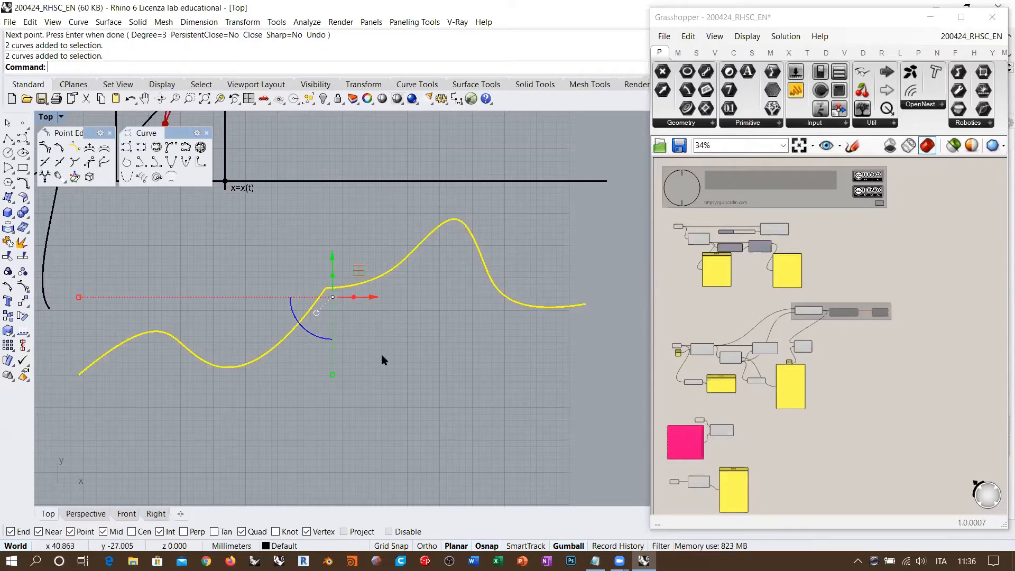
key(Escape)
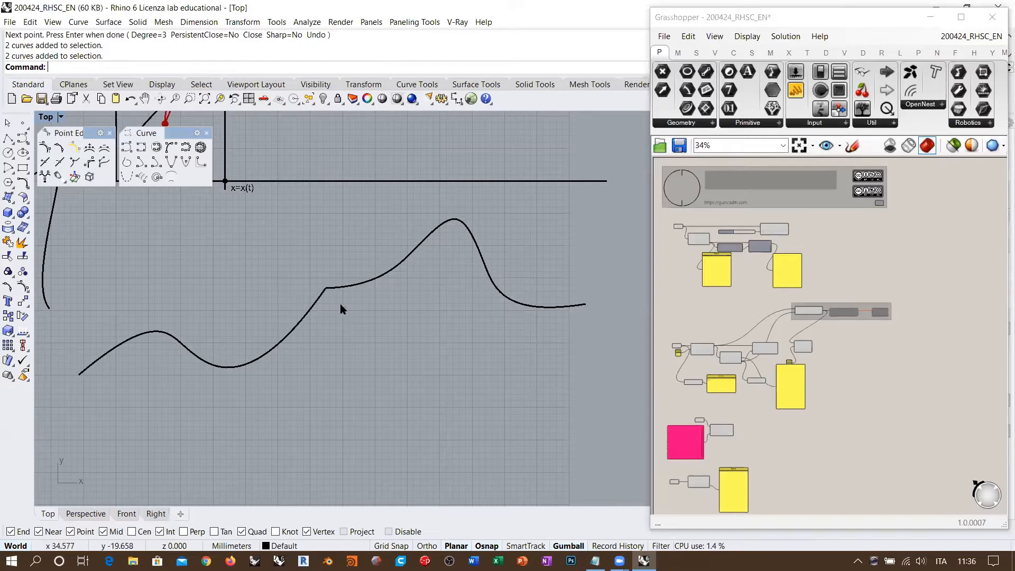
Show both curves' control points and draw a straight guide line from the left curve's penultimate control point, extending past the shared endpoint.
click(352, 288)
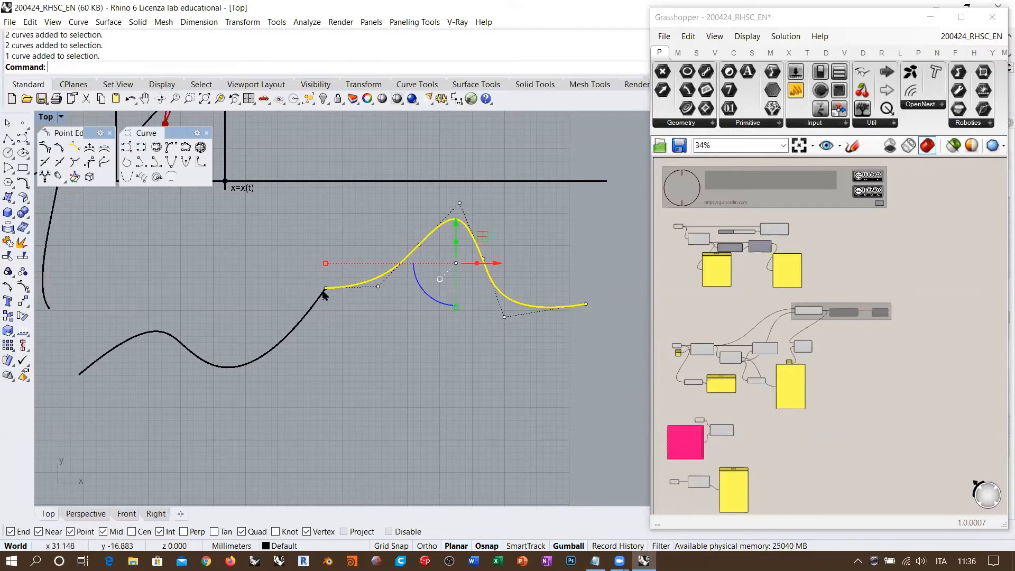
shift+click(310, 316)
scroll(343, 299, up, 3)
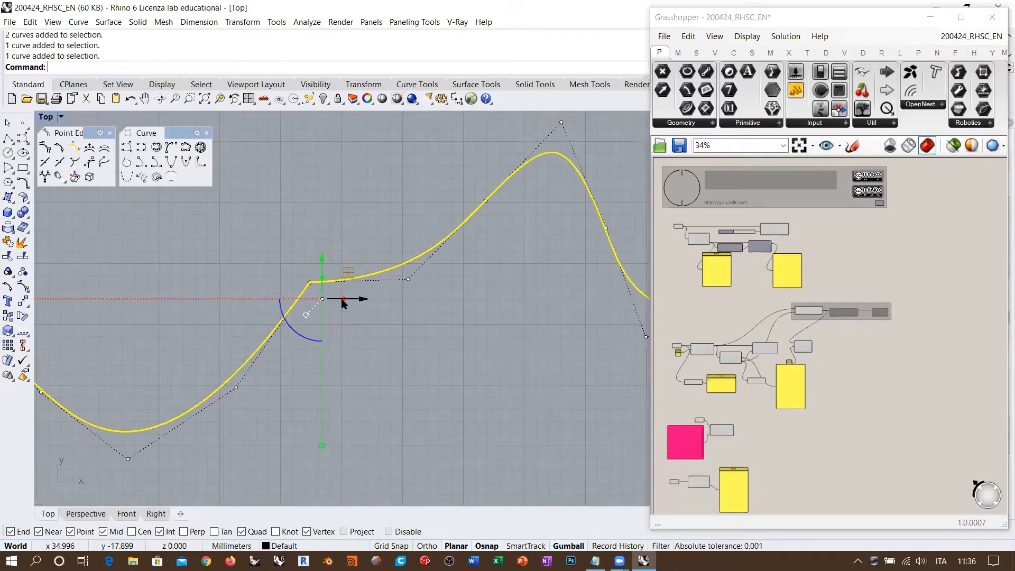
click(8, 138)
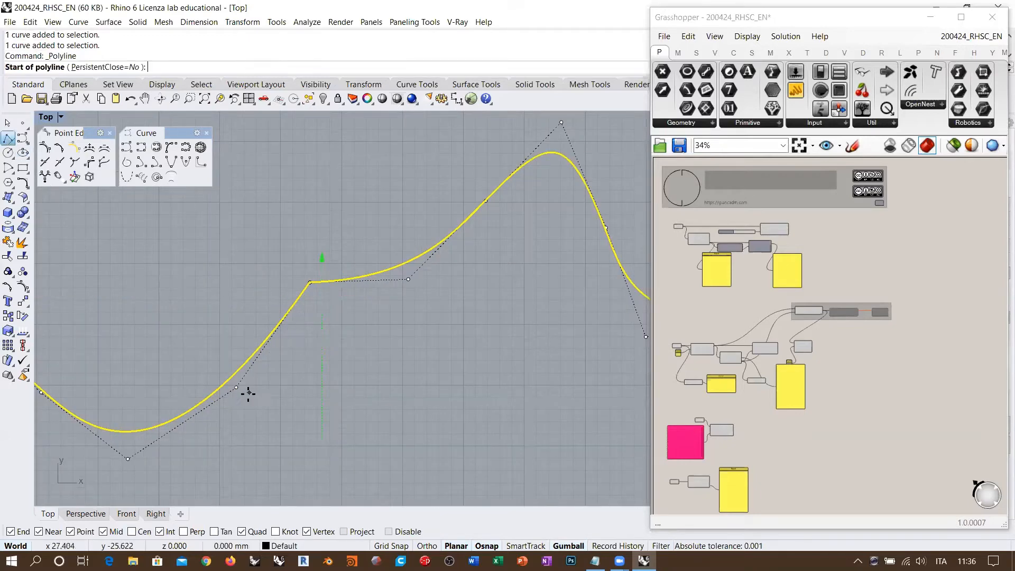
click(236, 389)
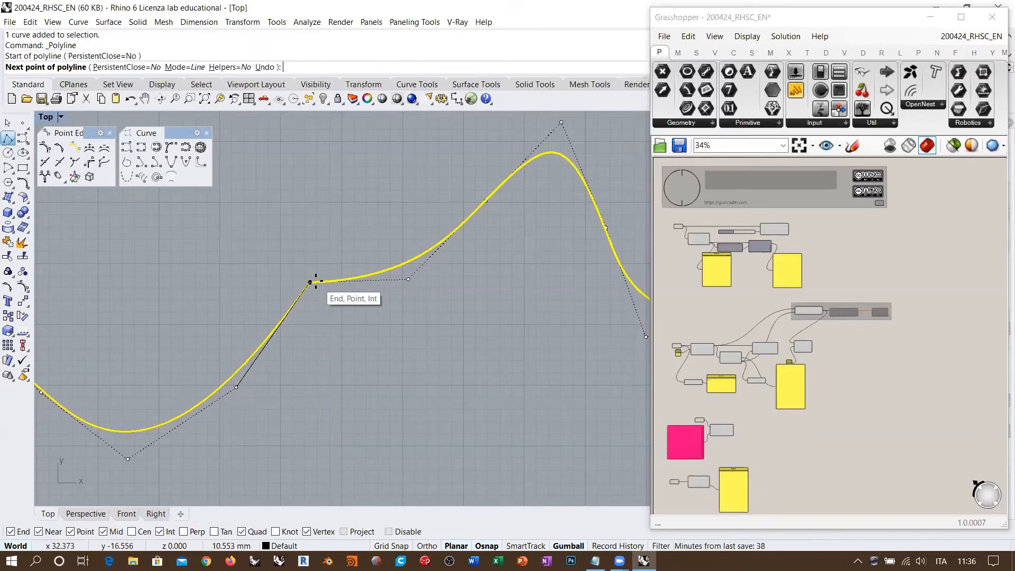
click(421, 122)
key(Return)
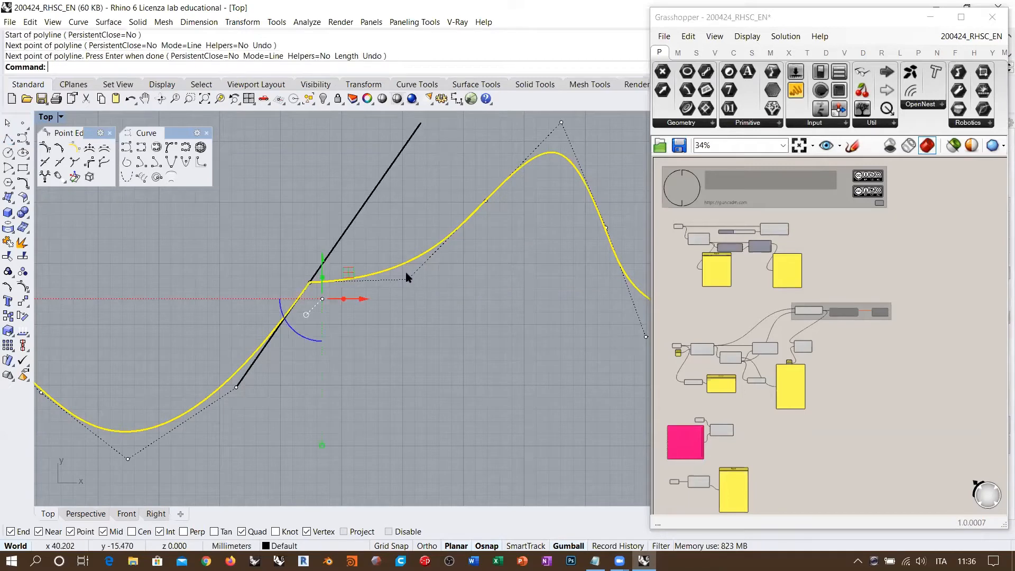
Move the right curve's second control point onto the guide line so the two curves meet tangentially.
drag(408, 278, 360, 221)
scroll(360, 233, down, 3)
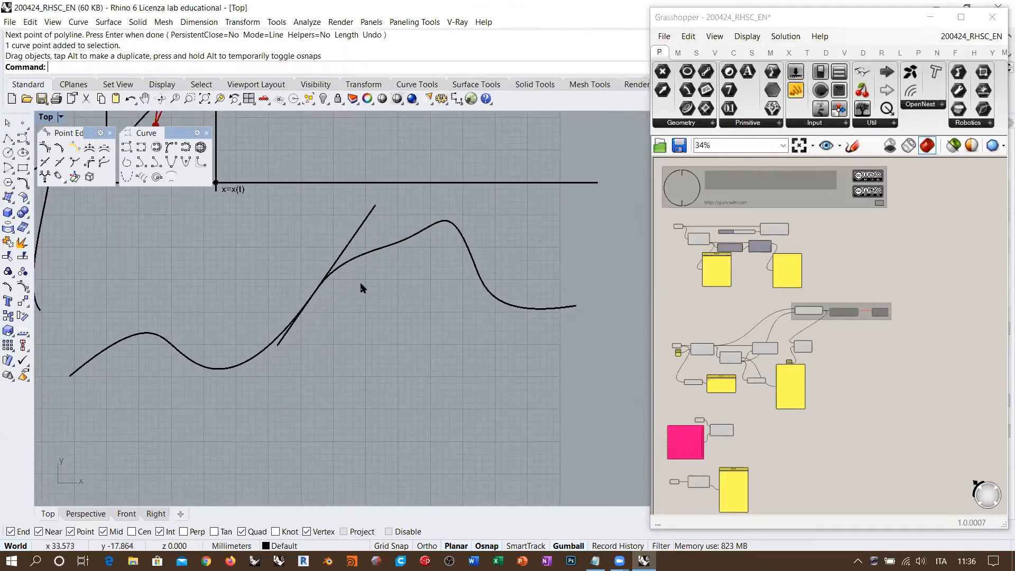
Compare the smooth and kinked joints by deleting the guide line, undoing back to before it was drawn, and redoing the line and control point move.
click(353, 240)
key(Delete)
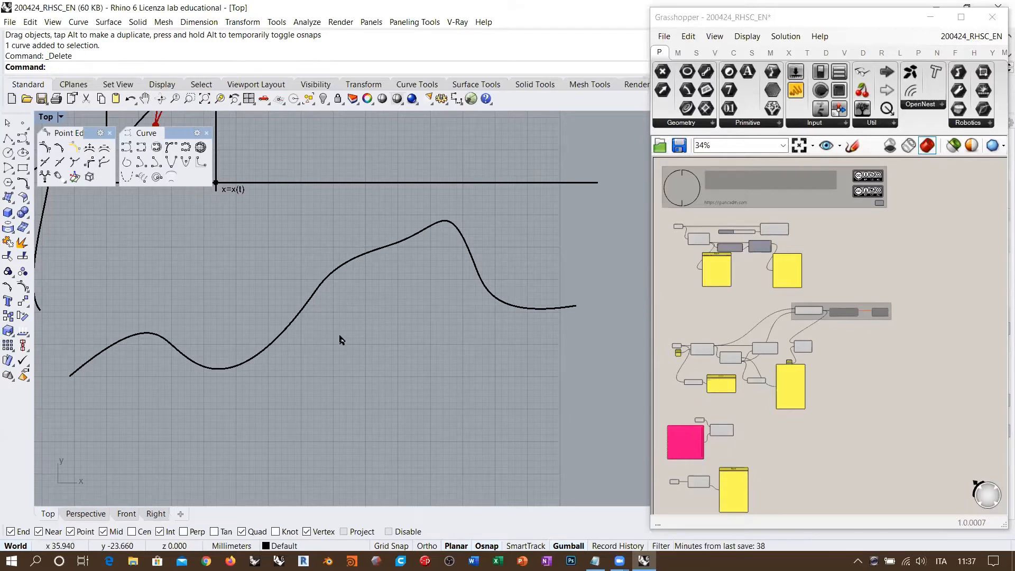
key(ctrl+z)
key(ctrl+z)
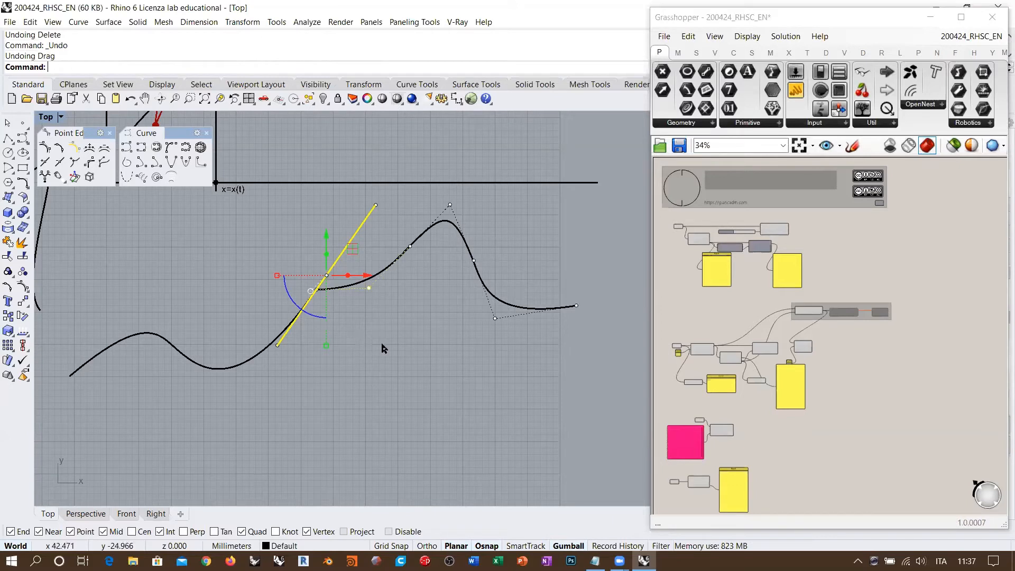
key(ctrl+z)
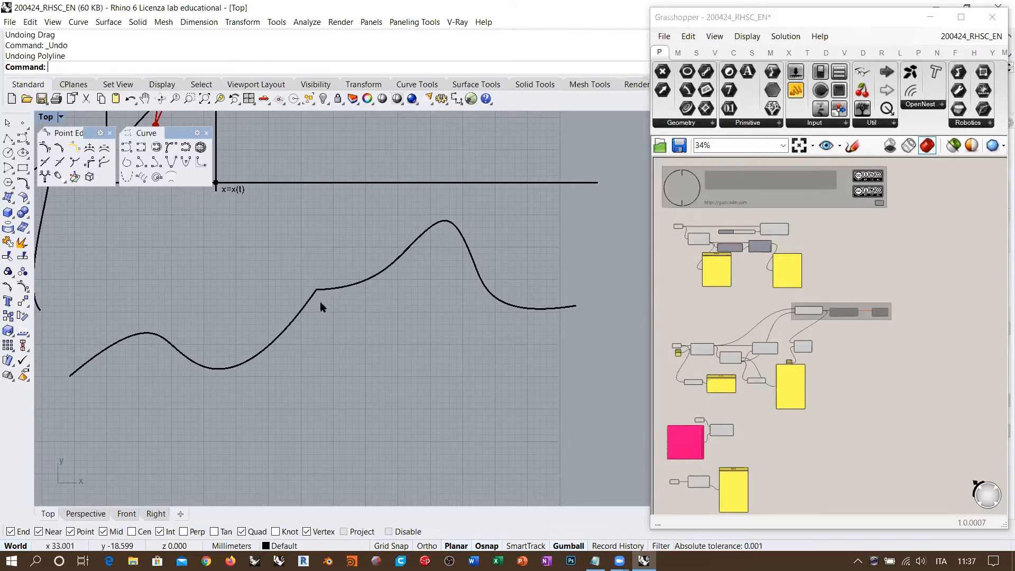
key(ctrl+y)
key(ctrl+y)
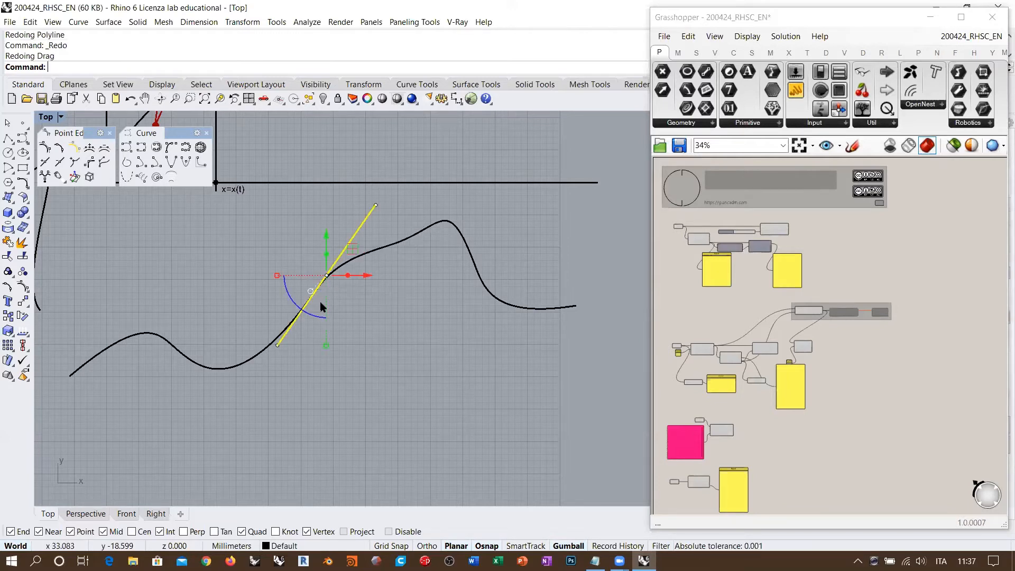
key(Escape)
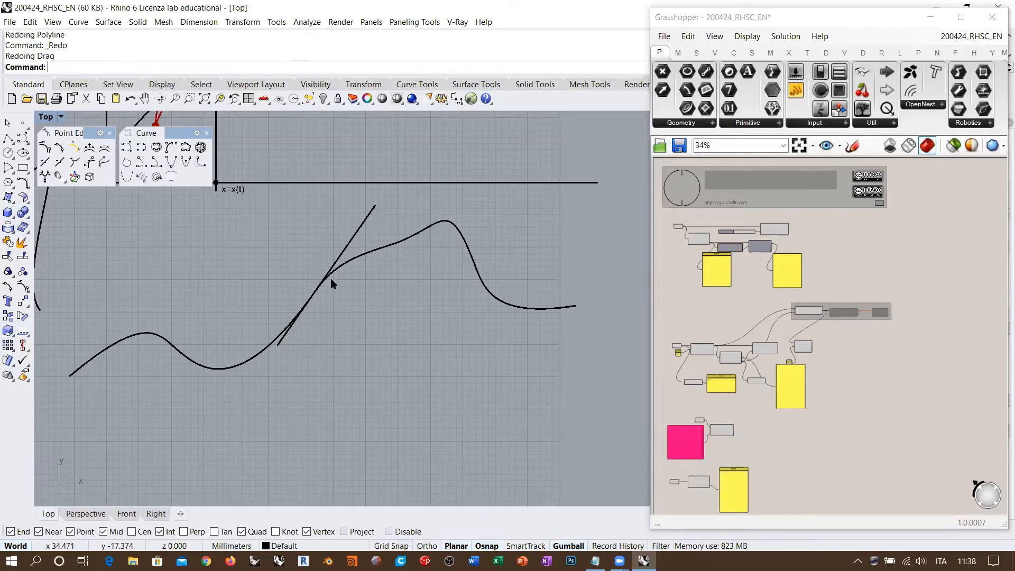
Move all the right curve's control points except the first two down and to the right, keeping the tangent joint.
click(341, 267)
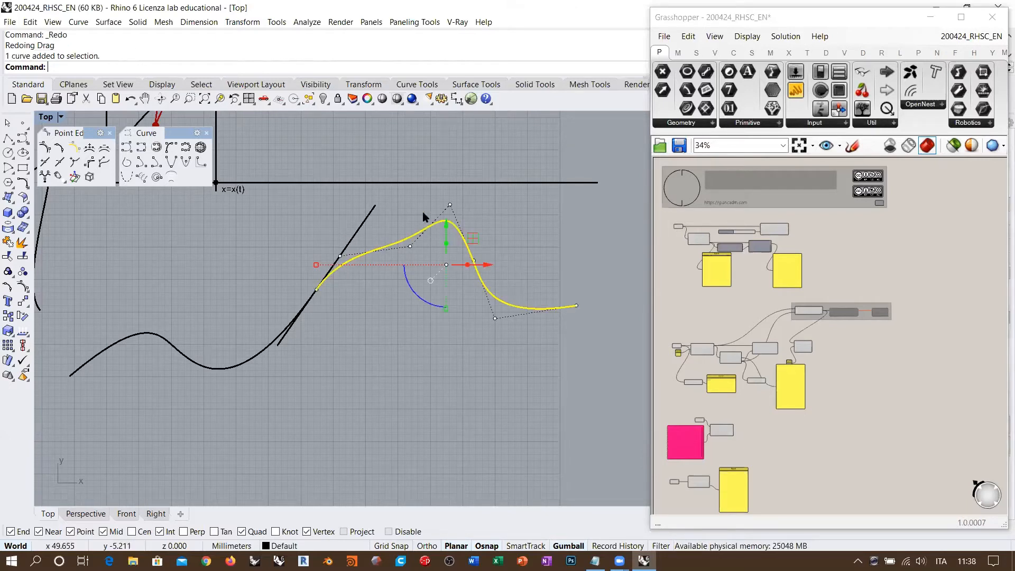
key(F10)
drag(400, 198, 608, 370)
drag(515, 231, 566, 301)
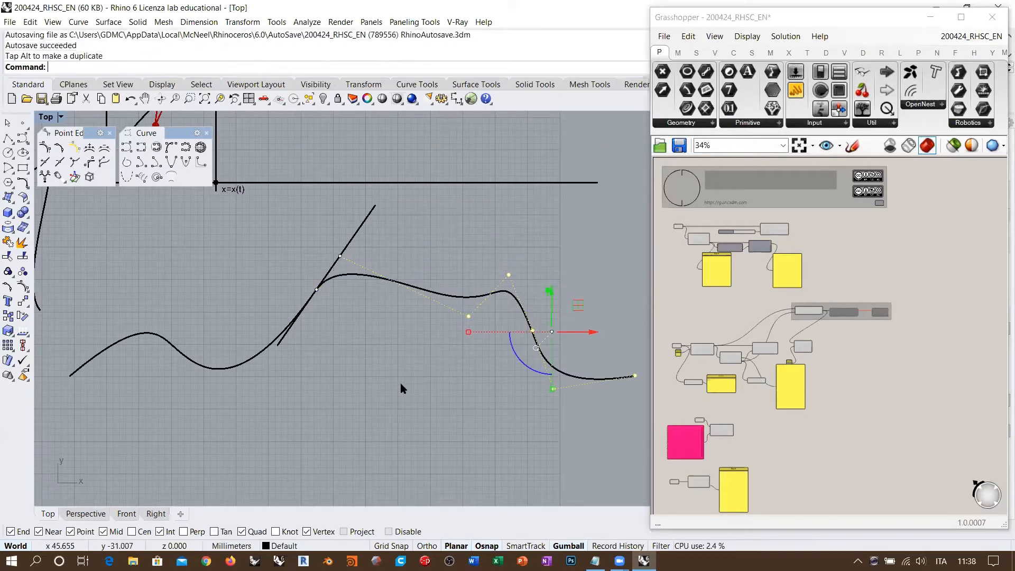
key(Escape)
Slide the right curve's second control point outward along the guide line, and bring it partway back toward the joint.
click(349, 281)
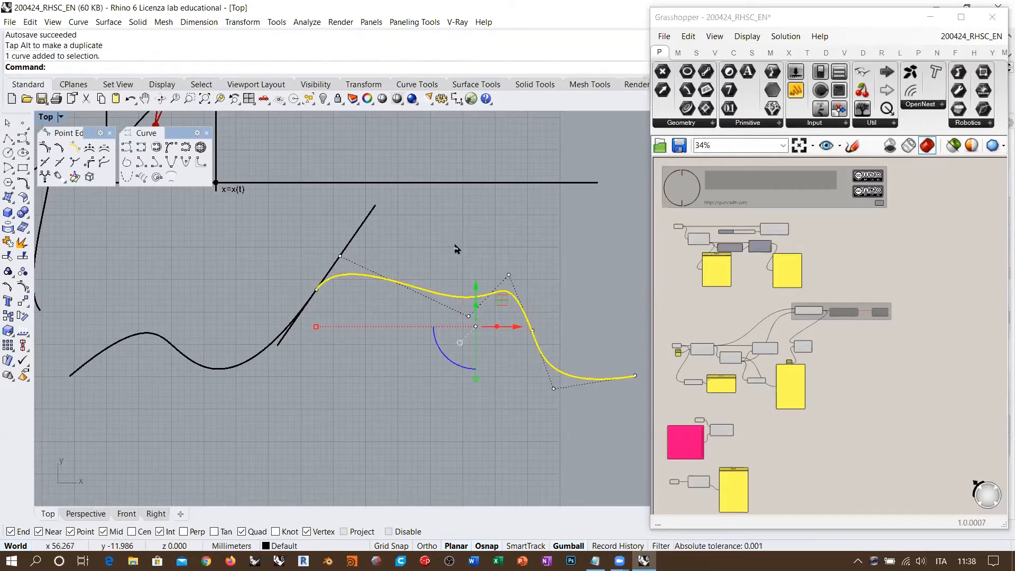
click(340, 257)
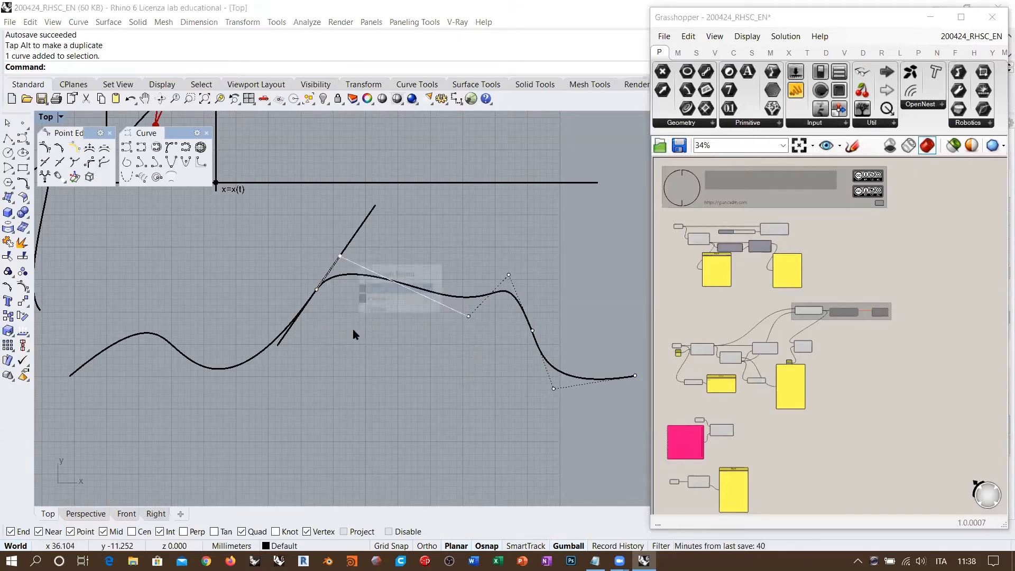
click(383, 288)
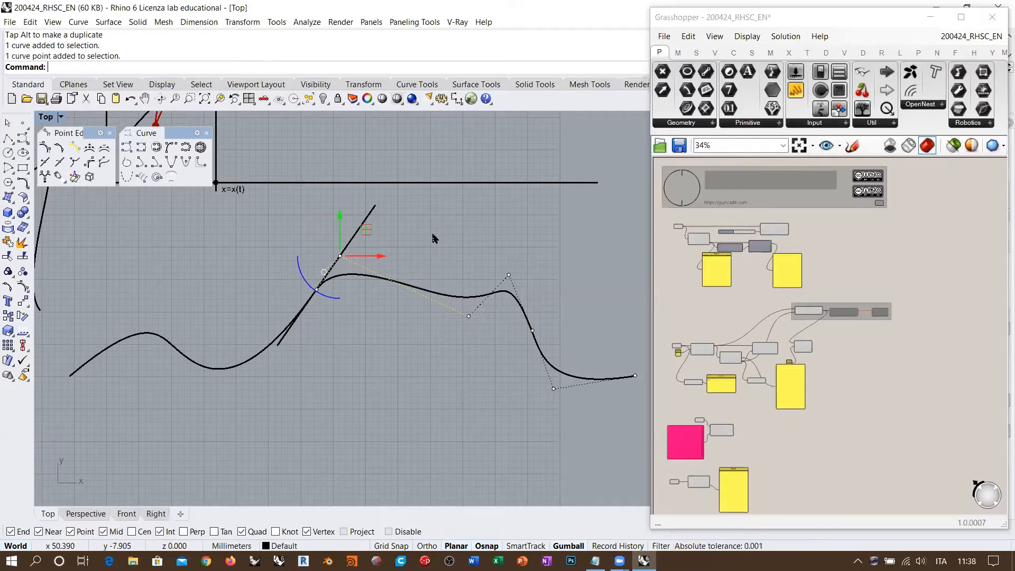
scroll(417, 252, up, 5)
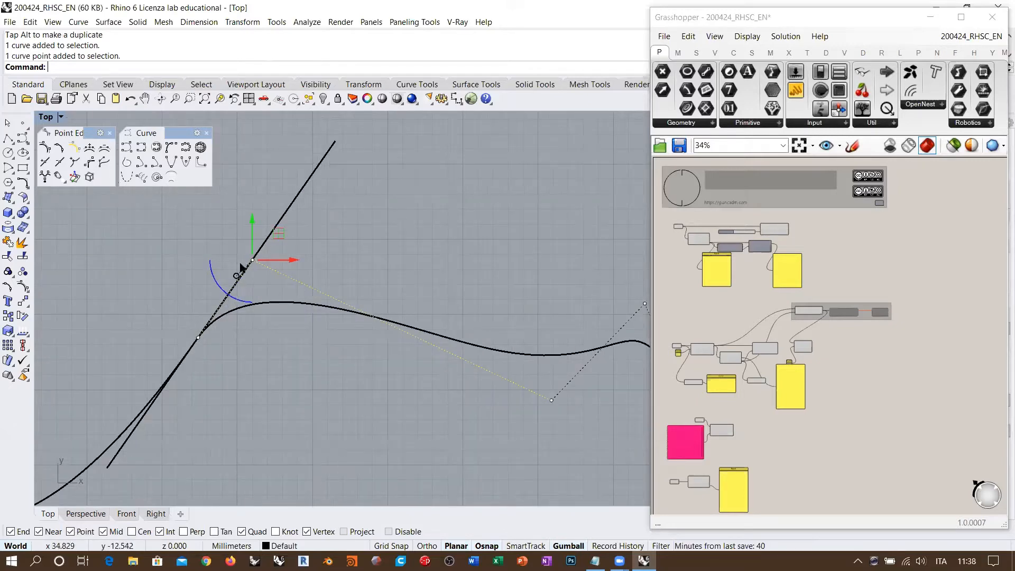
right_drag(297, 290, 411, 304)
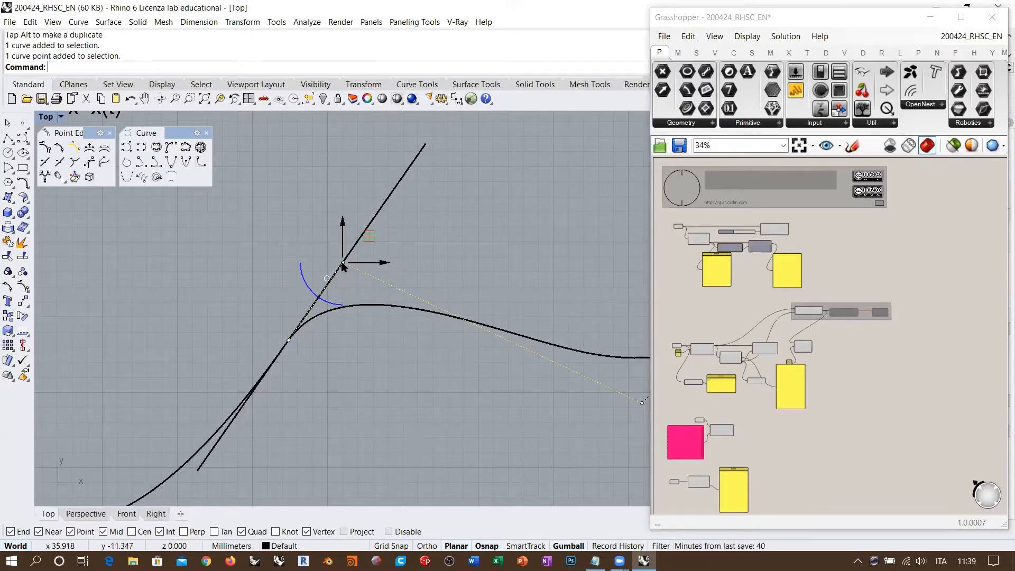
drag(344, 264, 399, 185)
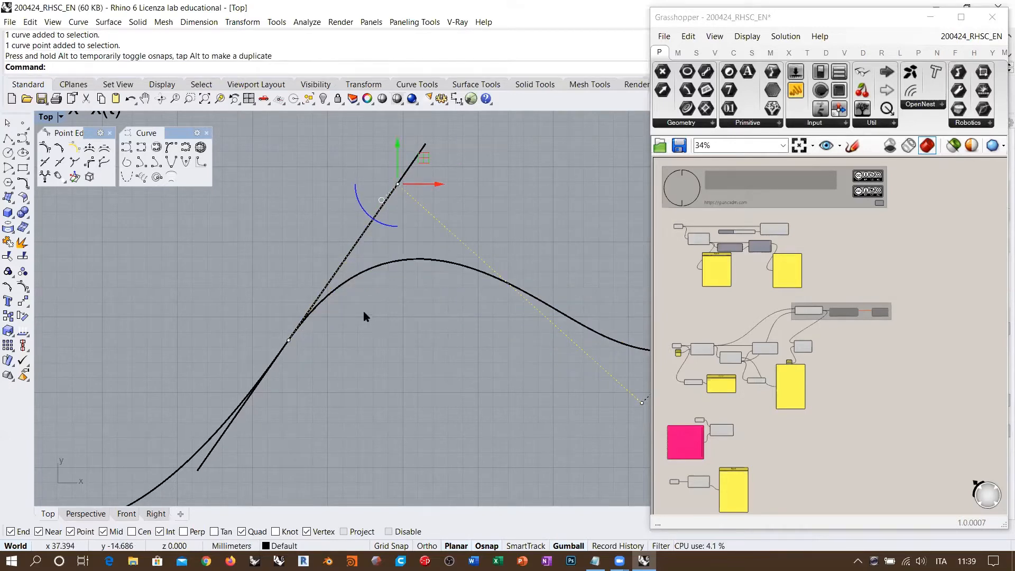
drag(395, 187, 372, 223)
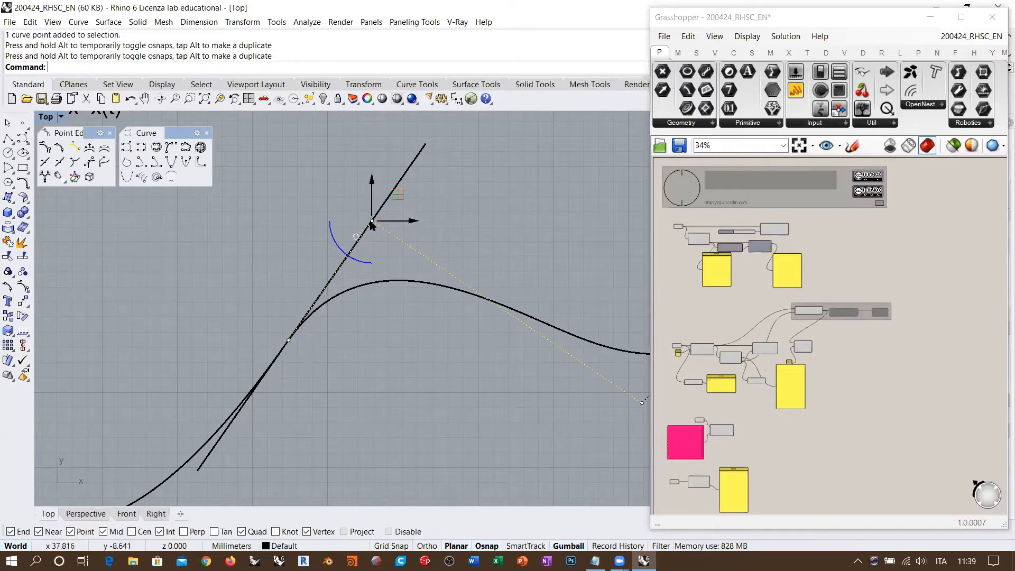
Slide the right curve's second control point down the guide line in stages until it nearly reaches the shared endpoint, and inspect the joint closely.
drag(371, 222, 321, 299)
scroll(299, 330, up, 6)
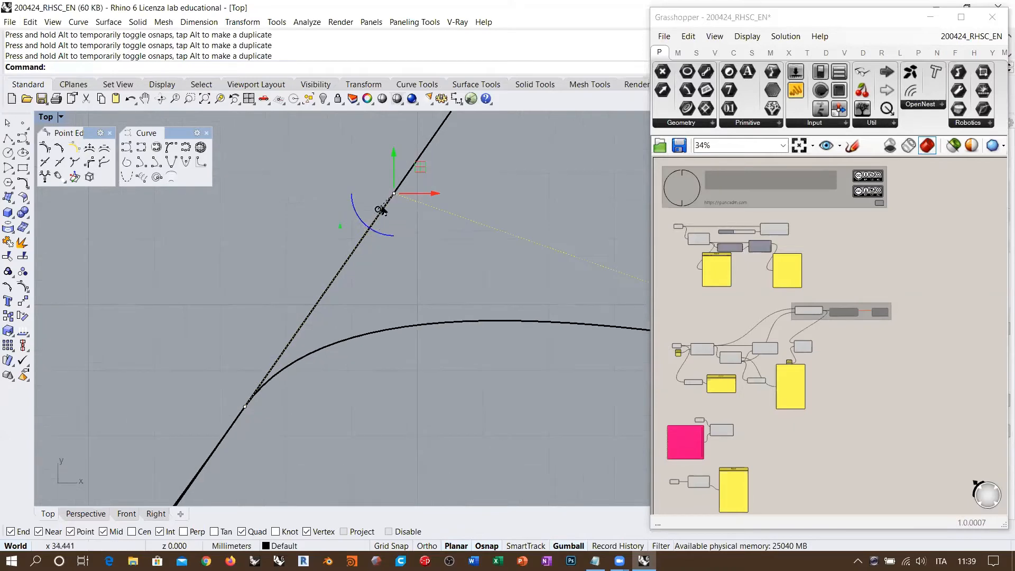
drag(392, 193, 292, 338)
scroll(270, 385, up, 12)
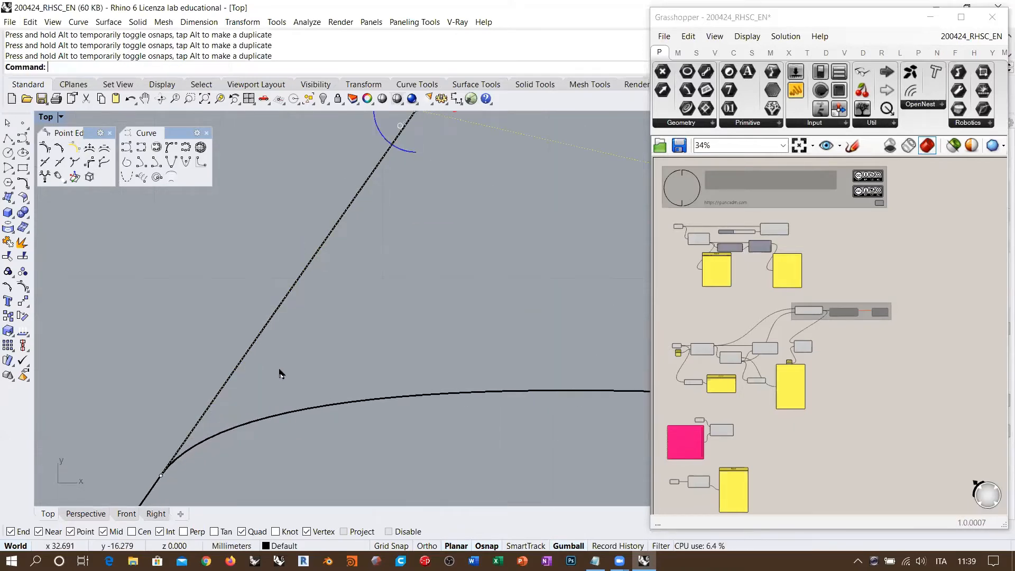
right_drag(281, 374, 336, 366)
scroll(449, 179, down, 2)
drag(470, 119, 303, 359)
right_drag(297, 386, 392, 270)
scroll(392, 270, up, 10)
drag(416, 185, 309, 368)
scroll(306, 364, up, 15)
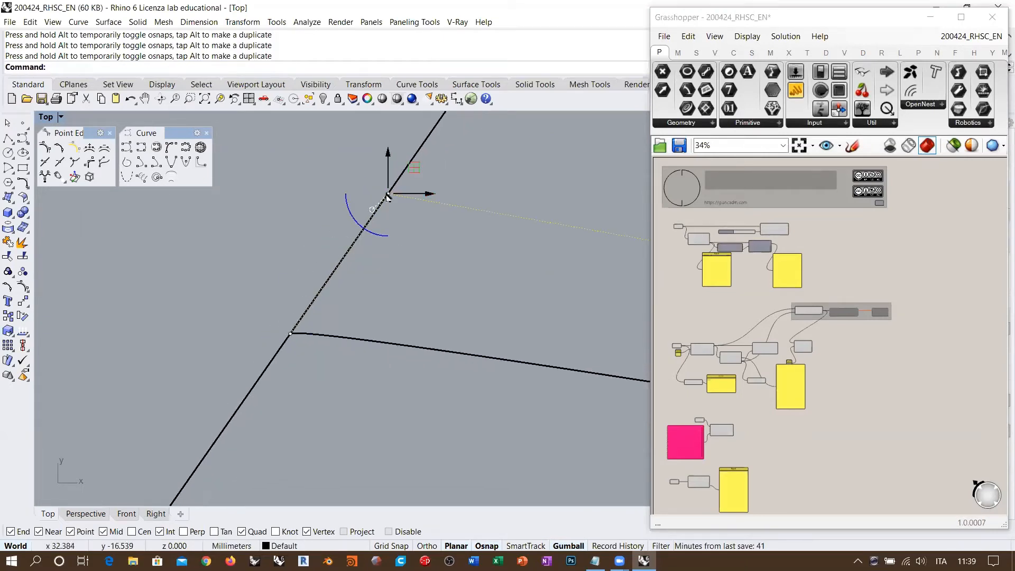
drag(388, 194, 346, 255)
scroll(291, 338, up, 10)
scroll(276, 334, up, 20)
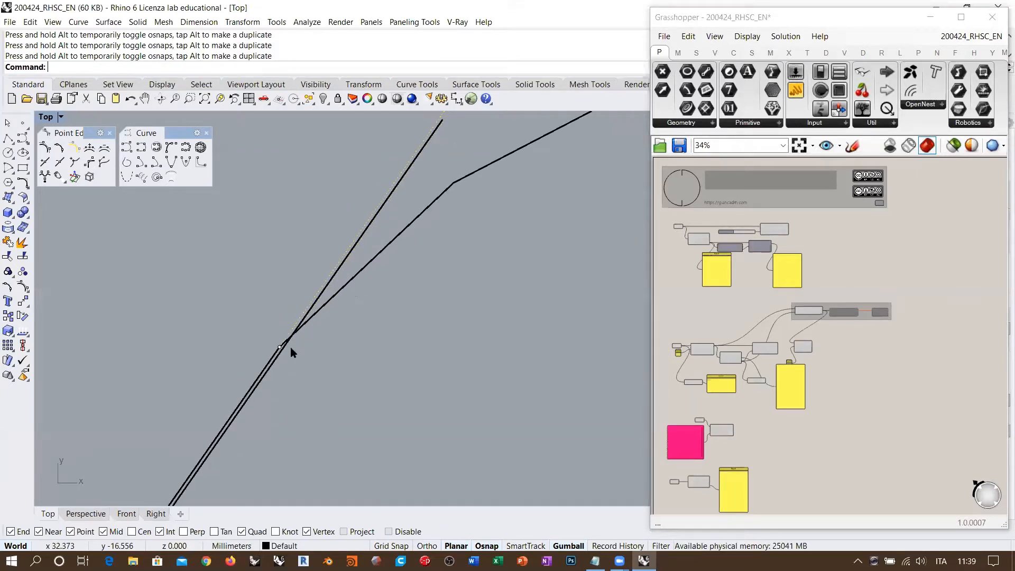
scroll(284, 344, up, 8)
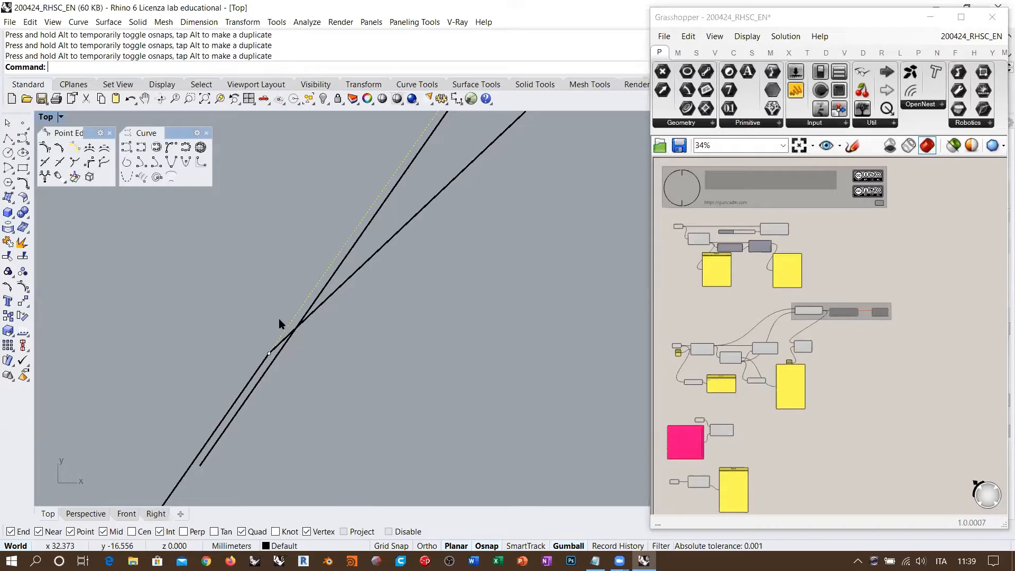
scroll(284, 362, up, 4)
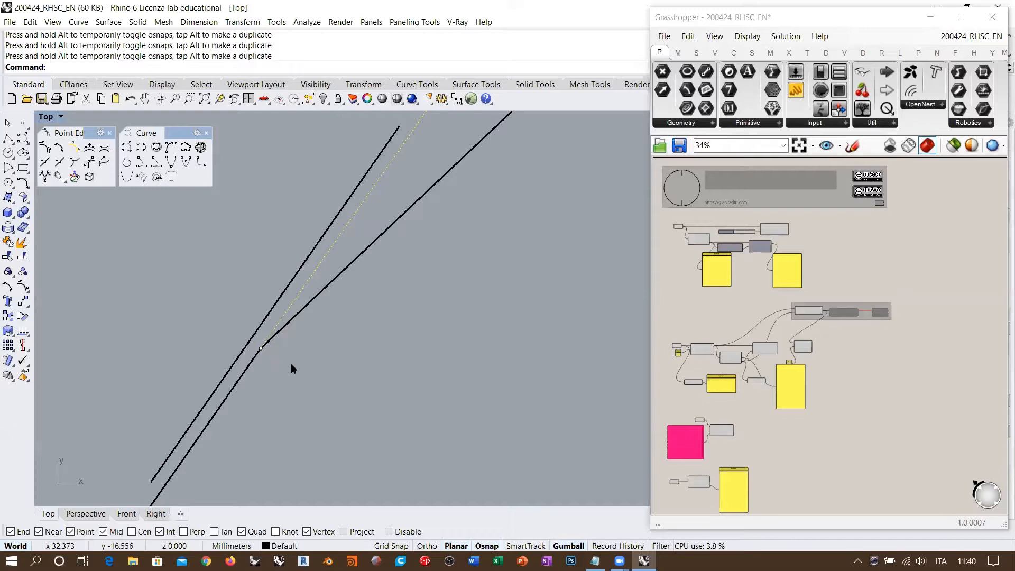
Delete the straight guide line through the joint to view the two curves alone.
scroll(290, 363, down, 20)
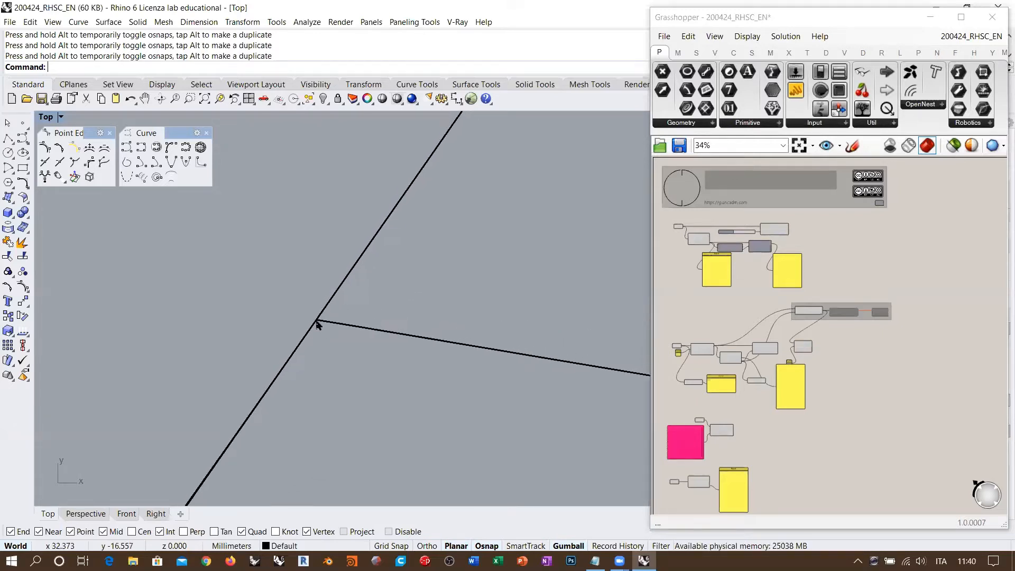
scroll(333, 296, down, 5)
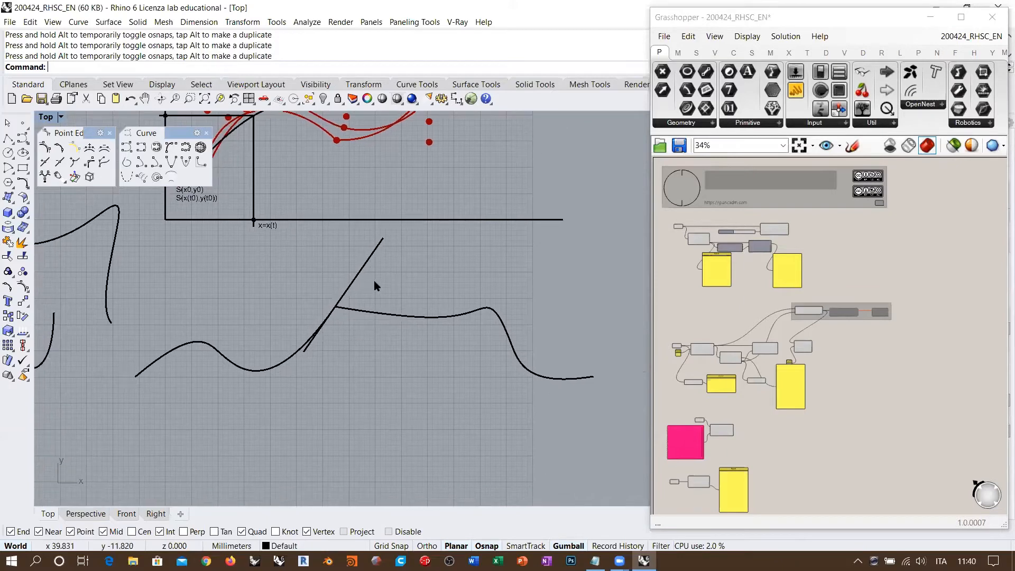
click(352, 283)
key(Delete)
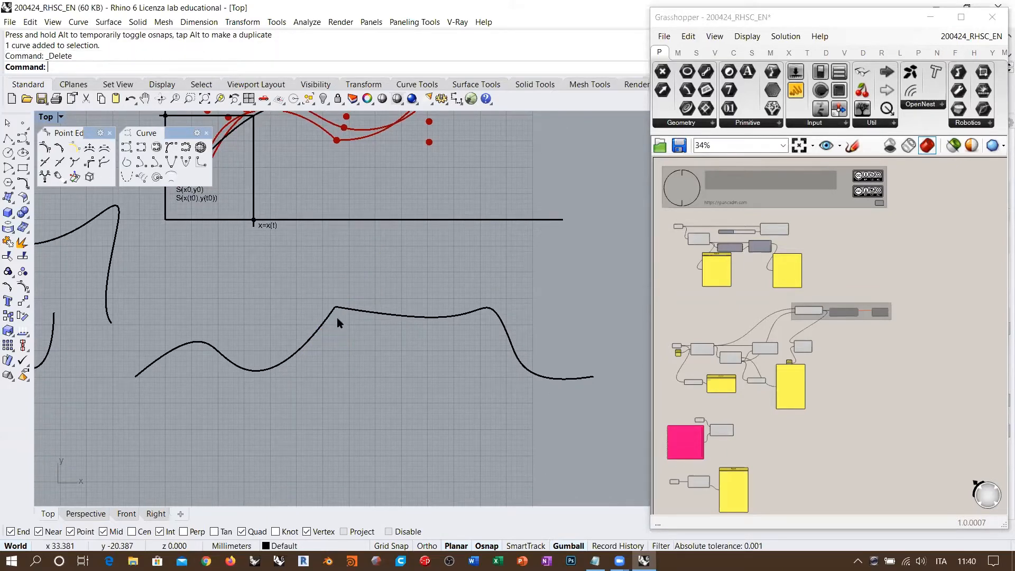
Undo the guide line deletion, the second control point's slides and the earlier downward move of the right curve's remaining control points.
scroll(338, 317, up, 3)
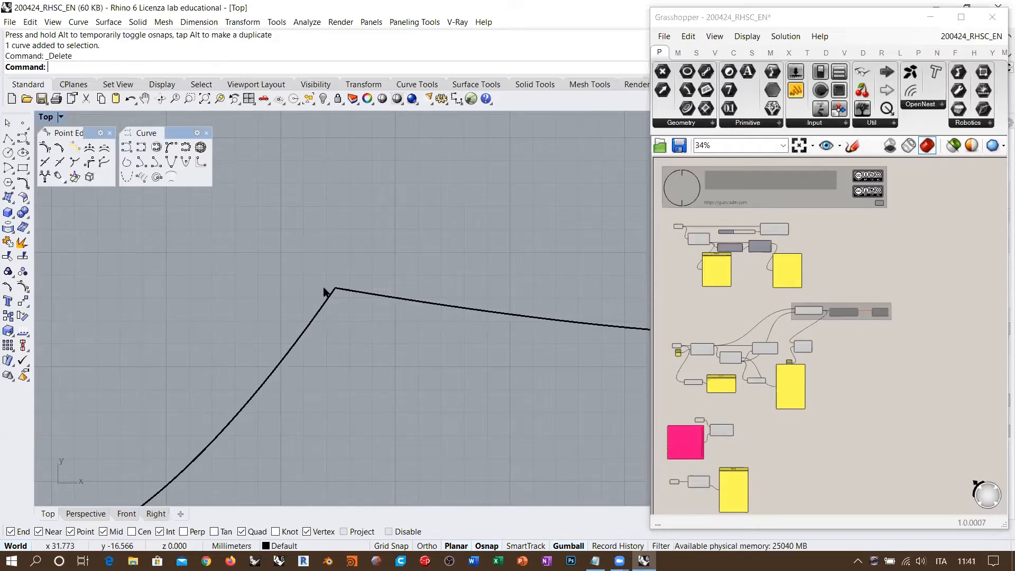
scroll(333, 290, down, 5)
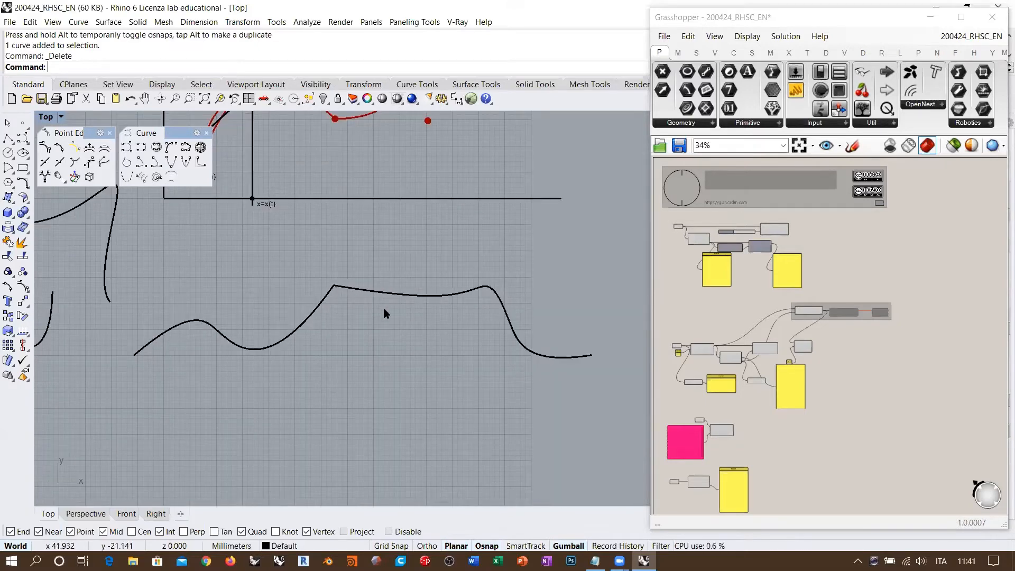
right_drag(383, 309, 371, 341)
scroll(377, 327, up, 2)
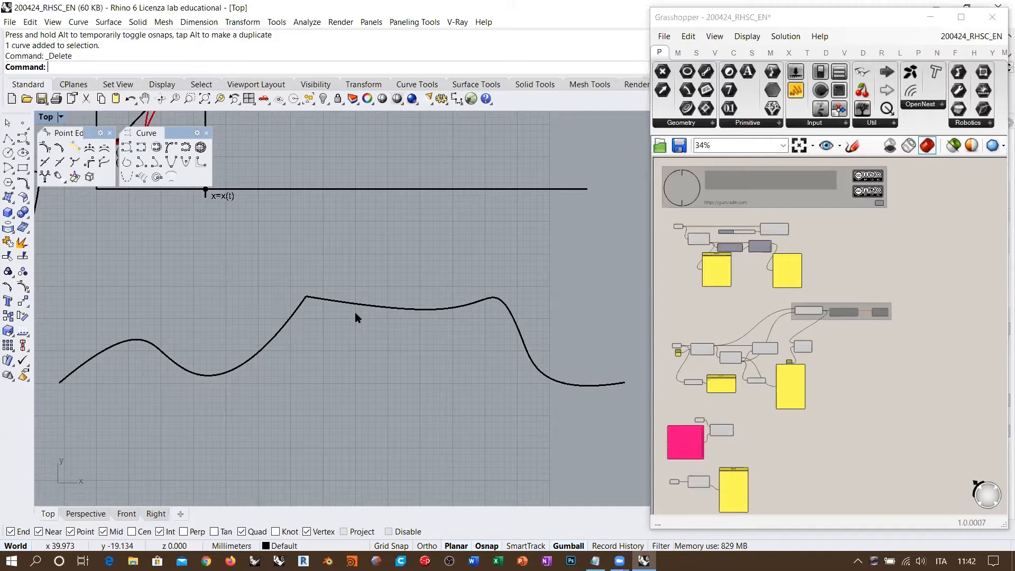
key(ctrl+z)
key(ctrl+z)
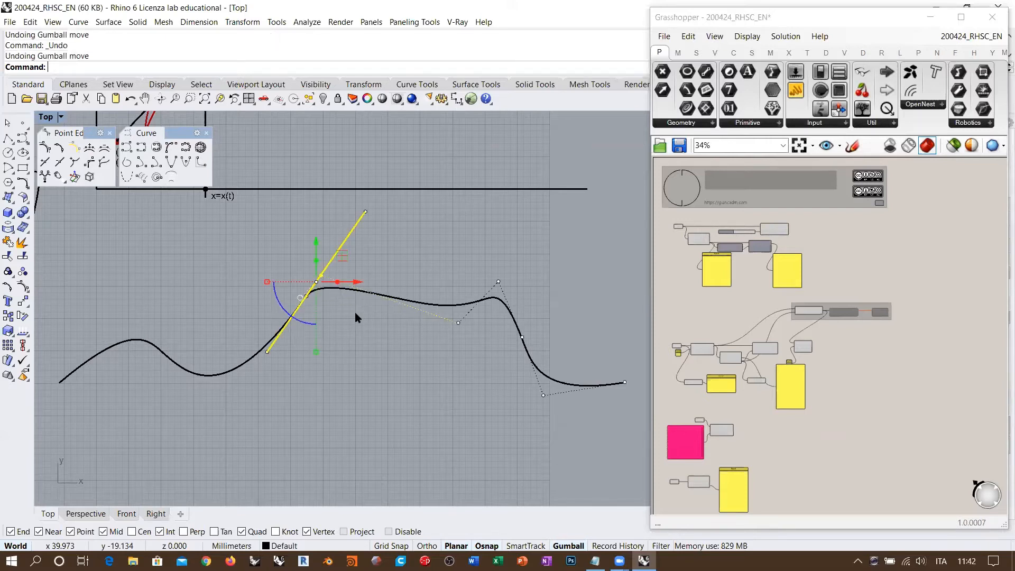
key(ctrl+z)
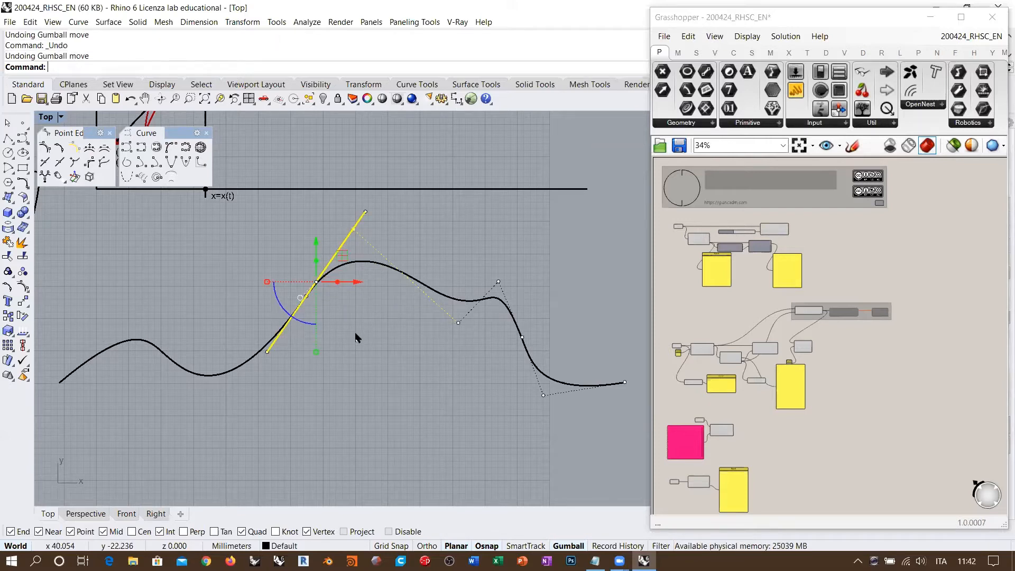
key(Escape)
key(Escape)
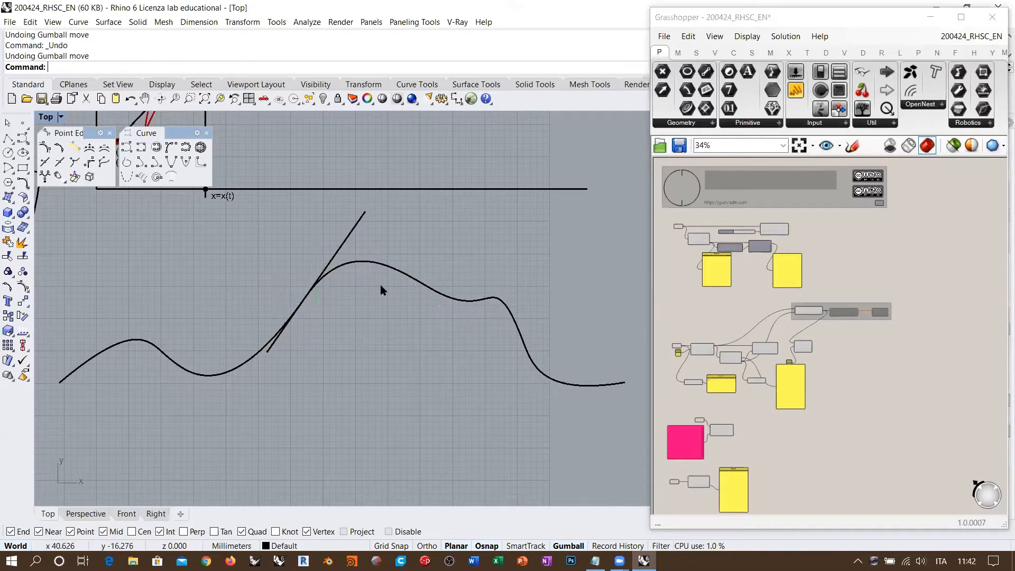
key(ctrl+z)
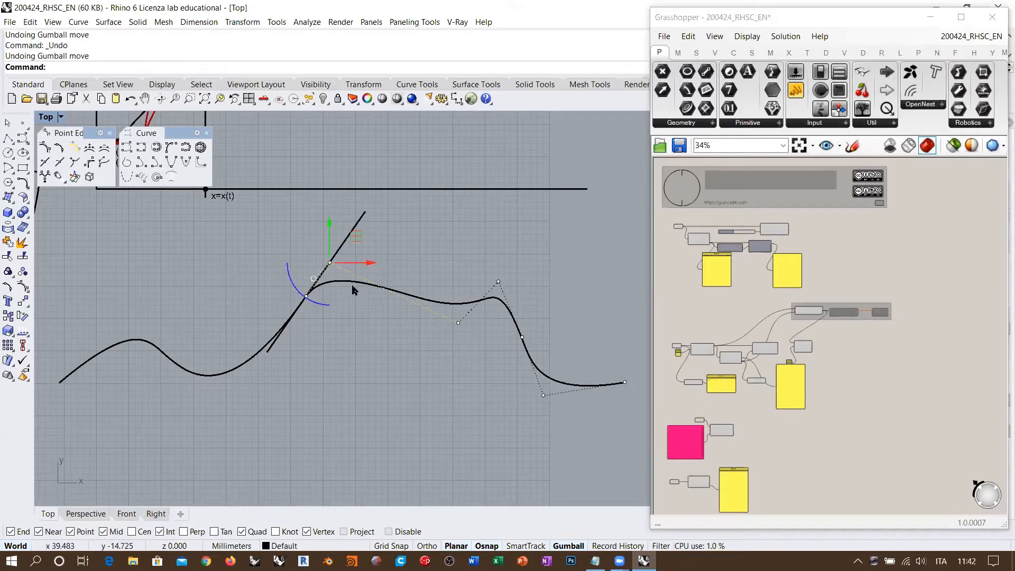
key(ctrl+z)
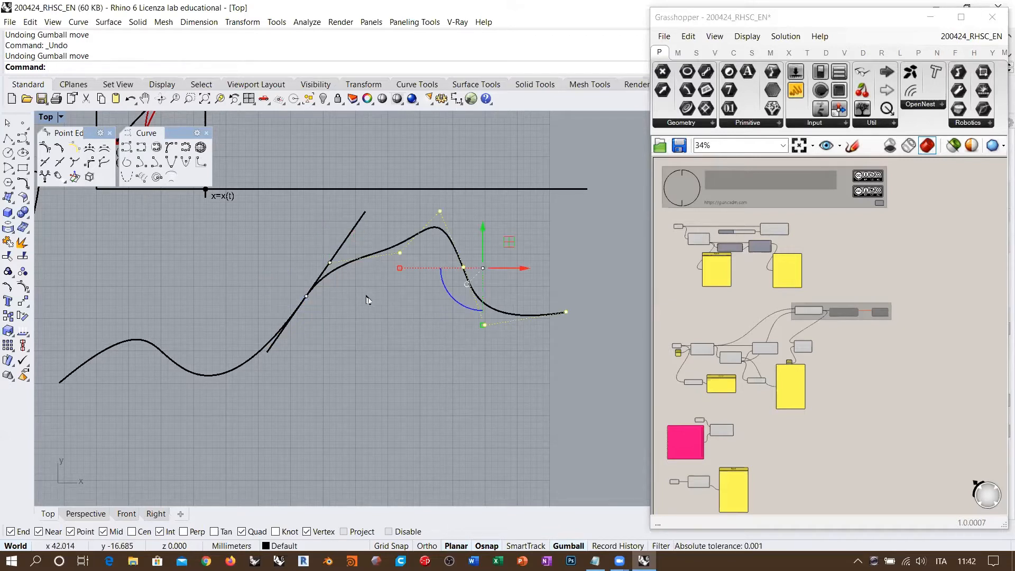
Move the right curve away from the left curve's end and delete the guide line.
scroll(347, 270, up, 5)
drag(217, 324, 436, 169)
click(433, 229)
click(304, 231)
key(Delete)
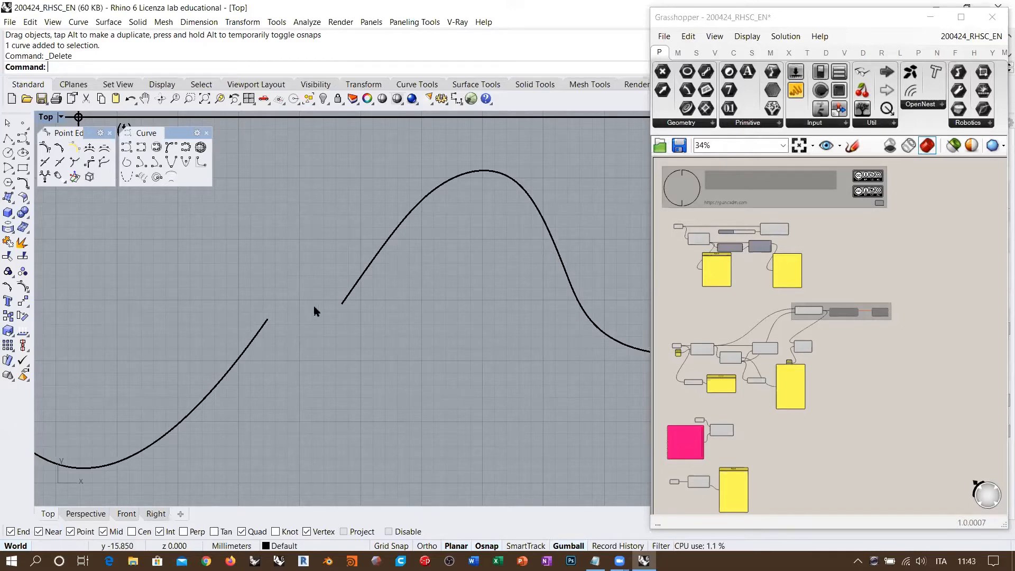
Widen the gap between the two curves by moving the right curve further to the right.
scroll(319, 304, up, 4)
right_drag(328, 327, 319, 300)
scroll(300, 305, down, 8)
drag(338, 285, 378, 292)
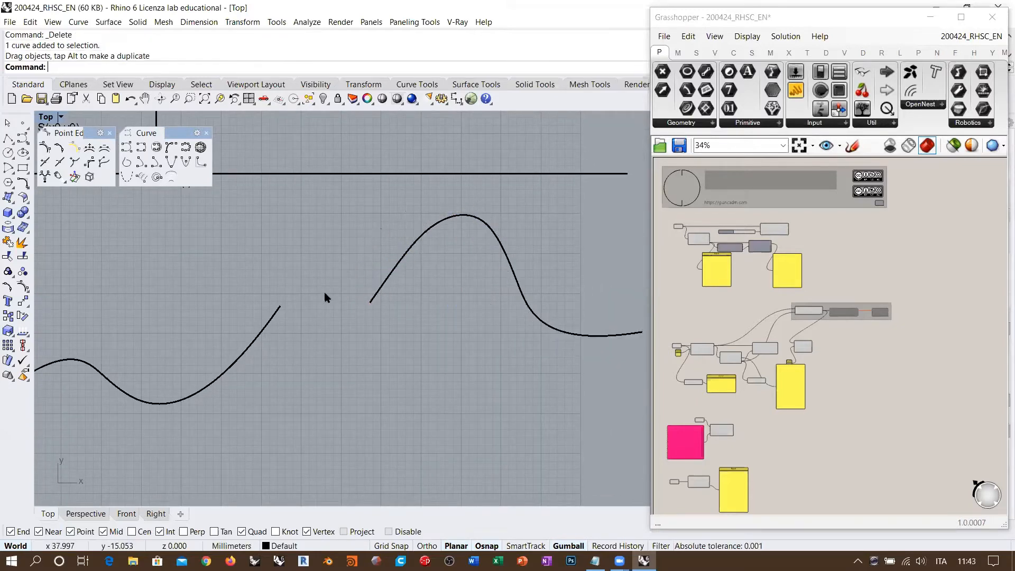
Start an adjustable curve blend between the facing ends of the left and right curves, moving its settings dialog beside the blend.
scroll(317, 310, up, 4)
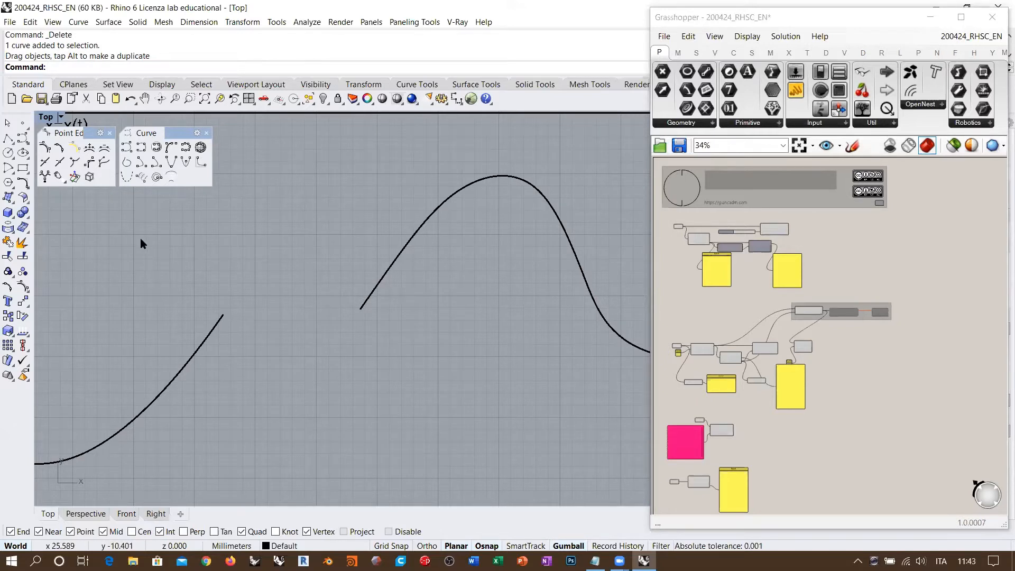
click(22, 182)
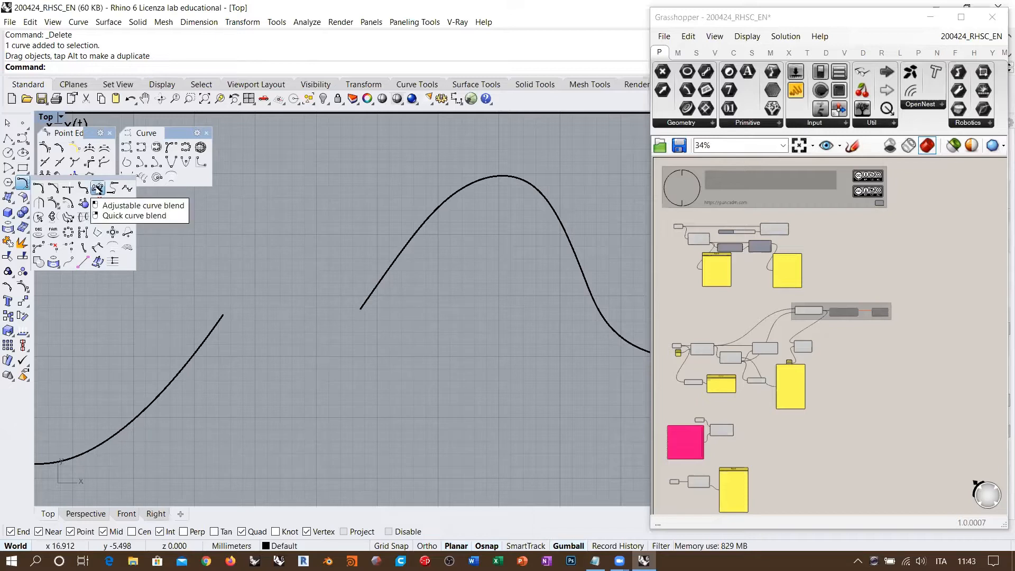
click(97, 189)
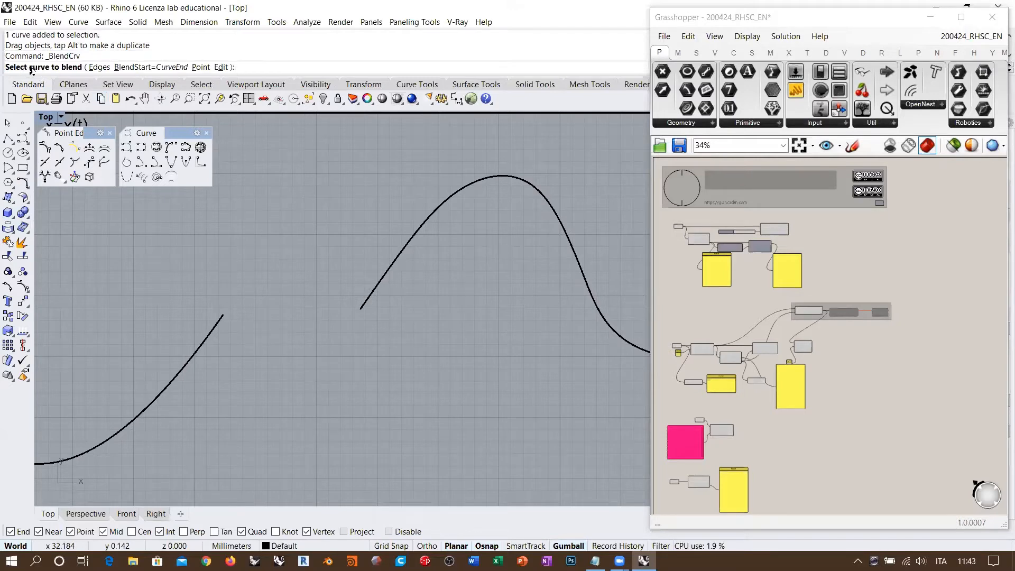
click(218, 322)
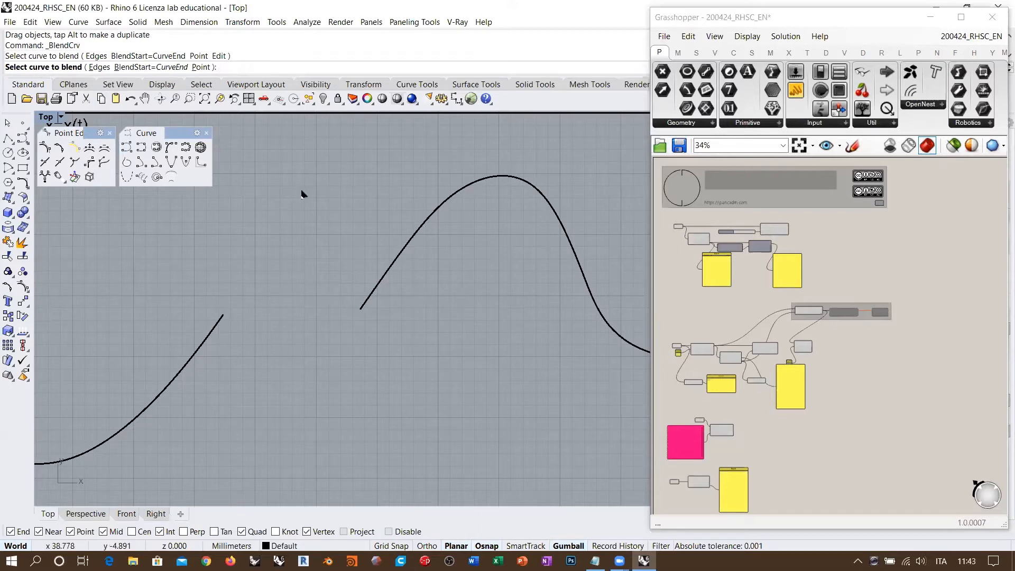
click(379, 281)
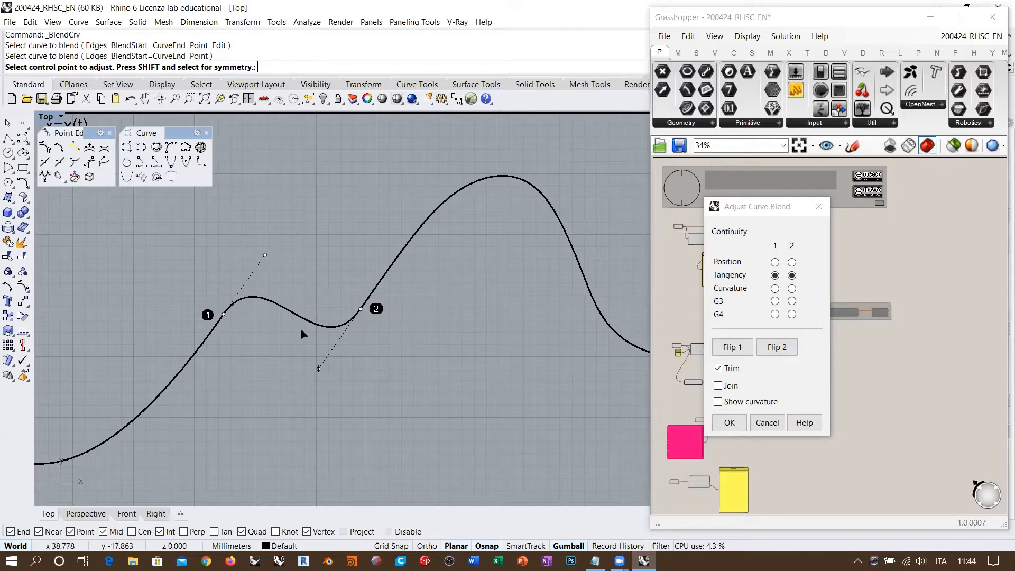
click(758, 209)
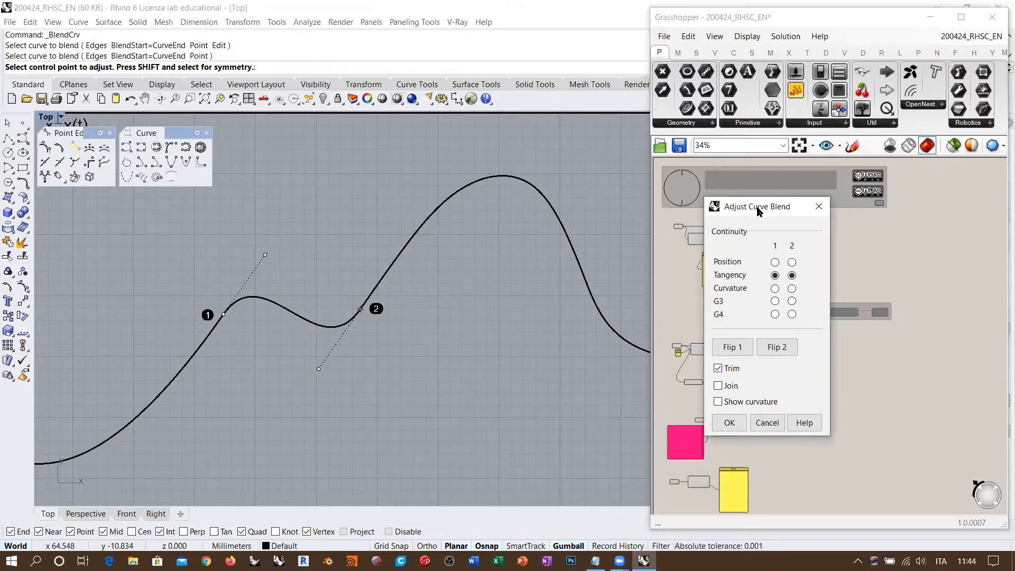
drag(758, 210, 564, 152)
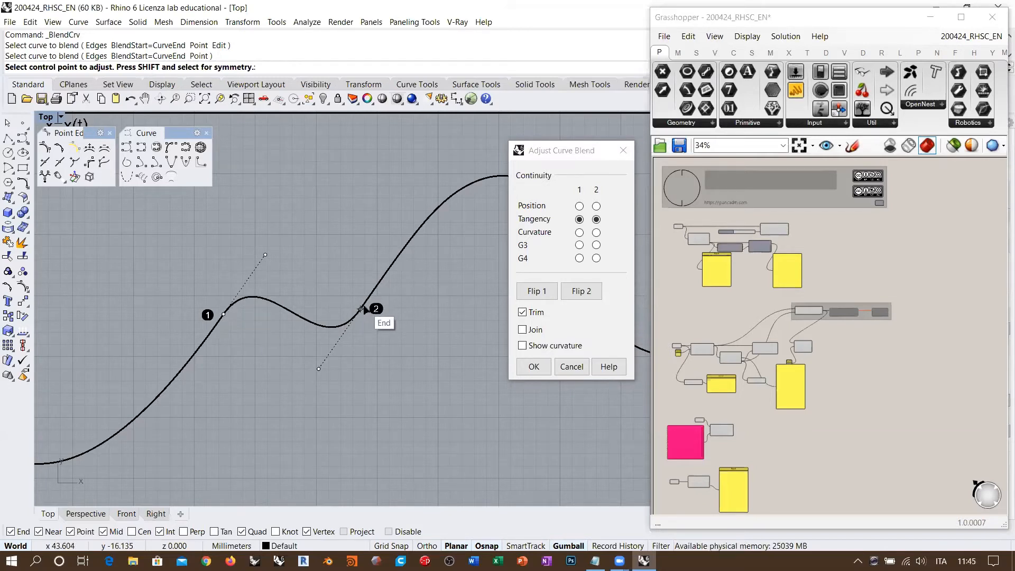
Set the blend's continuity to Position at both ends, and switch end 1 to Tangency.
click(579, 207)
click(596, 206)
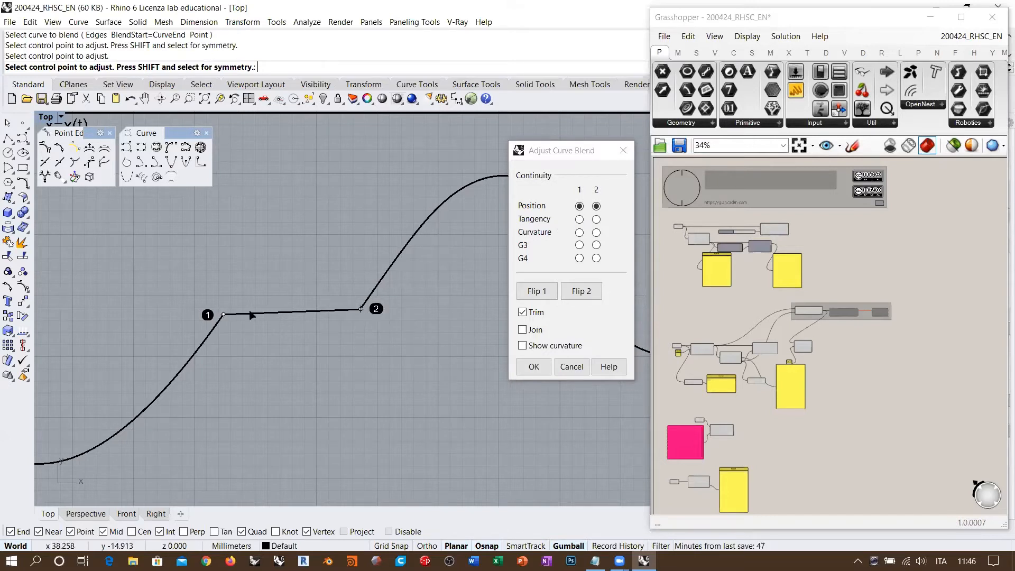
click(580, 220)
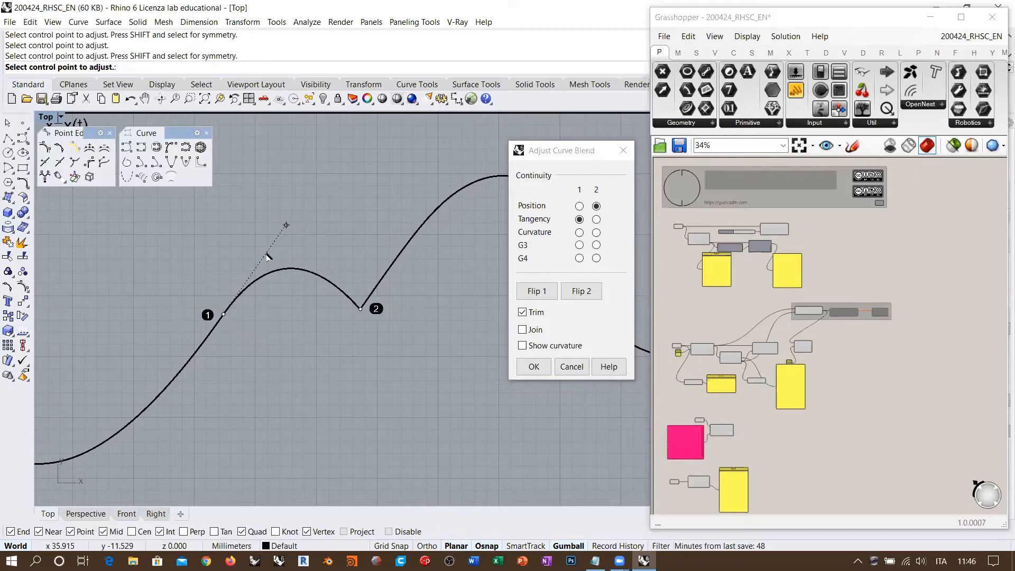
Set the blend's continuity at end 2 to Tangency and lengthen the tangent handle at end 1 to raise the blend's hump.
click(596, 220)
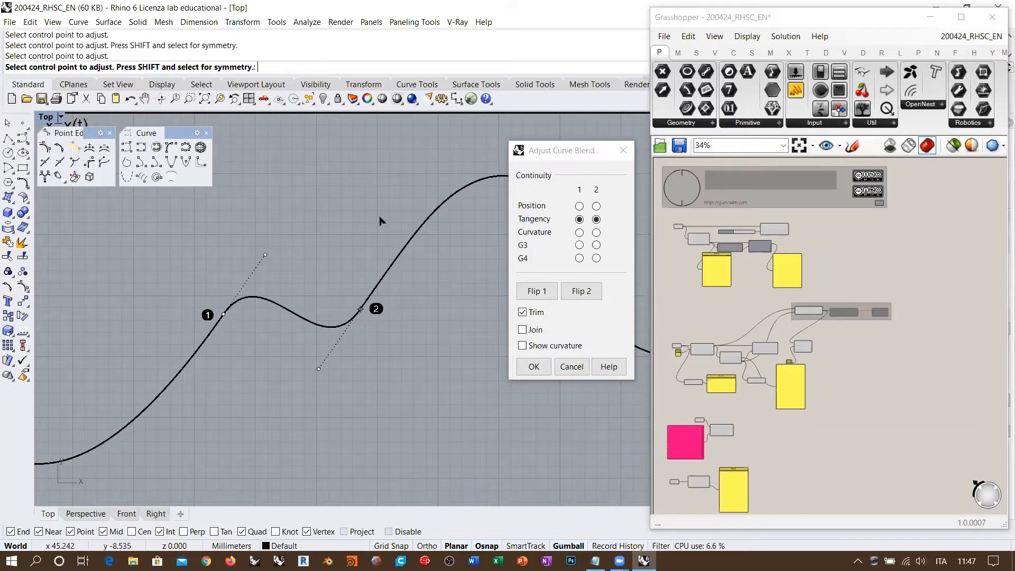
drag(551, 155, 558, 144)
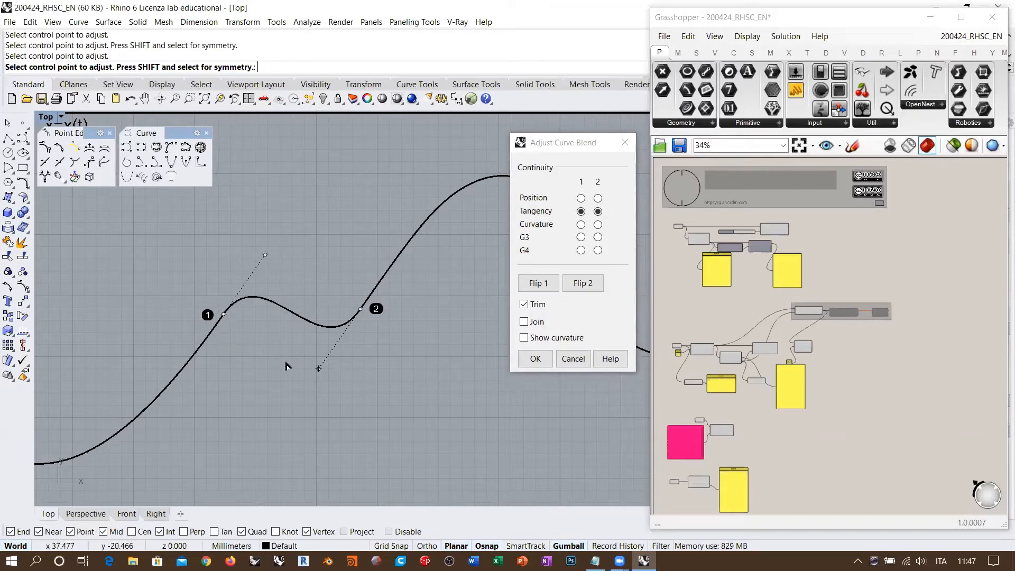
click(266, 255)
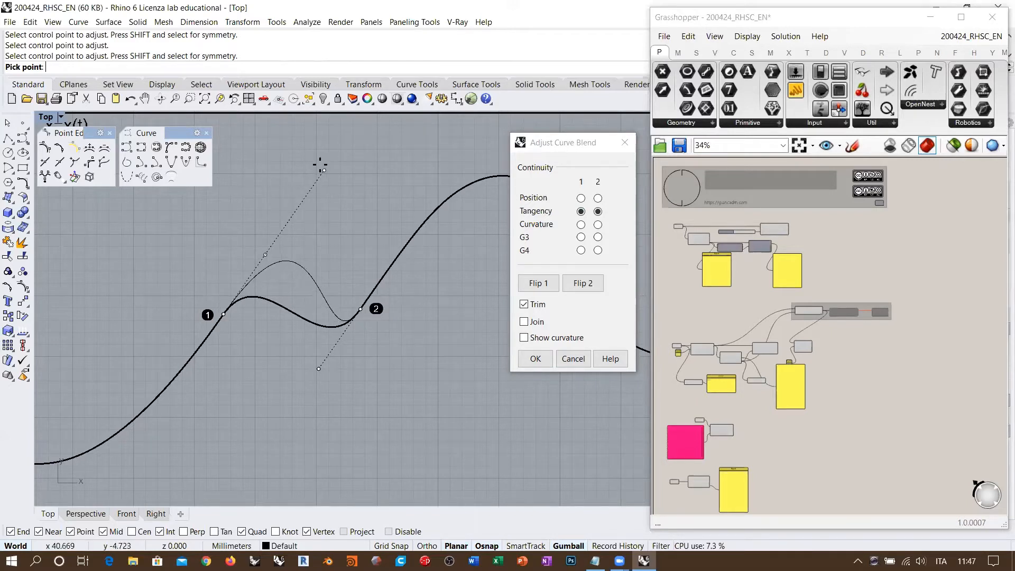
click(269, 190)
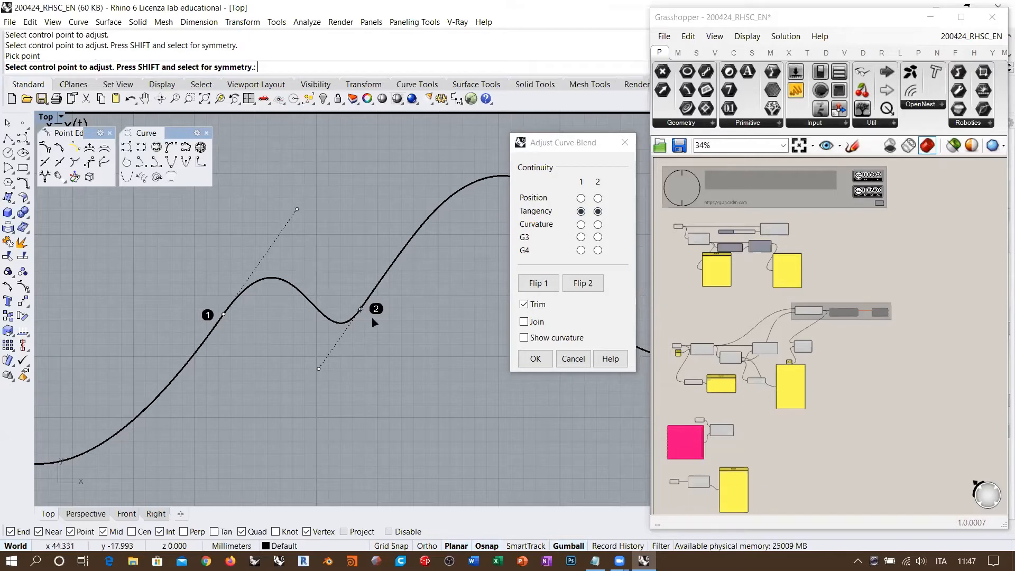
Pick up the tangent handle point at end 1 again and pull it further out along its tangent line.
scroll(373, 322, down, 5)
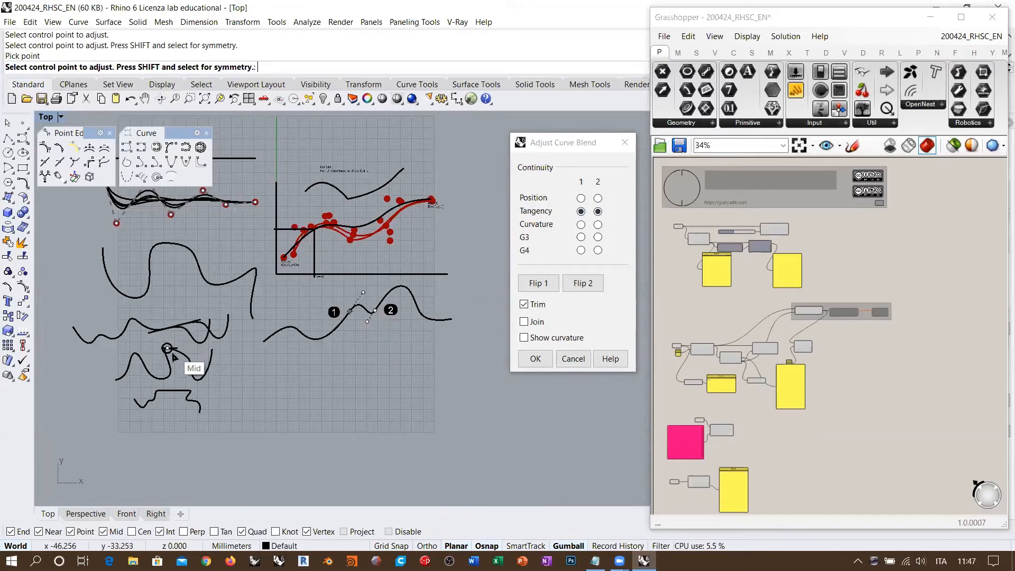
scroll(168, 349, up, 4)
scroll(163, 317, down, 2)
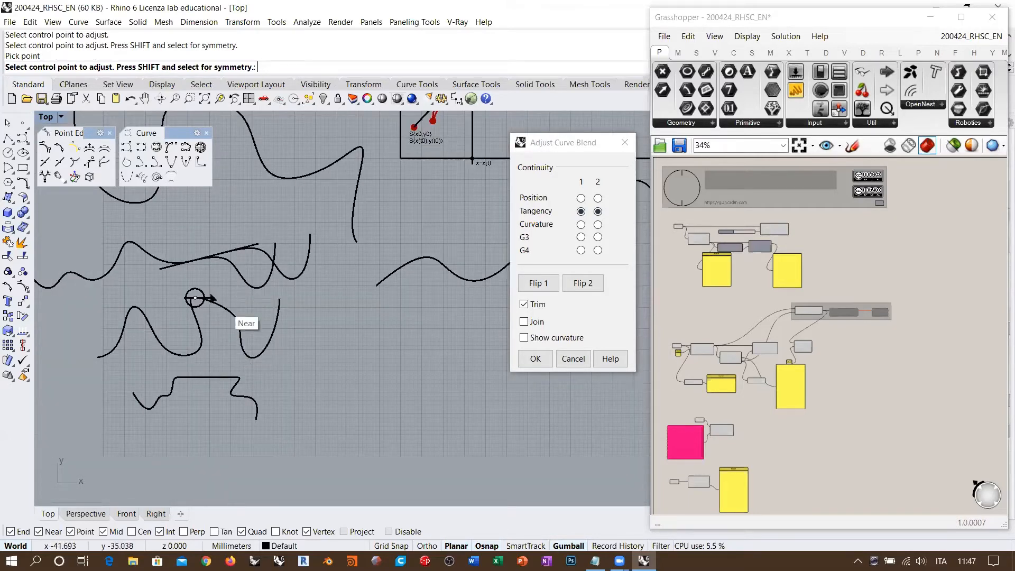
scroll(196, 297, down, 2)
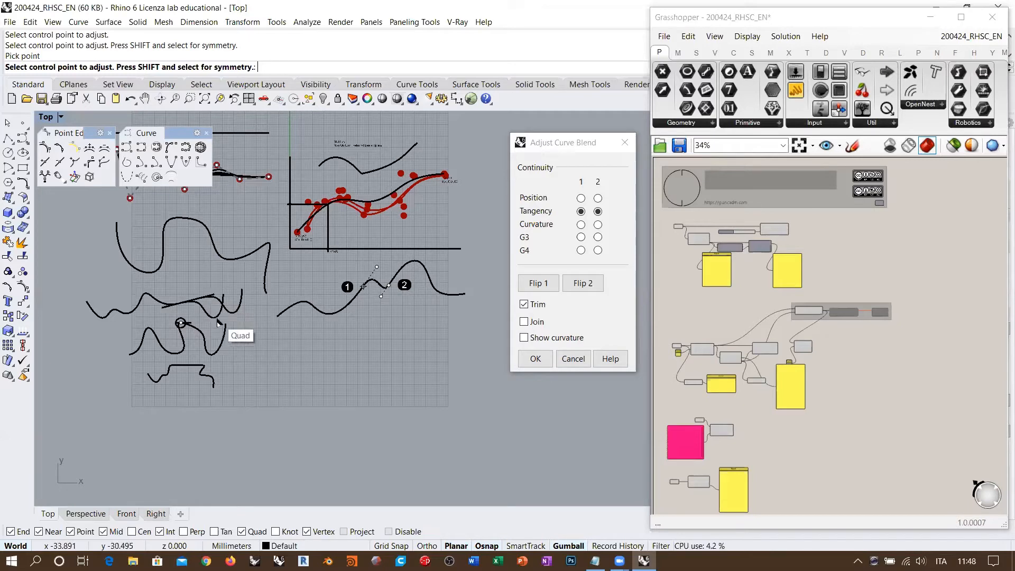
scroll(401, 284, up, 10)
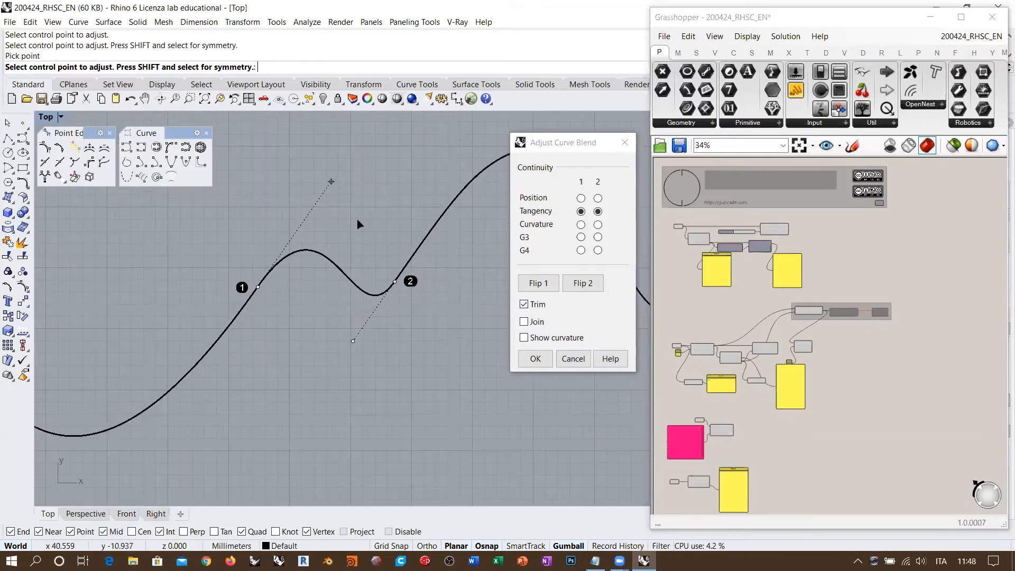
scroll(296, 349, down, 5)
click(307, 265)
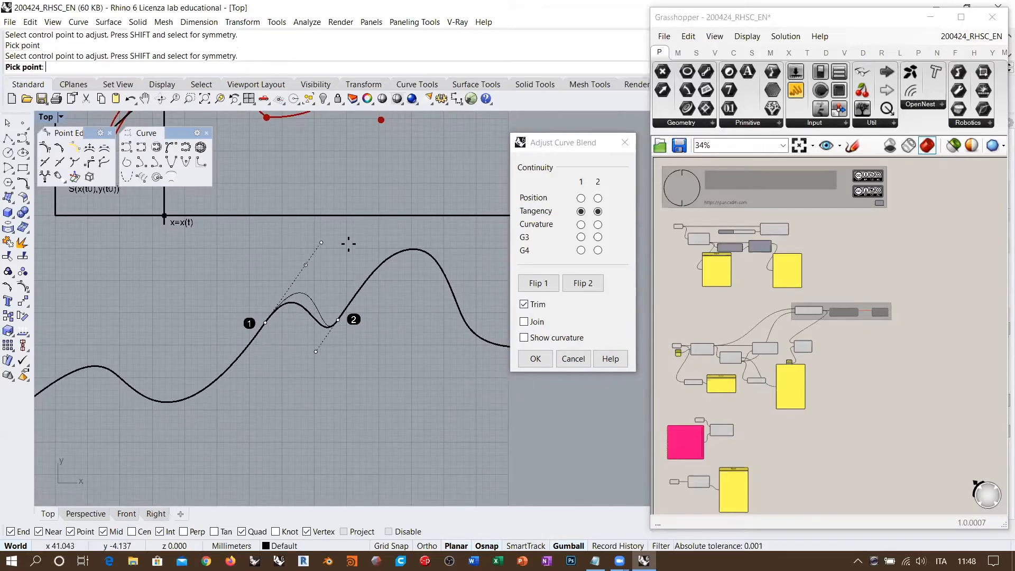
Try reshaping the tangency blend by repositioning its adjustment handles at ends 1 and 2.
click(324, 294)
click(316, 349)
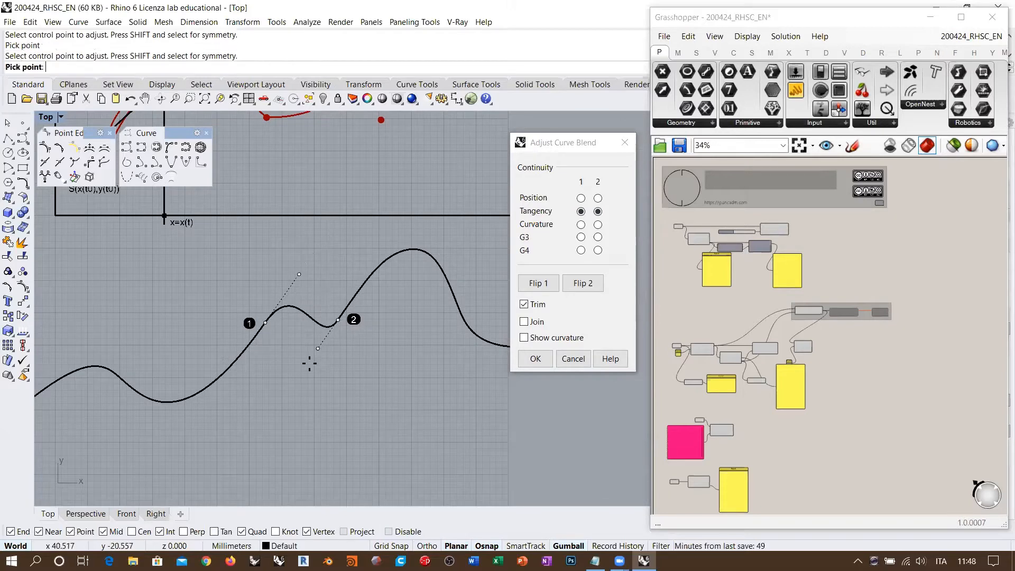
click(255, 439)
click(255, 439)
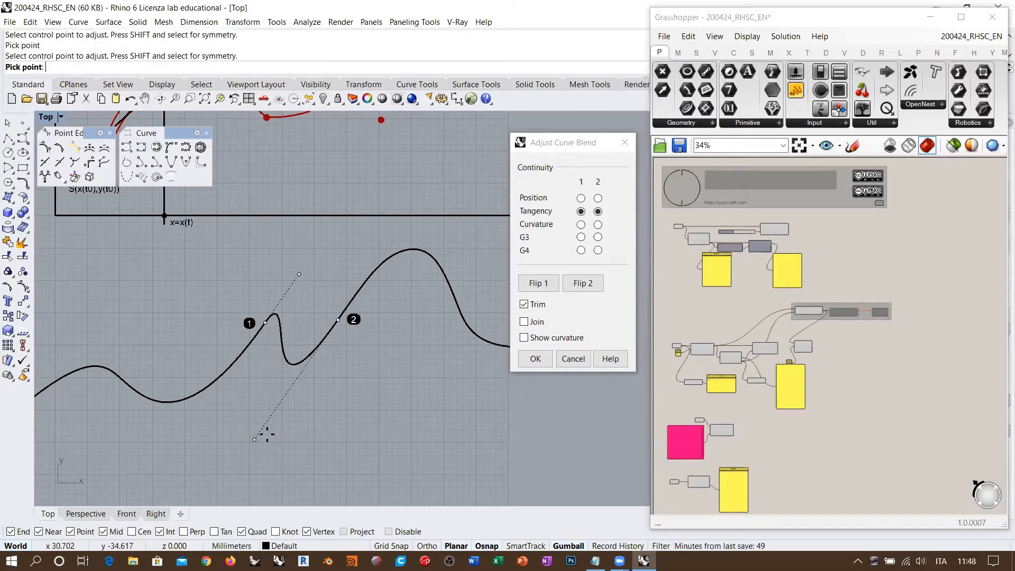
click(332, 387)
Try Curvature continuity at both ends of the blend and cancel the curve blend.
scroll(333, 338, up, 2)
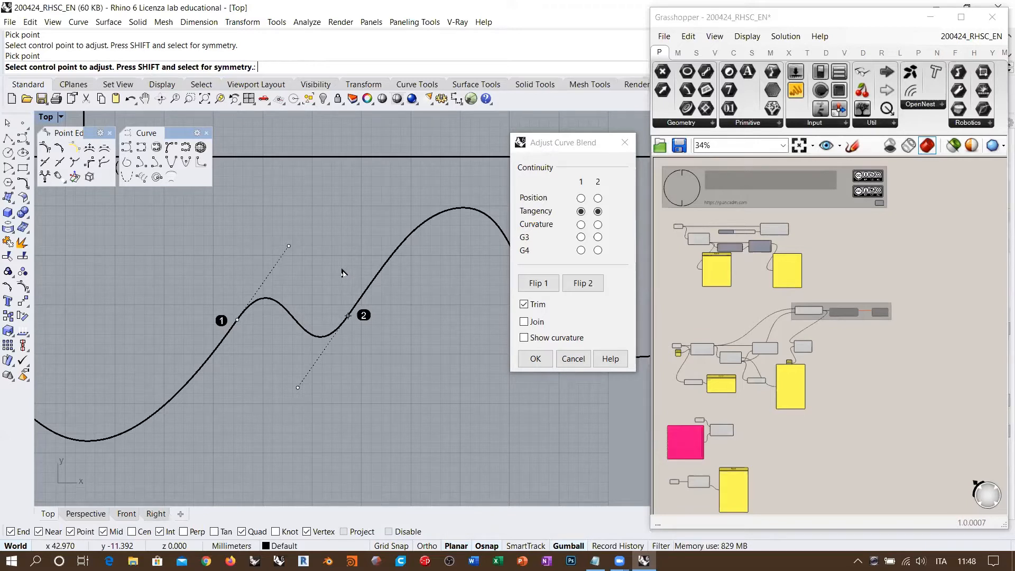
click(580, 225)
click(581, 226)
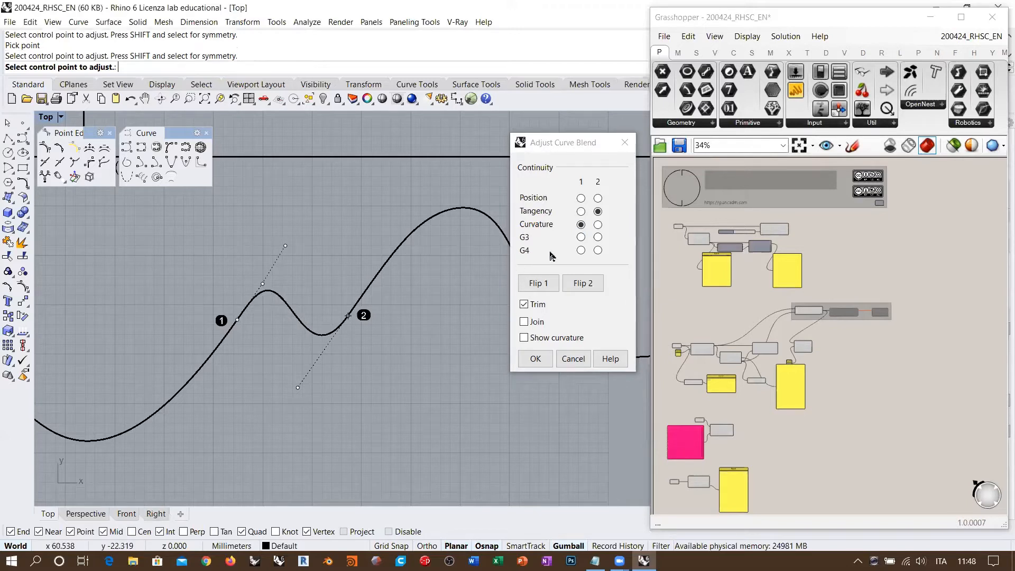
click(597, 224)
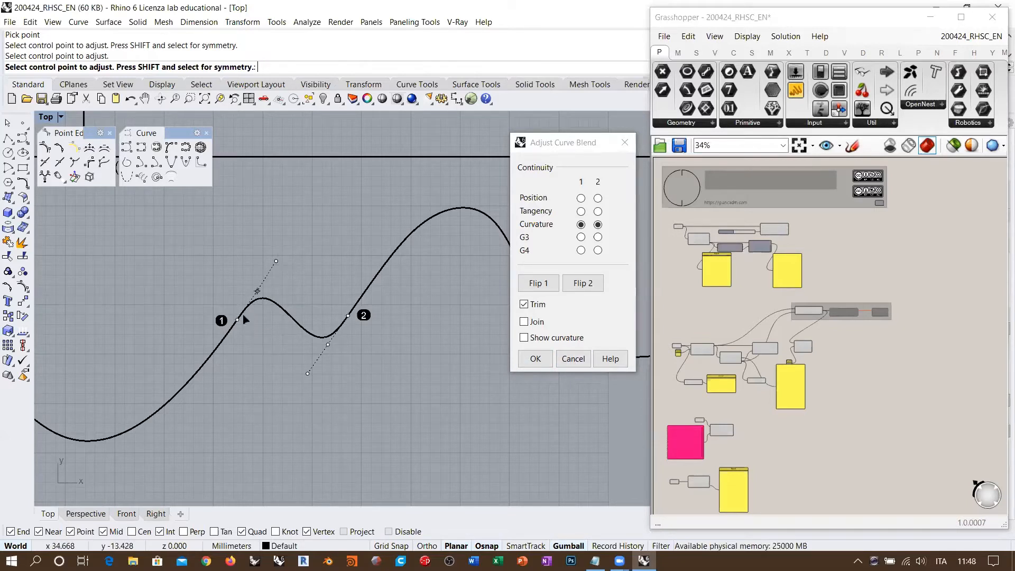
click(573, 359)
Bend the start of the right-hand curve by moving its end point and the next two control points up and to the left.
click(387, 282)
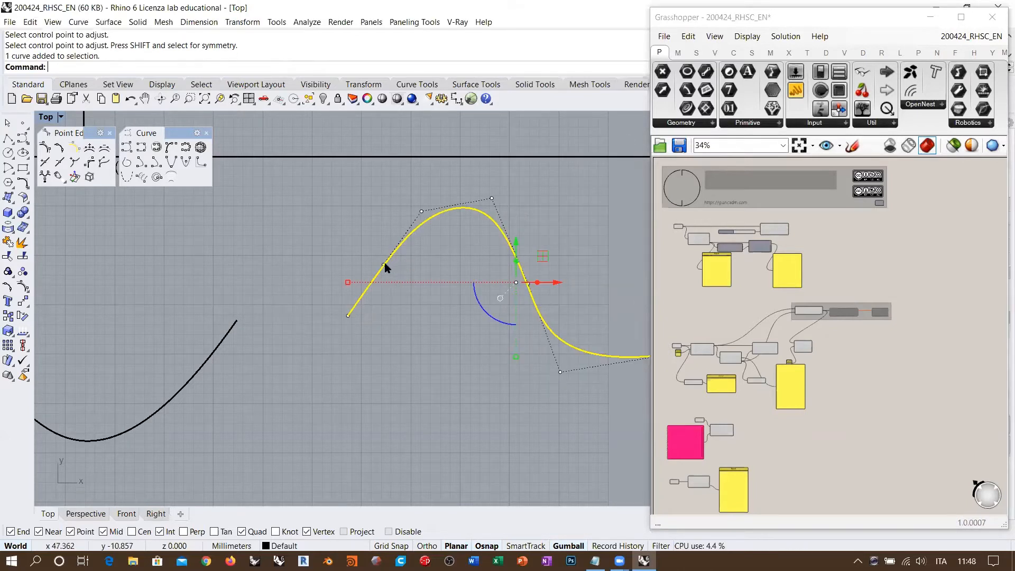
drag(384, 267, 334, 238)
drag(421, 211, 404, 188)
drag(348, 316, 345, 305)
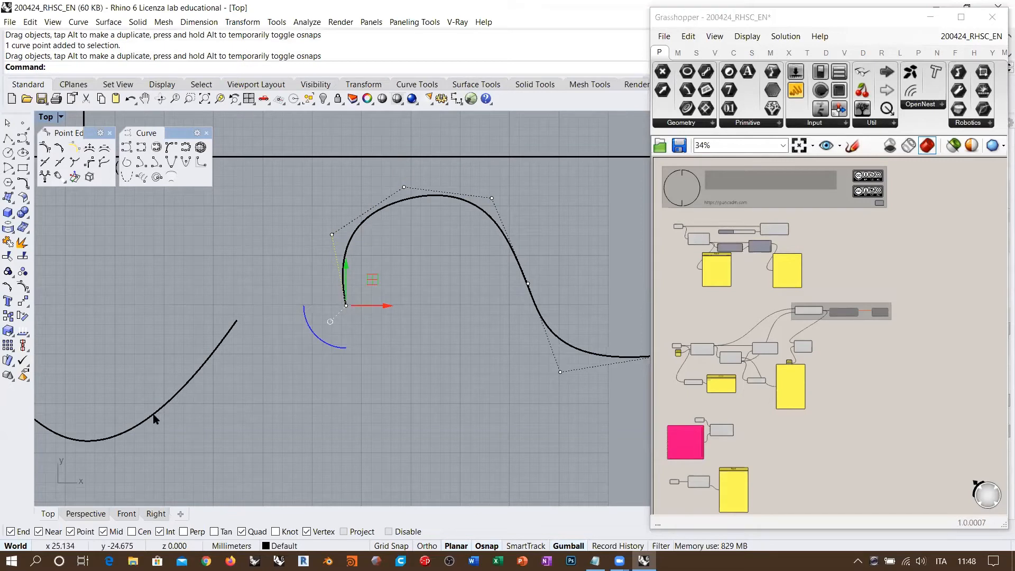
Bend the end of the left-hand curve by moving its second-to-last control point to the right, and deselect the curve.
click(219, 350)
drag(177, 406, 253, 411)
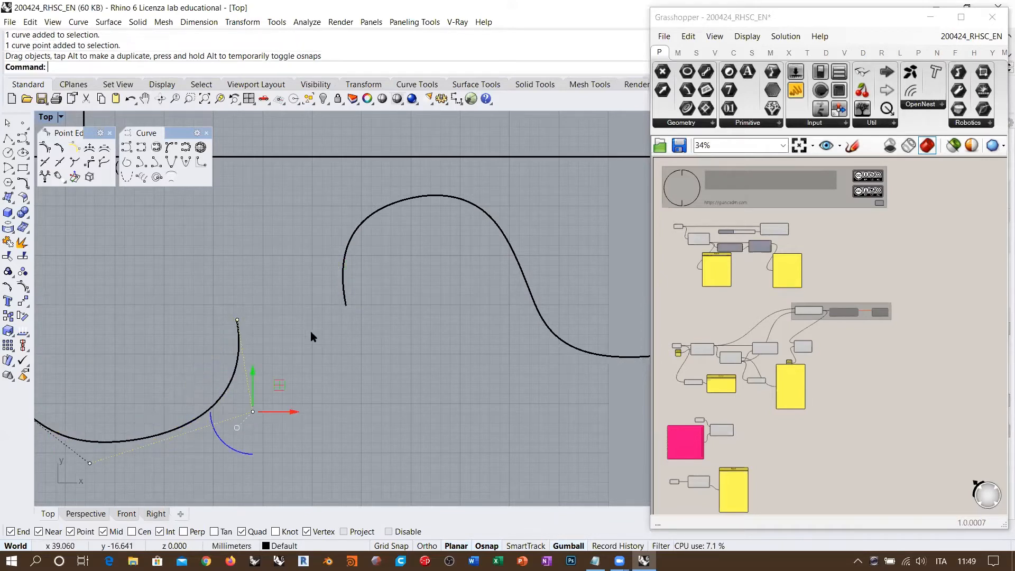
key(Escape)
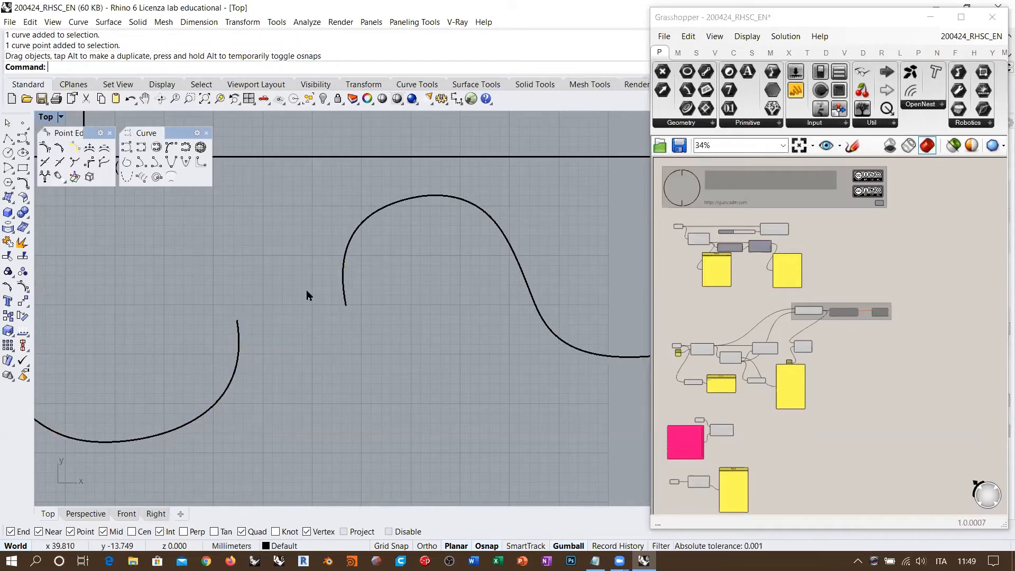
Create an adjustable curve blend between the facing ends of the two curves, with Curvature continuity at both ends.
right_click(268, 52)
click(337, 90)
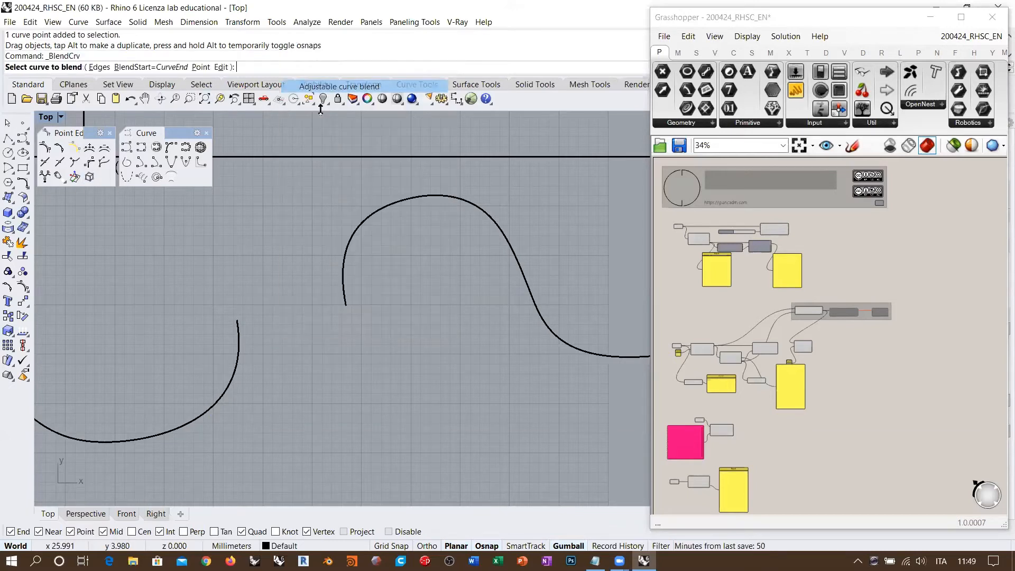
click(237, 332)
click(342, 296)
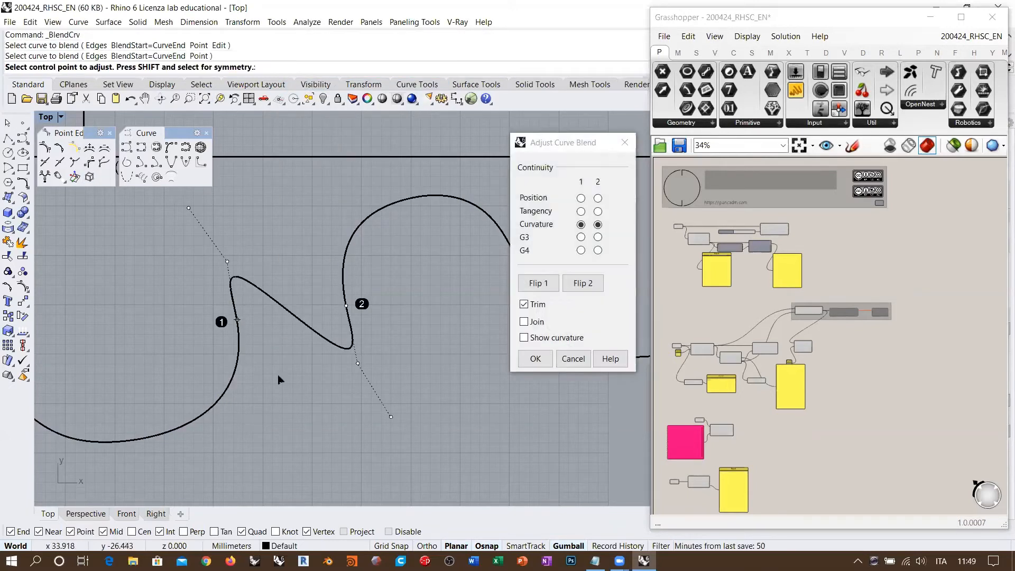
right_drag(346, 344, 373, 366)
click(580, 224)
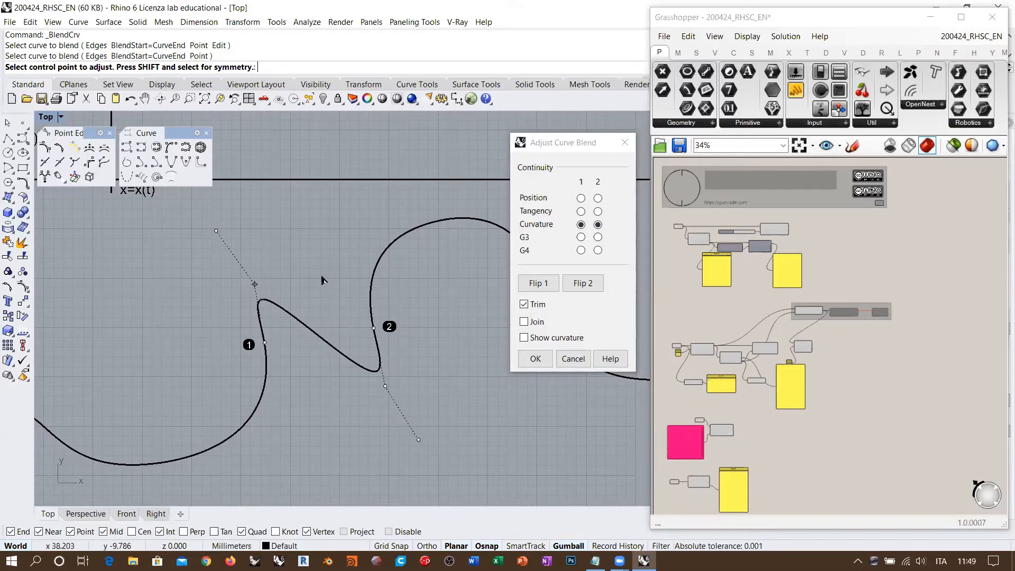
Examine the curvature blend's junctions and the arrangement of its control points at ends 1 and 2.
scroll(264, 333, up, 2)
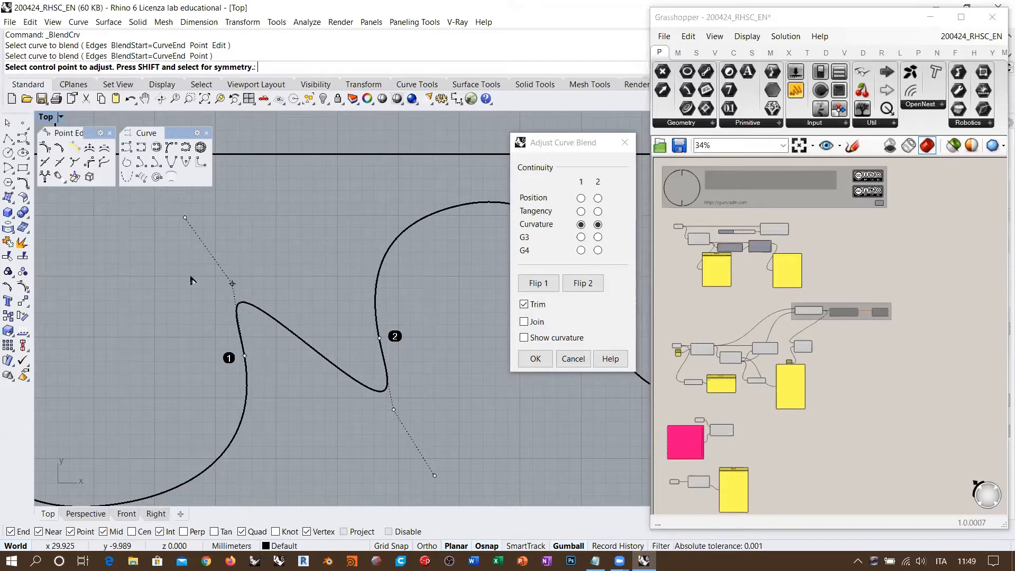
scroll(190, 280, up, 3)
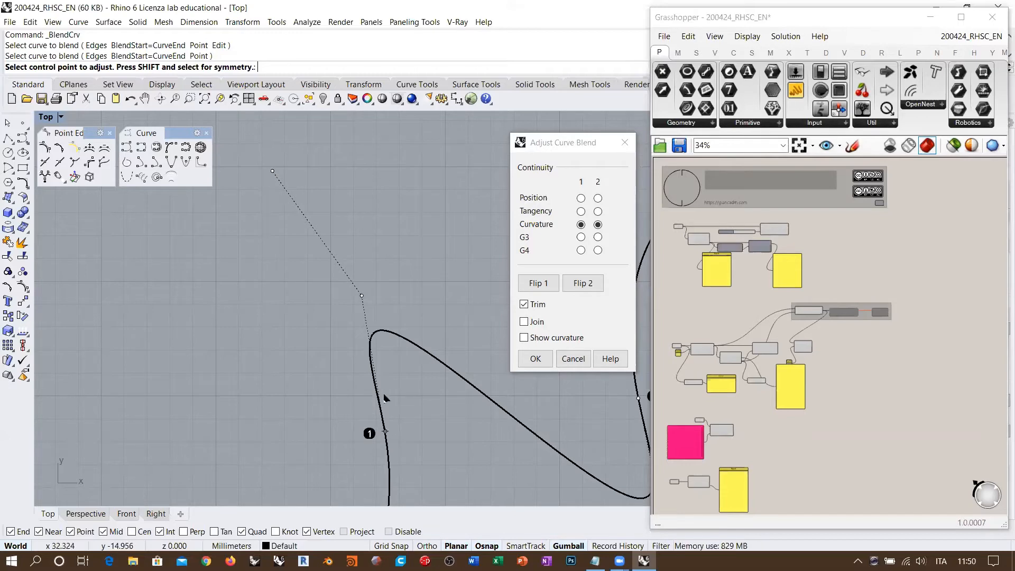
right_drag(378, 350, 359, 273)
scroll(359, 273, down, 8)
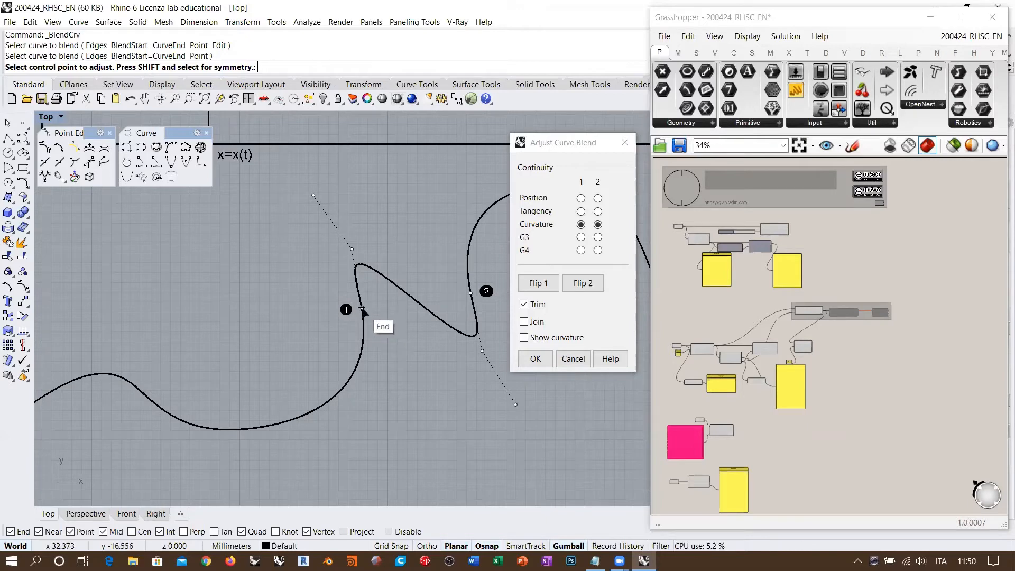
right_drag(362, 309, 314, 339)
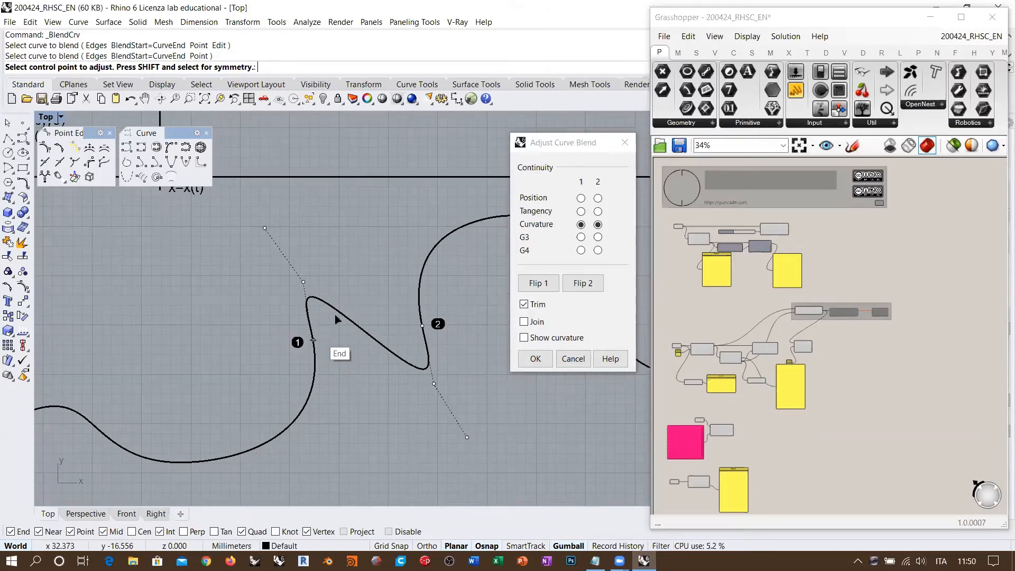
scroll(335, 317, up, 2)
right_drag(354, 309, 338, 312)
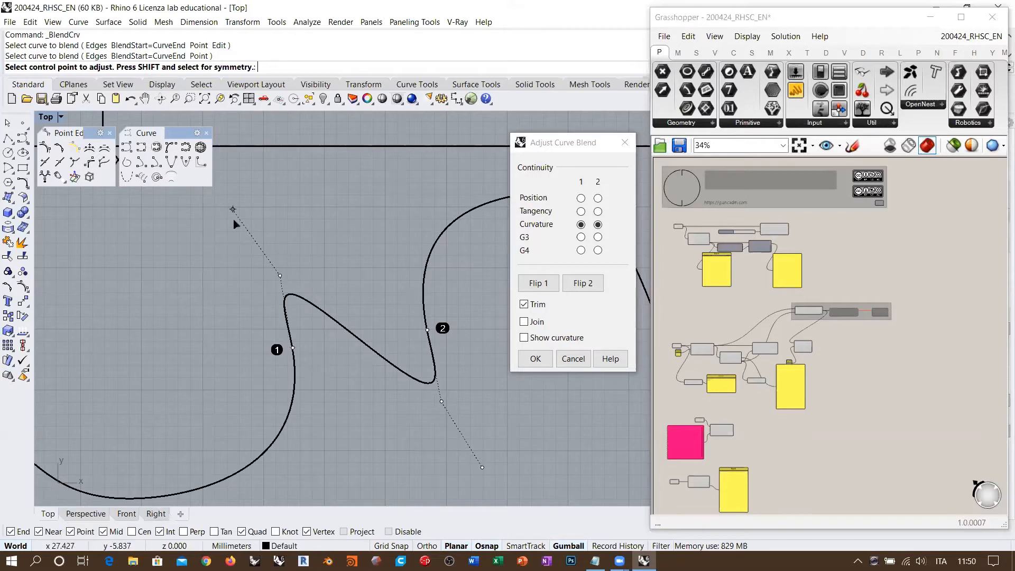
right_drag(323, 247, 350, 246)
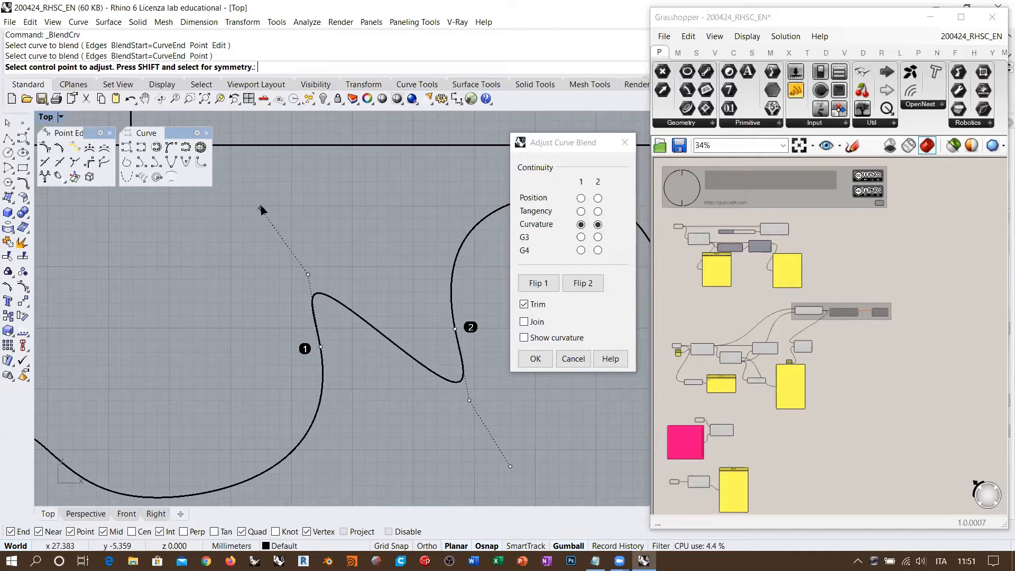
scroll(260, 211, up, 2)
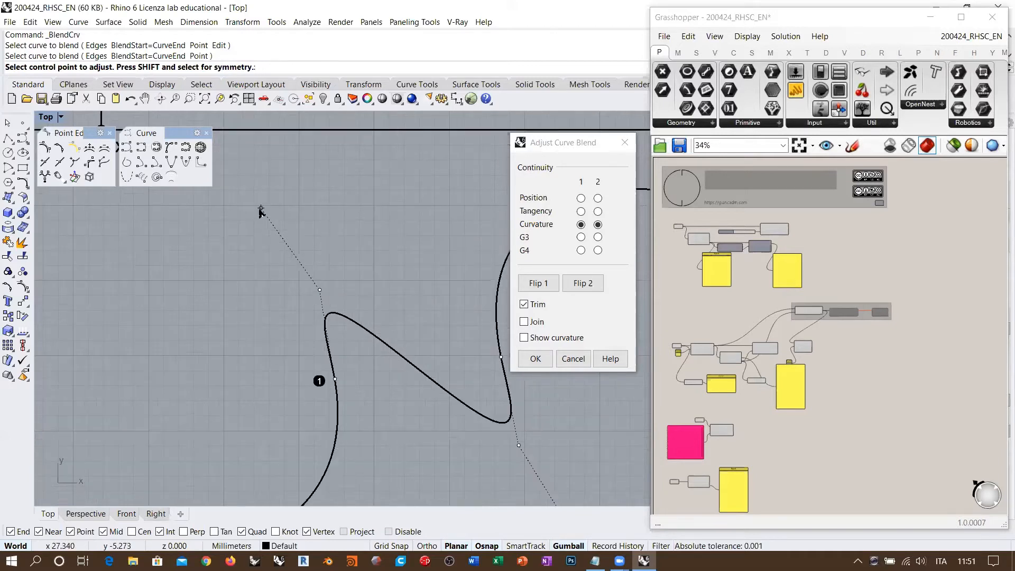
right_drag(260, 214, 281, 199)
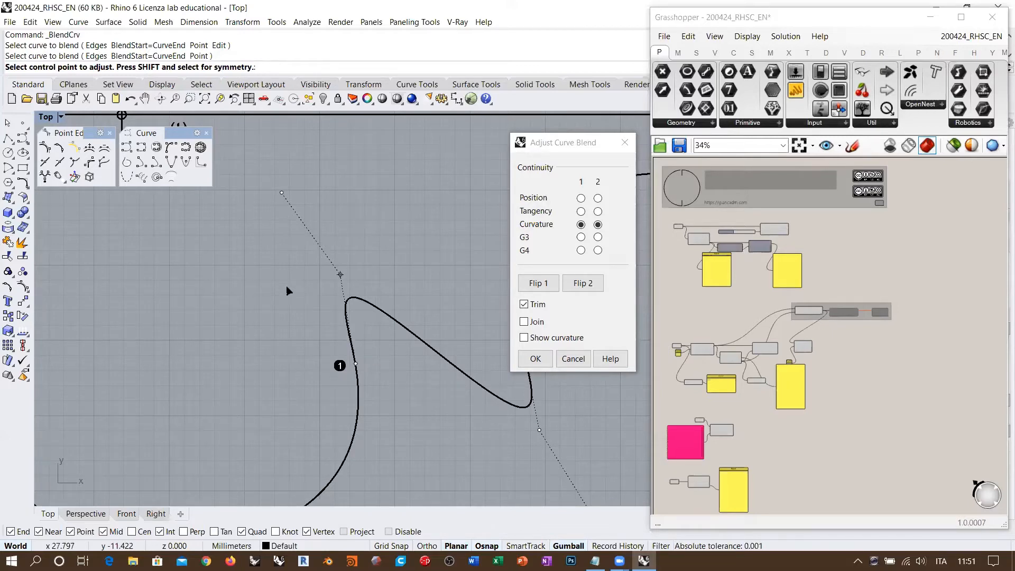
right_drag(506, 456, 286, 341)
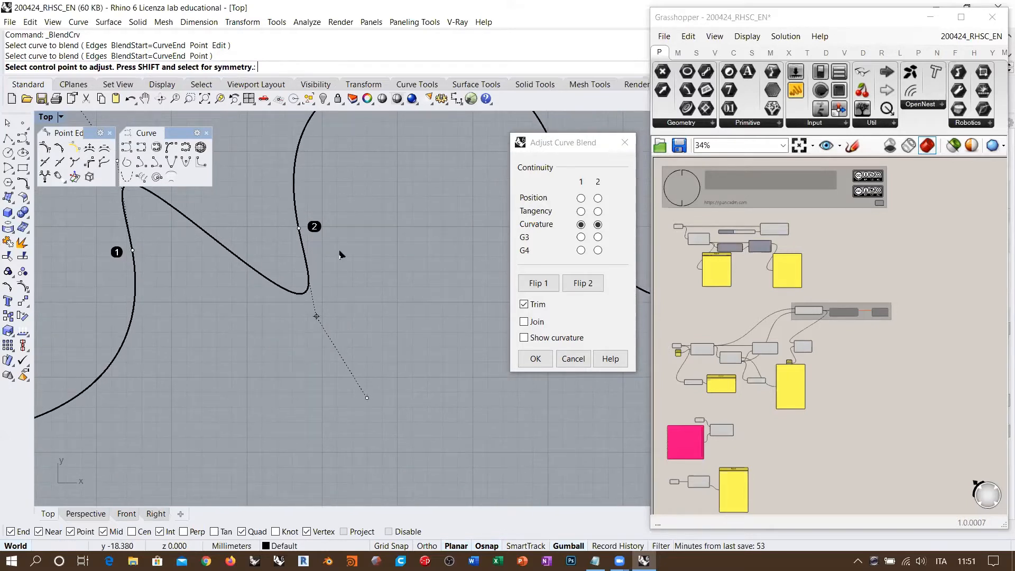
Move the blend's inner control point at end 2 farther from the junction, along the curve's tangent direction.
click(316, 317)
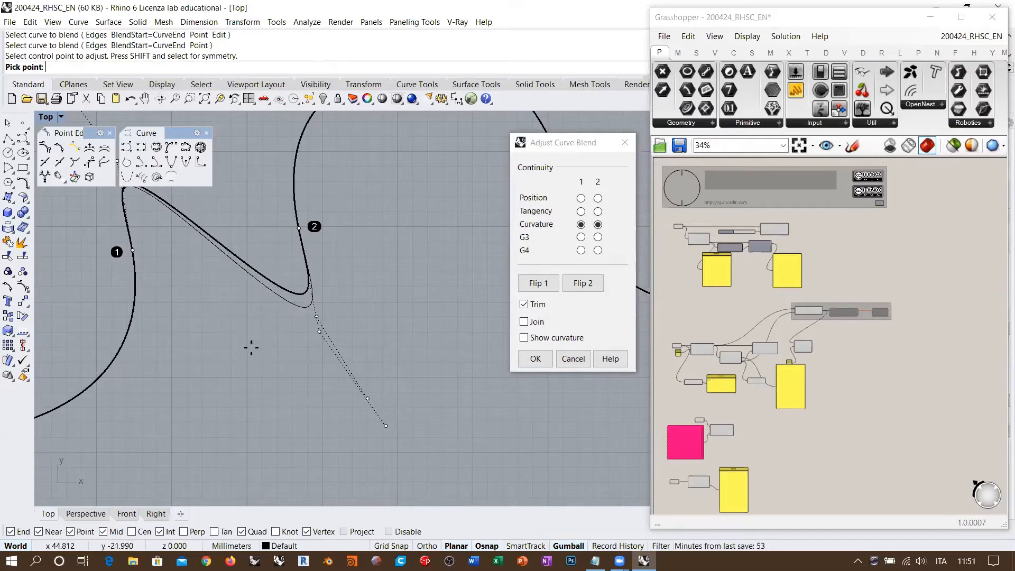
click(251, 348)
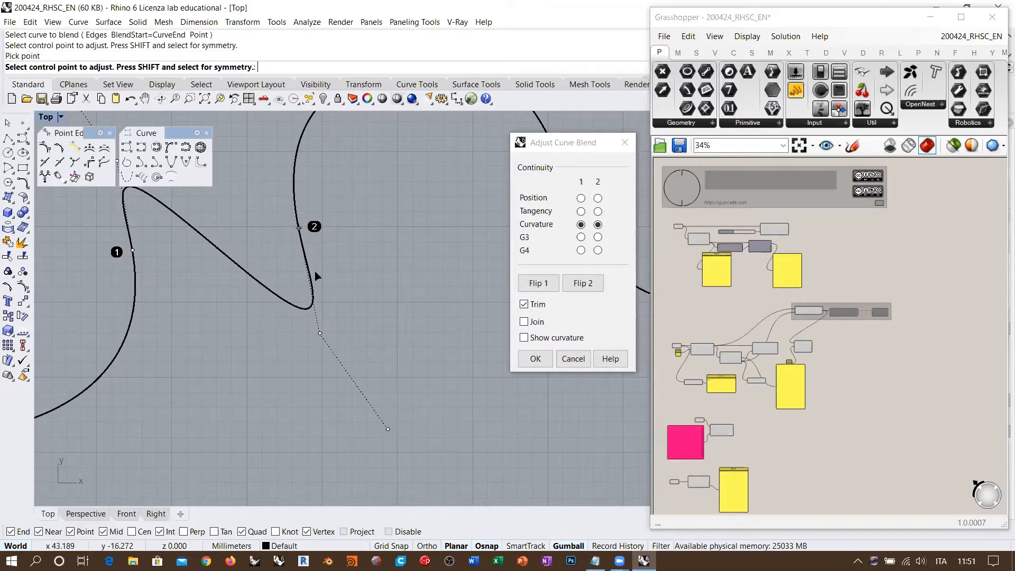
scroll(211, 349, down, 3)
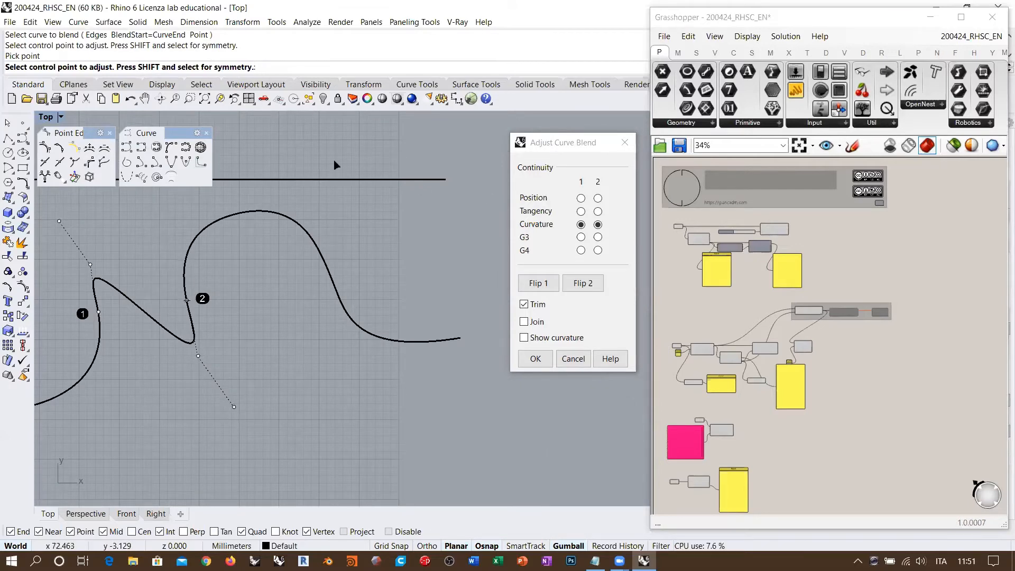
right_drag(268, 352, 300, 298)
scroll(279, 311, up, 4)
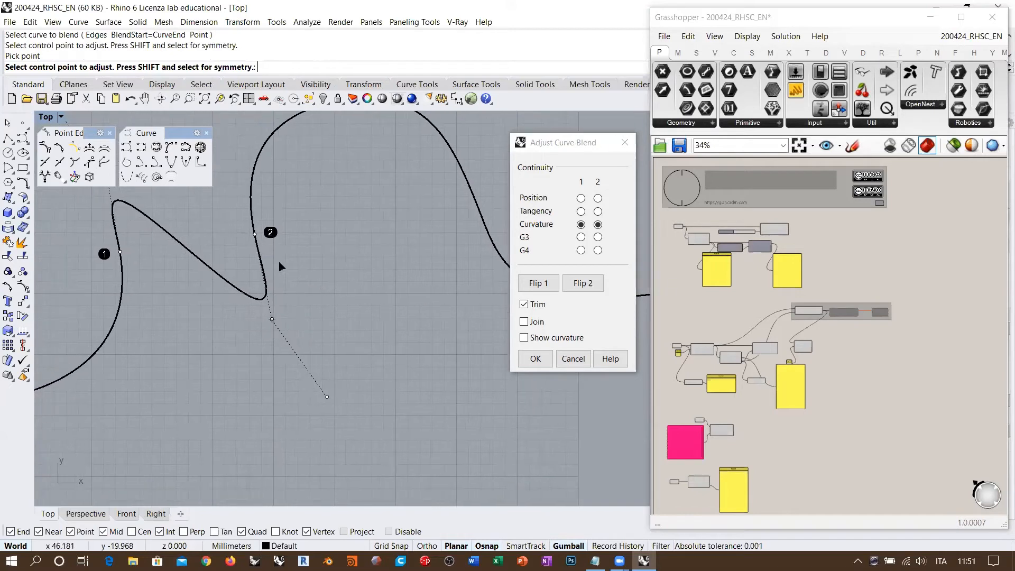
click(271, 320)
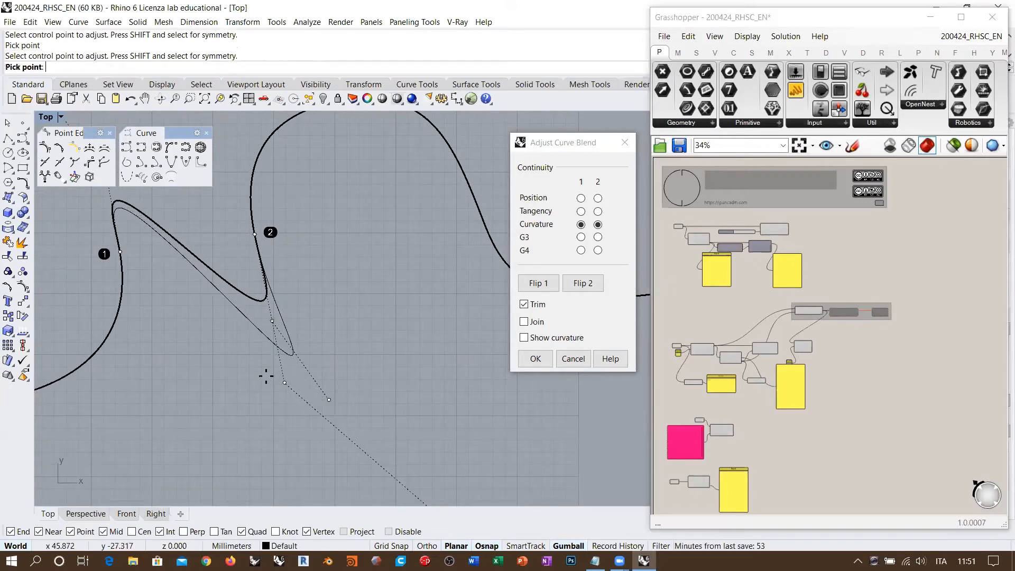
click(225, 337)
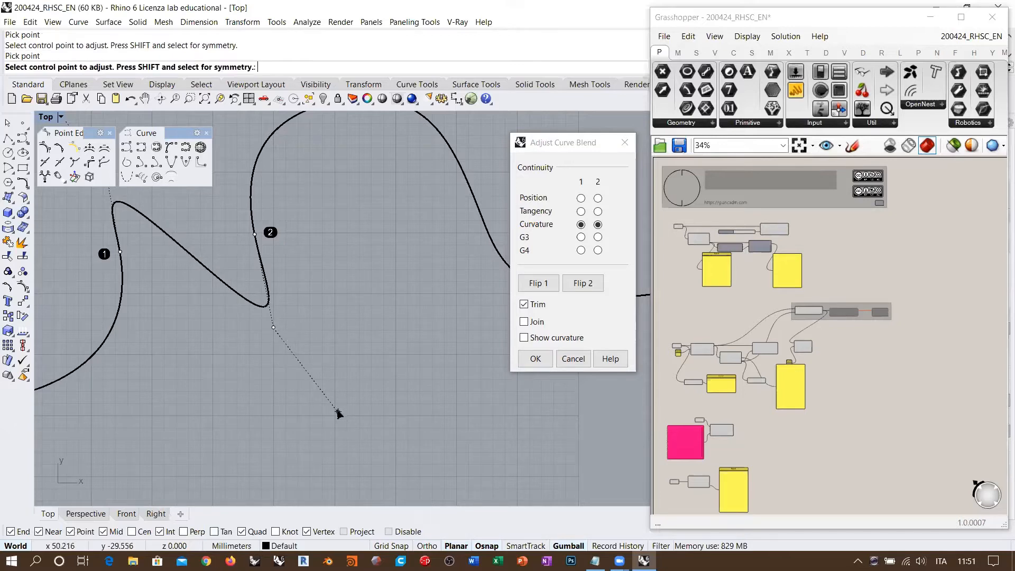
click(273, 328)
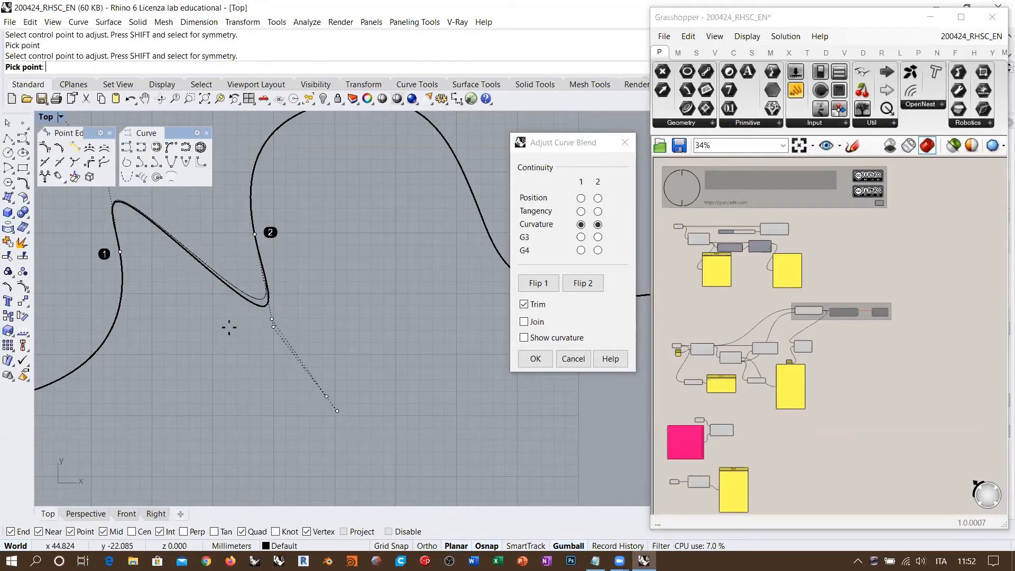
click(275, 339)
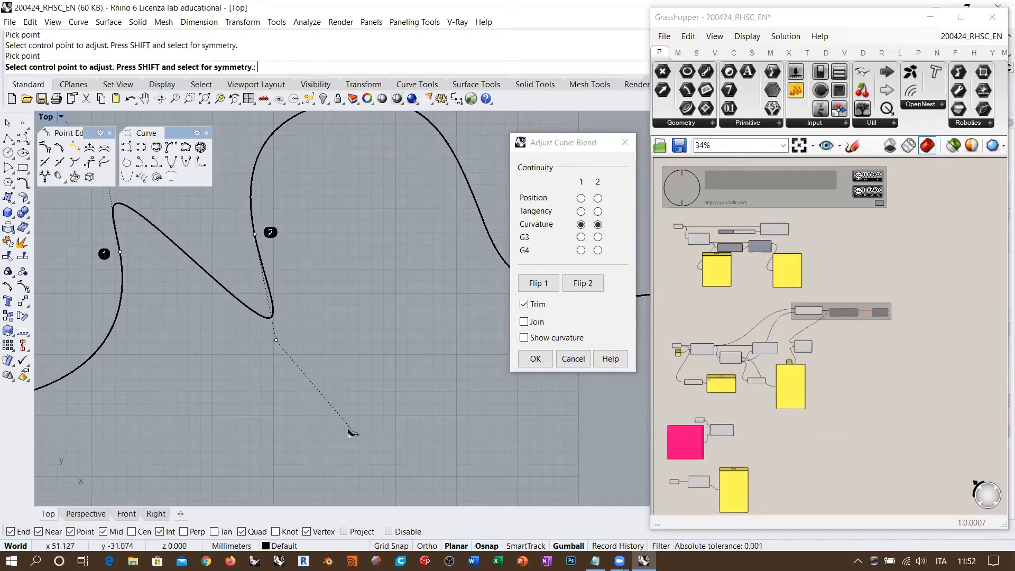
Raise the blend's outermost control point at end 2 for a flatter handle, and shift the Adjust Curve Blend dialog slightly left.
scroll(357, 437, down, 3)
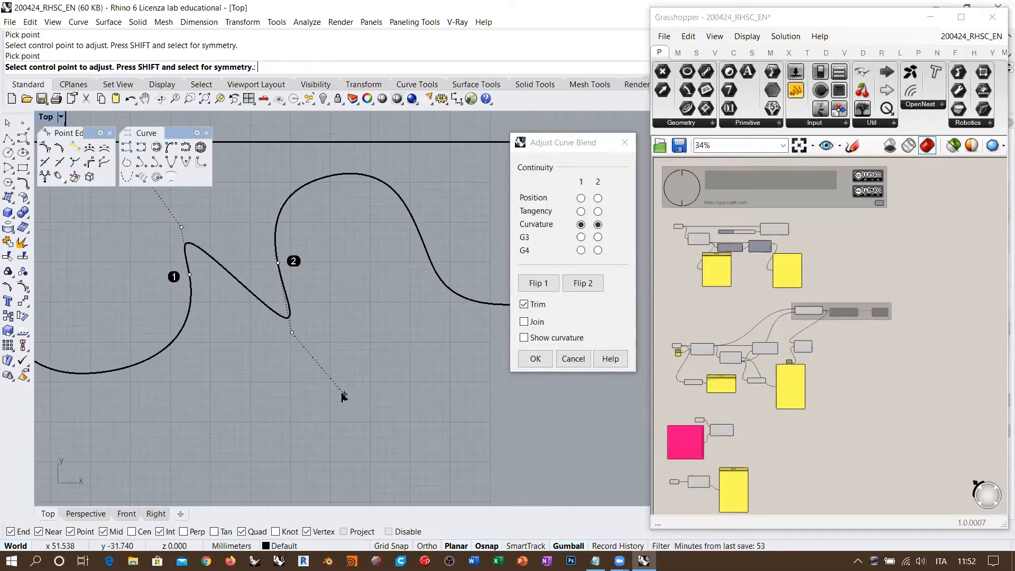
click(345, 395)
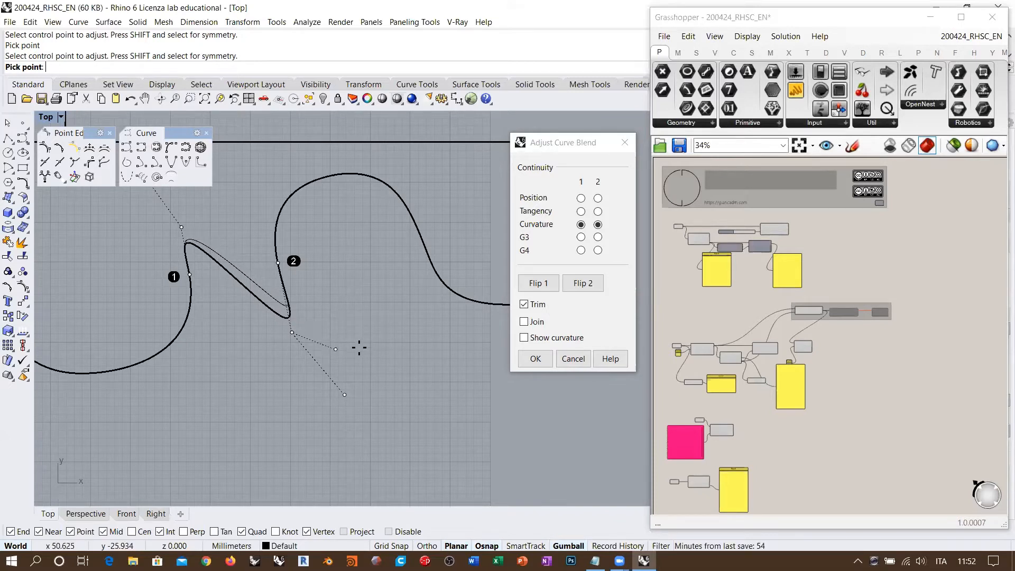
click(359, 347)
scroll(349, 333, up, 3)
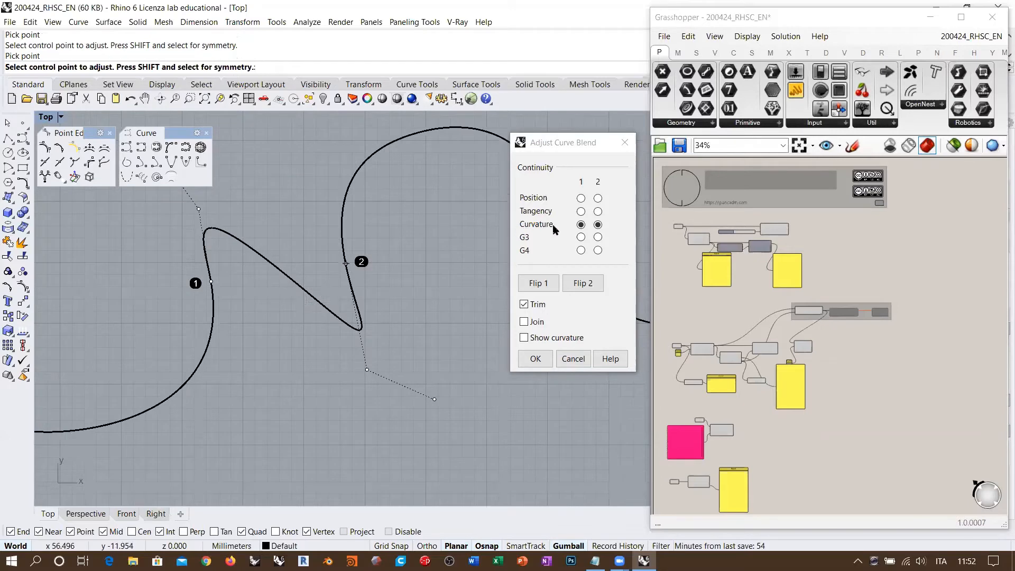
scroll(334, 308, down, 3)
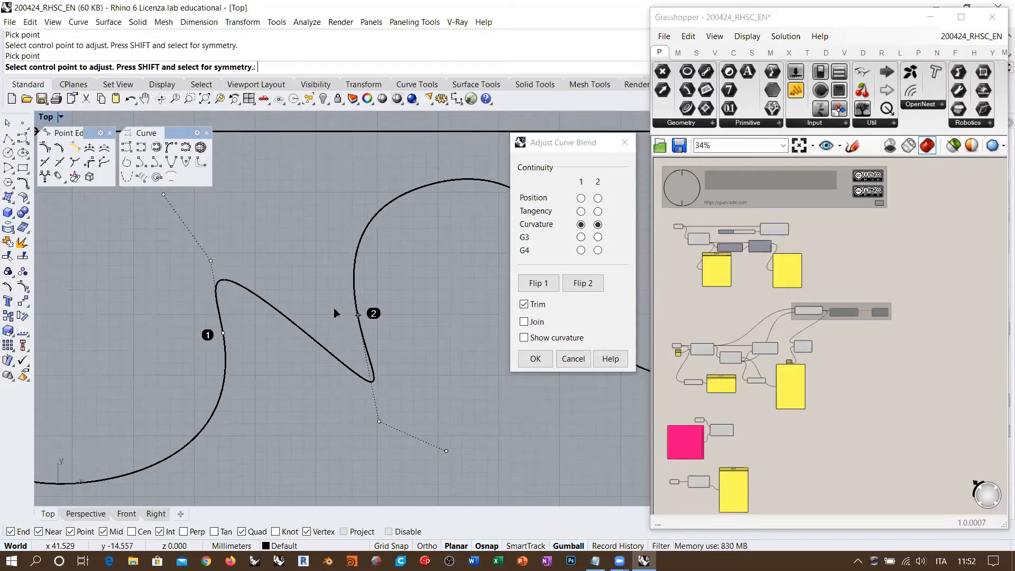
click(569, 147)
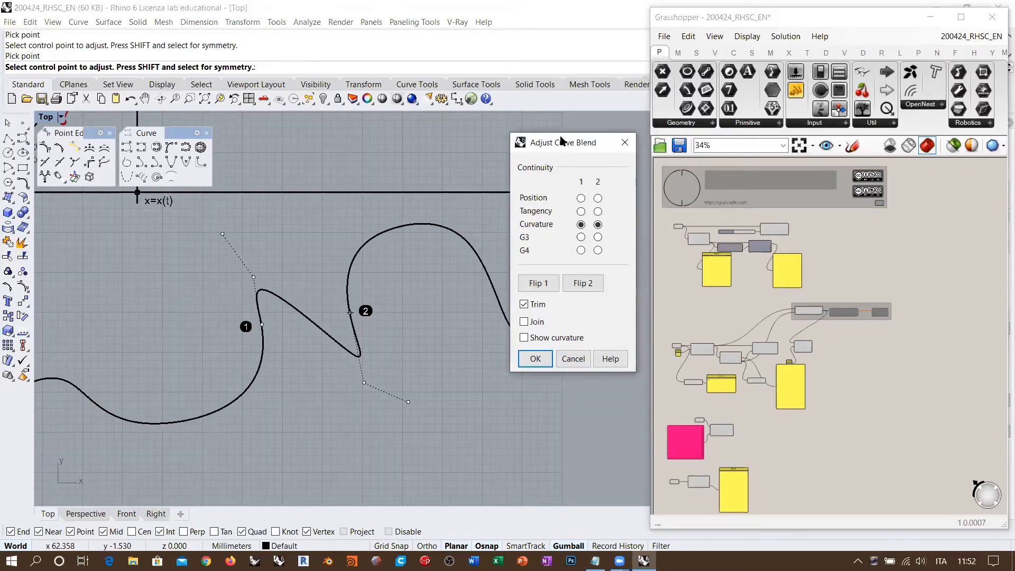
drag(562, 141, 552, 142)
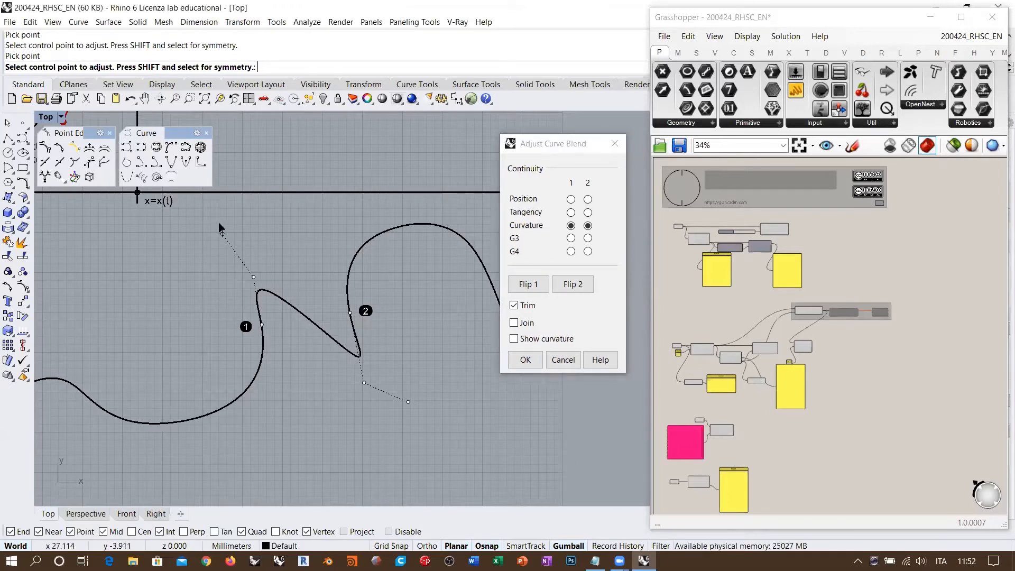
Shift the blend's outermost control point at end 1 slightly, and cancel the adjustable blend.
click(24, 184)
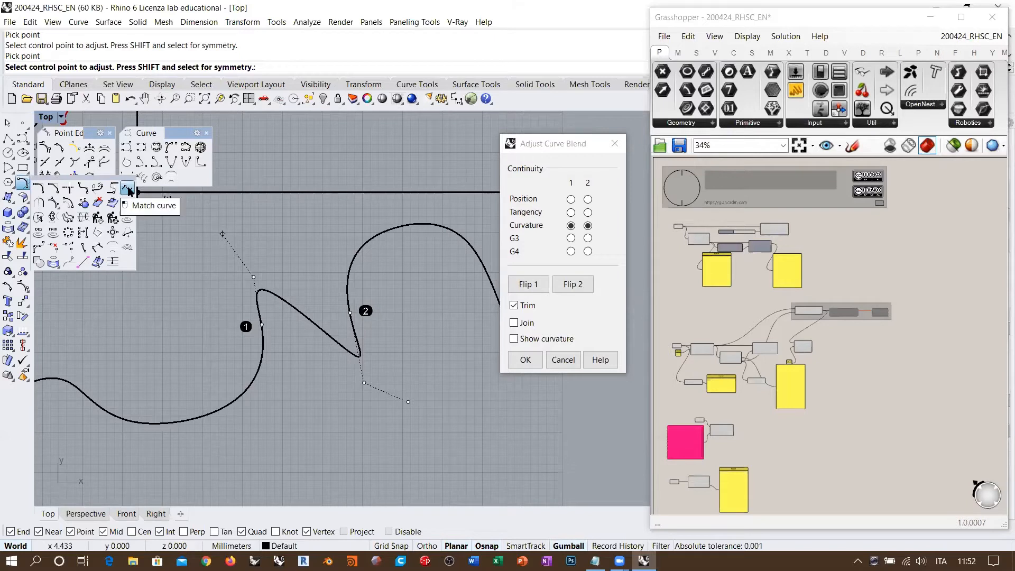
click(218, 221)
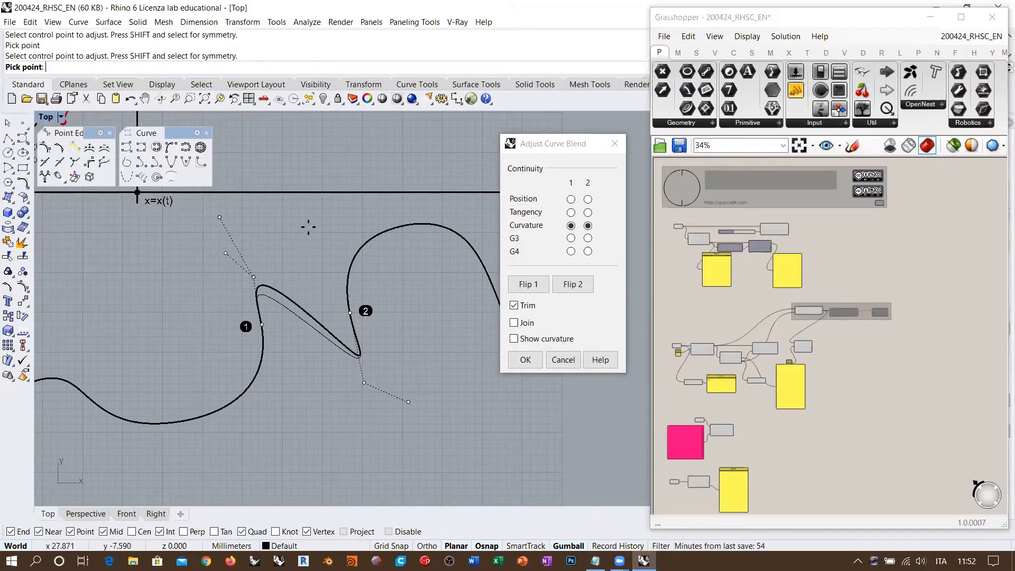
click(275, 224)
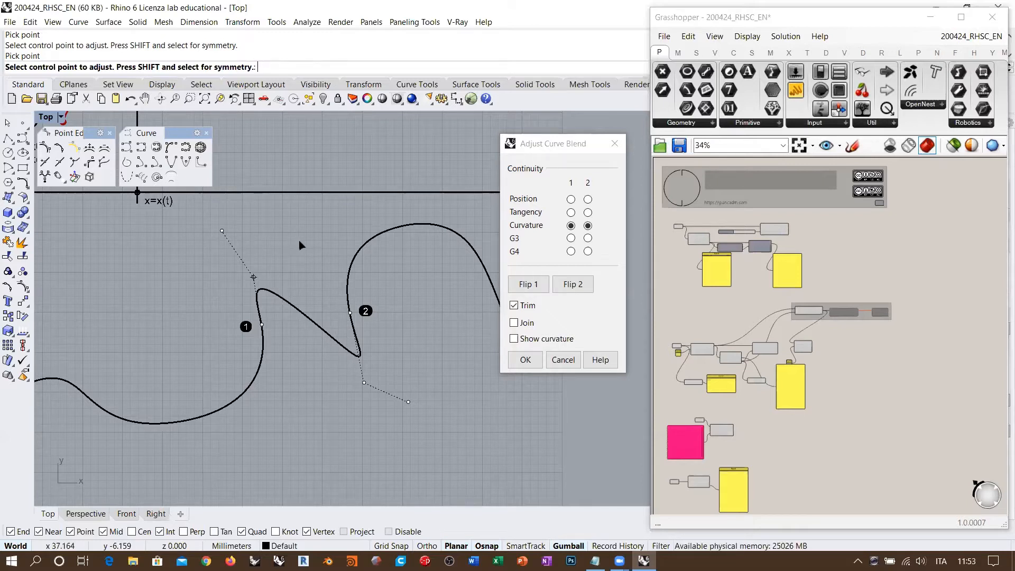
click(562, 360)
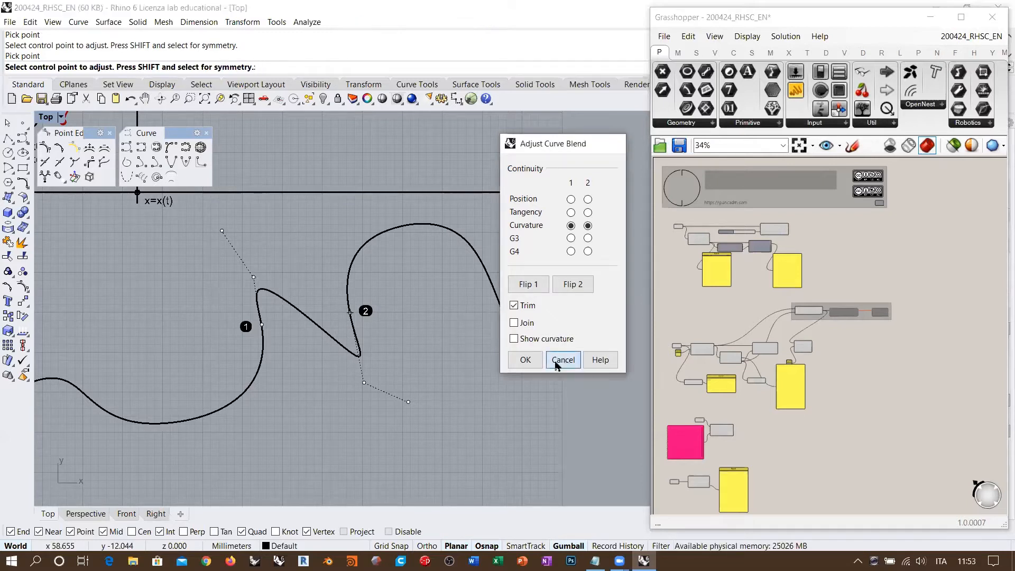
Select the two separate curves in turn to examine their control polygons and directions at the facing ends.
scroll(364, 294, up, 2)
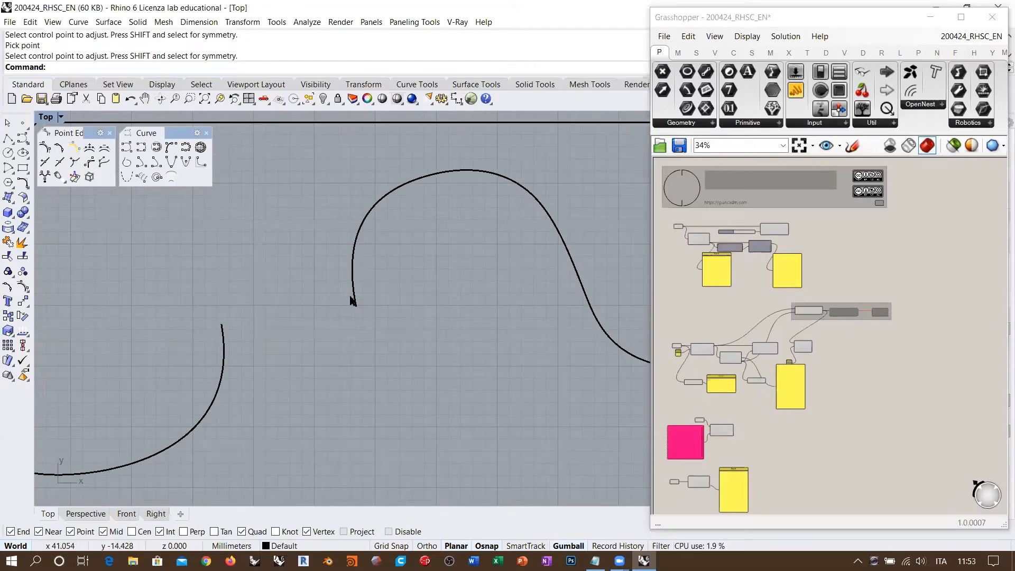
click(225, 334)
shift+click(353, 289)
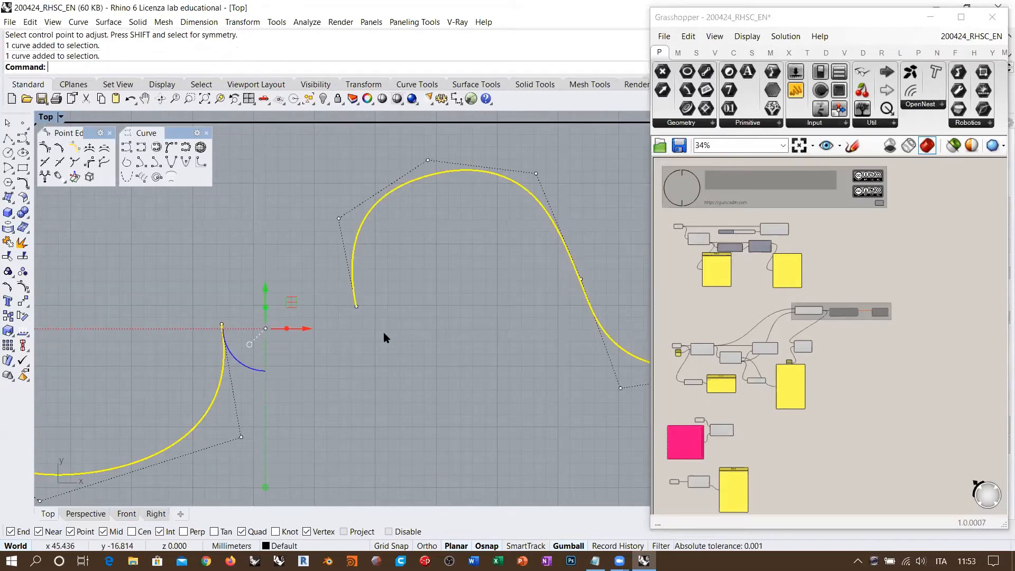
click(384, 332)
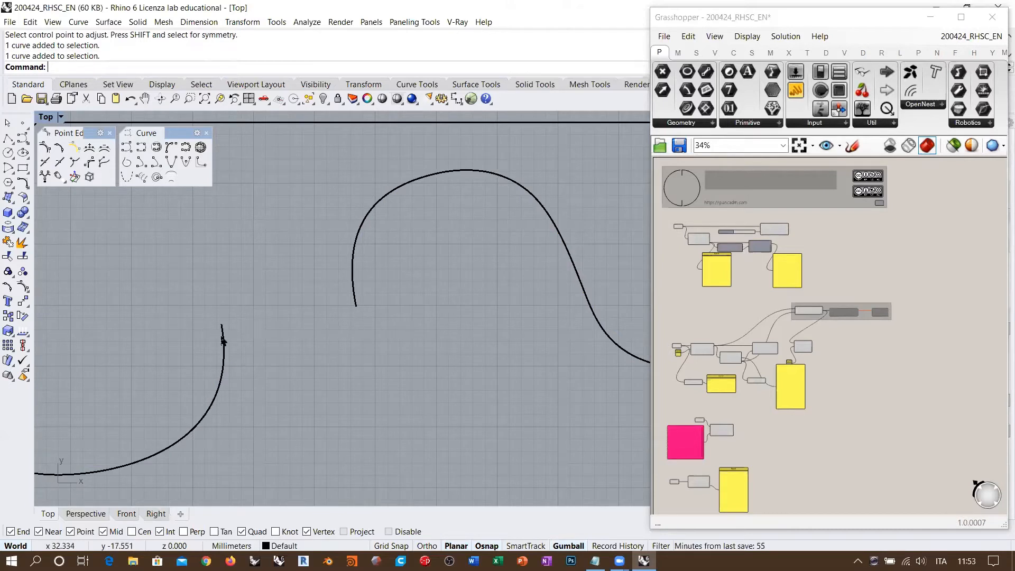
click(223, 339)
click(353, 304)
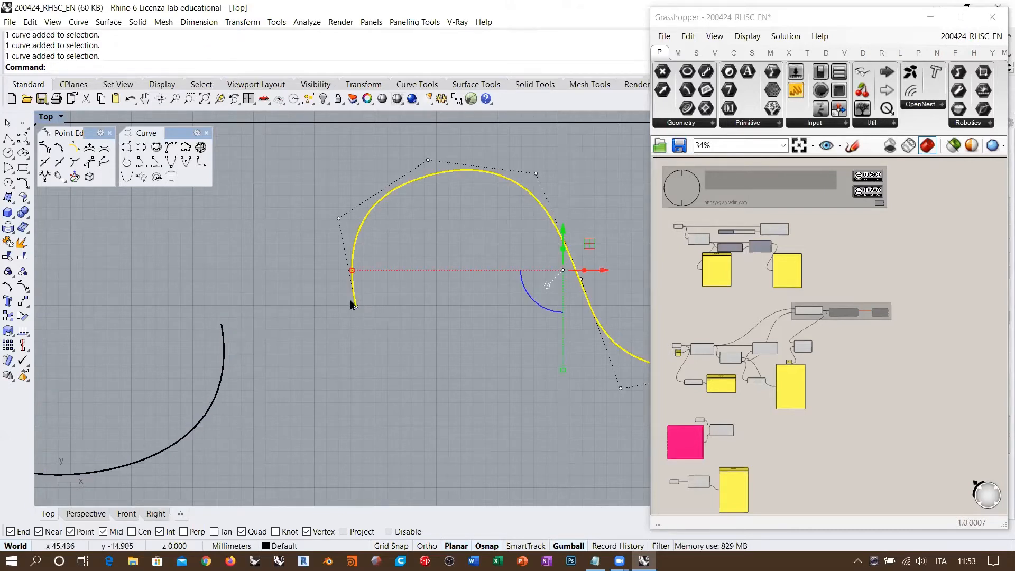
click(347, 347)
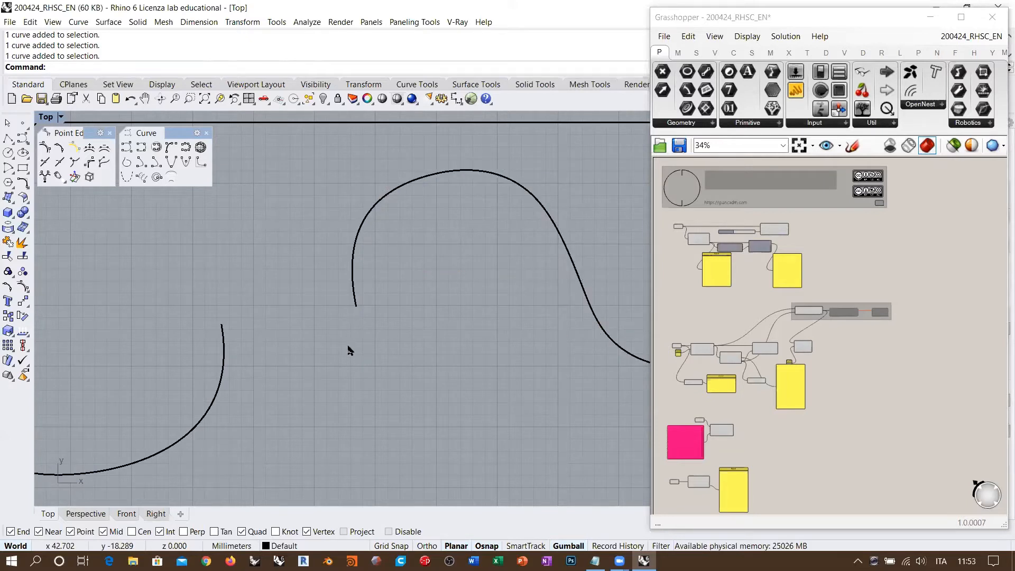
click(224, 340)
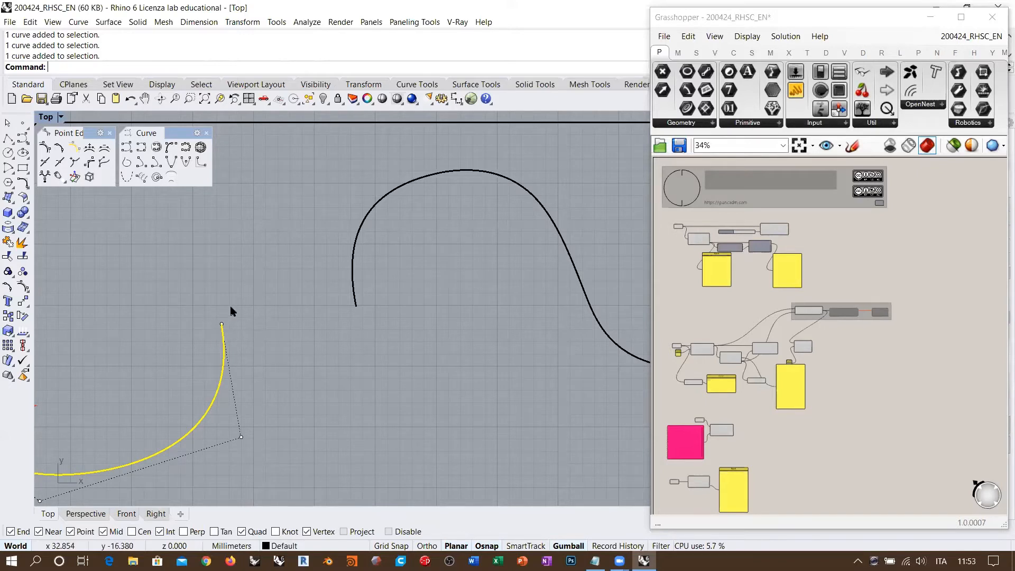
click(353, 297)
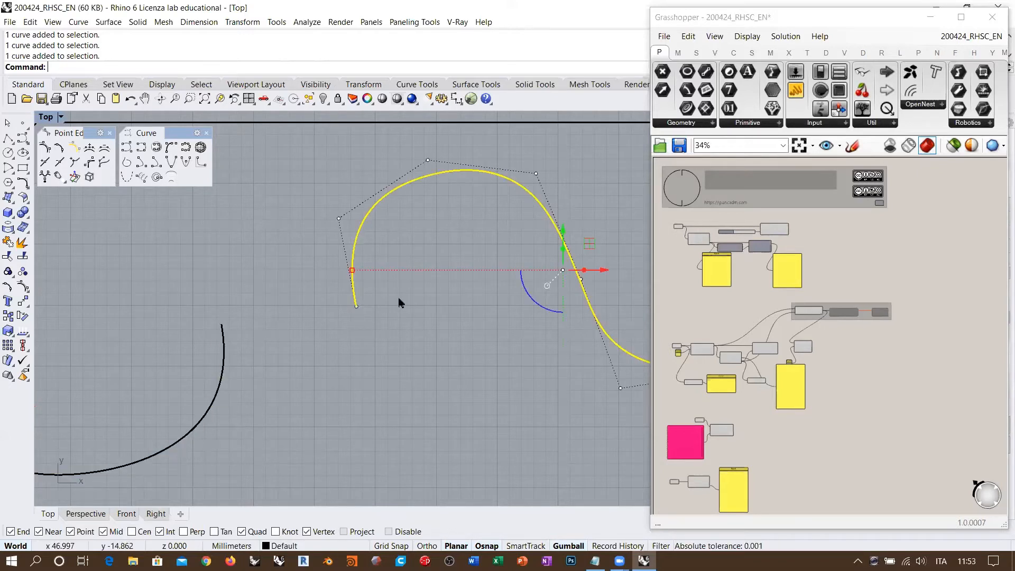
click(374, 349)
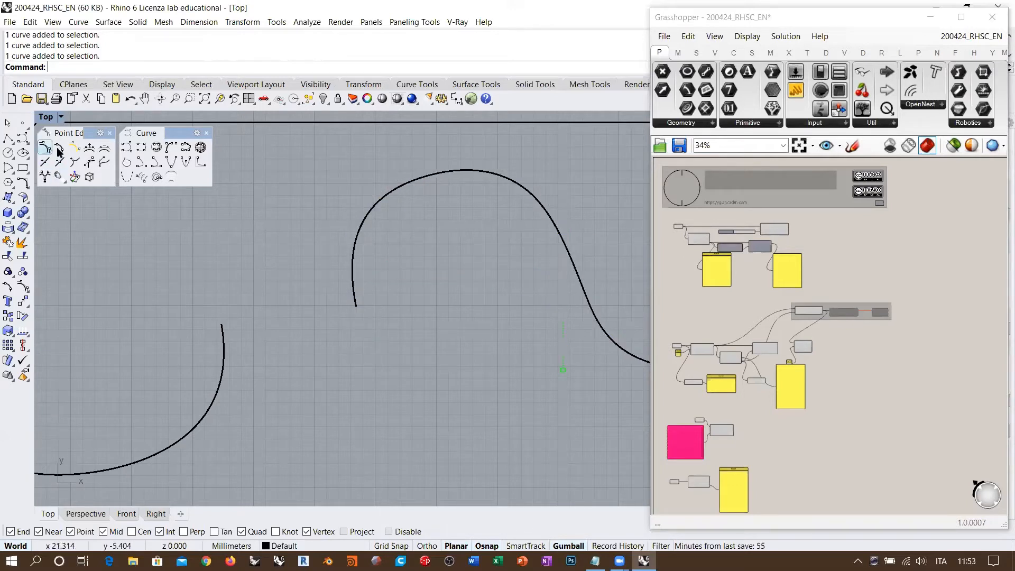
Draw a degree 3 control point curve in an S shape joining the facing ends of the two curves.
click(126, 147)
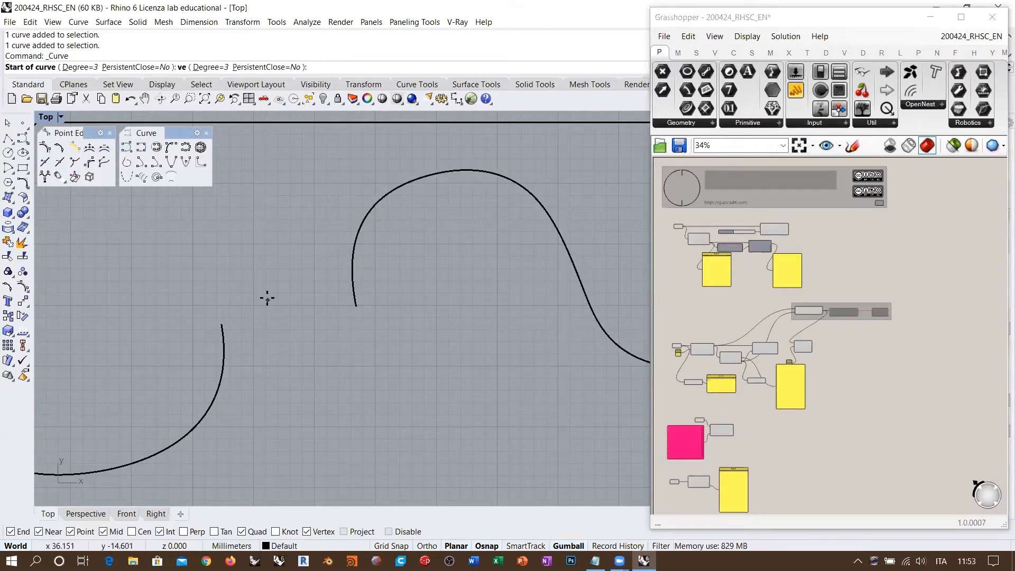
click(222, 317)
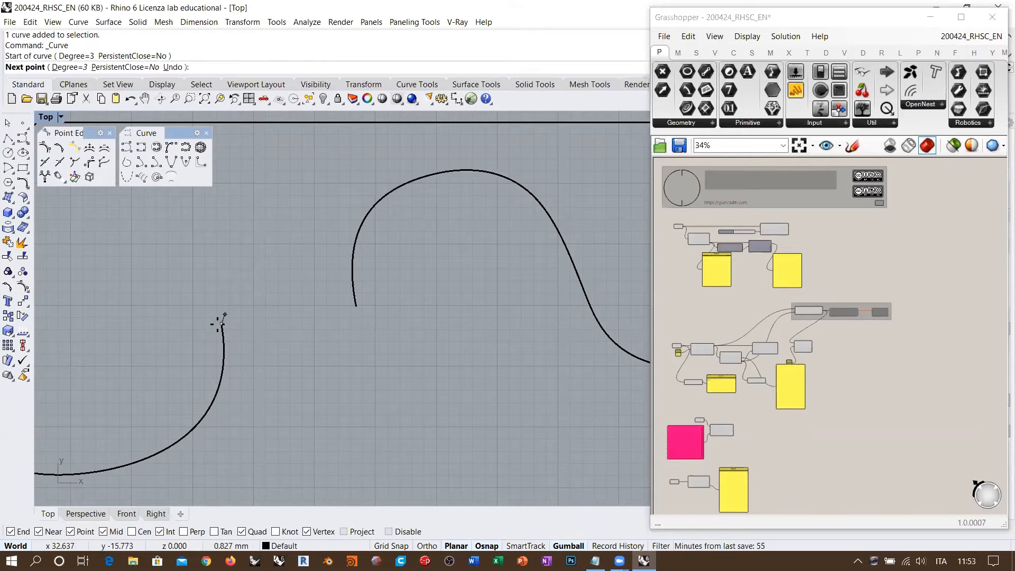
click(228, 286)
click(256, 259)
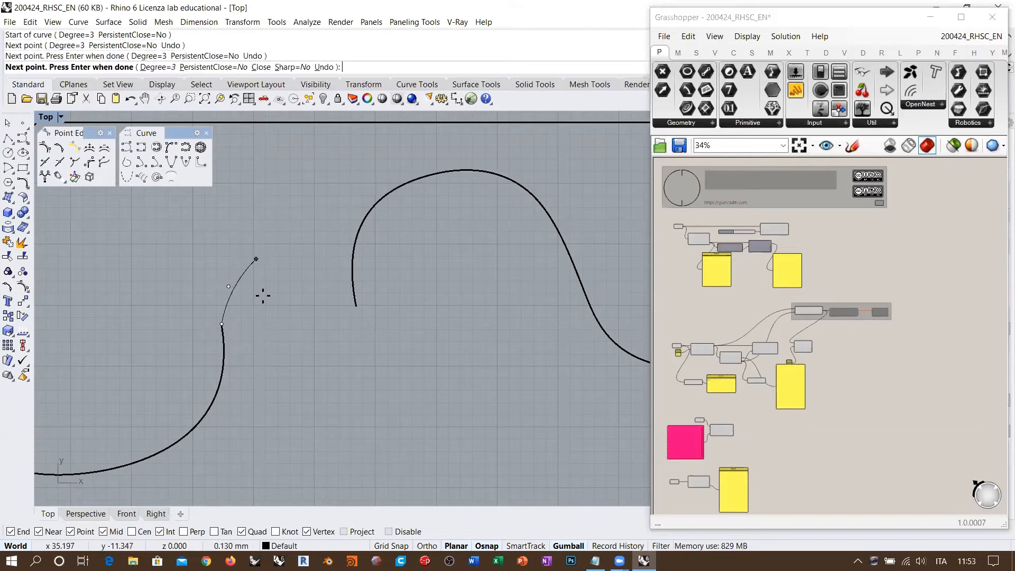
click(313, 337)
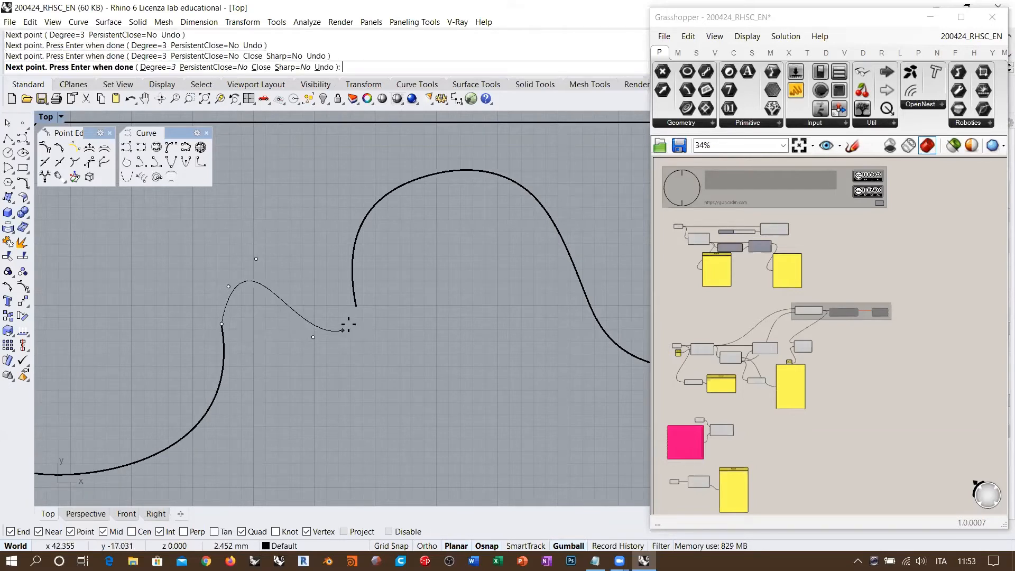
click(355, 305)
key(Return)
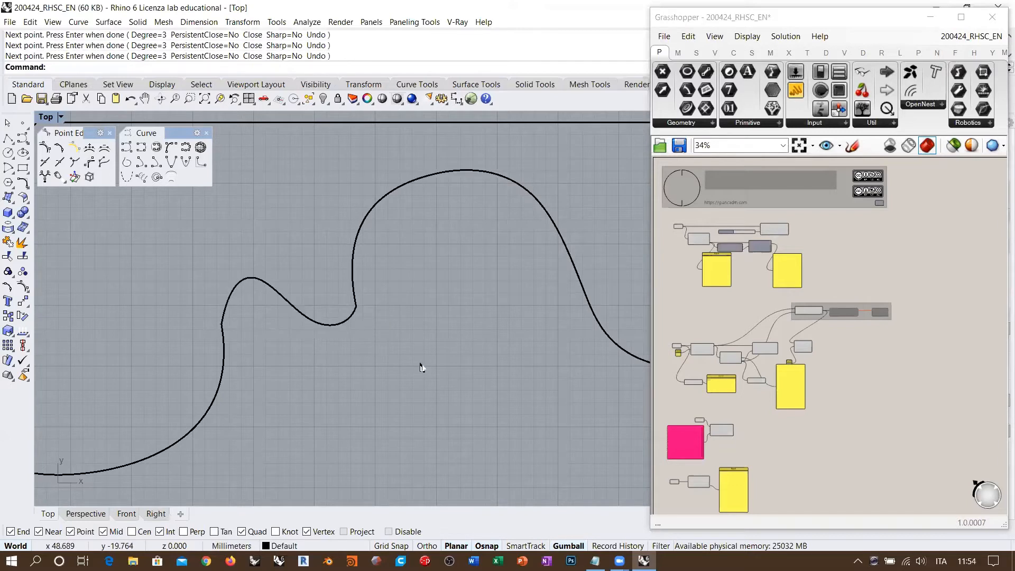
Move the S-shaped curve's two inner control points near its start downward, and the two near its other end upward.
click(278, 296)
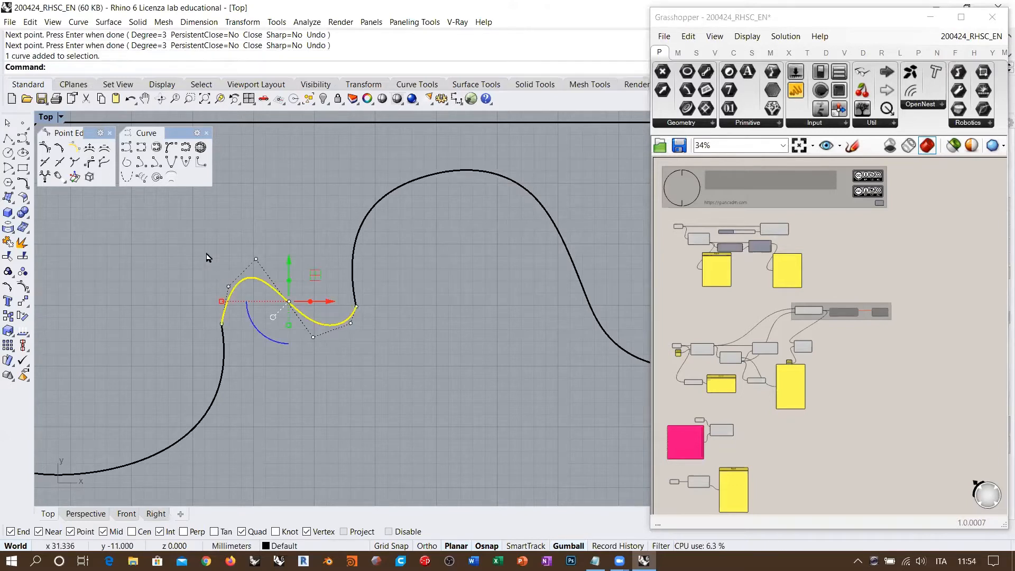
drag(206, 254, 276, 289)
mouse_move(268, 246)
mouse_down()
mouse_move(319, 378)
mouse_move(360, 317)
mouse_move(265, 228)
mouse_up()
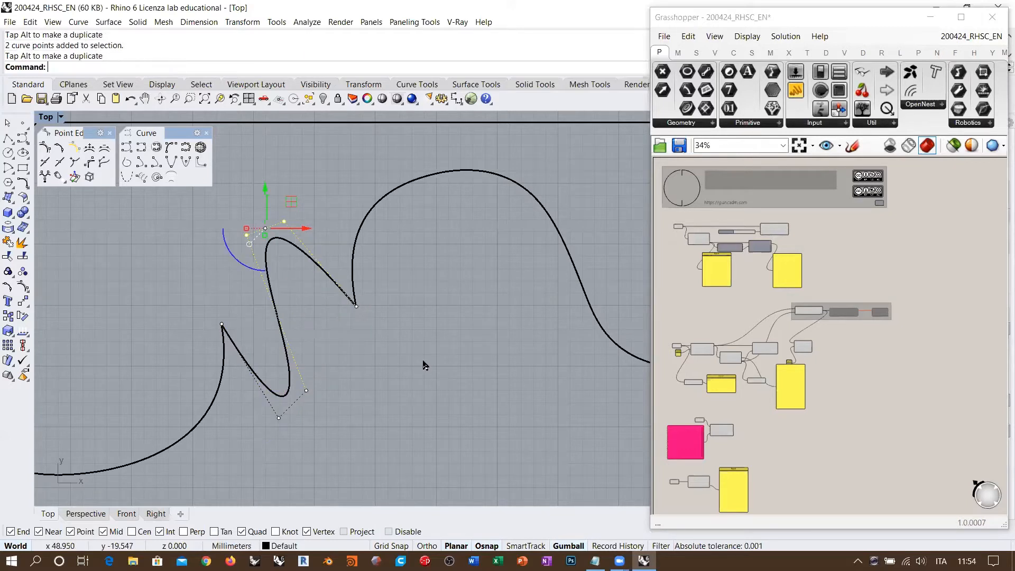
click(422, 365)
Examine the reshaped connecting curve's six control points and its junctions with the two neighbouring curves.
click(272, 295)
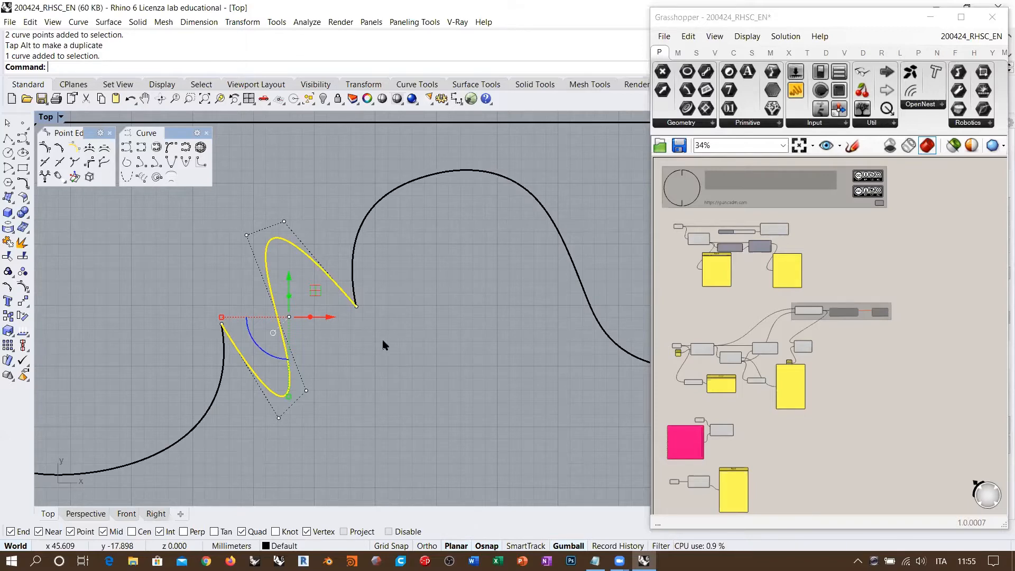
scroll(332, 346, down, 5)
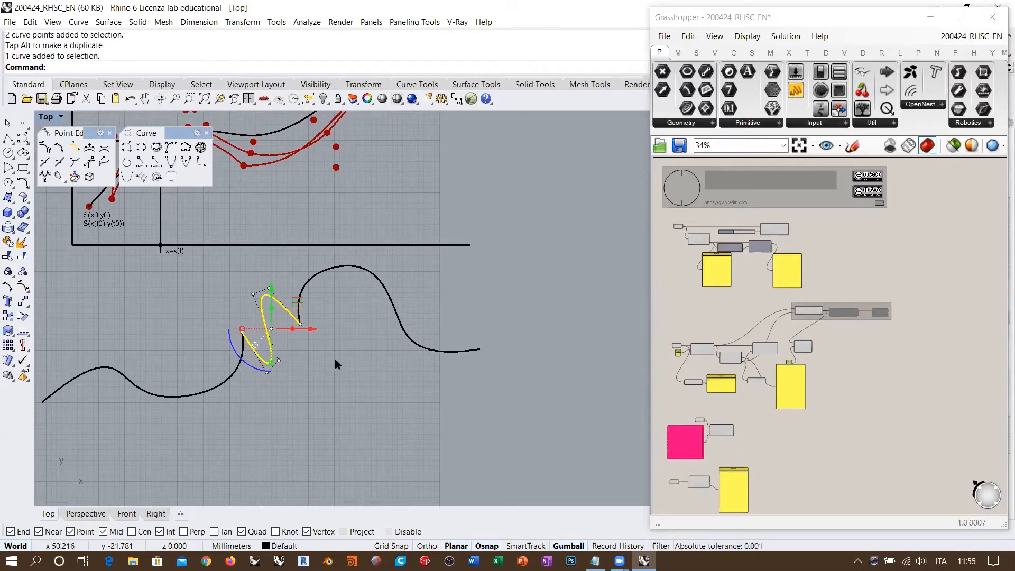
scroll(336, 364, up, 4)
key(Escape)
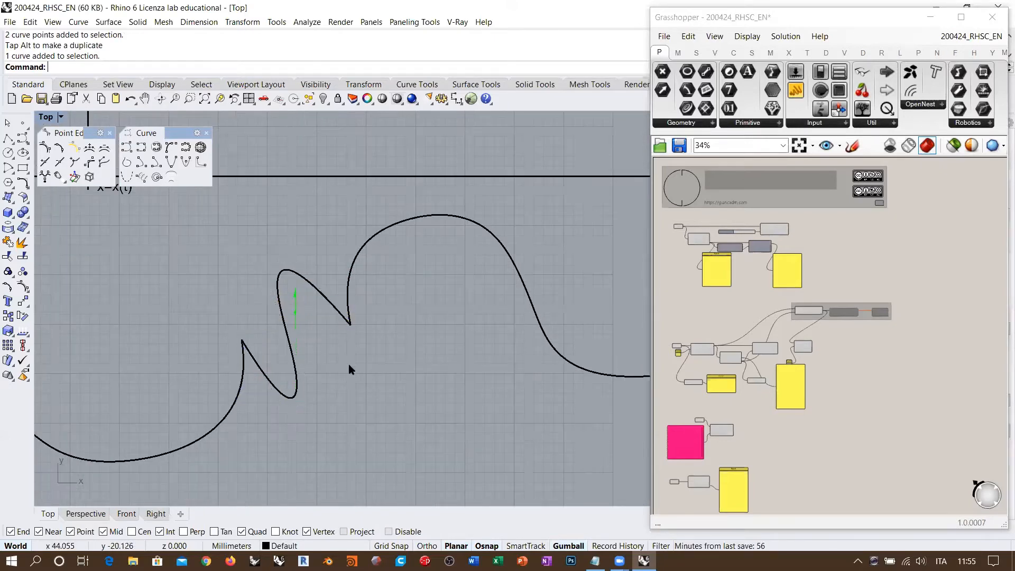
click(346, 320)
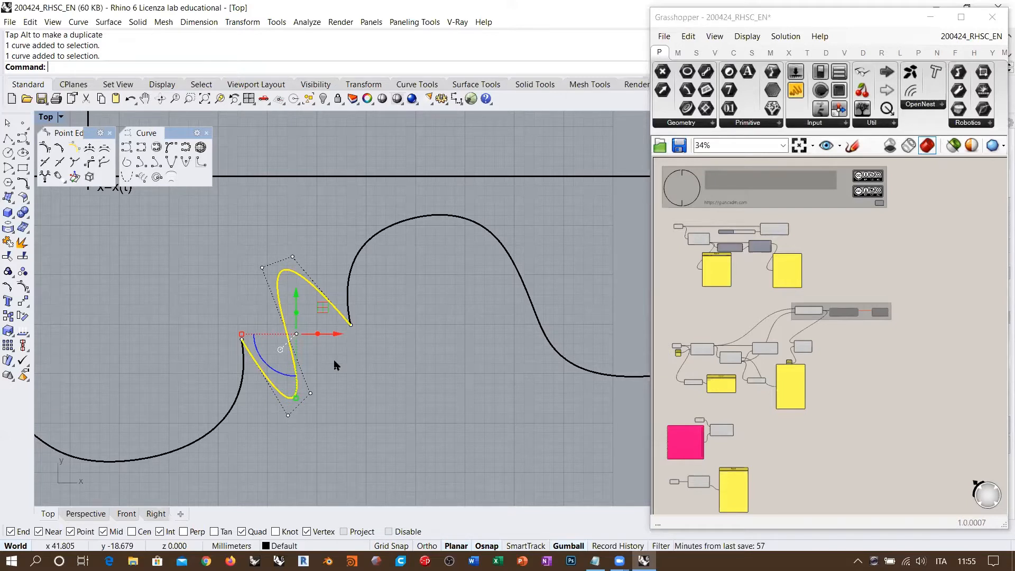
drag(233, 442, 379, 245)
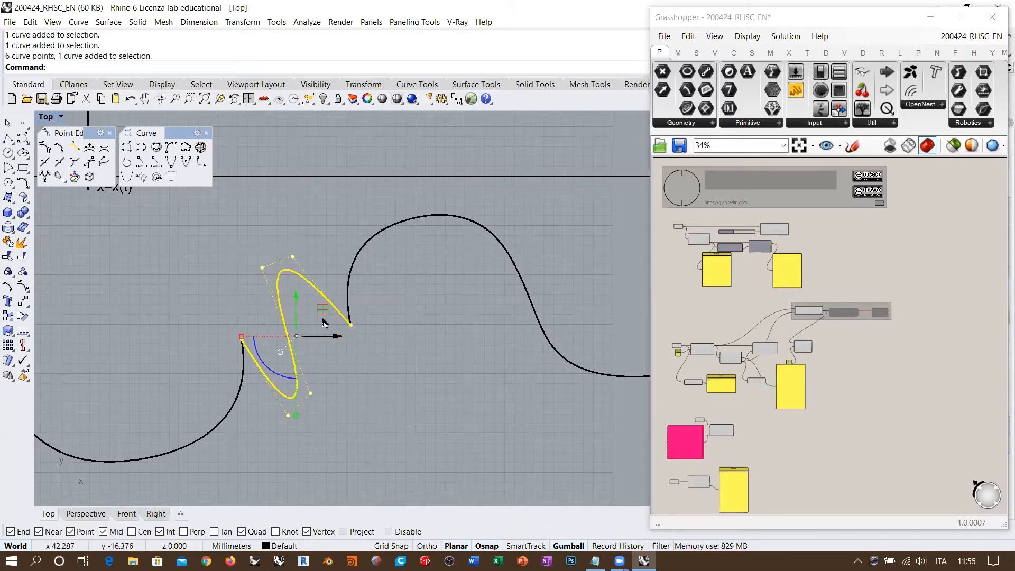
ctrl+click(324, 297)
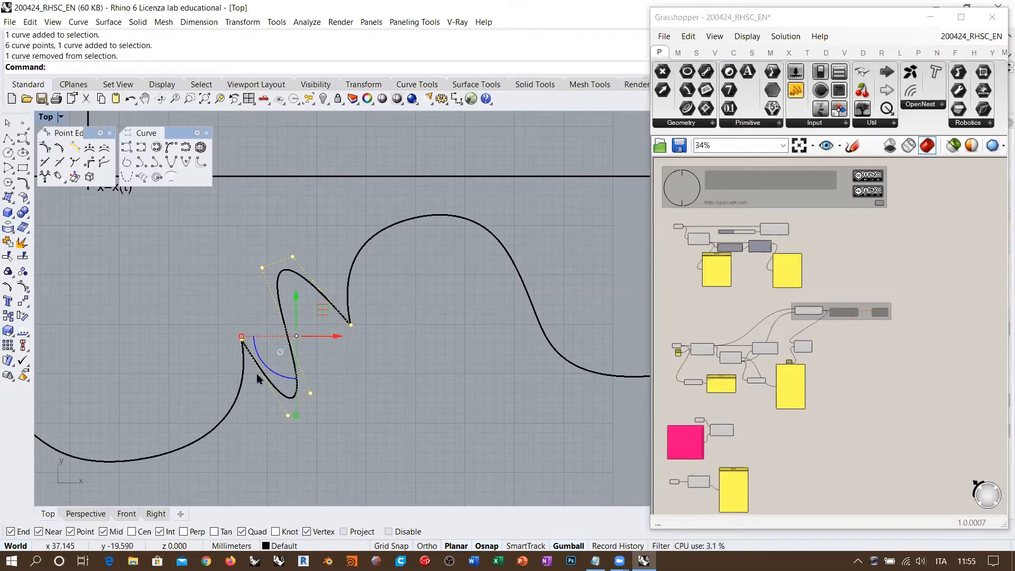
Delete the reshaped connecting curve between the two original curves.
click(405, 323)
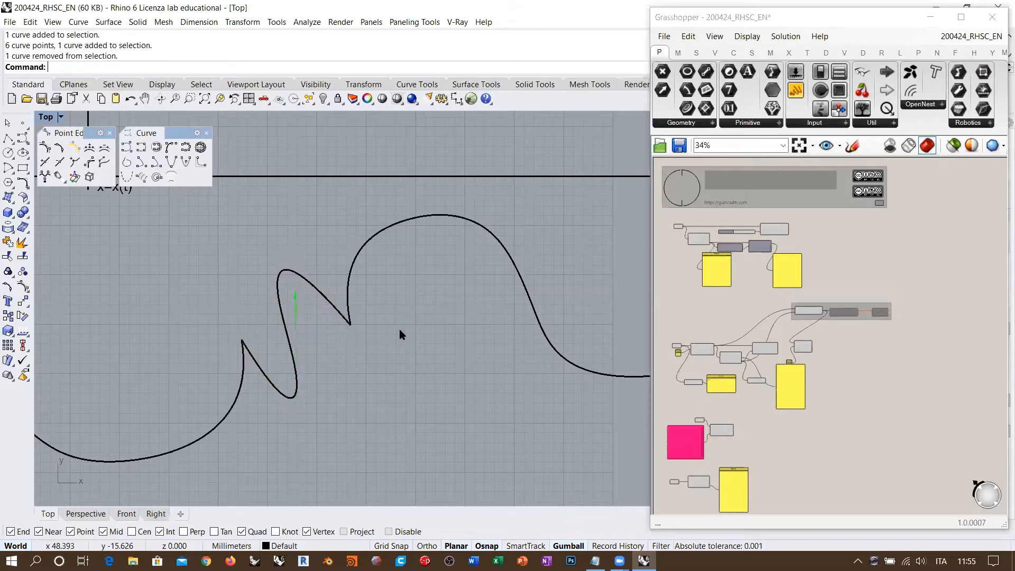
click(292, 349)
key(Delete)
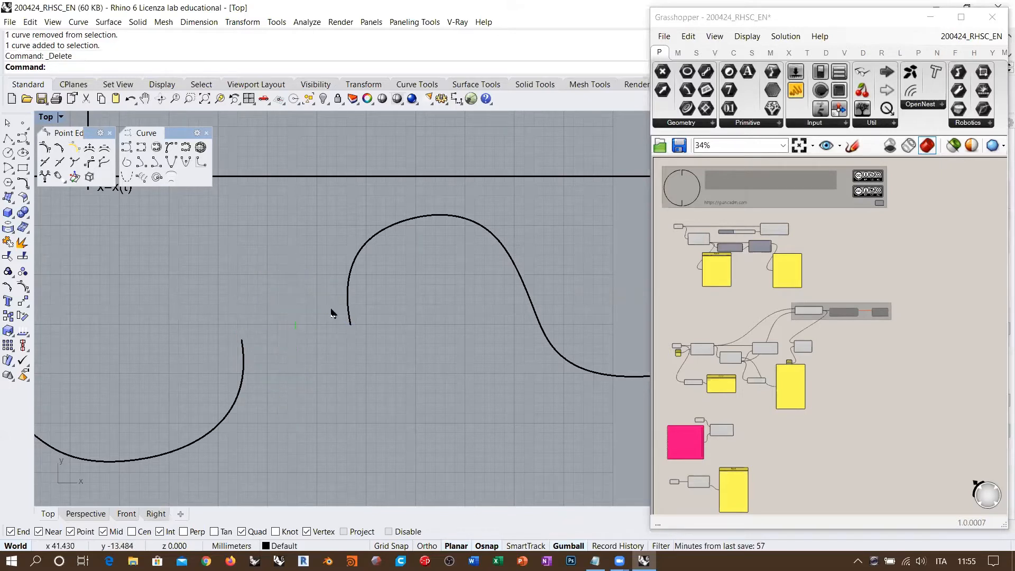
Start an adjustable curve blend between the facing ends of the two curves, with Curvature continuity at both ends.
right_click(241, 62)
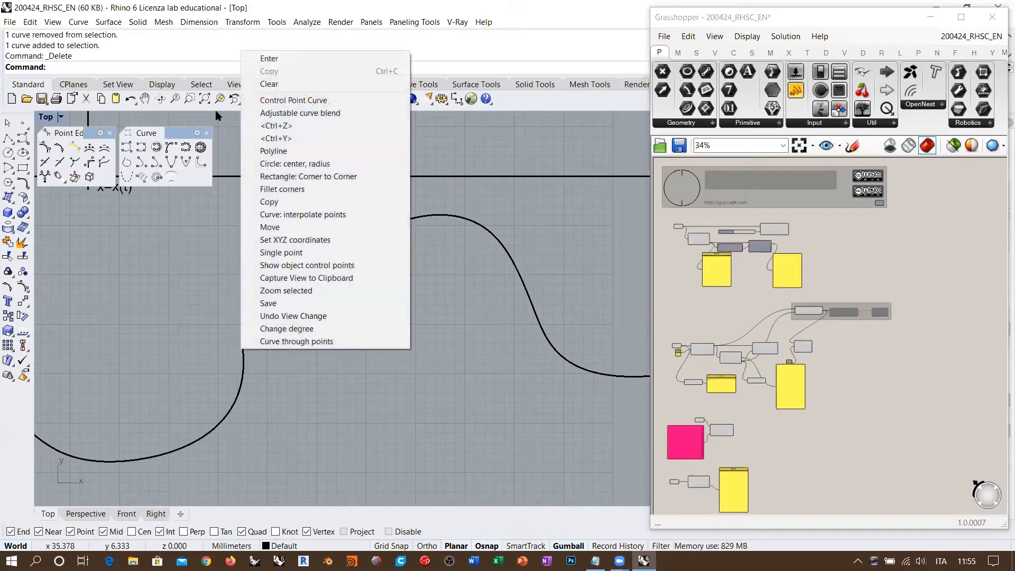
click(275, 114)
click(242, 346)
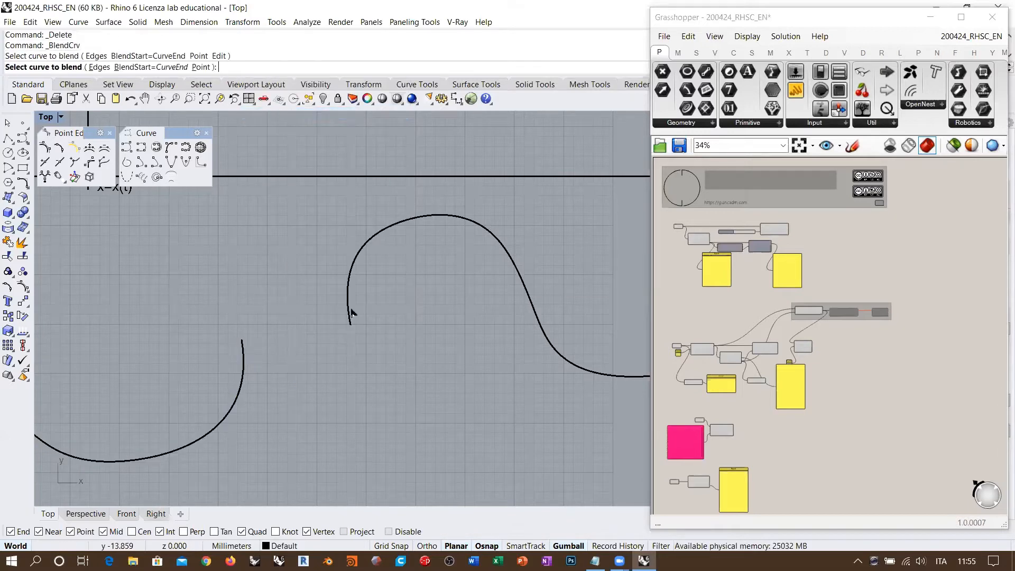
click(351, 312)
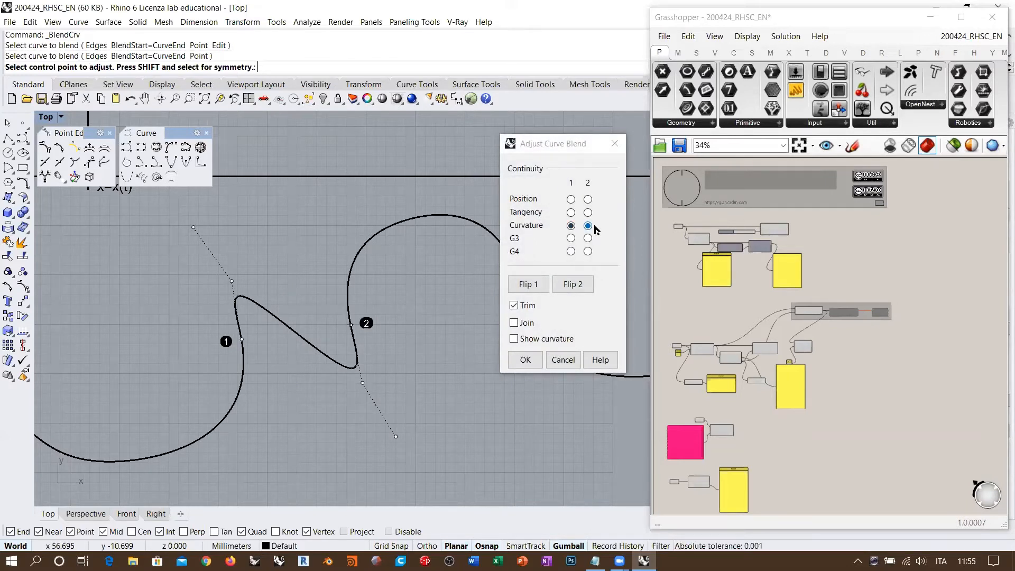
Examine the new blend's junctions and control points at ends 1 and 2, and cancel the blend.
right_drag(297, 297, 341, 286)
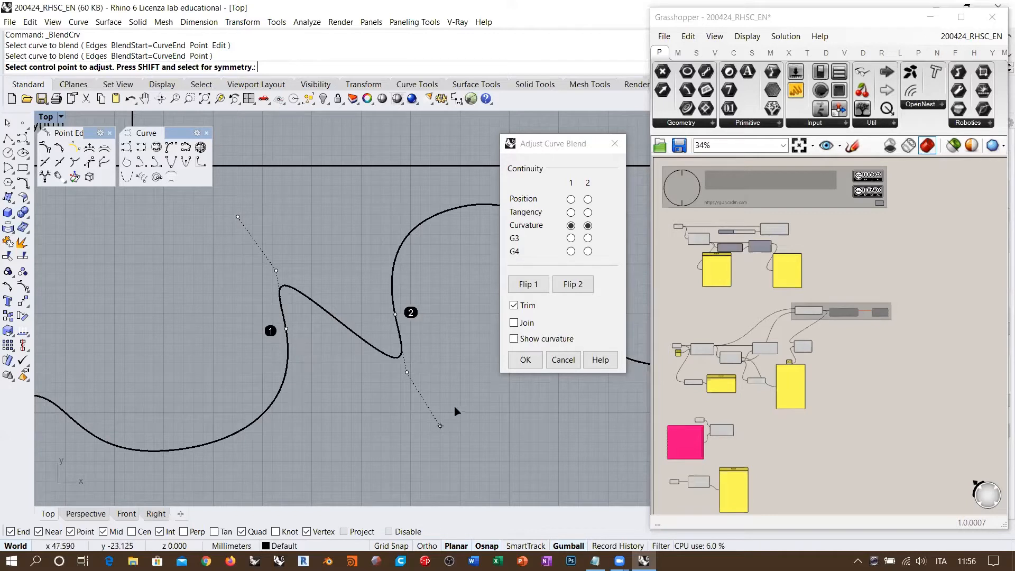
right_drag(302, 308, 279, 318)
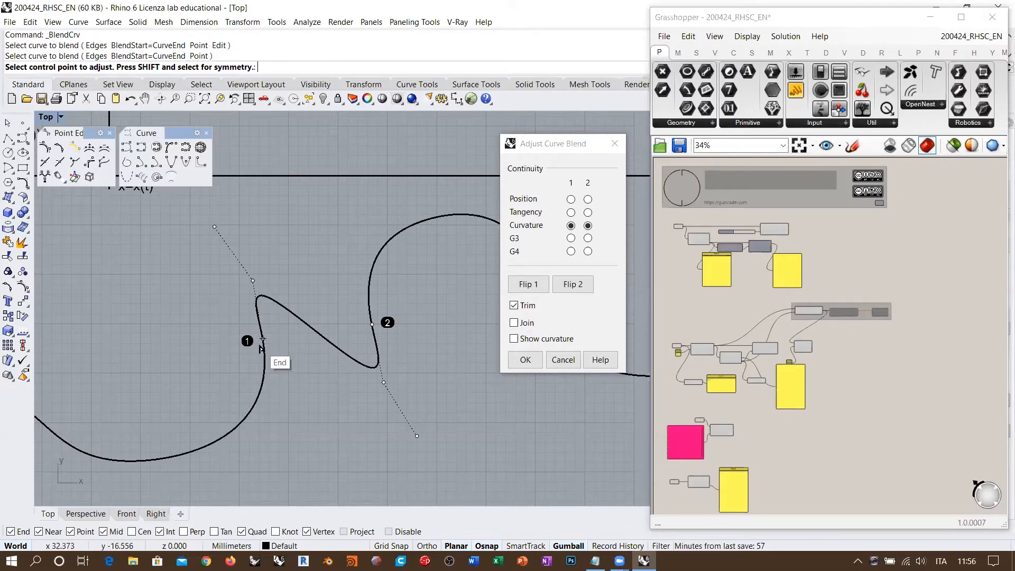
right_drag(343, 336, 312, 337)
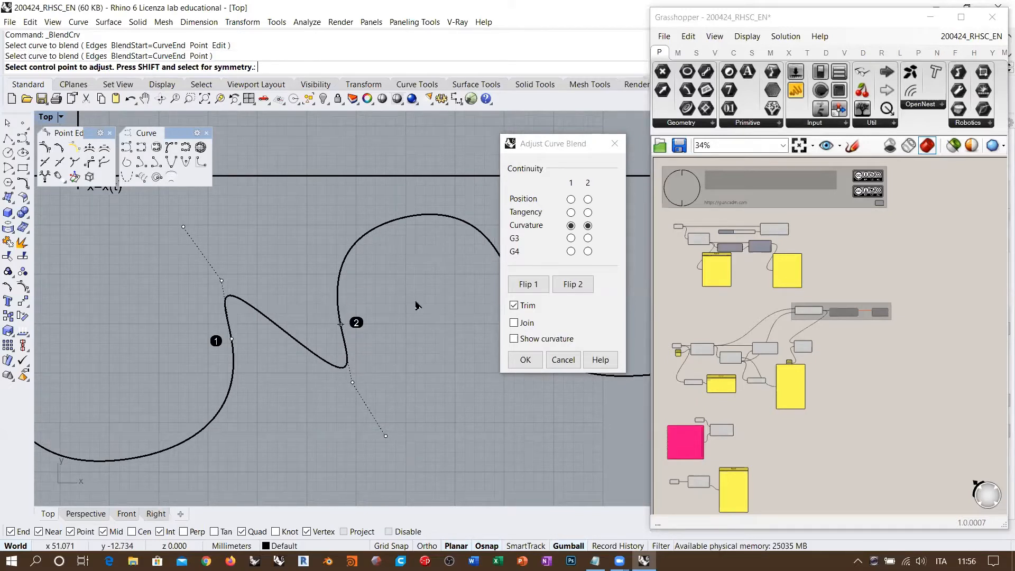
right_drag(355, 282, 379, 285)
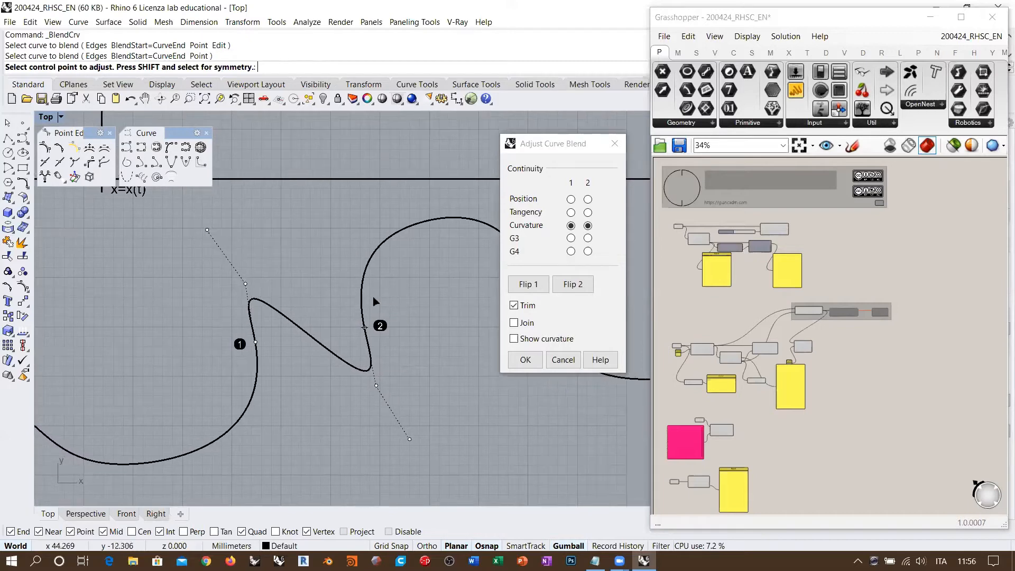
click(563, 360)
scroll(394, 282, down, 5)
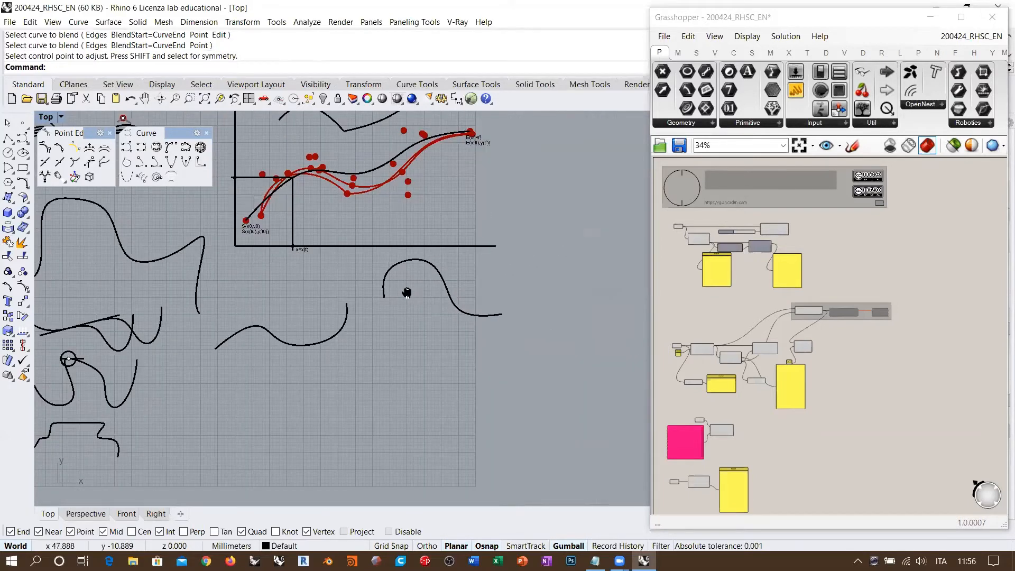
Examine the facing ends of the two separate curves and their control polygons, selecting each curve in turn.
right_drag(404, 290, 411, 297)
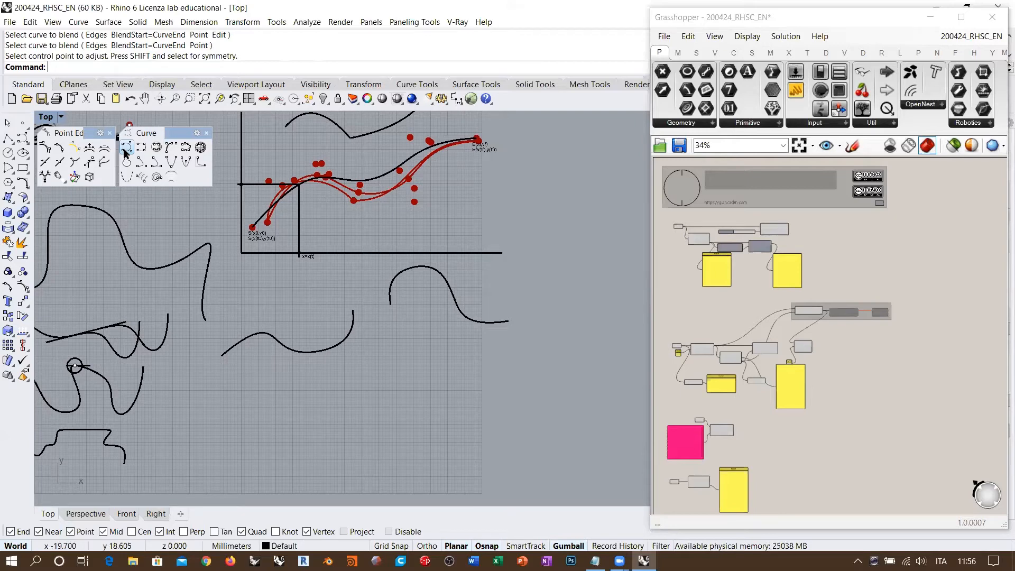
scroll(400, 313, up, 8)
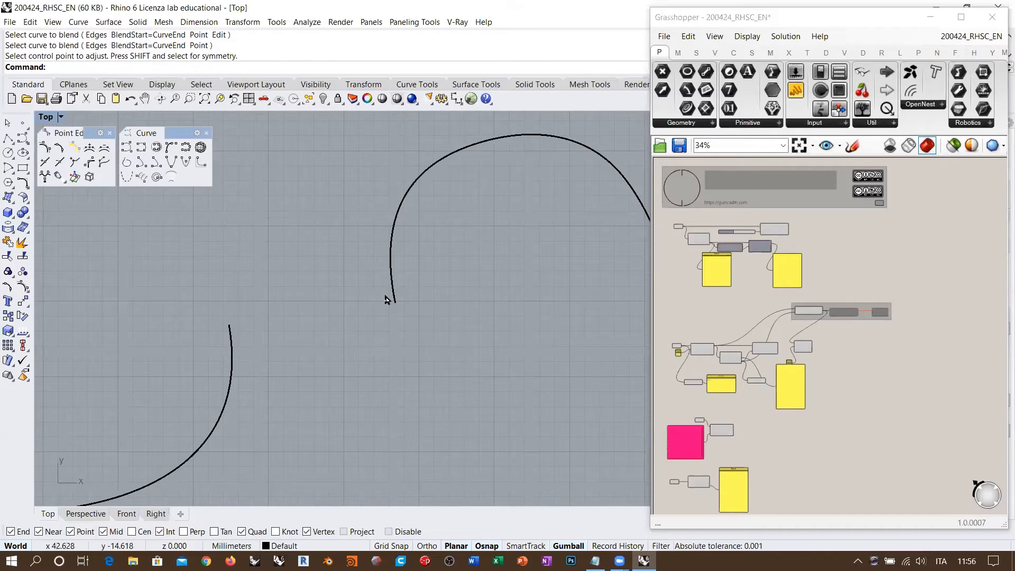
scroll(324, 251, down, 5)
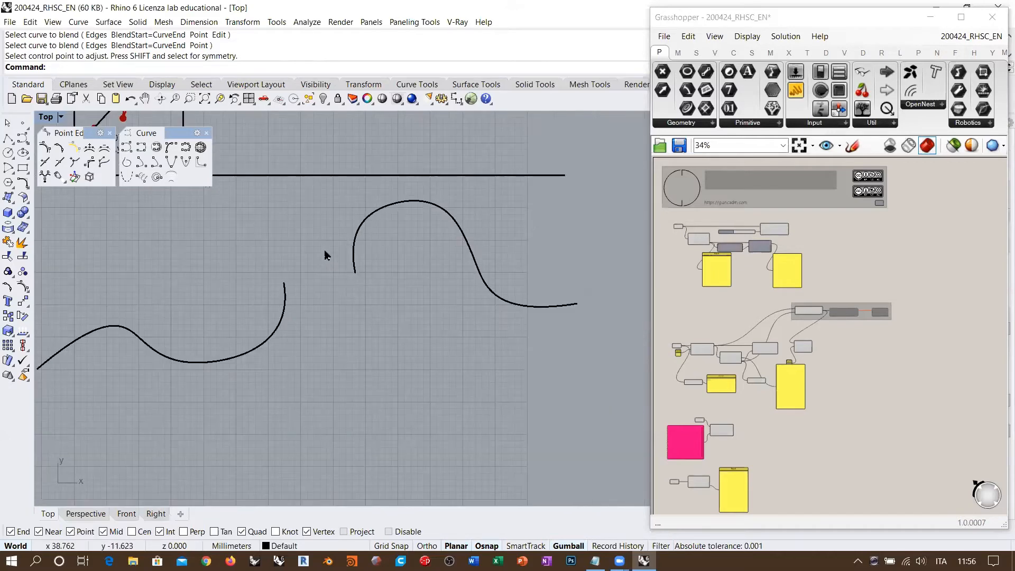
right_drag(412, 265, 446, 268)
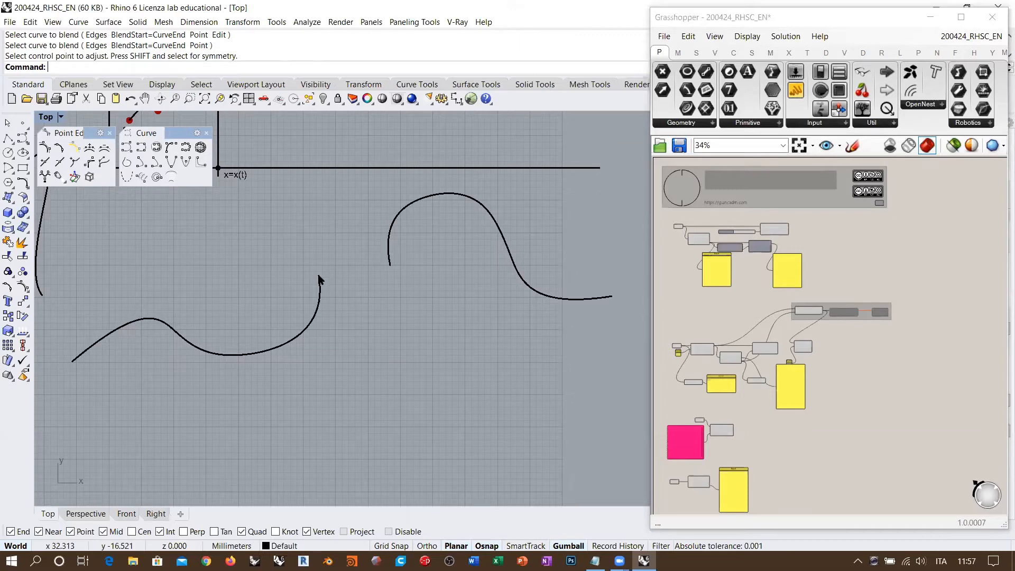
click(389, 265)
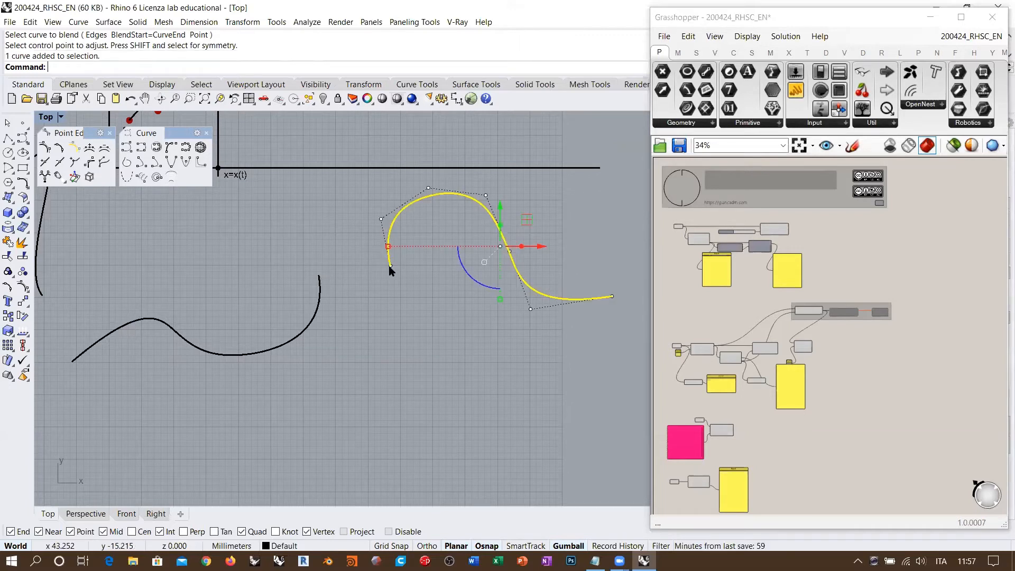
click(318, 277)
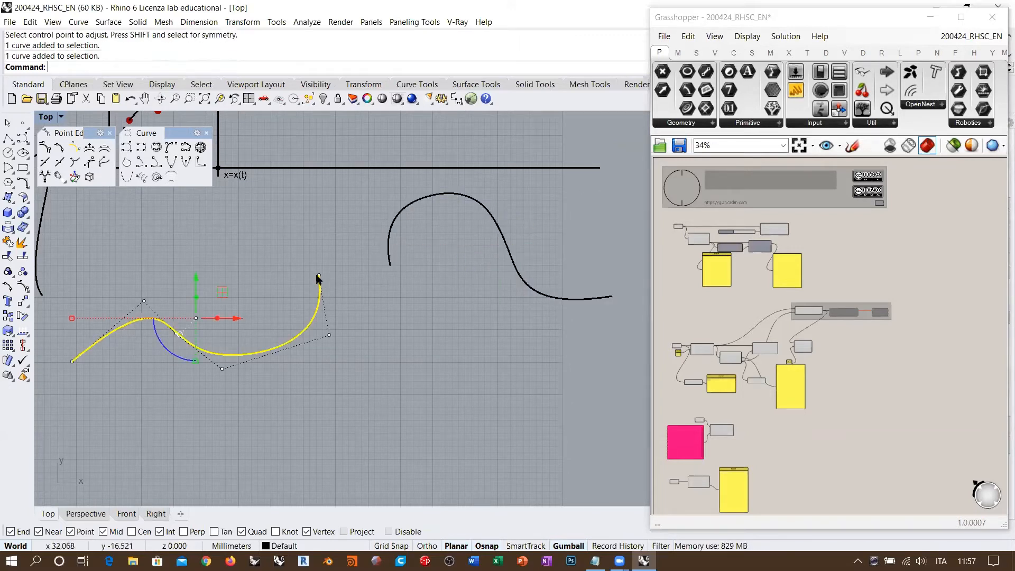
click(389, 278)
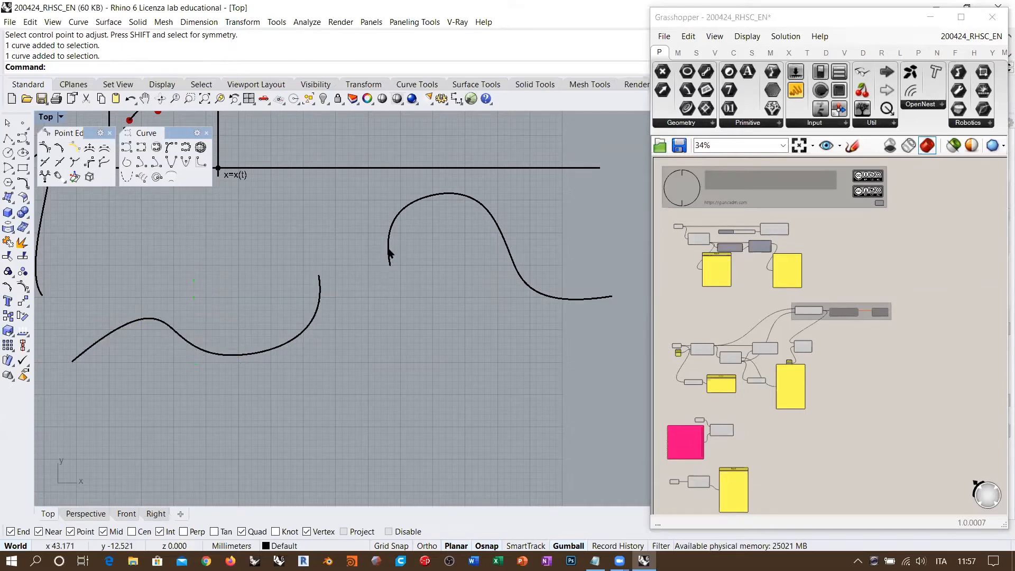
click(390, 256)
click(320, 283)
click(348, 281)
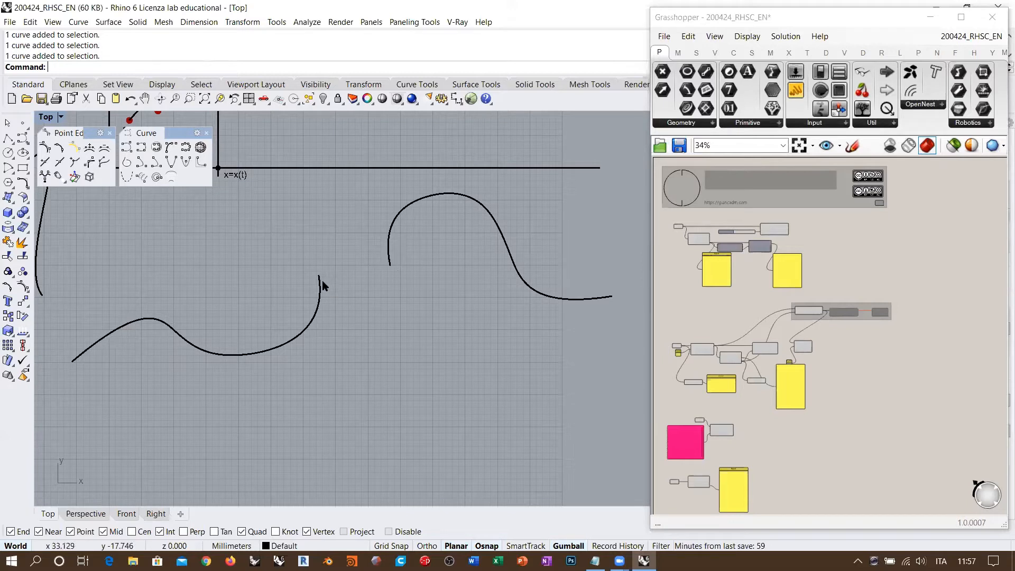
click(320, 305)
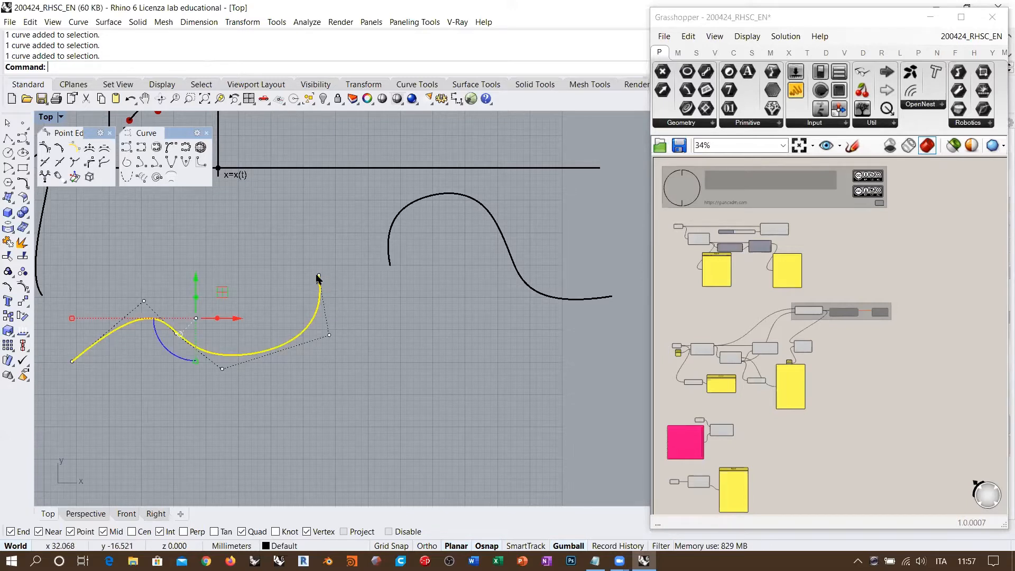
click(390, 266)
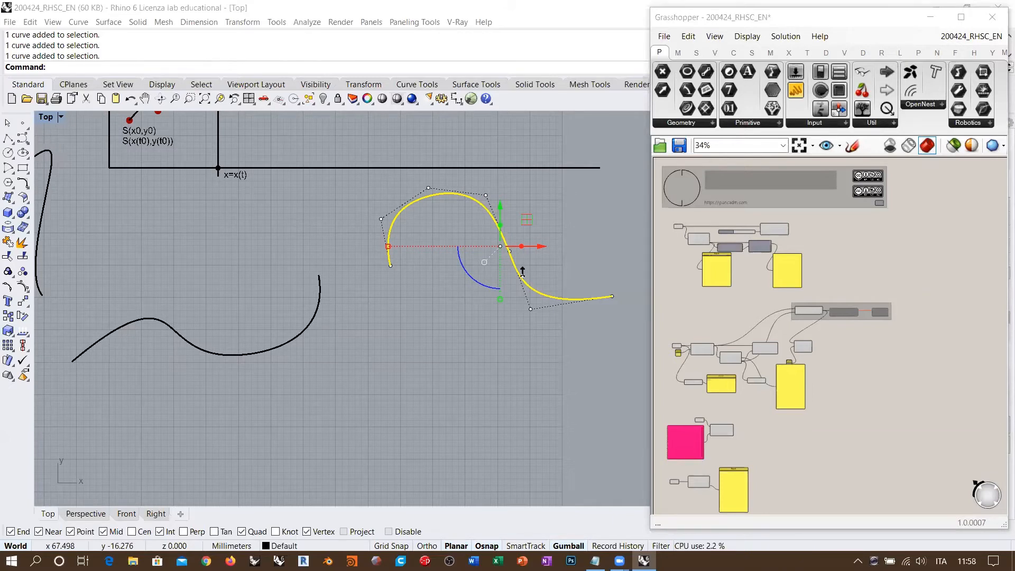
click(543, 210)
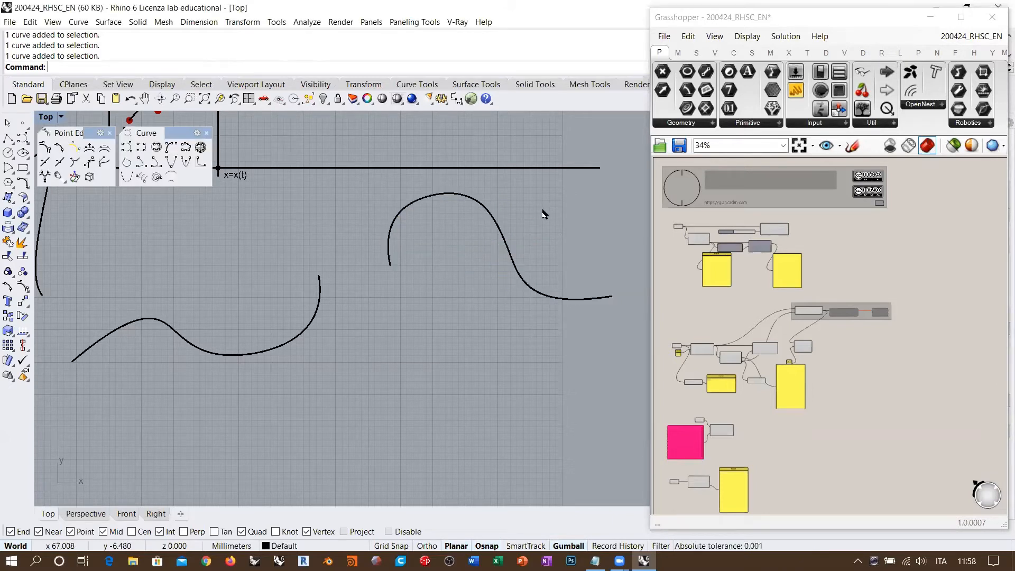
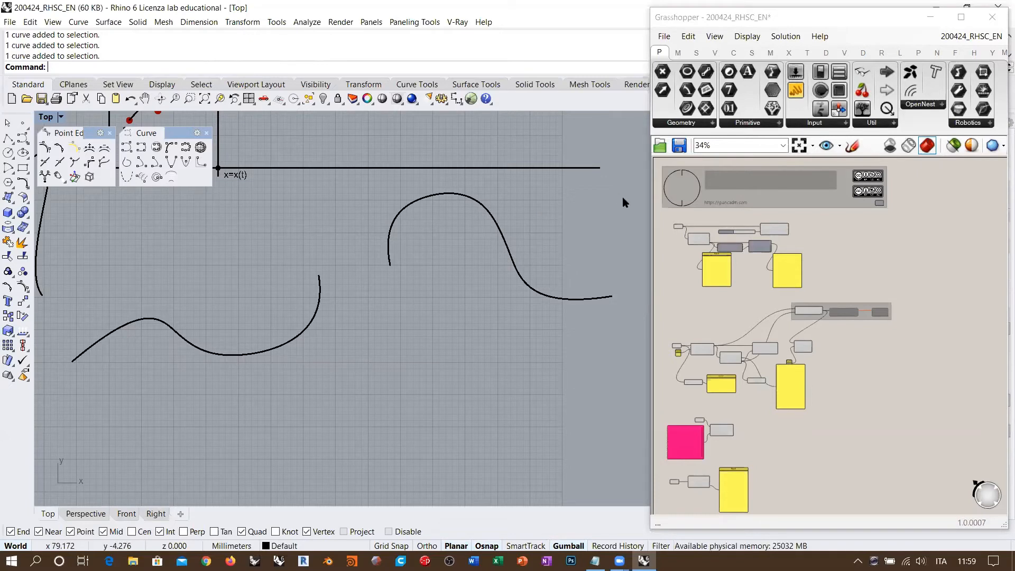
Switch to Grasshopper, widen its window over the Rhino viewport and look over the existing Shatter and Evaluate Curve definition.
drag(649, 215, 443, 237)
scroll(259, 290, down, 3)
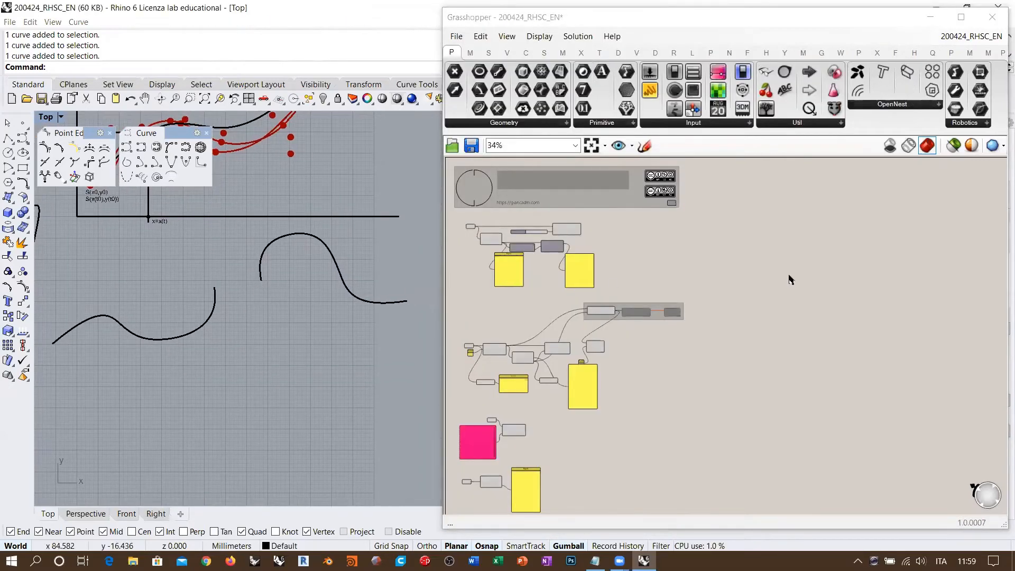
scroll(662, 284, up, 4)
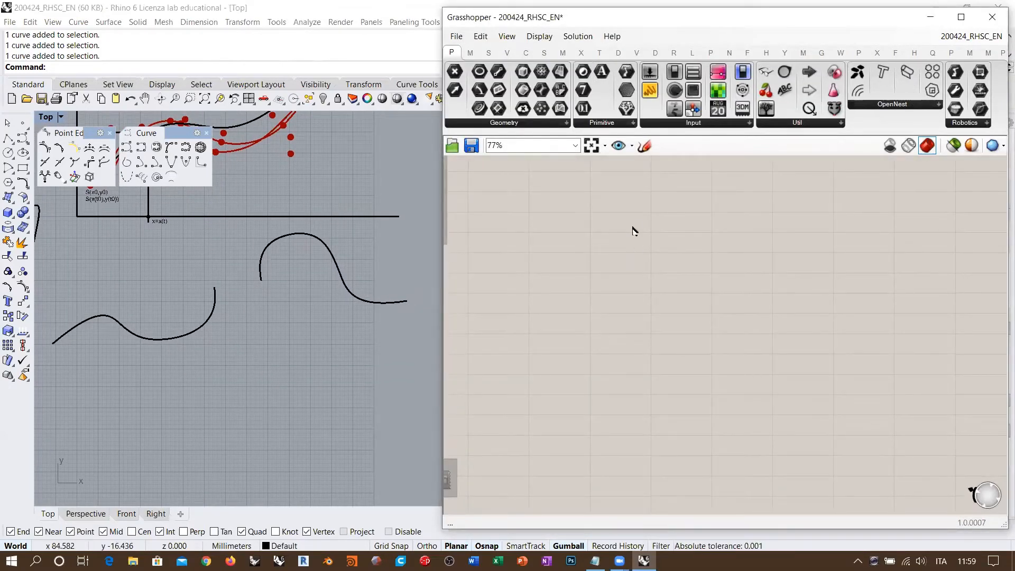
click(643, 146)
mouse_move(539, 429)
mouse_down()
mouse_move(579, 372)
mouse_move(582, 335)
mouse_up()
click(730, 168)
right_drag(518, 375, 720, 252)
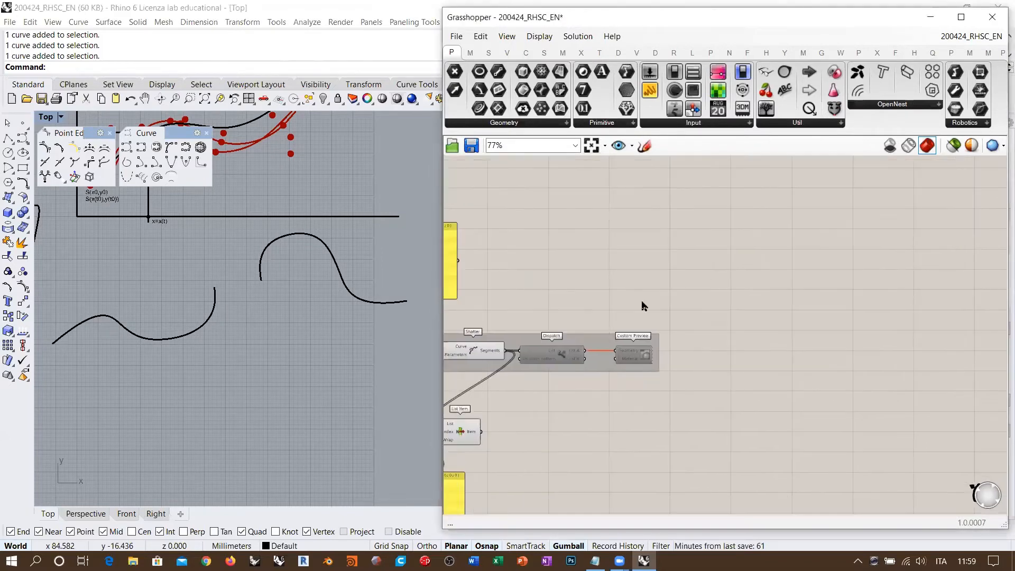
right_drag(569, 326, 750, 254)
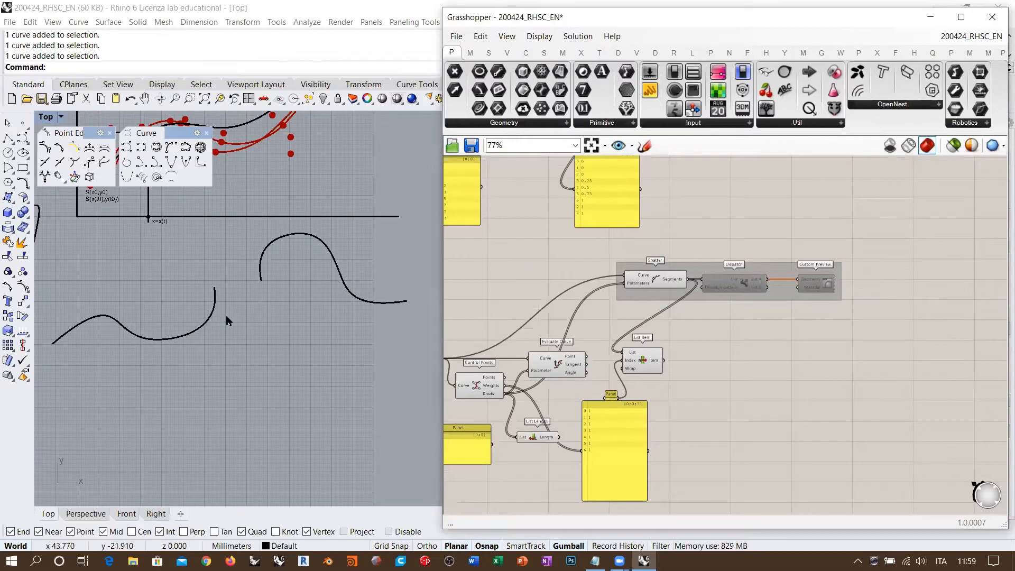
Select the lower wave-shaped curve, the first of the two separate curves, in Rhino's Top viewport.
right_drag(225, 316, 282, 298)
right_drag(227, 320, 276, 338)
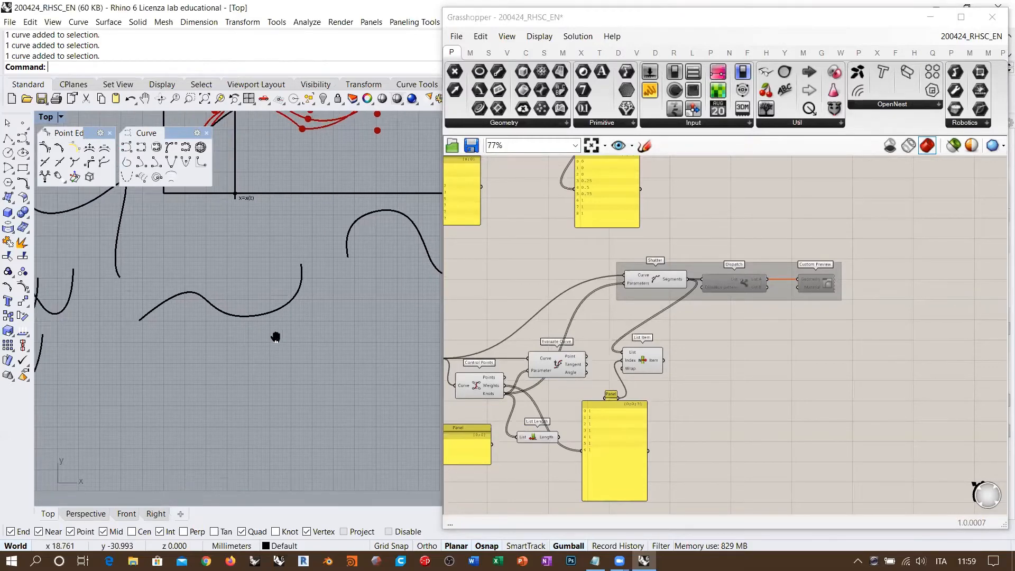
scroll(228, 314, up, 10)
right_drag(228, 314, 203, 298)
right_drag(607, 370, 563, 317)
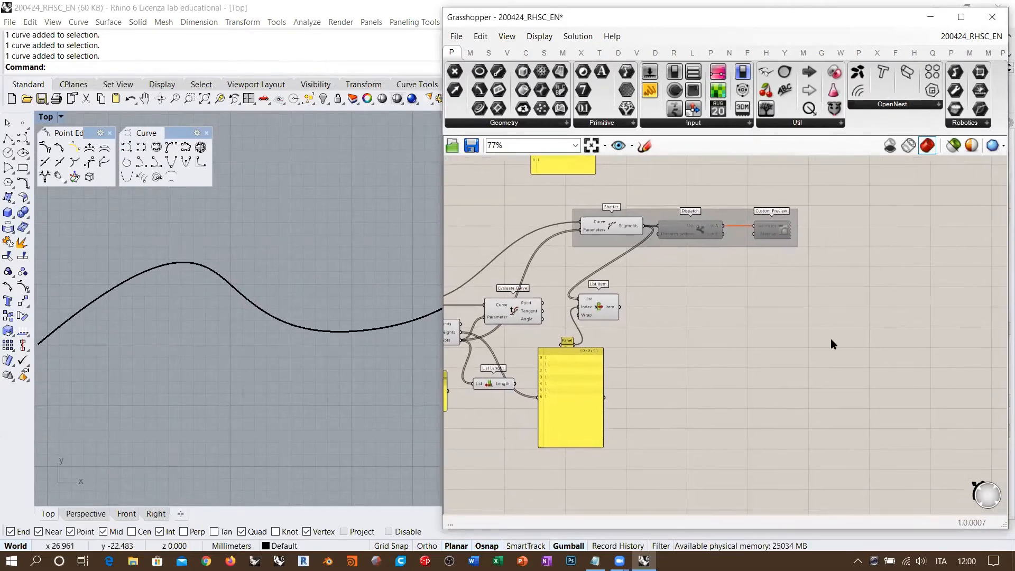
scroll(251, 319, down, 5)
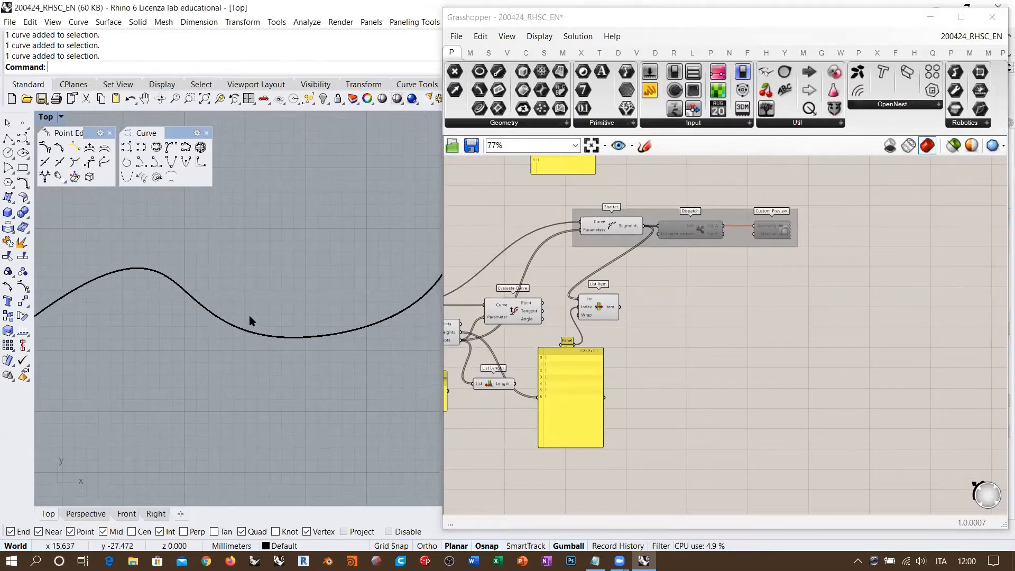
drag(233, 349, 231, 353)
Add a Curve parameter on an empty area of the Grasshopper canvas, beside the Image Sampler group.
right_drag(697, 313, 766, 300)
scroll(766, 300, down, 3)
right_drag(730, 396, 619, 388)
right_drag(730, 249, 605, 419)
scroll(639, 232, up, 4)
double_click(643, 226)
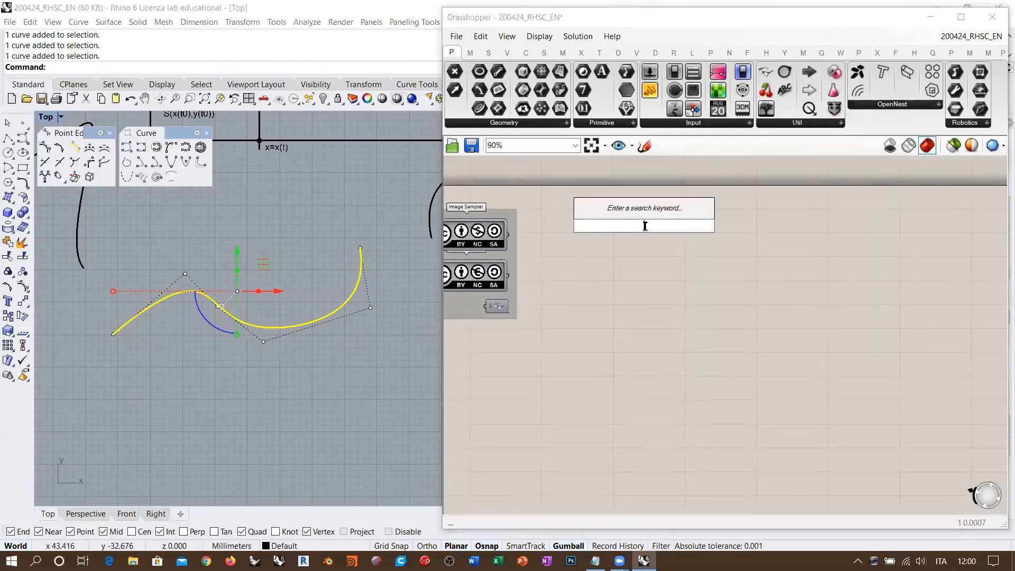
text(crv)
key(Return)
Set the lower wave-shaped Rhino curve as the single curve of the new Curve parameter.
right_click(644, 227)
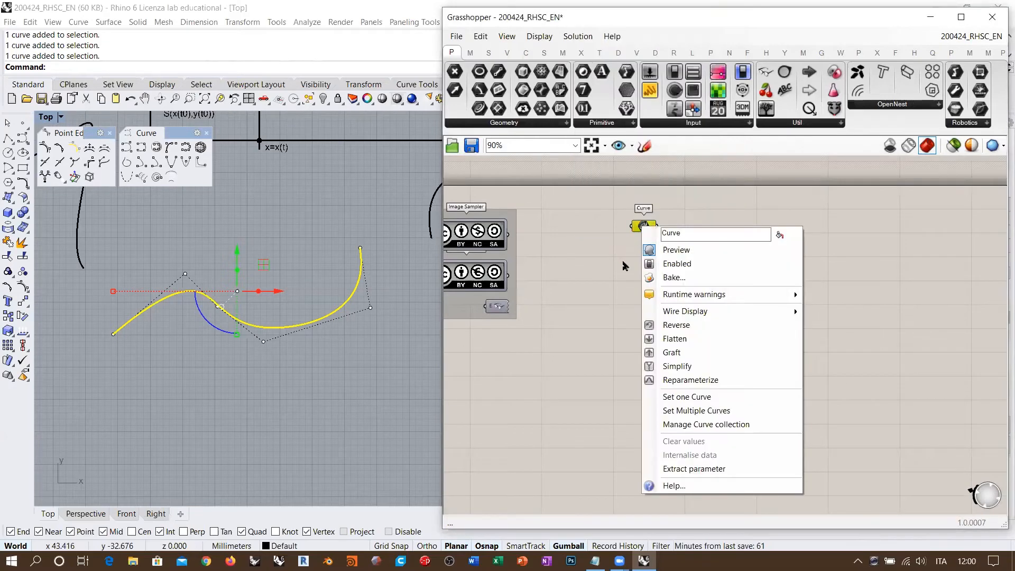
click(670, 396)
click(622, 291)
click(310, 357)
Narrow the Grasshopper window to uncover the whole referenced curve in the Top viewport.
right_drag(303, 325, 334, 321)
scroll(311, 338, up, 2)
drag(442, 334, 565, 336)
right_drag(312, 334, 411, 334)
scroll(381, 245, up, 3)
scroll(718, 300, up, 3)
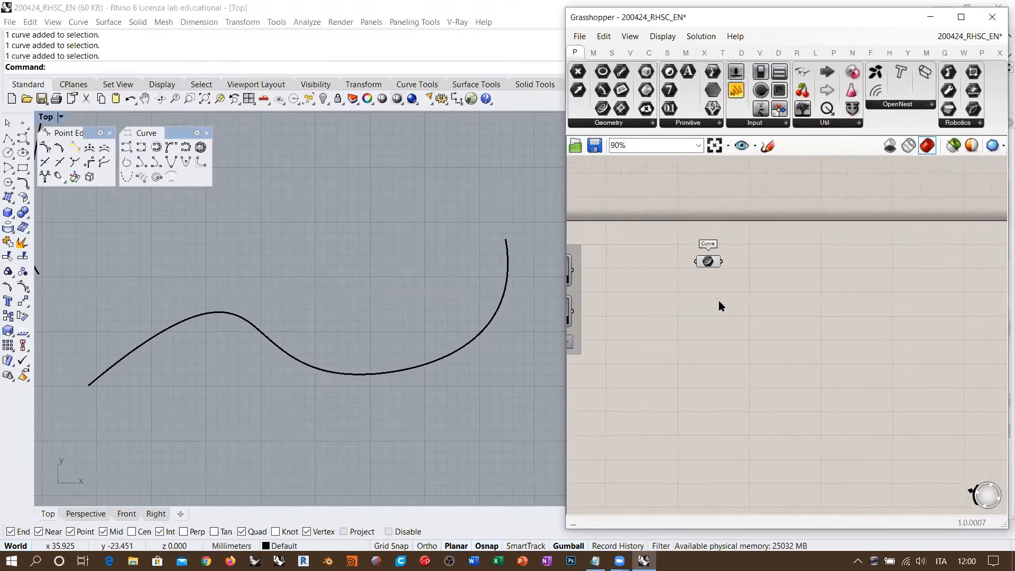
Add a Derivatives component beside the Curve parameter and connect the parameter to its Curve input.
click(648, 53)
click(611, 124)
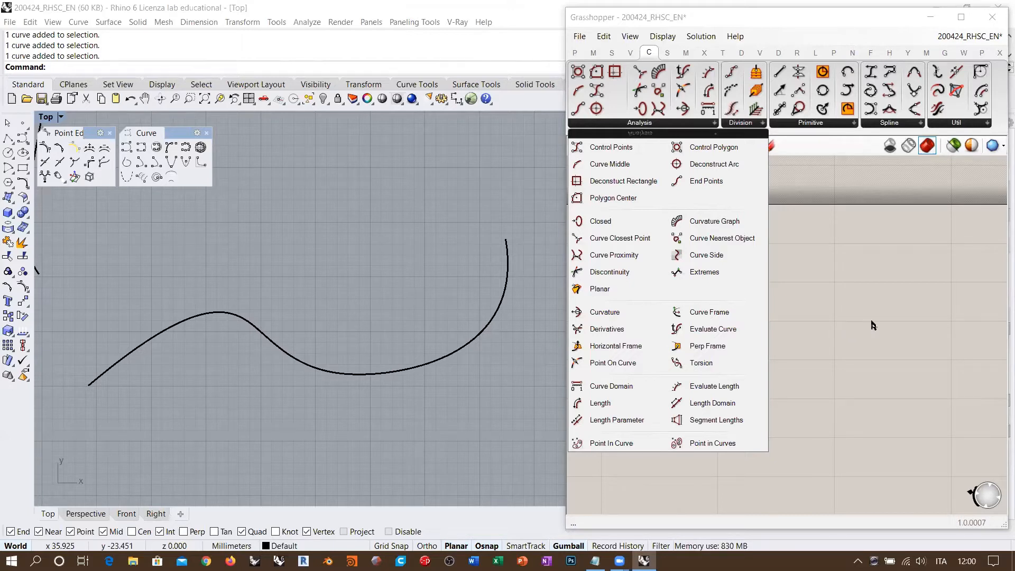
click(606, 329)
click(772, 283)
click(767, 283)
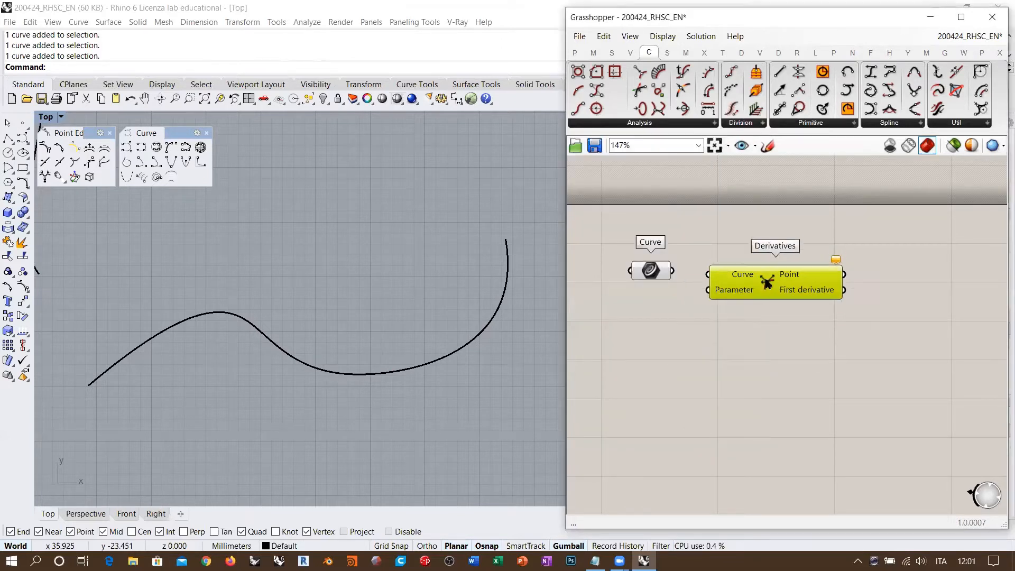
drag(767, 283, 768, 281)
click(773, 312)
drag(672, 270, 710, 273)
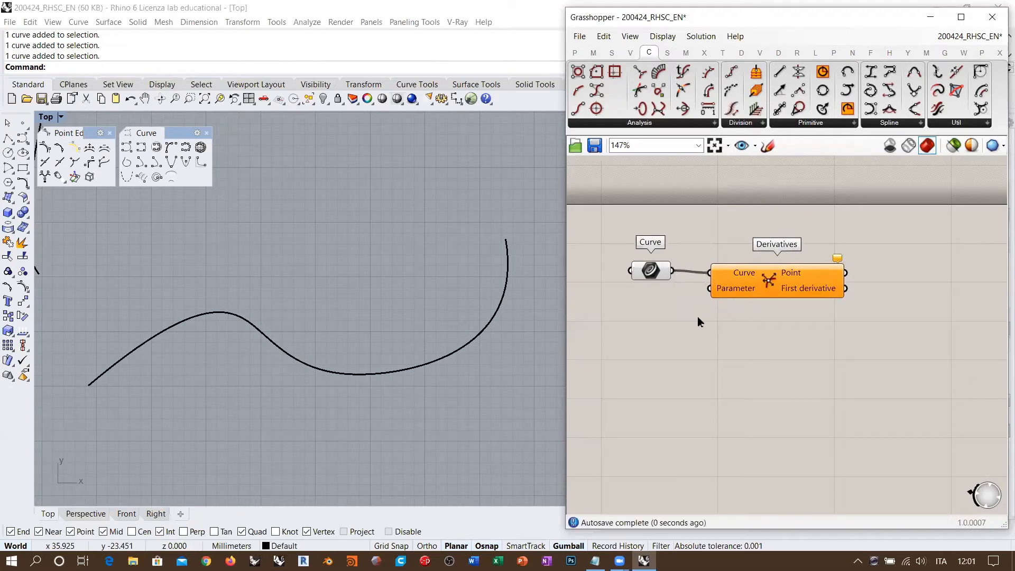
scroll(759, 318, up, 3)
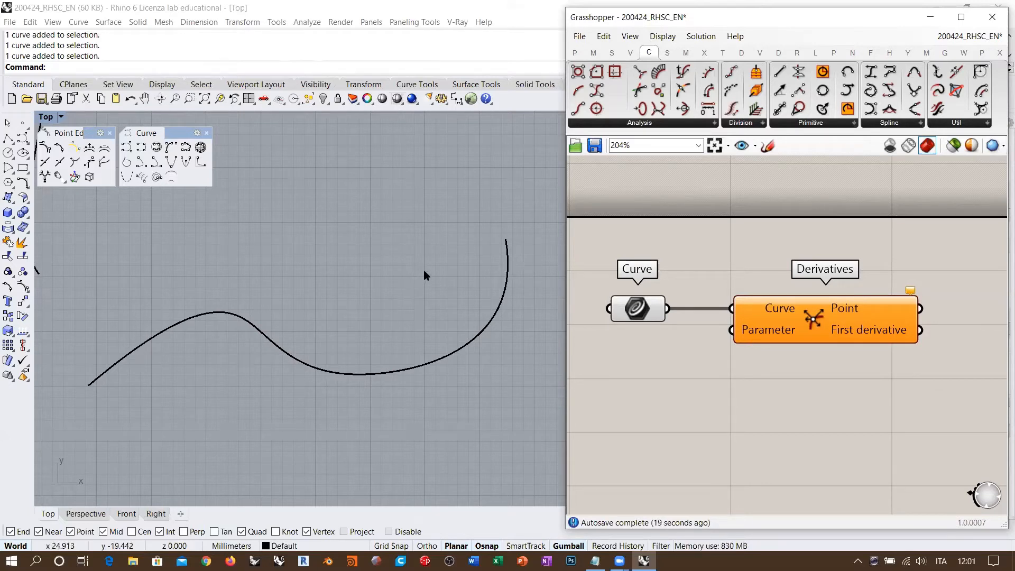
Move the Grasshopper window off Rhino's object properties and select the wave-shaped curve.
click(102, 377)
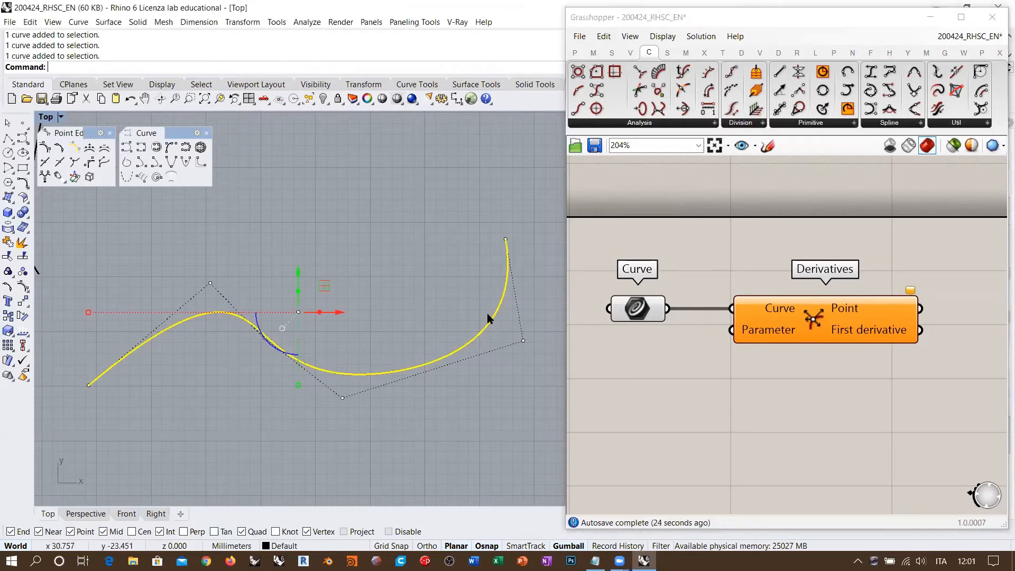
click(341, 313)
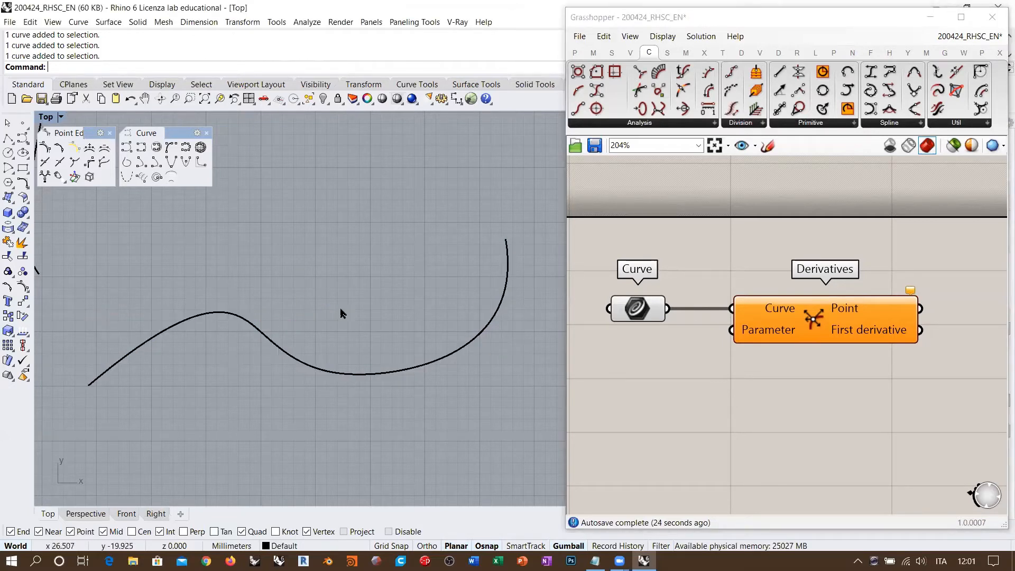
click(749, 24)
drag(750, 24, 472, 374)
drag(546, 292, 461, 224)
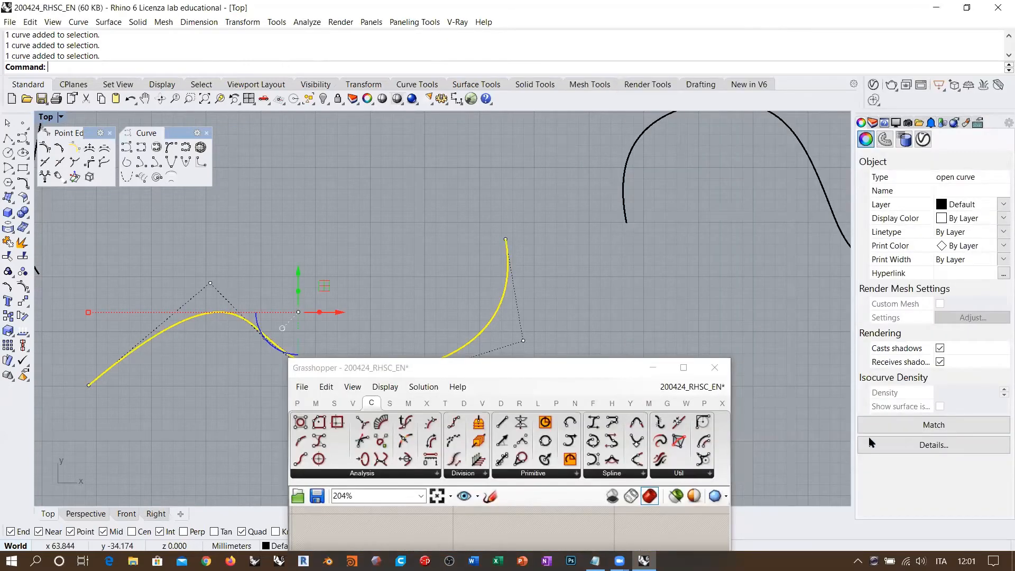
Examine the selected curve's knot domain in its detailed object description, and close the description.
click(902, 449)
drag(685, 299, 730, 299)
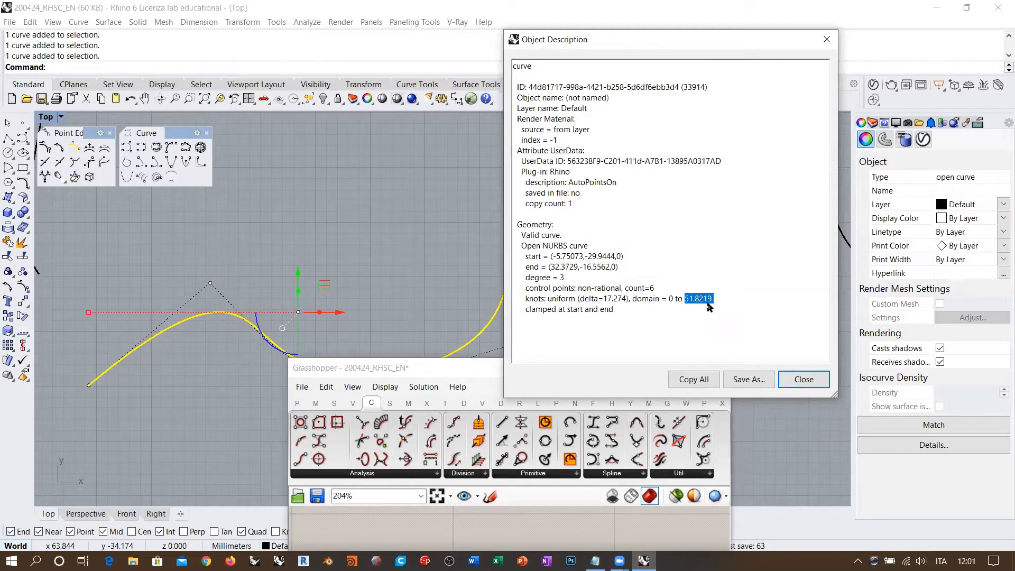
click(714, 299)
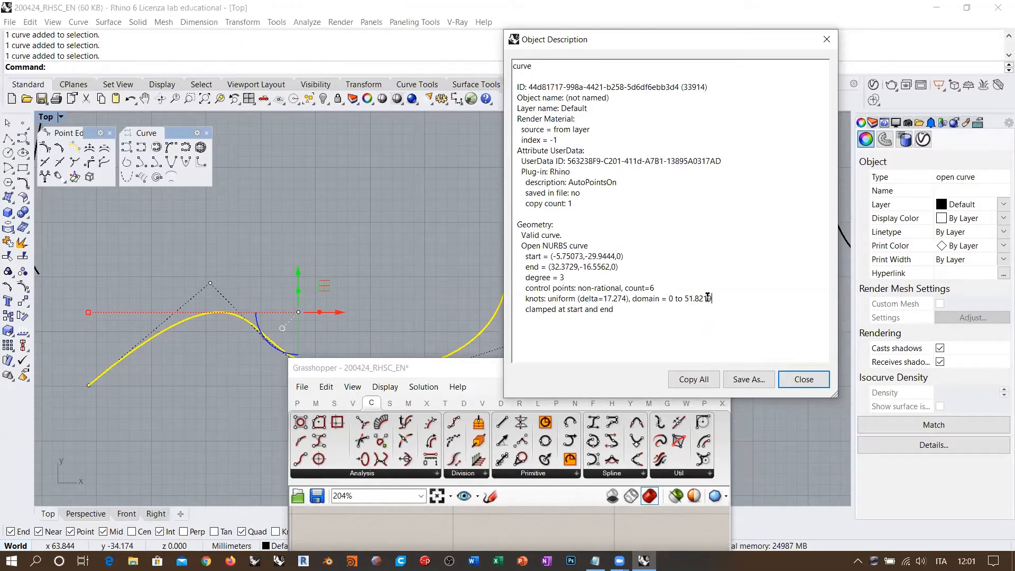
drag(707, 298, 713, 299)
click(727, 304)
drag(730, 306, 683, 300)
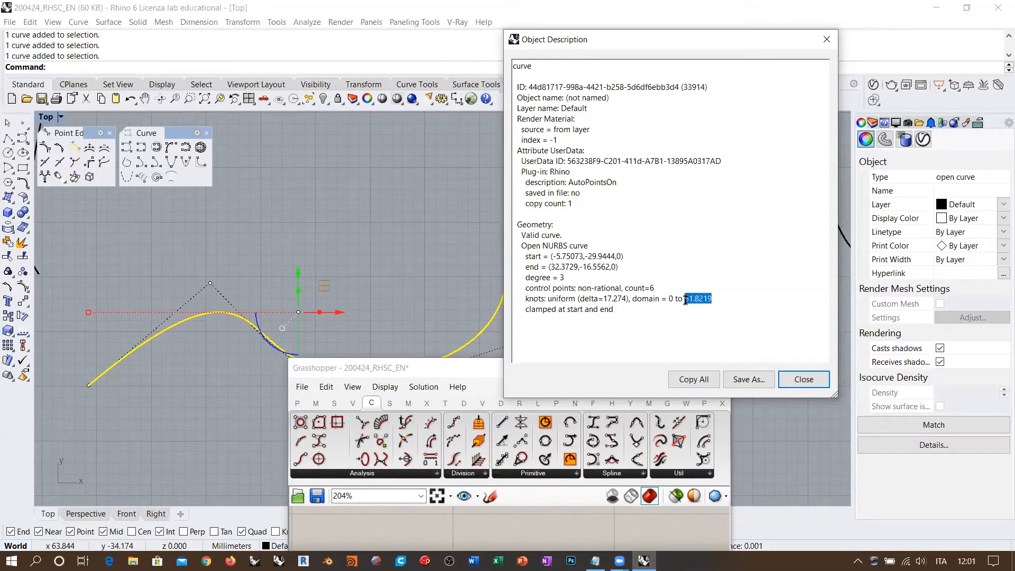
click(803, 379)
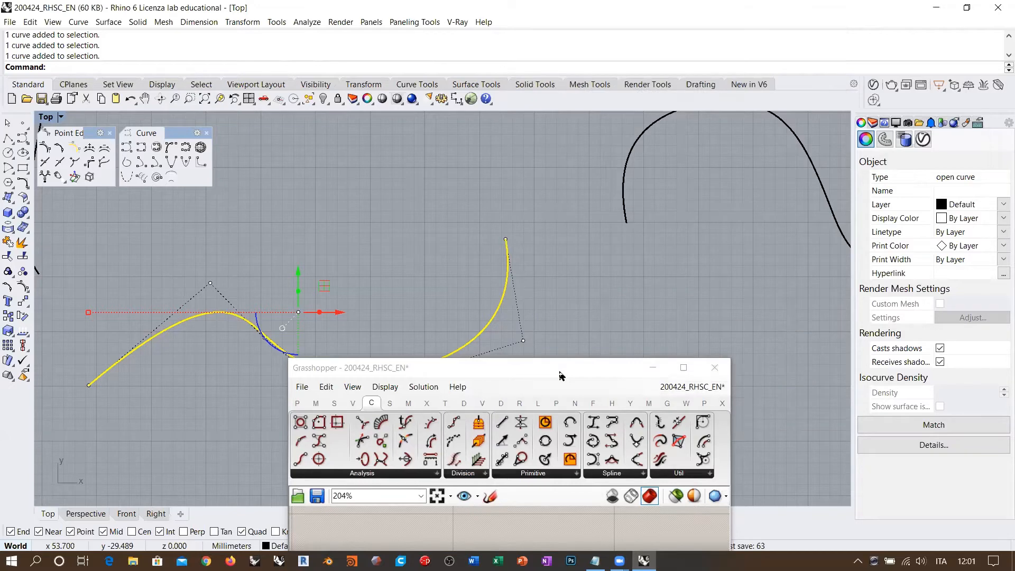
Move the Grasshopper window back beside the wave-shaped curve and reparameterize the Curve input of the Derivatives component.
drag(561, 375, 817, 25)
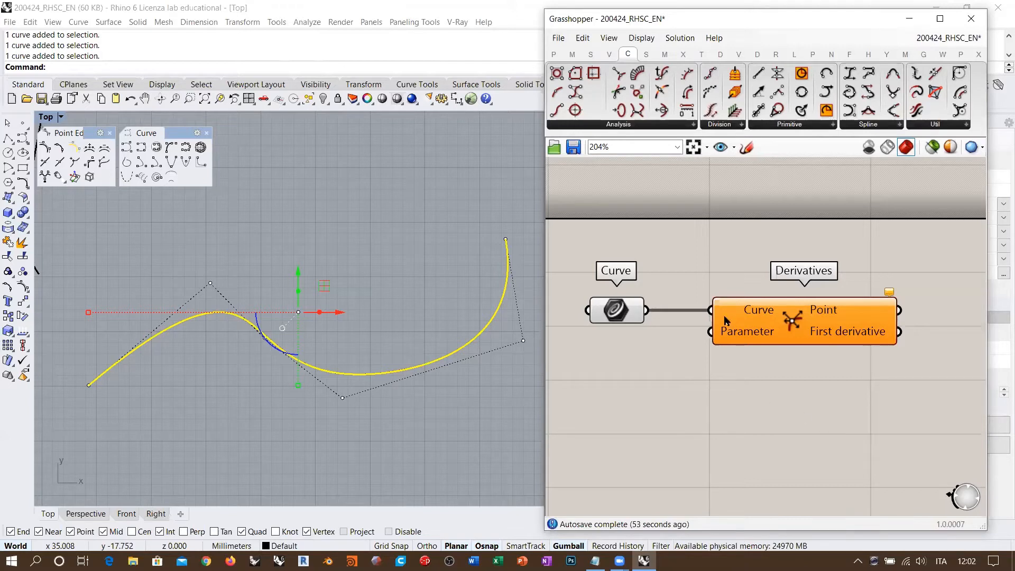
right_click(748, 313)
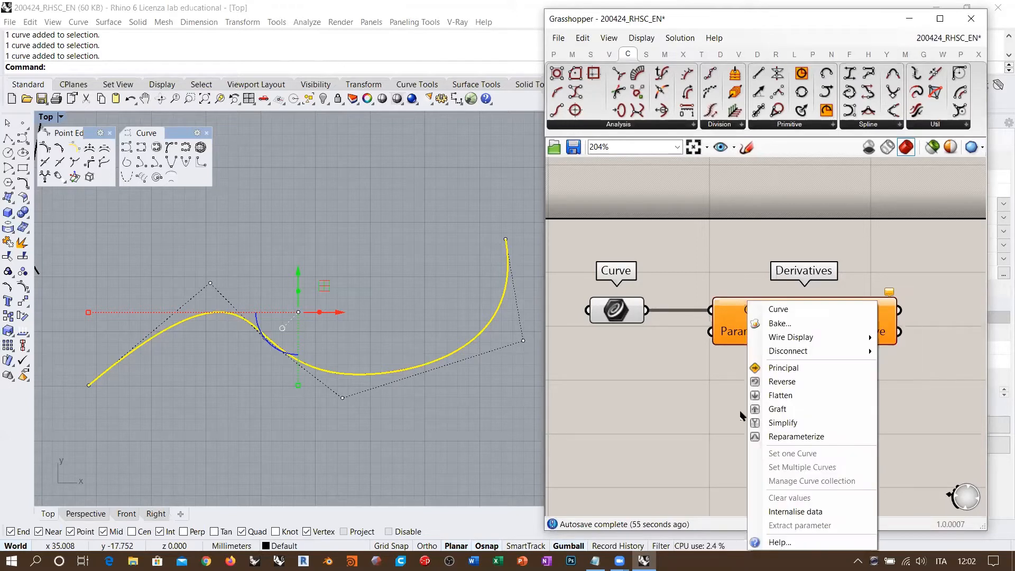
click(773, 434)
Add a number slider ranging from 0.000 to 1 and connect it to the Parameter input of the Derivatives component.
right_drag(699, 383, 850, 355)
double_click(780, 378)
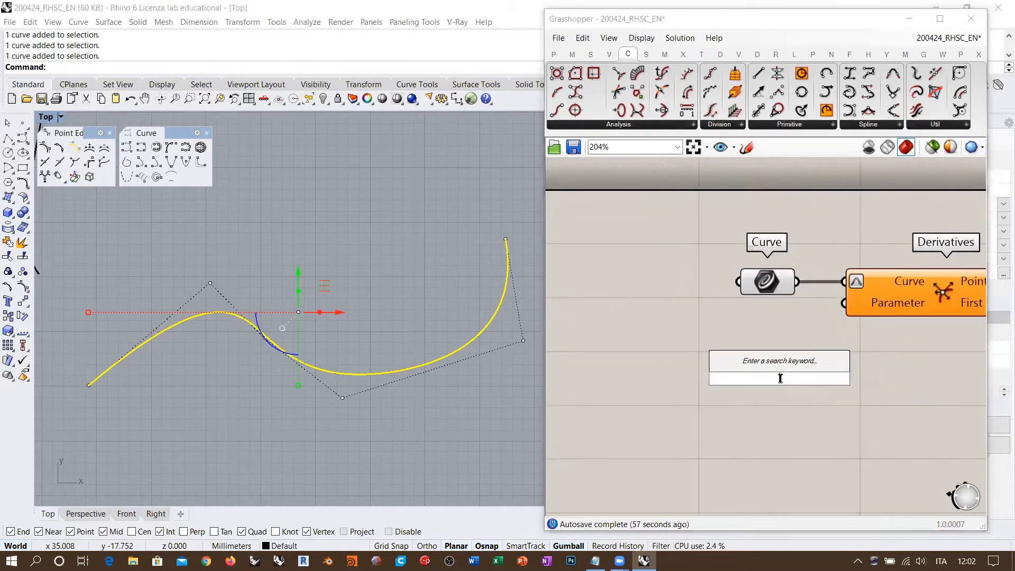
text(0.000<1)
key(Return)
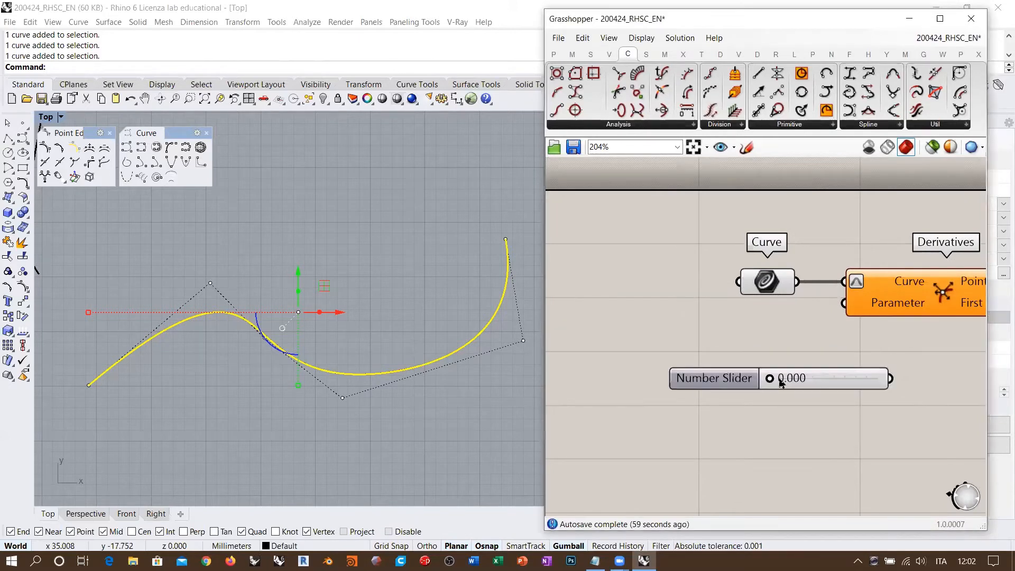
drag(835, 378, 742, 322)
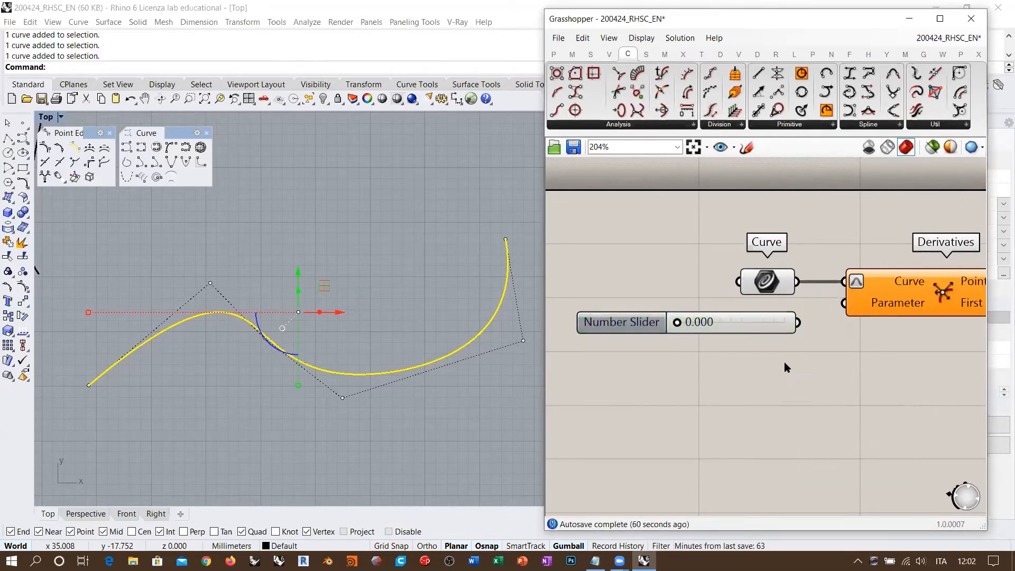
click(350, 471)
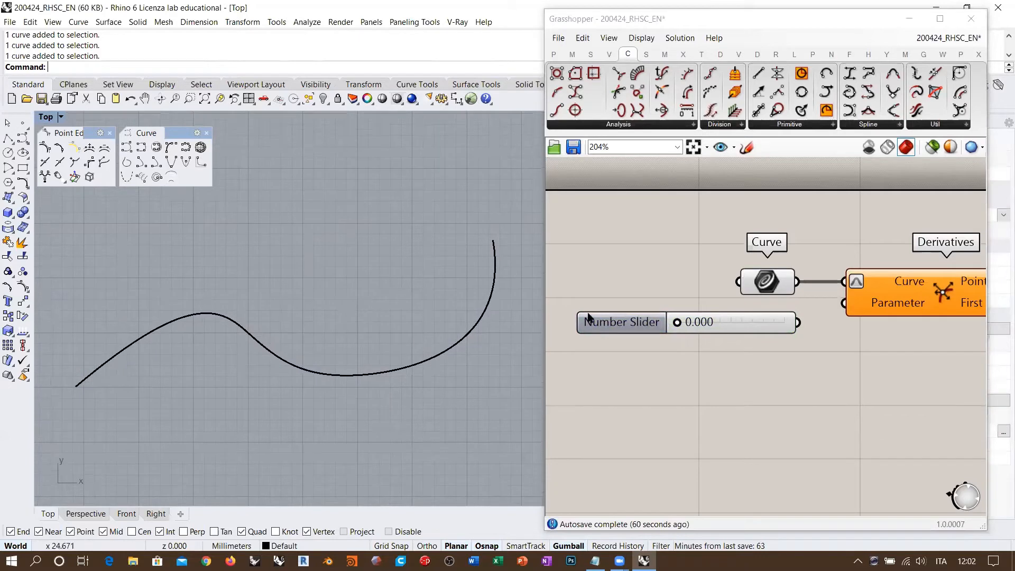
click(831, 350)
drag(798, 322, 844, 303)
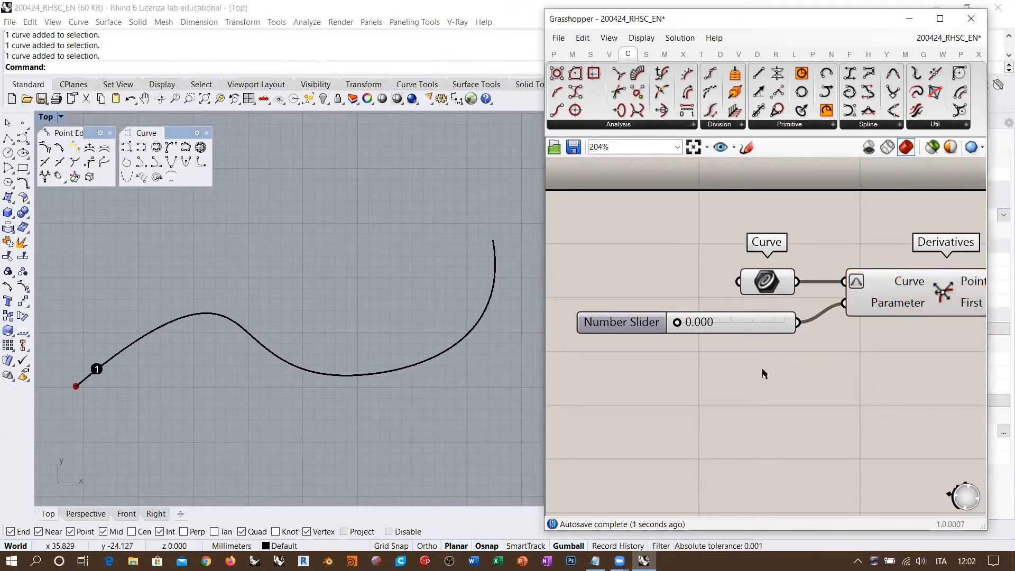
Set the parameter slider to 0.177 to shift the evaluated point and its first derivative vector along the curve.
right_drag(764, 373, 724, 370)
drag(637, 319, 656, 317)
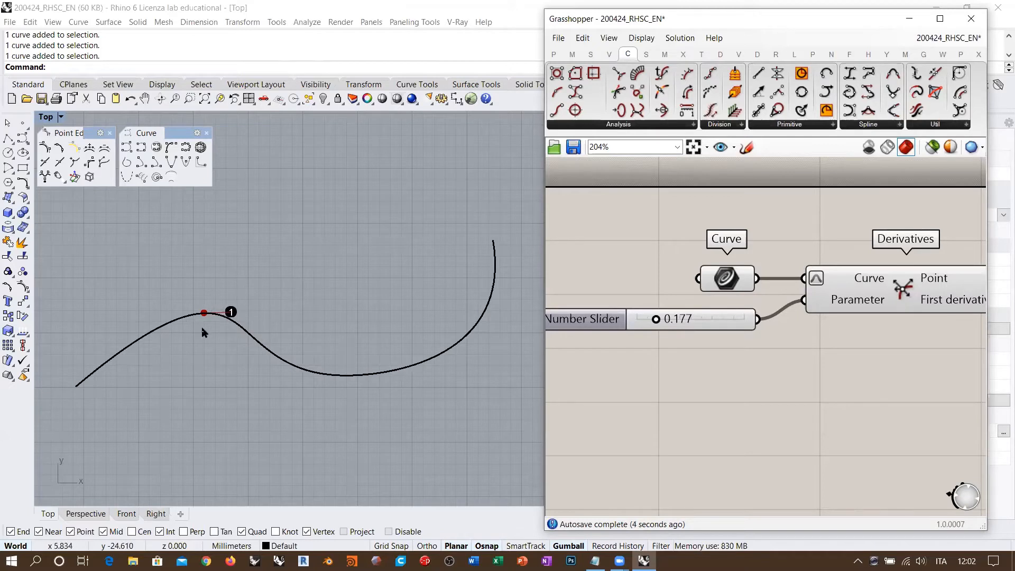
scroll(183, 272, up, 4)
scroll(184, 272, up, 2)
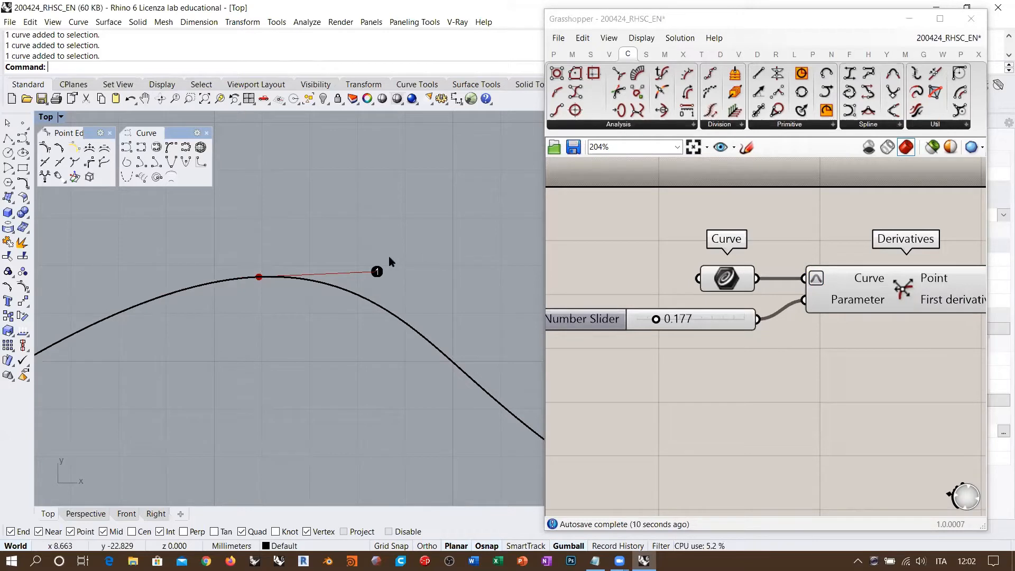
Check the outputs of the Derivatives component and add a second derivative output to it.
right_drag(885, 299, 704, 312)
scroll(823, 293, up, 3)
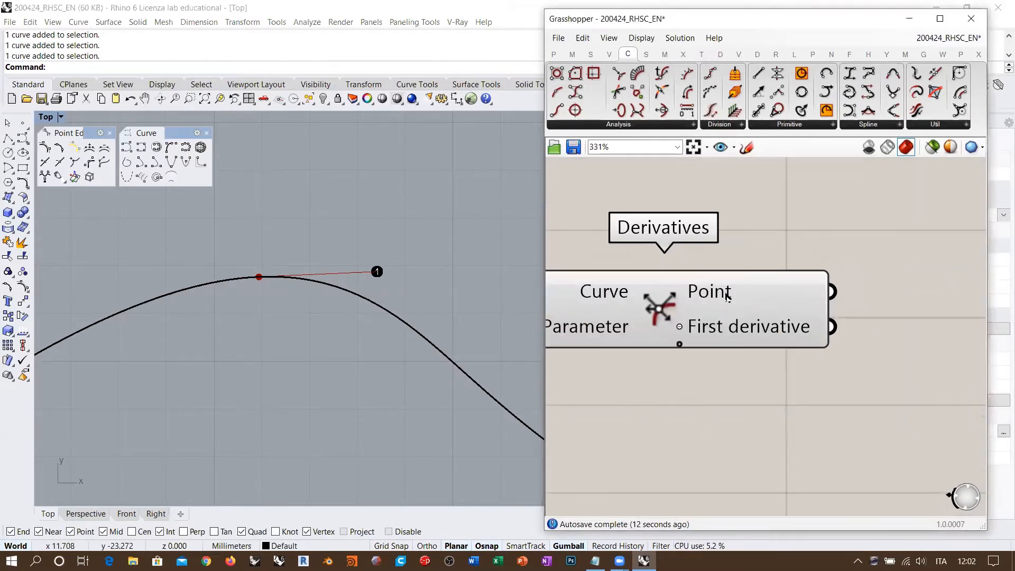
mouse_move(726, 295)
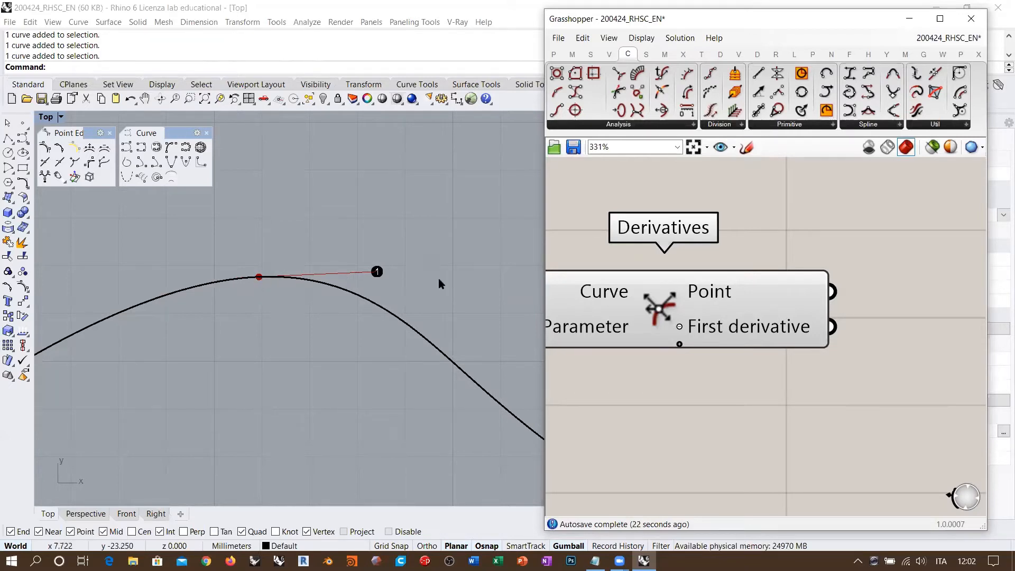
scroll(750, 328, up, 4)
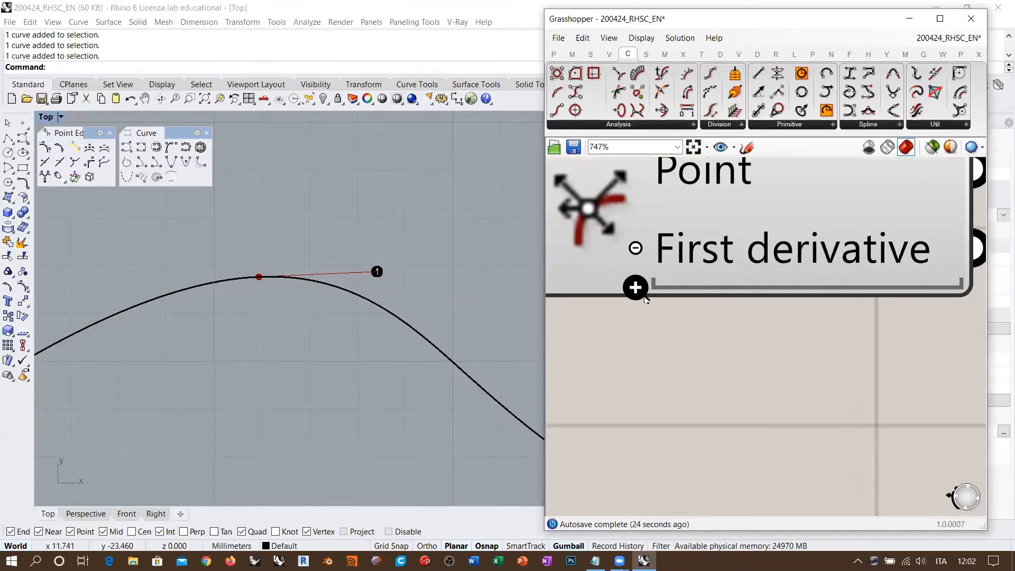
click(635, 288)
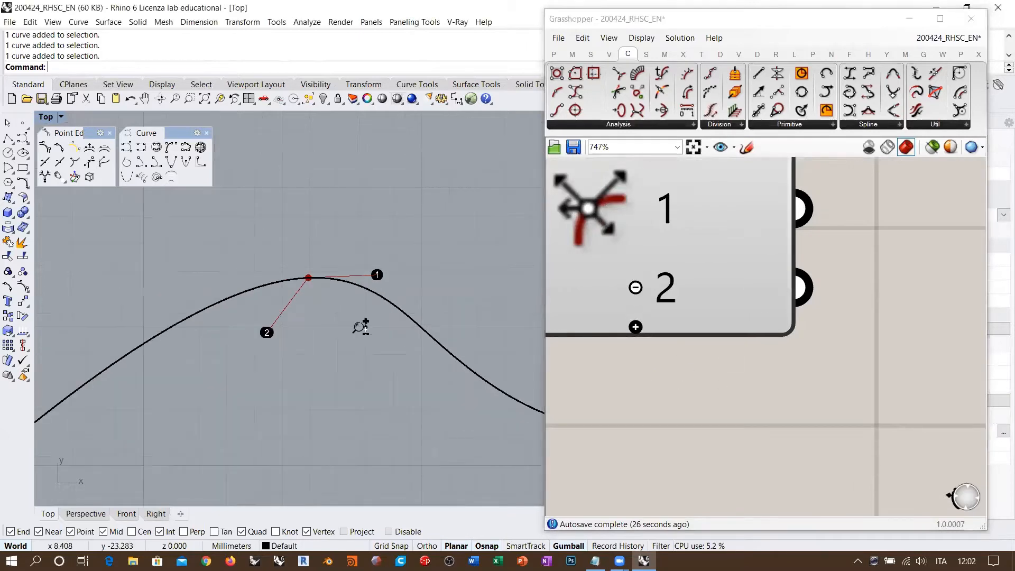
scroll(361, 327, down, 3)
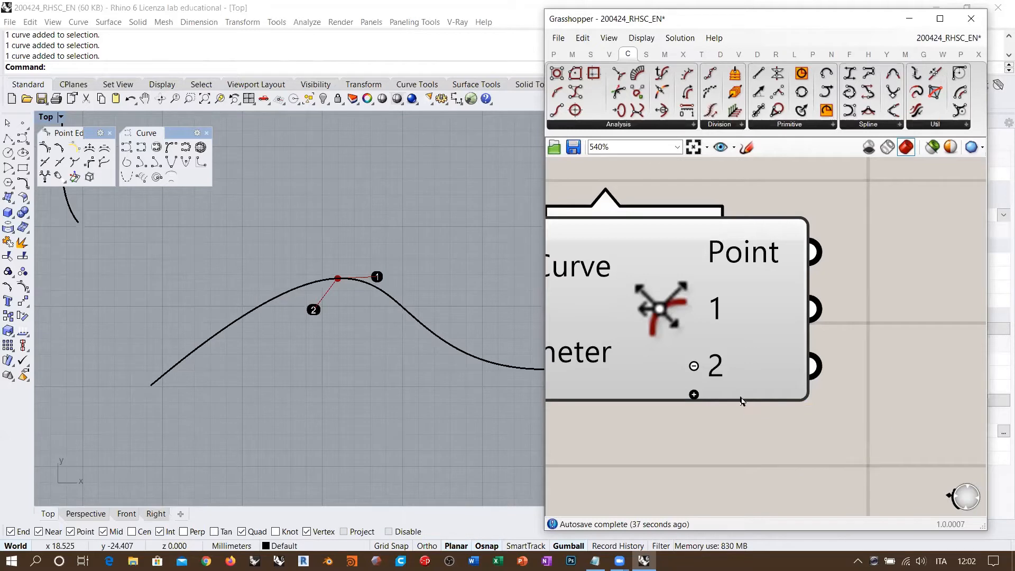
right_drag(361, 311, 277, 289)
scroll(243, 270, down, 3)
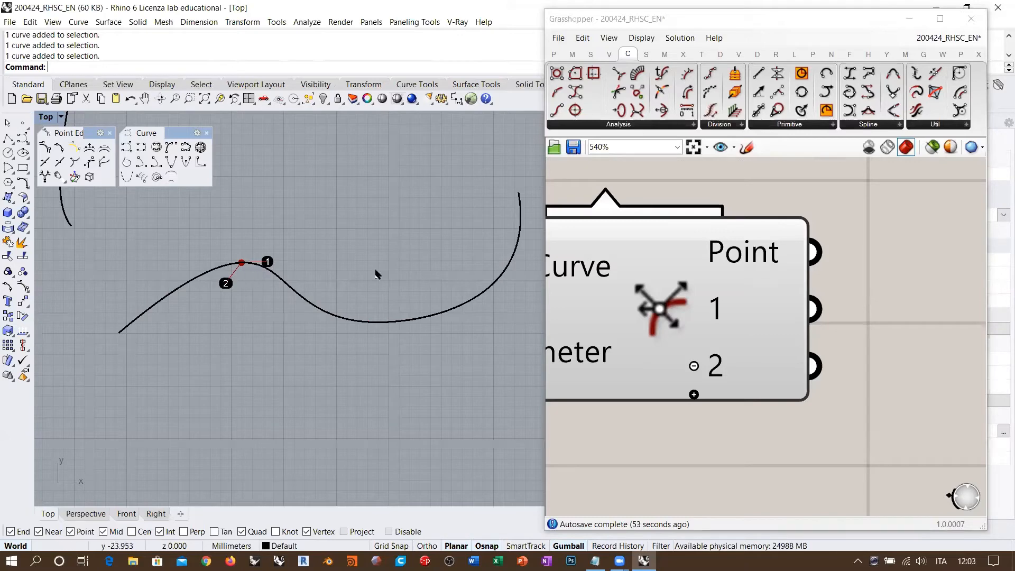
Add the third, fourth, fifth and sixth derivative outputs to the Derivatives component.
scroll(692, 423, up, 5)
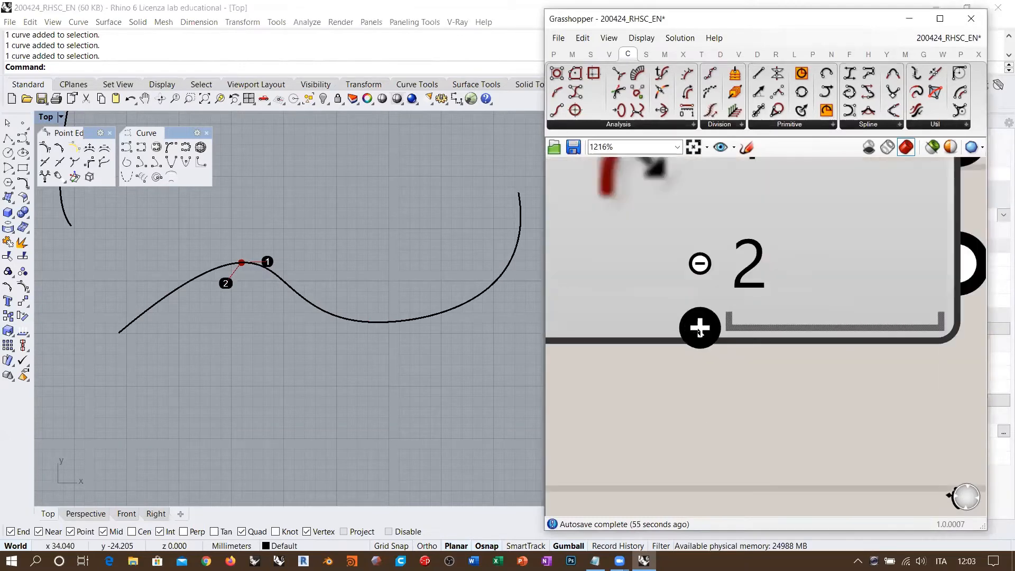
click(698, 327)
scroll(649, 342, down, 3)
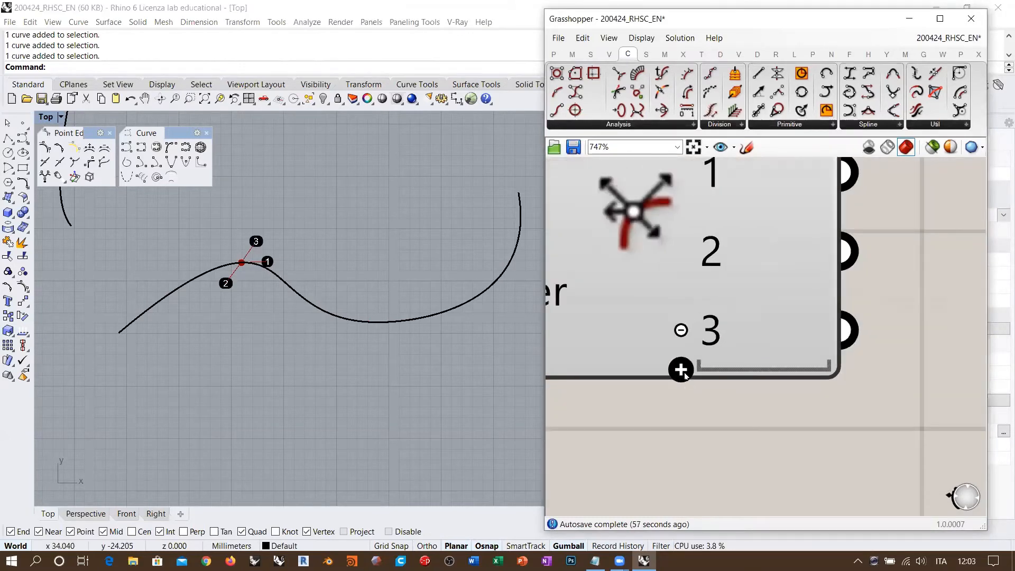
click(681, 367)
click(680, 412)
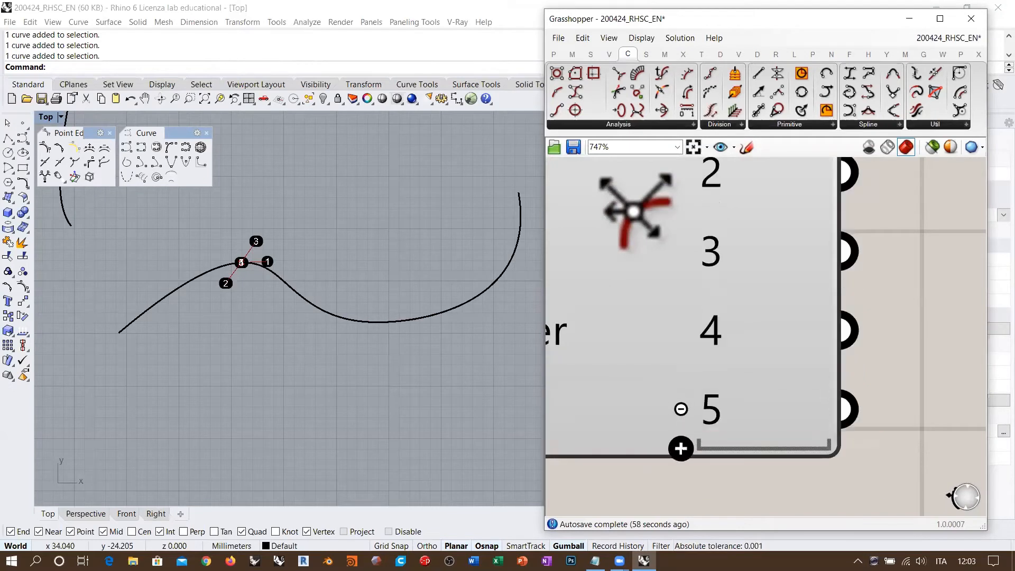
click(680, 450)
right_drag(710, 437, 718, 336)
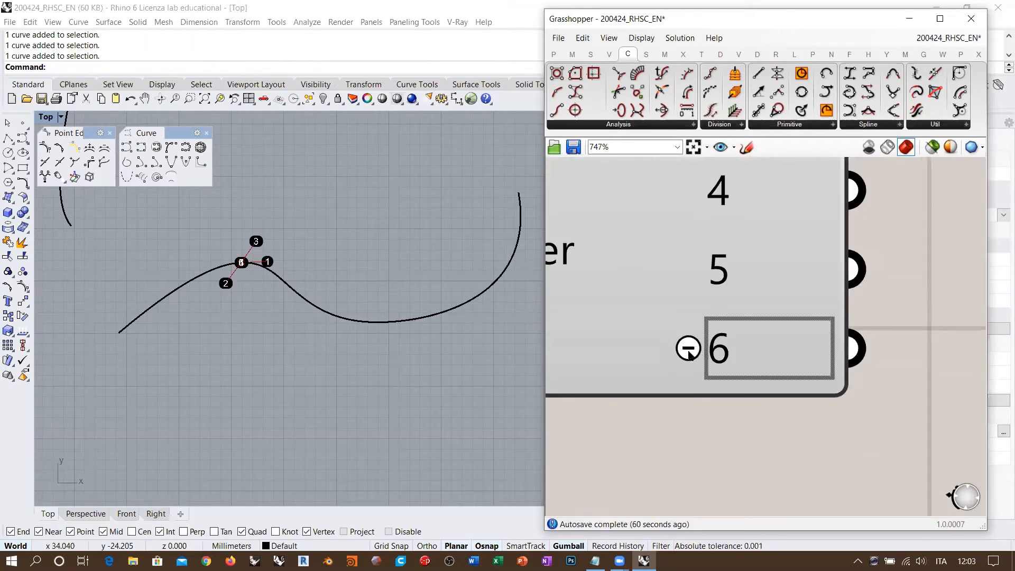
scroll(242, 265, up, 3)
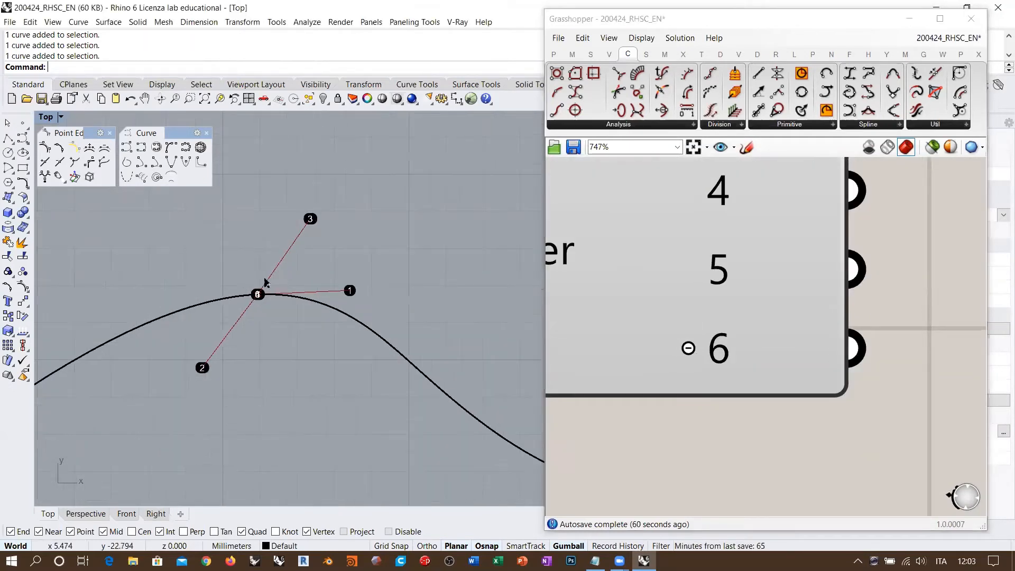
right_drag(649, 282, 658, 374)
scroll(658, 374, down, 4)
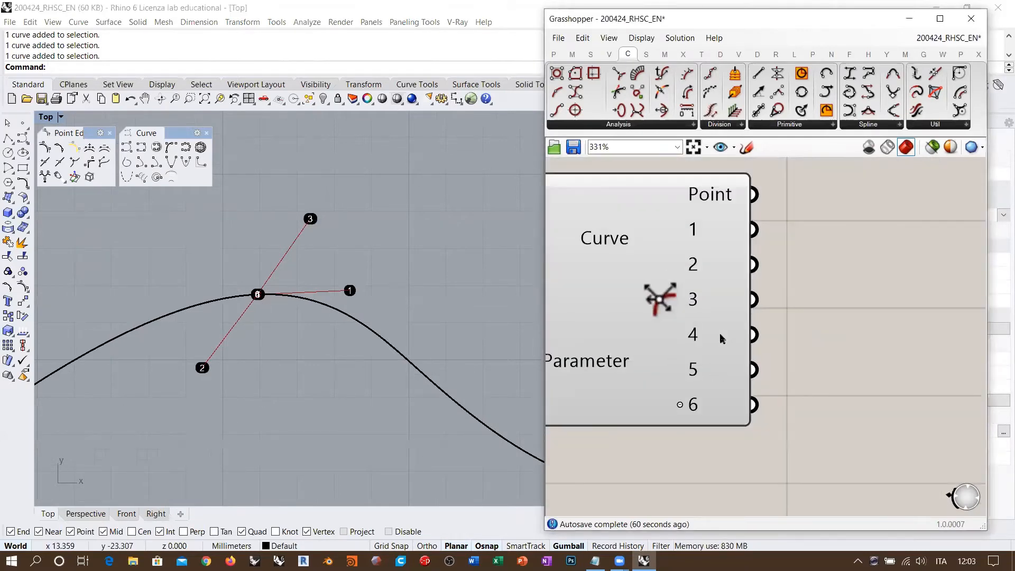
right_drag(783, 224, 817, 257)
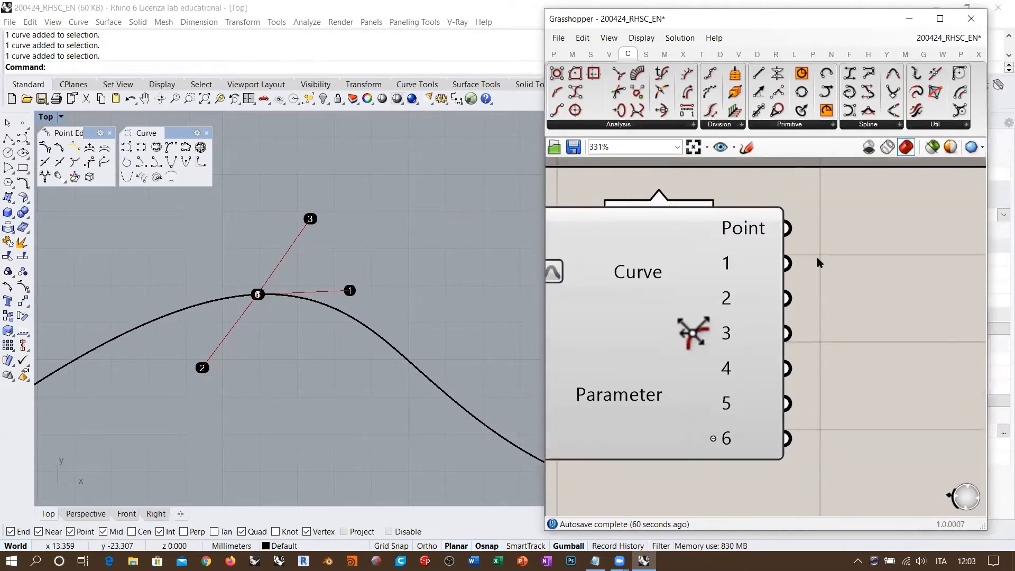
Select the wave-shaped curve, examine its degree in the detailed object description, and return the Grasshopper window beside the curve.
click(380, 334)
drag(807, 36, 573, 387)
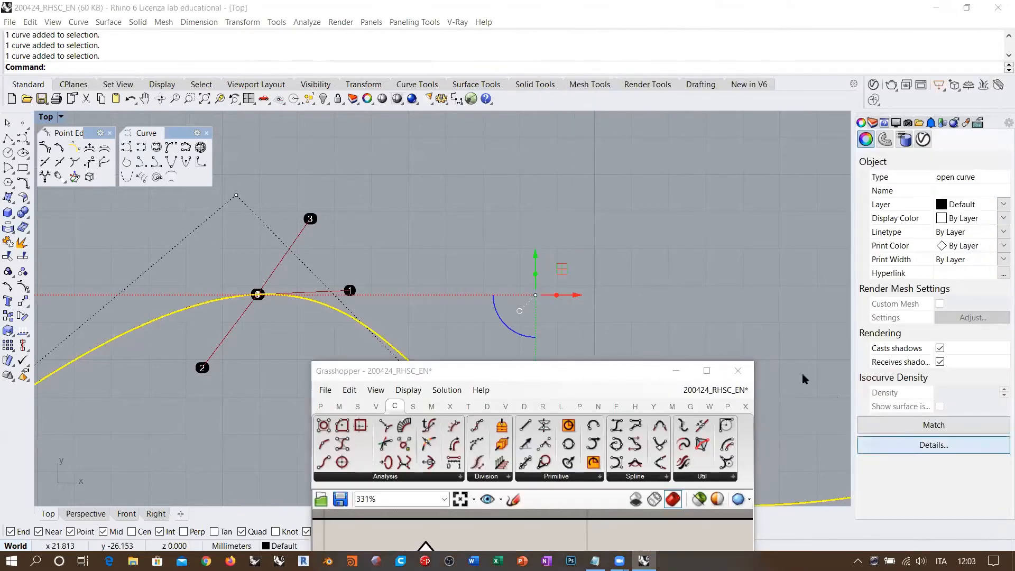
click(925, 444)
drag(563, 277, 512, 278)
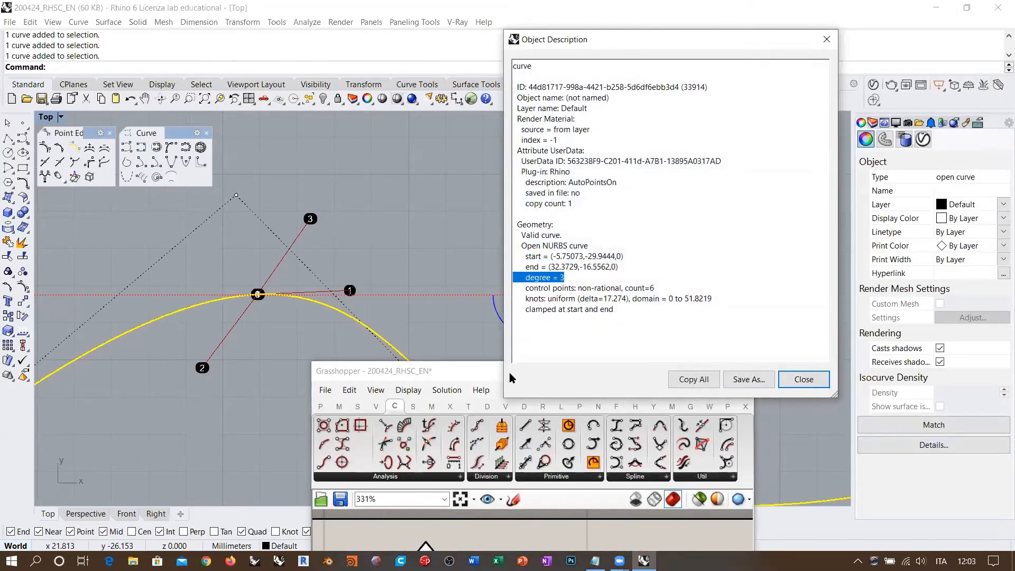
click(803, 378)
drag(585, 365, 819, 23)
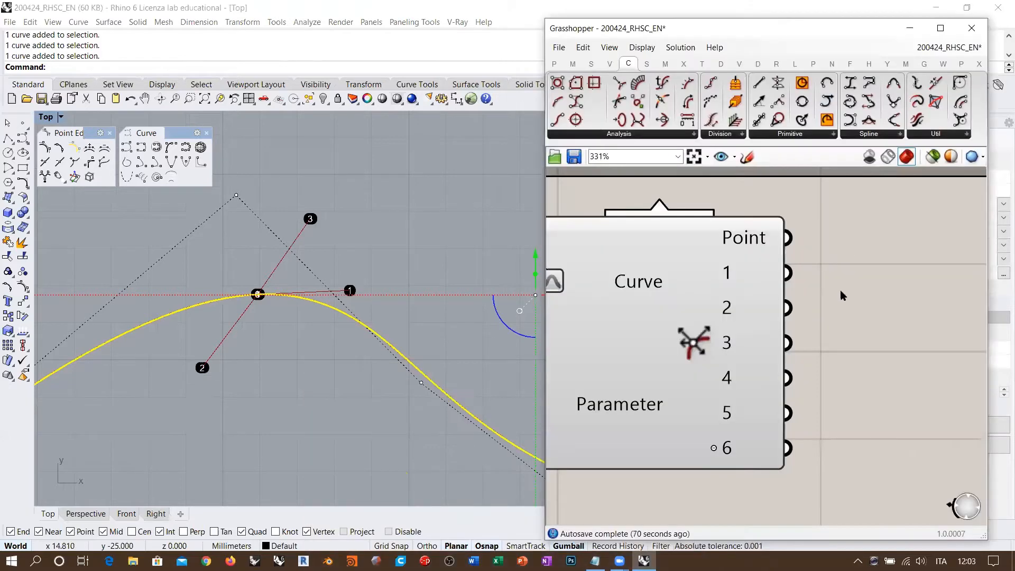
Review the derivative outputs and remove the fourth, fifth and sixth ones from the Derivatives component.
mouse_move(726, 294)
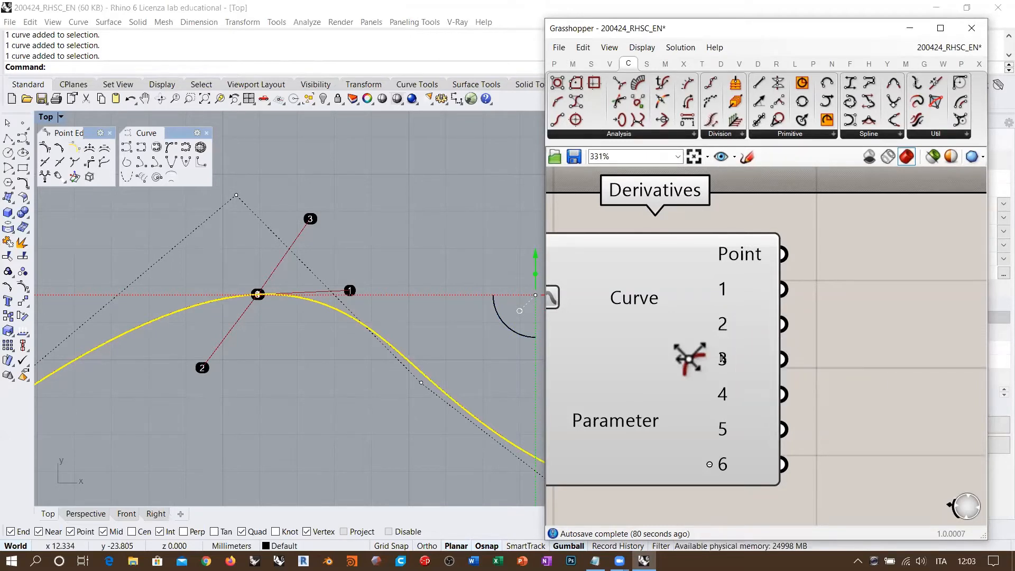
mouse_move(726, 361)
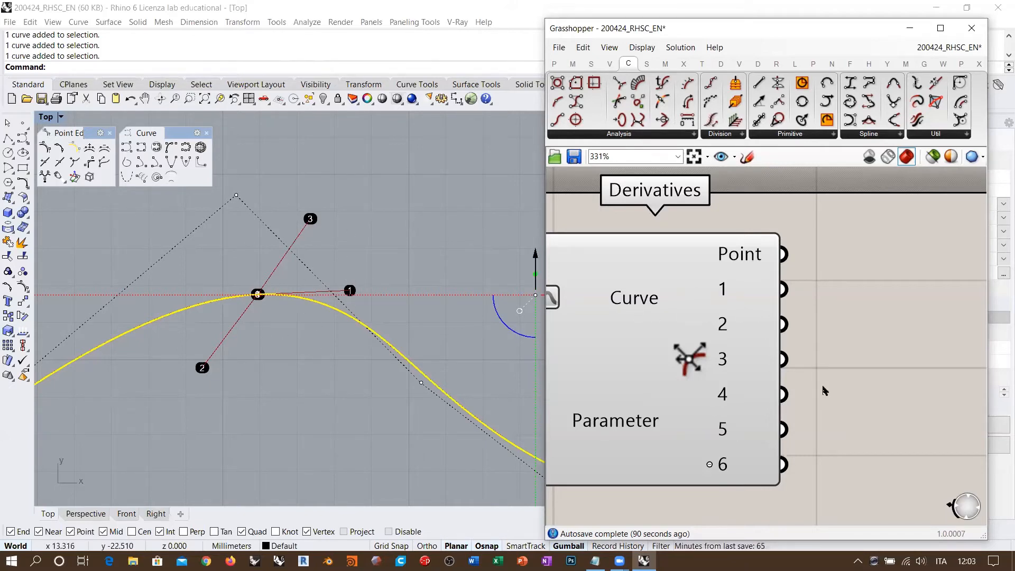
right_drag(823, 391, 832, 361)
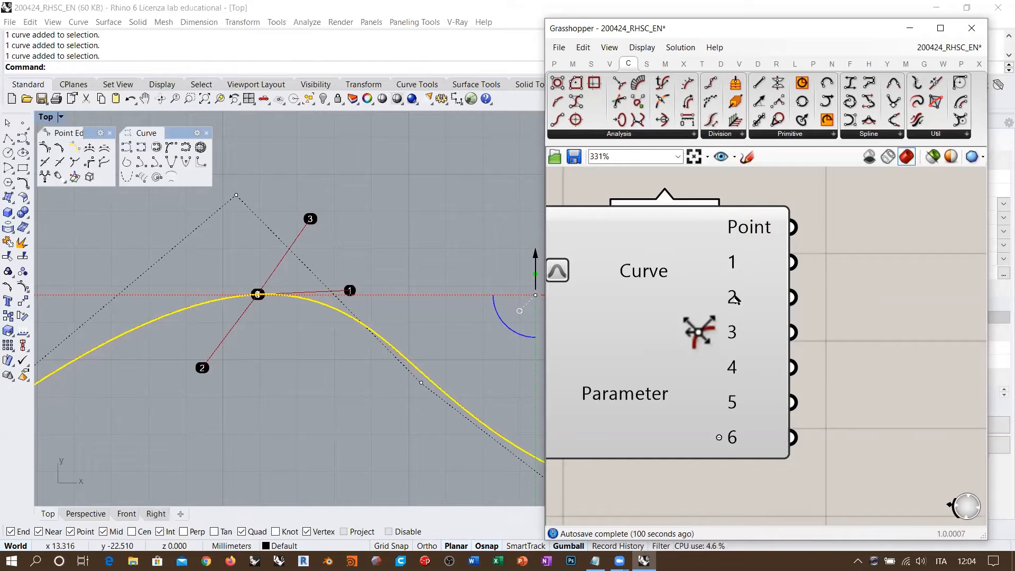
mouse_move(732, 333)
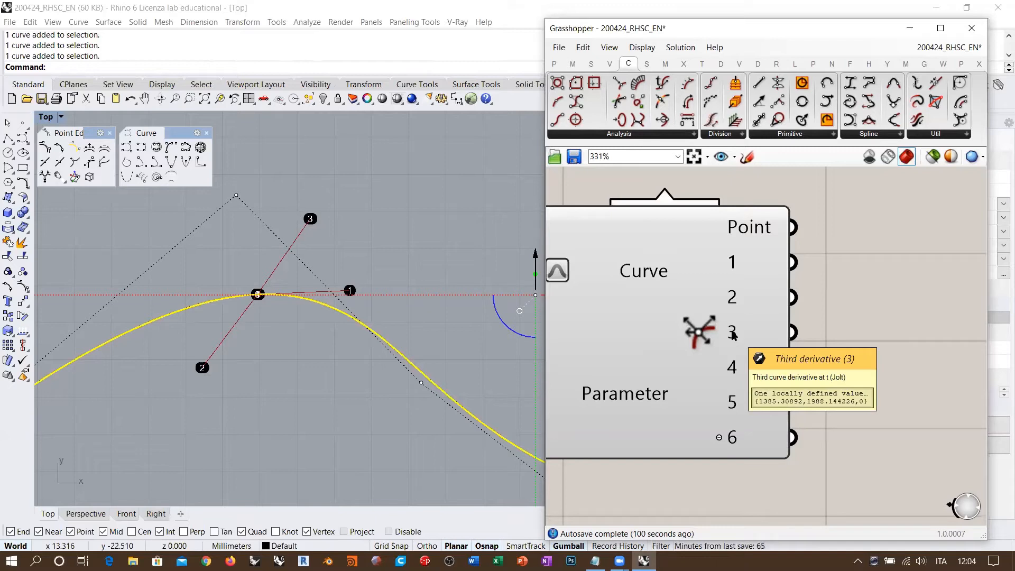
scroll(728, 388, up, 5)
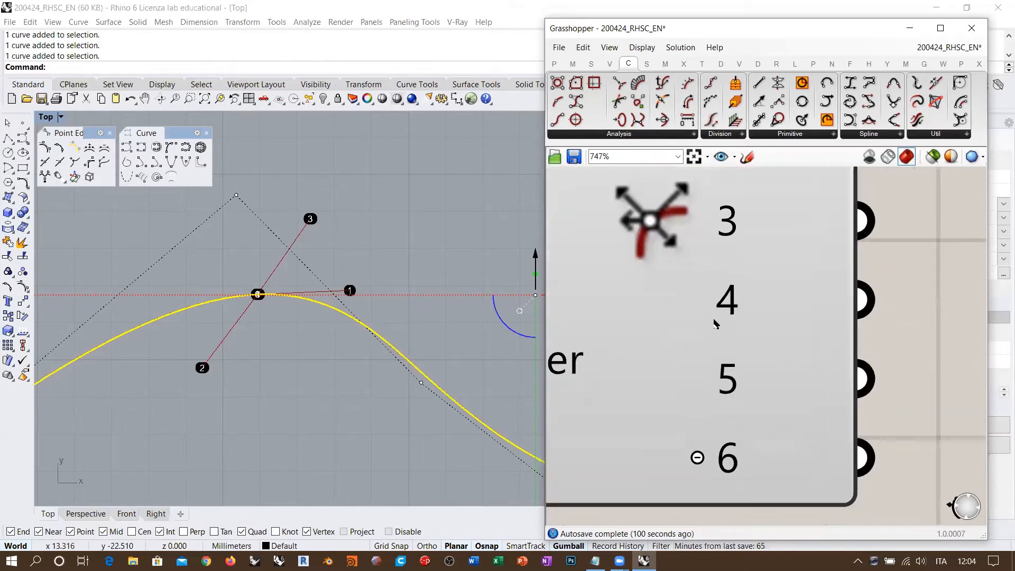
click(697, 457)
click(697, 417)
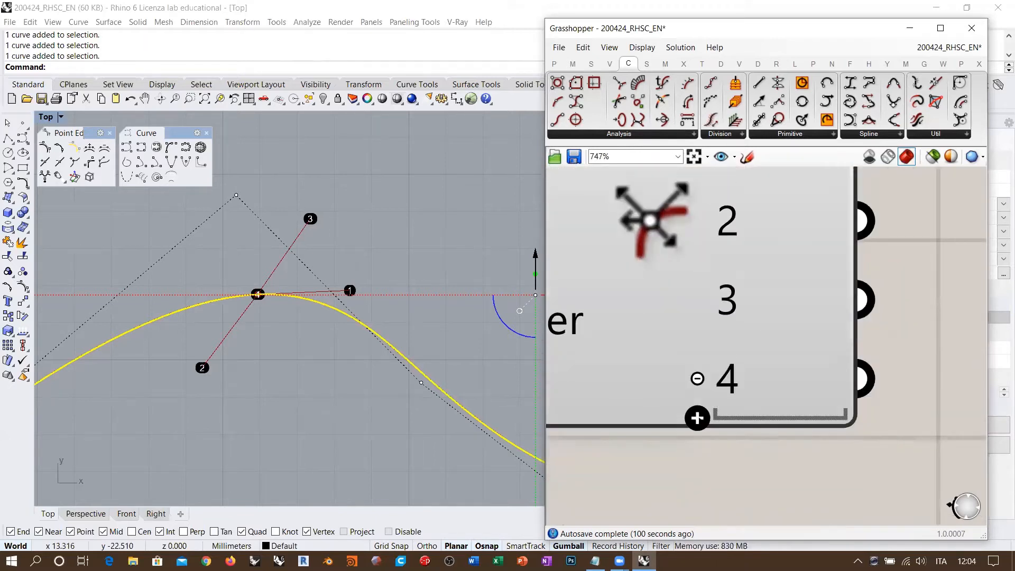
click(697, 379)
scroll(676, 388, down, 3)
scroll(793, 297, down, 2)
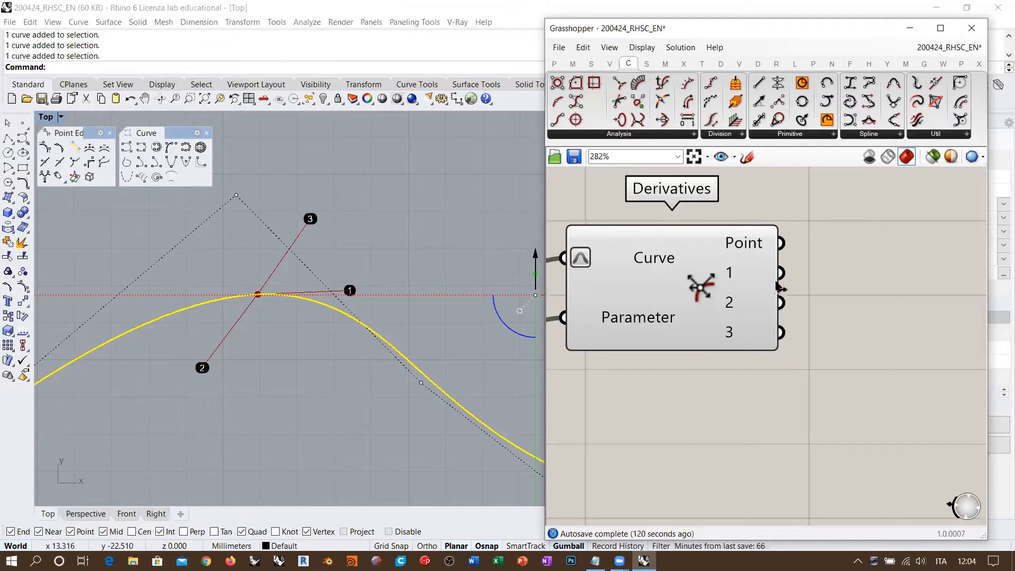
Compare the derivative vectors drawn on the curve with the outputs of the Derivatives component.
mouse_move(739, 279)
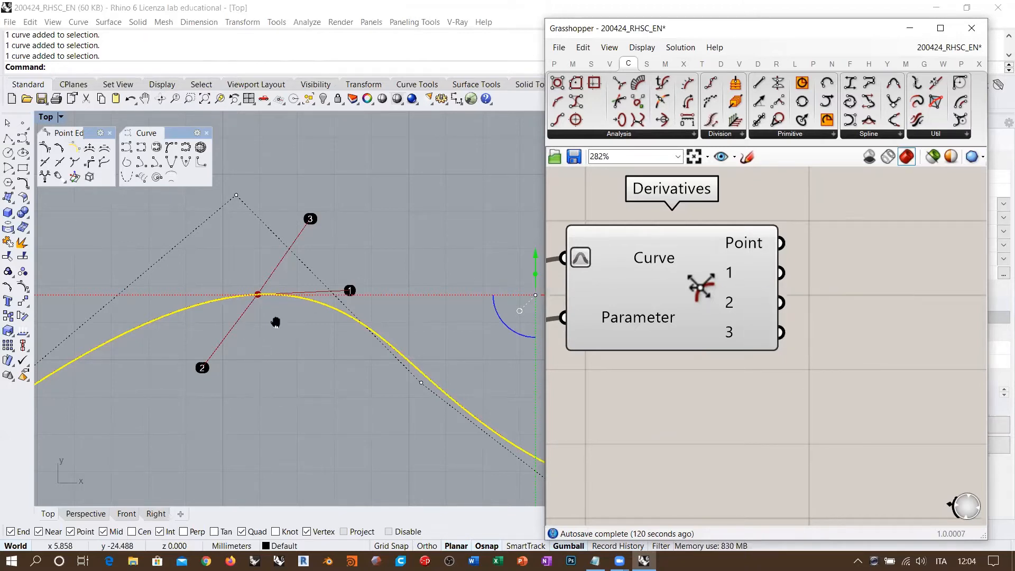
scroll(279, 319, down, 5)
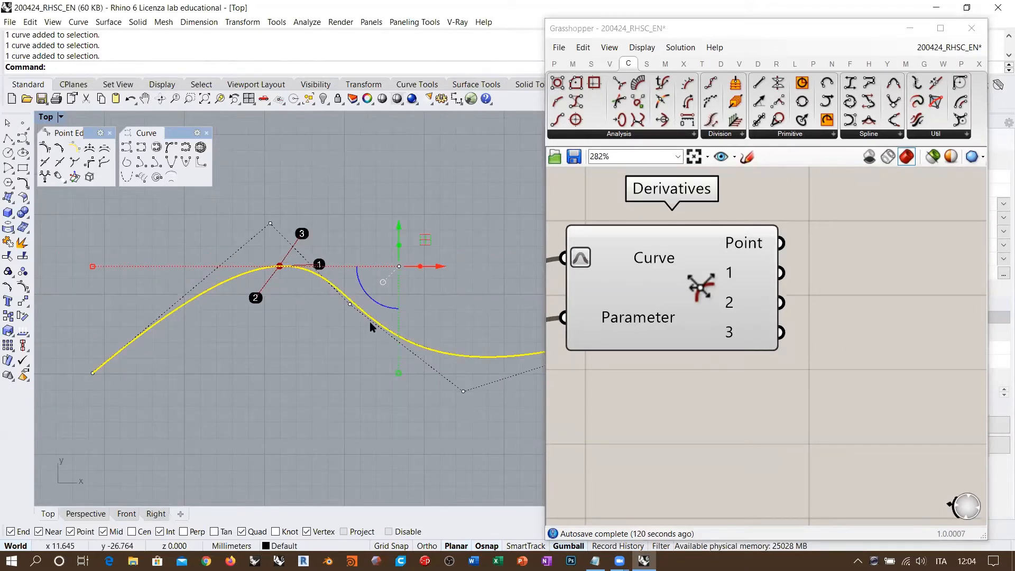
click(626, 420)
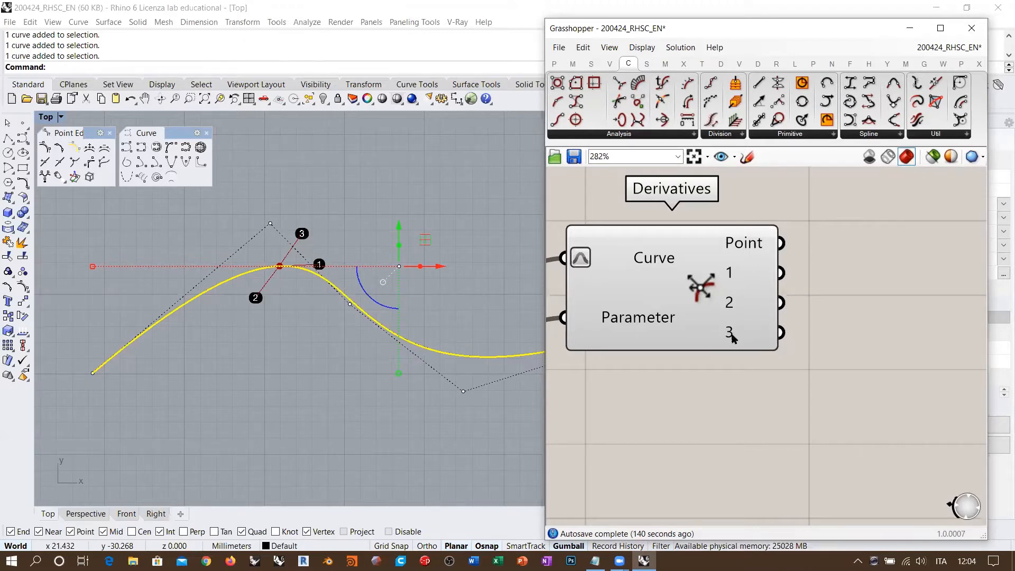
Line up the Curve parameter and the number slider with the two inputs of the Derivatives component.
scroll(732, 337, down, 4)
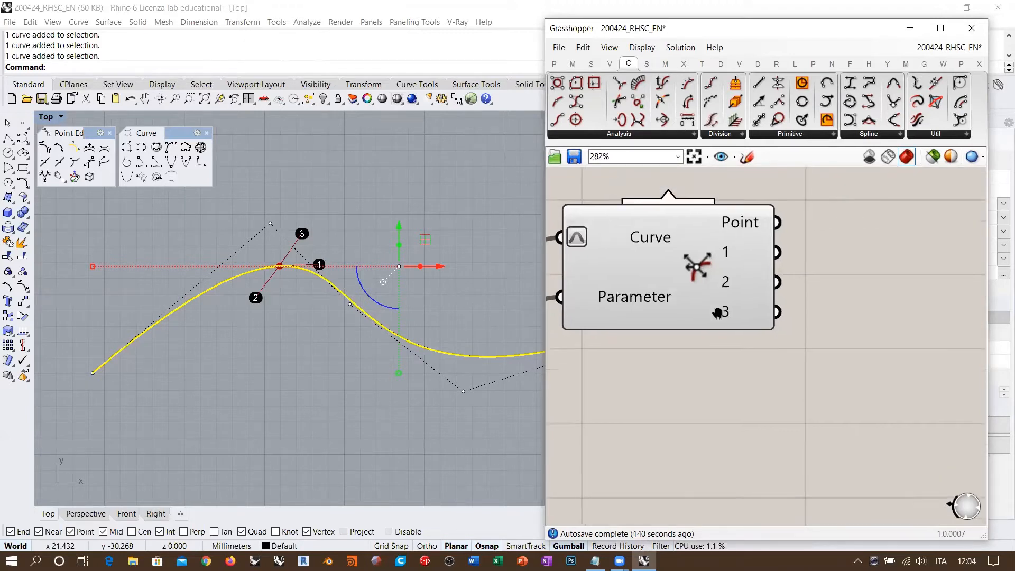
right_drag(724, 290, 783, 302)
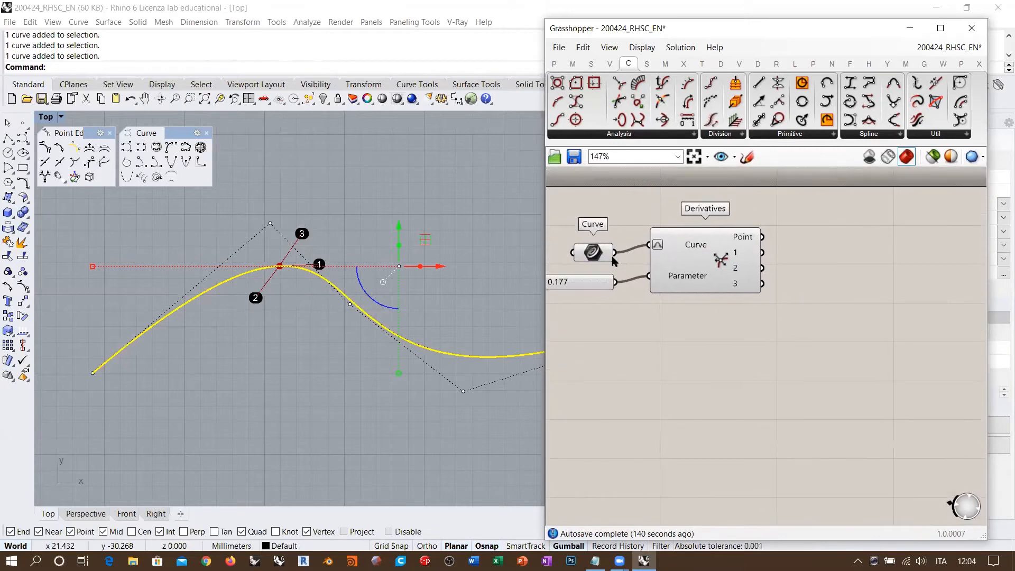
click(593, 246)
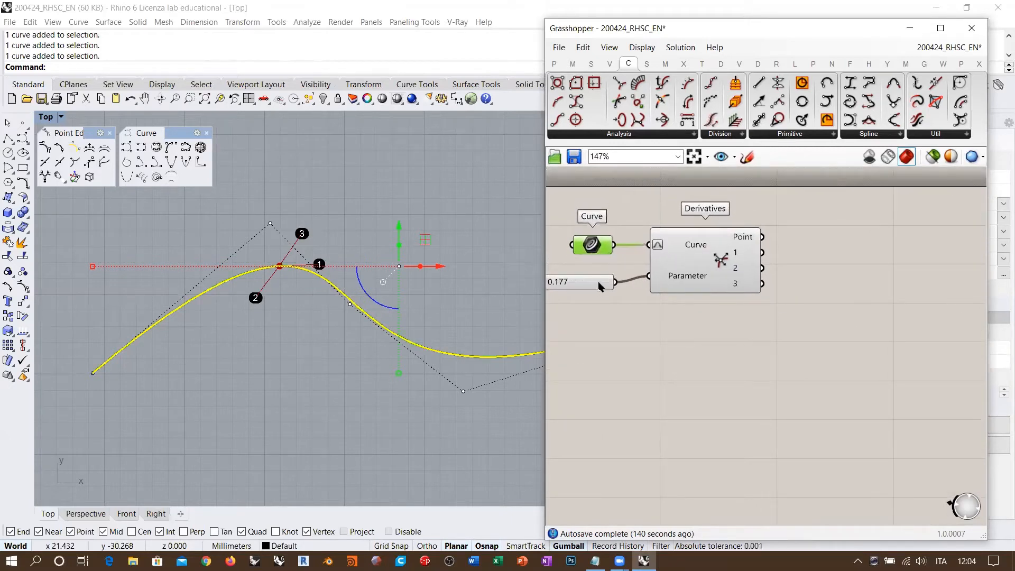
drag(599, 287, 599, 282)
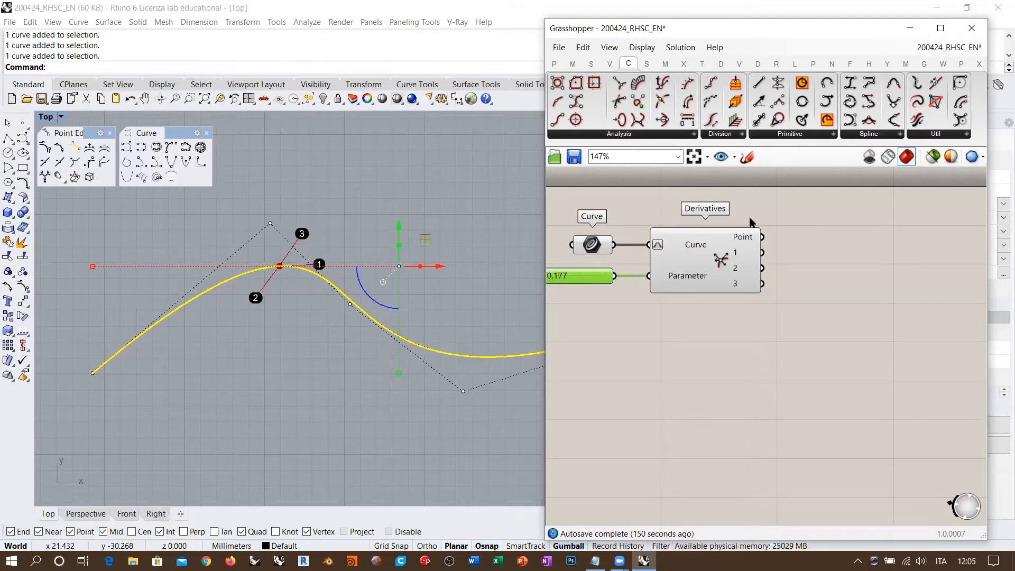
Sketch a straight line running into an arc below the components, with a dashed retrace and a dashed radius R from centre C.
click(745, 157)
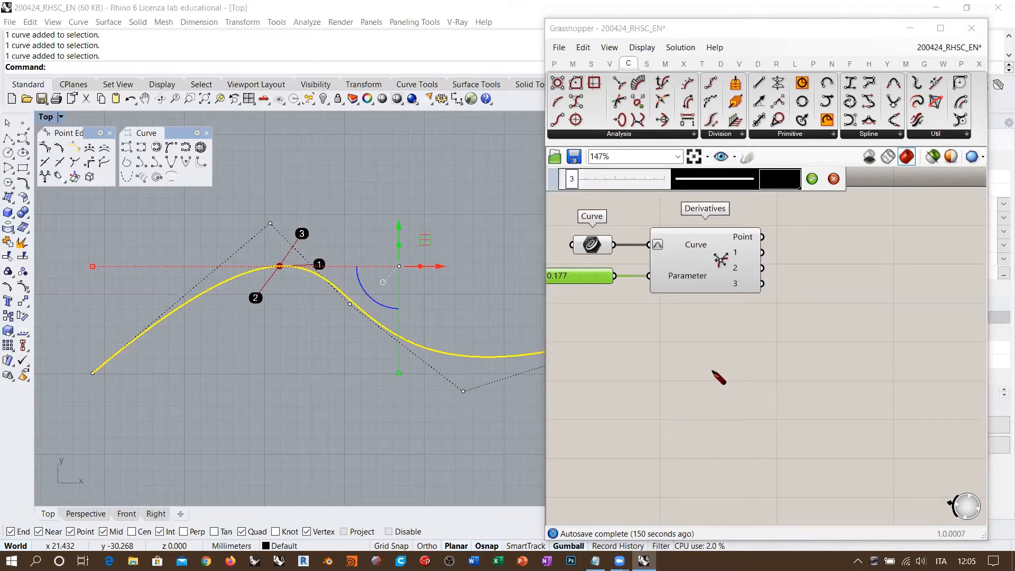
mouse_move(586, 366)
mouse_down()
mouse_move(772, 373)
mouse_move(851, 424)
mouse_move(882, 465)
mouse_move(889, 502)
mouse_up()
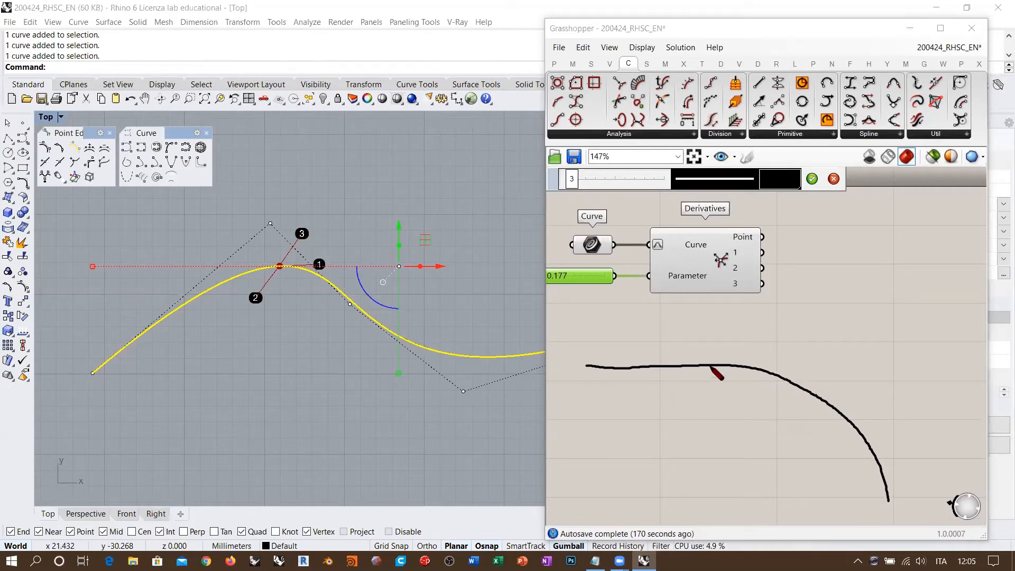
mouse_move(702, 366)
mouse_down()
mouse_move(769, 373)
mouse_move(859, 428)
mouse_move(889, 500)
mouse_up()
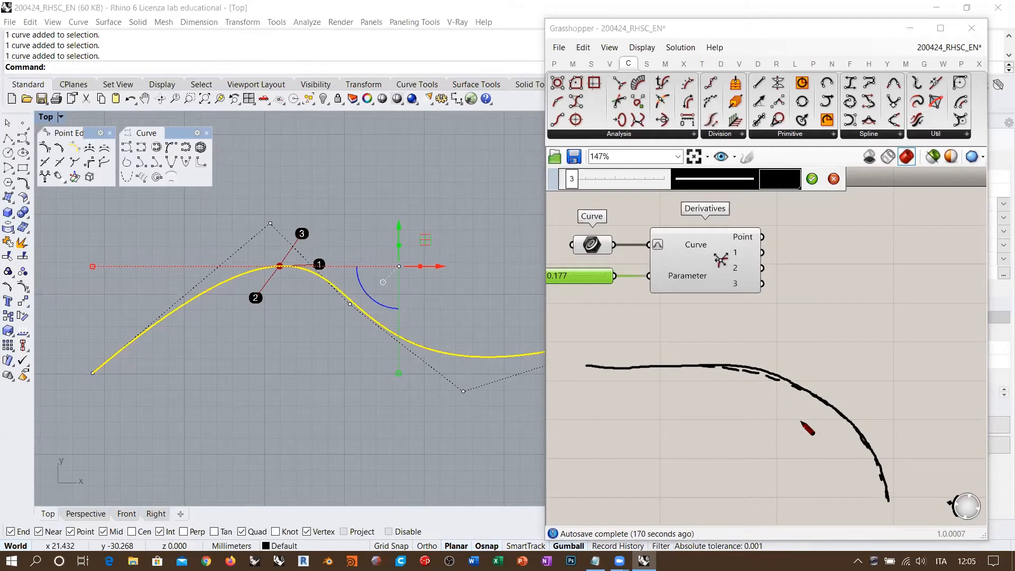
mouse_move(739, 521)
mouse_down()
mouse_move(729, 513)
mouse_move(776, 486)
mouse_move(817, 429)
mouse_up()
drag(818, 426, 832, 408)
drag(833, 401, 836, 417)
drag(766, 449, 769, 461)
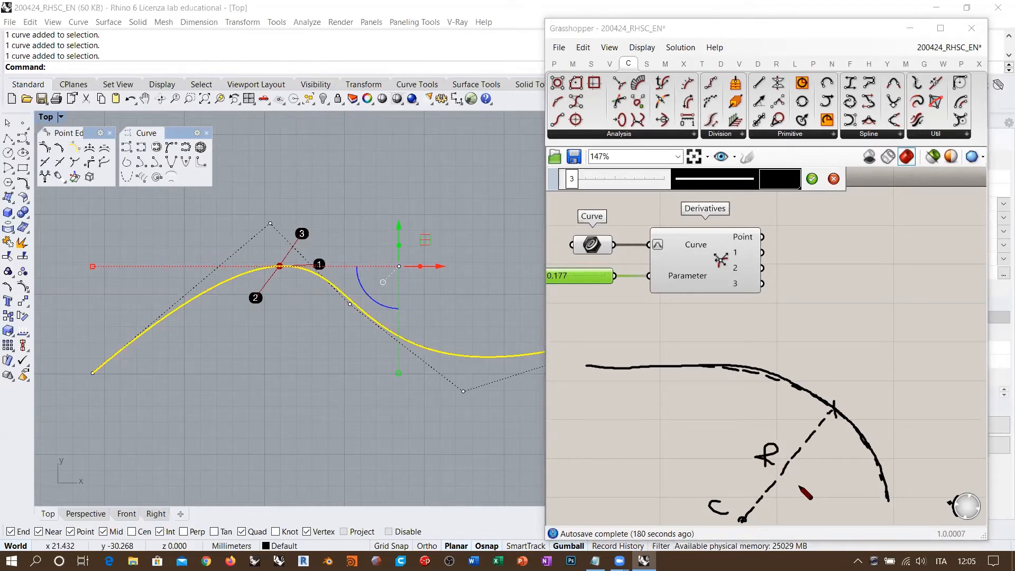
Mark both ends of the sketched arc and draw a tangent arrow at its start labelled T = V with a vector sign.
drag(699, 359, 699, 371)
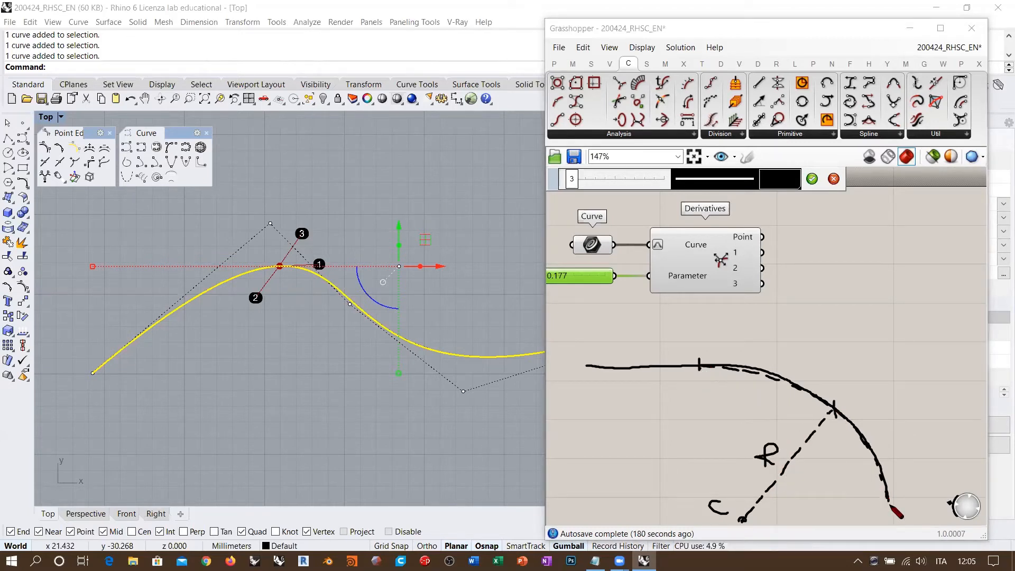
drag(879, 501, 887, 501)
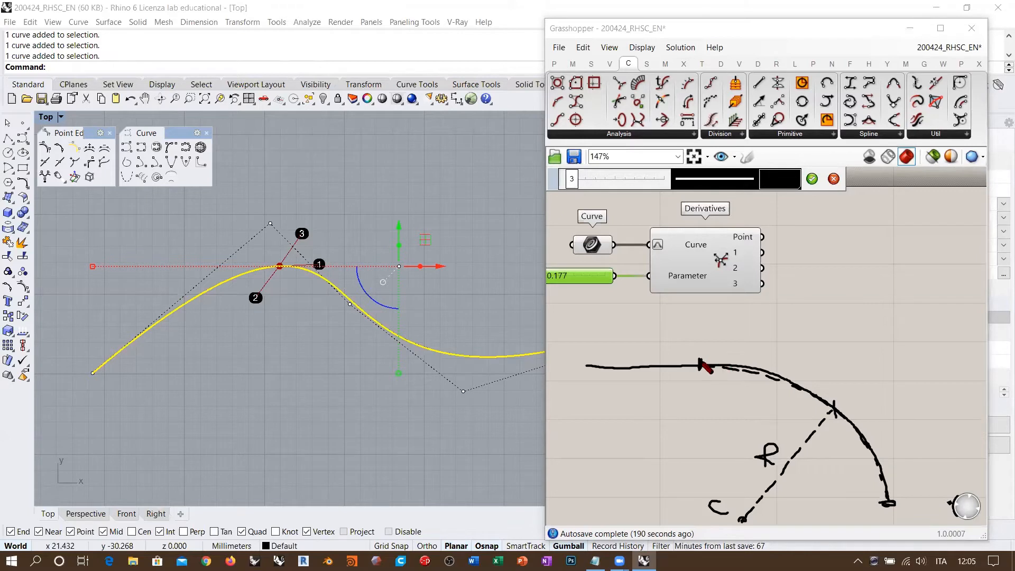
mouse_move(713, 365)
mouse_down()
mouse_move(816, 365)
mouse_move(767, 355)
mouse_move(777, 344)
mouse_move(804, 354)
mouse_move(811, 338)
mouse_up()
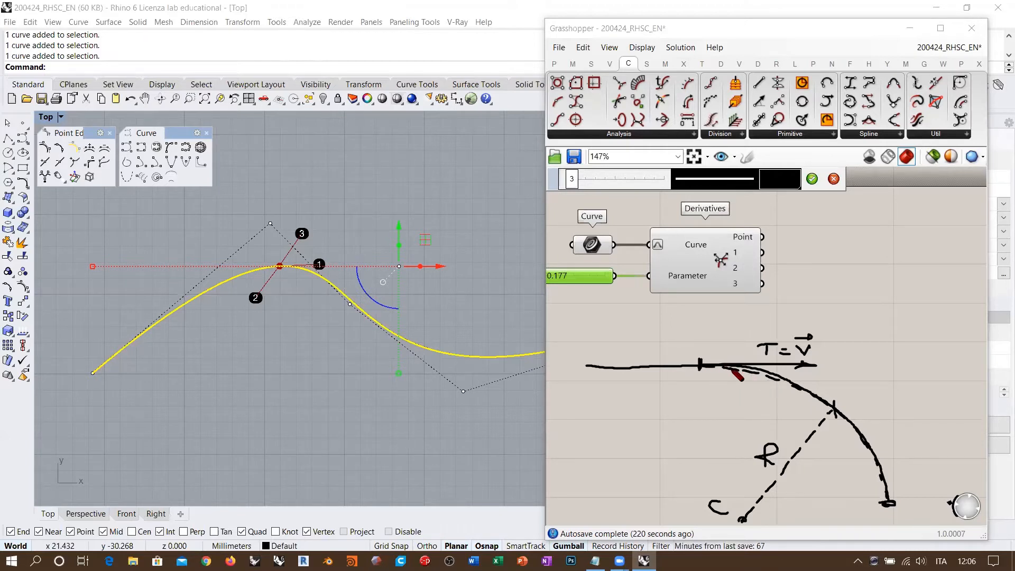
Label the arc's start A and its end B, and retrace the arc between them.
drag(829, 413, 874, 469)
mouse_move(697, 356)
mouse_down()
mouse_move(702, 340)
mouse_move(708, 356)
mouse_up()
drag(698, 350, 707, 349)
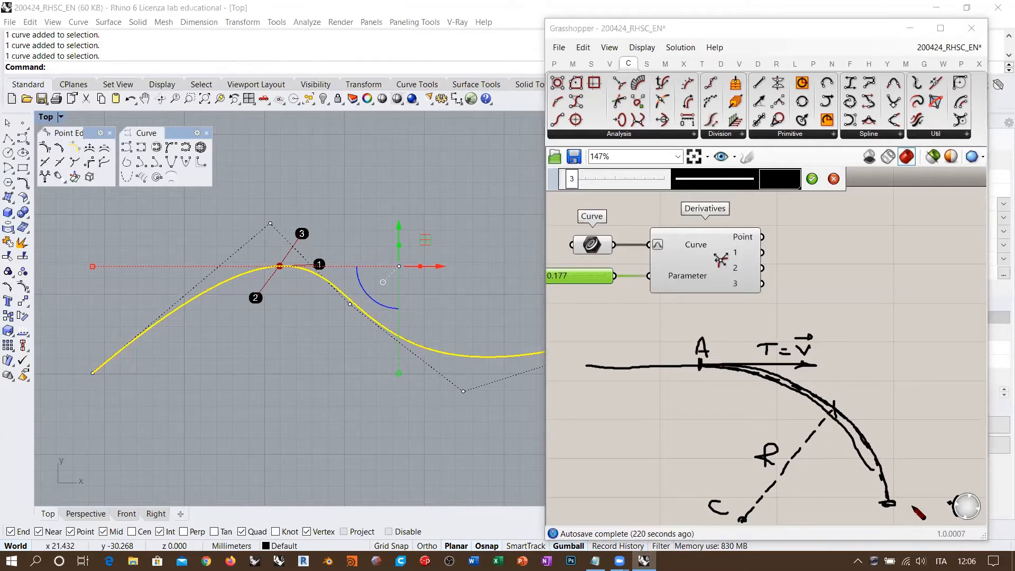
mouse_move(910, 488)
mouse_down()
mouse_move(919, 498)
mouse_move(911, 507)
mouse_up()
mouse_move(755, 376)
mouse_down()
mouse_move(819, 407)
mouse_move(864, 448)
mouse_move(890, 503)
mouse_up()
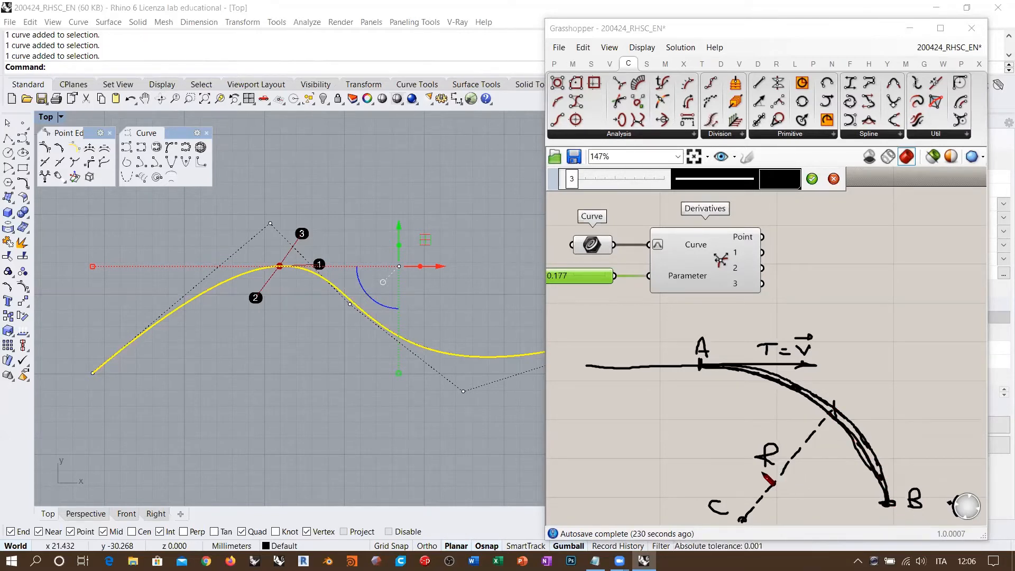
Circle the R label and the derivative outputs 2 and 3, and write "= 0" beside output 3.
mouse_move(788, 447)
mouse_down()
mouse_move(745, 471)
mouse_move(772, 439)
mouse_move(791, 469)
mouse_up()
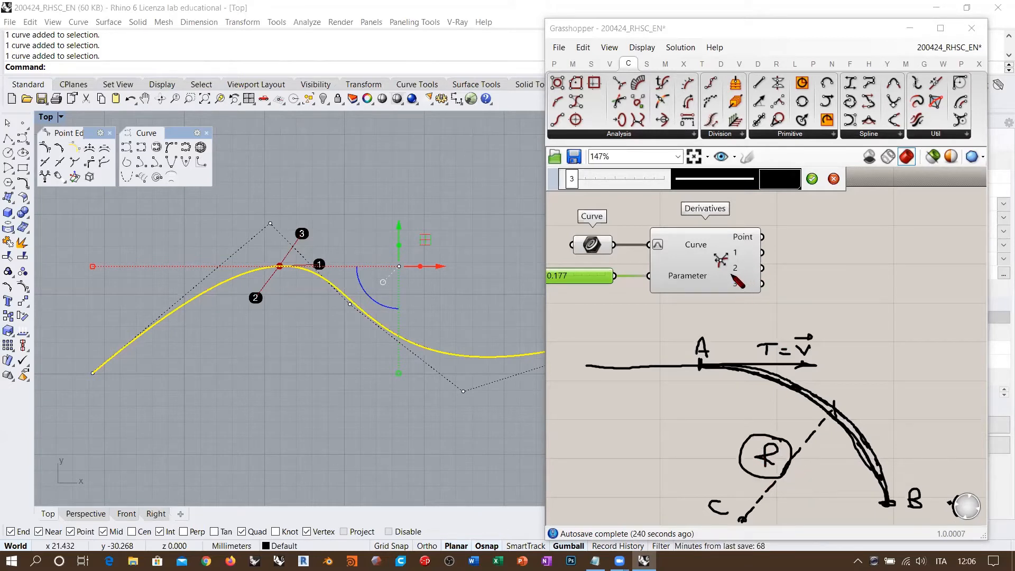
drag(732, 275, 740, 266)
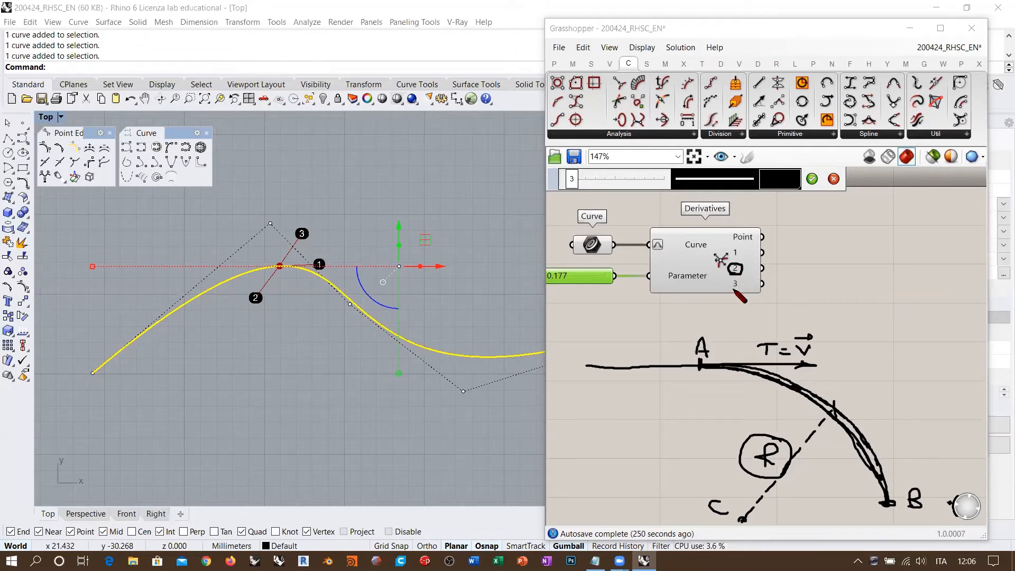
mouse_move(734, 280)
mouse_down()
mouse_move(811, 279)
mouse_move(798, 280)
mouse_up()
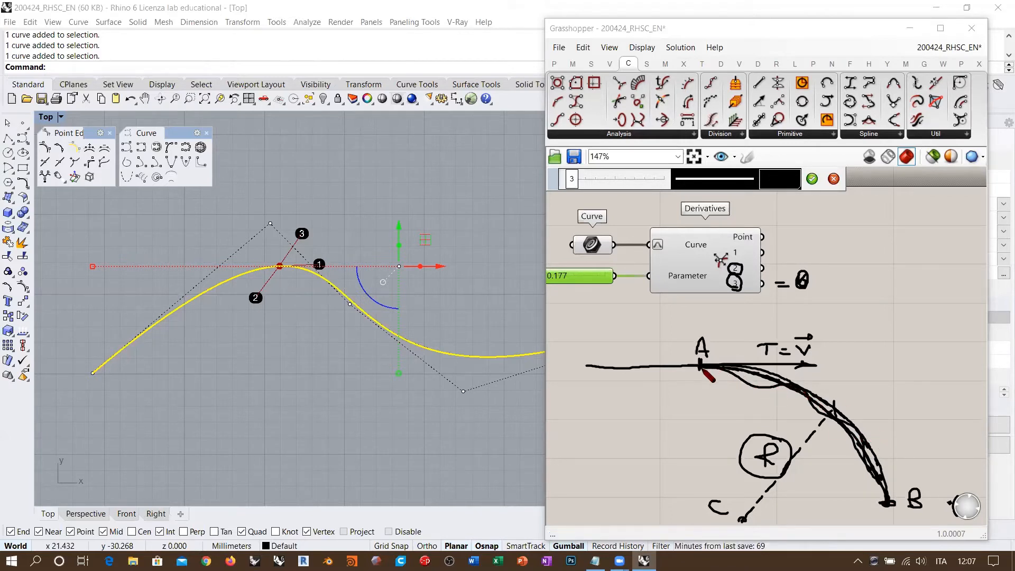
Sketch a dashed radius from A to C and a small circle below A, circle the T label, and finish the sketch.
drag(702, 369, 730, 512)
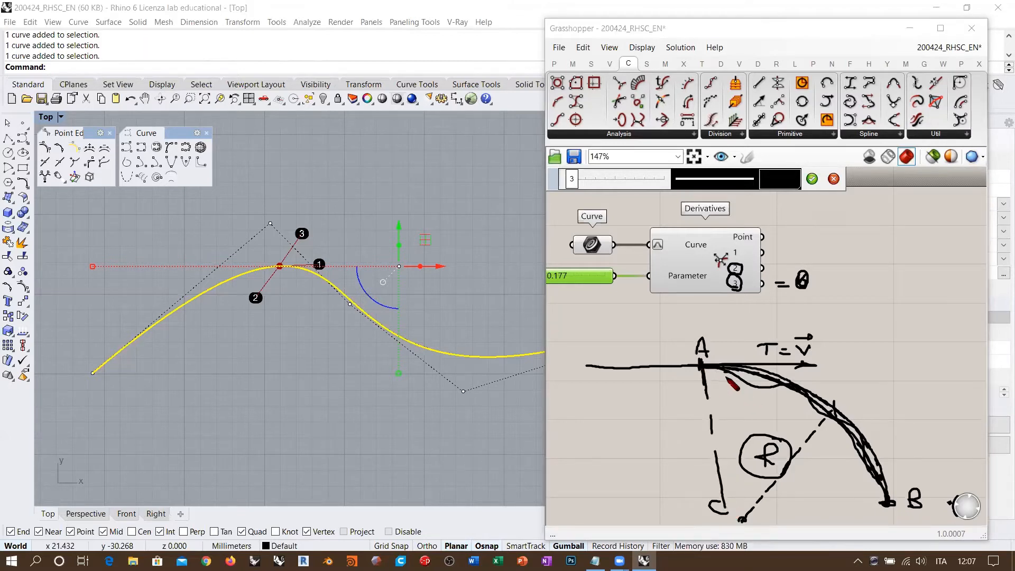
mouse_move(715, 371)
mouse_down()
mouse_move(723, 425)
mouse_move(734, 380)
mouse_move(711, 407)
mouse_move(728, 381)
mouse_up()
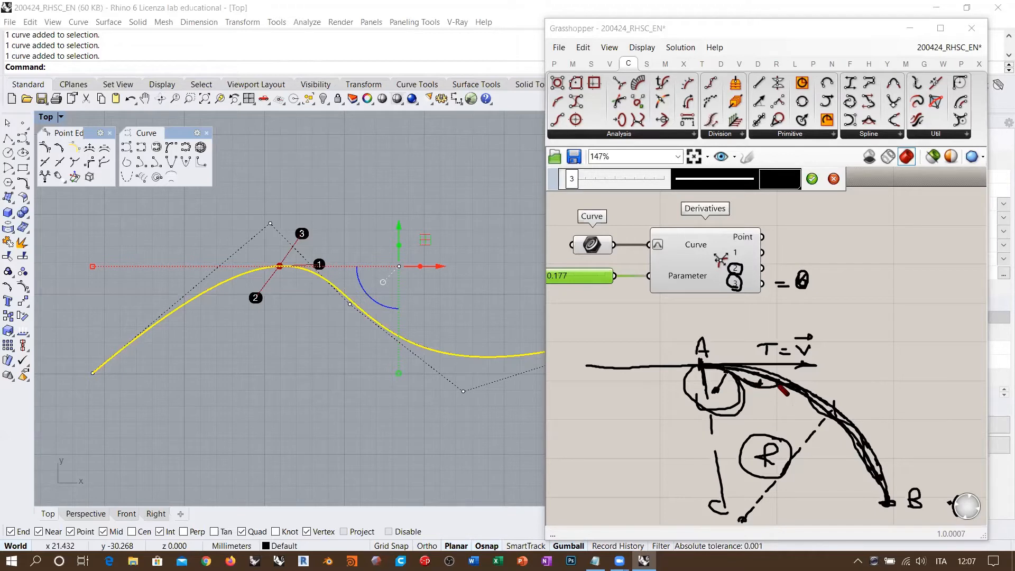
mouse_move(792, 365)
mouse_down()
mouse_move(750, 346)
mouse_move(769, 372)
mouse_move(764, 364)
mouse_up()
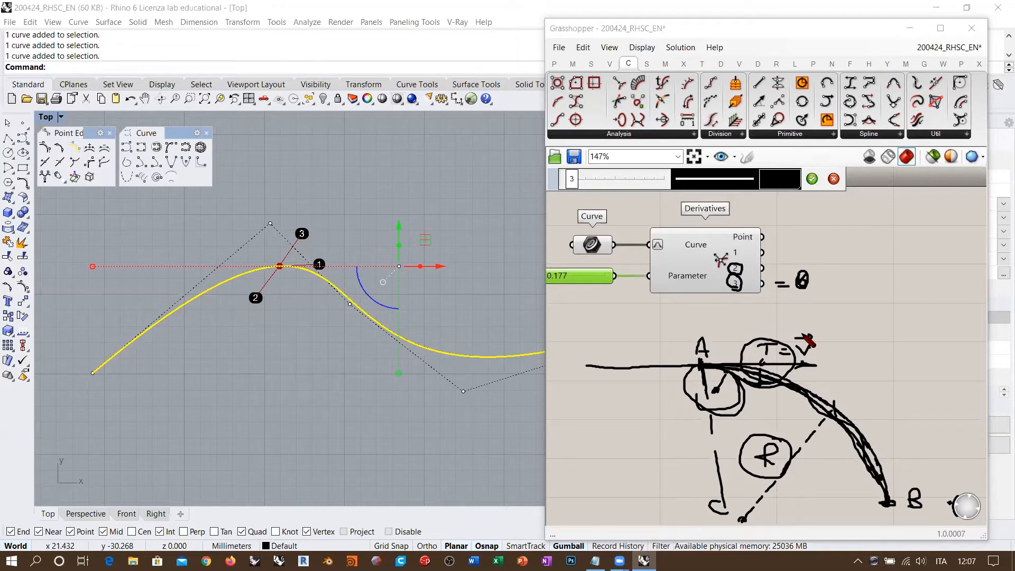
click(812, 179)
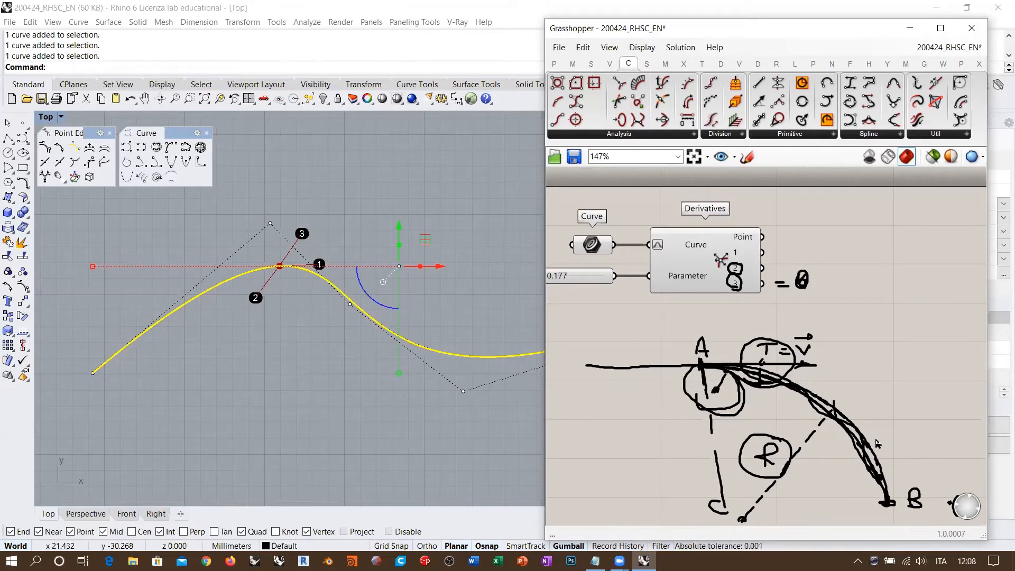
Start a new sketch on an empty canvas area and draw a rising S-shaped profile, retracing it once.
mouse_move(862, 415)
right_down()
mouse_move(837, 421)
mouse_move(521, 365)
right_up()
click(747, 157)
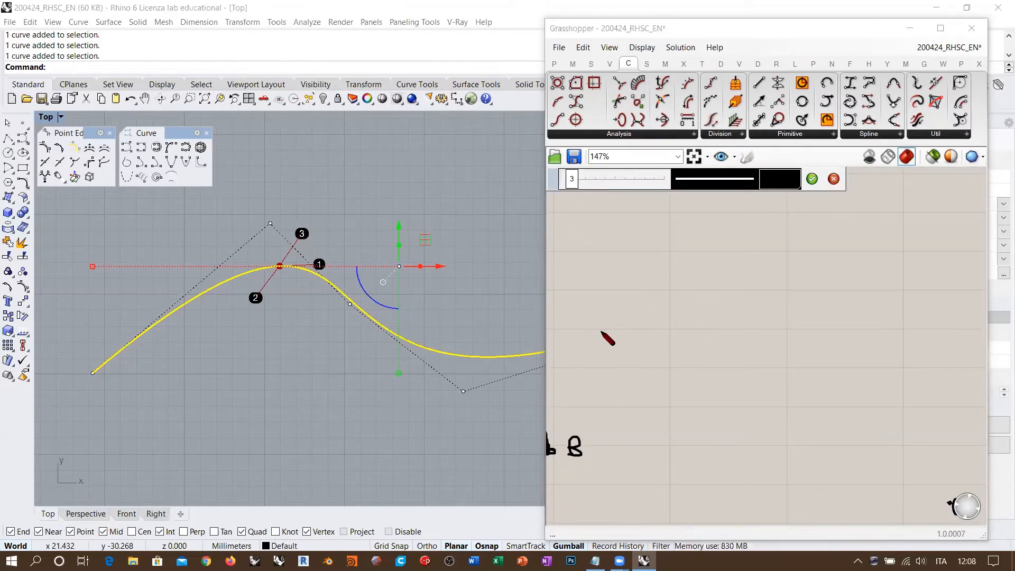
mouse_move(604, 327)
mouse_down()
mouse_move(623, 294)
mouse_move(774, 284)
mouse_move(825, 270)
mouse_move(883, 223)
mouse_move(986, 207)
mouse_up()
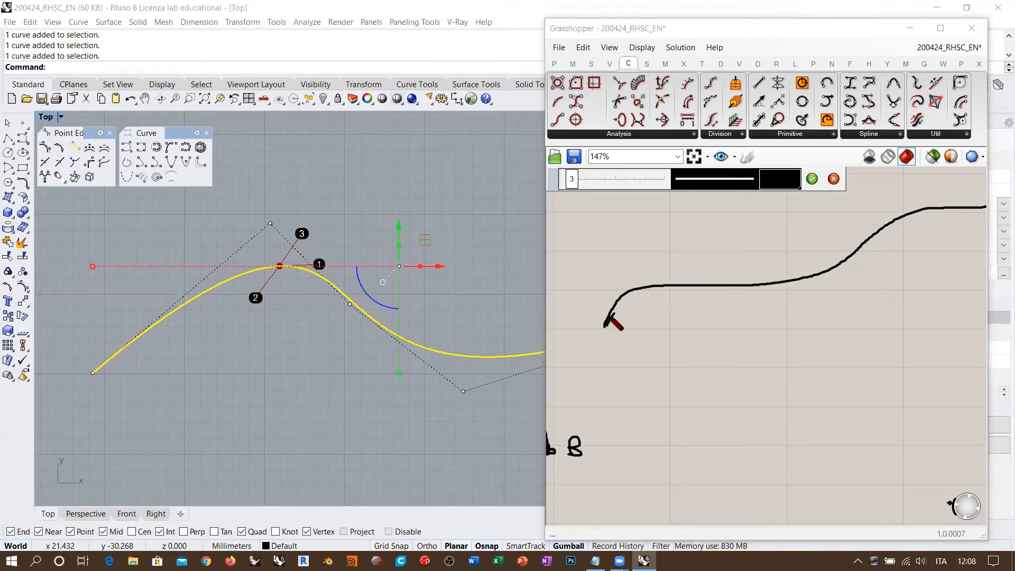
mouse_move(618, 307)
mouse_down()
mouse_move(660, 286)
mouse_move(810, 277)
mouse_move(911, 212)
mouse_move(984, 206)
mouse_up()
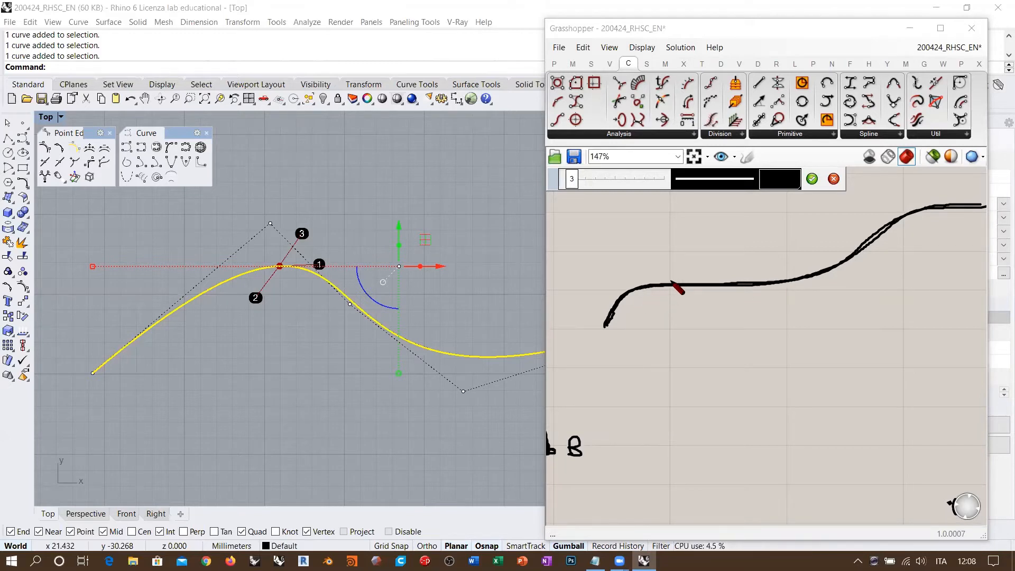
Box the flat part of the profile and link it to a large detail rectangle containing a wavy line.
drag(648, 276, 652, 296)
mouse_move(759, 272)
mouse_down()
mouse_move(759, 295)
mouse_move(654, 297)
mouse_move(704, 272)
mouse_move(766, 273)
mouse_up()
mouse_move(672, 299)
mouse_down()
mouse_move(707, 443)
mouse_move(954, 445)
mouse_up()
mouse_move(695, 360)
mouse_down()
mouse_move(975, 359)
mouse_move(972, 444)
mouse_up()
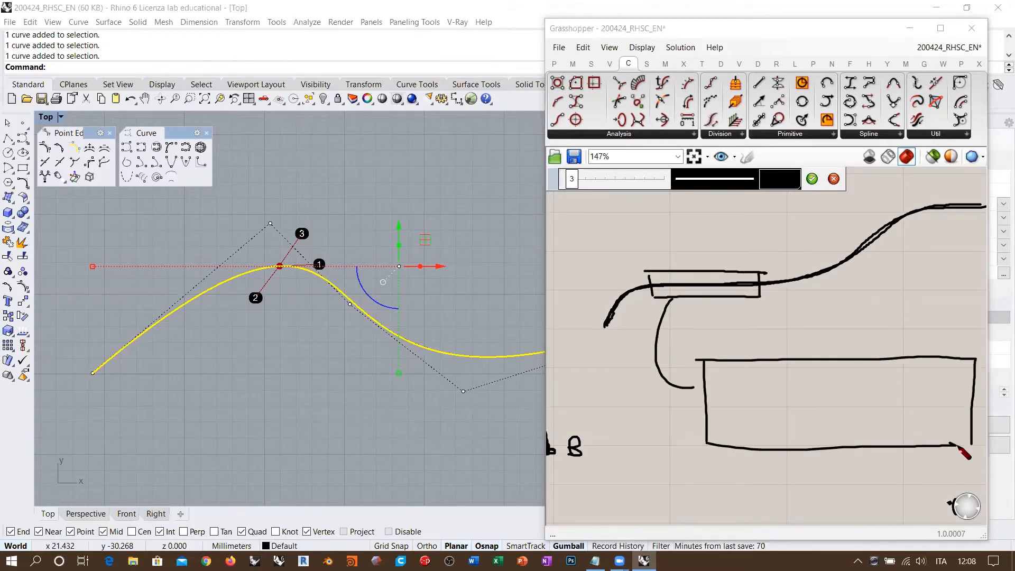
drag(717, 406, 968, 397)
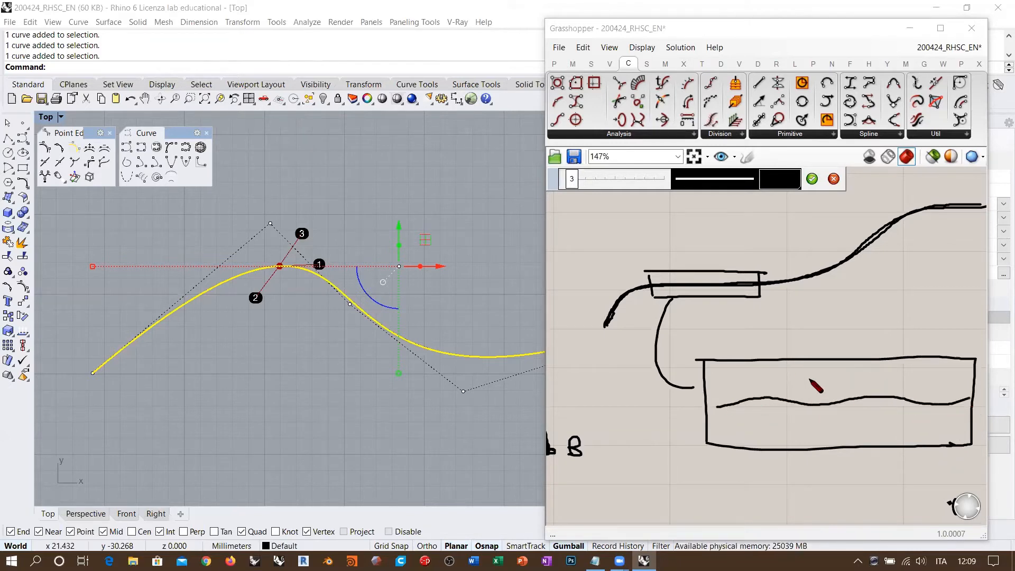
Sketch a flow line above the profile, and flow lines with two spiral vortices inside the detail rectangle.
mouse_move(556, 275)
mouse_down()
mouse_move(731, 278)
mouse_move(799, 267)
mouse_move(891, 214)
mouse_move(979, 186)
mouse_up()
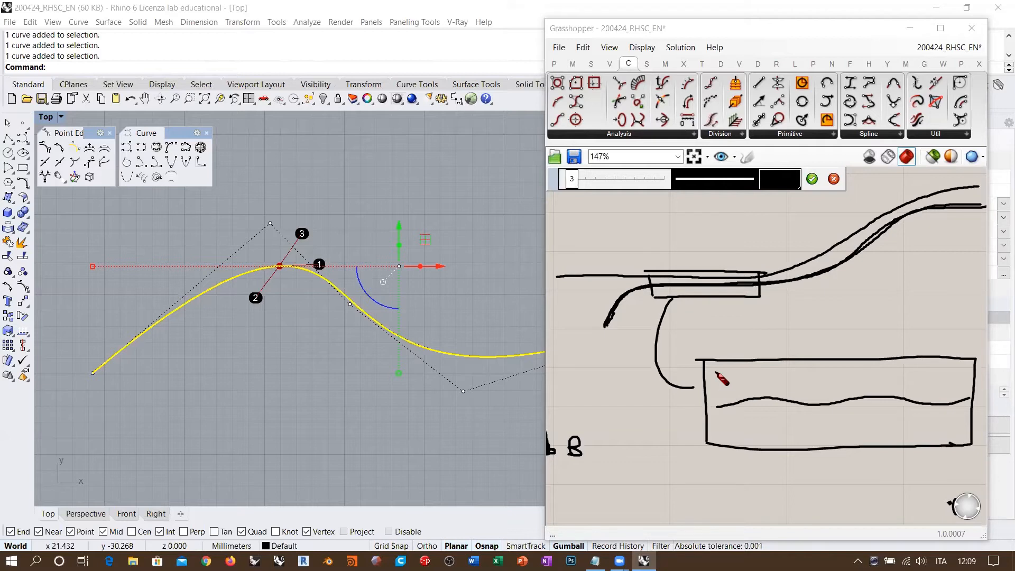
drag(711, 370, 928, 368)
drag(717, 382, 812, 377)
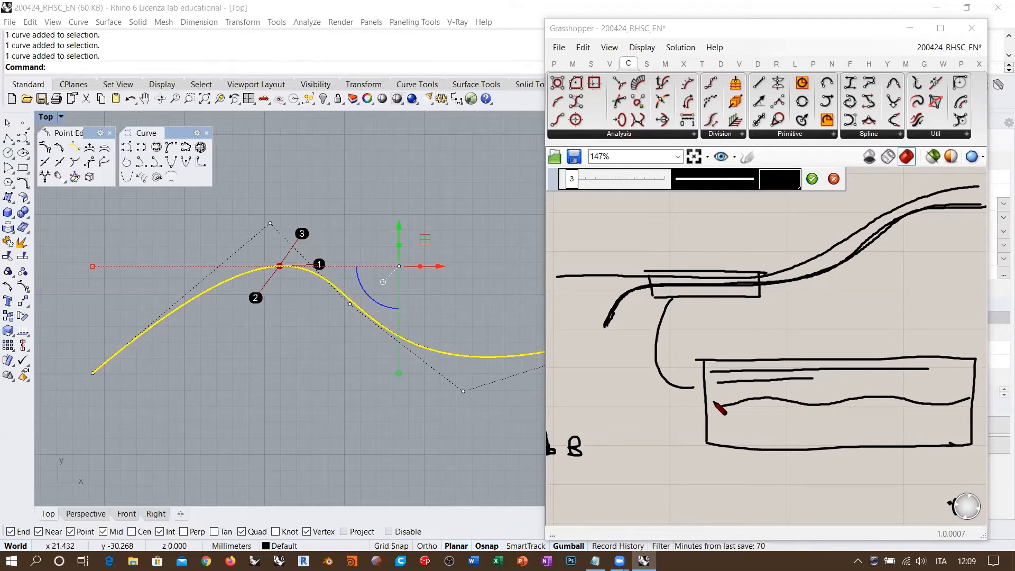
mouse_move(713, 402)
mouse_down()
mouse_move(798, 383)
mouse_move(818, 387)
mouse_move(799, 397)
mouse_move(807, 389)
mouse_move(846, 404)
mouse_move(917, 384)
mouse_move(944, 407)
mouse_move(923, 395)
mouse_up()
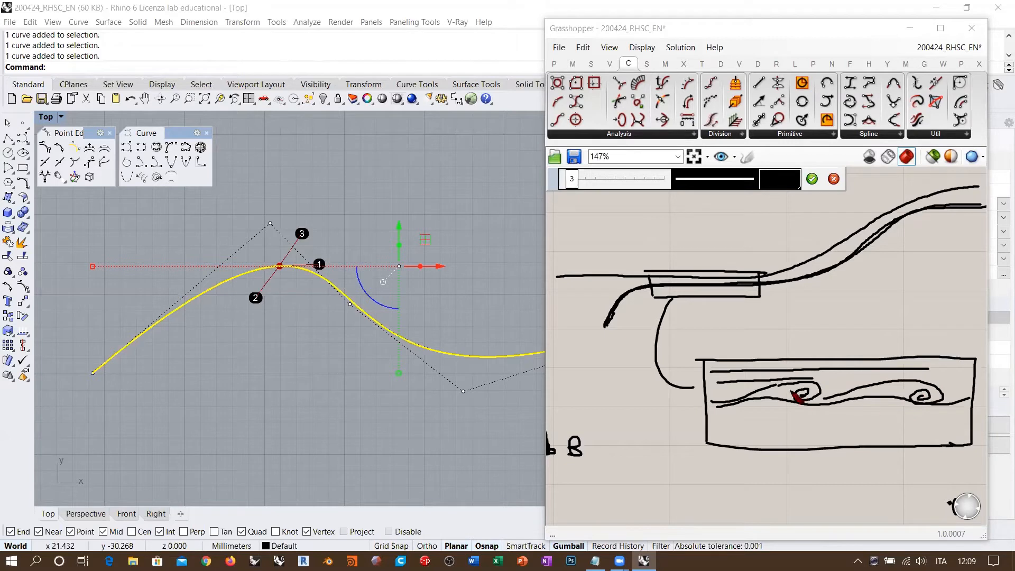
Emphasize the two vortices with extra strokes, write a circled "CX" above the profile, and finish the sketch.
mouse_move(798, 397)
mouse_down()
mouse_move(840, 380)
mouse_move(827, 407)
mouse_move(851, 408)
mouse_up()
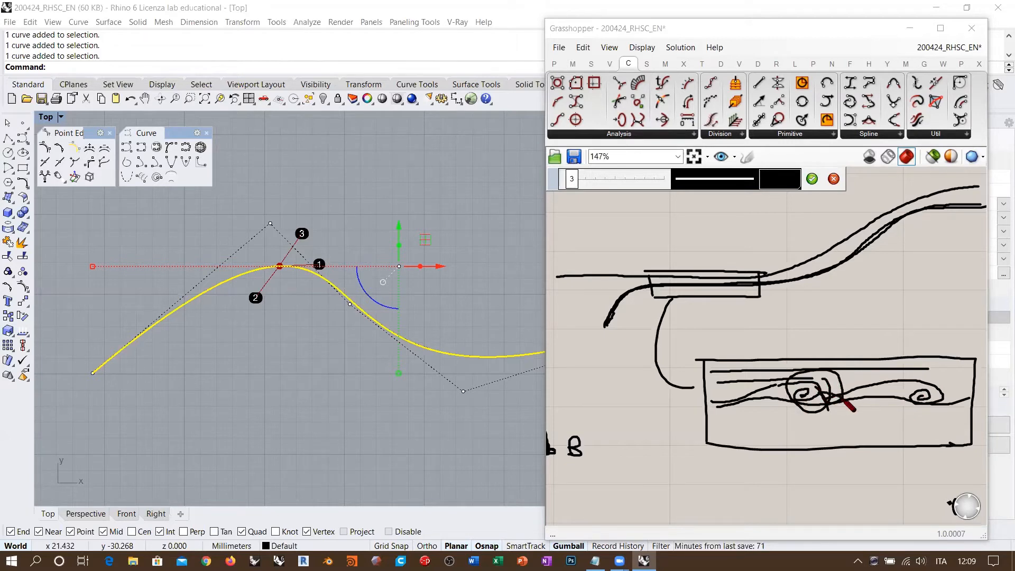
mouse_move(923, 396)
mouse_down()
mouse_move(956, 386)
mouse_move(930, 403)
mouse_move(949, 406)
mouse_up()
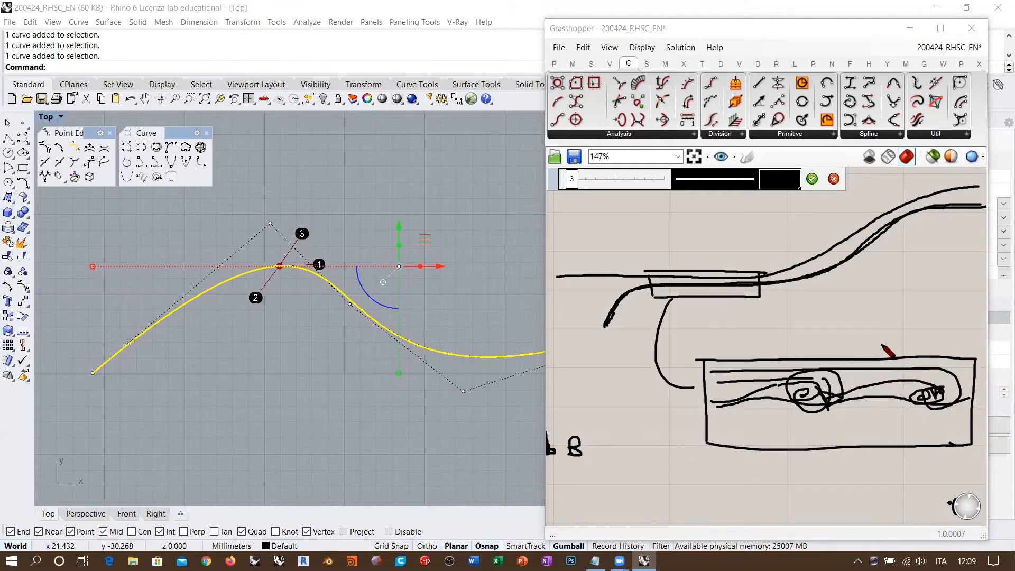
mouse_move(808, 376)
mouse_down()
mouse_move(844, 390)
mouse_move(809, 385)
mouse_up()
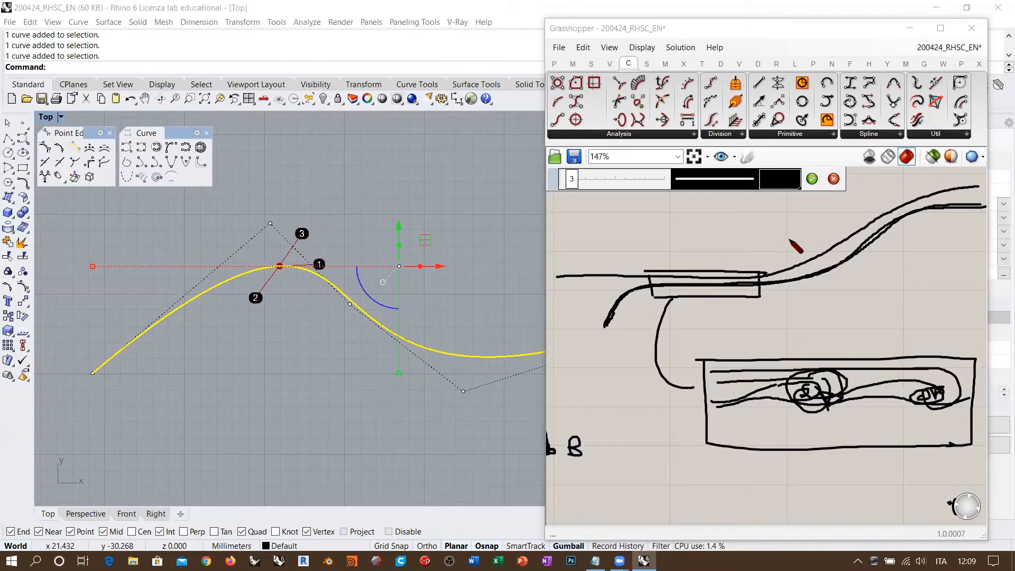
mouse_move(698, 222)
mouse_down()
mouse_move(699, 236)
mouse_move(733, 236)
mouse_move(711, 236)
mouse_move(703, 255)
mouse_move(711, 211)
mouse_up()
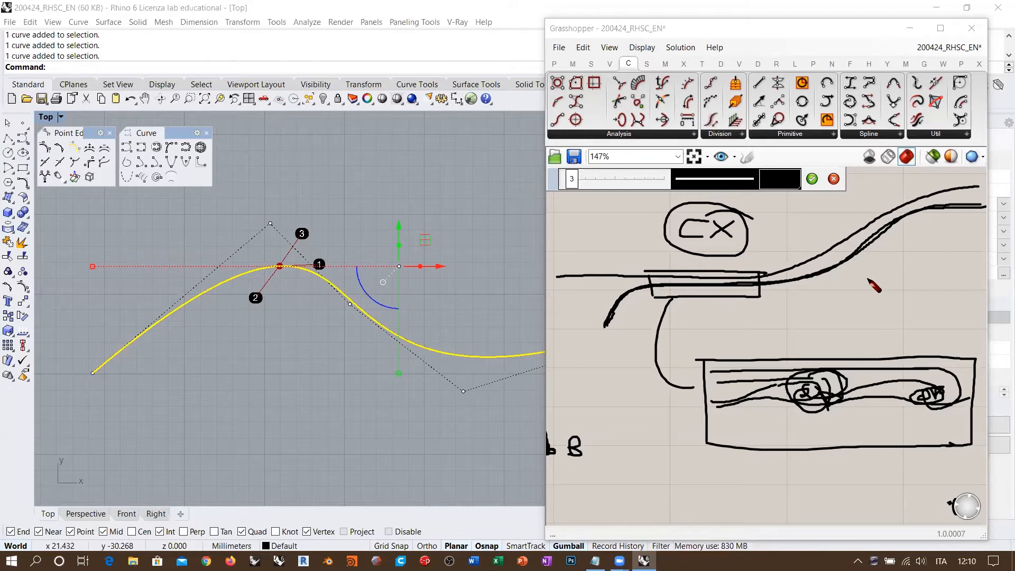
click(812, 178)
Move the arc sketch to the right, clear of the Derivatives component, and deselect the wave-shaped curve in Rhino.
scroll(860, 295, down, 5)
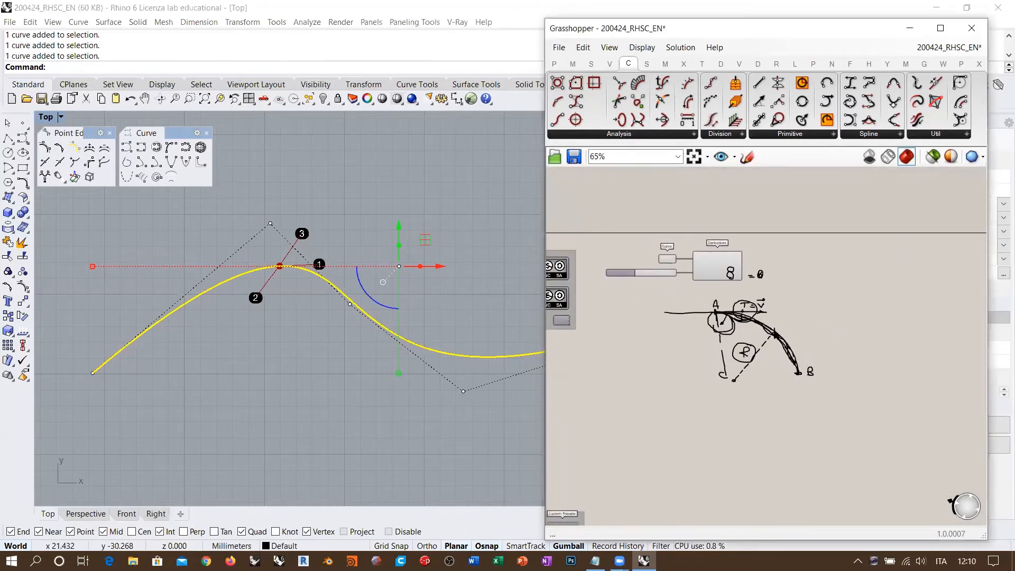
mouse_move(775, 335)
mouse_down()
mouse_move(717, 338)
mouse_move(825, 326)
mouse_up()
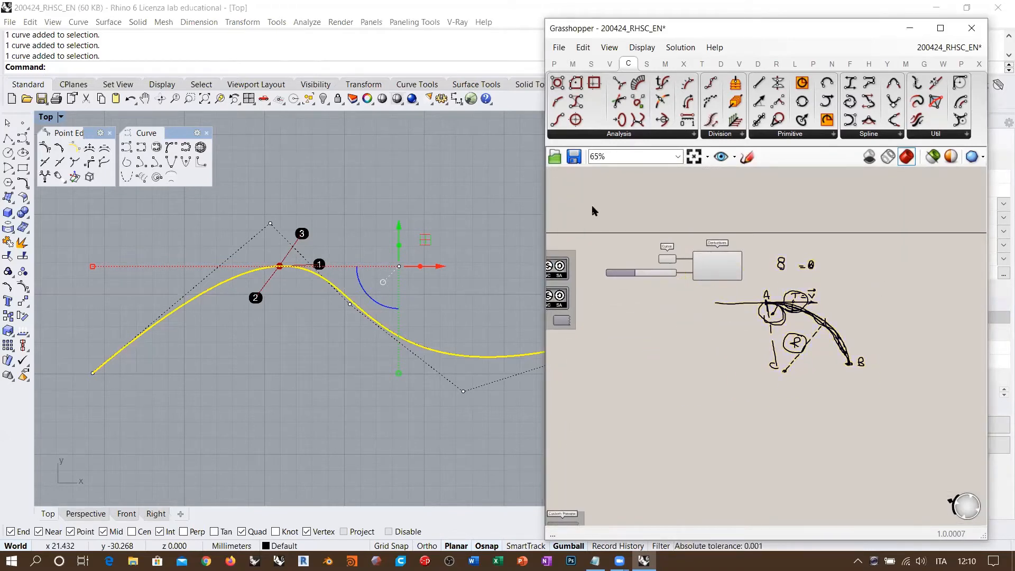
click(406, 312)
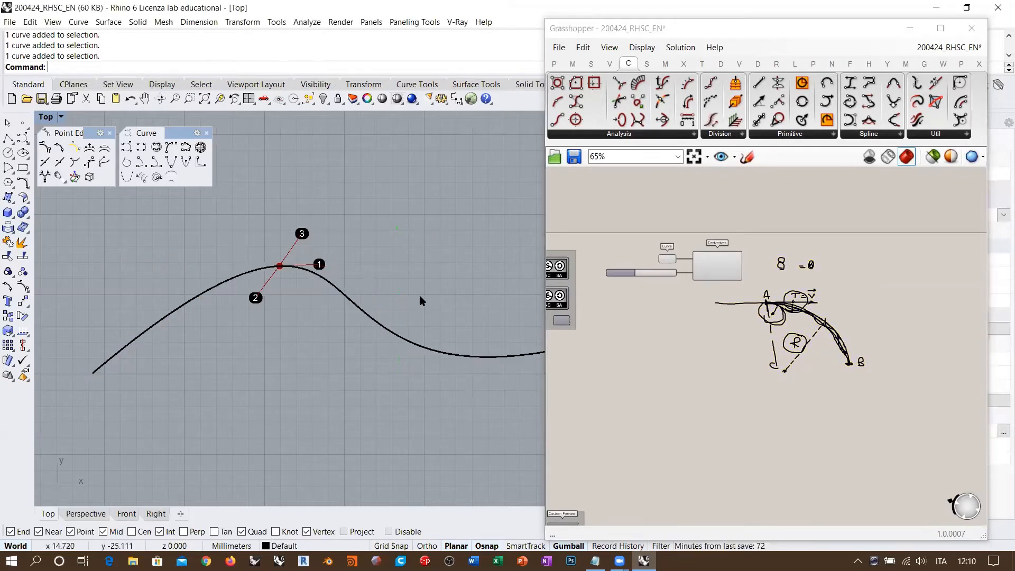
Examine the derivative vectors on the wave-shaped curve alongside the Derivatives component and the arc sketch.
scroll(317, 317, down, 3)
right_drag(395, 290, 367, 306)
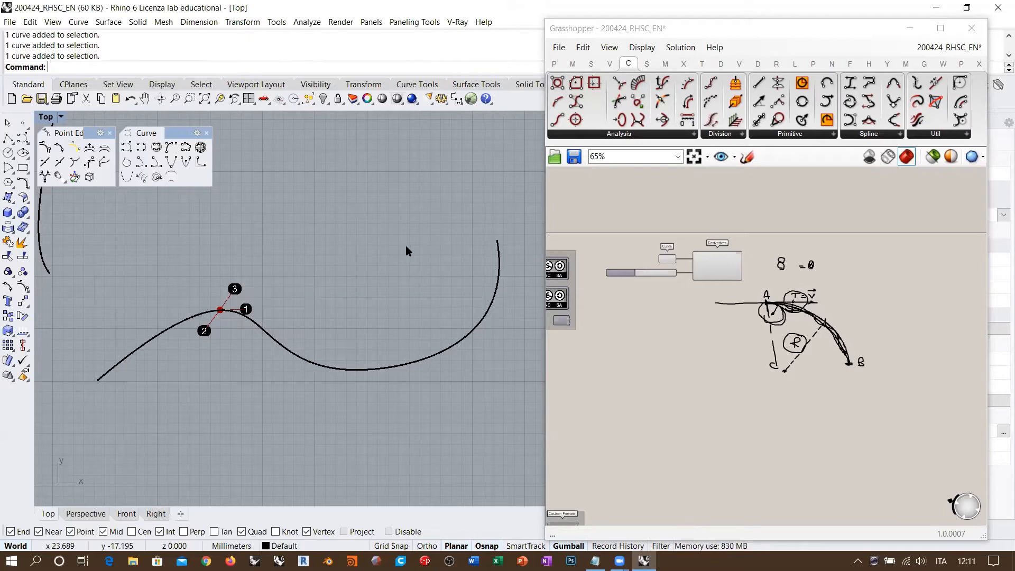
right_drag(746, 280, 732, 323)
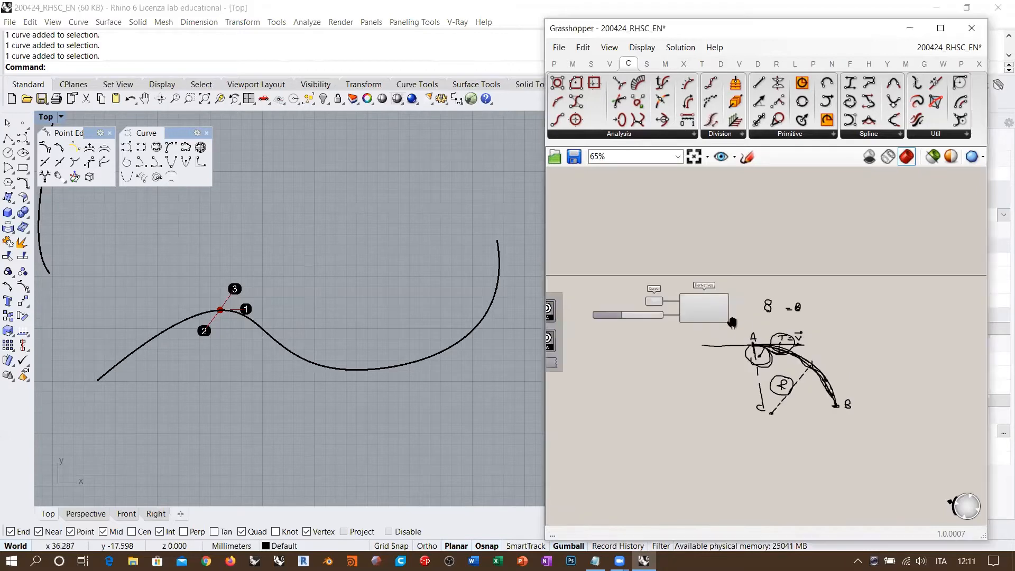
scroll(732, 323, up, 4)
scroll(772, 271, down, 3)
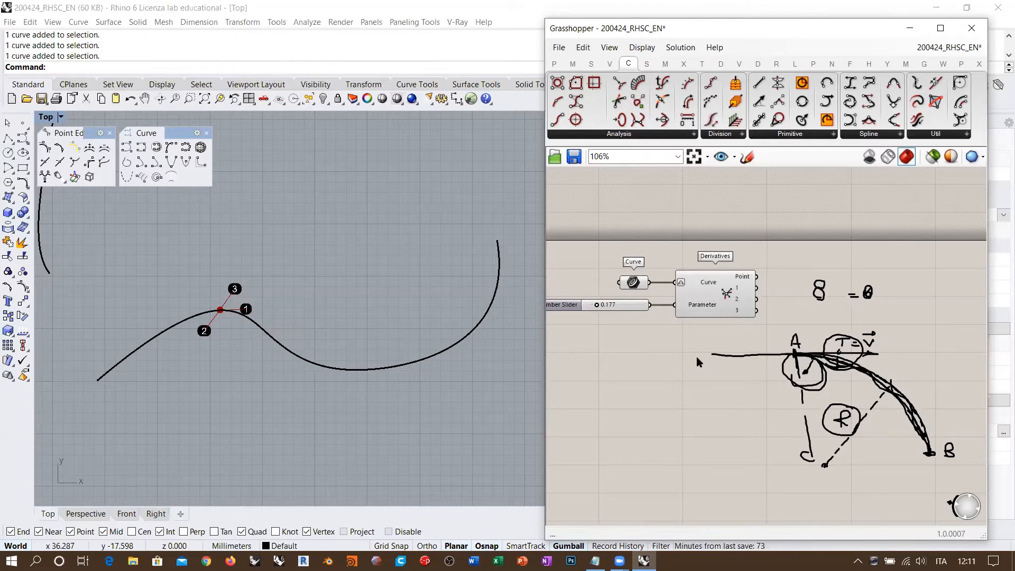
scroll(823, 304, down, 5)
right_drag(696, 356, 756, 354)
scroll(757, 354, up, 4)
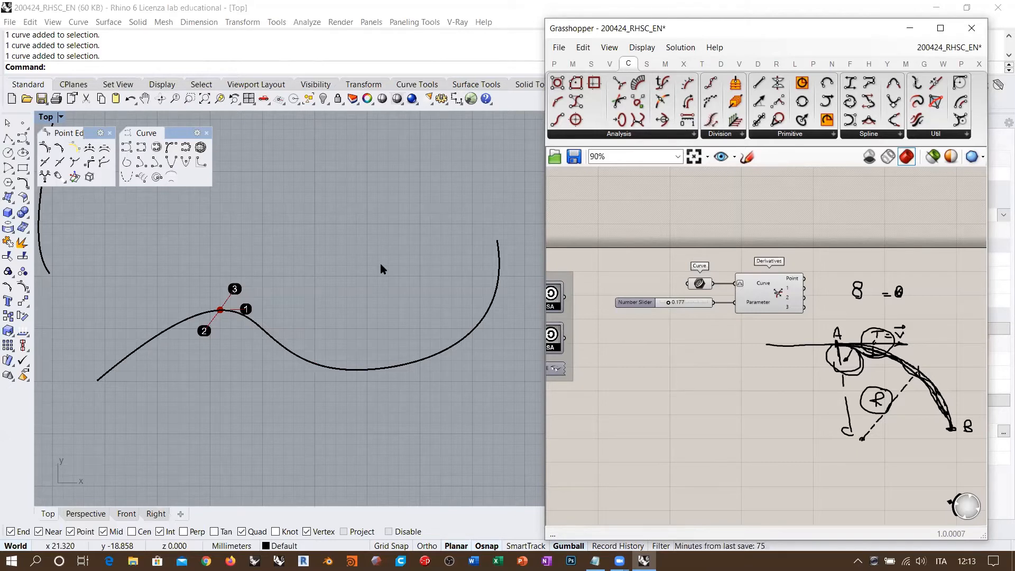
scroll(394, 292, down, 10)
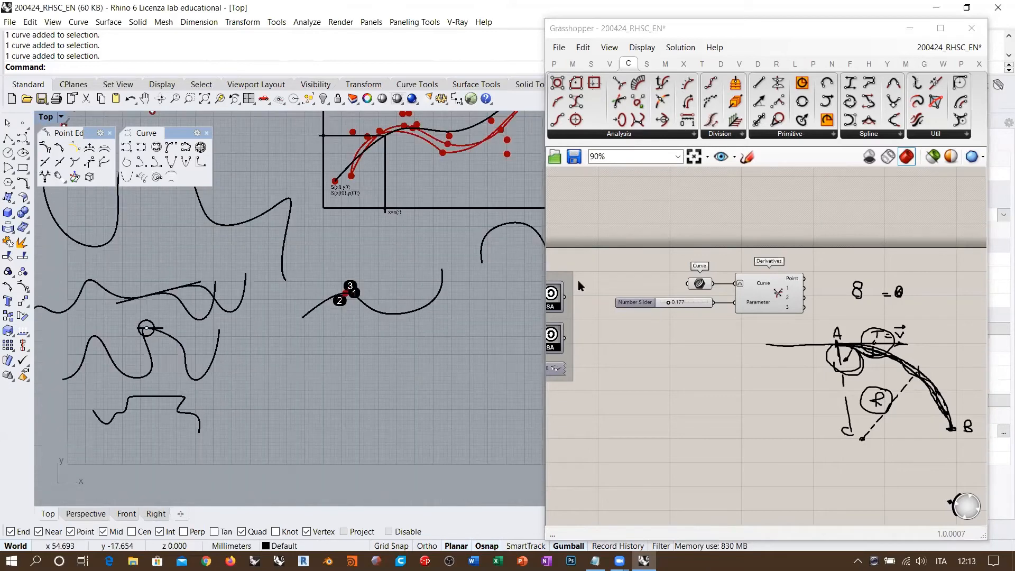
Delete the freehand arc sketch beside the Derivatives component.
drag(817, 263, 670, 325)
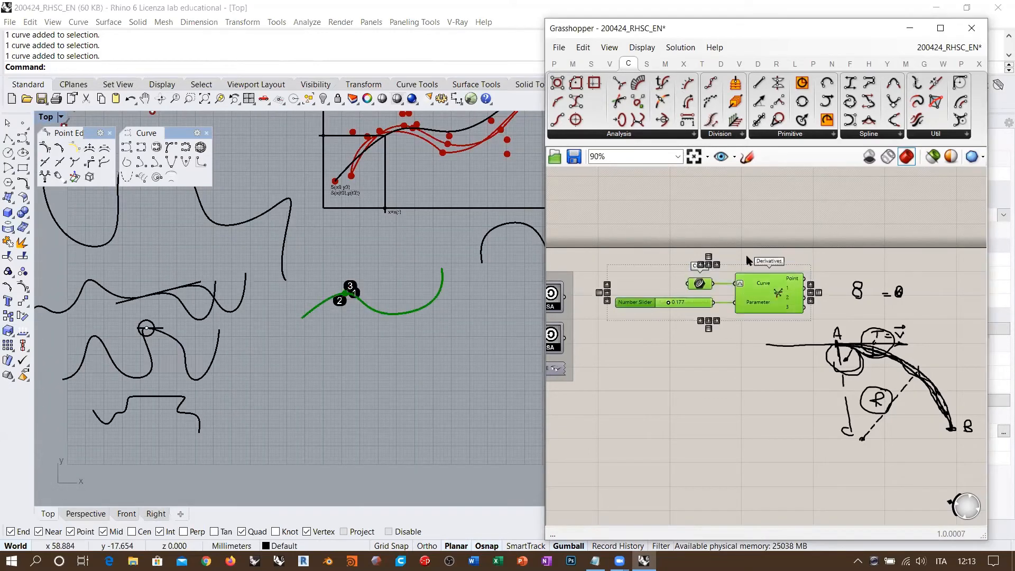
middle_click(747, 257)
click(781, 253)
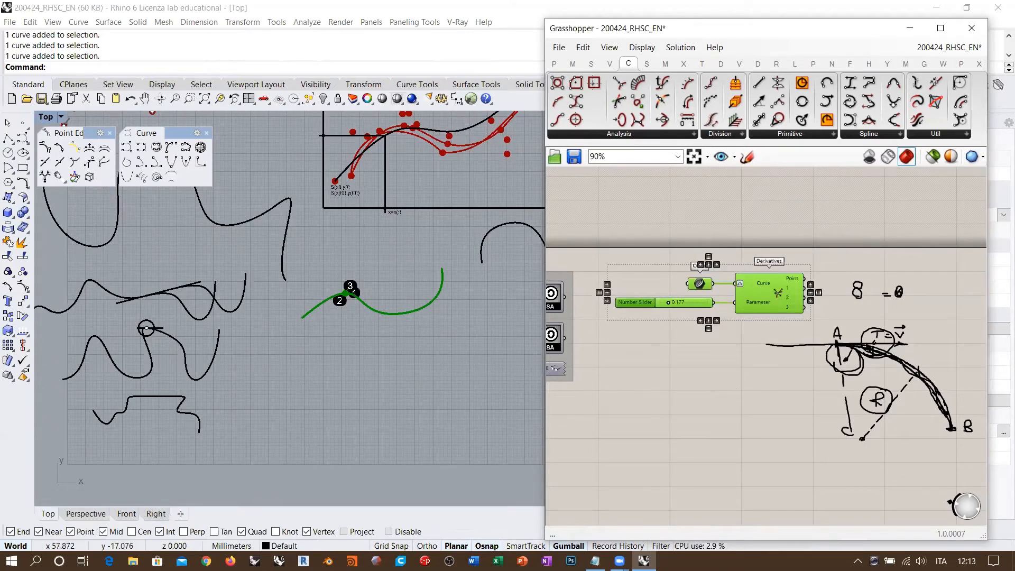
click(893, 362)
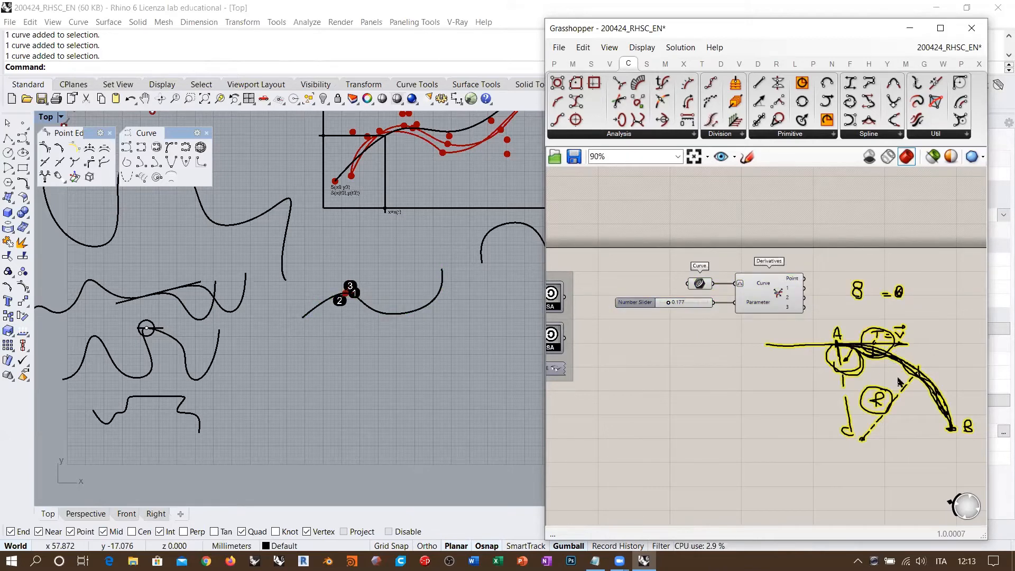
key(XF86Calculator)
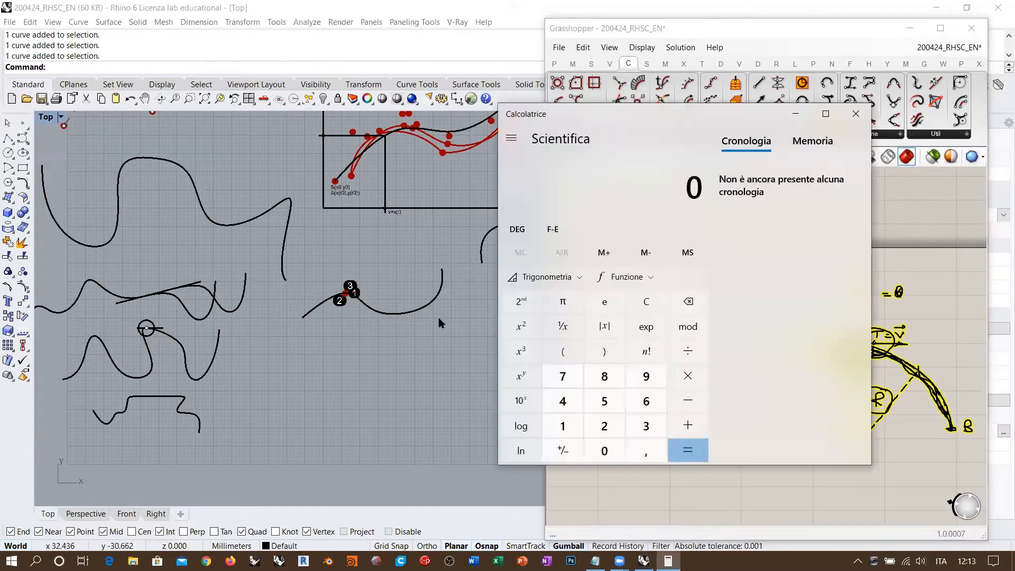
click(857, 114)
mouse_move(928, 350)
right_down()
mouse_move(875, 357)
mouse_move(873, 294)
right_up()
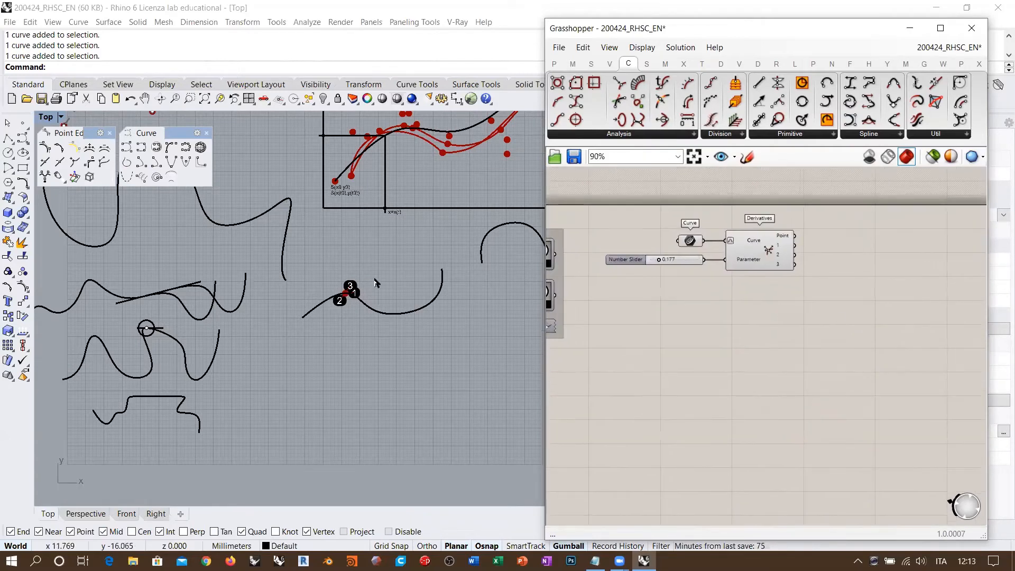
Draw a degree 3 wavy curve with six control points in the empty area below the analyzed curve in Rhino.
right_drag(388, 295, 317, 327)
scroll(318, 327, down, 4)
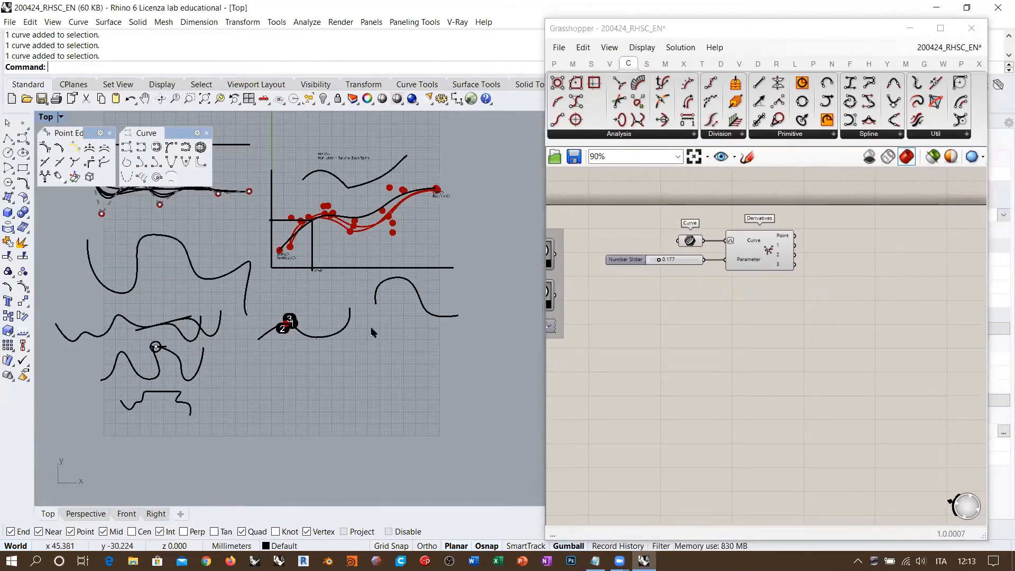
scroll(370, 322, up, 4)
scroll(370, 325, up, 3)
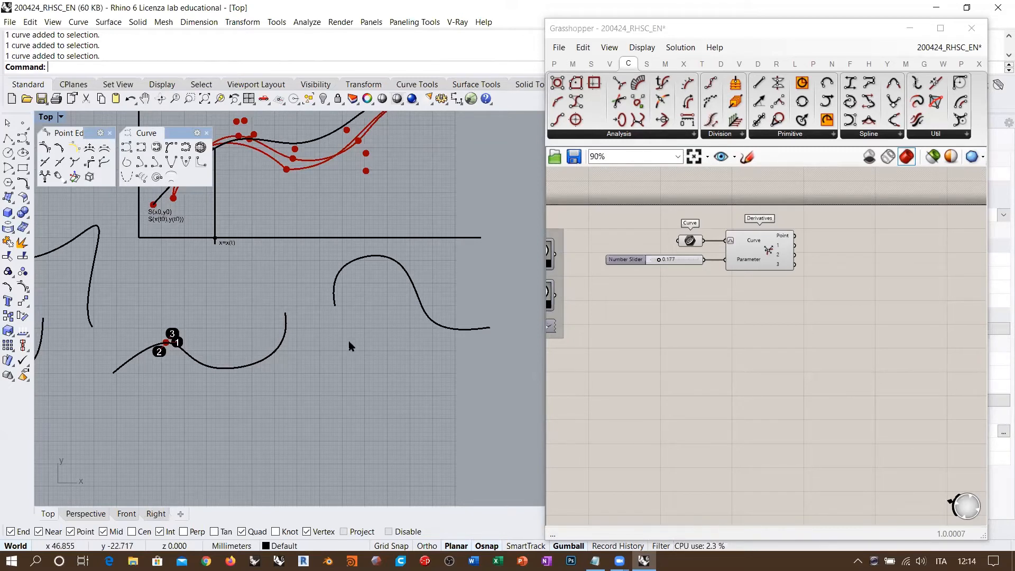
right_drag(339, 339, 359, 210)
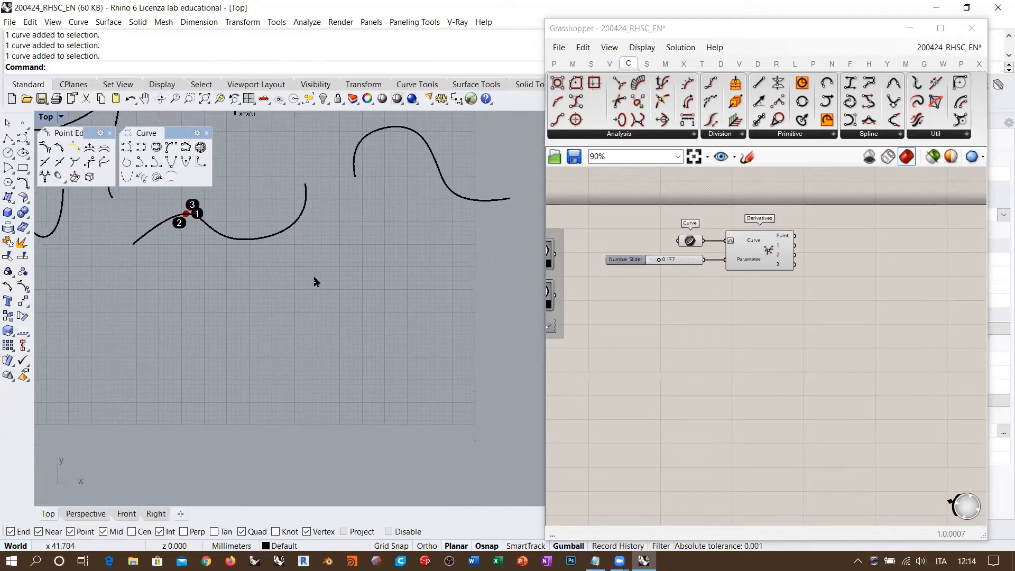
click(23, 138)
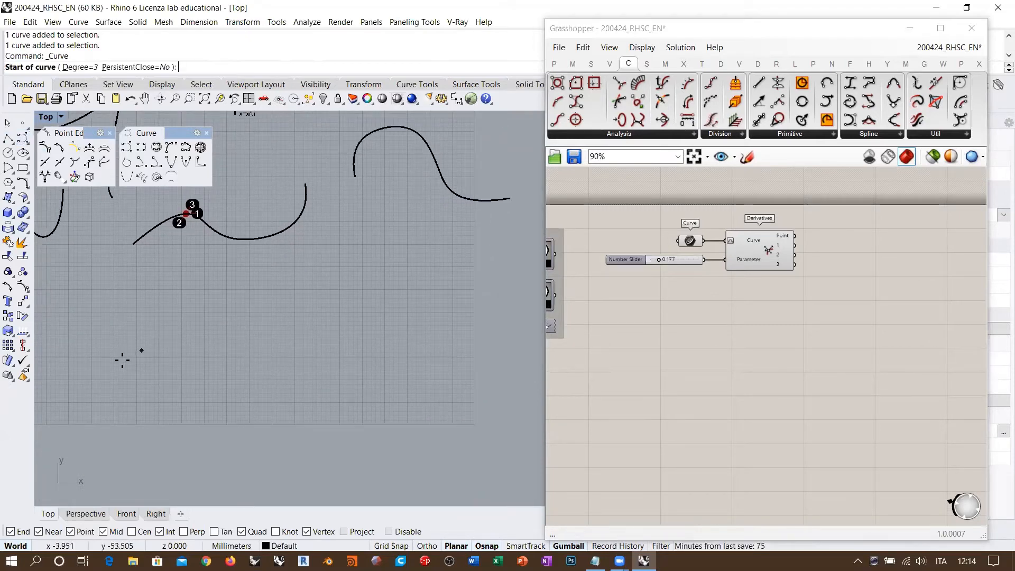
click(78, 374)
click(143, 321)
click(173, 343)
click(207, 377)
click(265, 335)
click(303, 297)
right_click(304, 299)
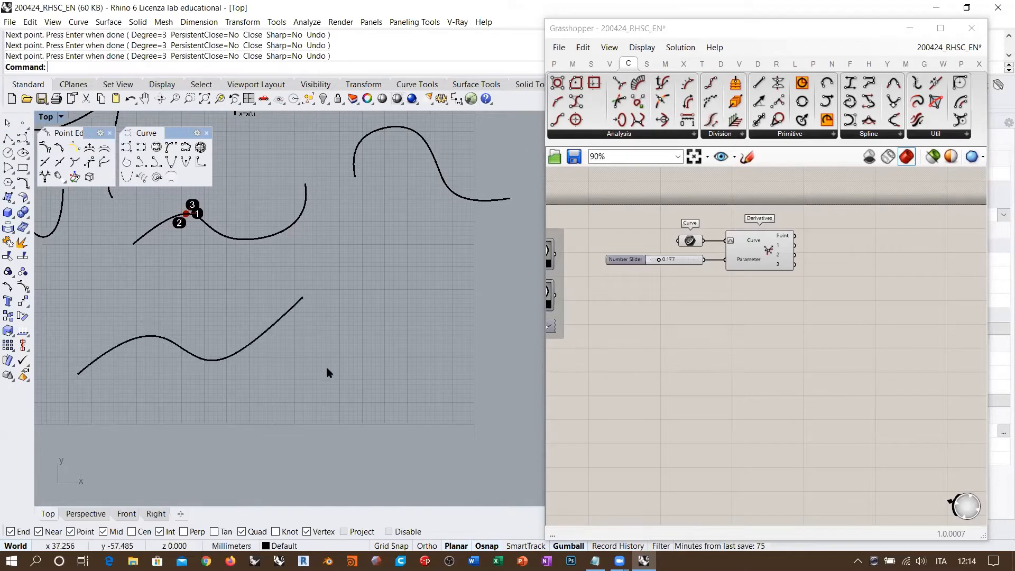
Inspect the new wavy curve's control points by selecting the curve and its points, and clear the selection.
mouse_move(351, 323)
right_down()
mouse_move(290, 346)
mouse_move(359, 320)
right_up()
click(230, 338)
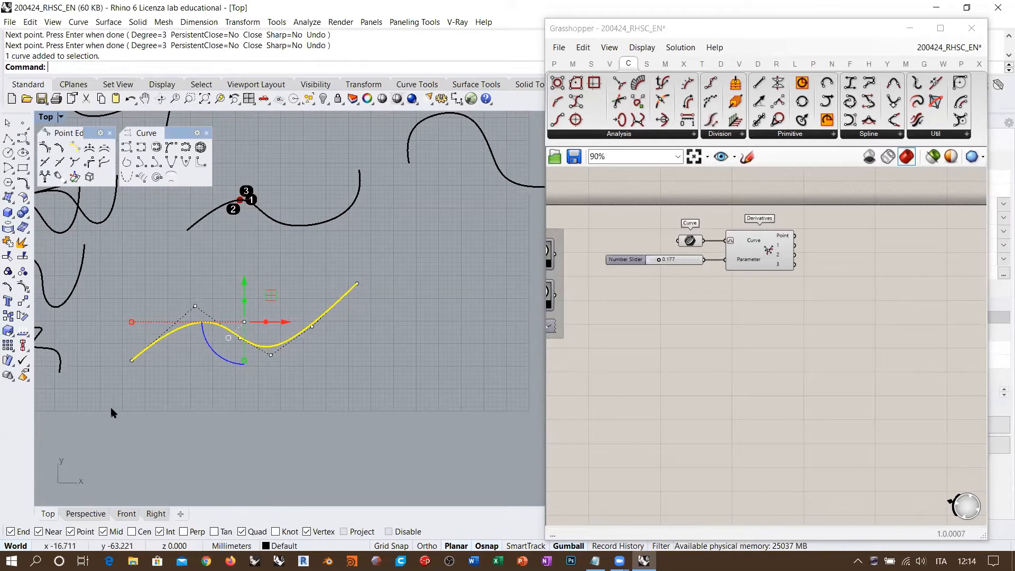
drag(112, 410, 414, 309)
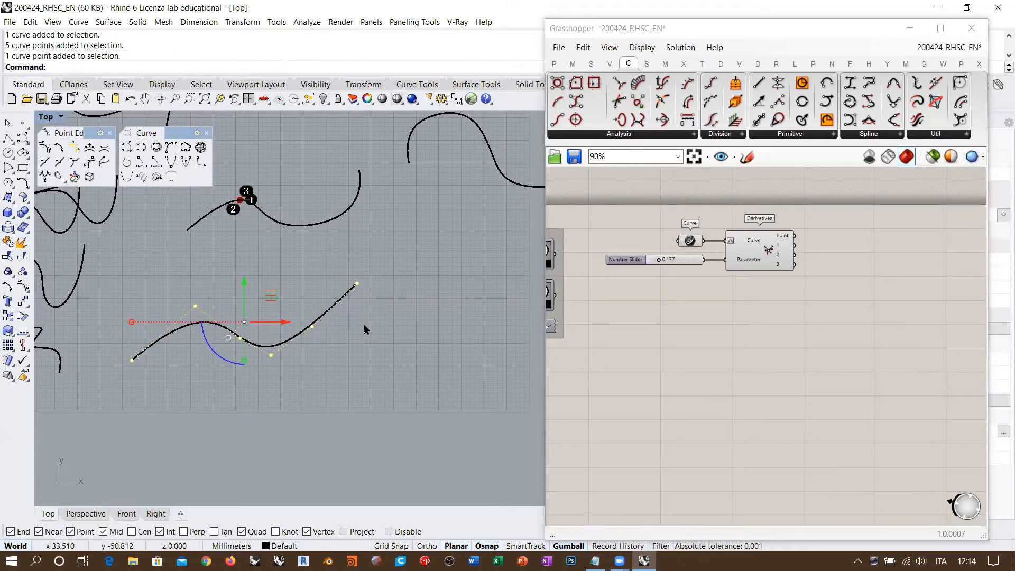
click(262, 347)
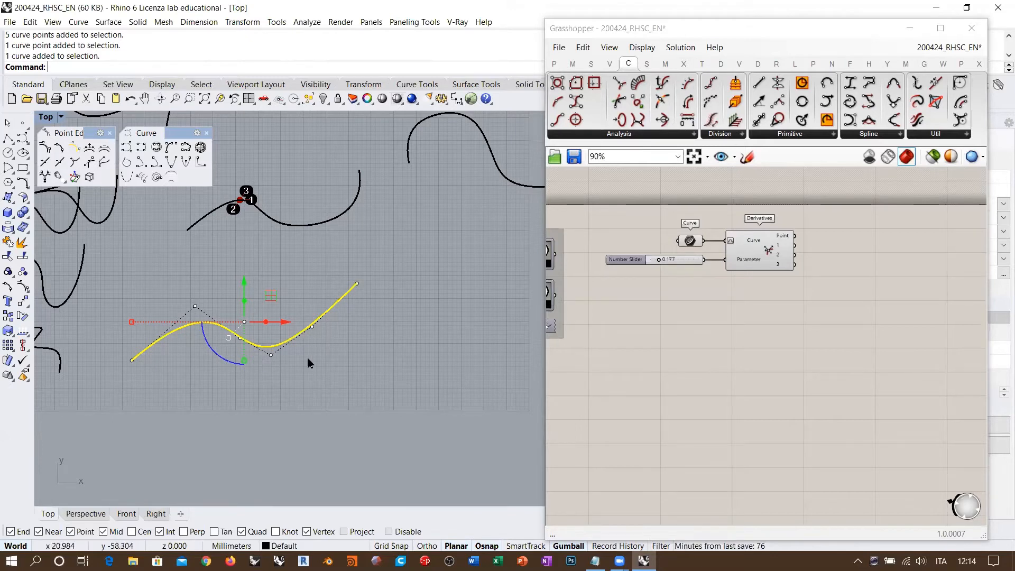
click(334, 352)
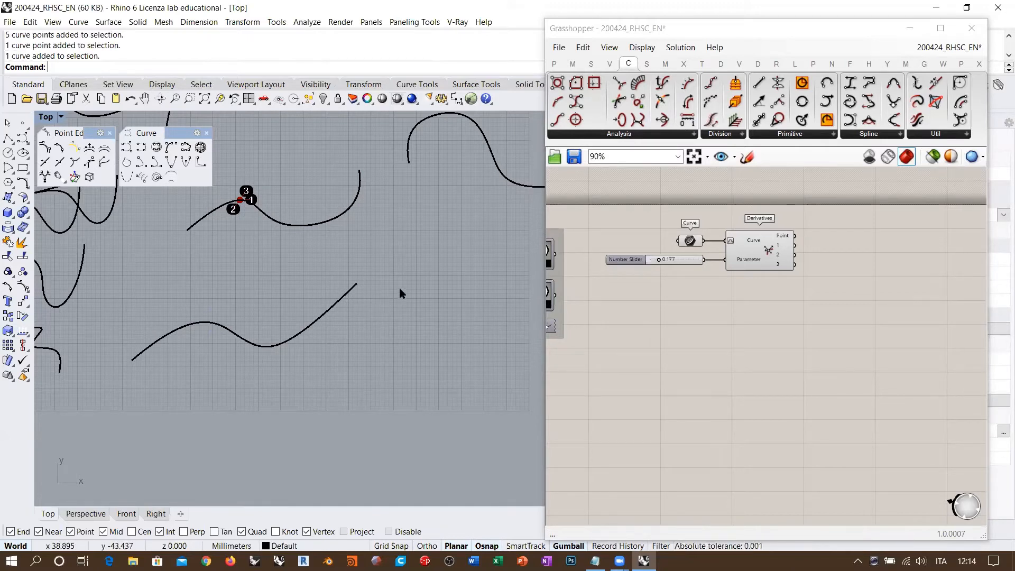
right_drag(413, 278, 351, 290)
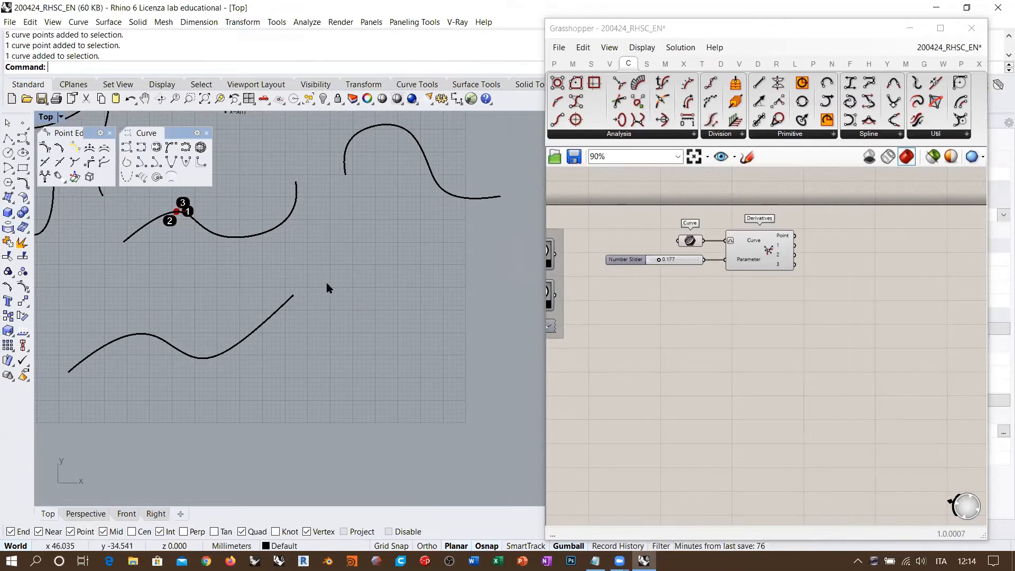
click(245, 324)
click(364, 280)
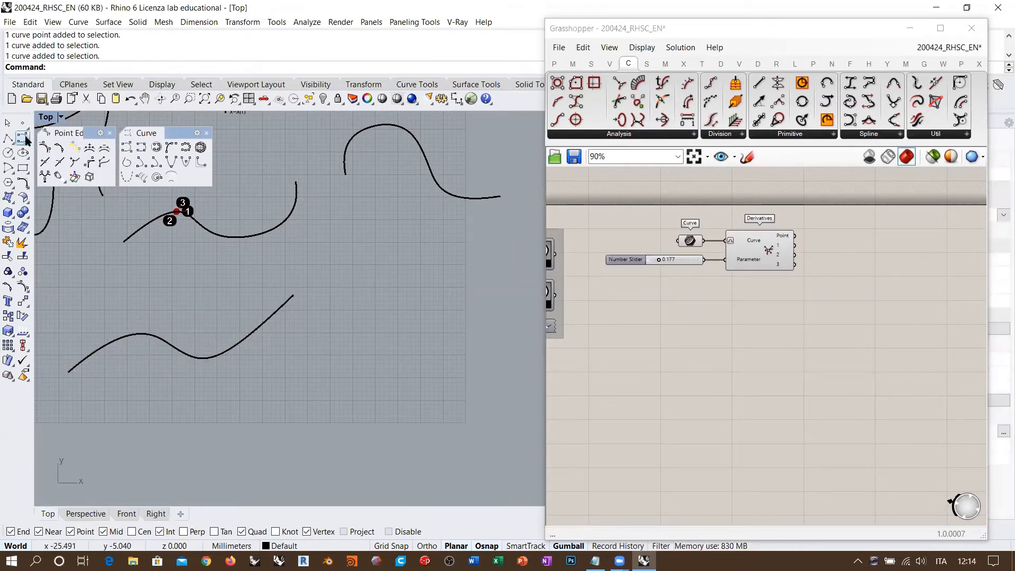
Draw a short upward-bending degree 3 curve with four control points to the upper right of the new wavy curve.
click(24, 139)
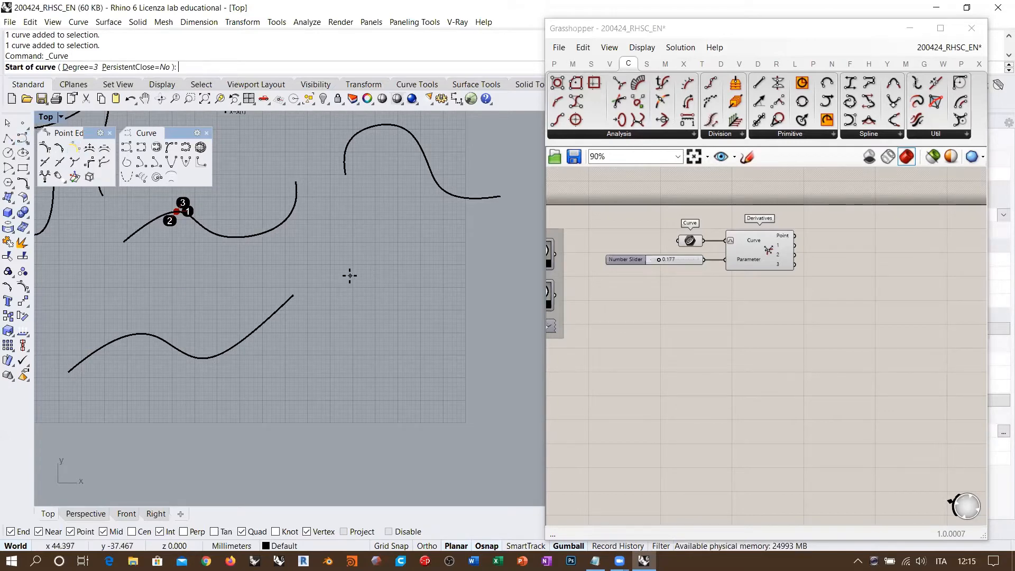
scroll(283, 292, up, 4)
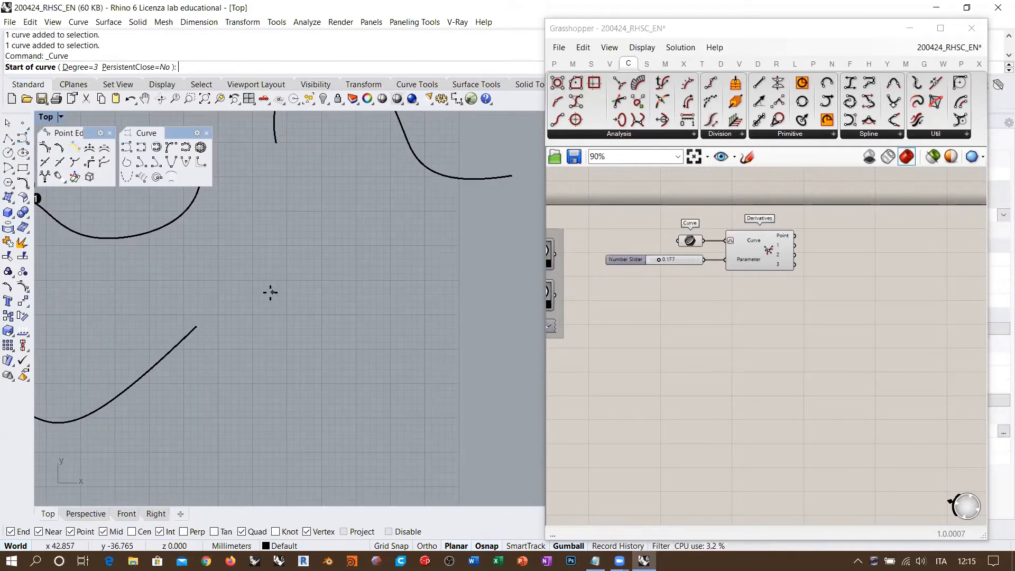
click(246, 287)
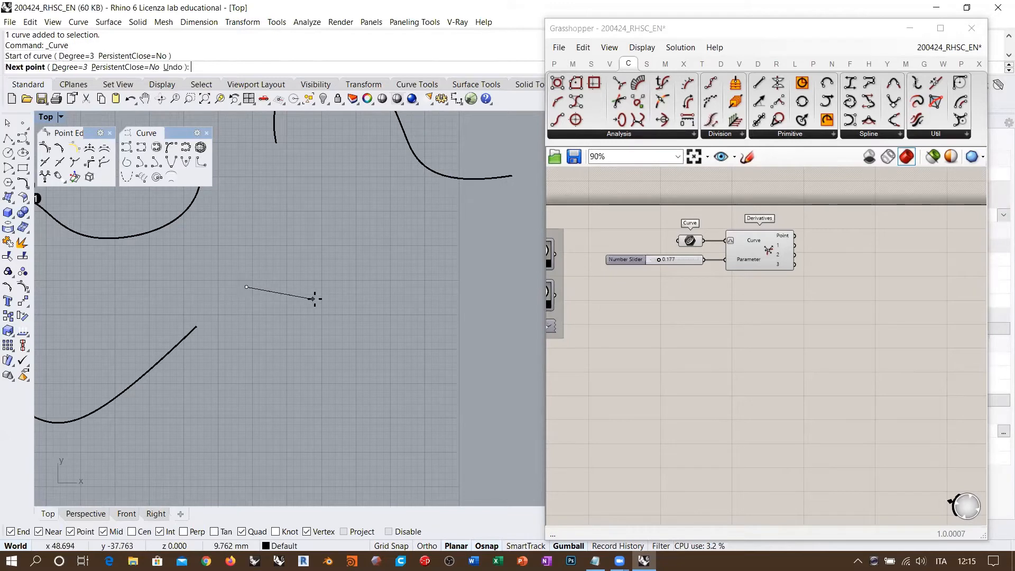
click(314, 299)
click(379, 263)
click(407, 219)
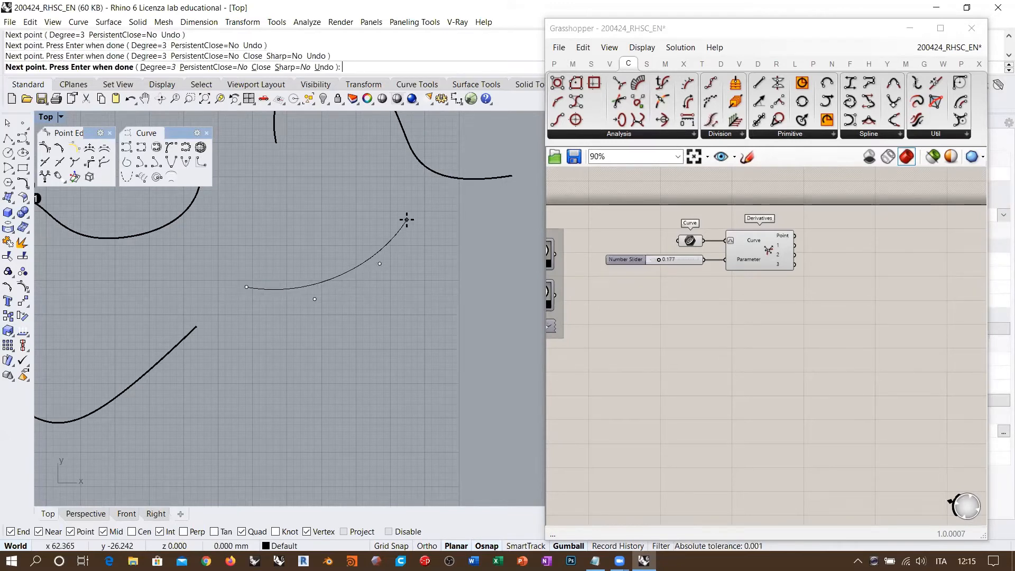
right_click(406, 220)
Move the two newly drawn curves straight down, away from the existing curves.
right_drag(393, 287, 309, 397)
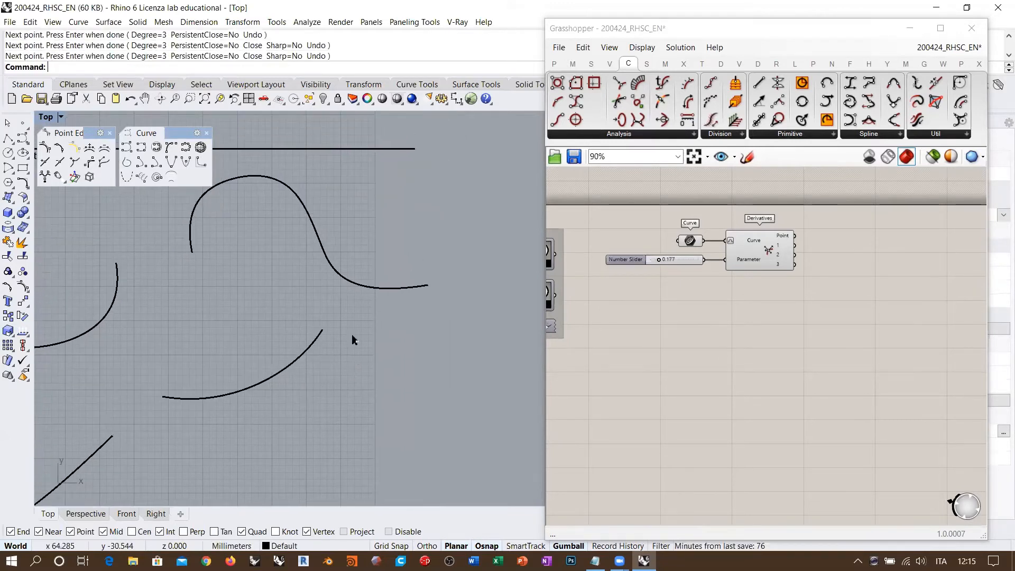
right_drag(341, 272, 403, 222)
scroll(403, 222, down, 8)
drag(363, 311, 310, 321)
click(430, 282)
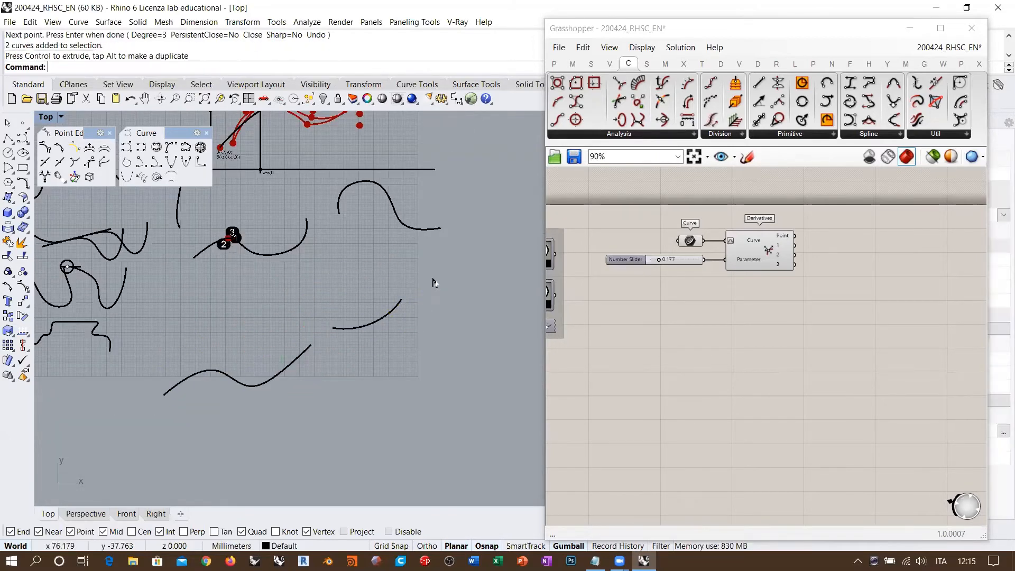
Draw a peaked degree 3 curve with seven control points, starting at the upper endpoint of the short curve.
scroll(428, 283, up, 8)
right_drag(426, 282, 382, 305)
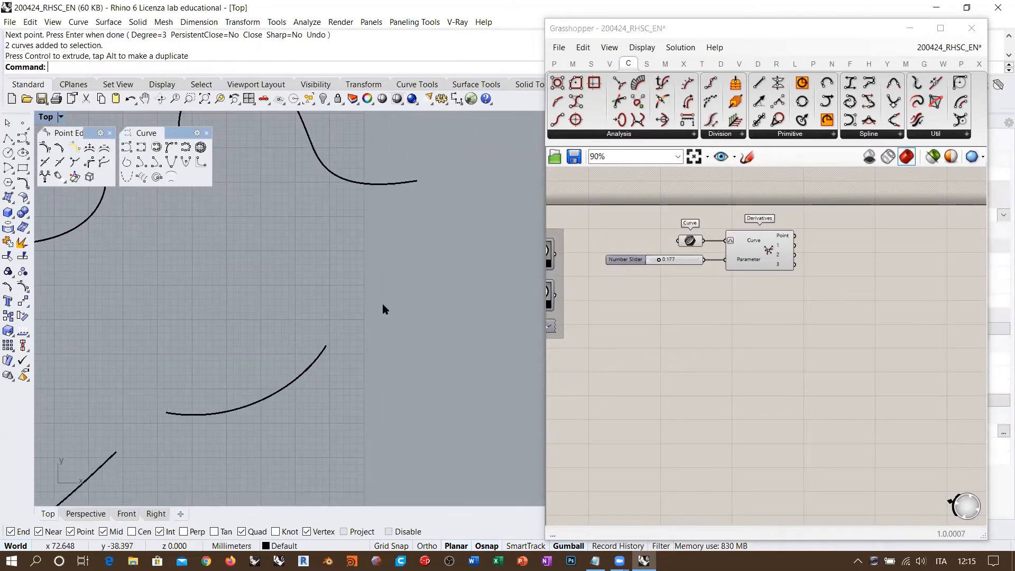
click(22, 139)
click(326, 346)
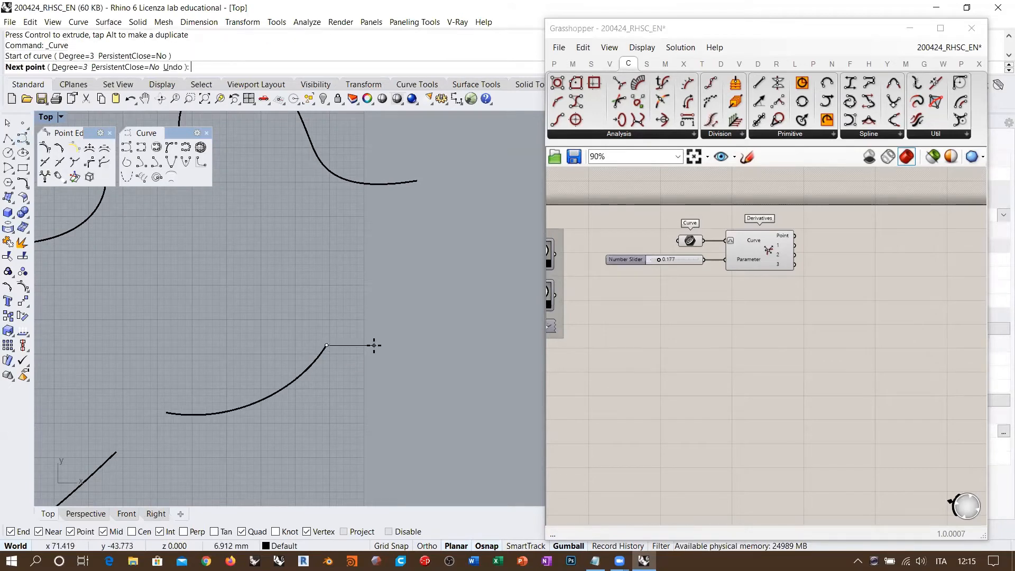
click(379, 326)
click(409, 293)
click(438, 216)
click(457, 208)
click(461, 330)
click(495, 356)
right_click(495, 356)
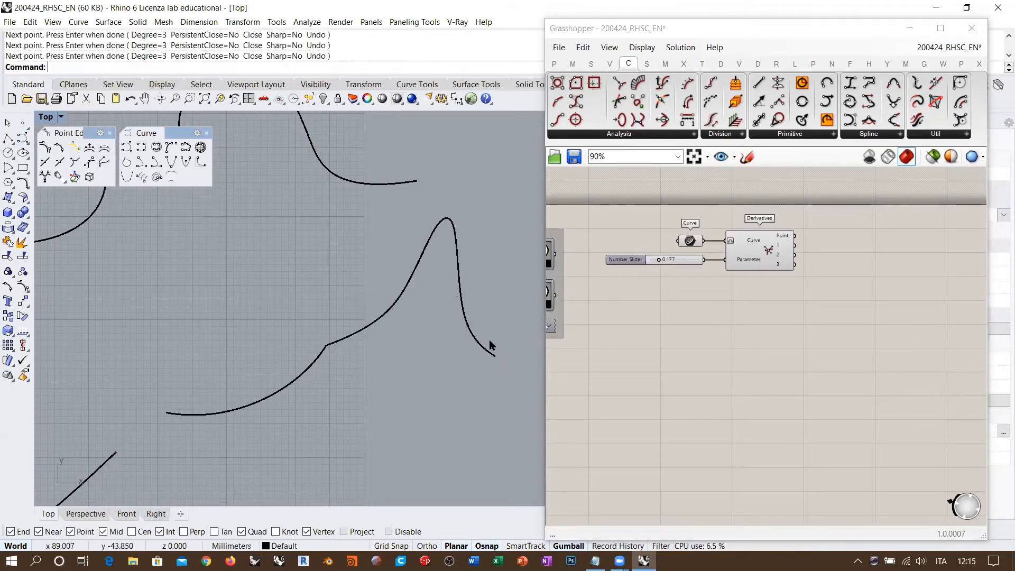
Show the control points of both connected curves and move the peaked curve's second control point up and left to smooth the joint.
click(352, 333)
scroll(329, 342, up, 3)
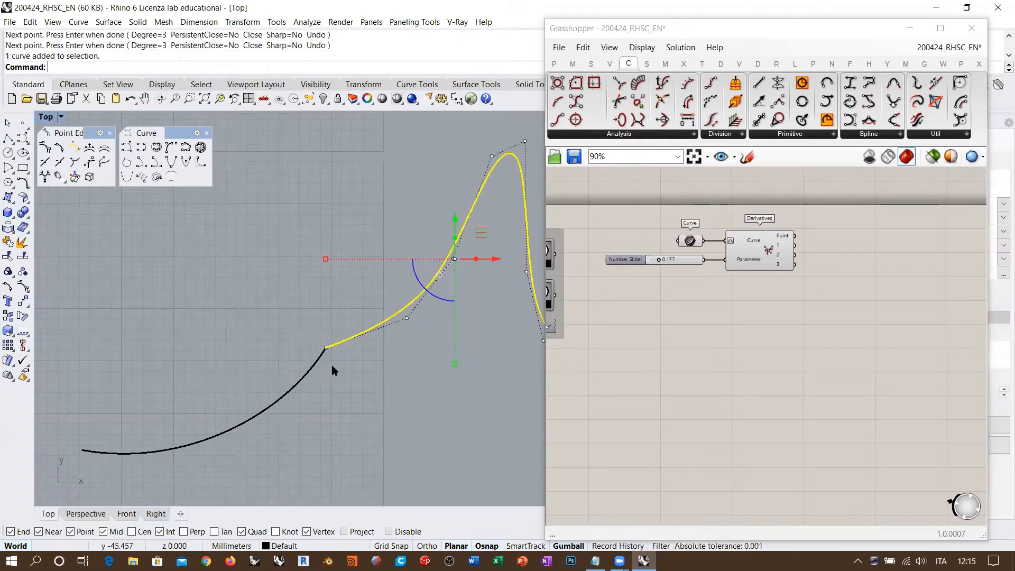
click(320, 358)
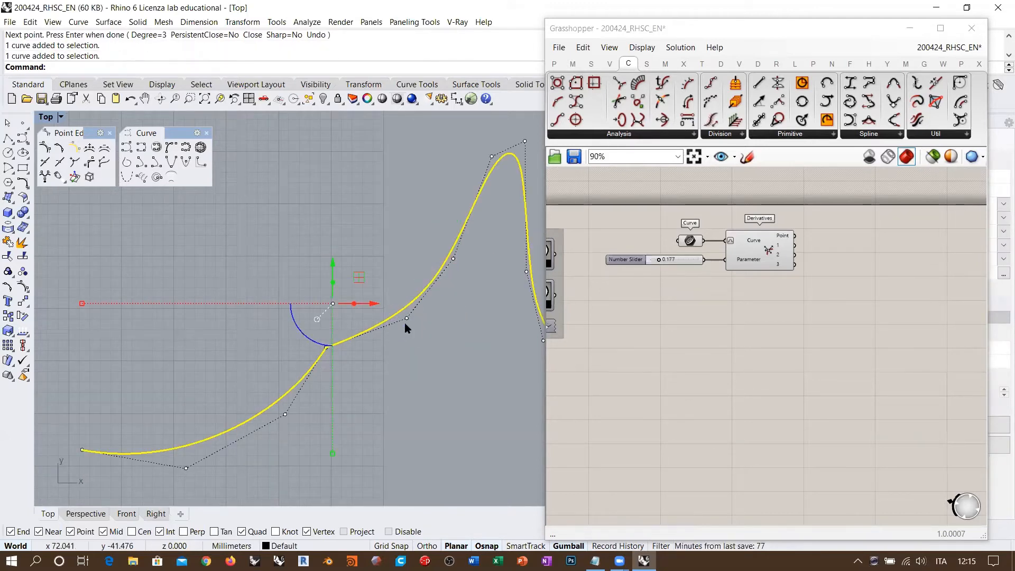
drag(405, 321, 356, 267)
click(409, 423)
right_drag(347, 382, 385, 341)
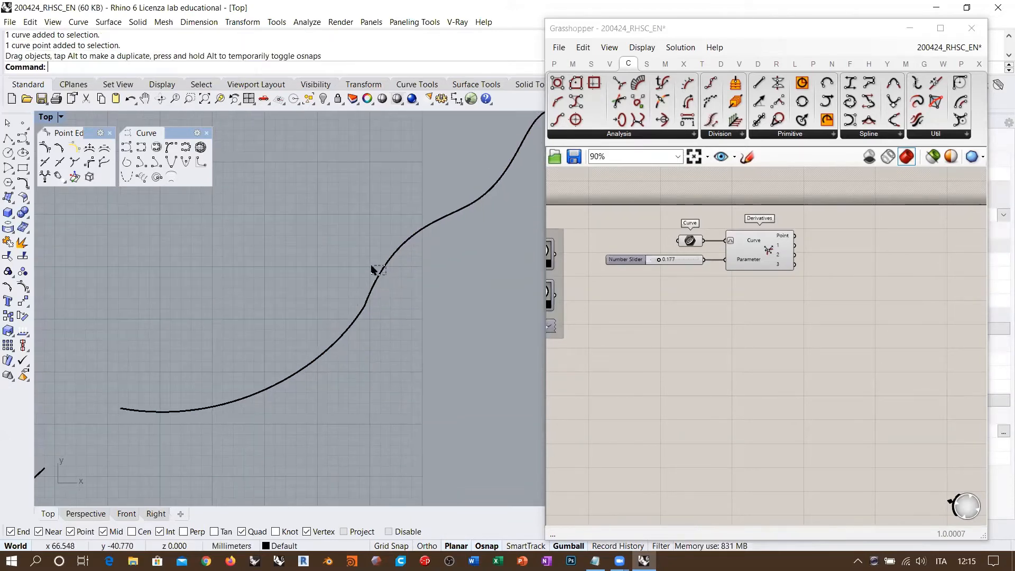
Draw a straight guide line from the peaked curve's second control point through the joint, extending below the short curve.
drag(371, 266, 370, 264)
drag(382, 335, 360, 303)
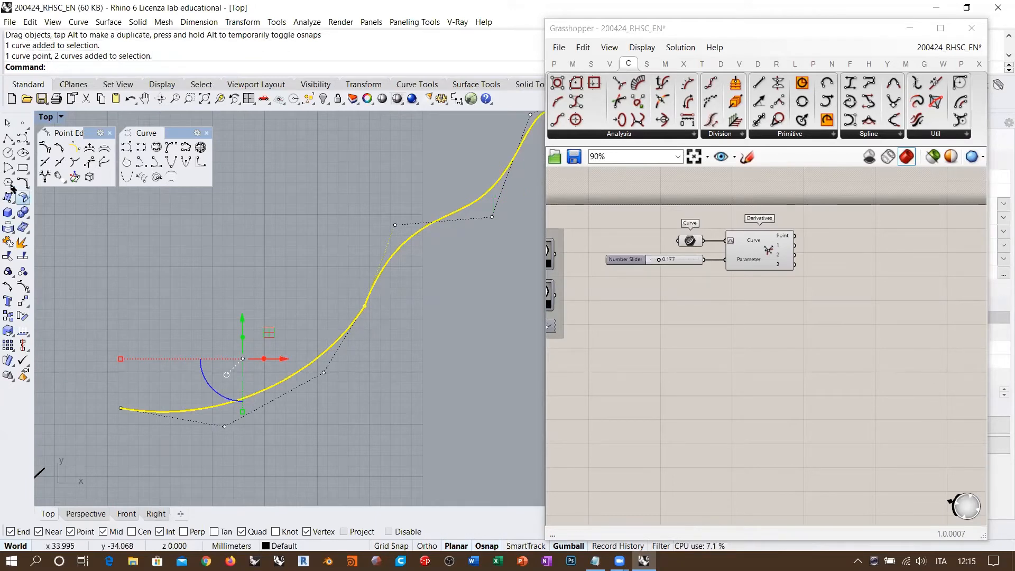
click(8, 138)
click(395, 224)
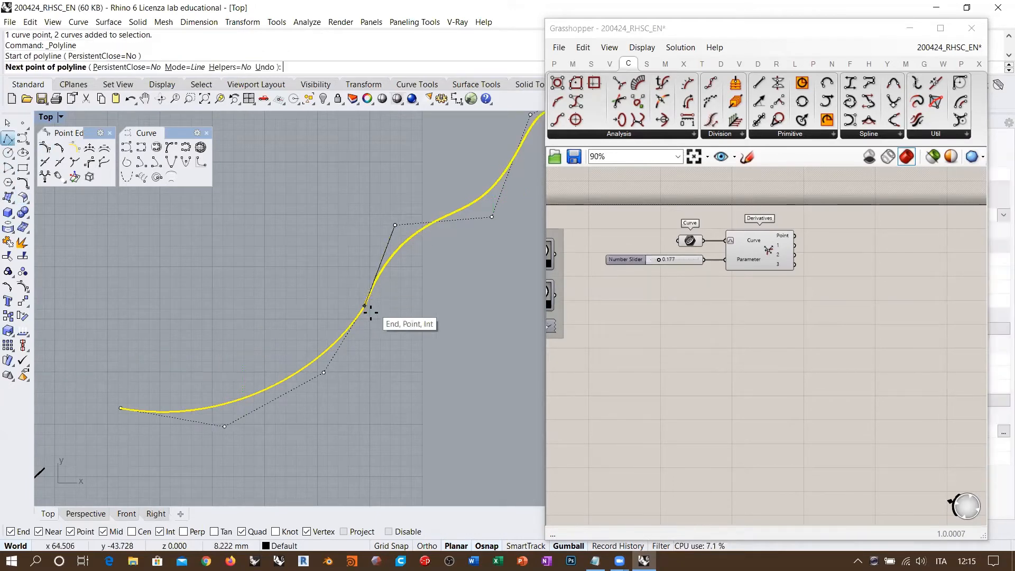
click(315, 436)
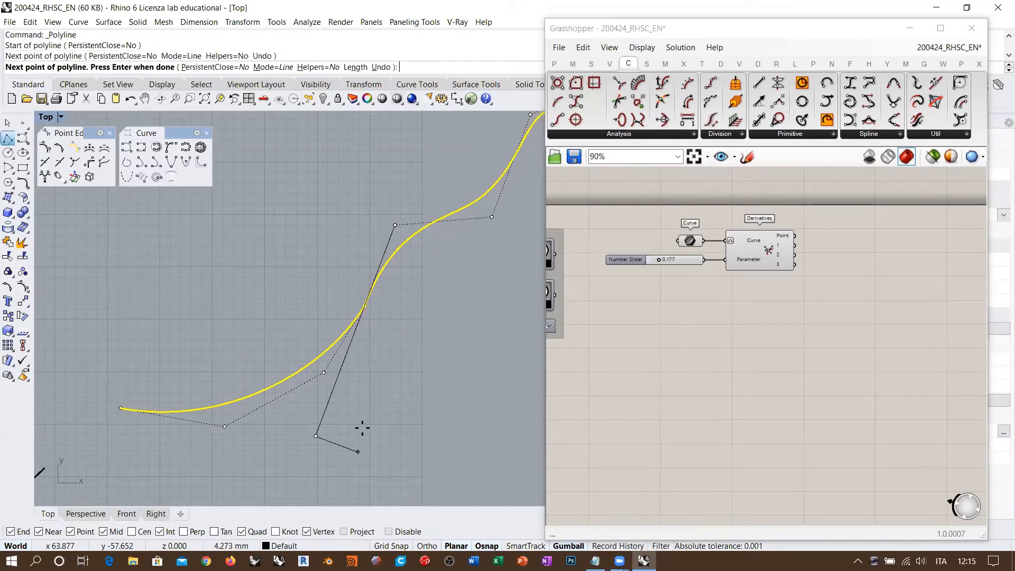
key(Return)
Move the short curve's third control point onto the guide line, and delete the guide line.
click(324, 372)
drag(330, 373, 339, 373)
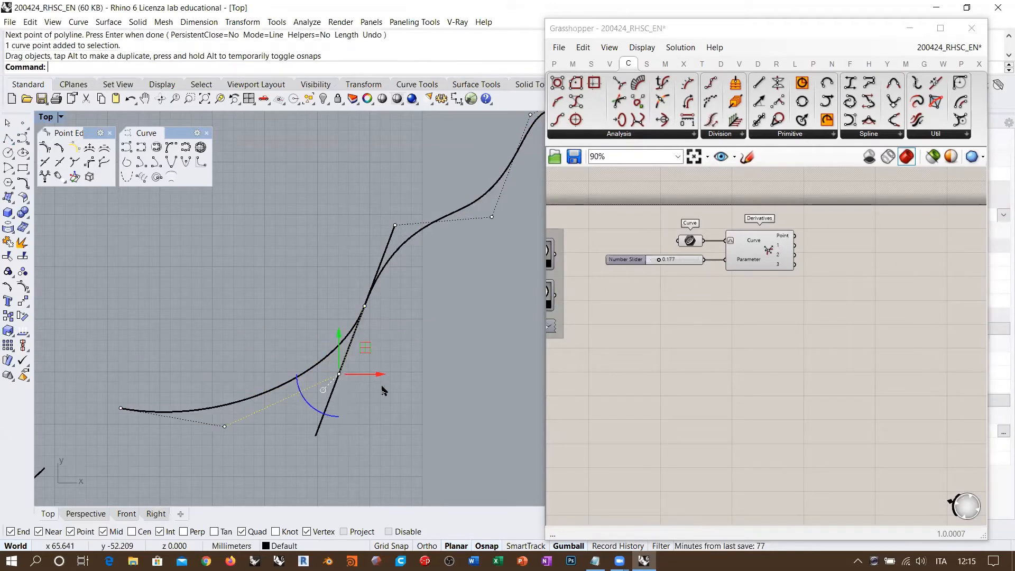
key(Escape)
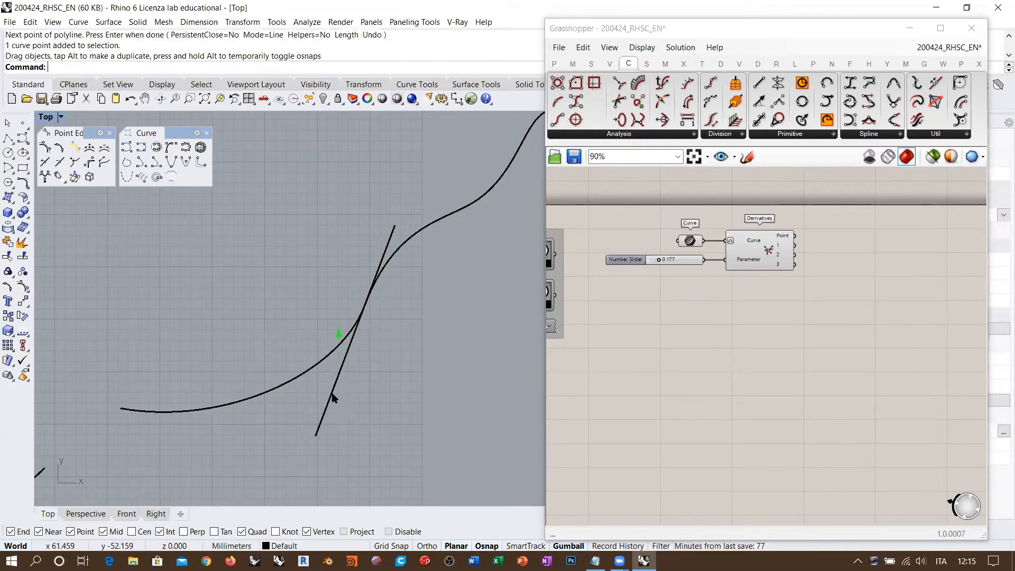
click(333, 389)
key(Delete)
scroll(372, 311, down, 3)
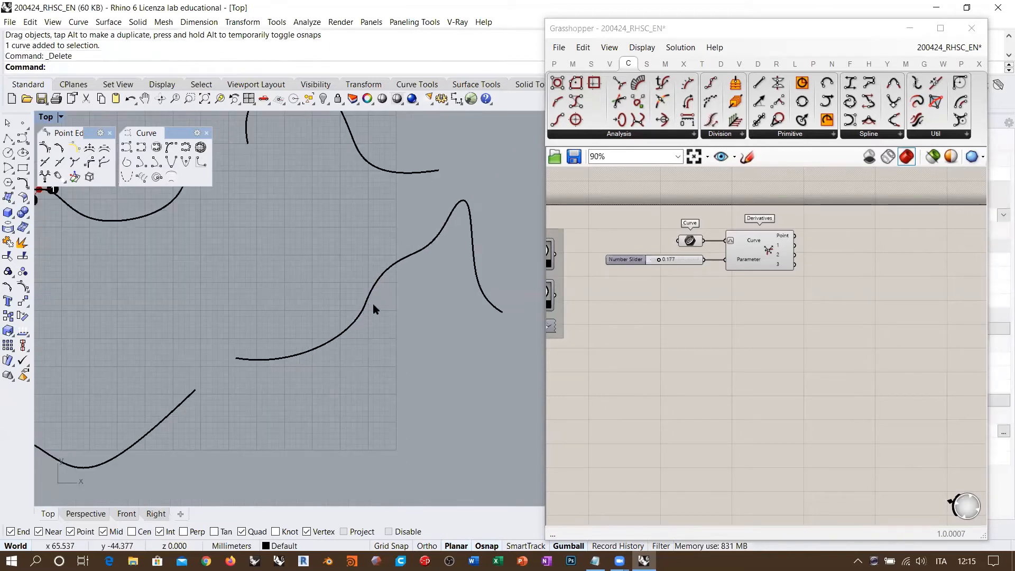
right_drag(315, 405, 343, 358)
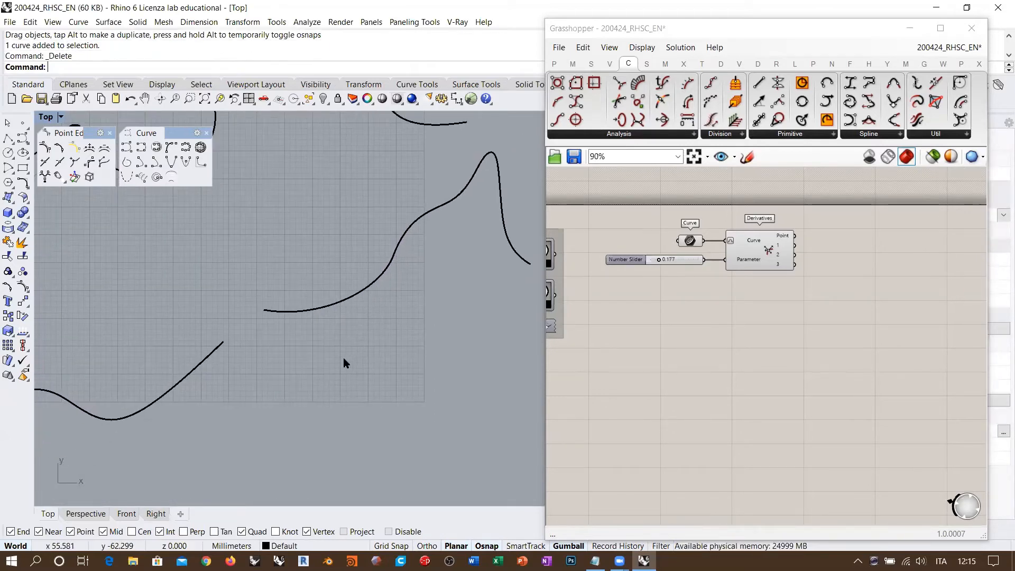
click(220, 344)
shift+click(272, 313)
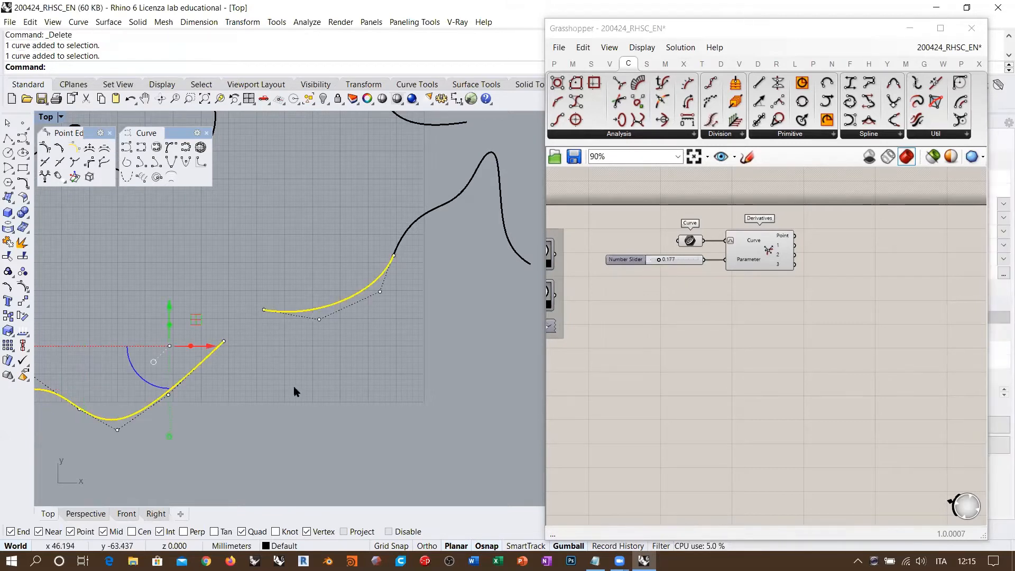
key(Escape)
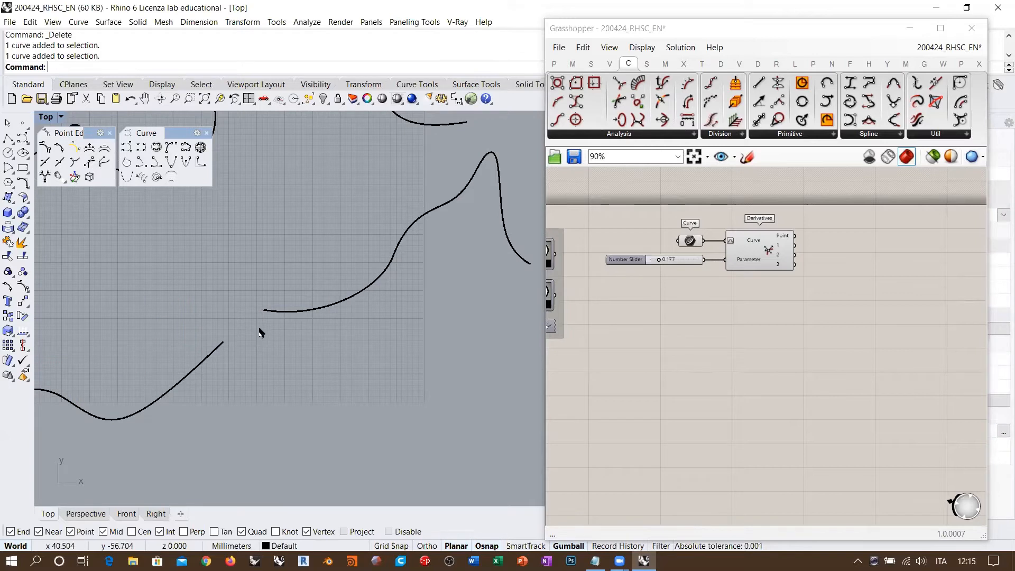
scroll(250, 317, up, 3)
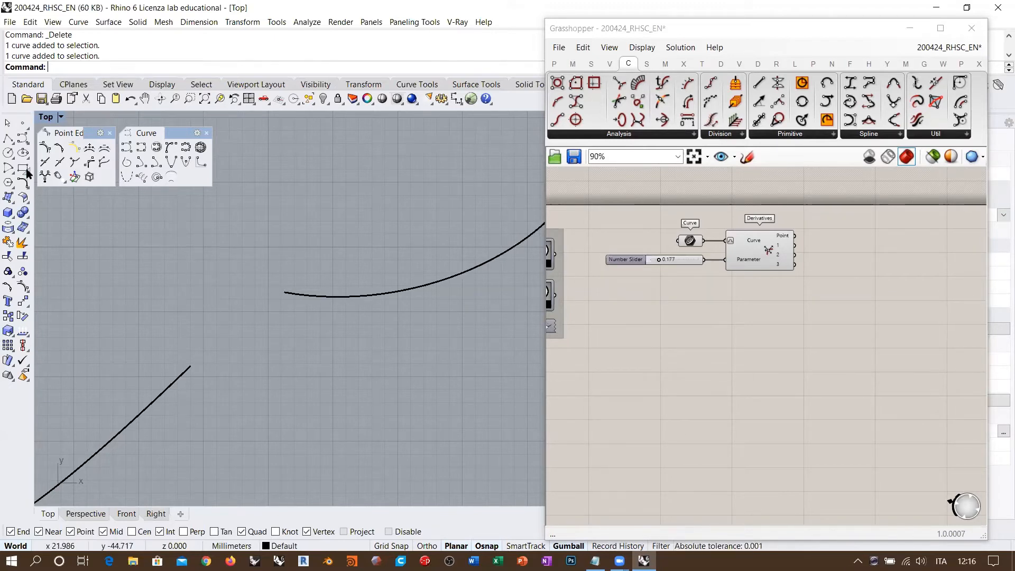
click(22, 182)
click(95, 189)
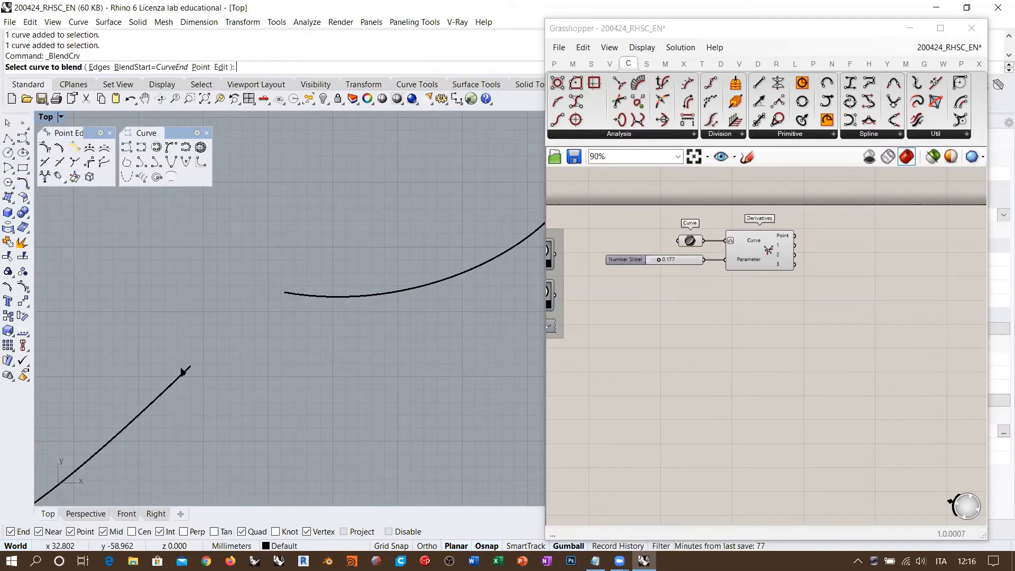
click(184, 372)
click(291, 294)
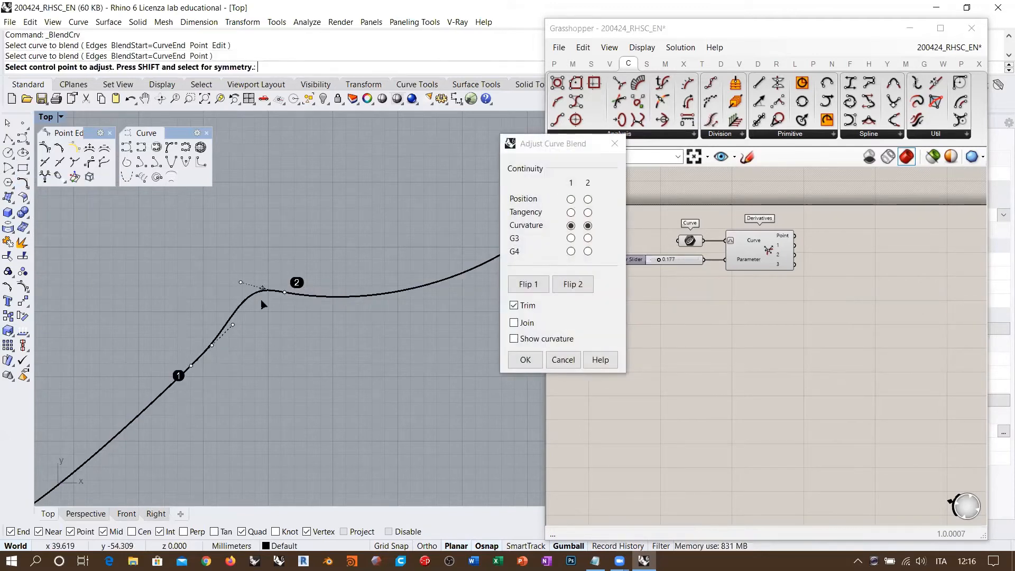
click(557, 361)
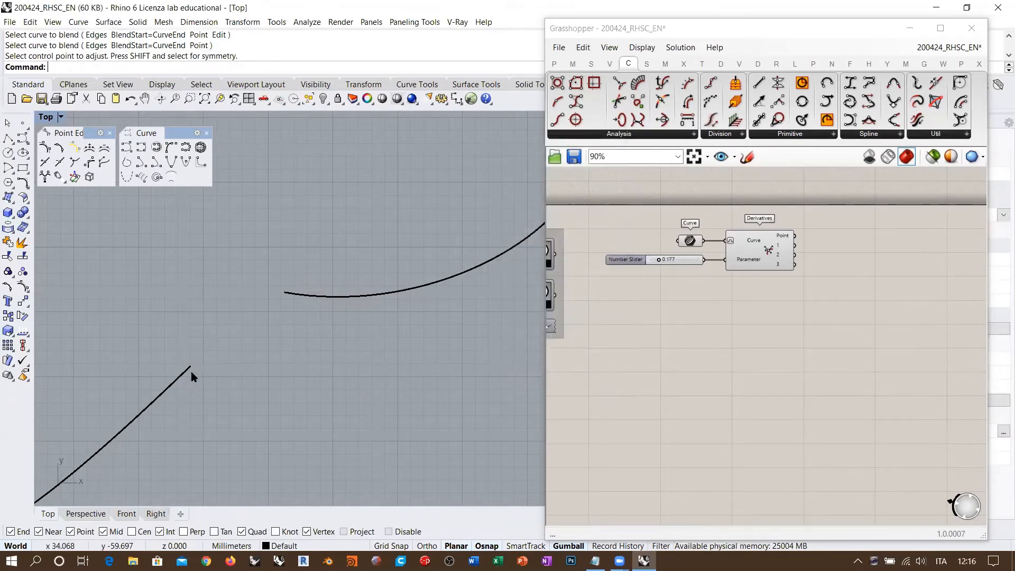
Duplicate the Curve parameter below the Derivatives setup and reference the short Rhino curve in the copy.
scroll(246, 320, down, 5)
scroll(247, 332, up, 5)
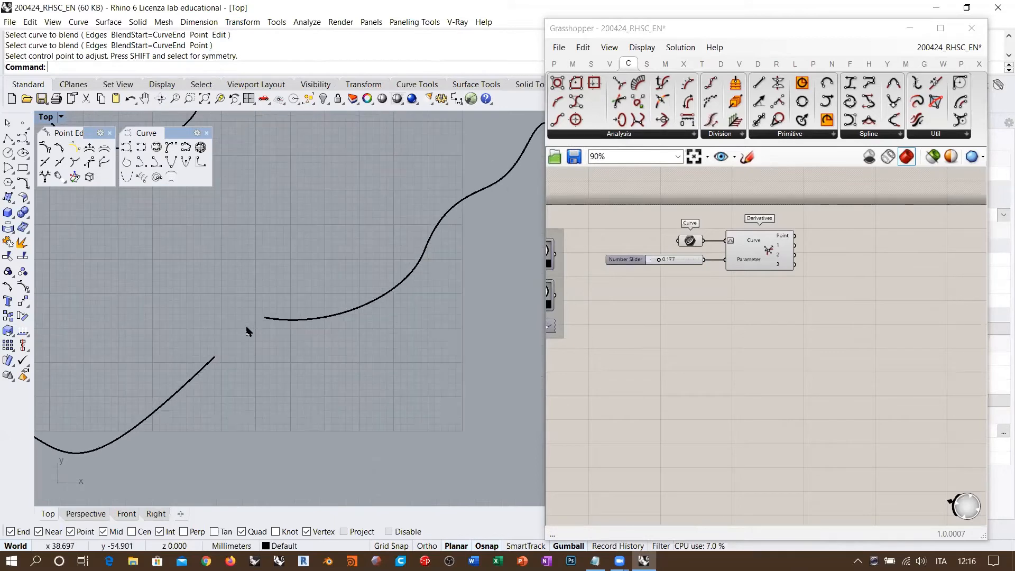
right_drag(369, 338, 306, 317)
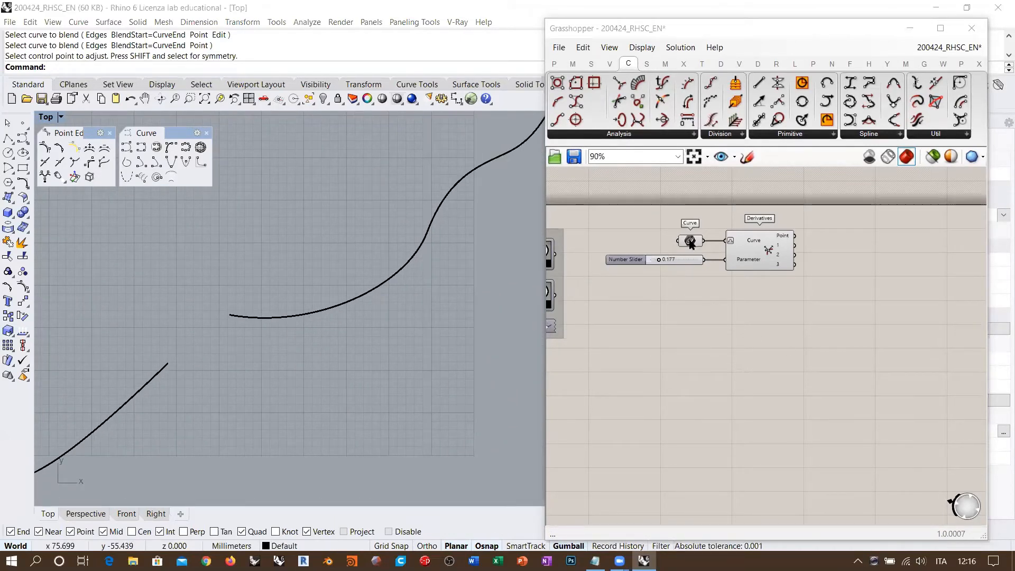
alt+drag(687, 242, 675, 342)
right_click(677, 343)
click(713, 454)
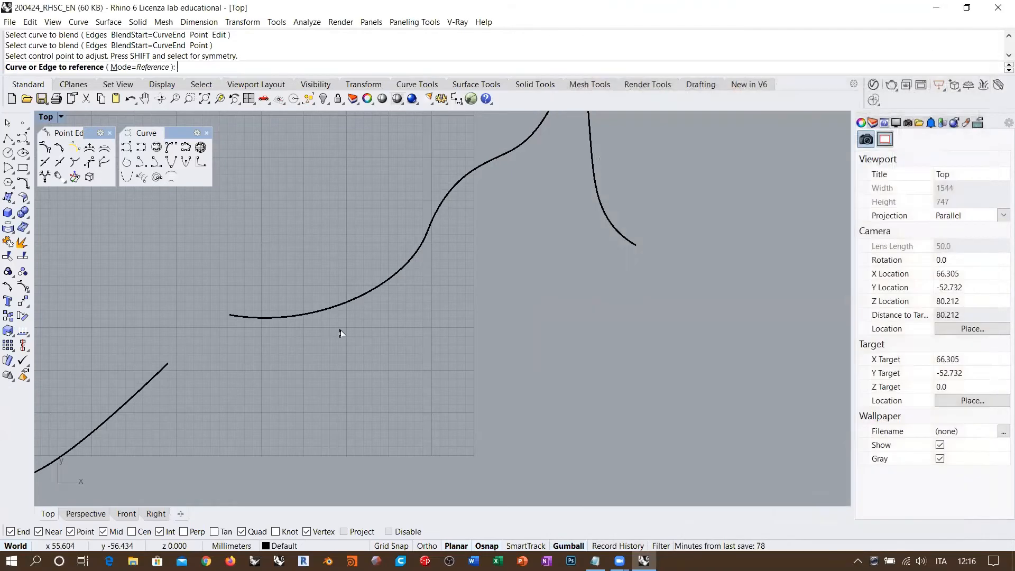
click(326, 313)
Add a Control Points component and connect the new Curve parameter to its Curve input.
double_click(731, 368)
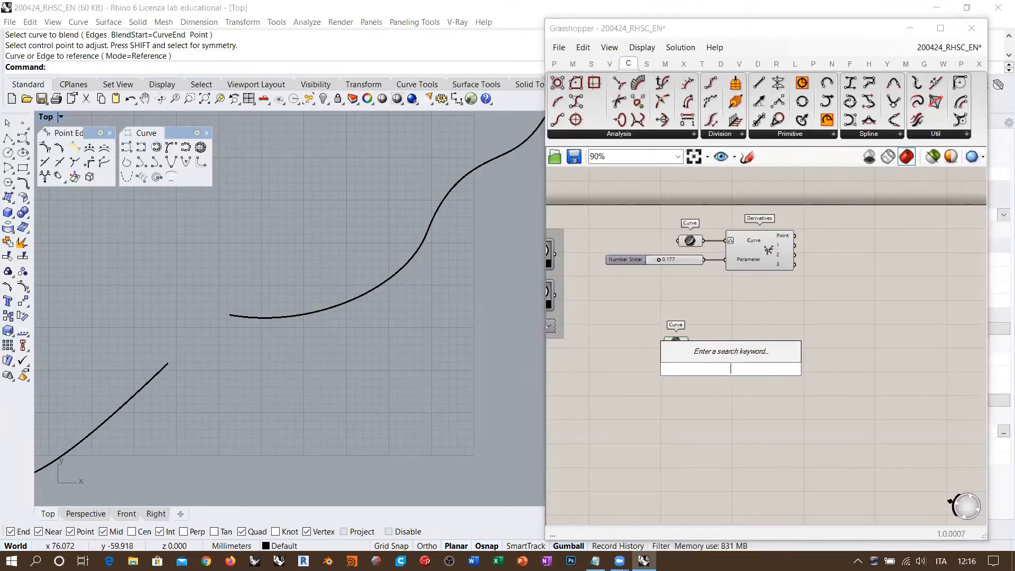
text(point)
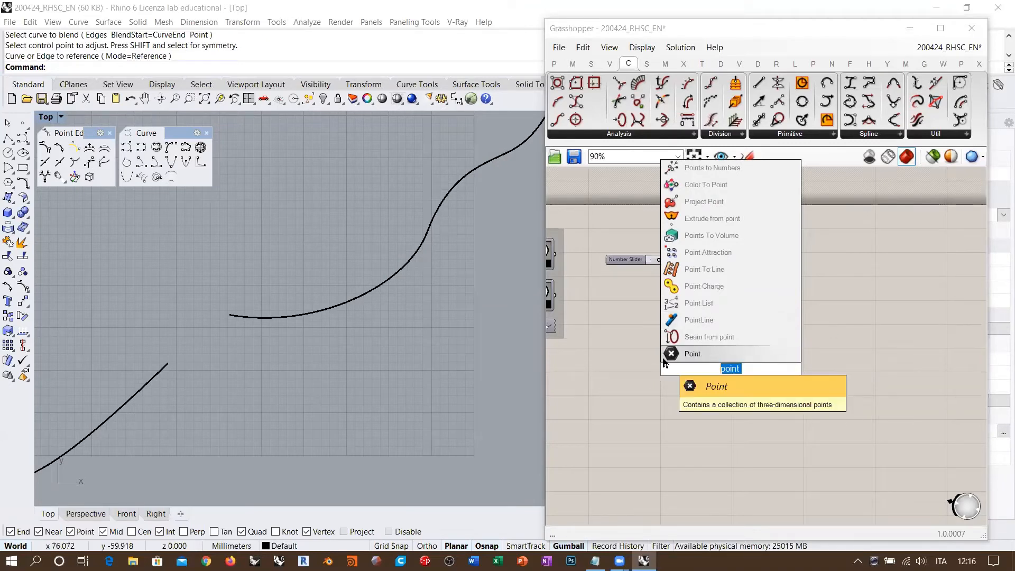
key(BackSpace)
key(BackSpace)
key(BackSpace)
key(BackSpace)
key(BackSpace)
key(BackSpace)
text(control)
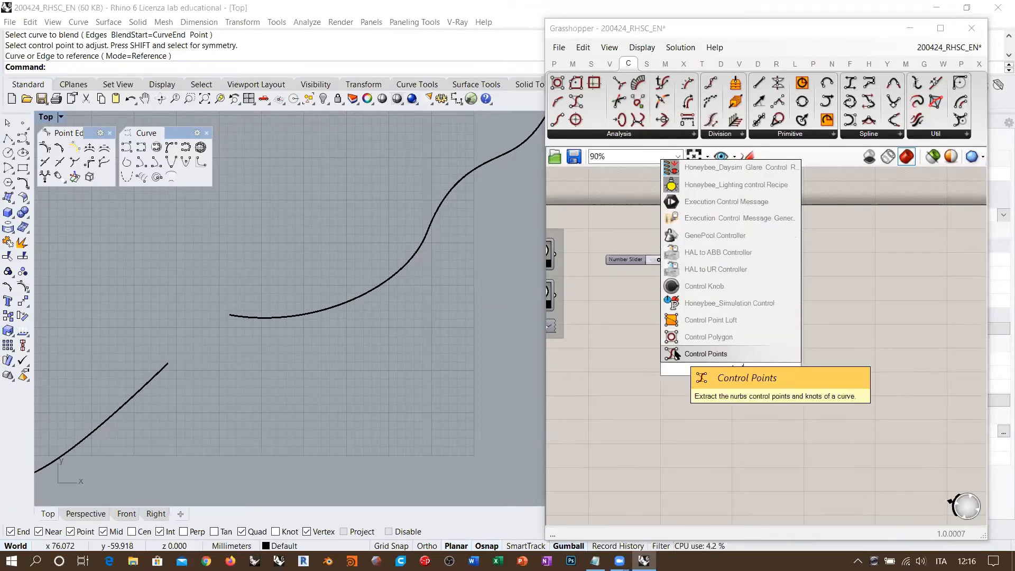
click(677, 353)
drag(689, 343, 728, 343)
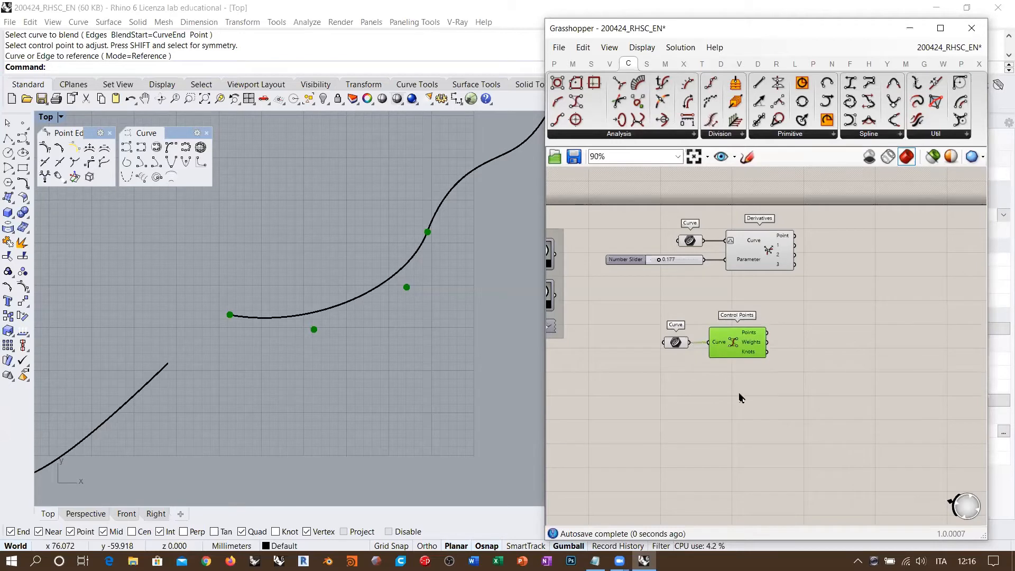
click(737, 395)
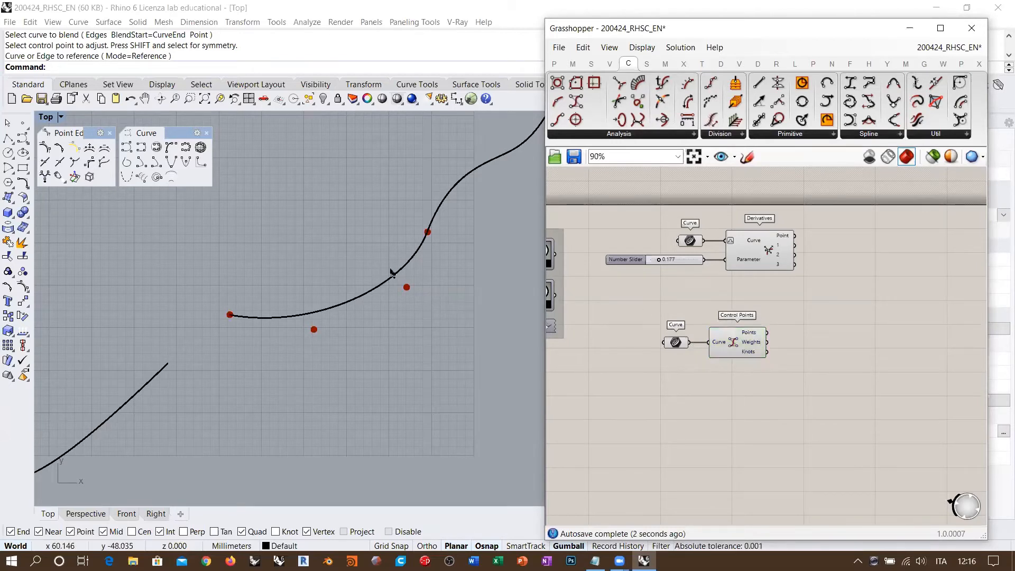
Internalise the short curve in the new Curve parameter and check the stored curve in the viewport.
right_click(678, 346)
click(707, 510)
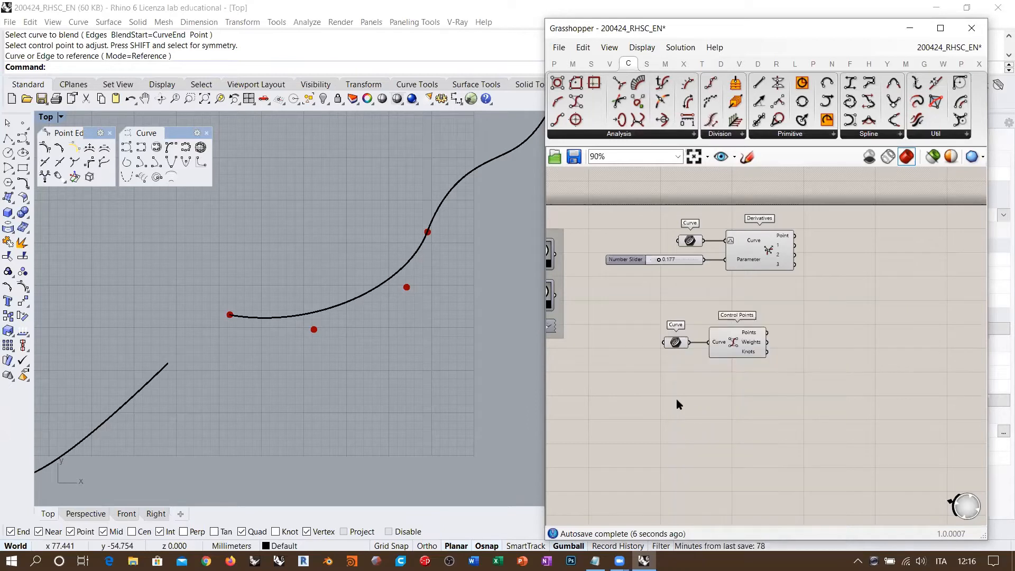
click(352, 299)
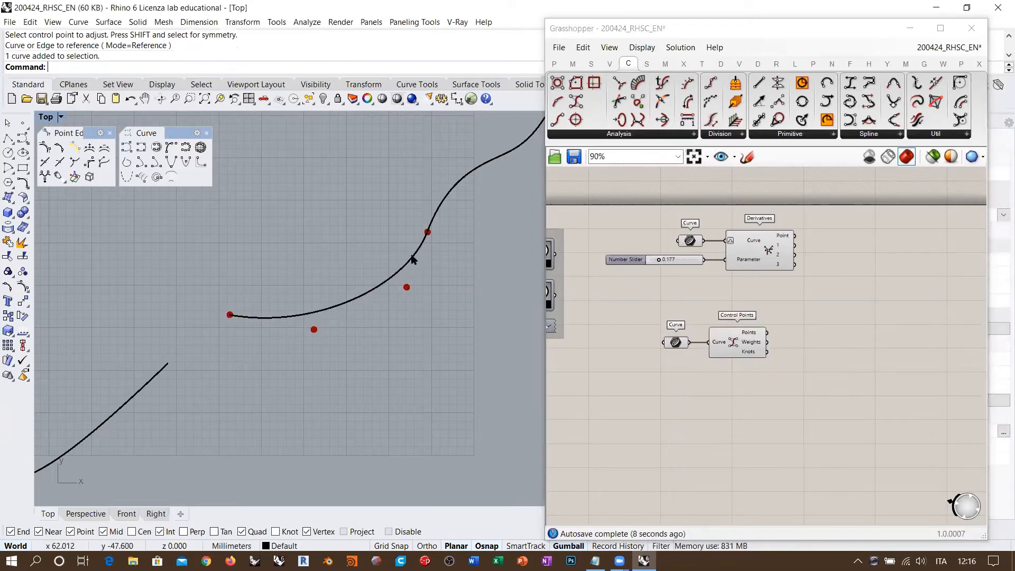
click(659, 390)
click(673, 346)
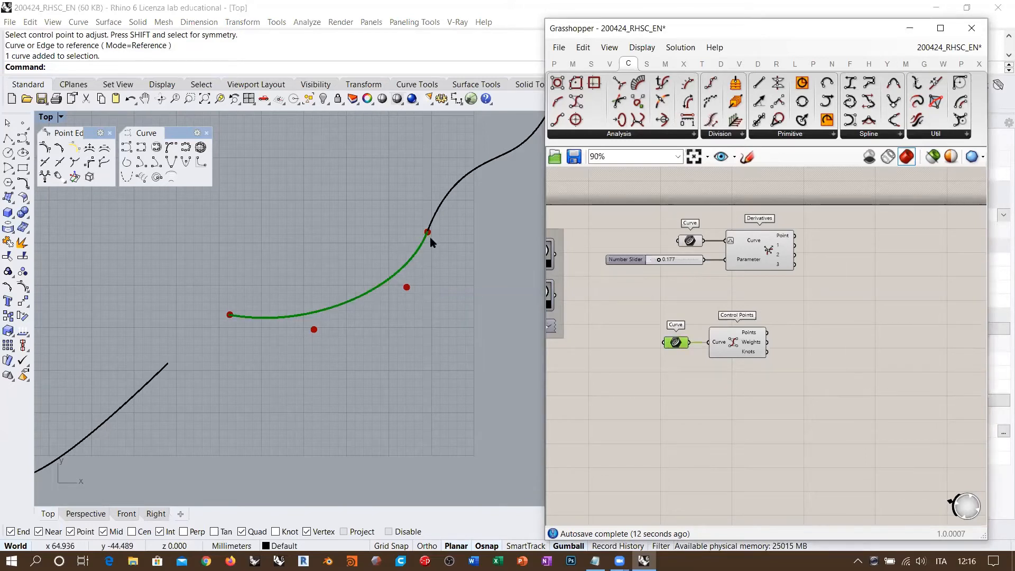
click(432, 356)
click(619, 306)
Start Match Curve, choosing the short curve's free end to change and the wavy curve's upper end as the target.
right_drag(189, 244, 201, 225)
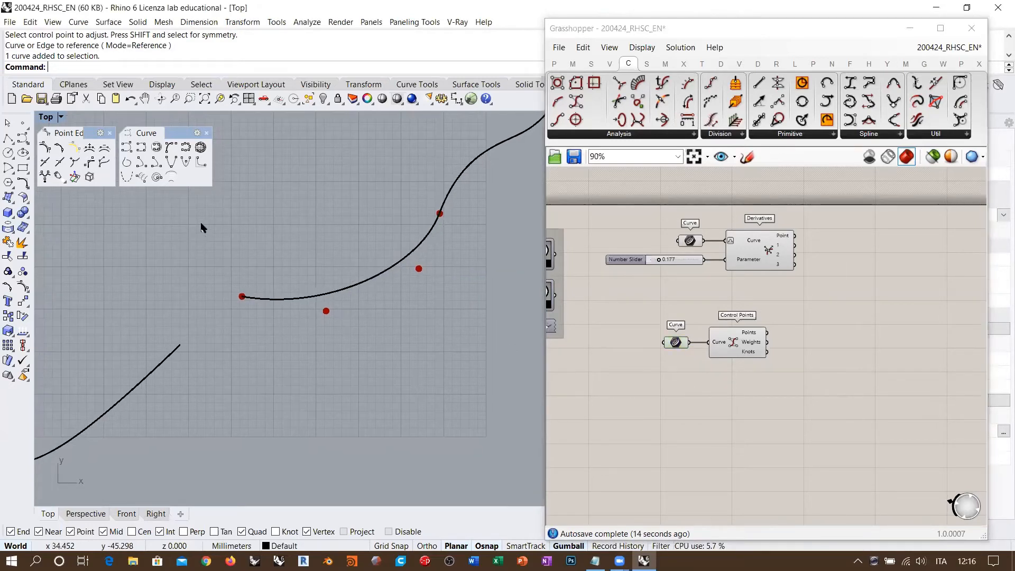
click(26, 186)
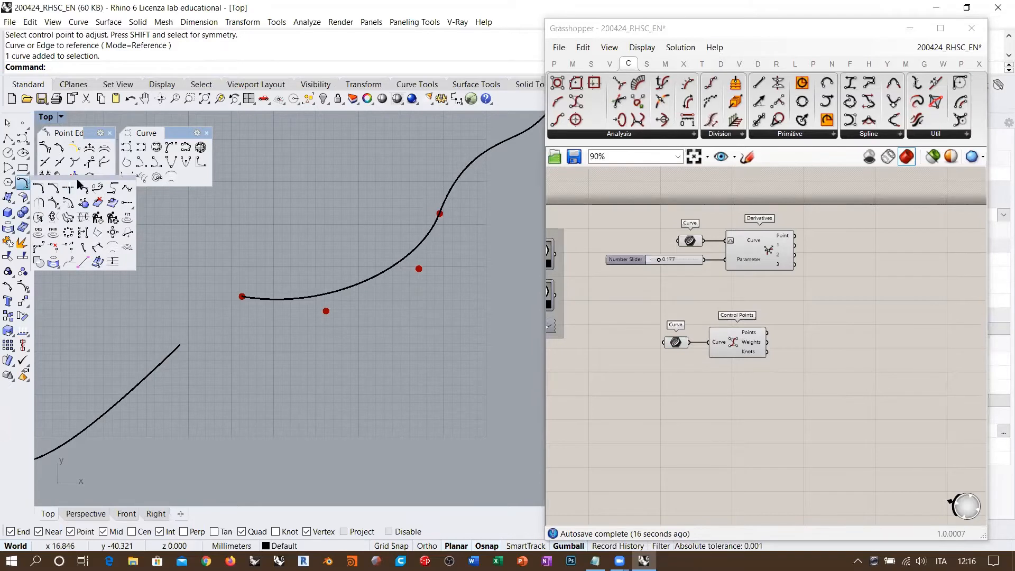
drag(77, 182, 83, 217)
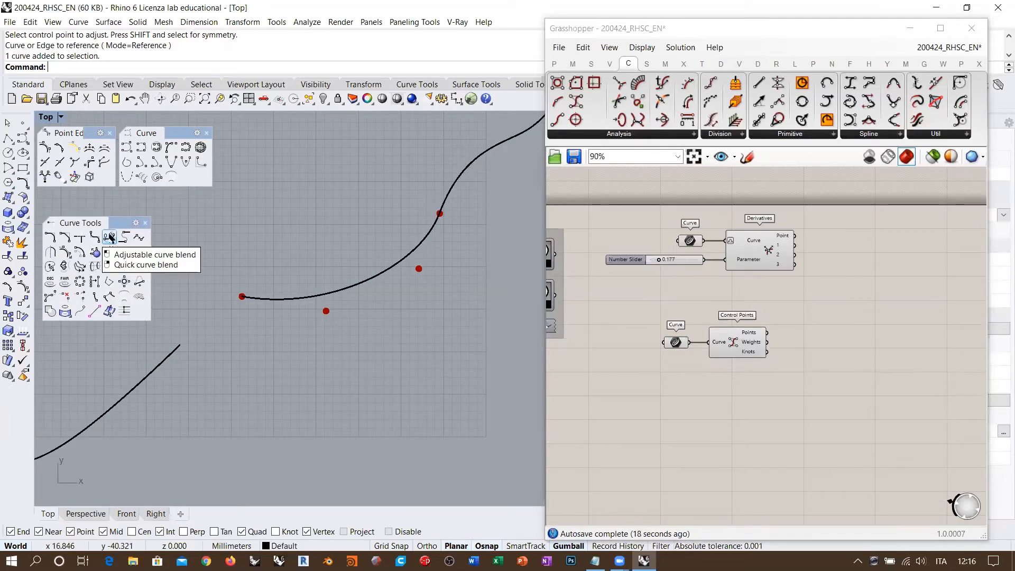
click(139, 238)
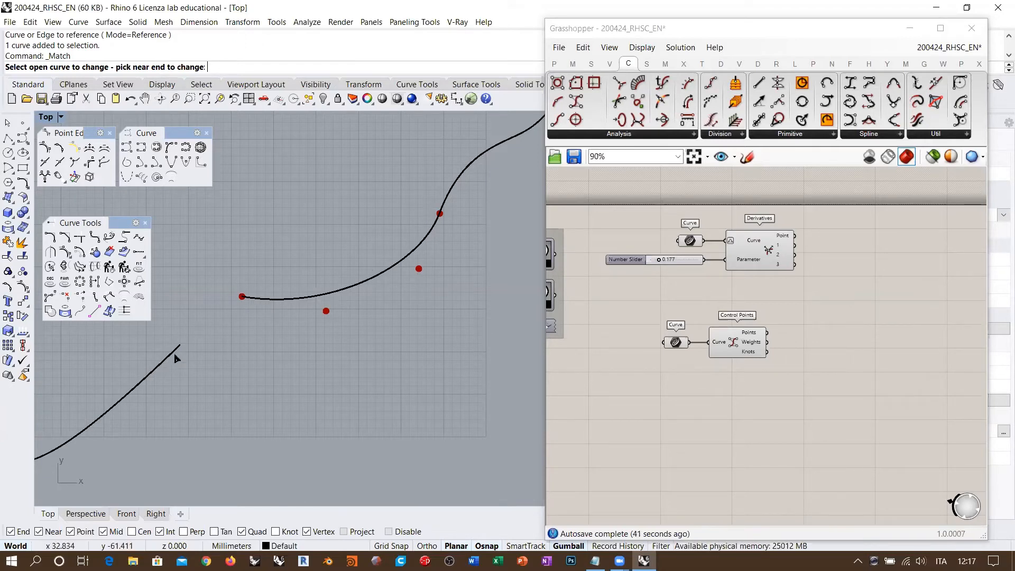
click(271, 300)
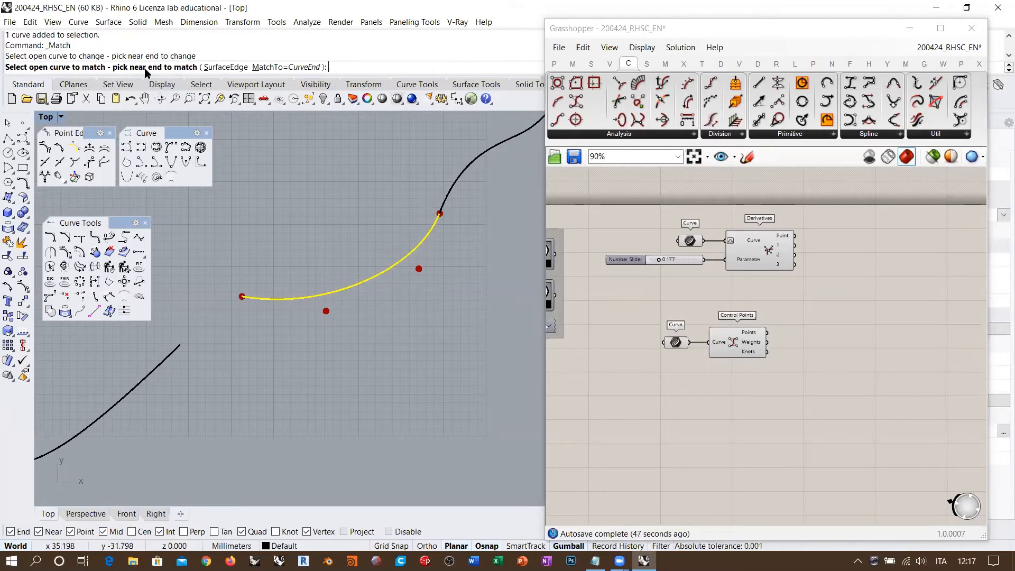
scroll(381, 253, down, 5)
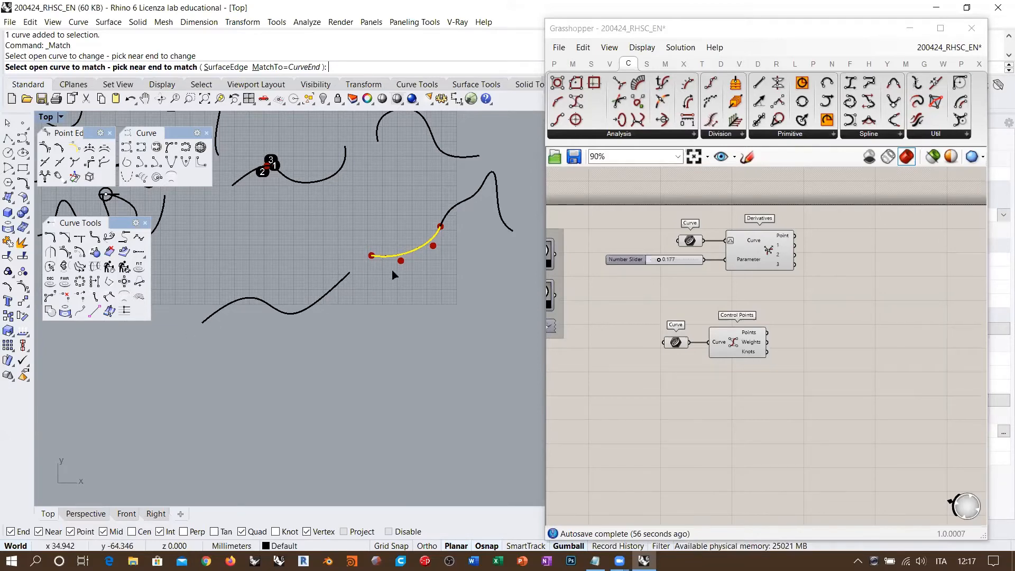
scroll(385, 258, up, 5)
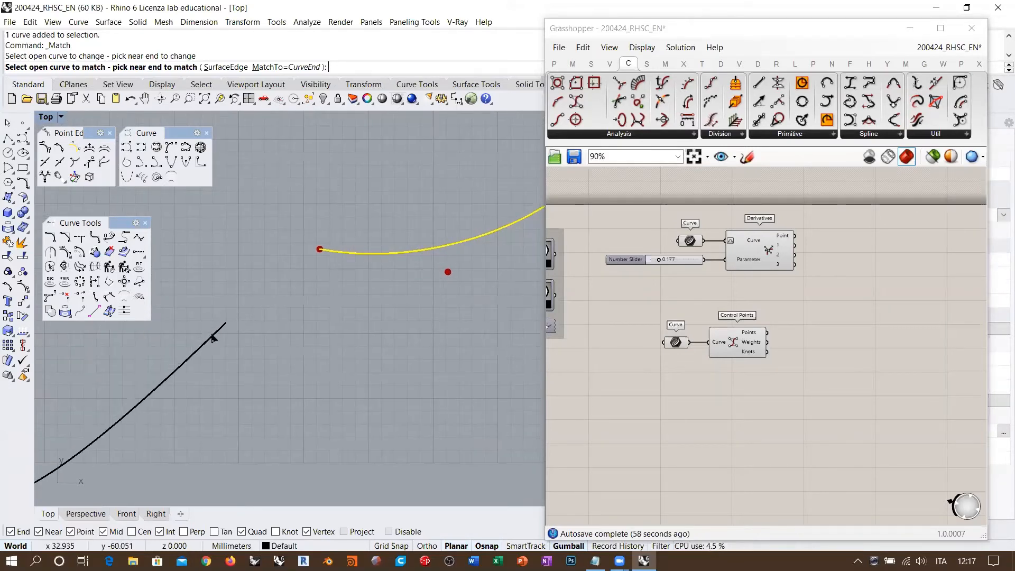
click(221, 335)
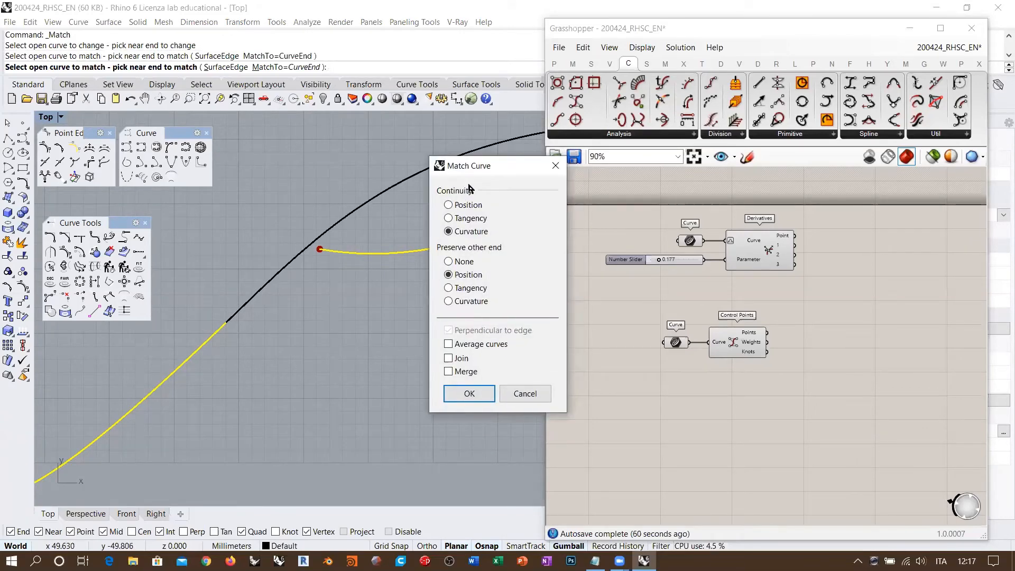
Set the match continuity to Position, with the dialog moved clear of the curves.
scroll(385, 253, down, 4)
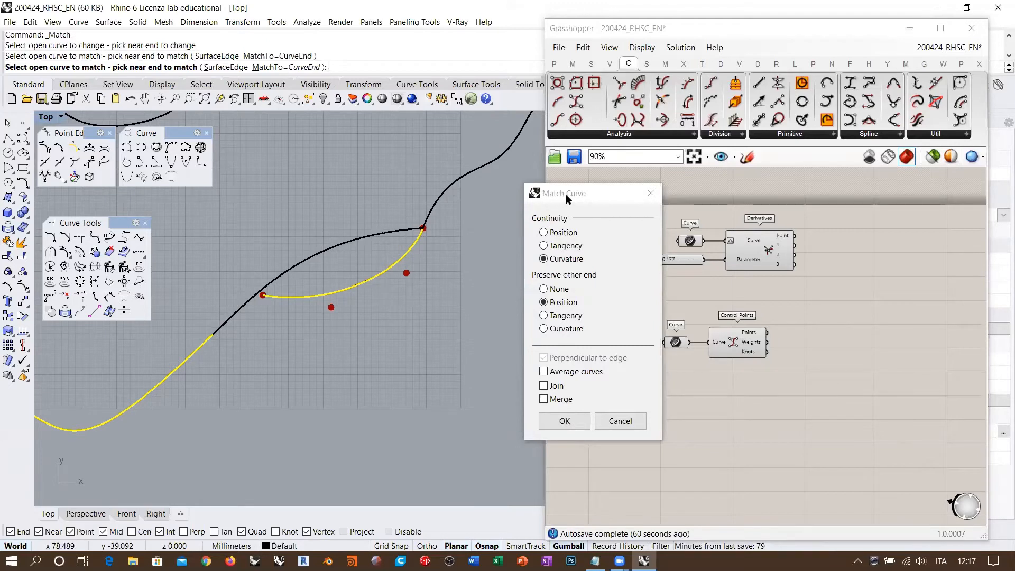
drag(569, 192, 539, 218)
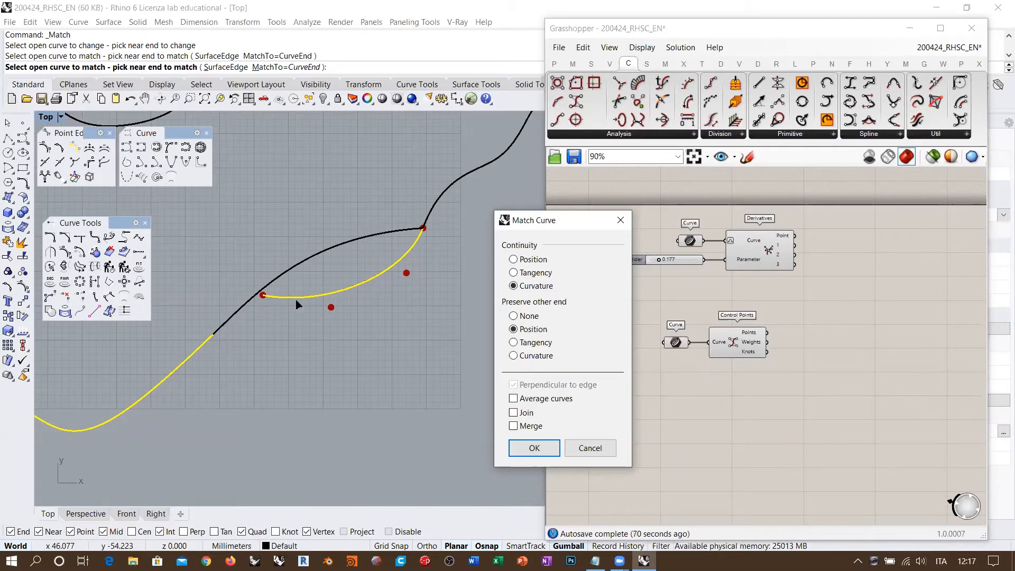
click(513, 260)
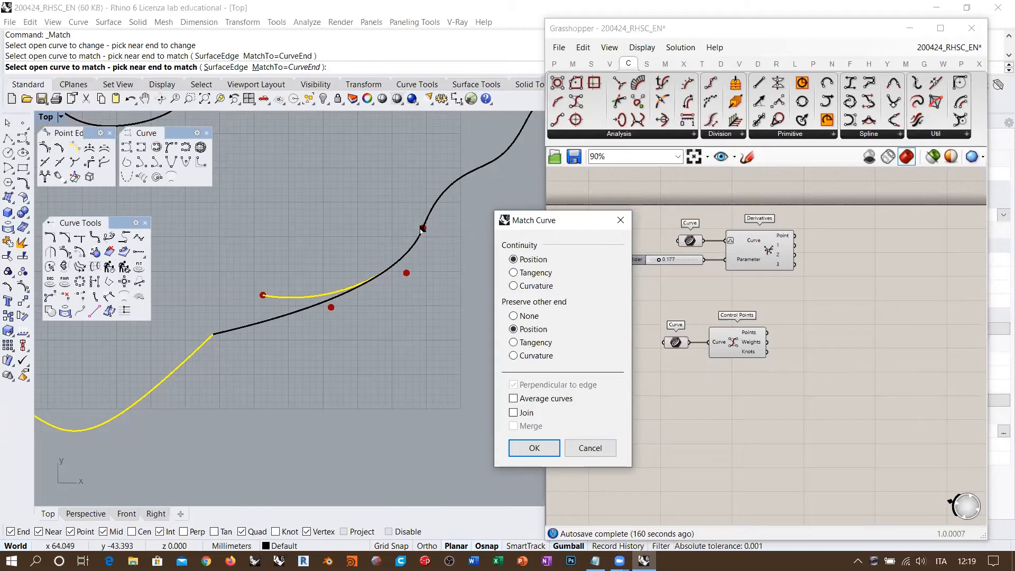
Preview the curve match with the other end preserved at Tangency and the continuity at Tangency, keeping the dialog clear of the curves.
click(513, 343)
drag(532, 221, 521, 232)
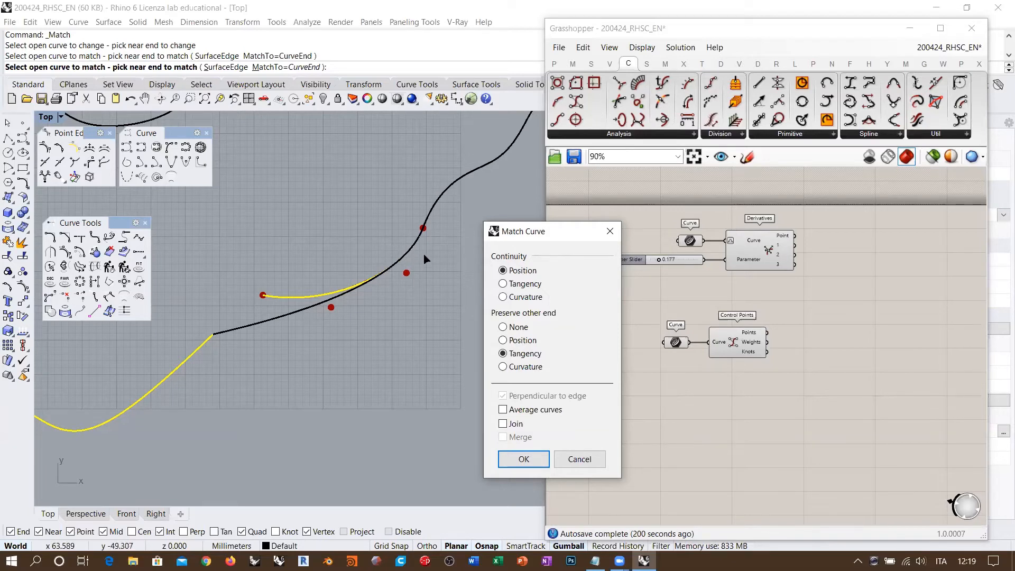
drag(543, 232, 568, 232)
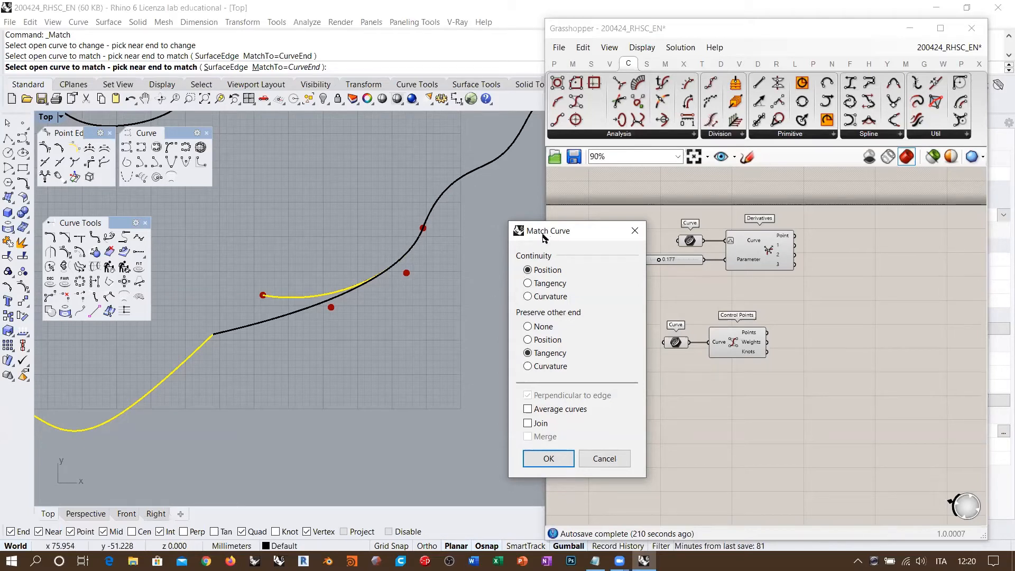
drag(545, 232, 536, 238)
click(518, 288)
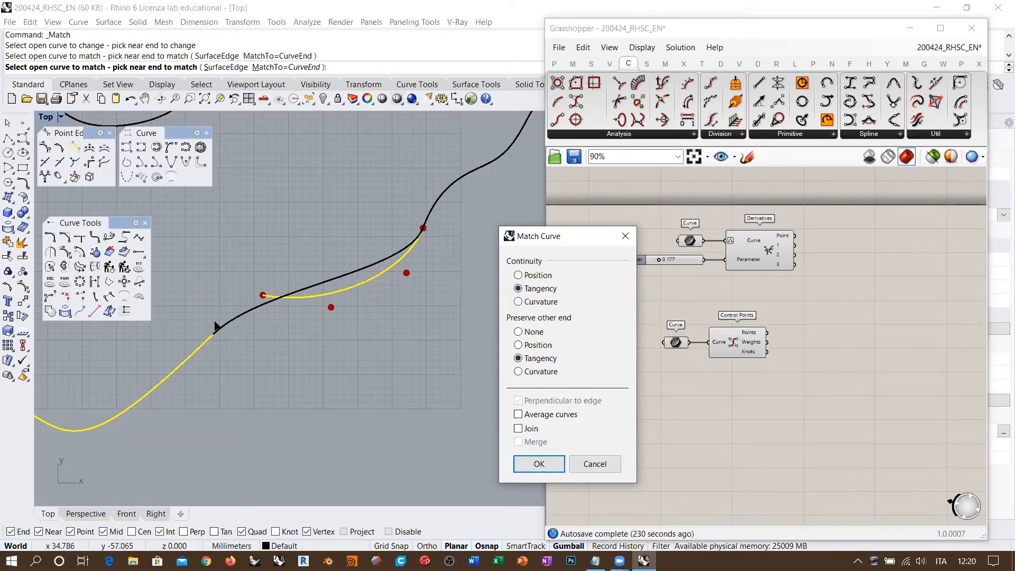
Apply the curve match with Curvature continuity at the joint and Curvature preserved at the other end.
click(518, 302)
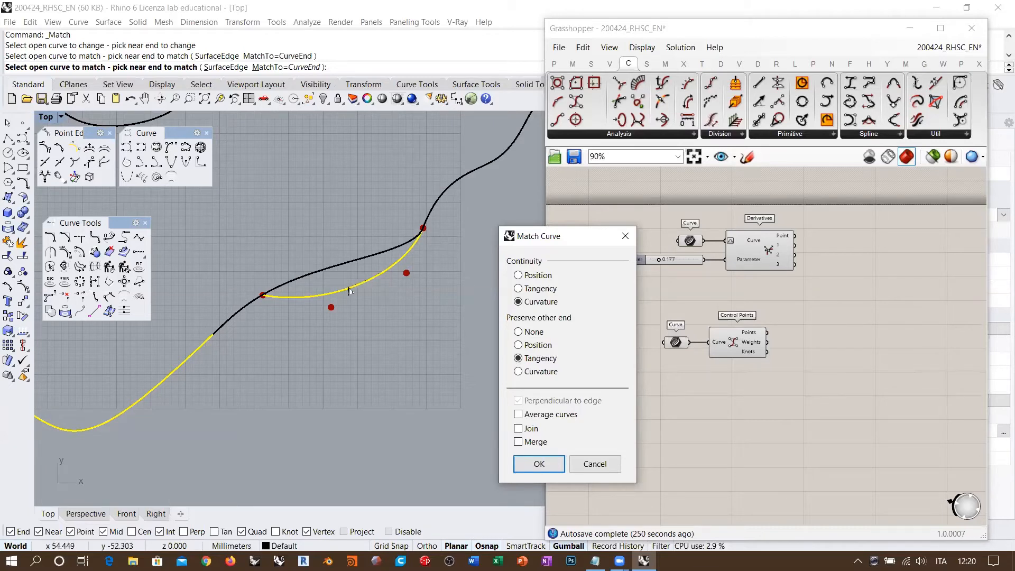
click(518, 346)
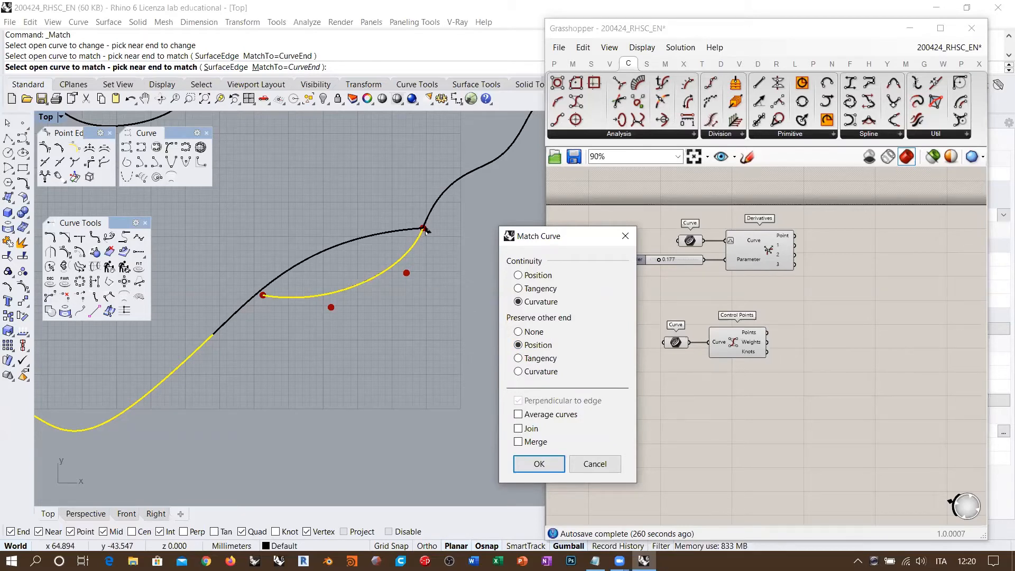
mouse_move(544, 241)
mouse_down()
mouse_move(536, 244)
mouse_move(547, 236)
mouse_up()
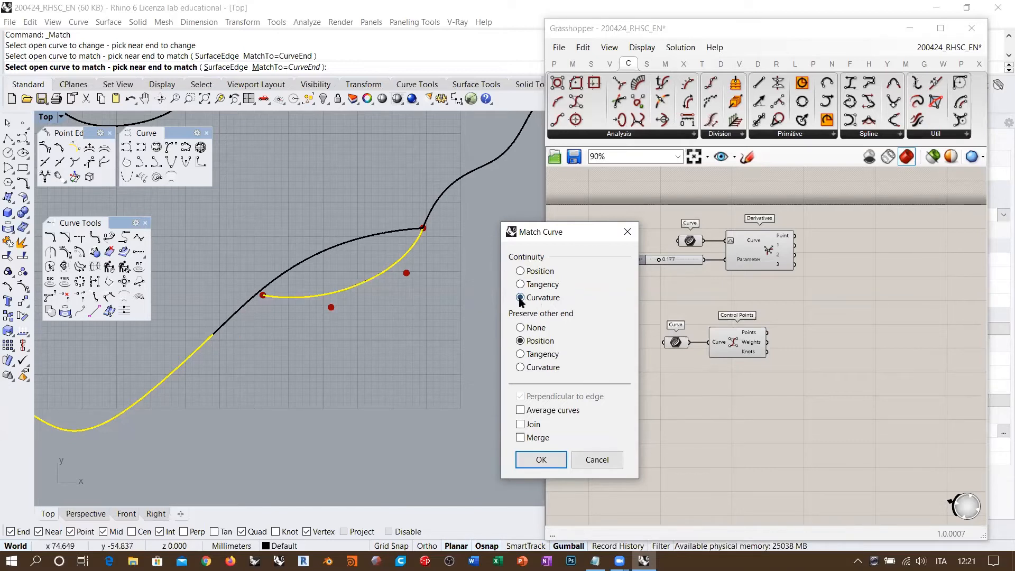
click(521, 369)
click(539, 459)
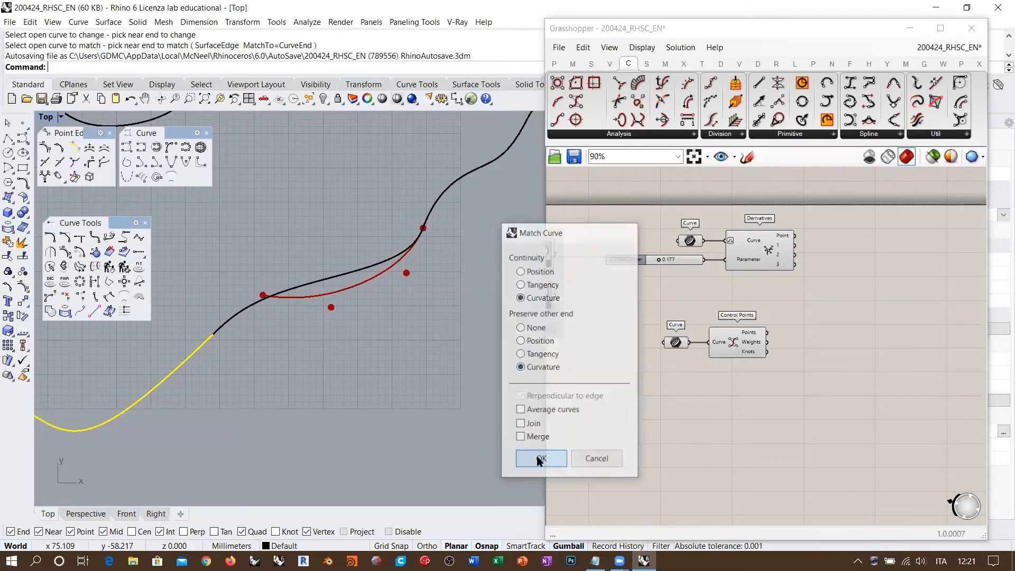
Examine the matched curve's control points, highlighting the three nearest its lower end and the three nearest its upper end.
click(323, 280)
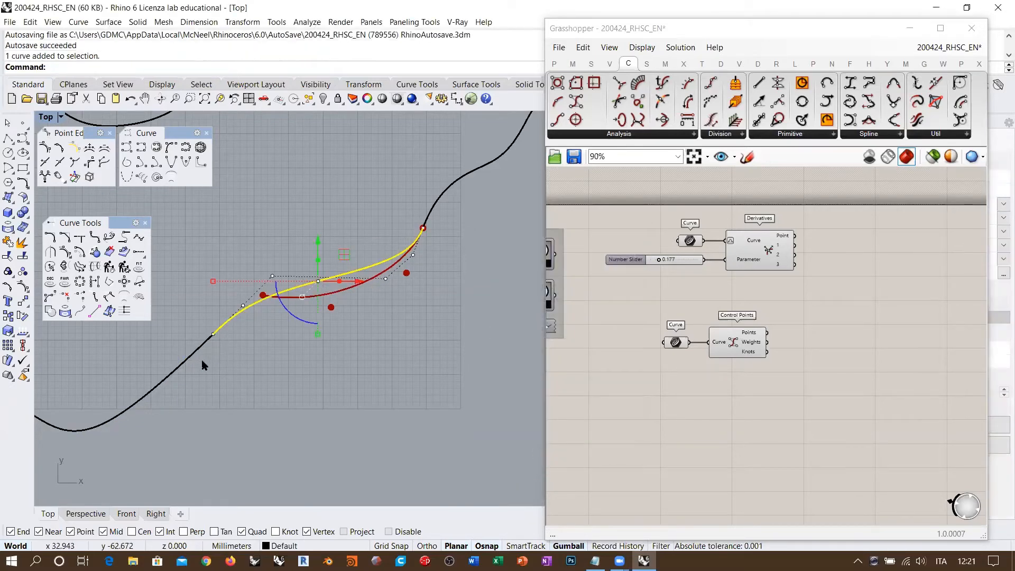
drag(204, 365, 289, 252)
drag(367, 304, 433, 220)
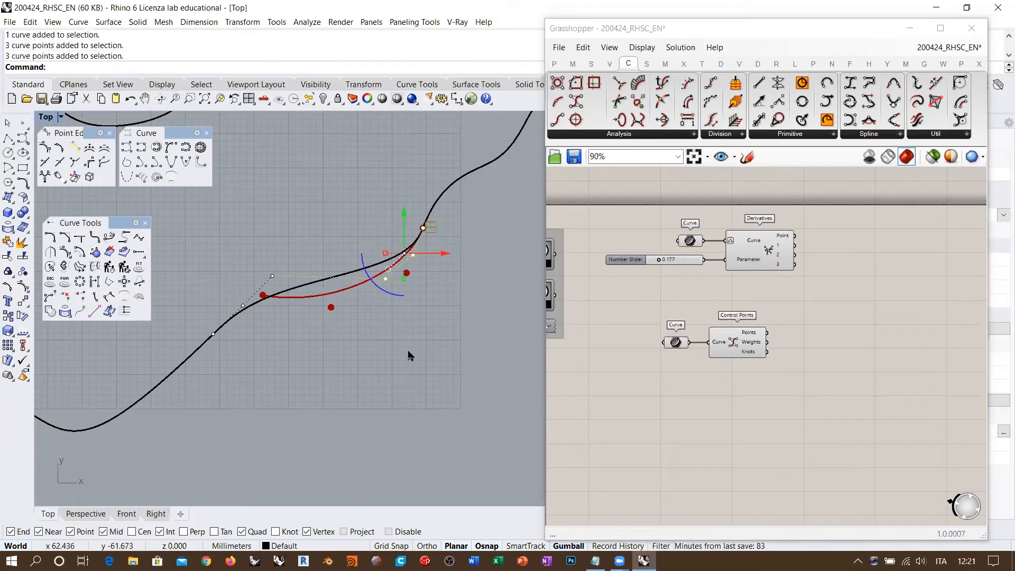
click(410, 355)
drag(199, 370, 429, 233)
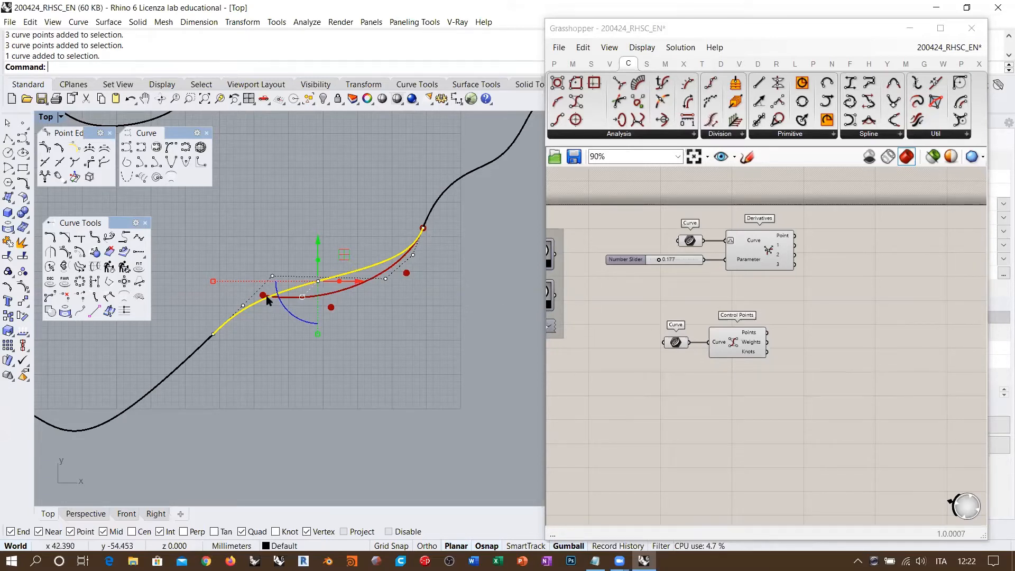
click(440, 345)
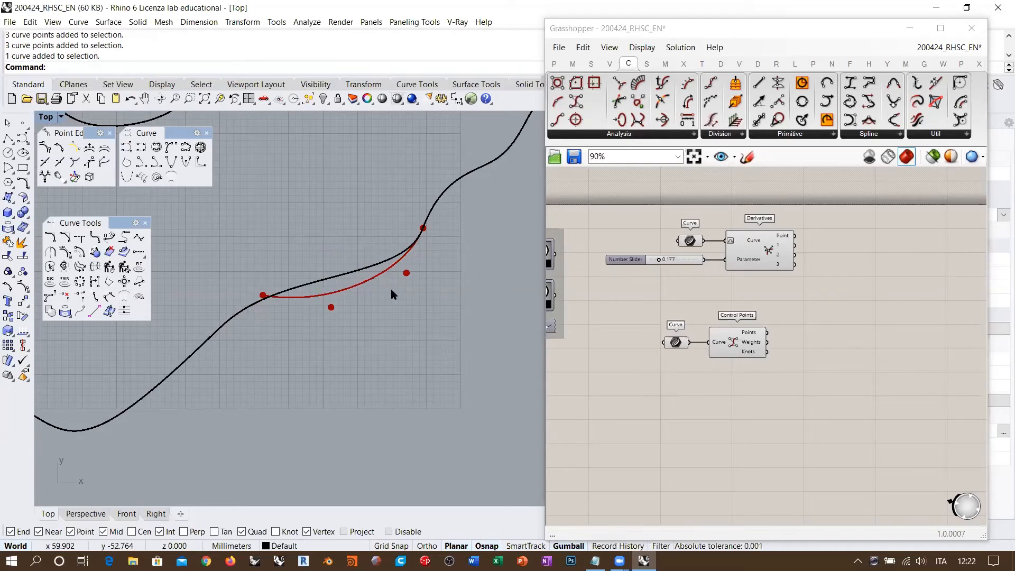
Move the lower Curve parameter and its Control Points component closer beneath the Derivatives component.
drag(770, 387, 654, 326)
drag(728, 338, 761, 322)
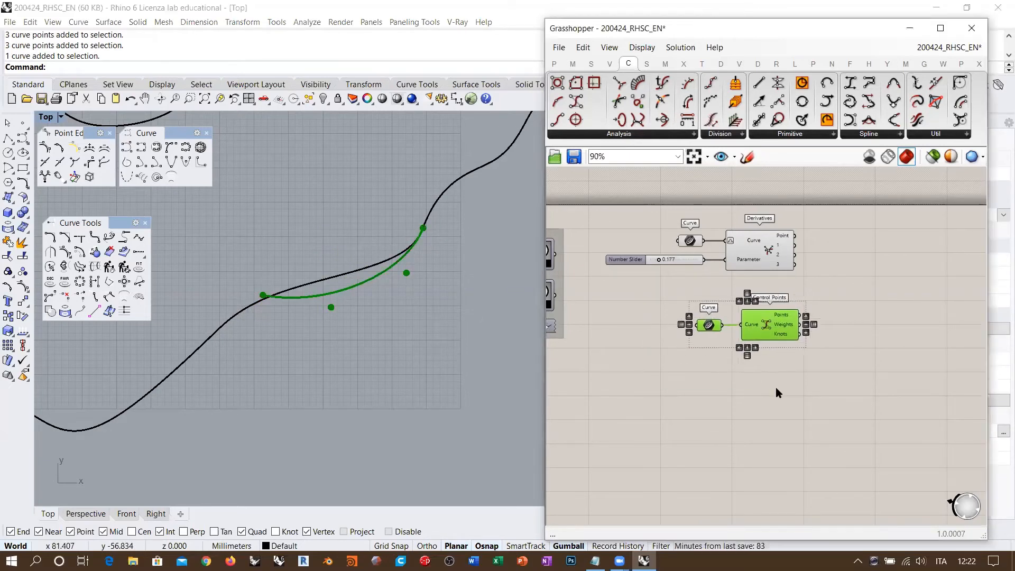
click(775, 392)
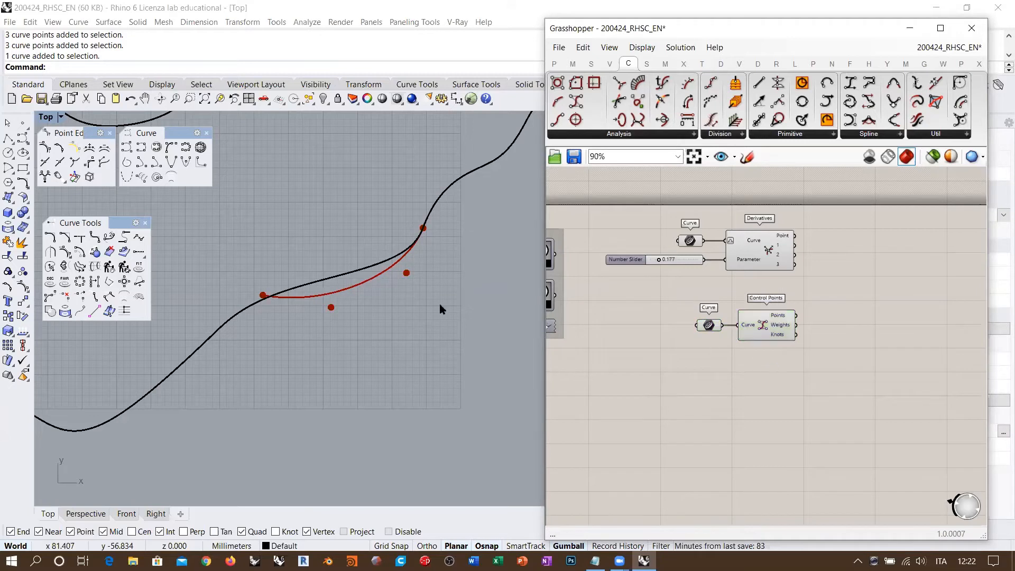
Compare the matched curve's control points with the original red points and with those of the adjoining wavy curves.
click(359, 272)
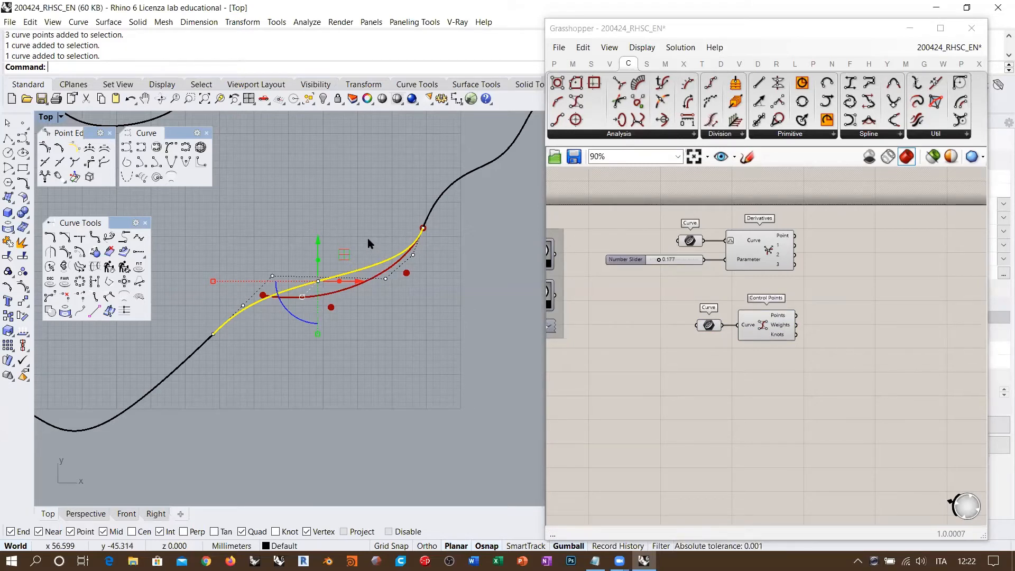
key(Escape)
scroll(352, 282, down, 5)
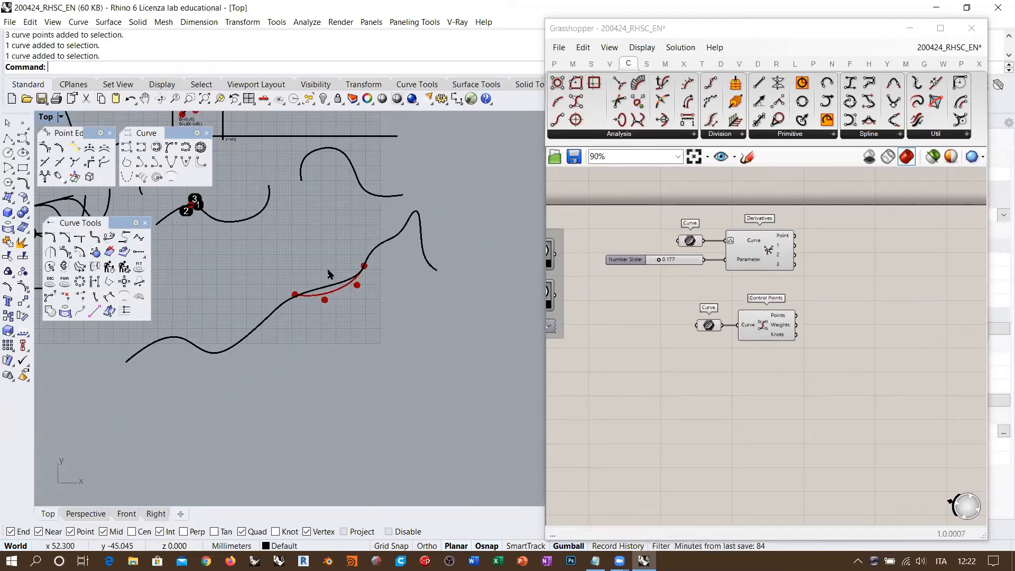
scroll(328, 274, up, 5)
click(357, 289)
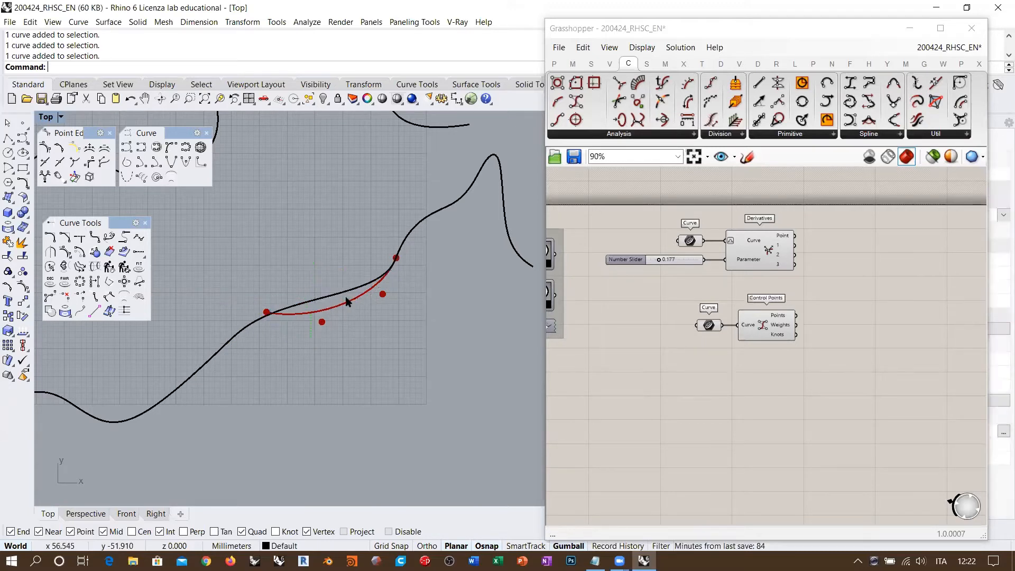
click(328, 311)
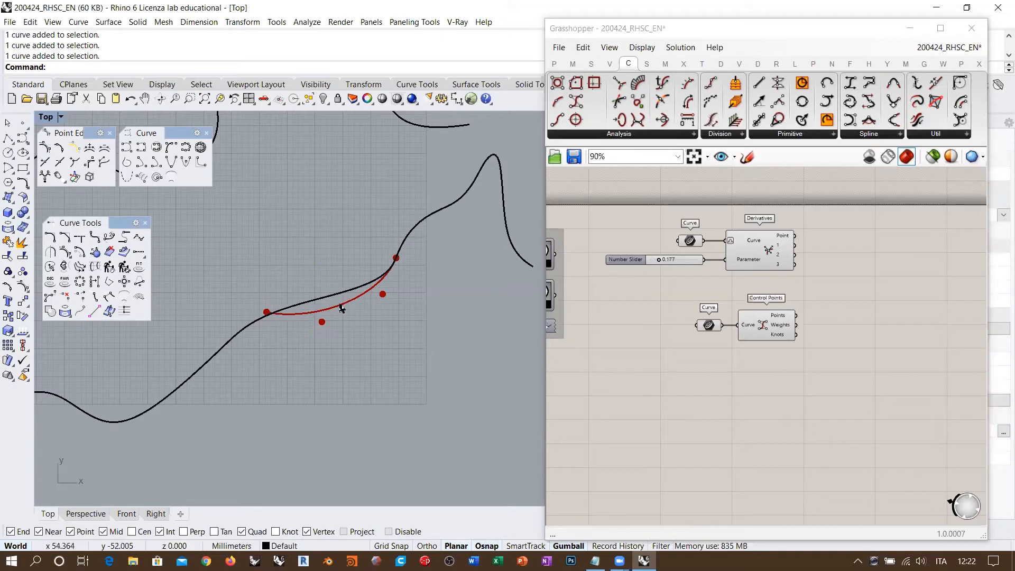
click(197, 369)
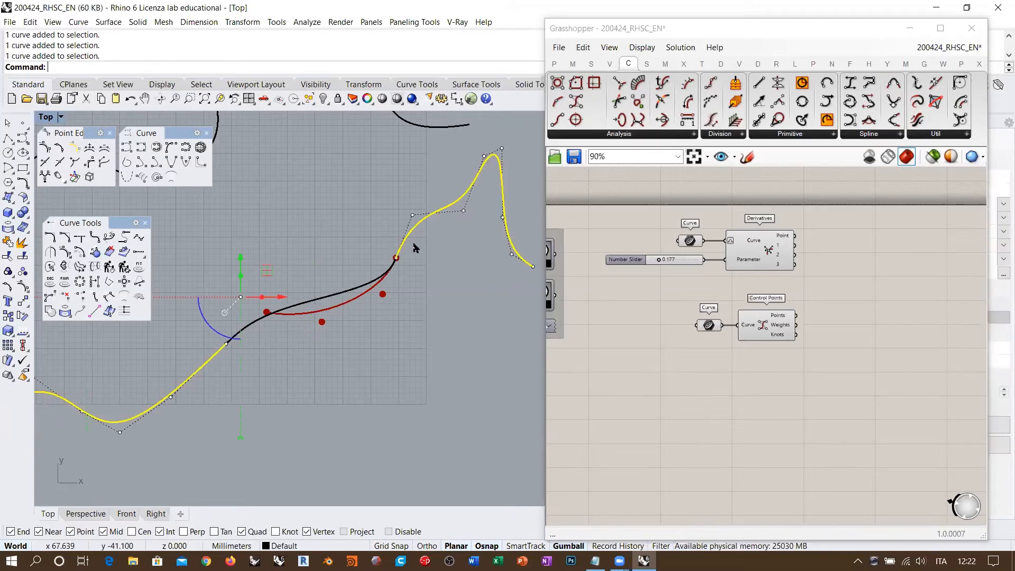
click(341, 295)
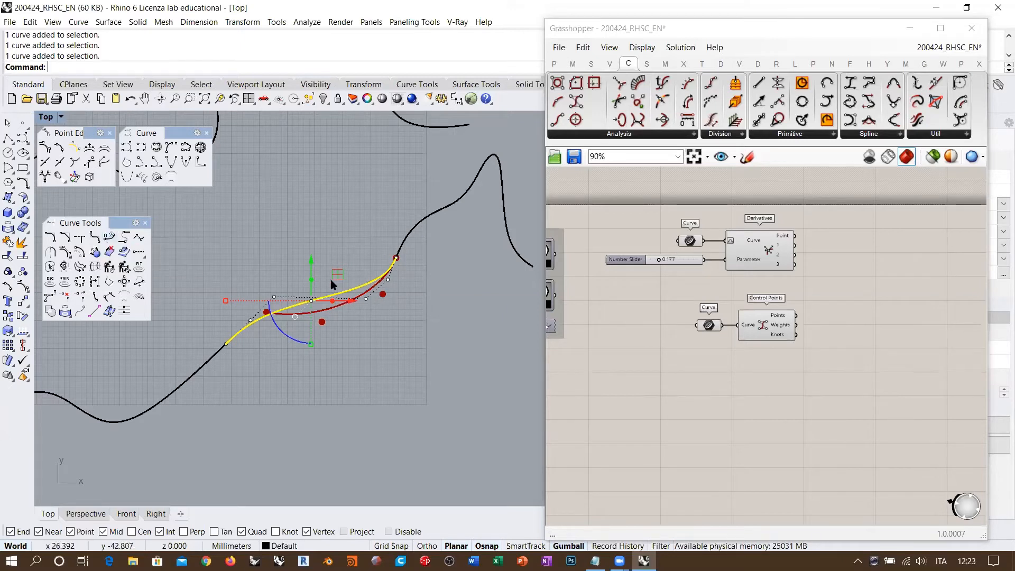
key(Escape)
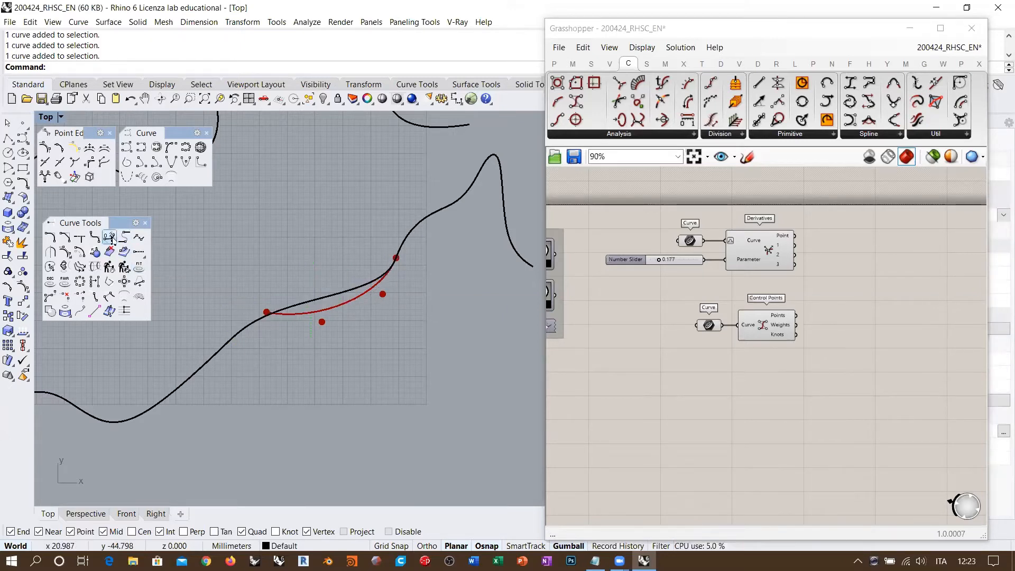
Create an adjustable blend between the lower and upper wavy curves, lengthening the handles at both ends to exaggerate its bends.
click(124, 253)
click(196, 373)
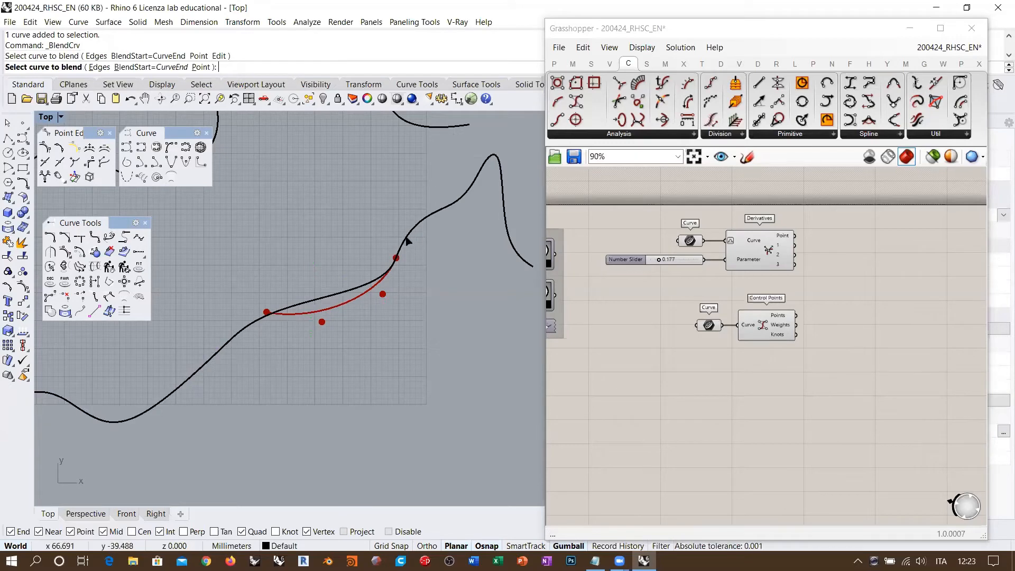
click(406, 241)
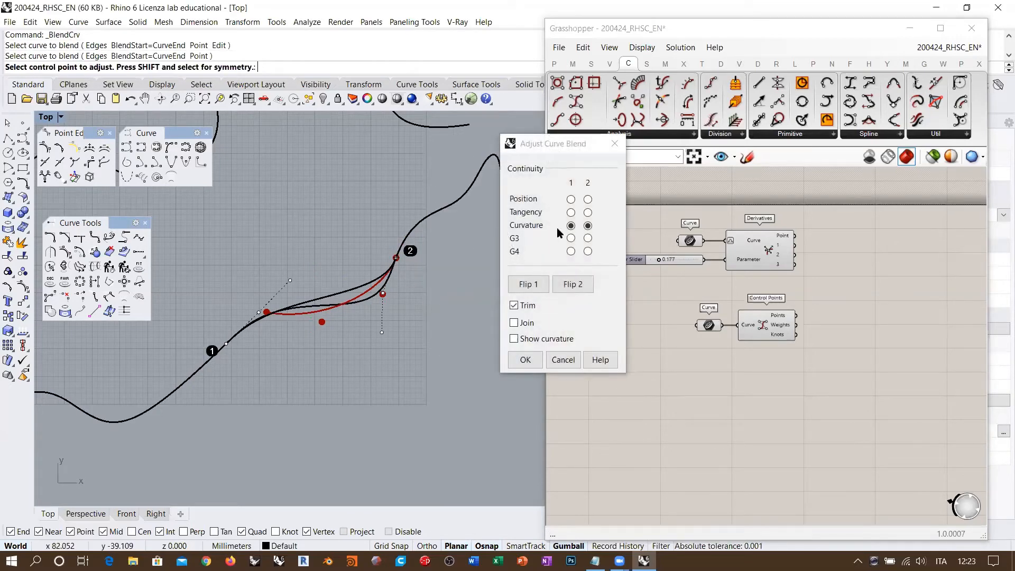
click(258, 313)
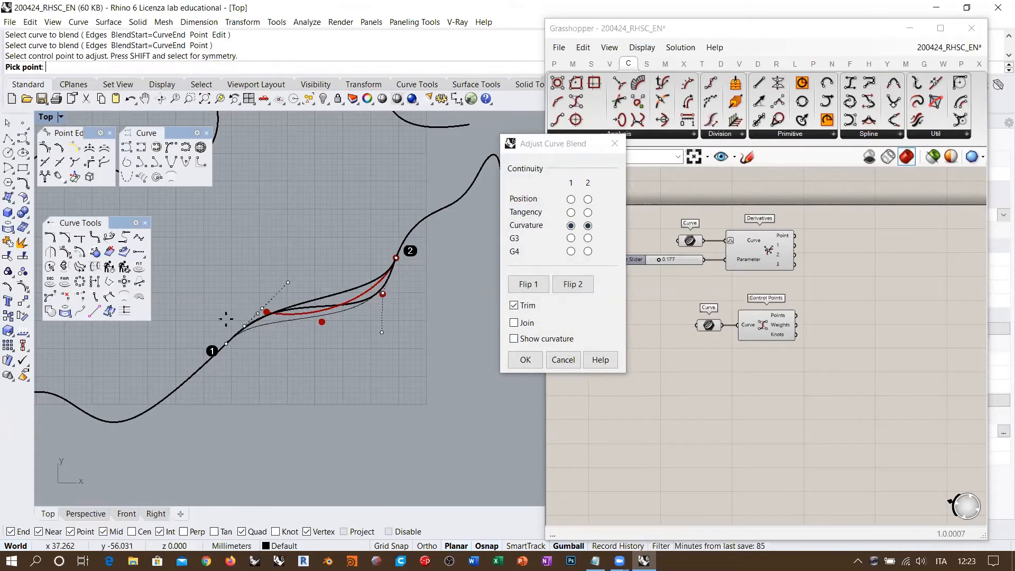
click(252, 293)
click(383, 293)
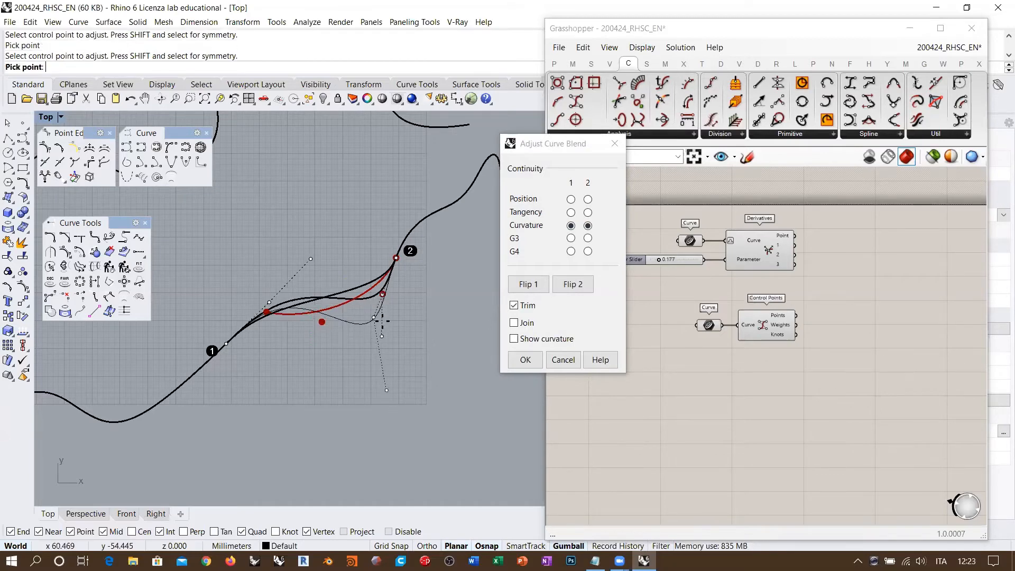
click(373, 317)
click(525, 359)
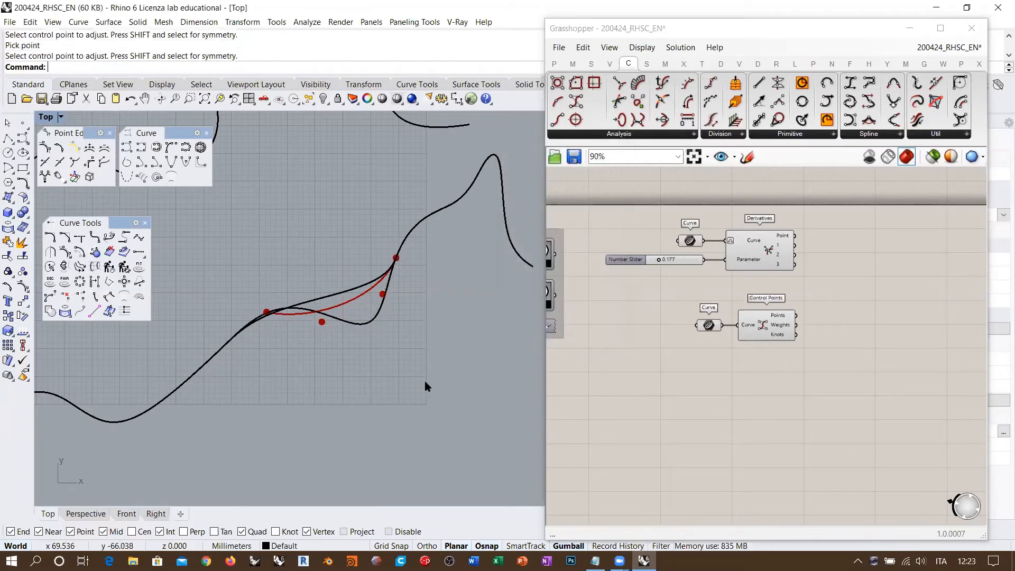
Compare the new blend curve with the matched curve across the gap between the wavy curves.
click(370, 324)
click(376, 316)
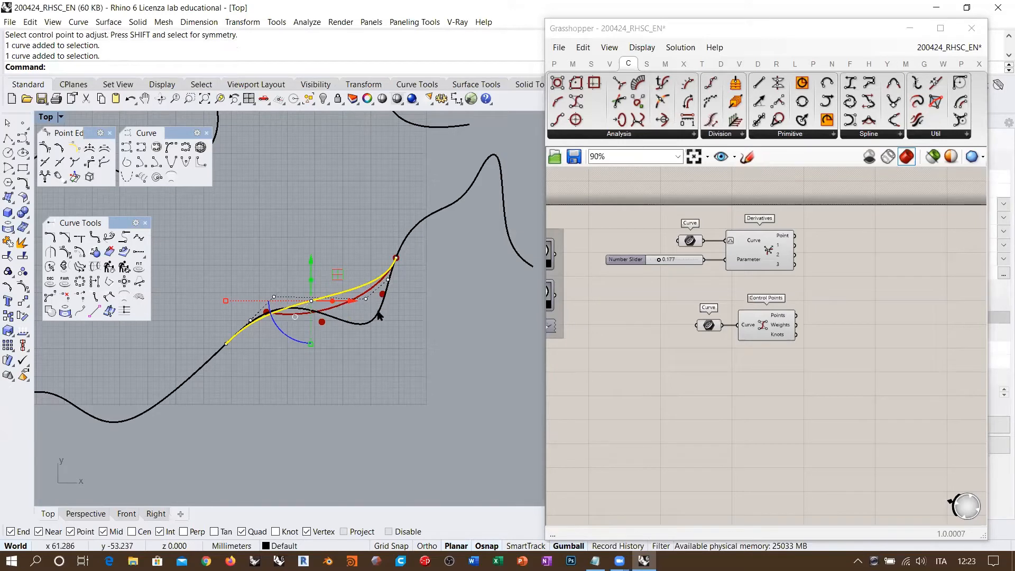
click(378, 316)
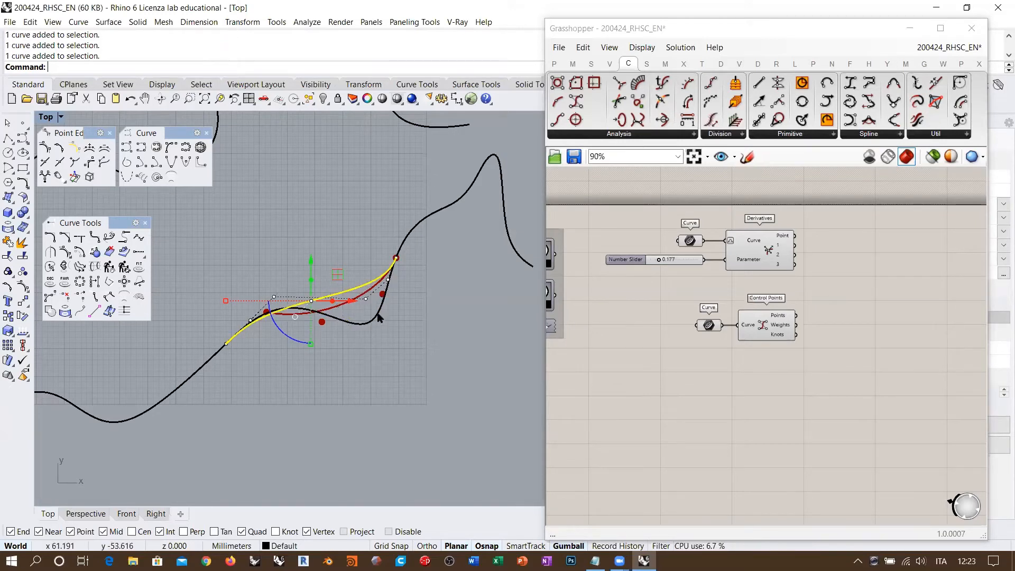
click(434, 356)
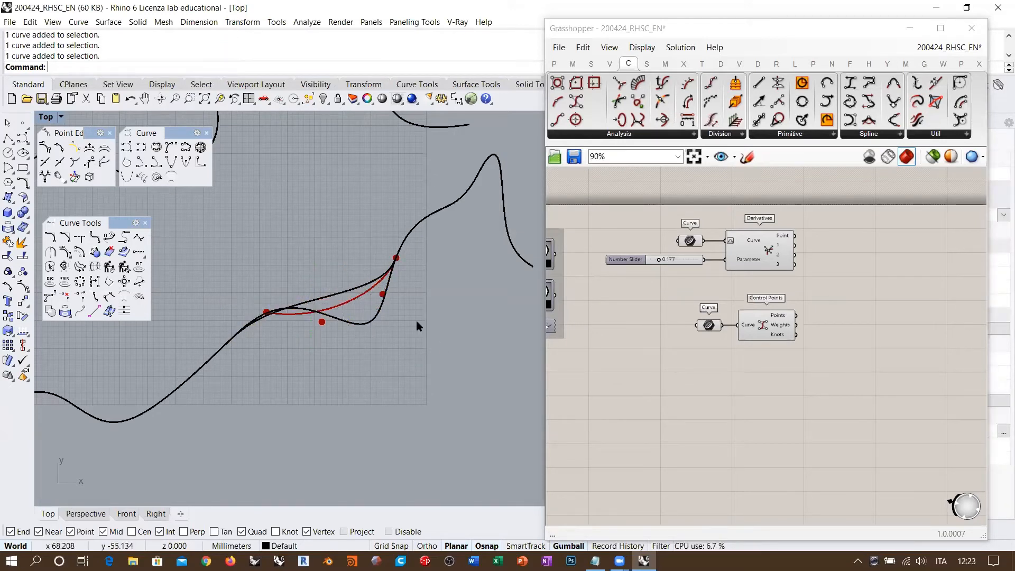
scroll(363, 331, down, 4)
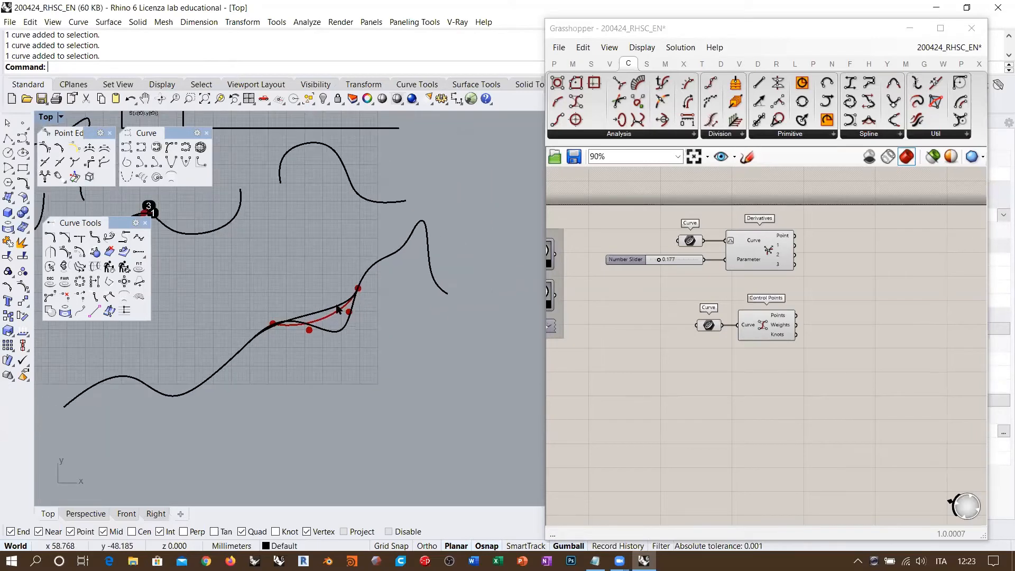
right_drag(376, 294, 422, 293)
scroll(411, 295, up, 2)
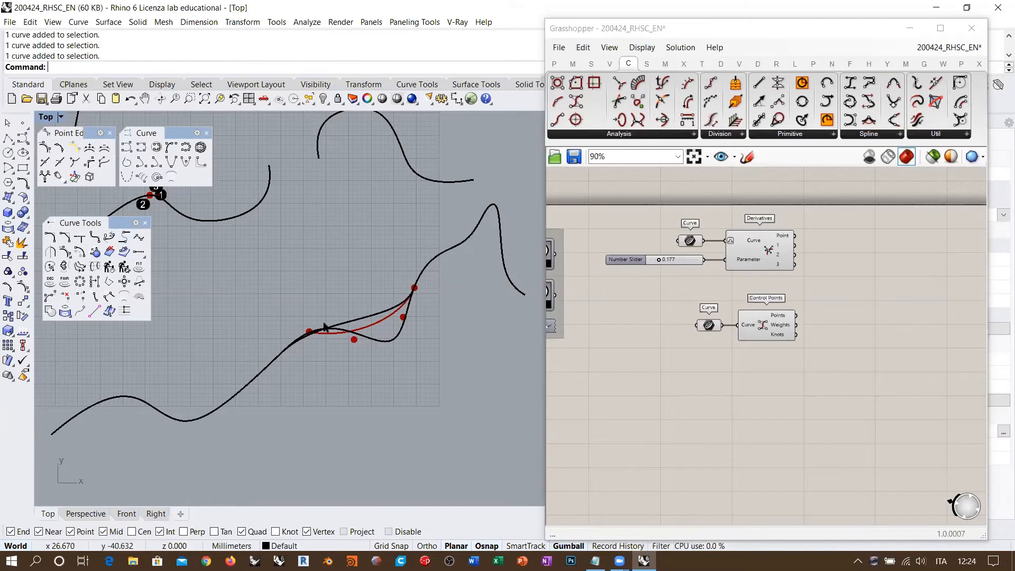
Examine the blend curve's control points on their own and together with those of the two adjoining wavy curves.
click(395, 343)
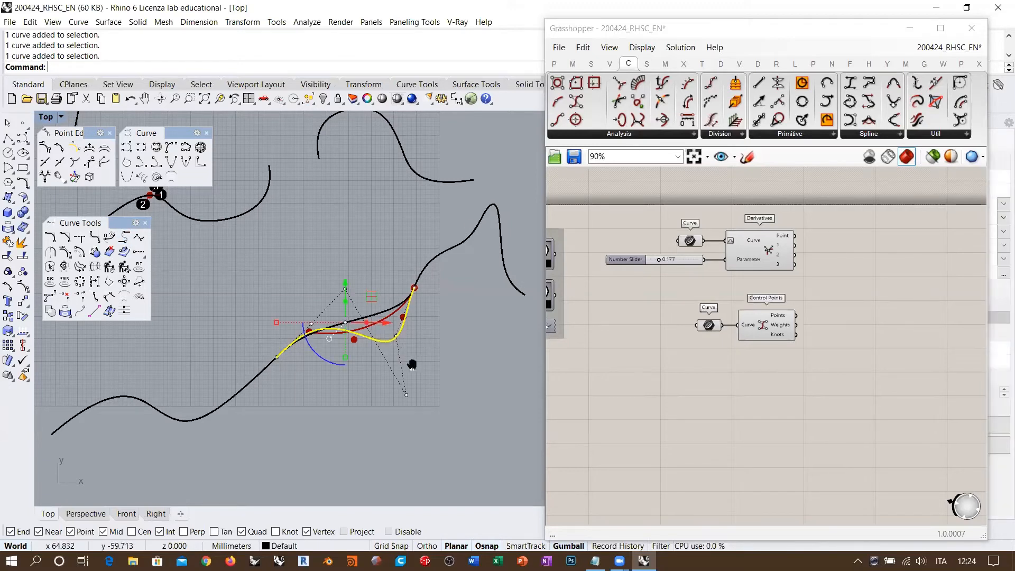
right_drag(413, 363, 389, 357)
shift+click(247, 357)
shift+click(403, 265)
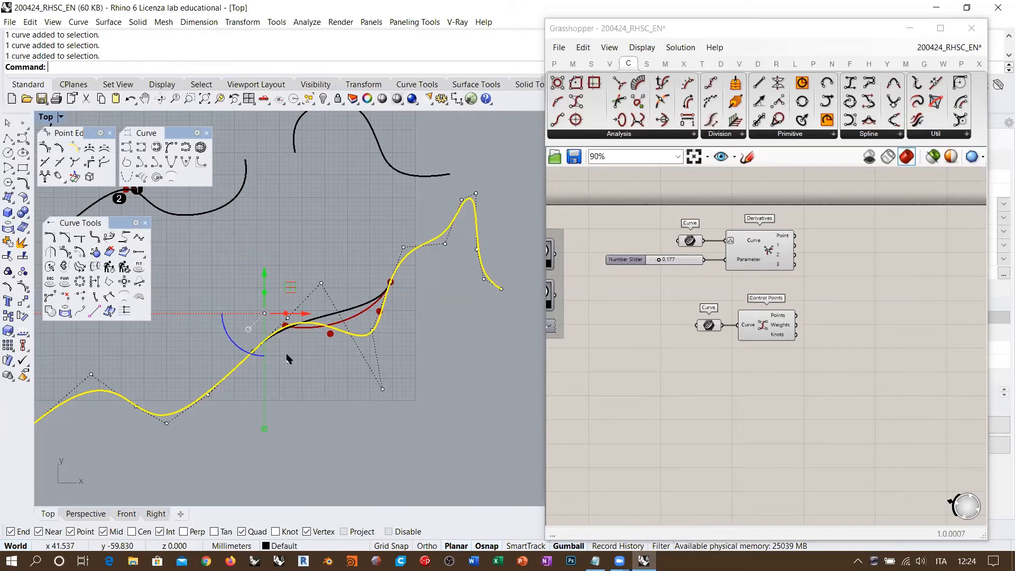
click(328, 346)
click(344, 333)
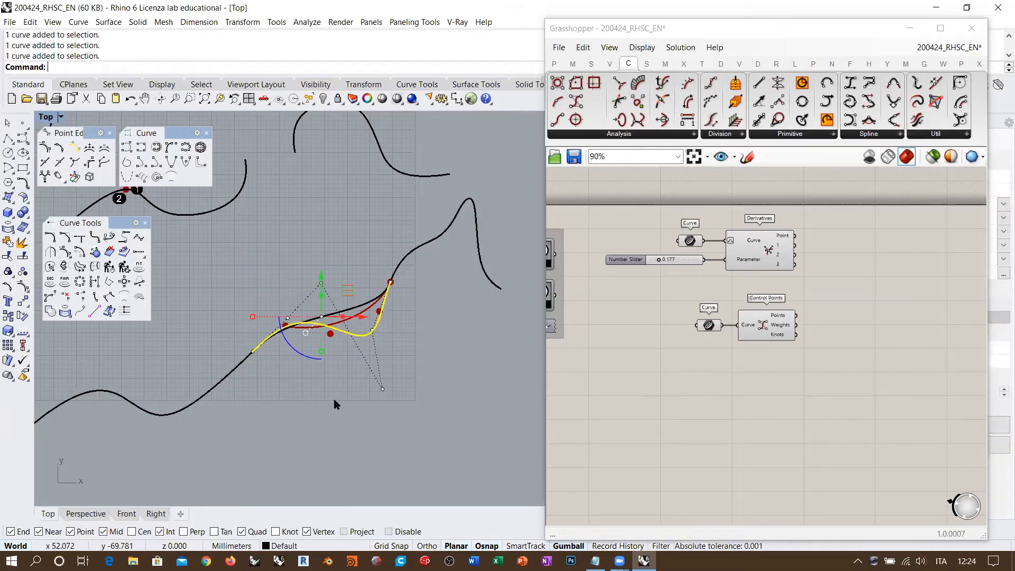
scroll(360, 306, up, 4)
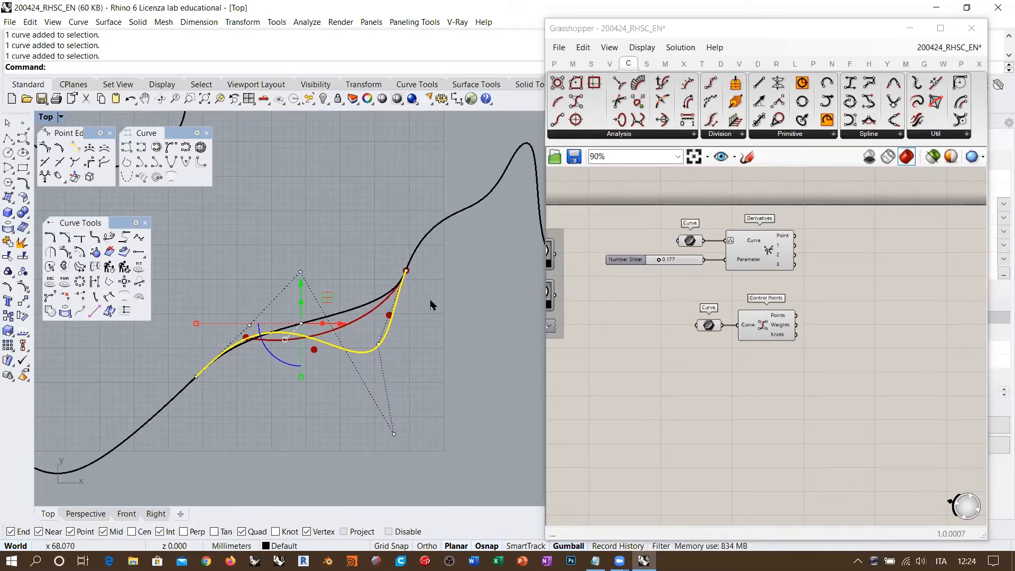
right_drag(694, 389, 709, 328)
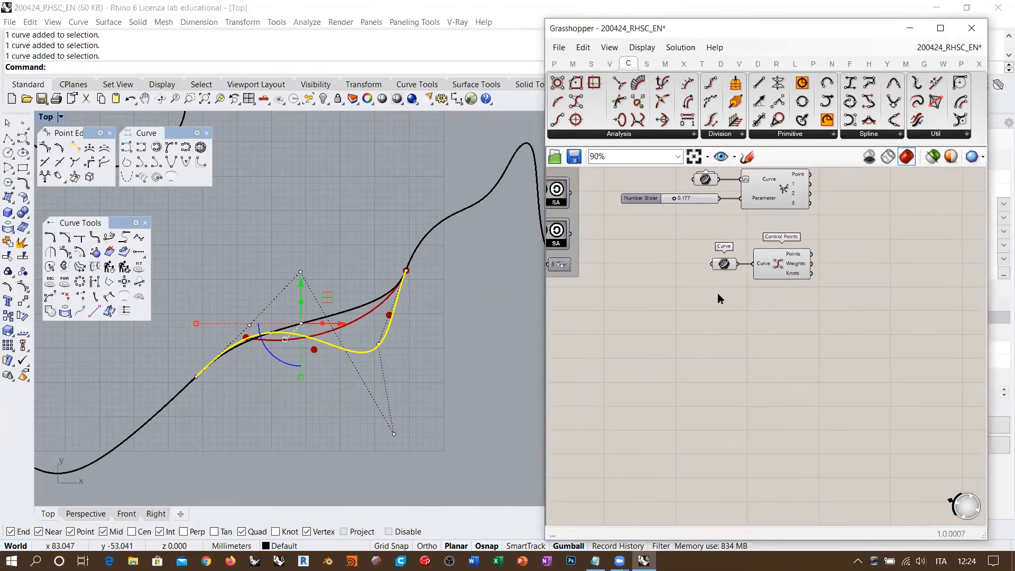
Add a Curvature analysis component to the Grasshopper canvas below the Control Points component.
click(625, 134)
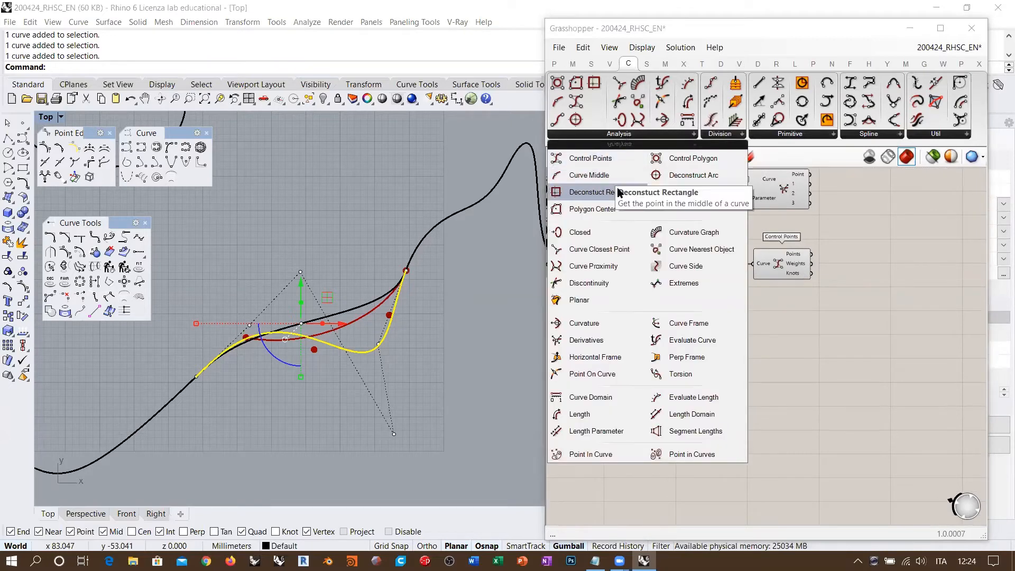
drag(600, 324, 732, 351)
scroll(732, 351, up, 3)
scroll(815, 348, down, 3)
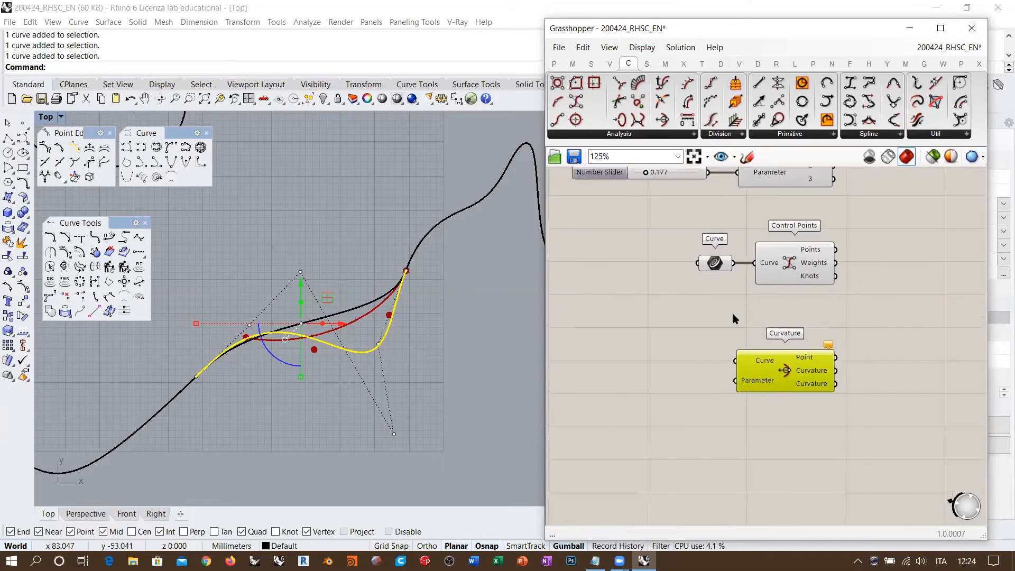
Add a Curve parameter, wire it to the Curvature component's curve input and reference the selected blend curve in it.
double_click(661, 365)
text(crv)
click(613, 334)
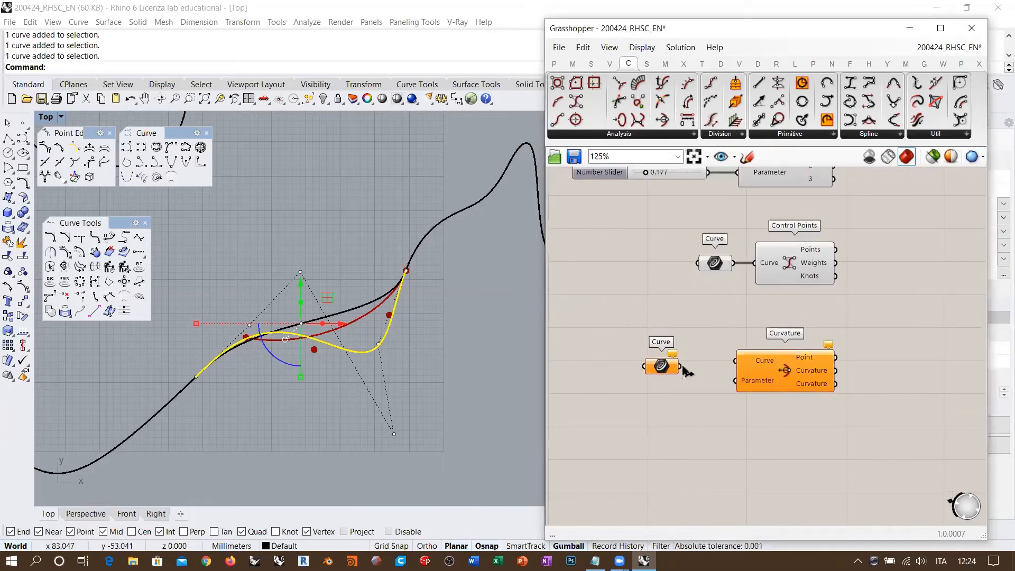
drag(681, 365, 735, 361)
right_click(681, 364)
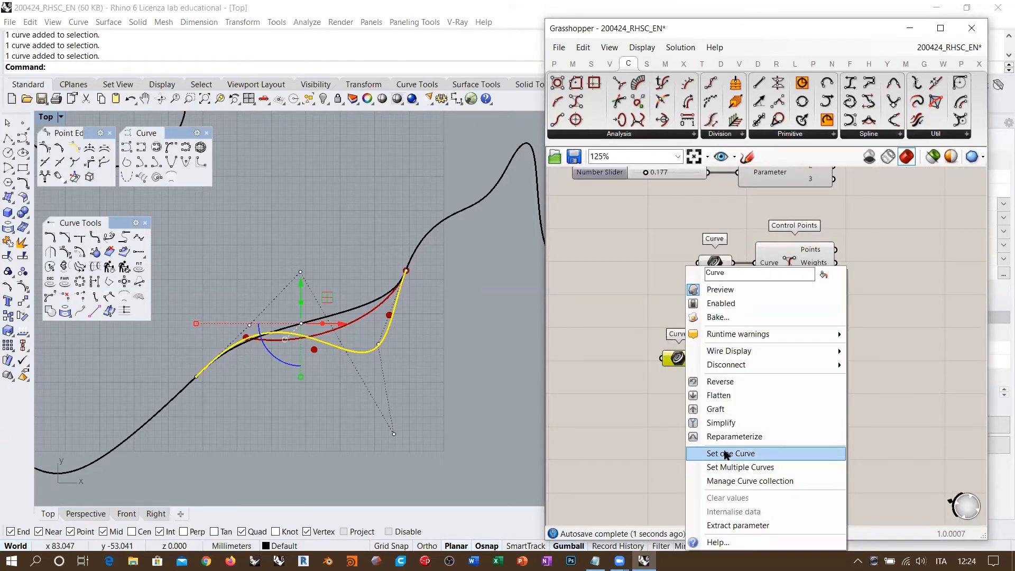
click(703, 453)
scroll(651, 395, up, 2)
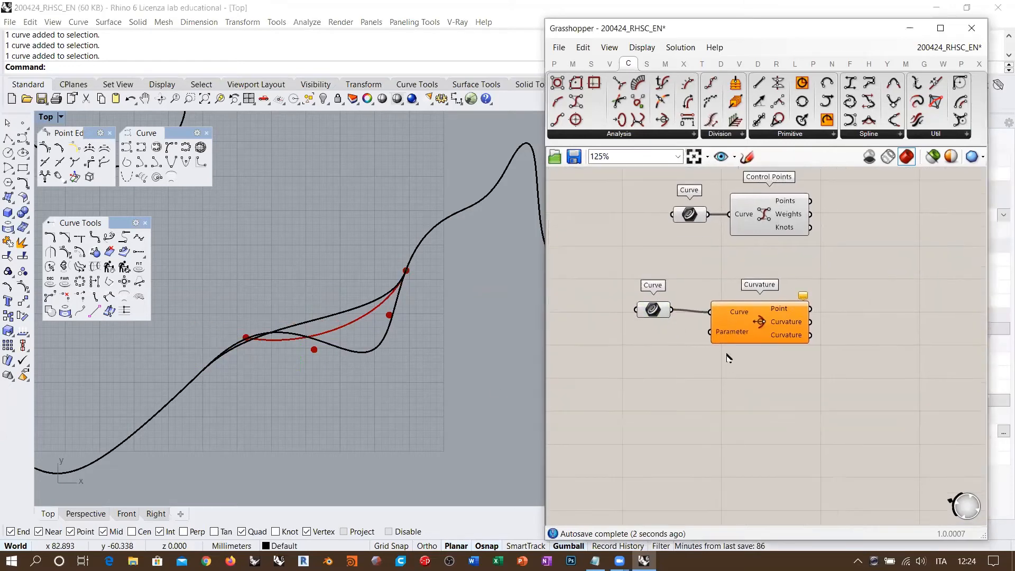
Reparameterize the Curvature component's curve input and feed its parameter input from a new number slider starting at 0.000.
right_click(735, 307)
click(766, 436)
double_click(671, 384)
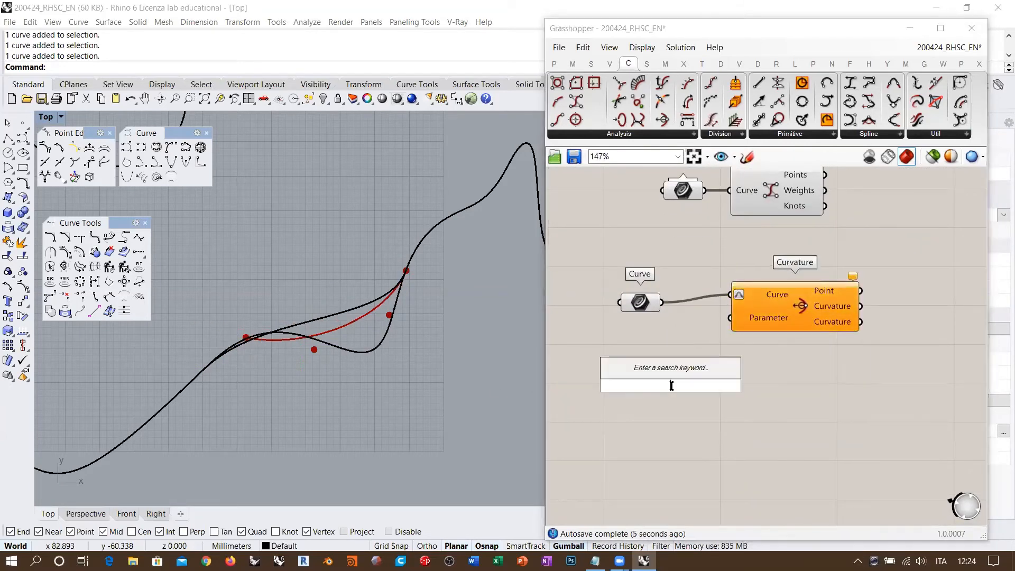
text(0.000)
key(Return)
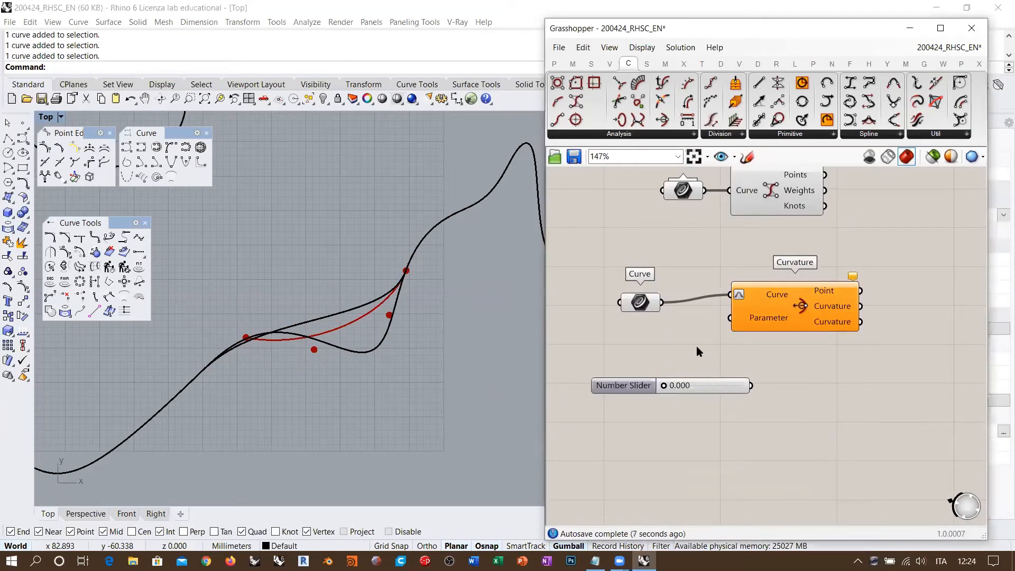
drag(730, 317, 683, 340)
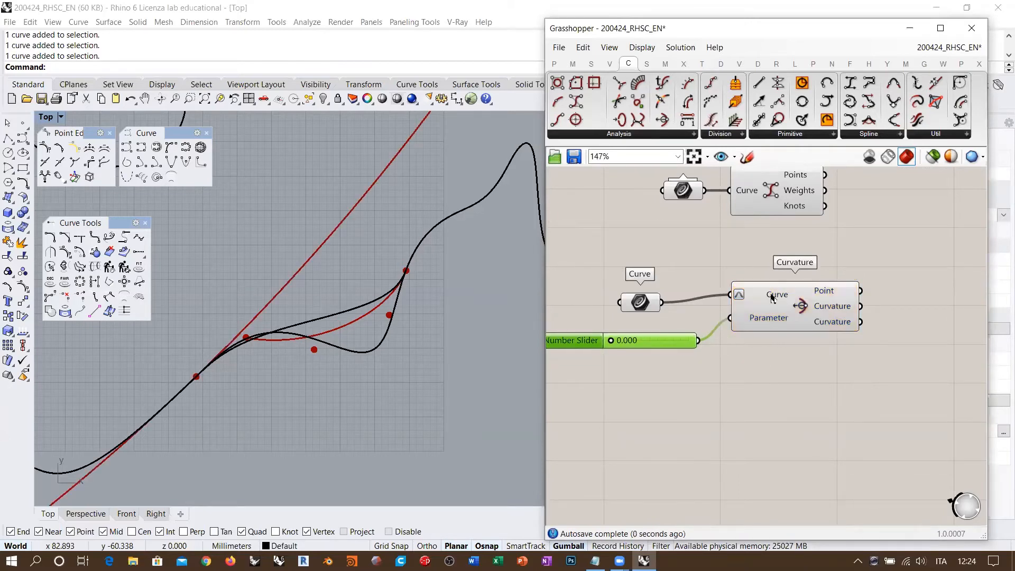
drag(772, 296, 775, 307)
Inspect the curvature circle at the blend's start and set the parameter slider to 0.234 to move the circle along the curve.
ctrl+right_drag(309, 320, 394, 401)
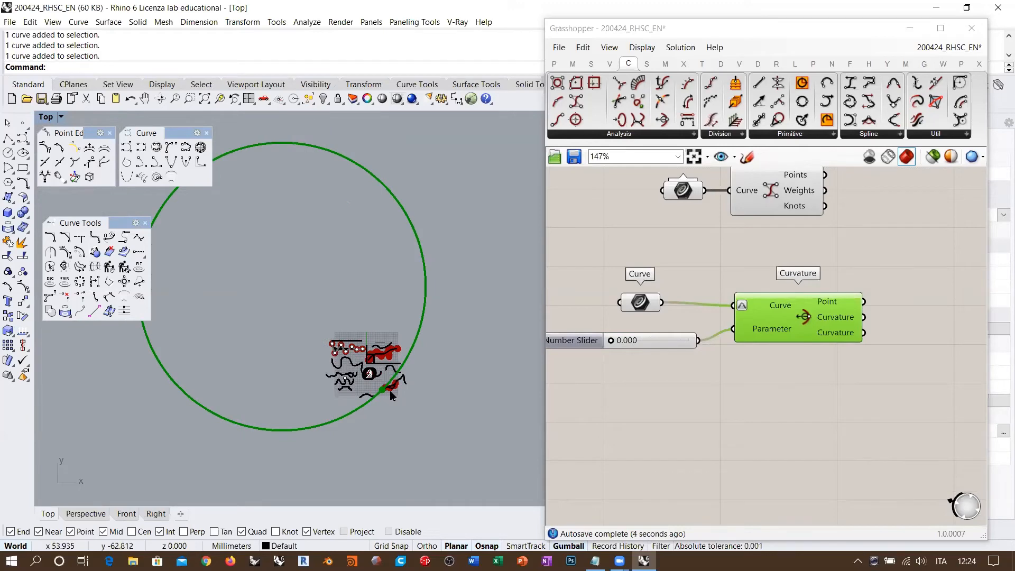
scroll(385, 396, up, 2)
scroll(384, 393, up, 3)
scroll(370, 389, up, 3)
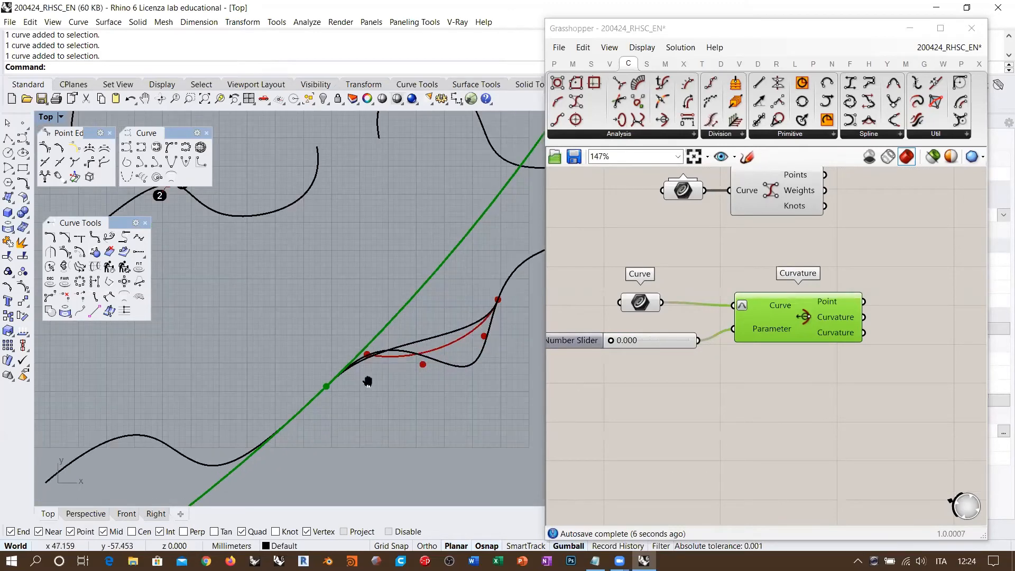
scroll(577, 369, up, 3)
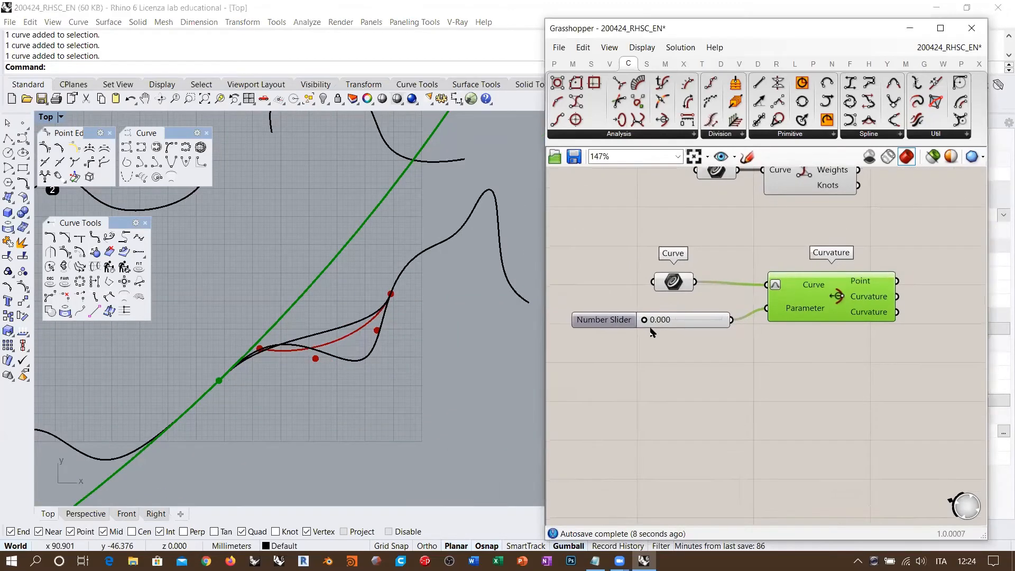
mouse_move(640, 313)
mouse_down()
mouse_move(653, 313)
mouse_move(644, 313)
mouse_up()
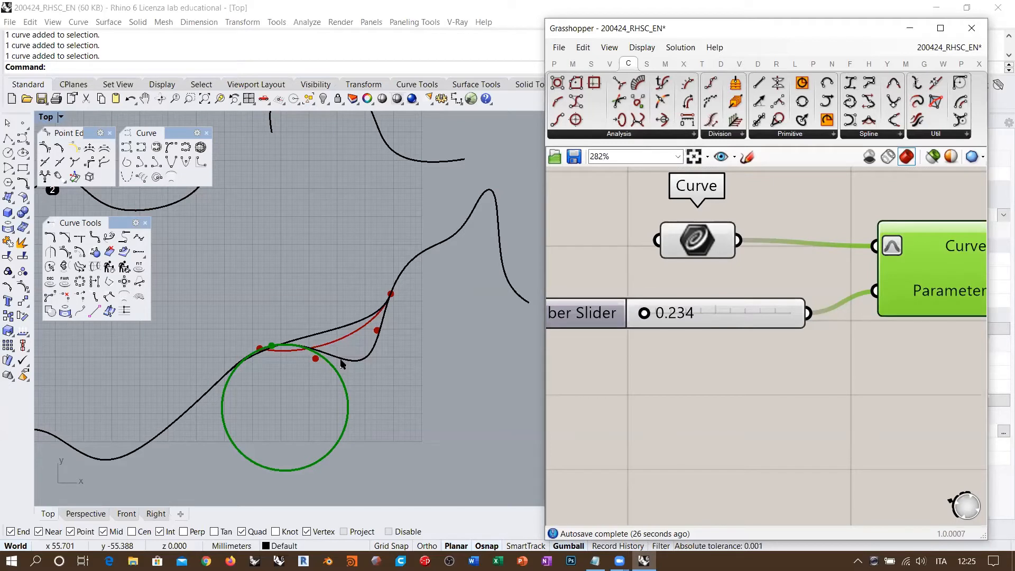
Examine how the curvature circle fits the blend curve, with the curve selected to show its control points.
right_drag(345, 363, 325, 352)
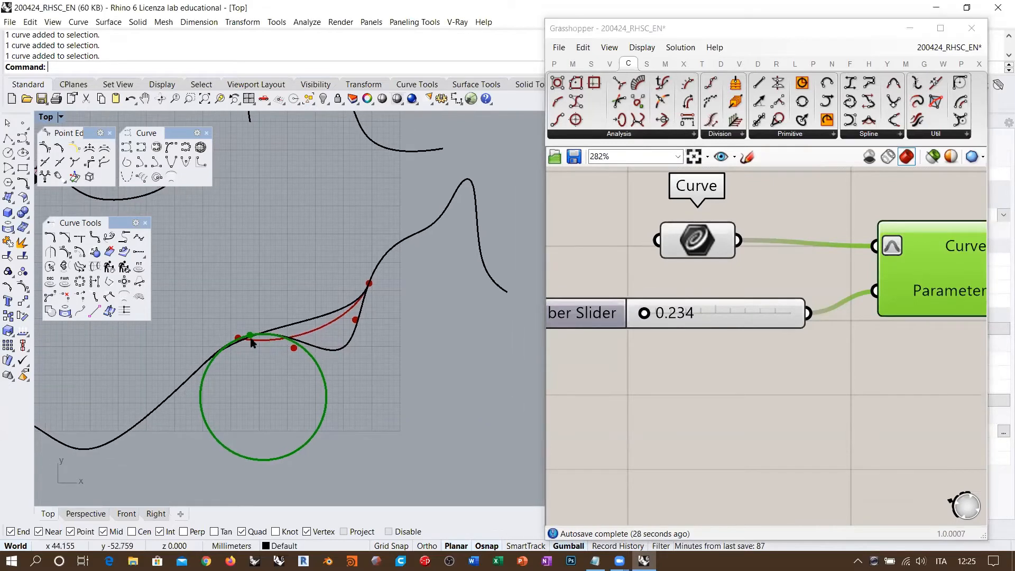
click(246, 337)
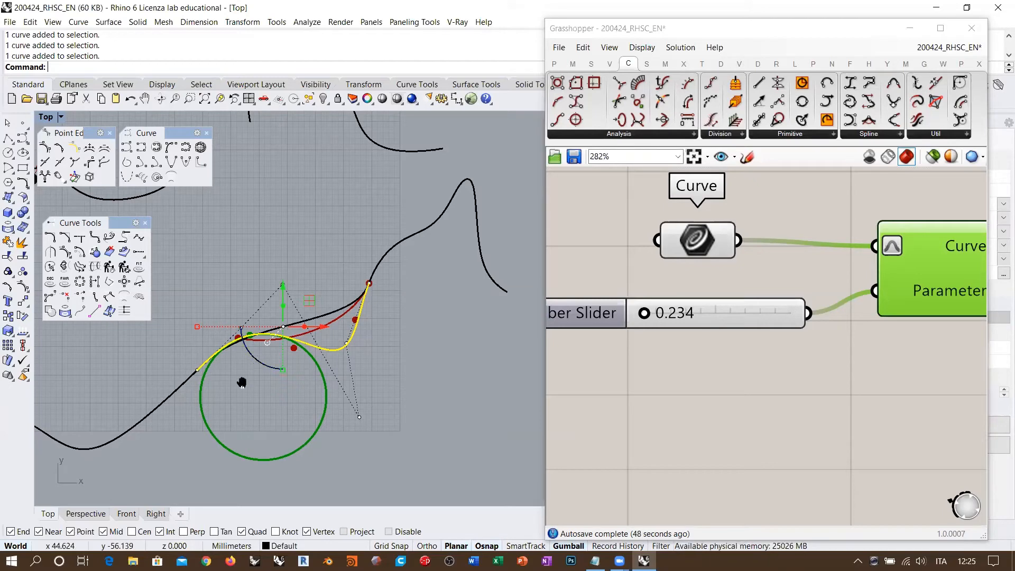
scroll(233, 383, up, 3)
scroll(232, 379, up, 2)
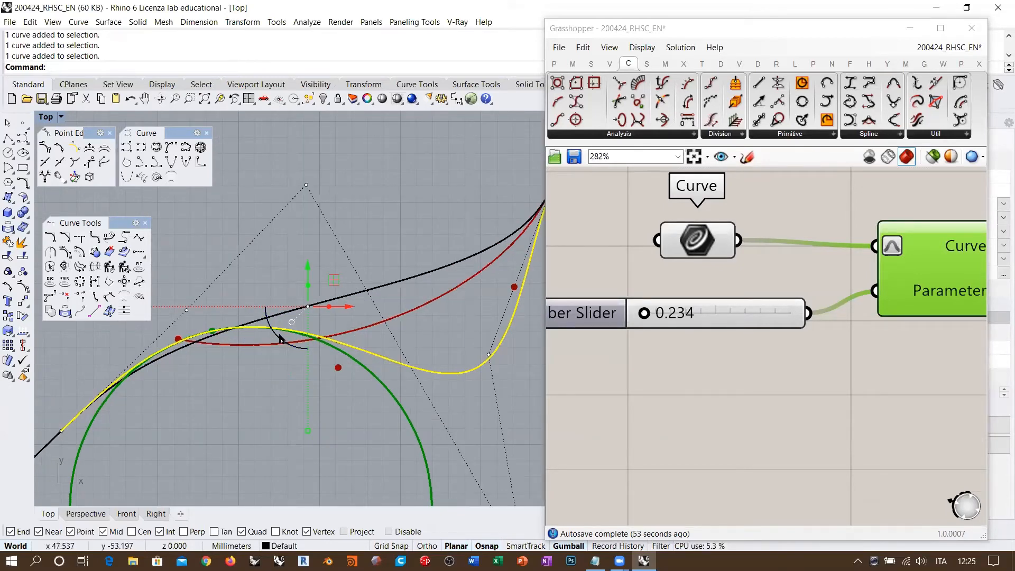
scroll(296, 336, down, 2)
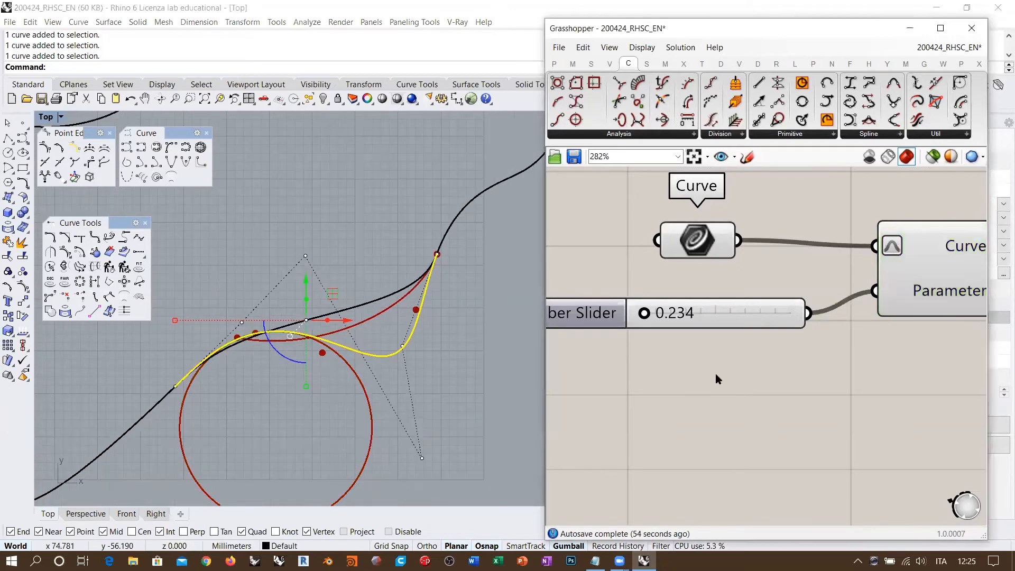
click(123, 239)
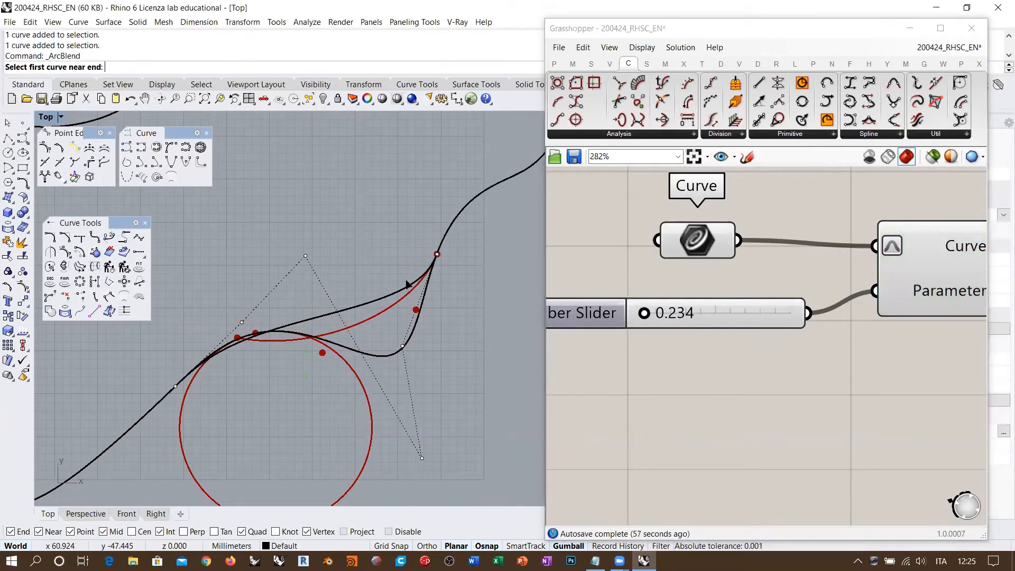
click(154, 410)
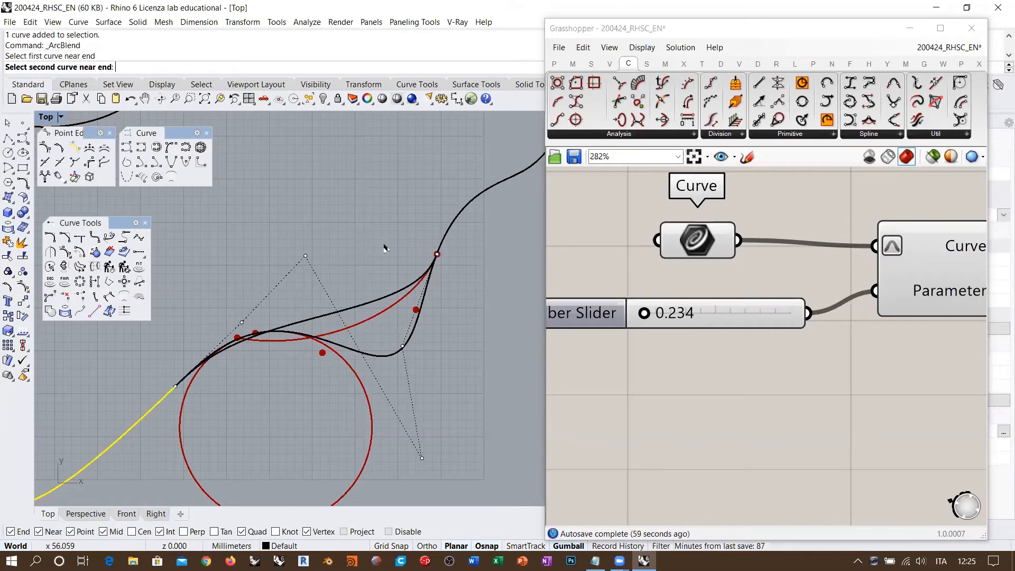
click(457, 221)
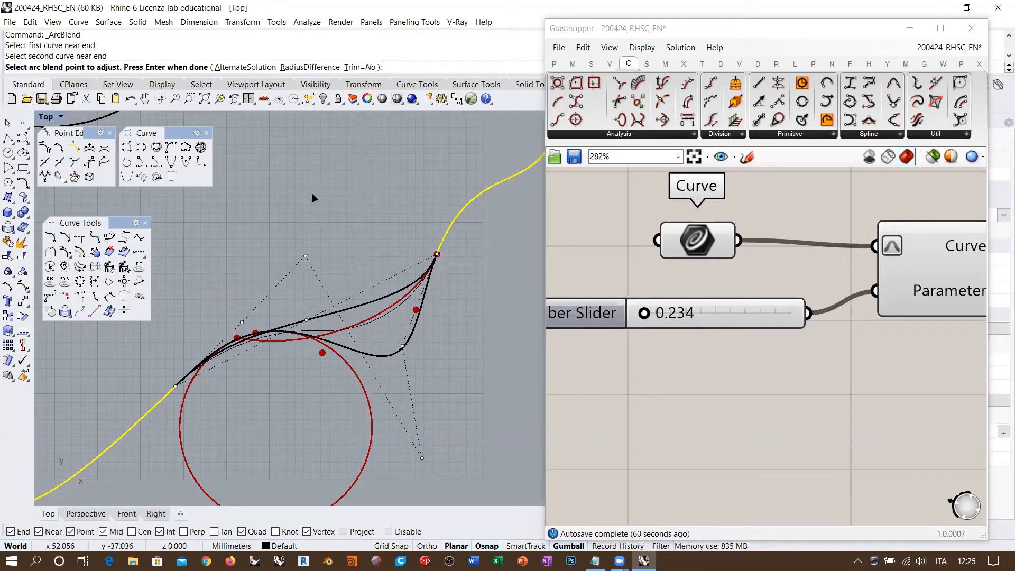
scroll(274, 373, up, 4)
scroll(268, 332, down, 6)
key(Escape)
key(Escape)
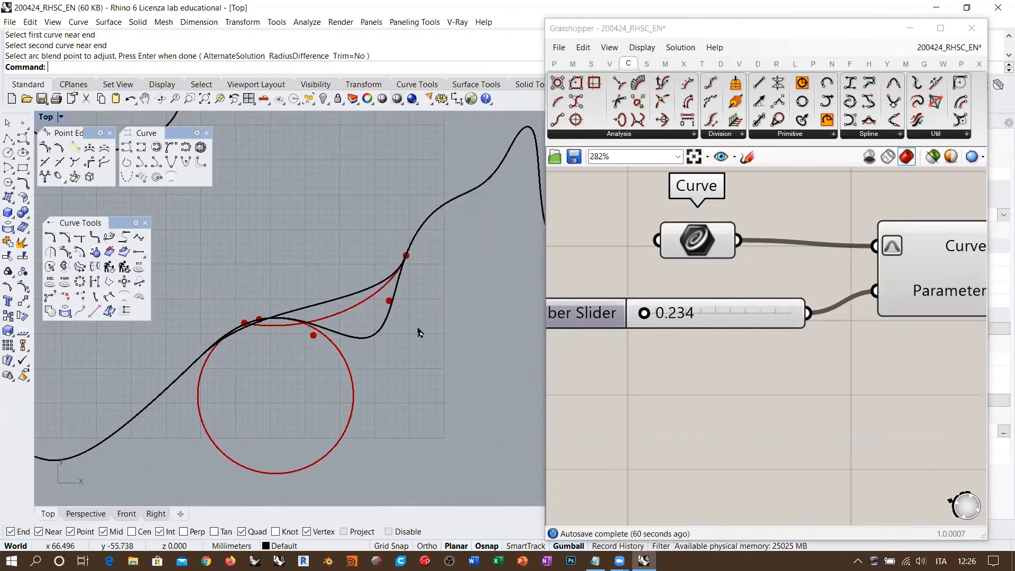
Turn off the Grasshopper preview and hide the two curves bridging the gap between the wavy curves.
click(869, 156)
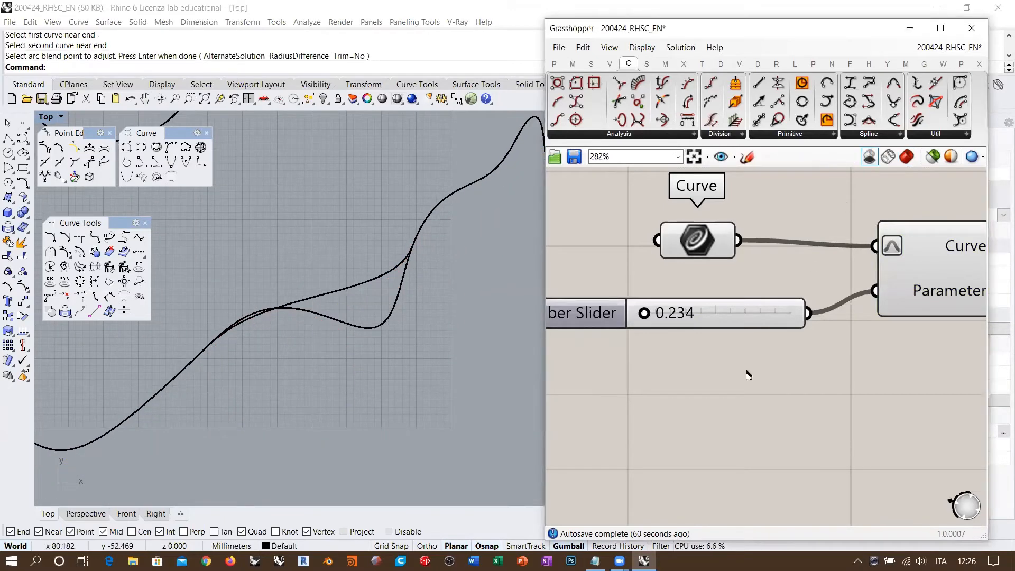
drag(394, 305, 292, 323)
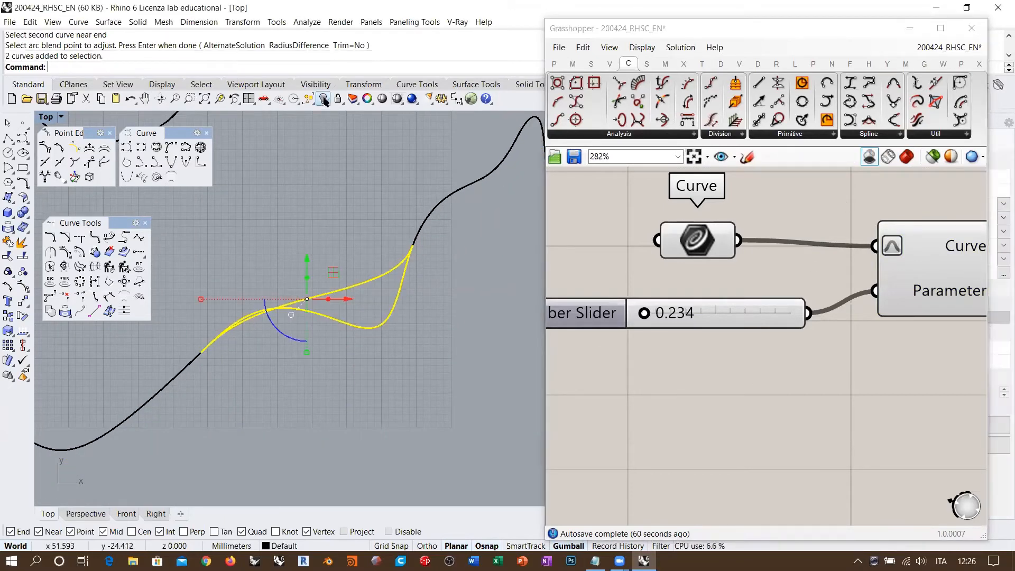
click(323, 99)
scroll(324, 288, up, 2)
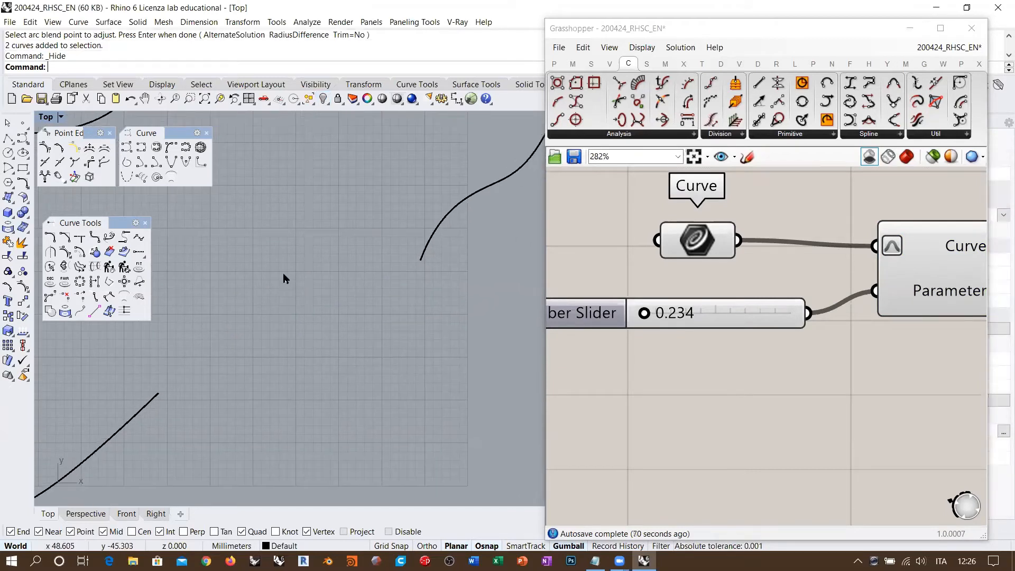
Try an Arc Blend between the lower and upper wavy curves, shifting the joint between its two arcs to several positions.
click(123, 237)
click(156, 397)
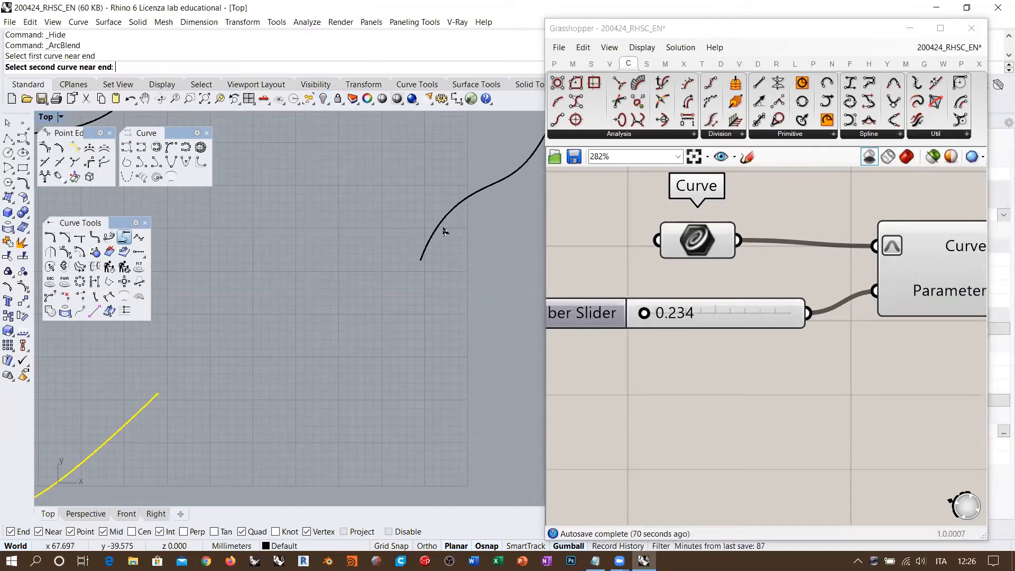
click(424, 235)
click(289, 326)
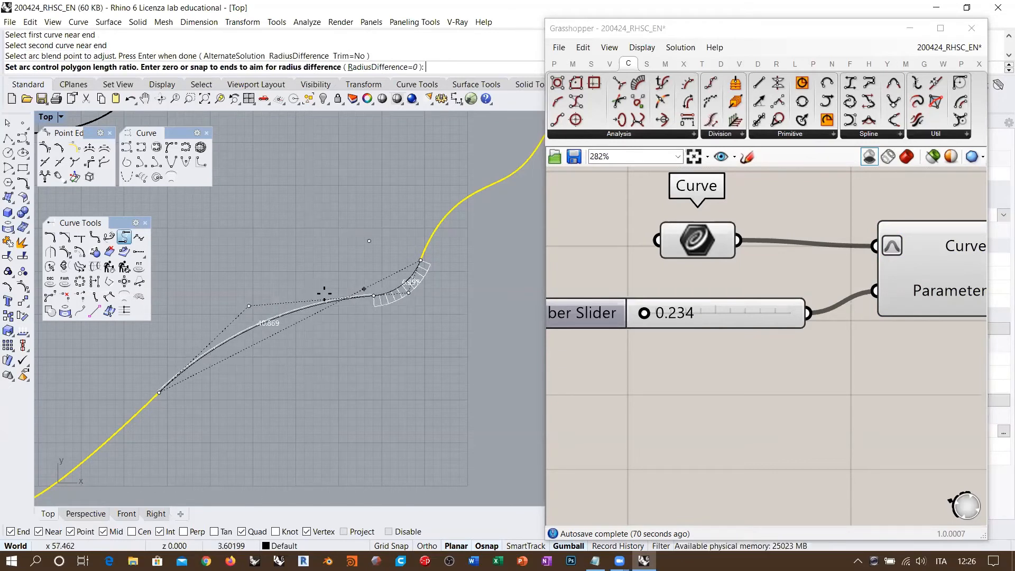
click(297, 311)
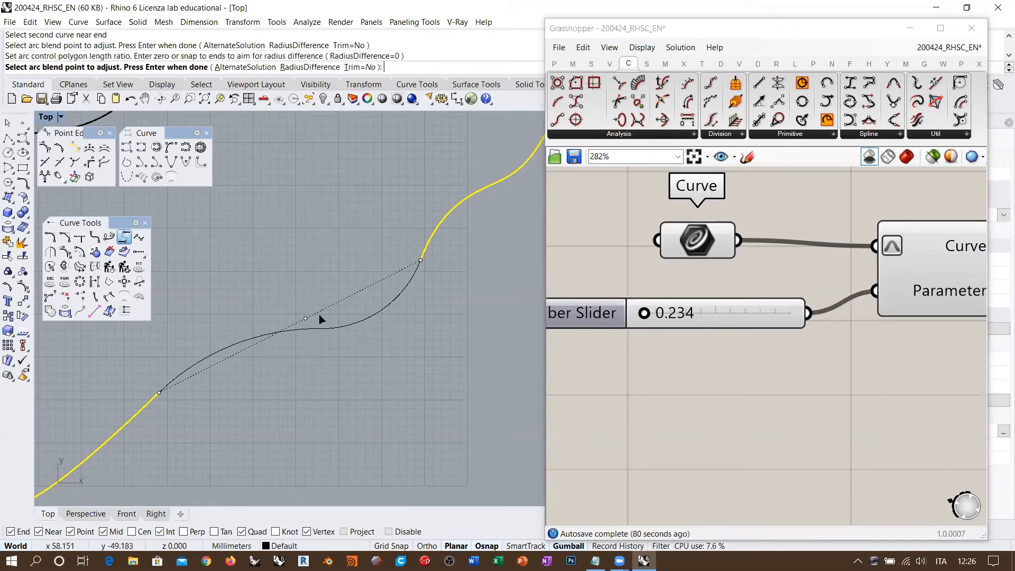
click(305, 317)
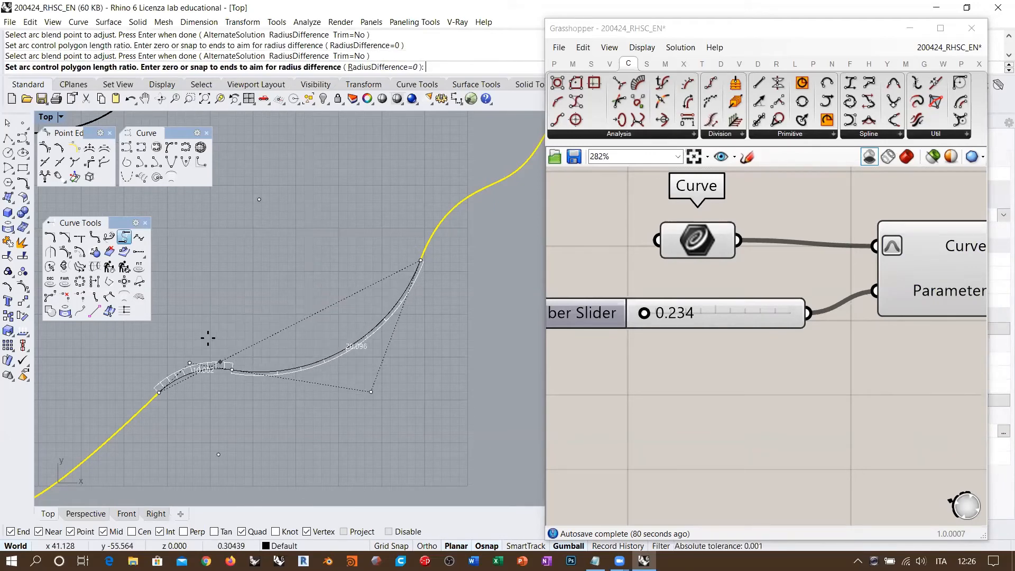
click(282, 308)
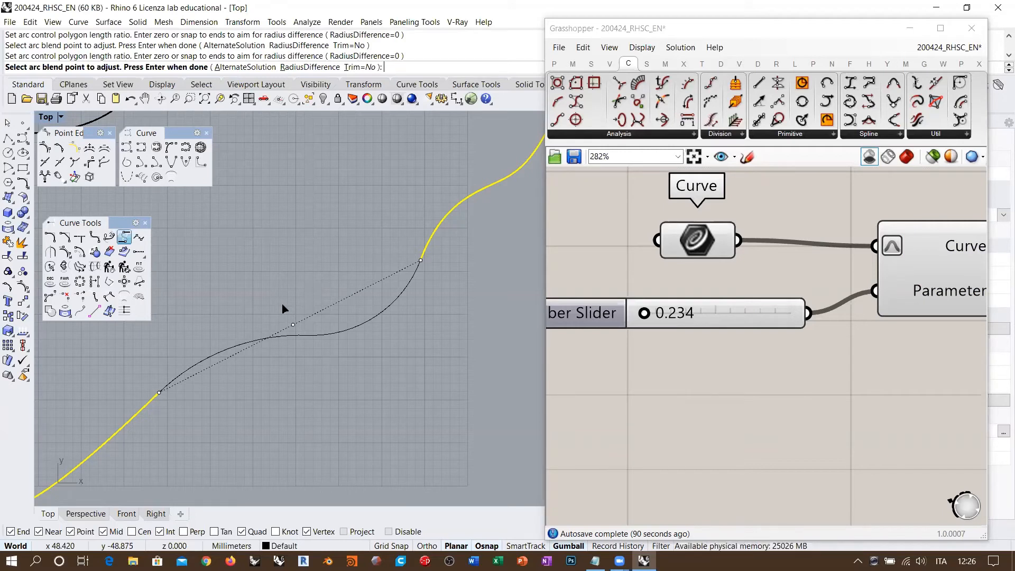
click(293, 324)
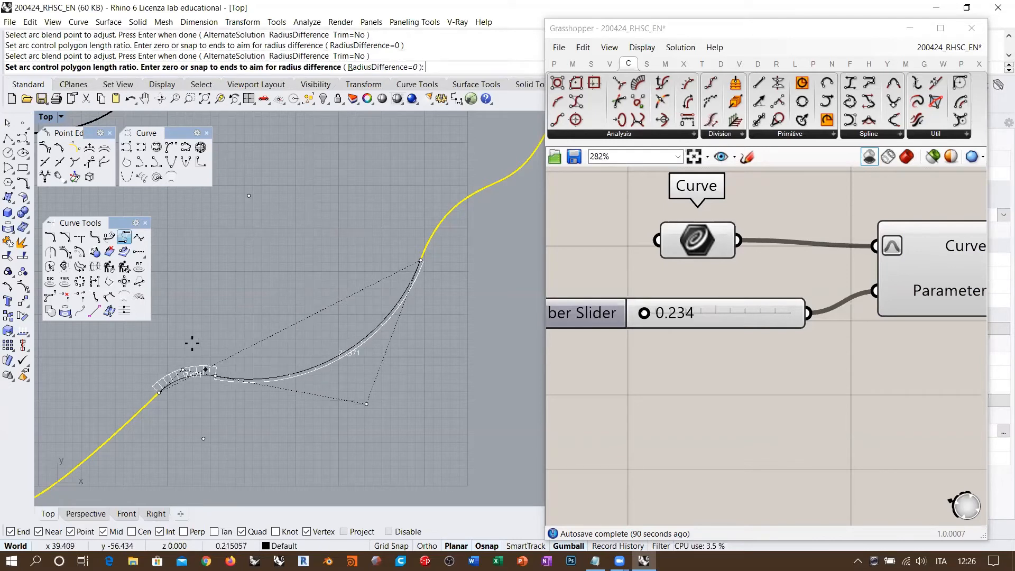
click(225, 331)
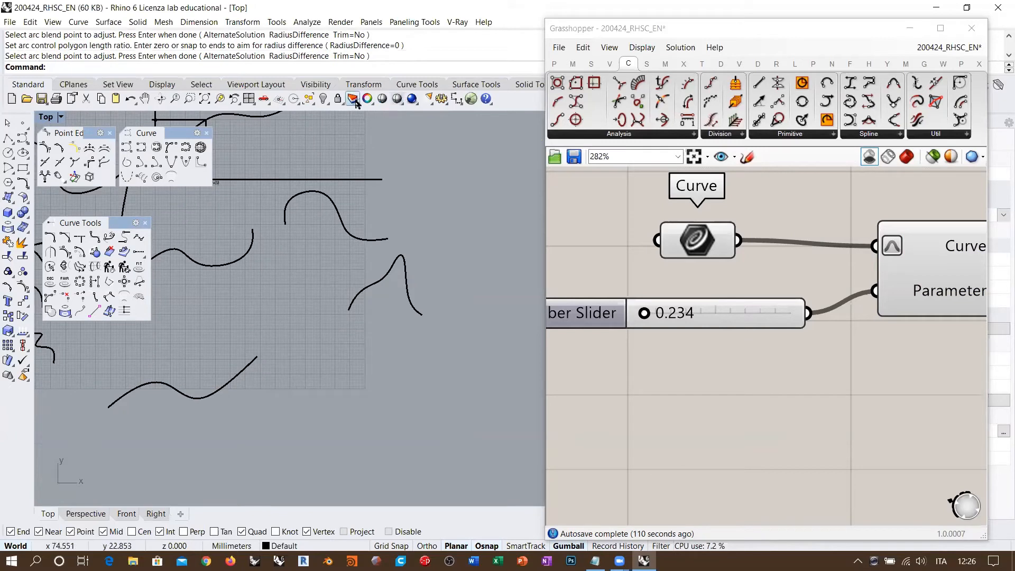
Show the two hidden bridging curves again and examine the control points of the blend with the exaggerated bends.
right_click(323, 99)
right_drag(363, 353, 362, 326)
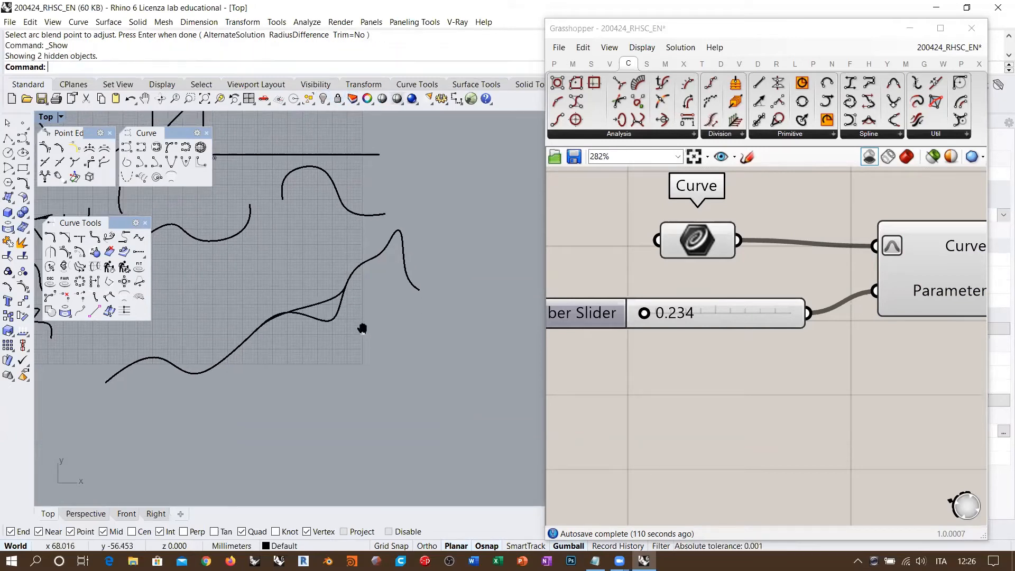
click(334, 317)
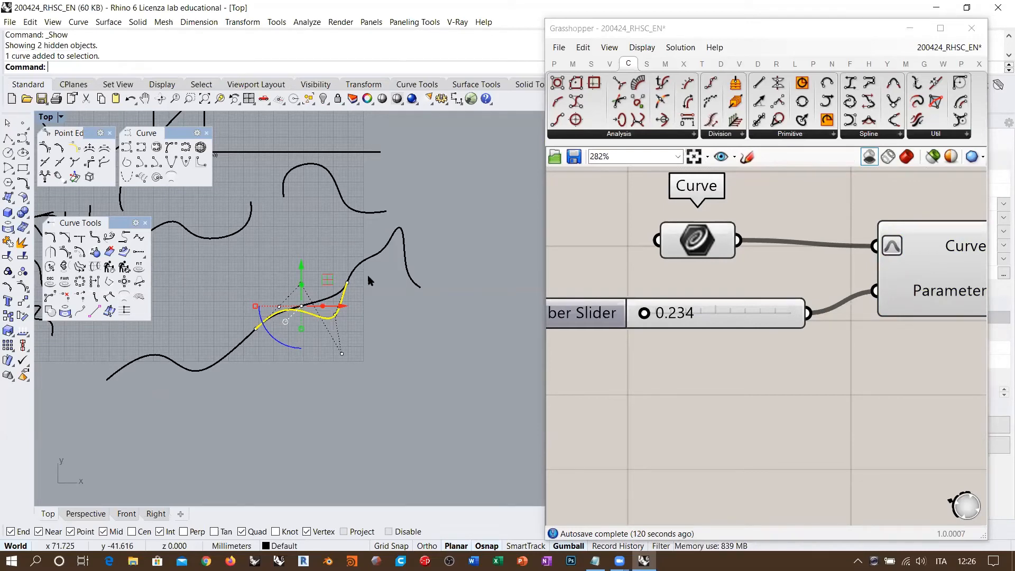
scroll(312, 313, up, 5)
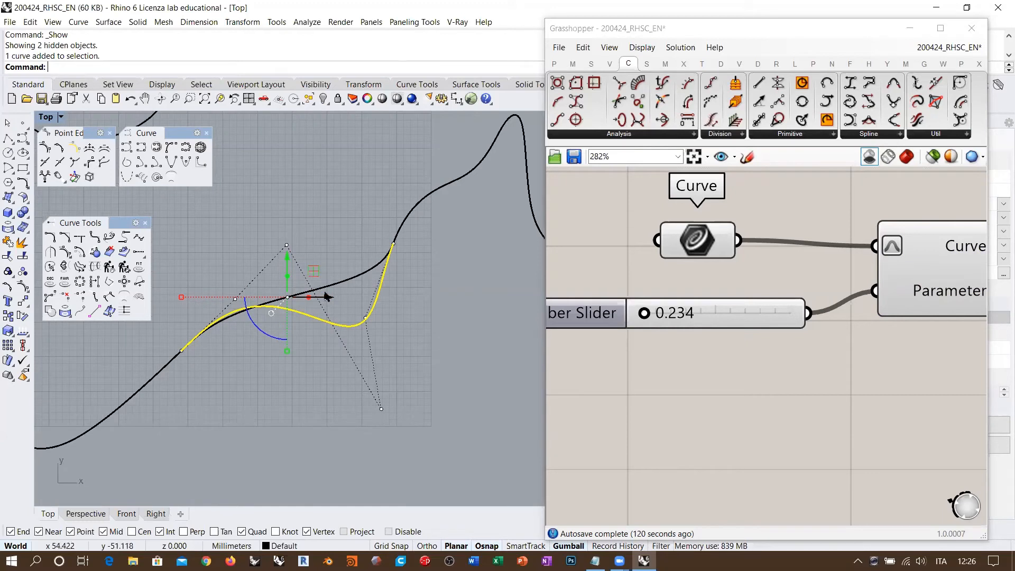
right_drag(312, 270, 322, 267)
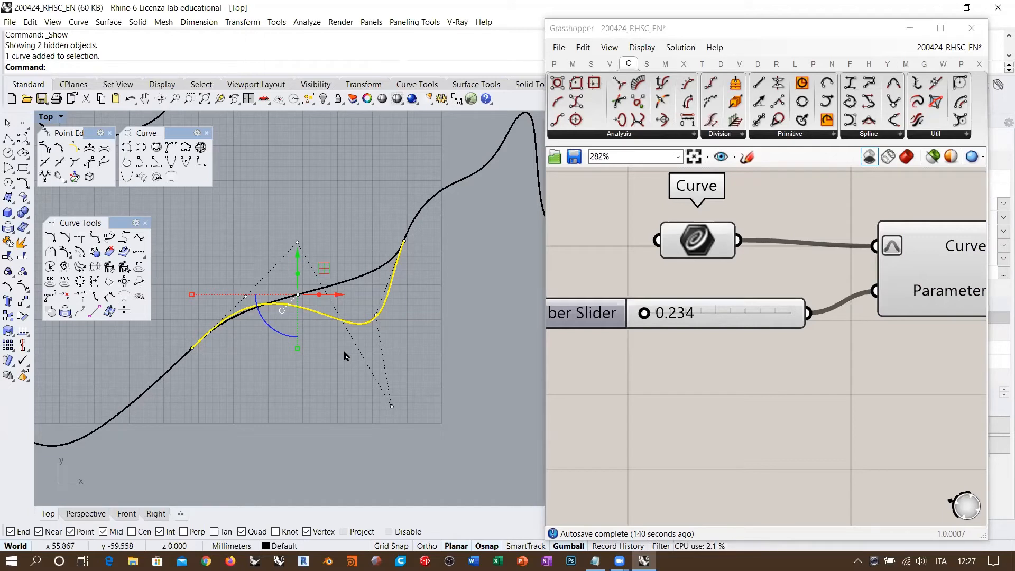
click(344, 378)
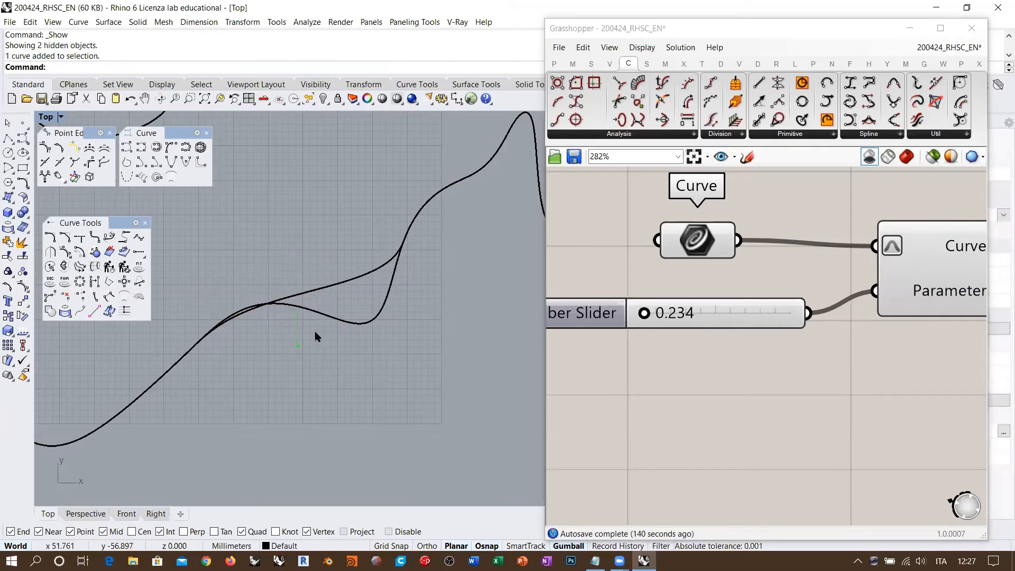
scroll(283, 284, down, 5)
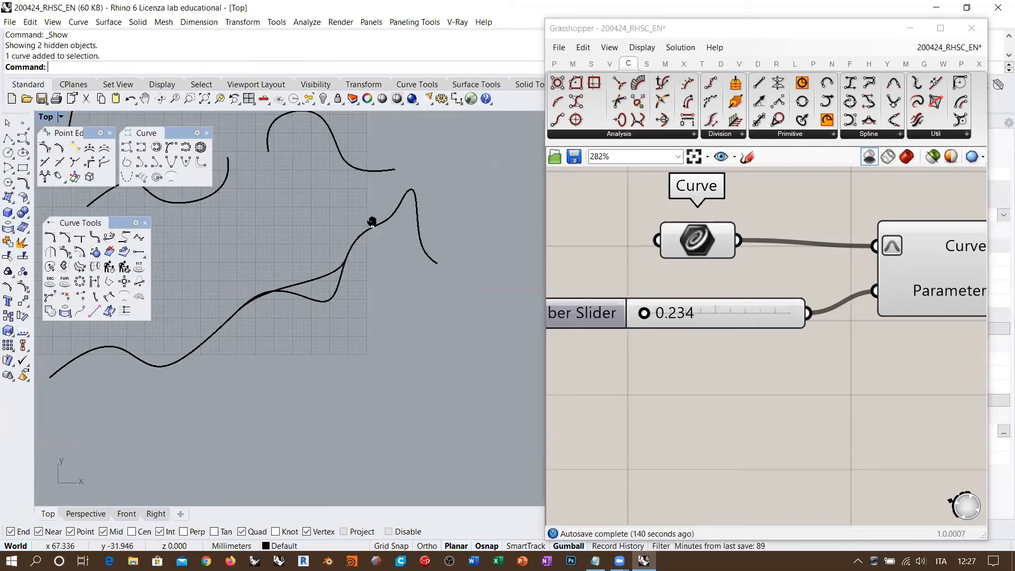
scroll(350, 264, up, 3)
right_drag(380, 239, 376, 254)
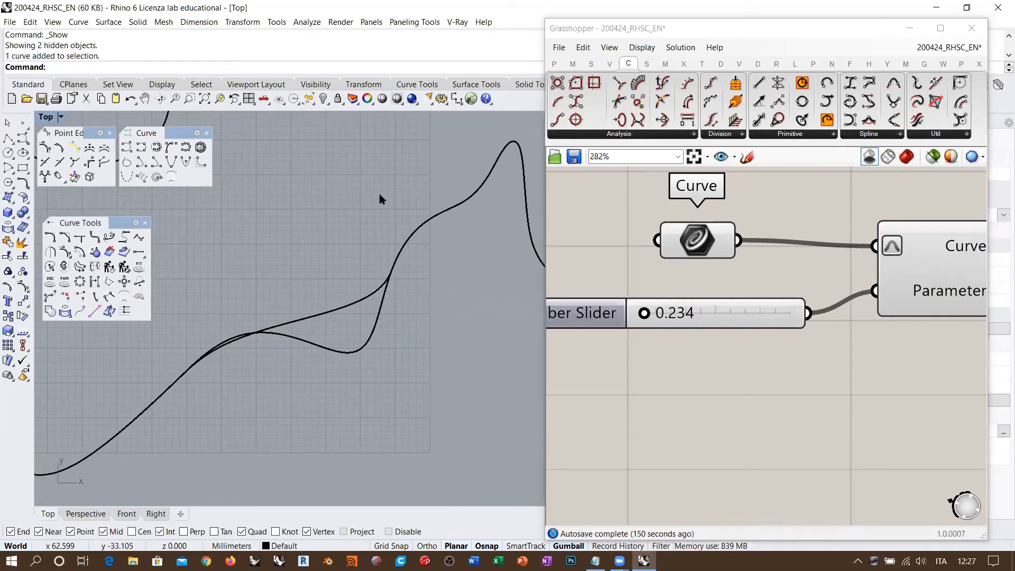
right_drag(379, 192, 377, 202)
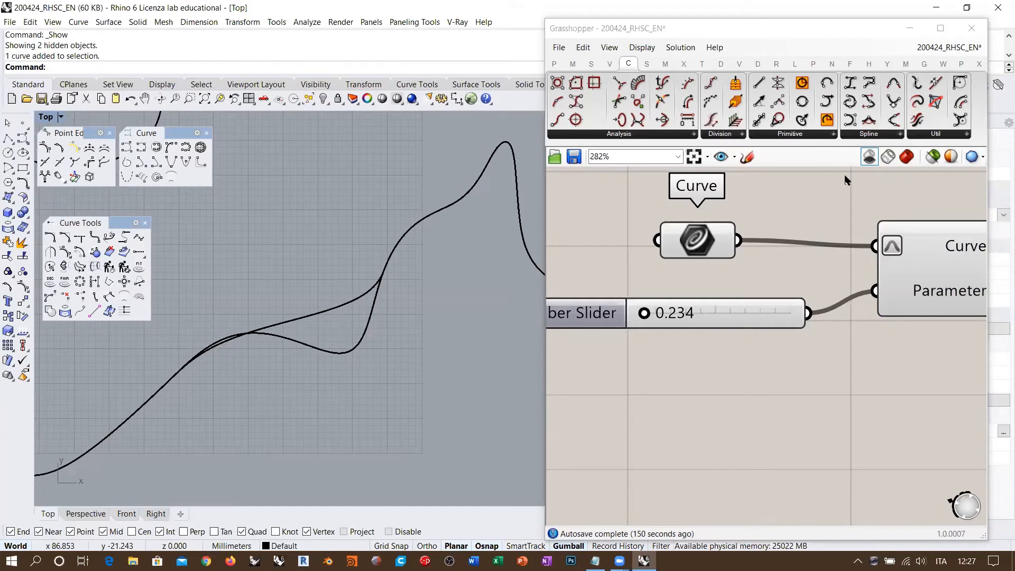
click(930, 135)
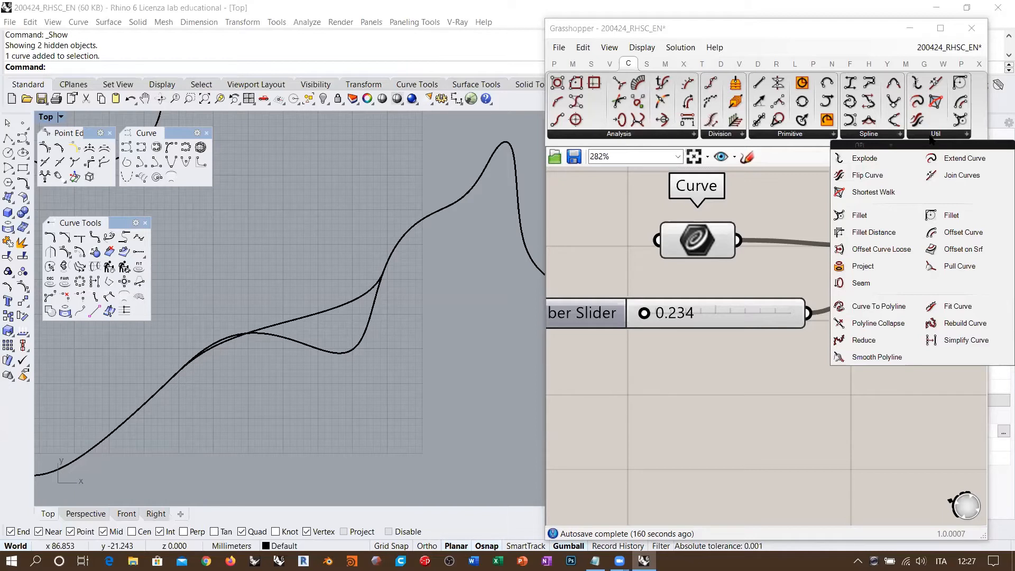
Start converting the blend curve with the exaggerated bends to arcs, with deletion of the input curve turned off.
click(22, 183)
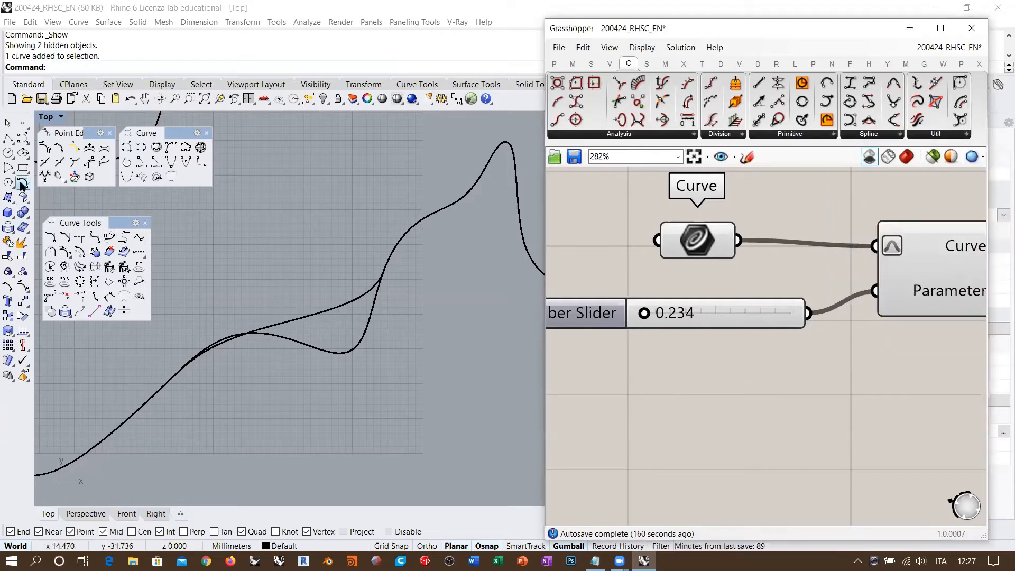
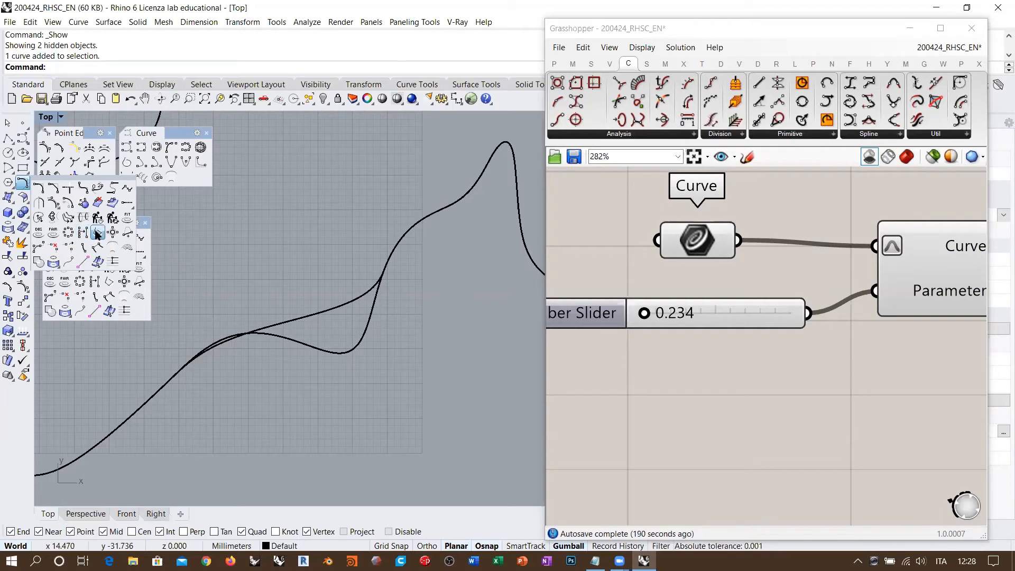
click(97, 234)
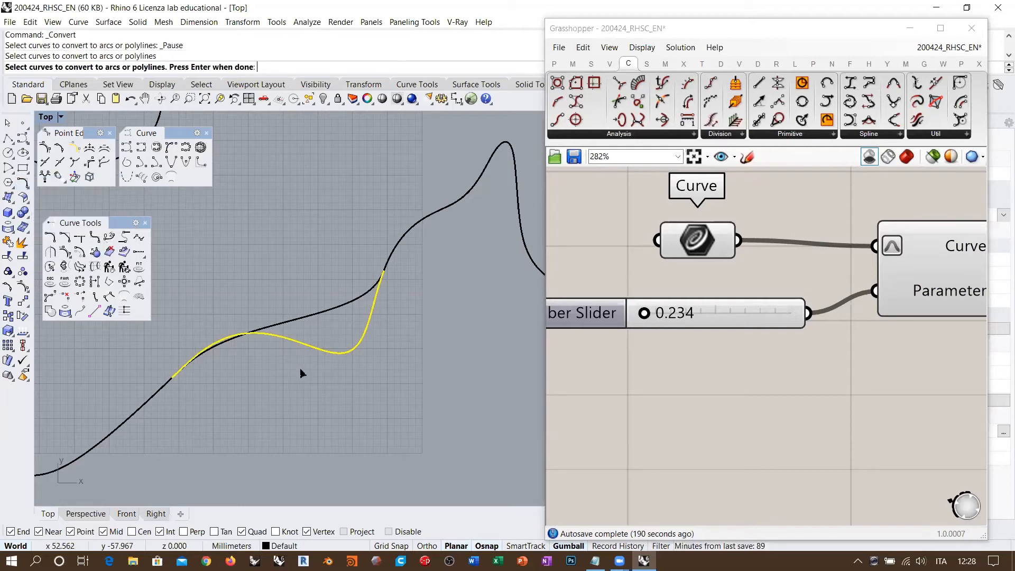
key(Return)
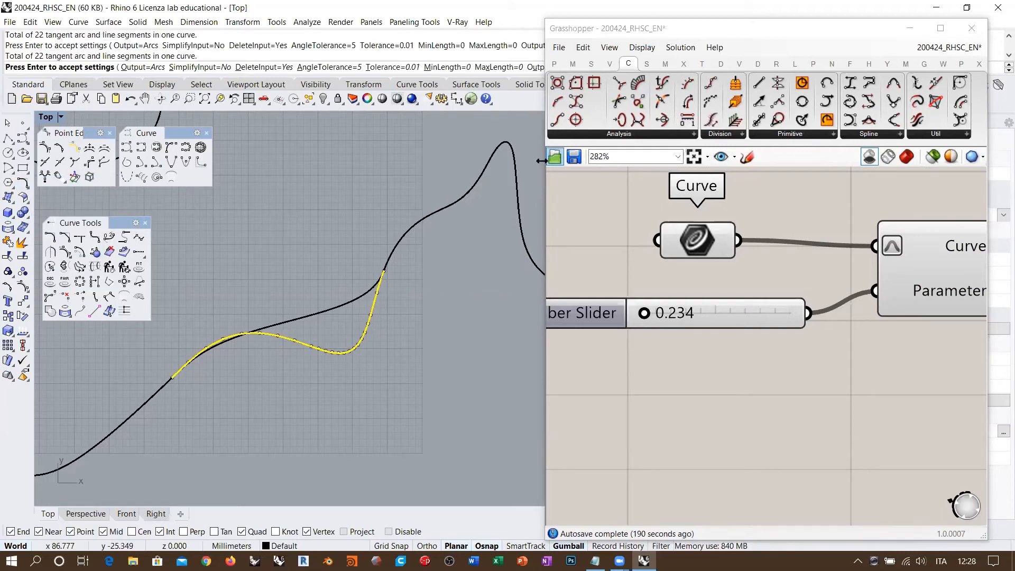
drag(541, 185, 687, 185)
scroll(464, 265, up, 5)
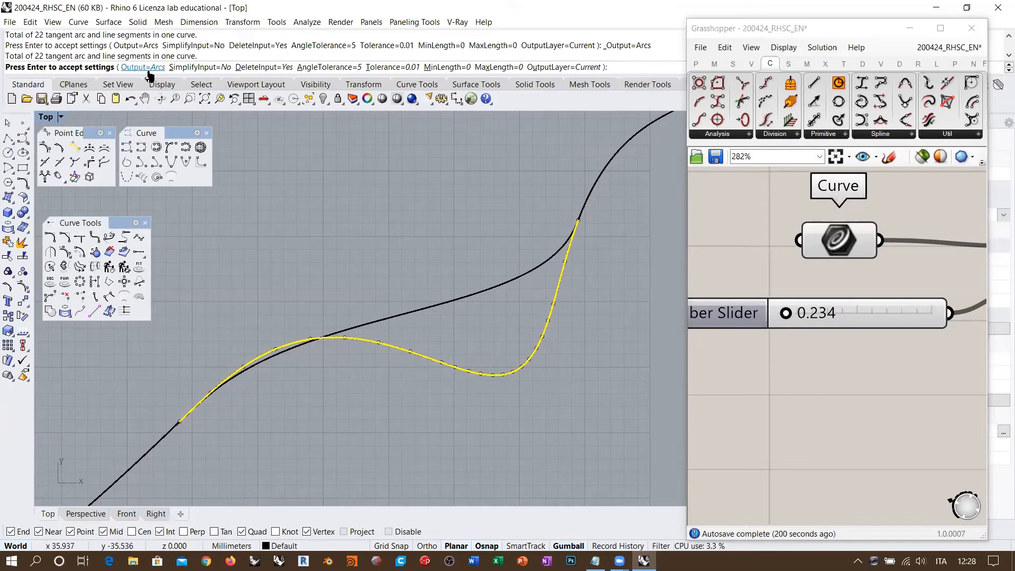
click(264, 67)
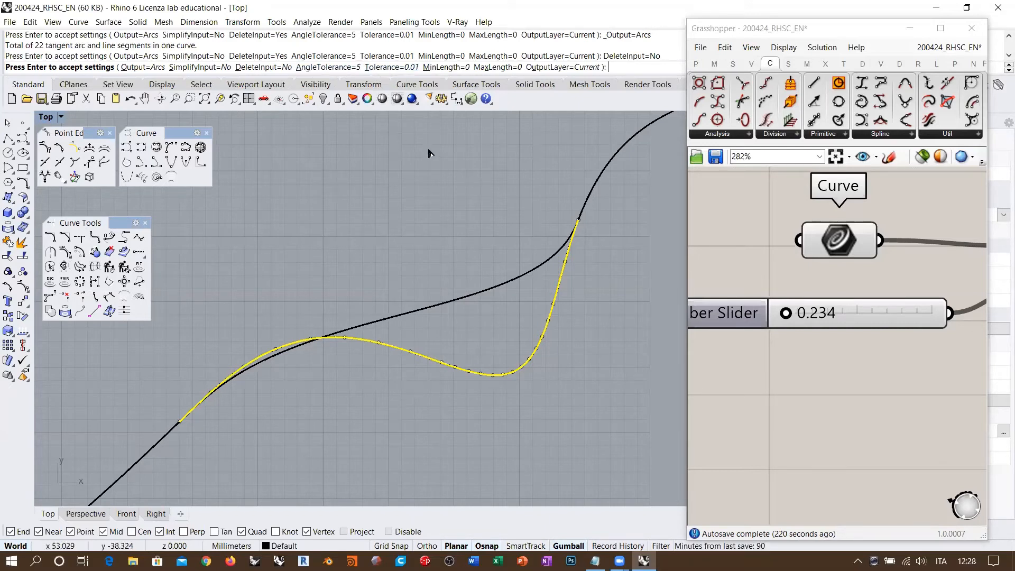
Set the distance tolerance of the arc conversion to 0.1.
scroll(309, 328, up, 5)
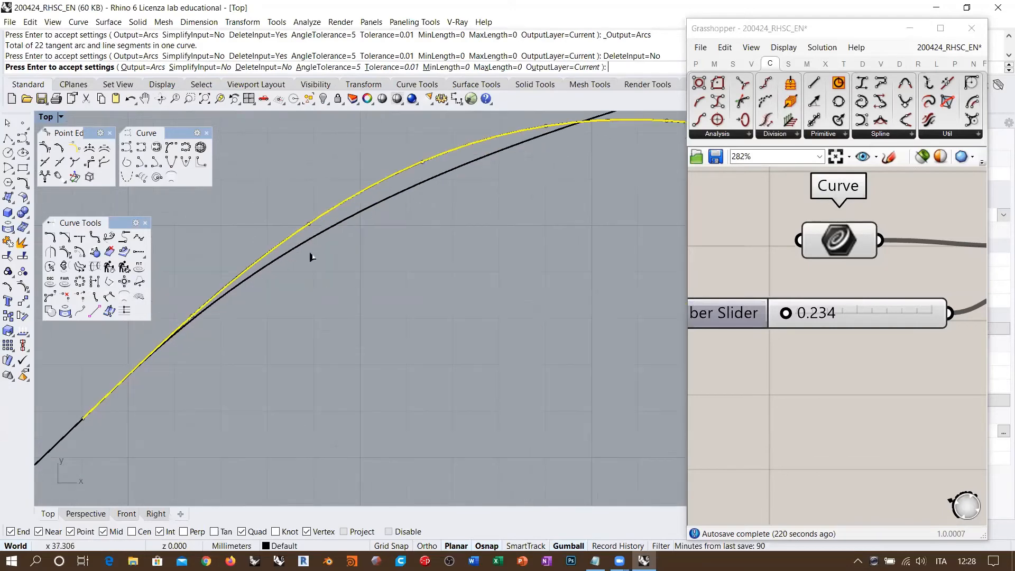
scroll(311, 256, down, 8)
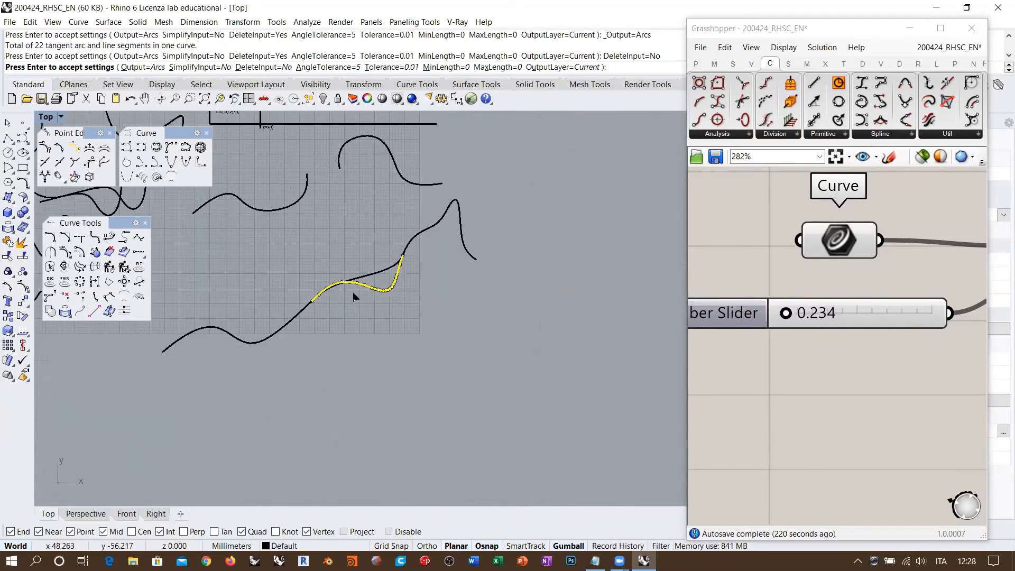
scroll(353, 297, up, 3)
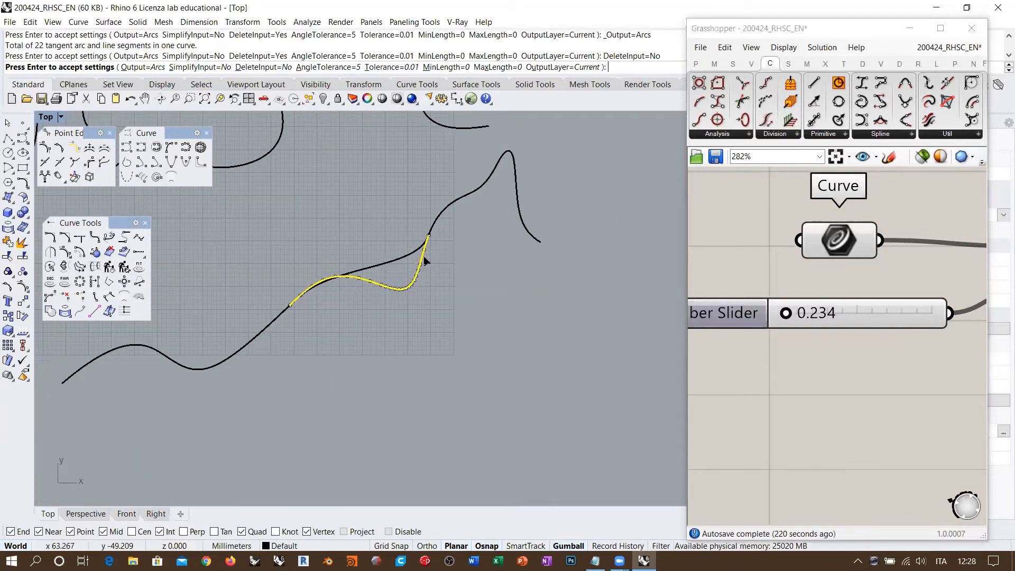
scroll(400, 292, down, 2)
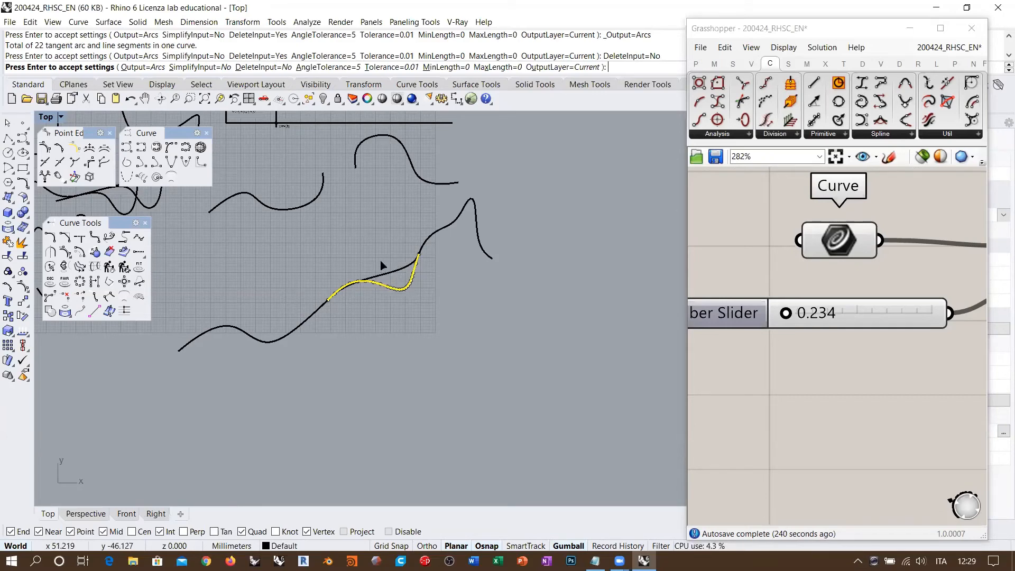
scroll(380, 265, up, 6)
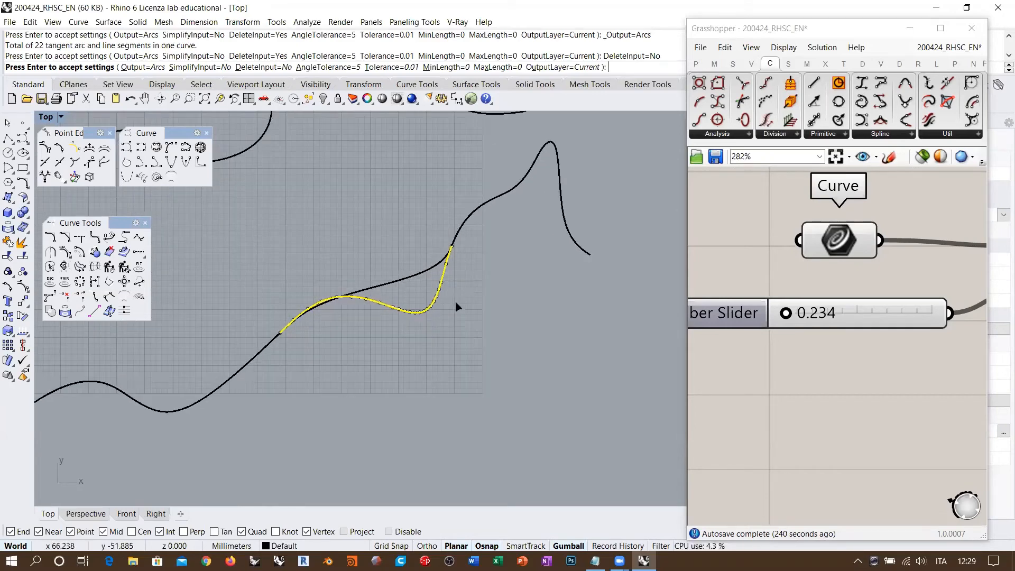
scroll(383, 275, up, 6)
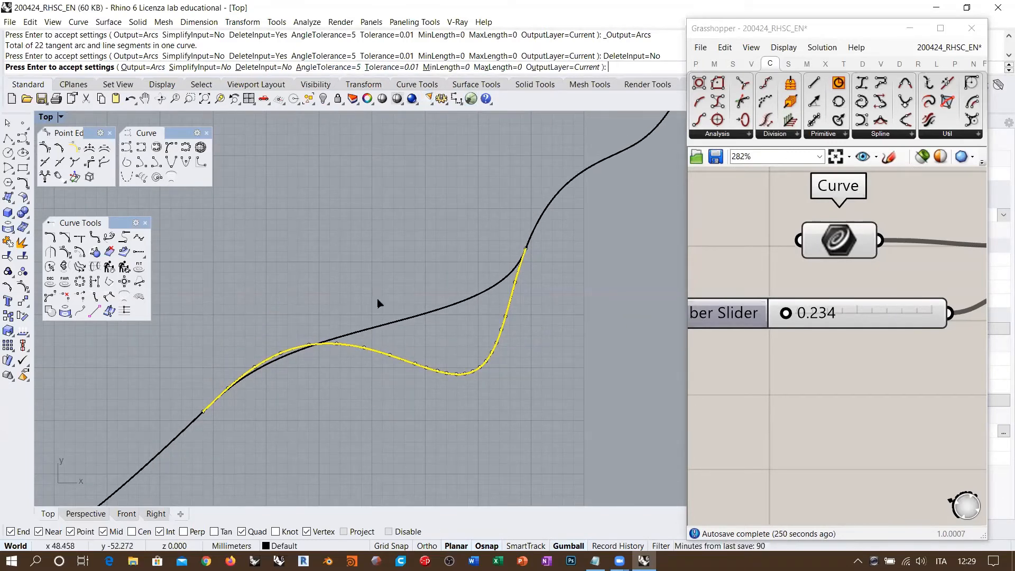
click(392, 67)
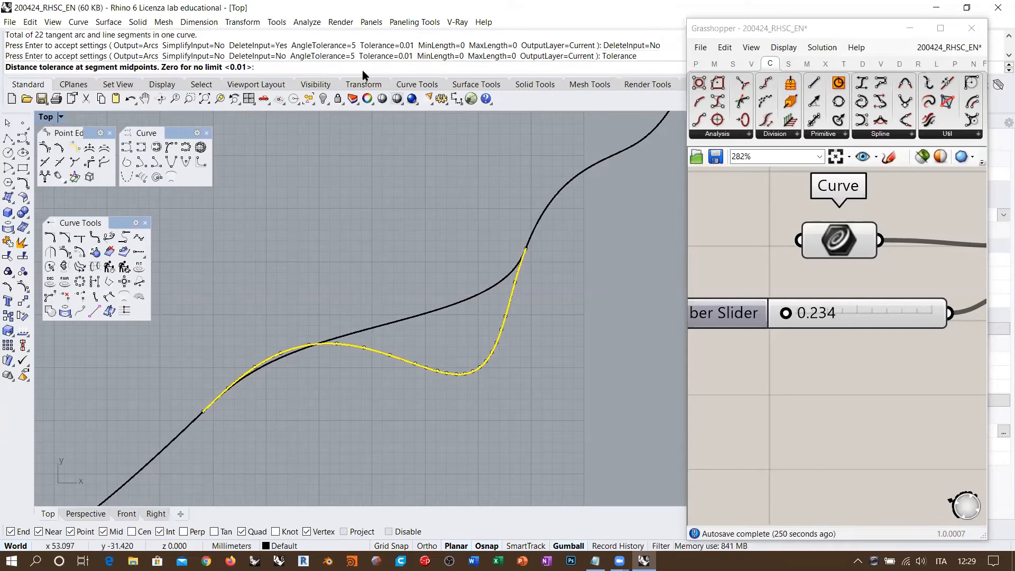
text(0.1)
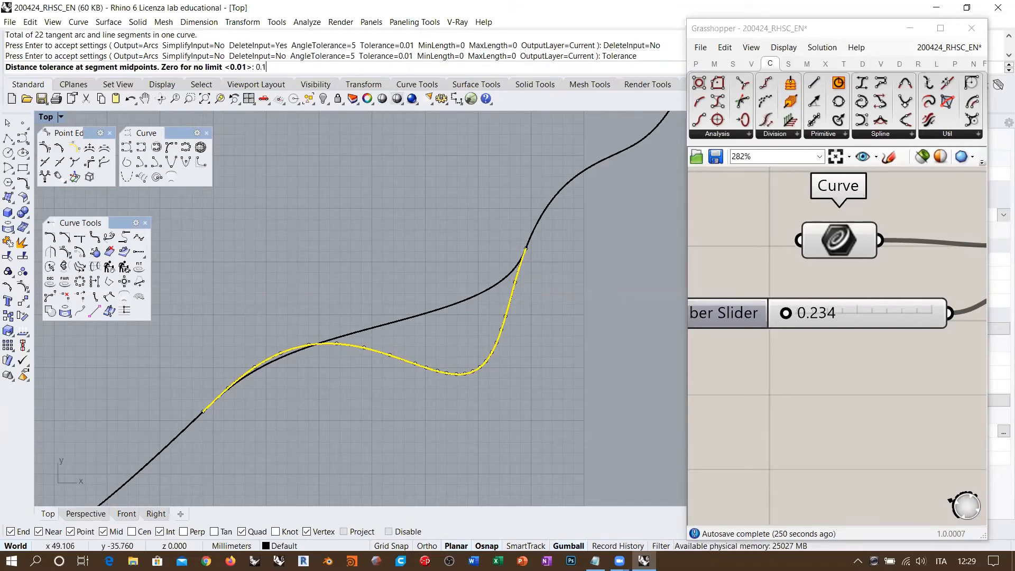
key(Return)
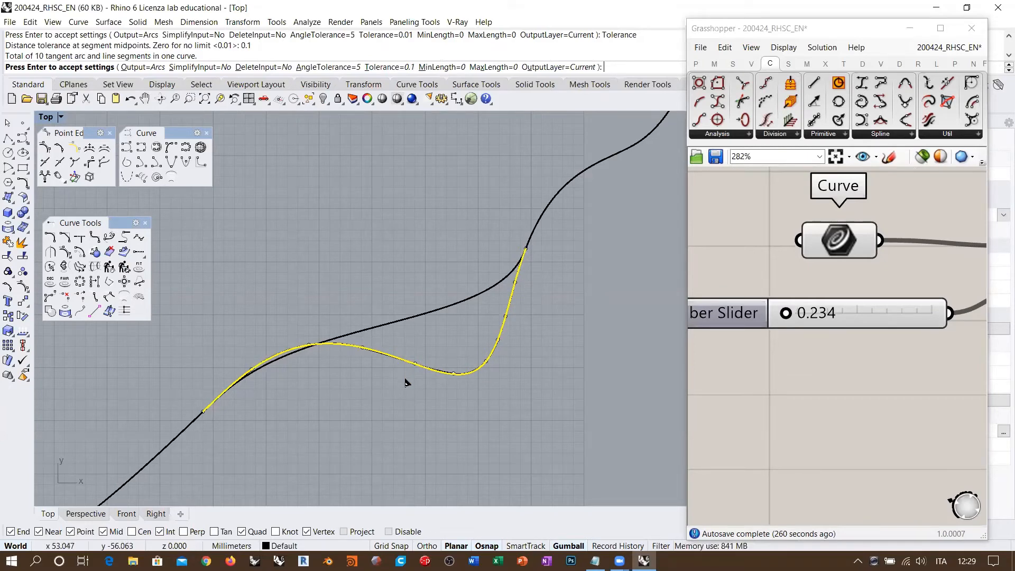
Compare the arc preview with the original curve up close and try a conversion tolerance of 1.
scroll(459, 374, up, 6)
scroll(390, 382, up, 2)
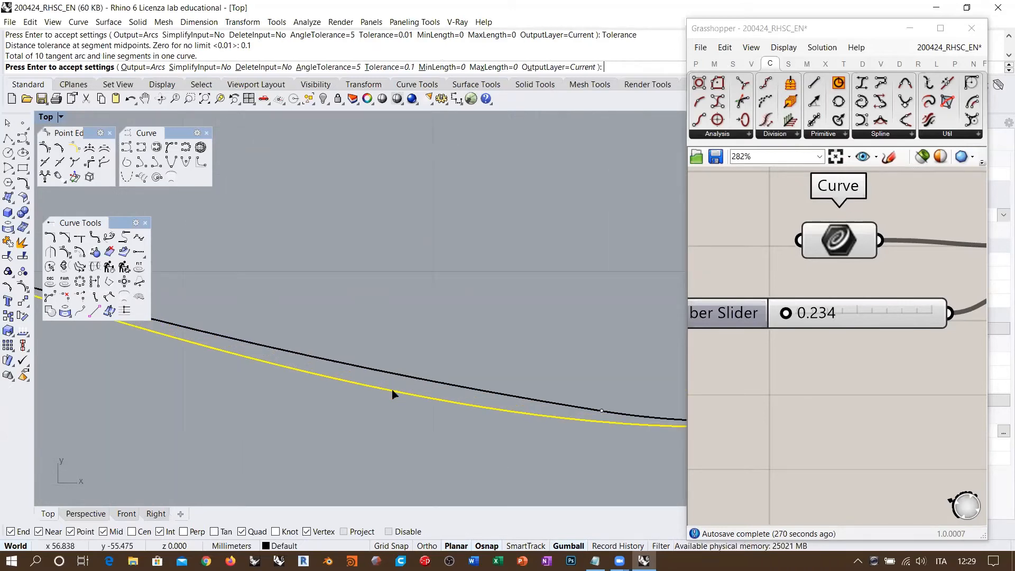
scroll(392, 394, down, 5)
click(402, 67)
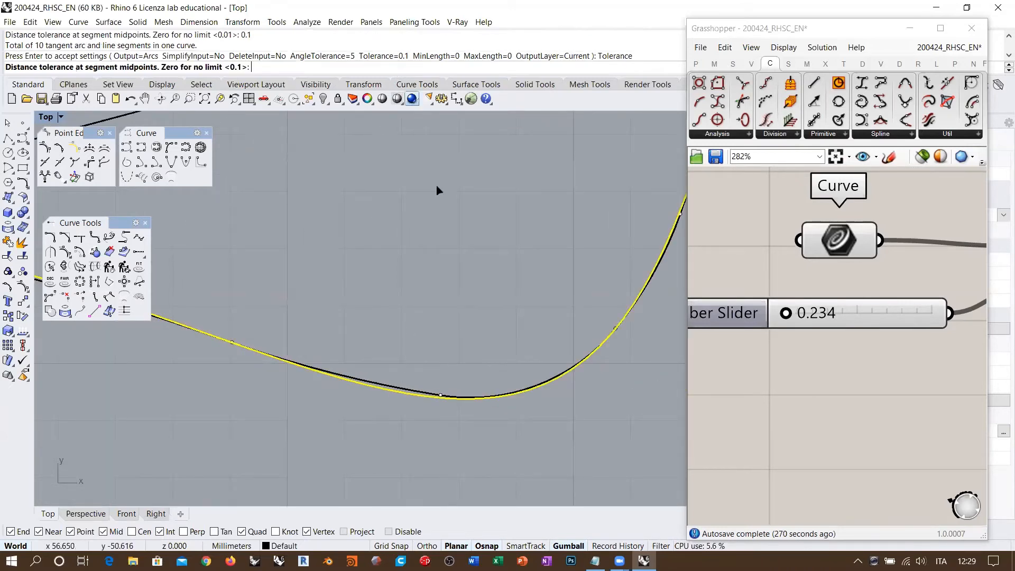
key(Return)
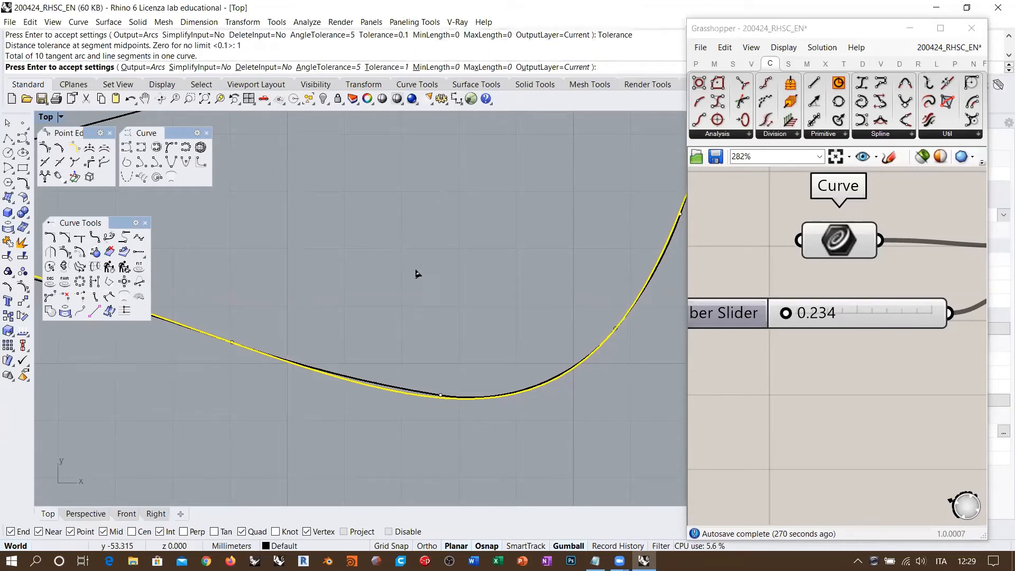
scroll(425, 311, down, 5)
right_drag(443, 318, 478, 320)
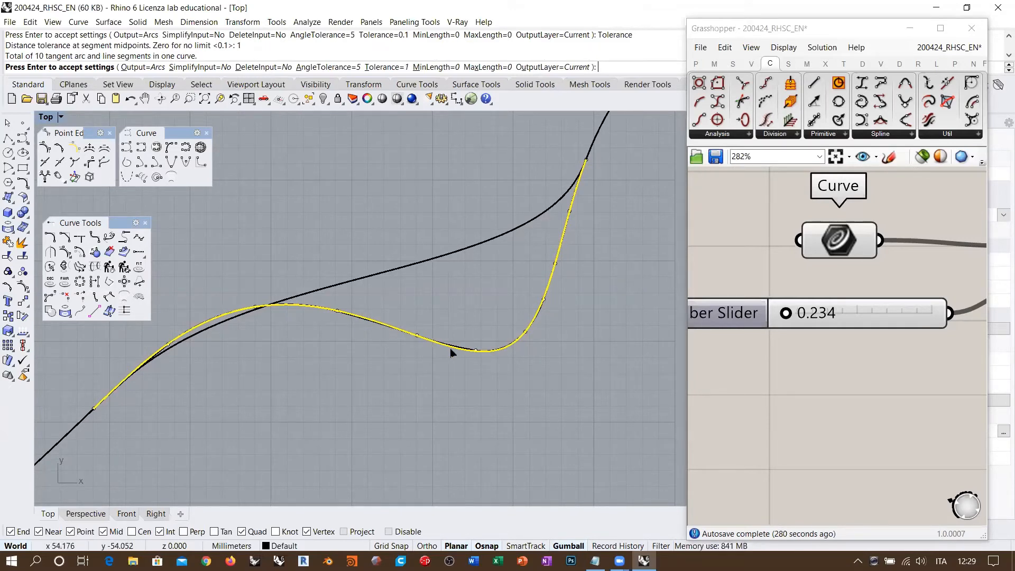
Return the distance tolerance to 0.1 and complete the conversion of the curve to arcs.
click(385, 67)
key(Return)
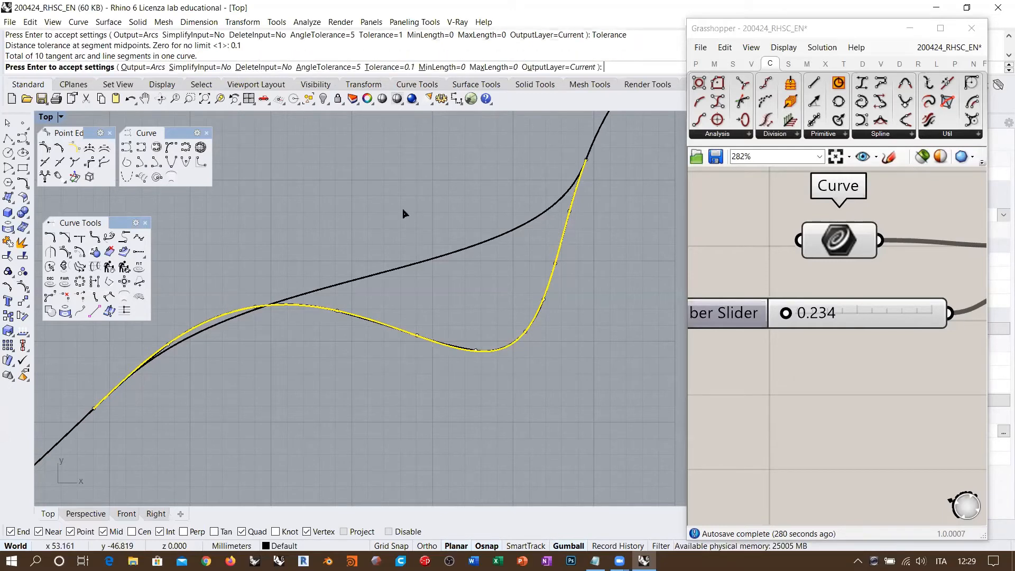
key(Return)
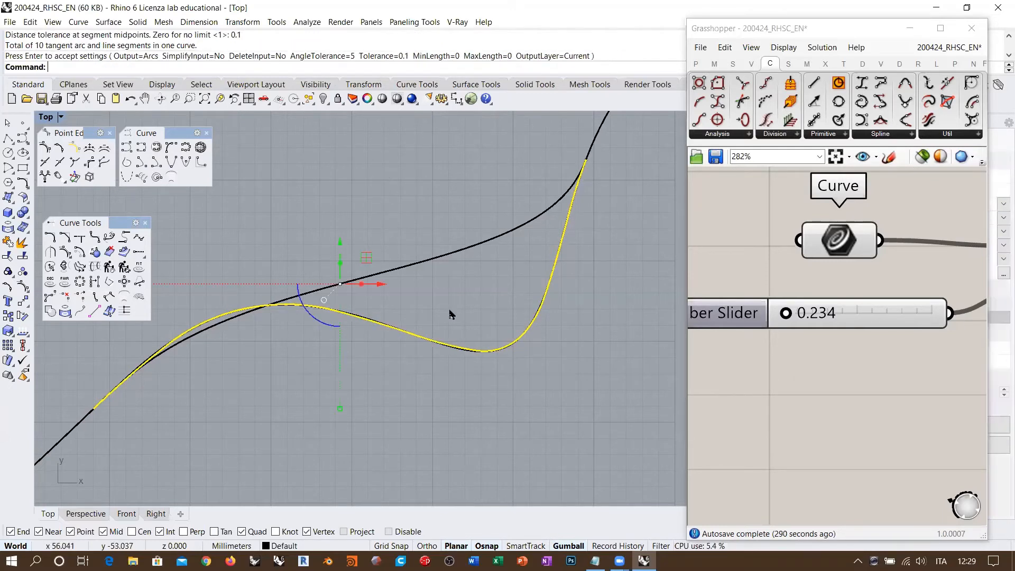
Select the original bent blend curve and examine its control points against the overlapping arc version.
scroll(461, 357, up, 5)
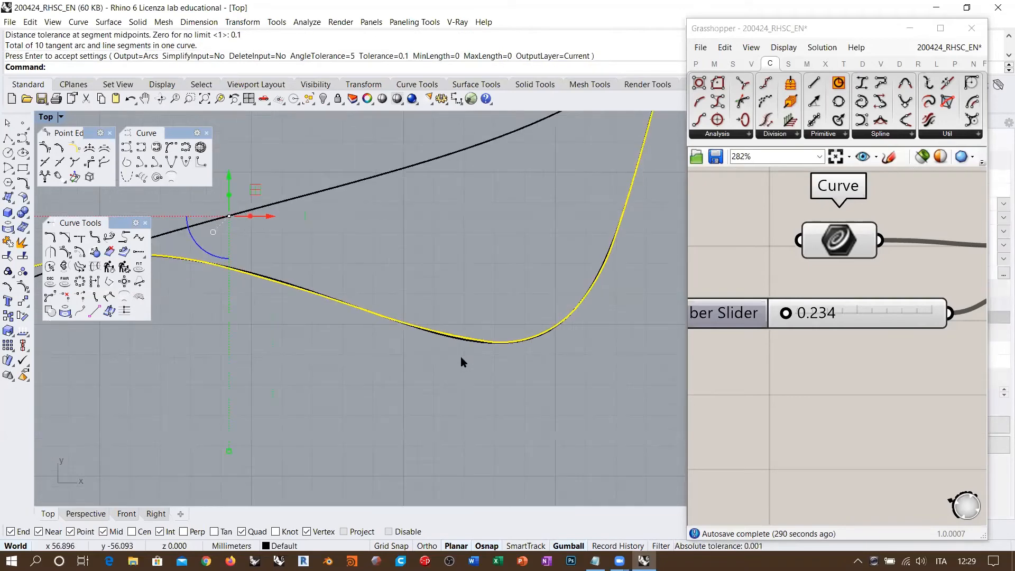
click(457, 330)
scroll(464, 287, down, 5)
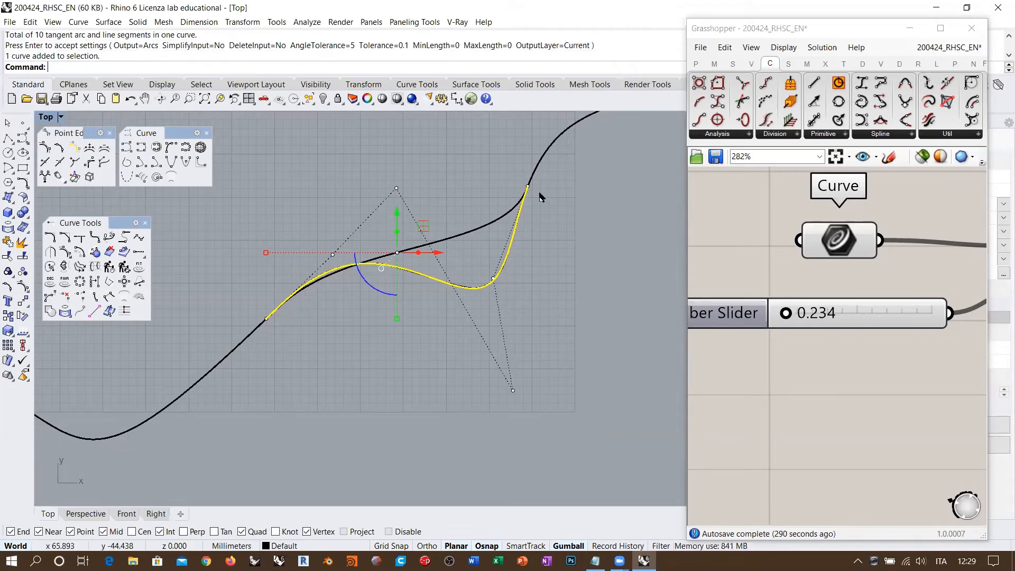
scroll(472, 293, up, 5)
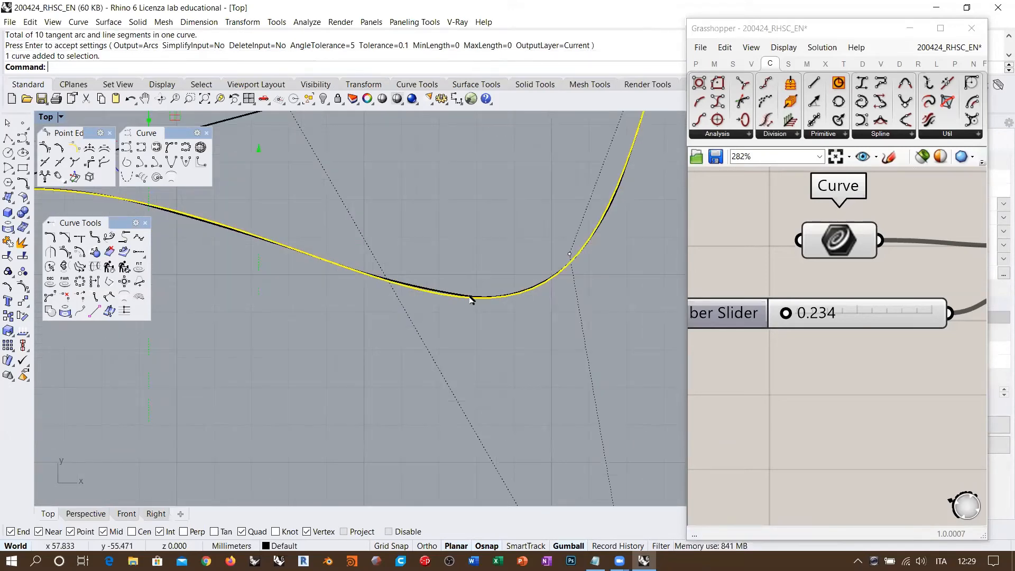
Select the converted arc curve and place it clear of the original, straight below the blend curves.
click(392, 289)
scroll(446, 294, down, 5)
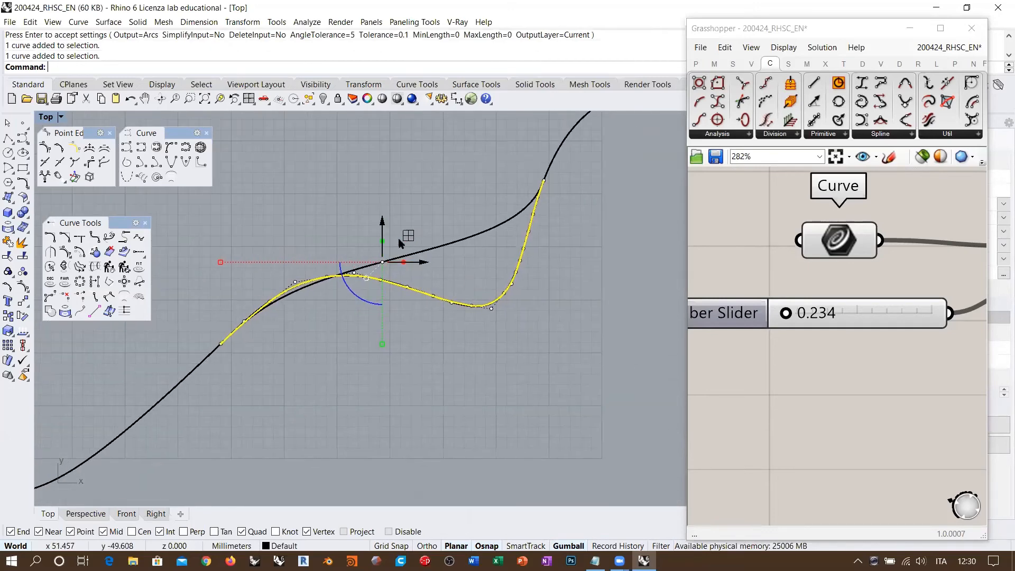
right_drag(406, 235, 372, 184)
scroll(372, 177, down, 4)
drag(378, 170, 400, 278)
key(alt)
scroll(380, 309, up, 5)
scroll(457, 277, down, 2)
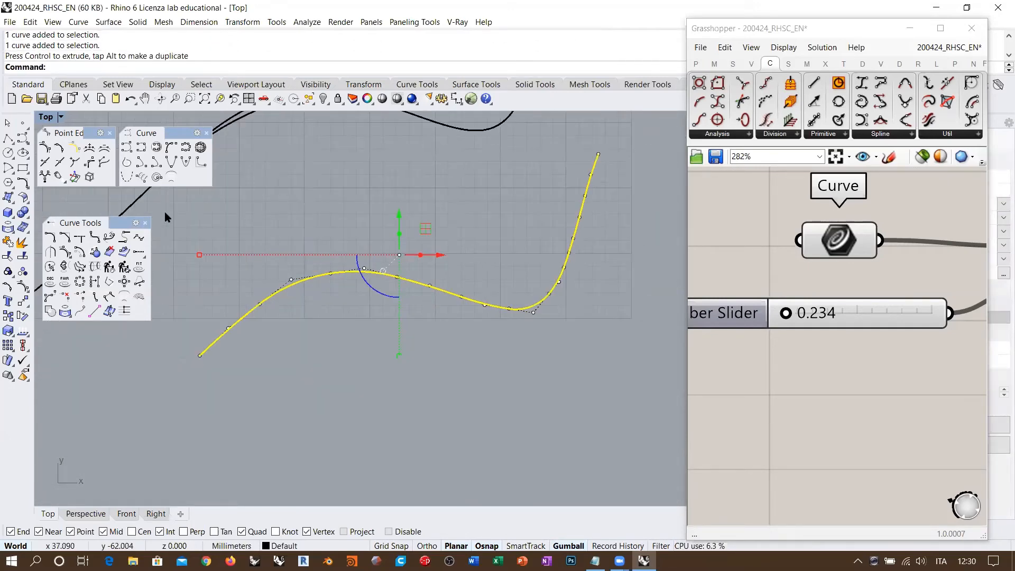
Explode the arc curve below the blends and select its segments one after another to inspect them.
click(23, 242)
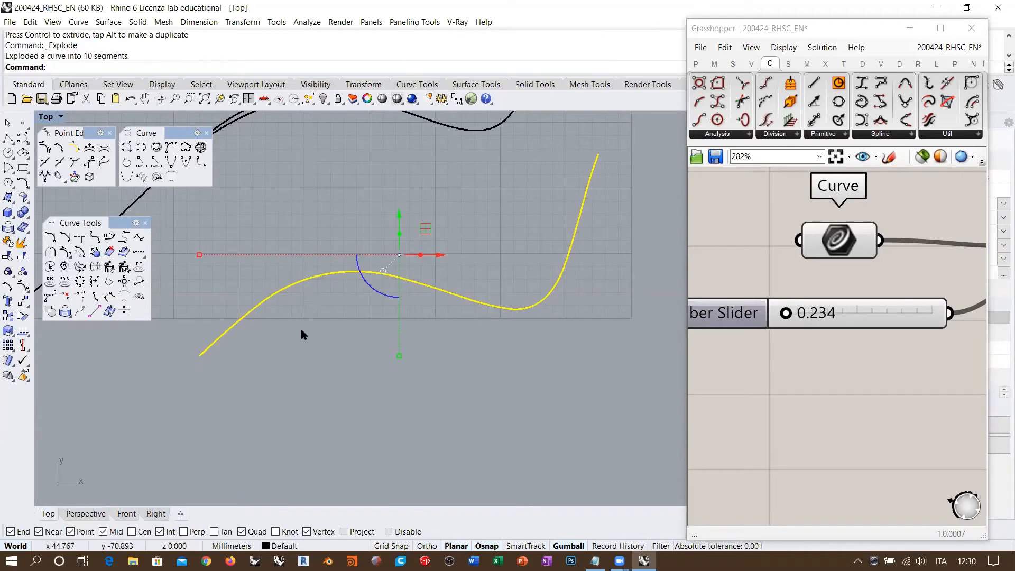
click(301, 330)
click(215, 340)
click(281, 289)
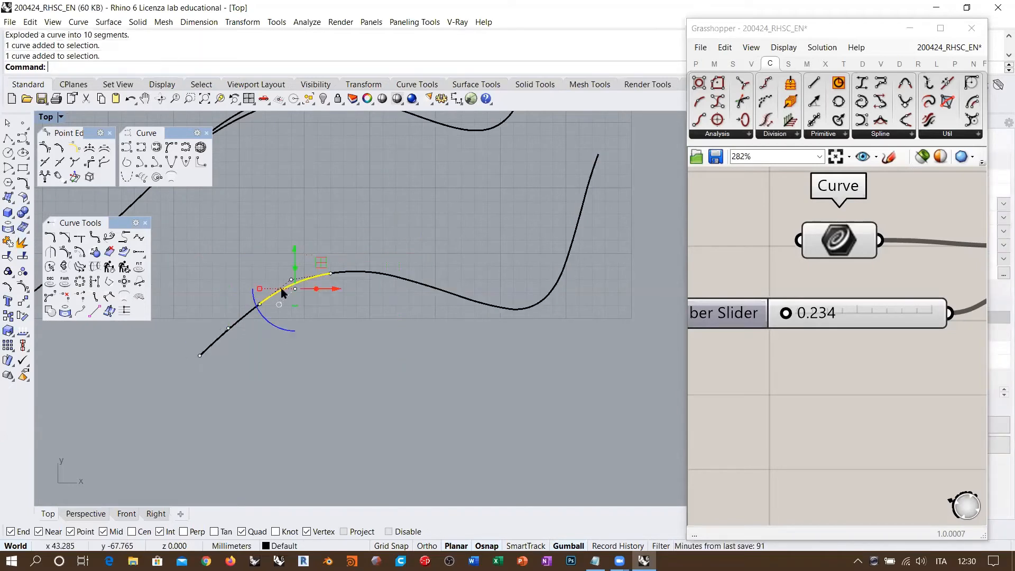
click(354, 272)
click(420, 288)
click(482, 301)
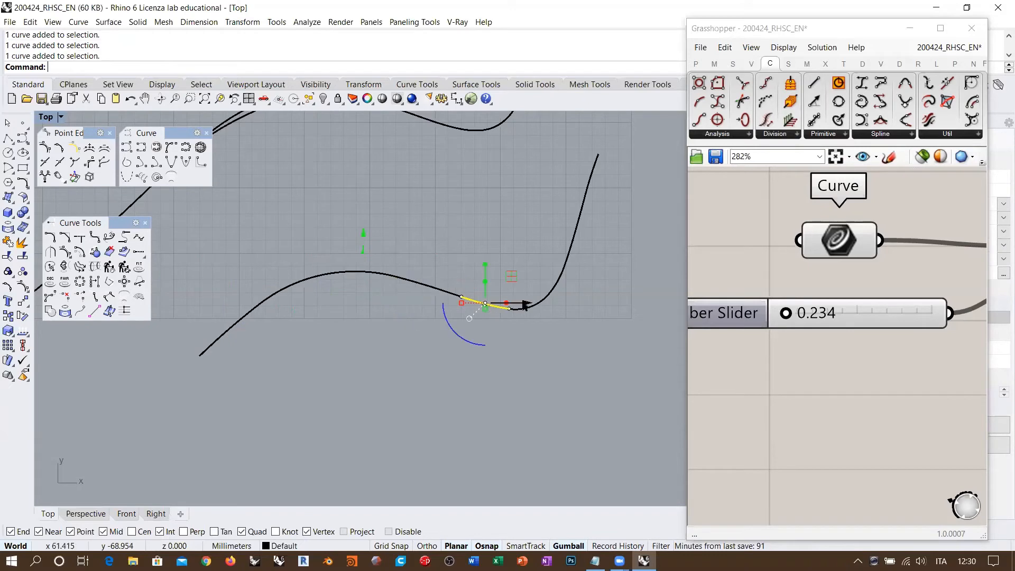
click(525, 307)
click(573, 256)
Select all the exploded arc segments and undo the explode.
scroll(387, 288, down, 6)
right_drag(436, 286, 391, 310)
drag(272, 365, 495, 224)
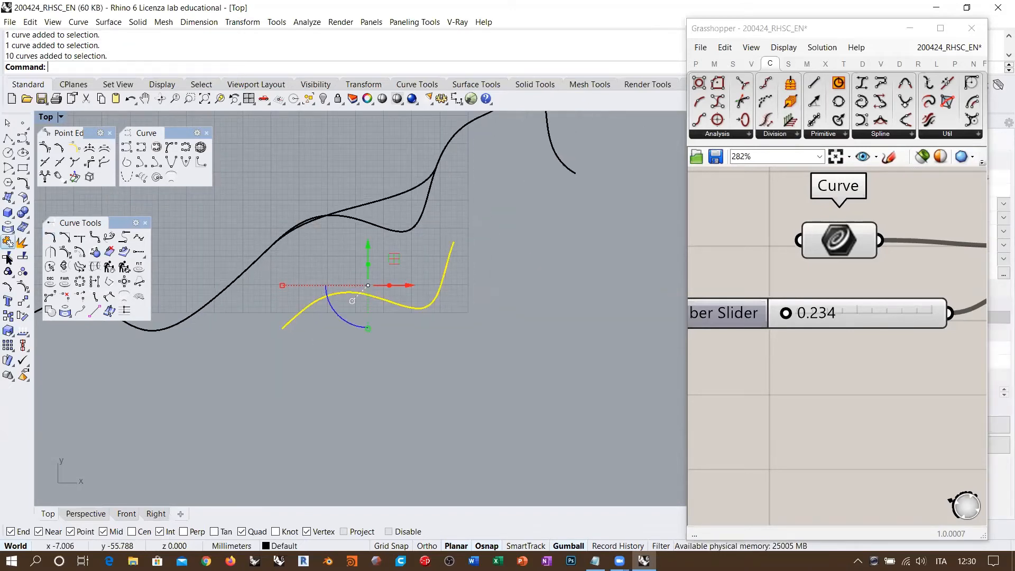
key(ctrl+z)
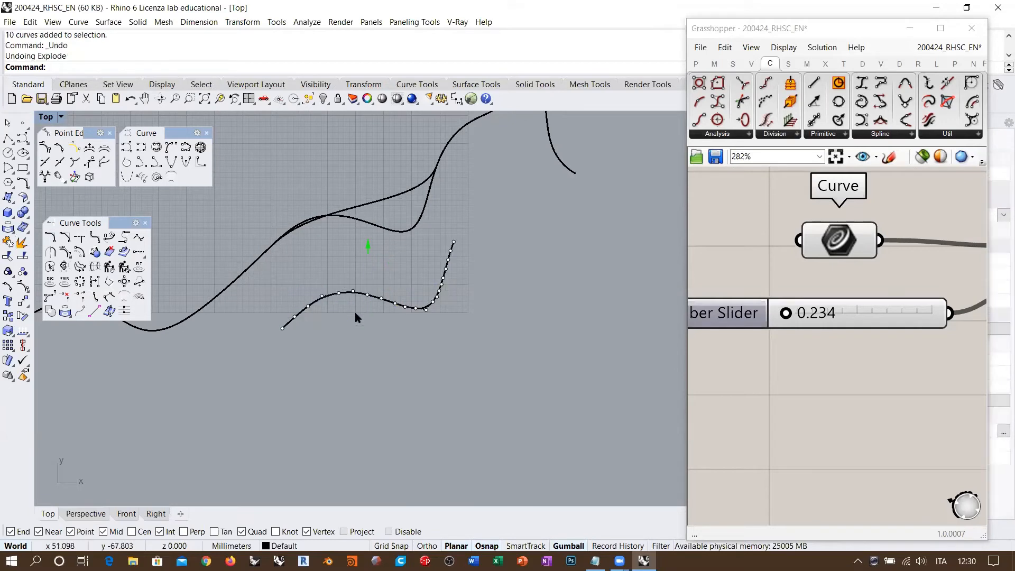
Assign the arc curve lying below the blends as the single curve of the Curve parameter feeding the Curvature component.
right_drag(355, 312, 327, 328)
click(338, 309)
scroll(799, 411, down, 4)
right_drag(817, 378, 765, 312)
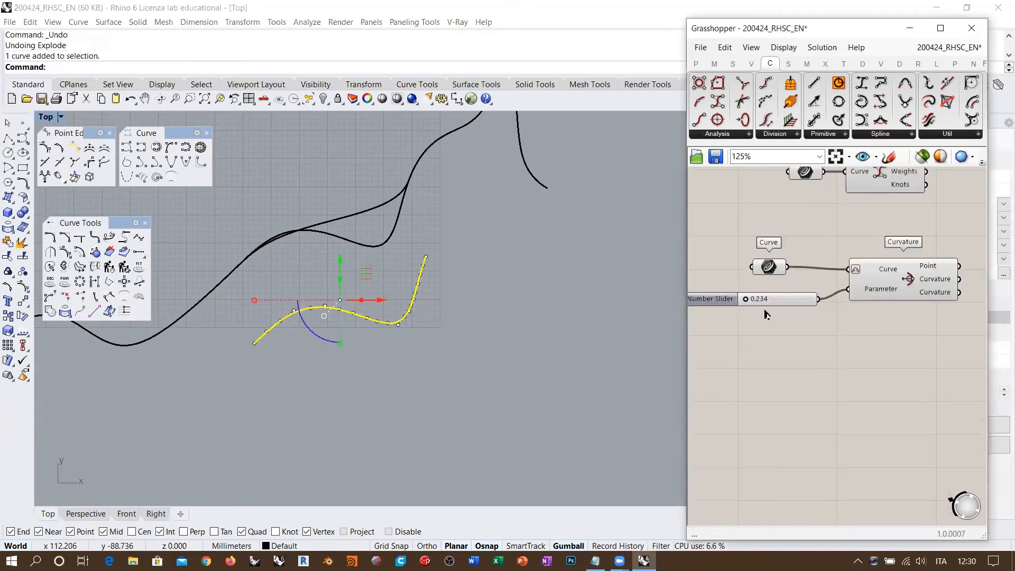
right_click(767, 265)
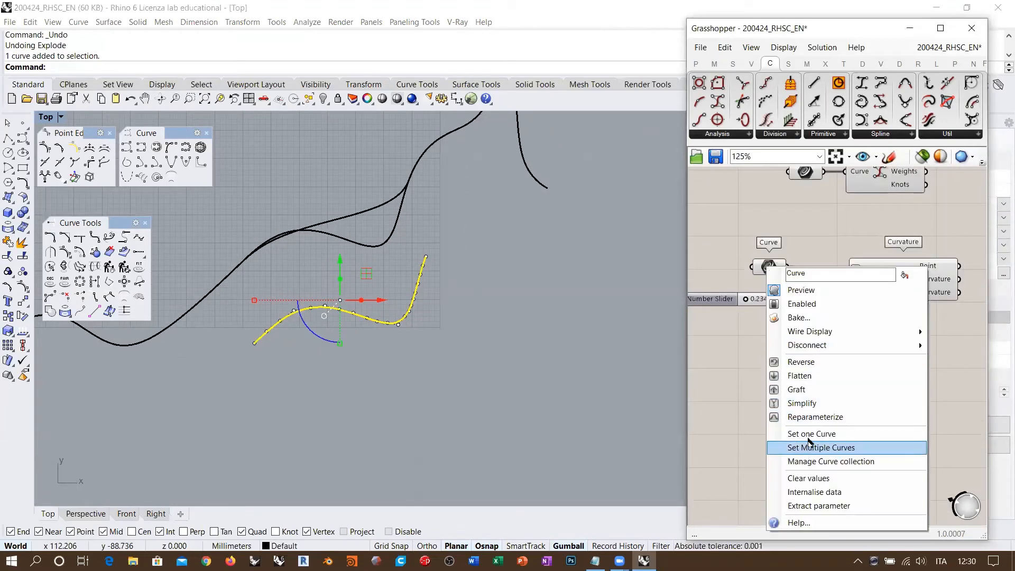
click(808, 434)
click(523, 404)
Widen the Grasshopper window and turn on the shaded geometry preview.
right_drag(851, 311, 804, 334)
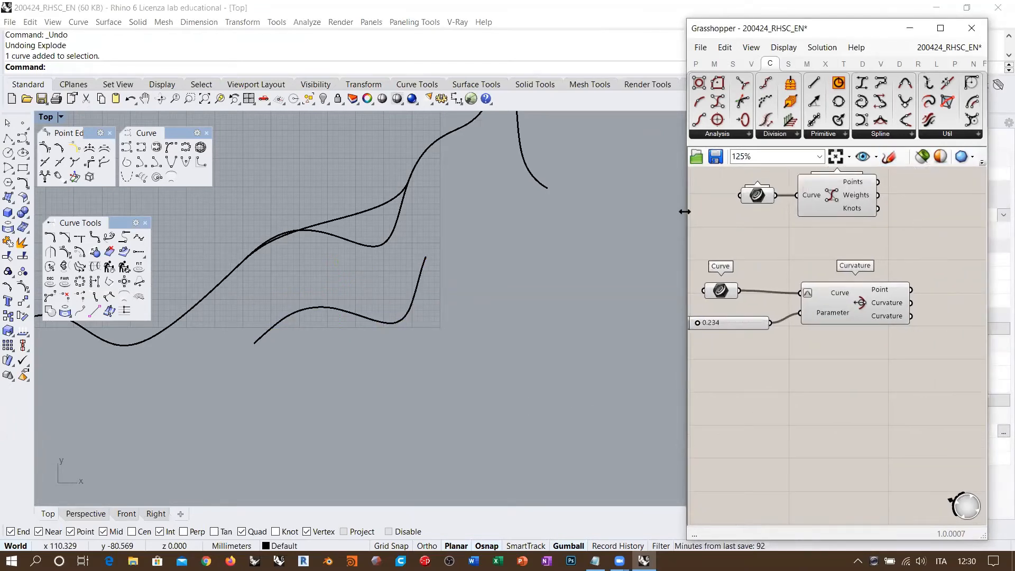
drag(687, 211, 505, 211)
click(901, 160)
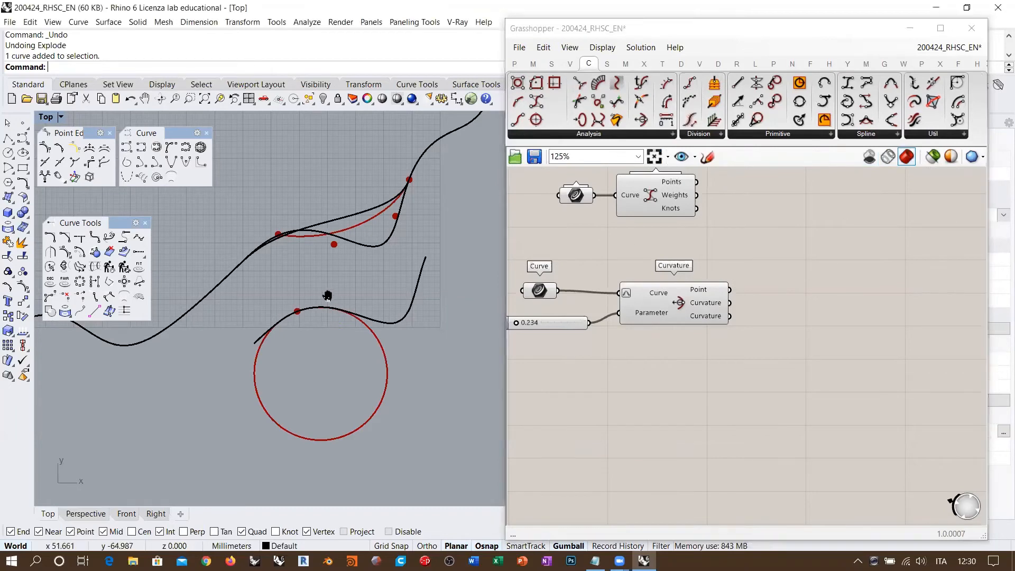
Set the number slider feeding the Curvature component's Parameter input to 0.078.
right_drag(326, 294, 324, 265)
scroll(364, 288, up, 2)
right_drag(522, 330, 630, 315)
scroll(629, 315, up, 4)
mouse_move(617, 298)
mouse_down()
mouse_move(628, 299)
mouse_move(615, 299)
mouse_up()
scroll(693, 316, down, 4)
scroll(351, 321, down, 3)
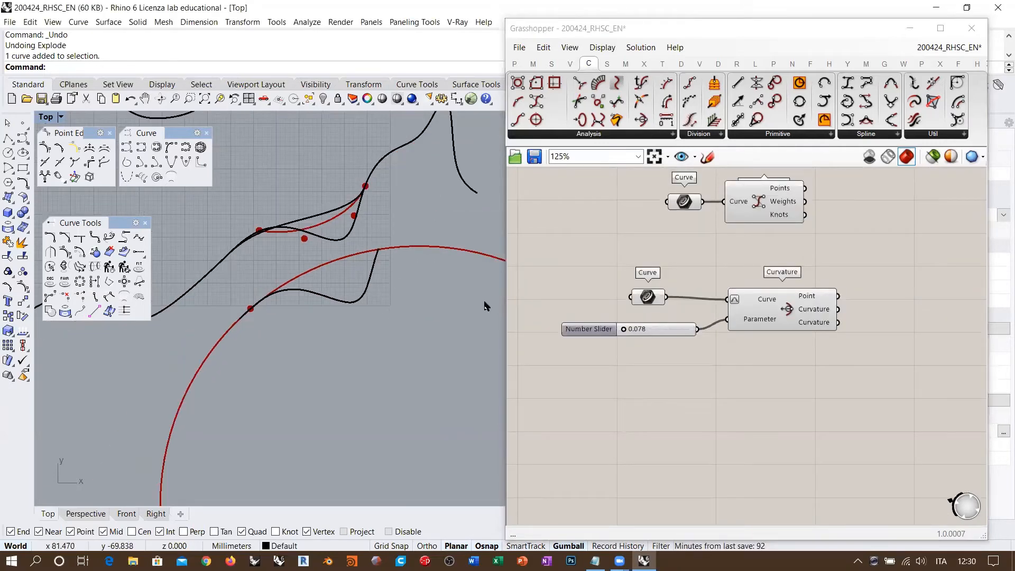
Select the lower arc curve and compare it and its curvature circle with the blend curves above.
click(339, 240)
click(345, 302)
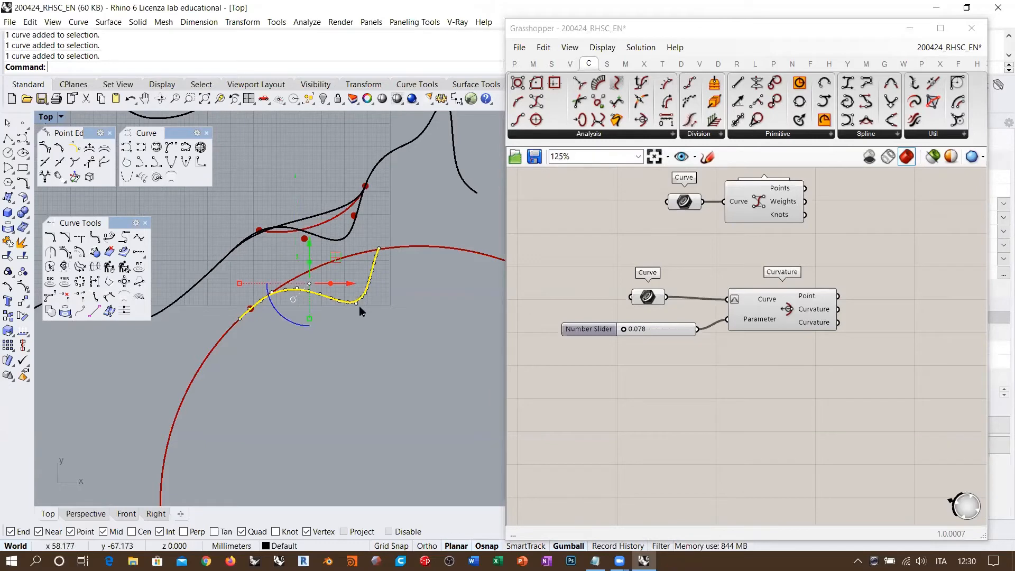
scroll(417, 264, up, 3)
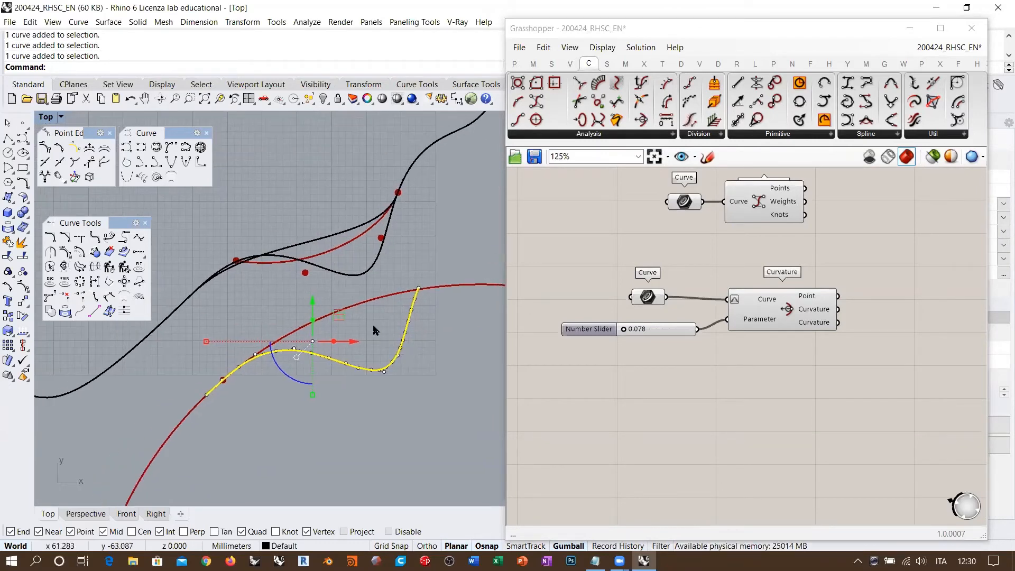
click(405, 265)
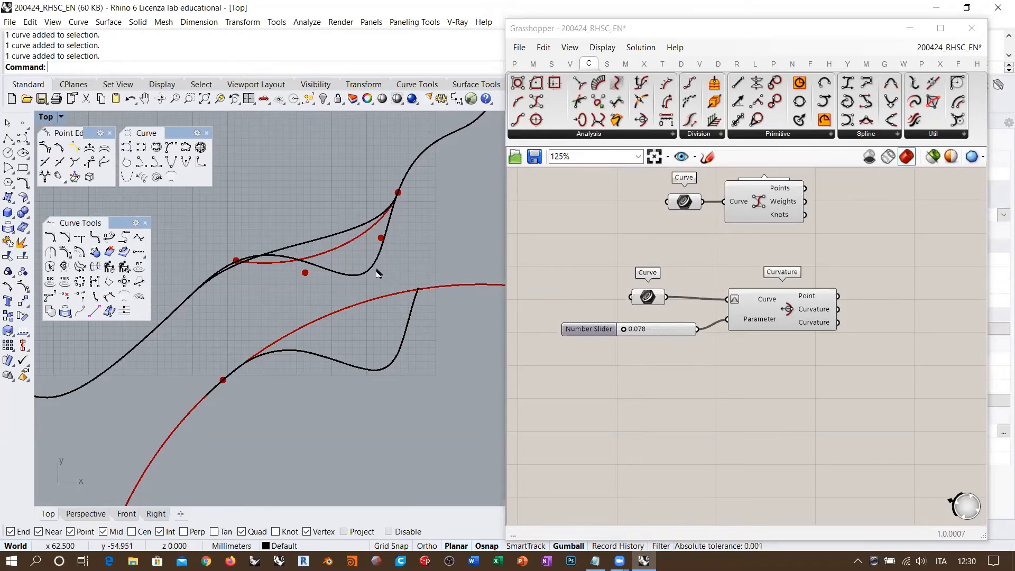
scroll(377, 271, down, 4)
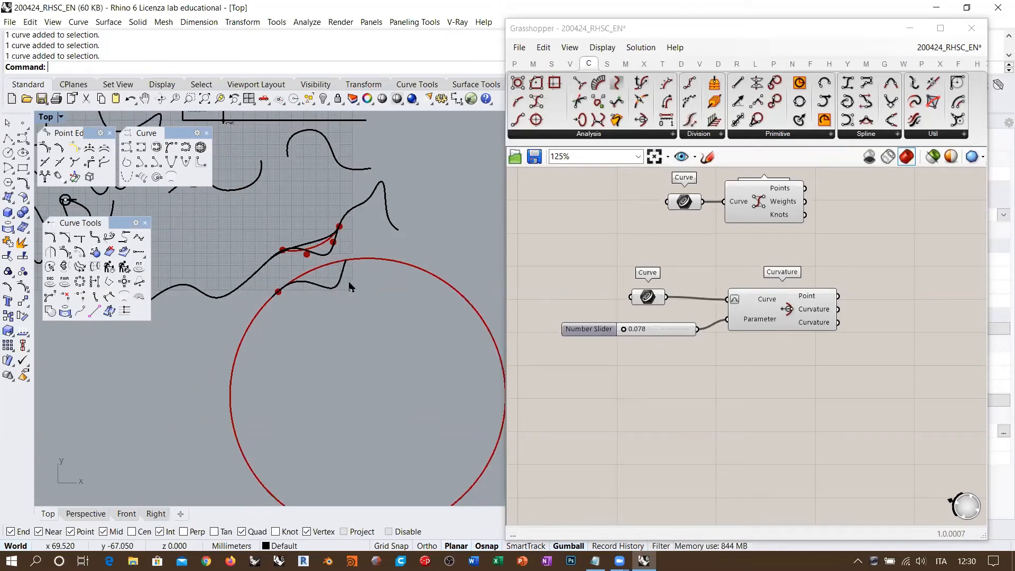
scroll(329, 242, up, 5)
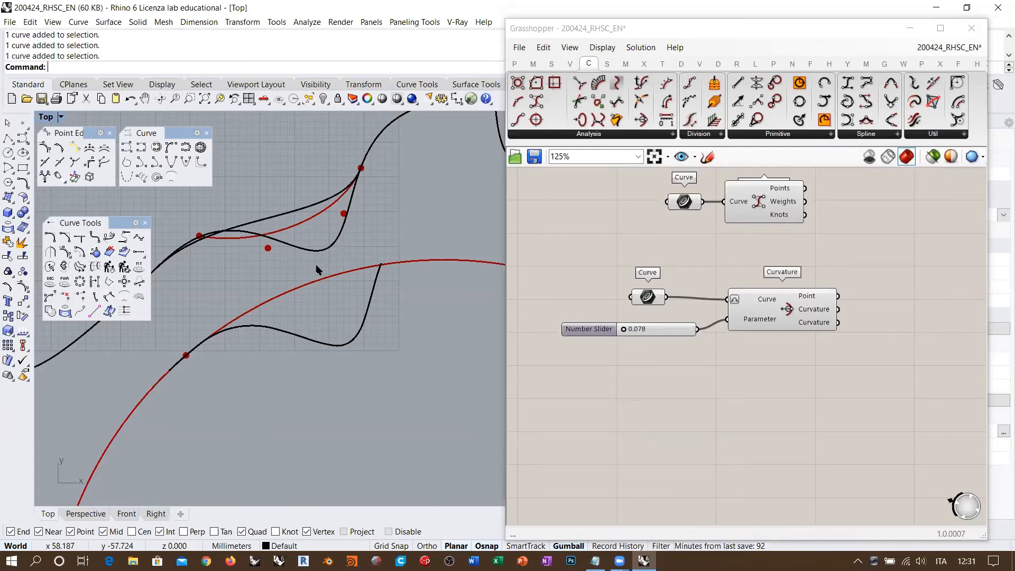
Move the lower arc curve from its upper endpoint onto the shared upper endpoint of the blend curves.
click(361, 331)
right_drag(354, 294, 361, 344)
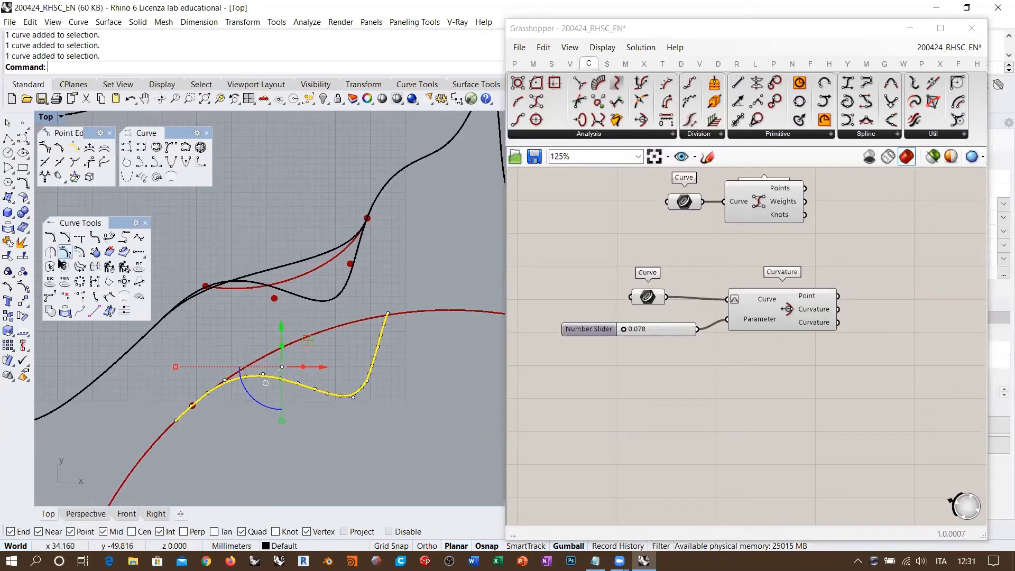
click(24, 302)
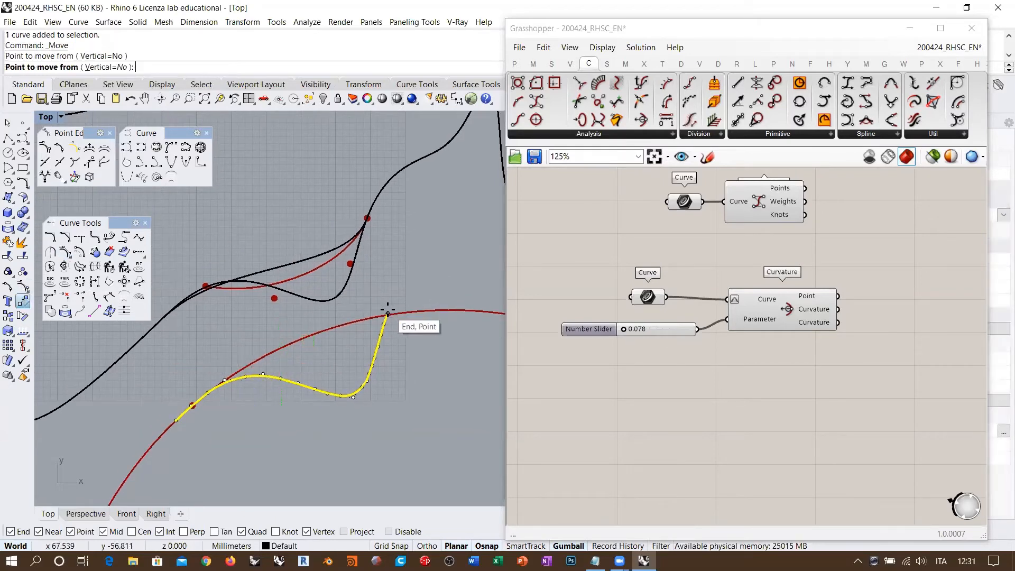
click(388, 314)
click(367, 218)
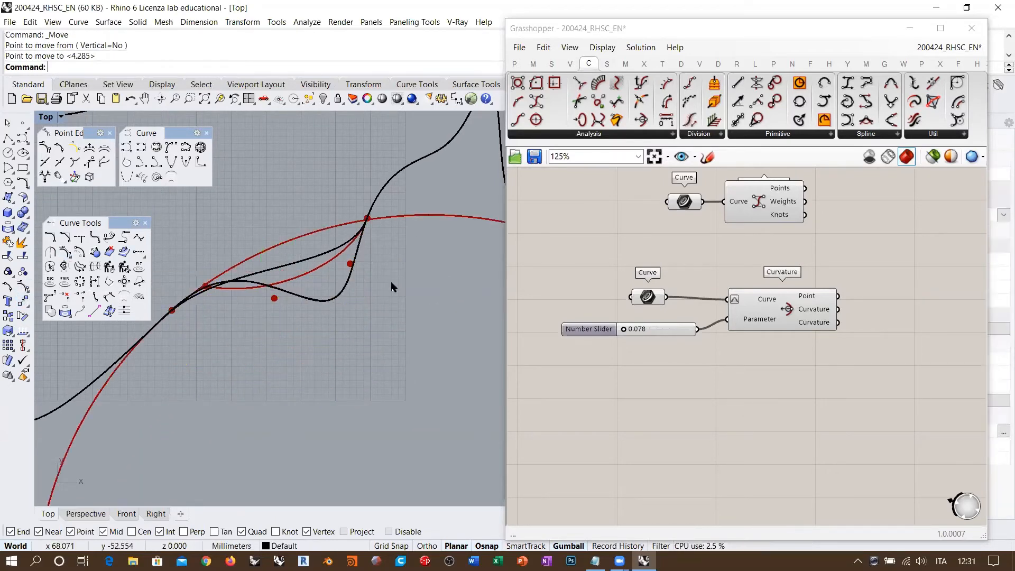
Inspect the overlapping arc and free-form blend curves with their curvature circle, up close and across the whole drawing.
scroll(340, 299, up, 4)
scroll(363, 309, down, 3)
click(358, 302)
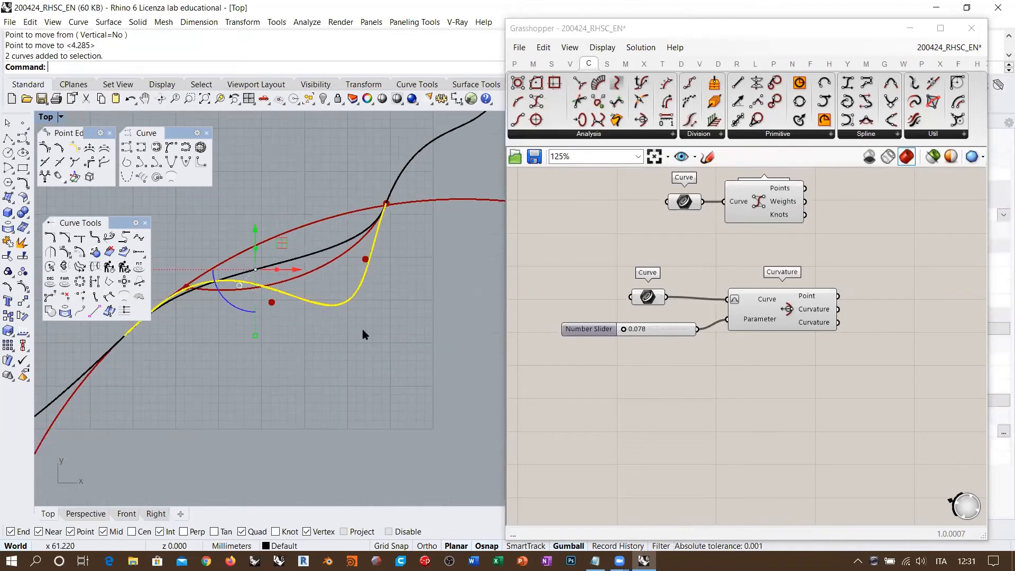
scroll(324, 296, down, 4)
scroll(320, 290, up, 4)
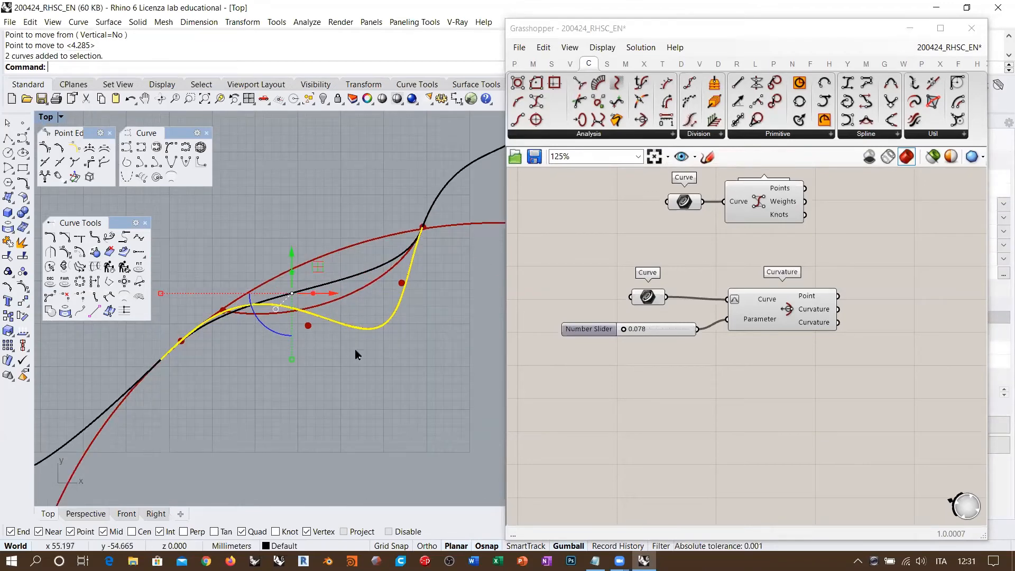
click(369, 367)
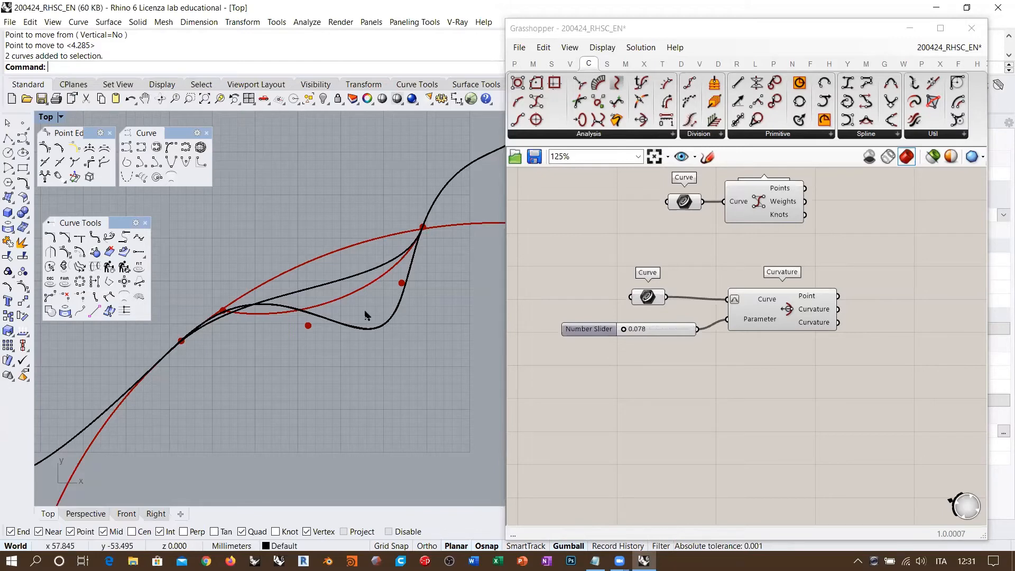
right_drag(378, 288, 364, 339)
scroll(371, 308, up, 4)
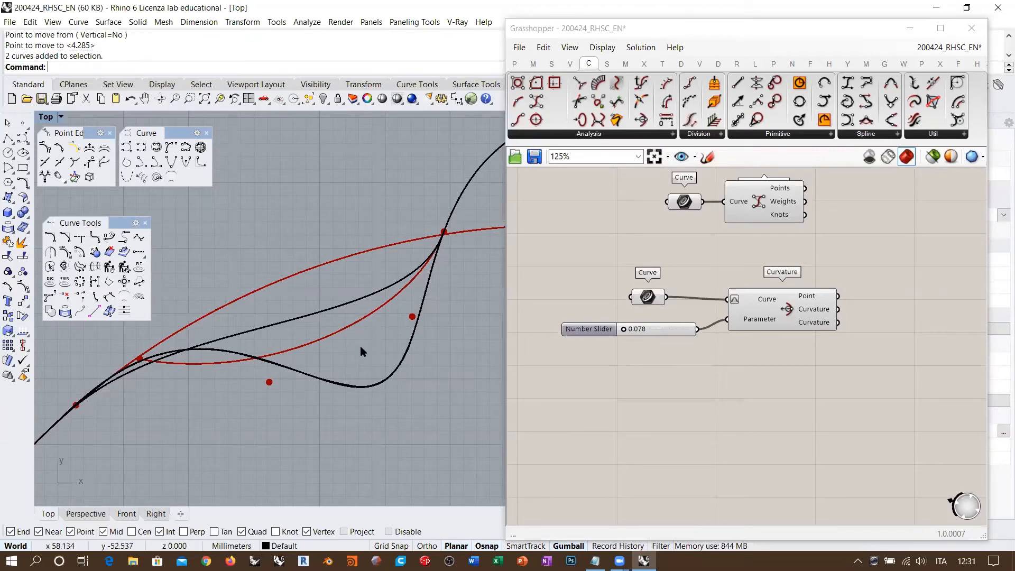
scroll(360, 356, down, 10)
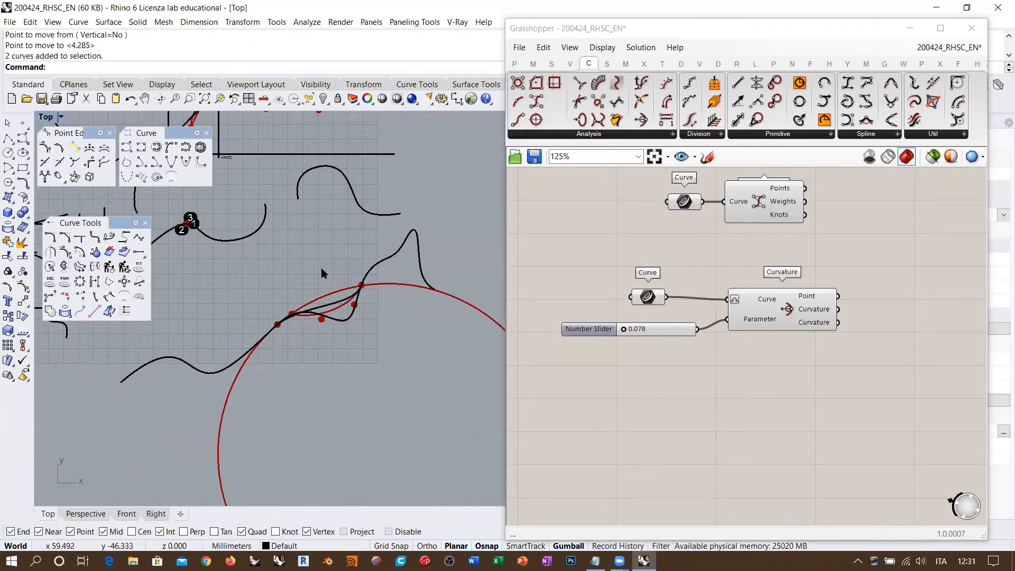
right_drag(369, 305, 383, 338)
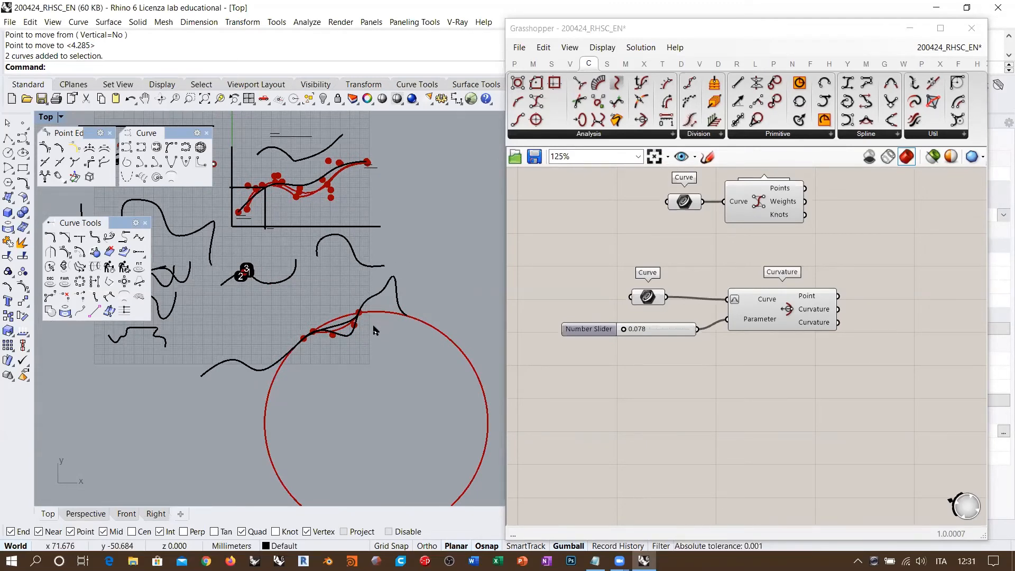
scroll(376, 313, down, 6)
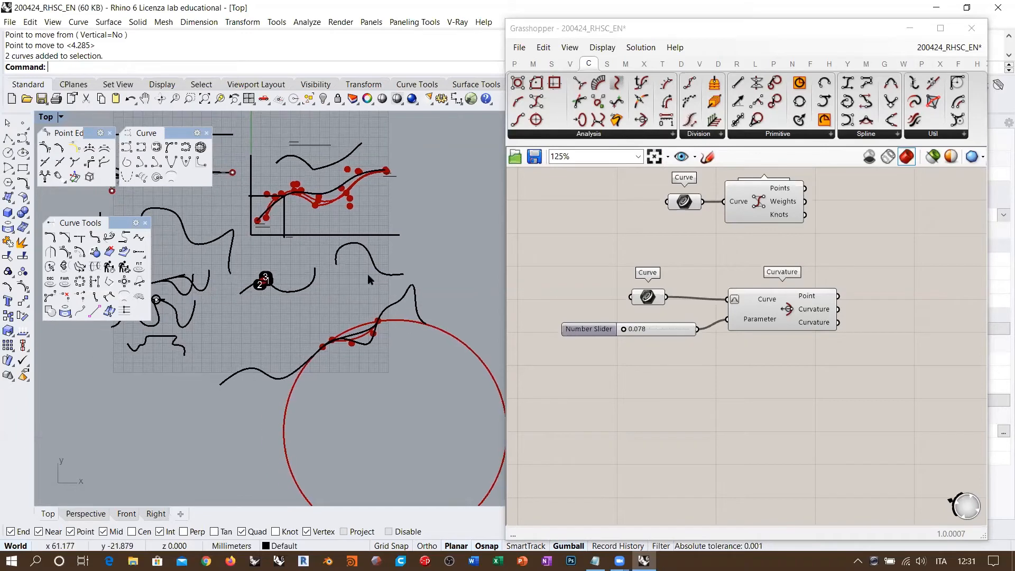
scroll(349, 256, up, 2)
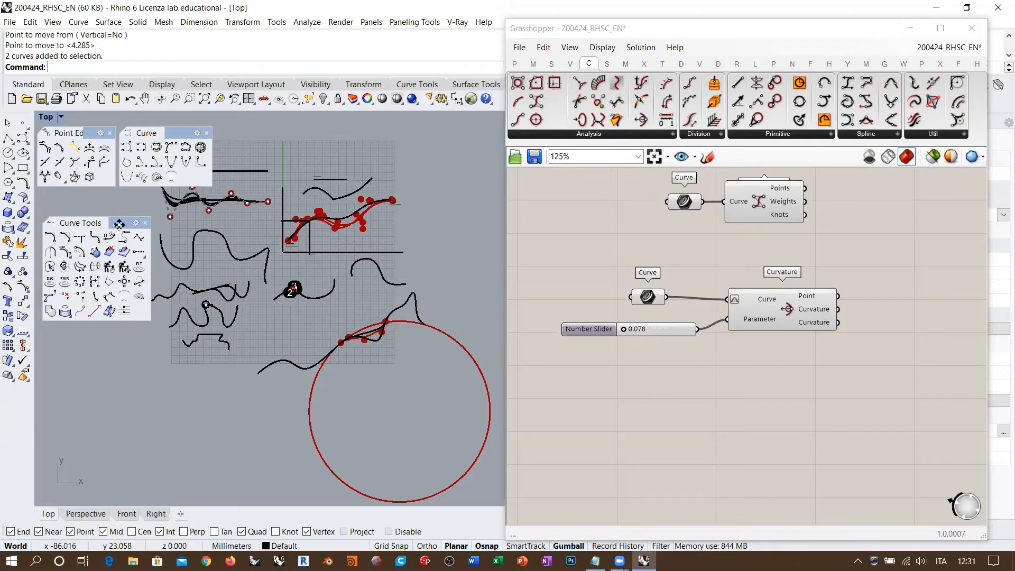
Shift the Curve Tools palette up and line up the Curve parameter and number slider with the Curvature component's inputs.
drag(117, 222, 111, 197)
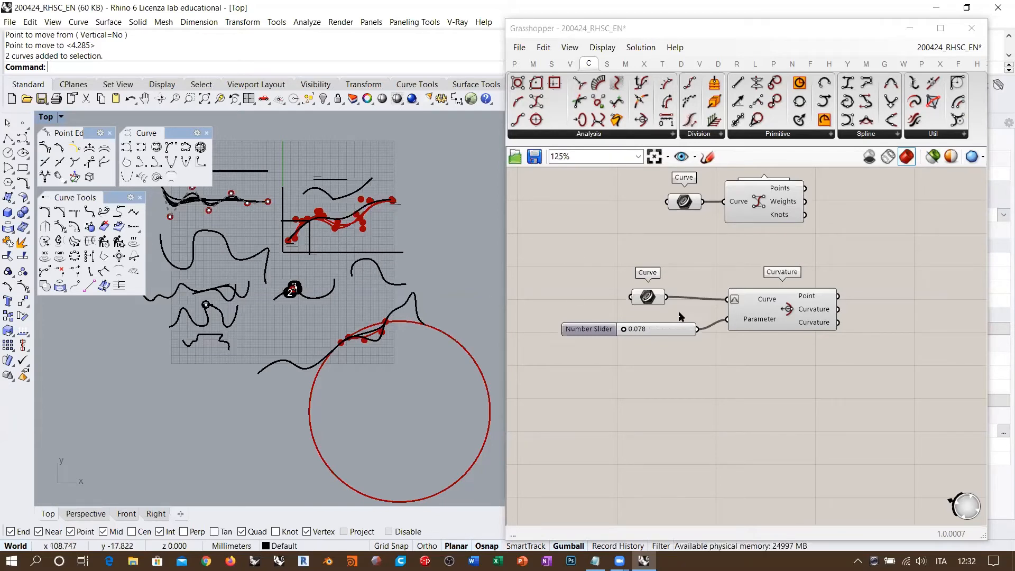
click(673, 329)
mouse_move(673, 326)
mouse_down()
mouse_move(655, 297)
mouse_move(685, 296)
mouse_move(684, 318)
mouse_up()
click(632, 262)
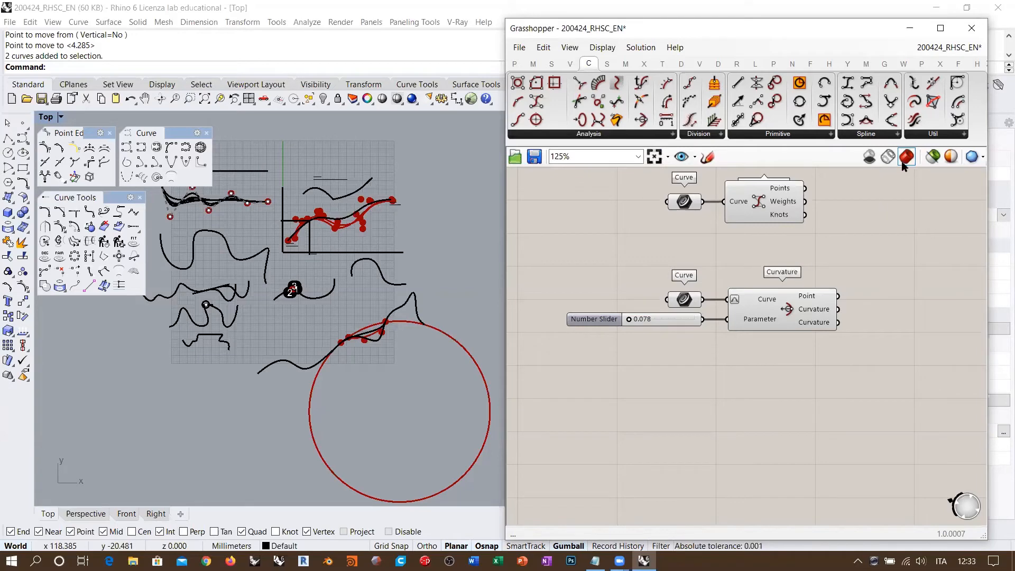
Turn off the Grasshopper geometry preview and minimize the Grasshopper window.
click(869, 157)
click(909, 28)
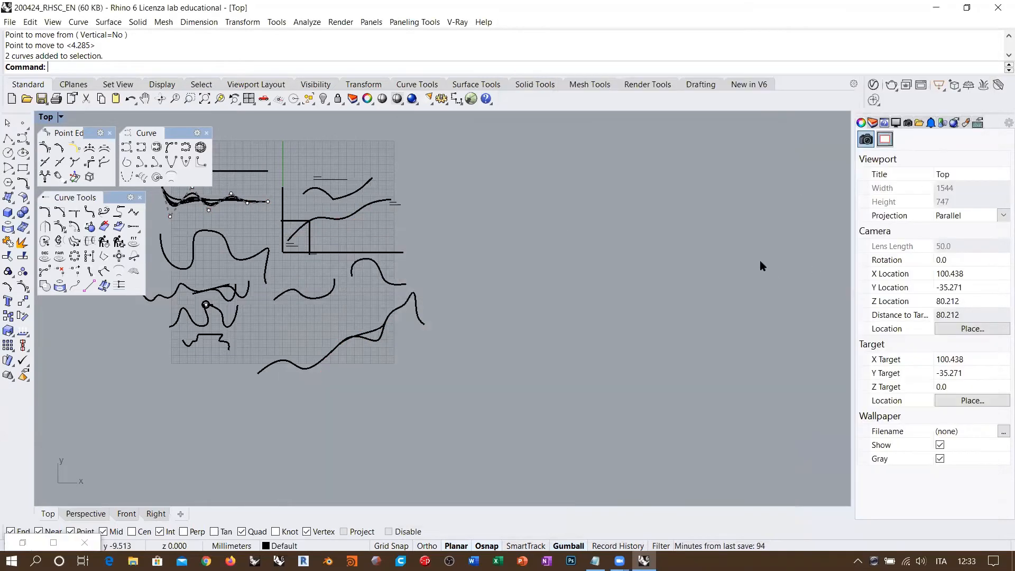
Move the three blend curves down clear of the two base curves, and place one bent curve separately below the others.
scroll(374, 317, up, 5)
scroll(481, 318, up, 3)
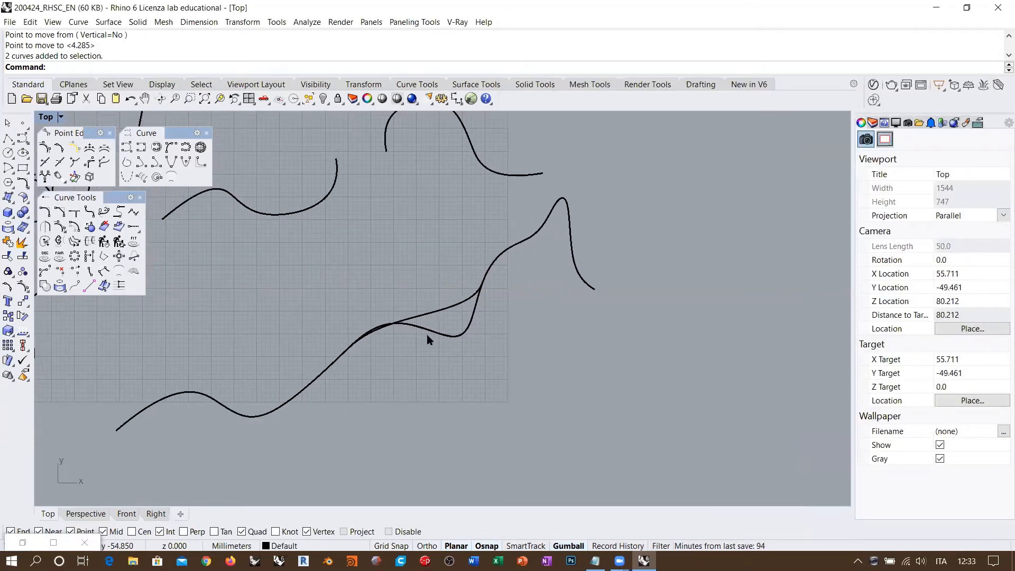
right_drag(452, 331, 433, 340)
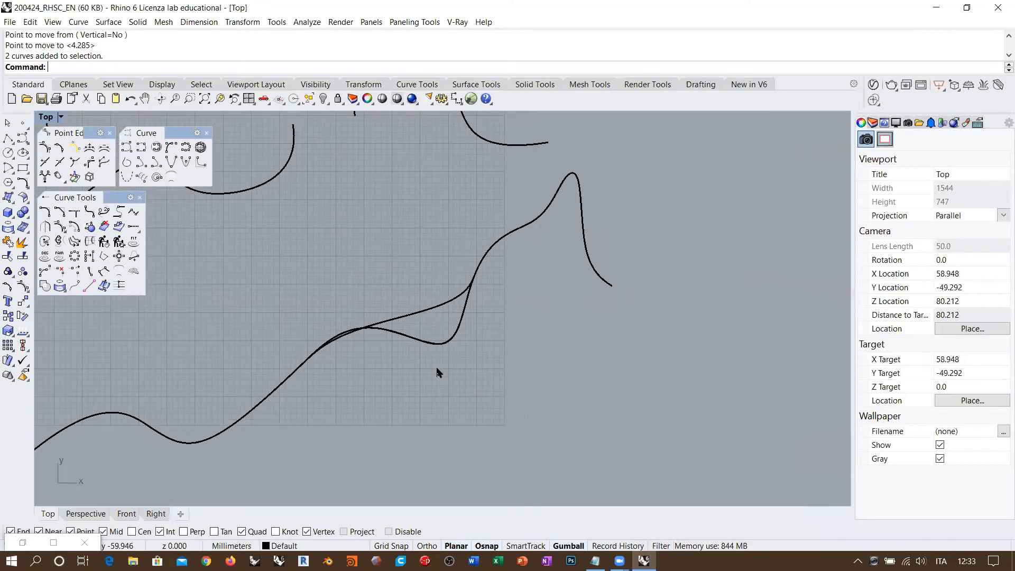
drag(437, 368, 376, 281)
scroll(376, 281, down, 4)
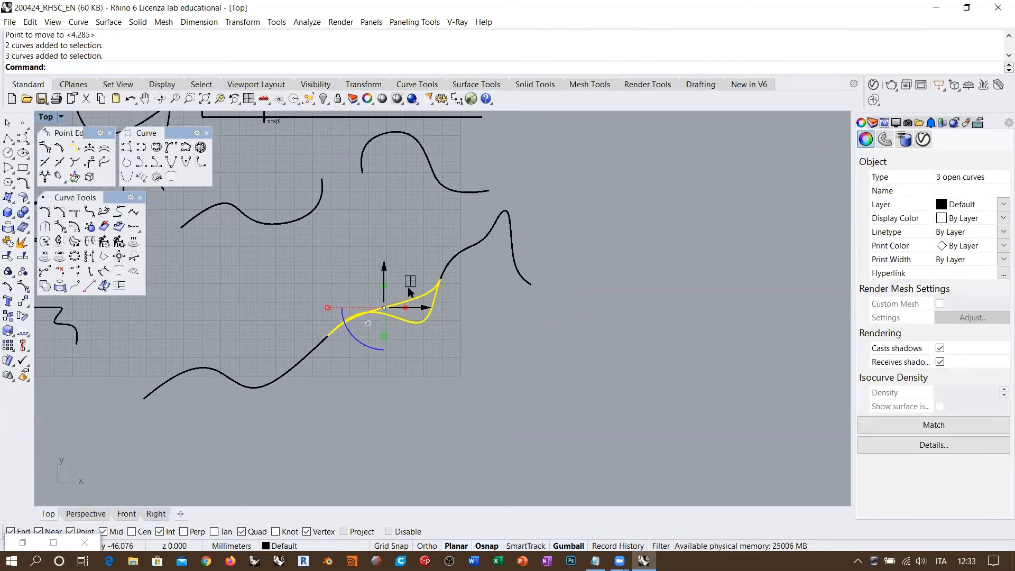
drag(407, 282, 388, 359)
click(457, 381)
click(423, 375)
click(455, 408)
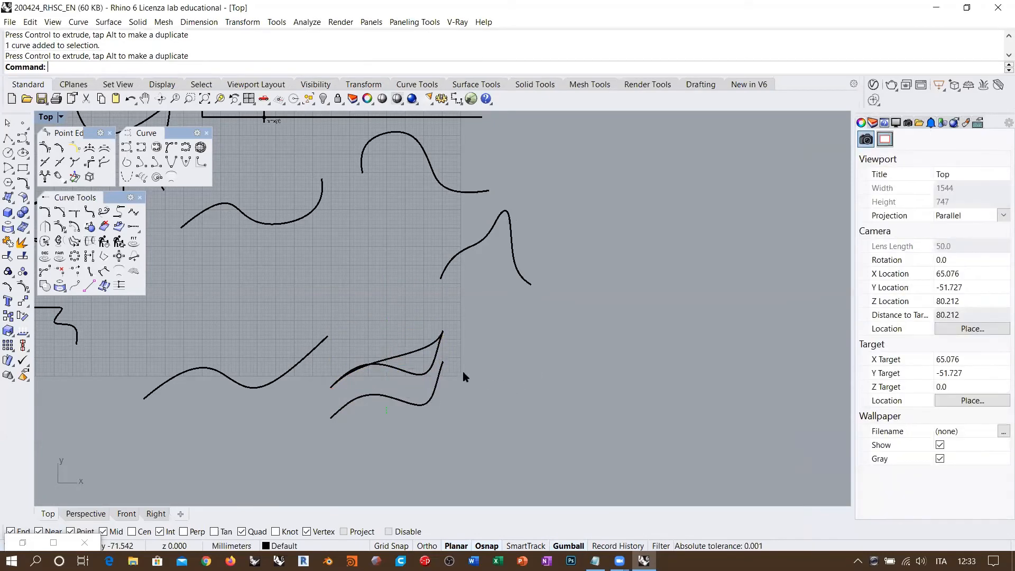
Start an adjustable curve blend between the facing ends of the two base curves and turn on its curvature display.
scroll(391, 305, up, 6)
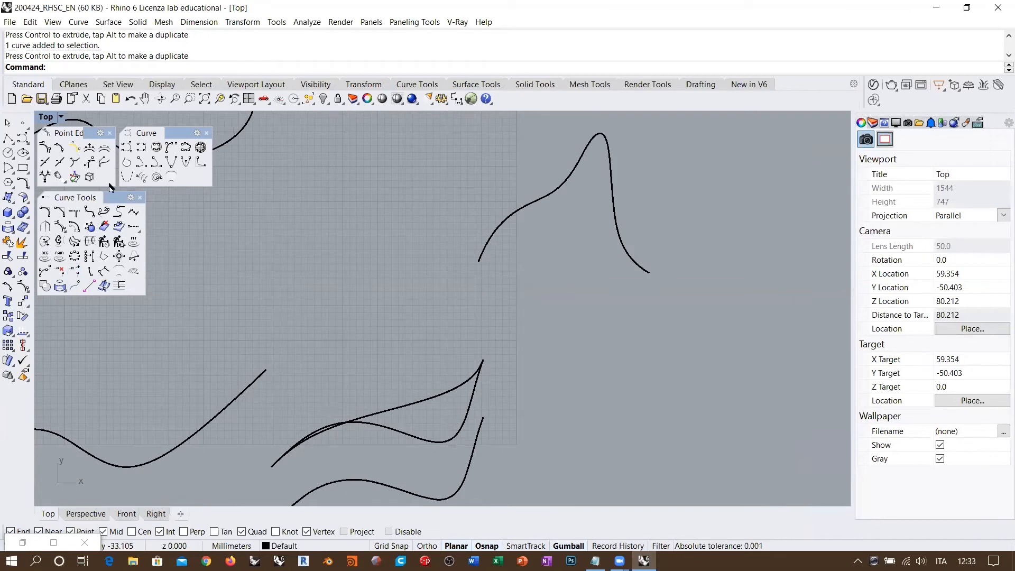
click(104, 211)
click(263, 368)
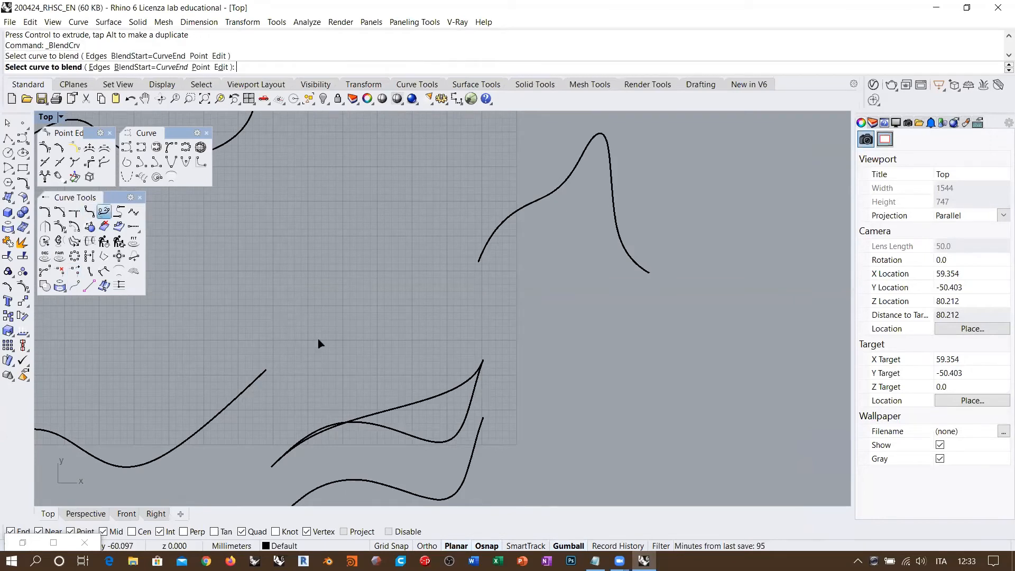
click(481, 258)
click(514, 339)
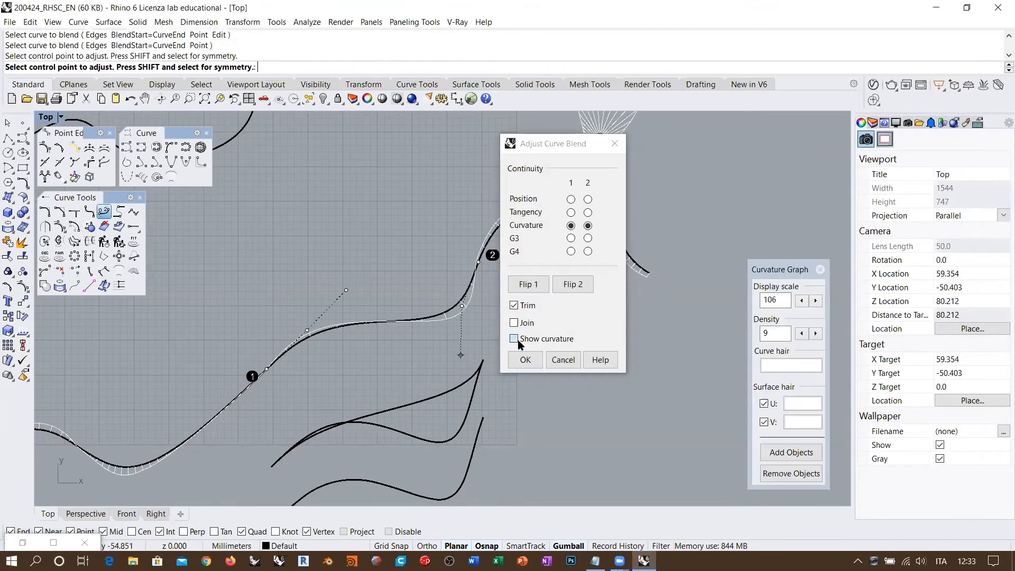
Place the blend and curvature graph dialogs clear of the curves and set the graph's display scale to 111.
drag(541, 153, 622, 247)
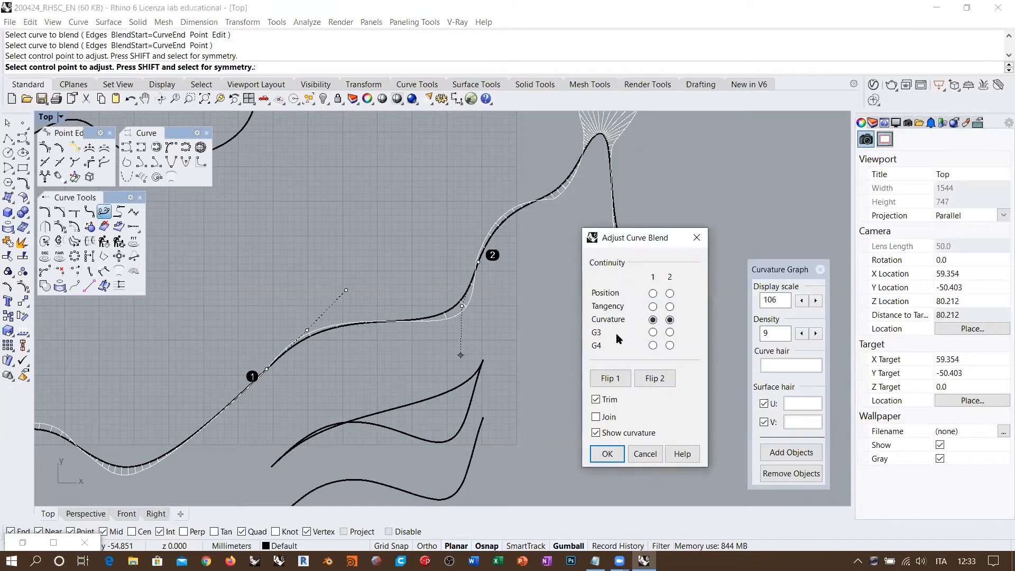
drag(772, 267, 755, 170)
right_drag(566, 216, 548, 214)
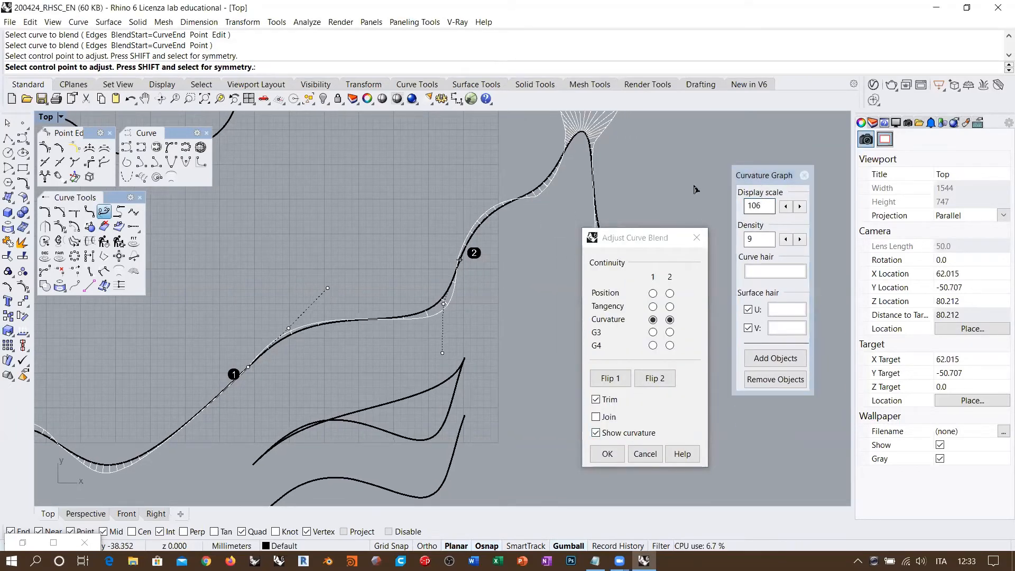
click(800, 207)
click(800, 207)
click(800, 207)
click(800, 207)
click(800, 207)
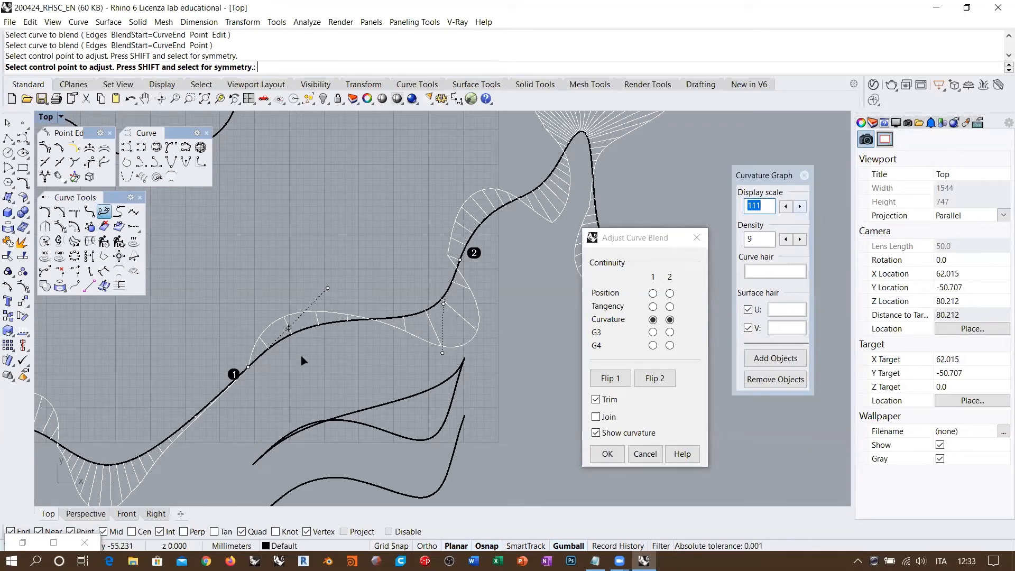
right_drag(302, 350, 308, 317)
scroll(468, 207, up, 2)
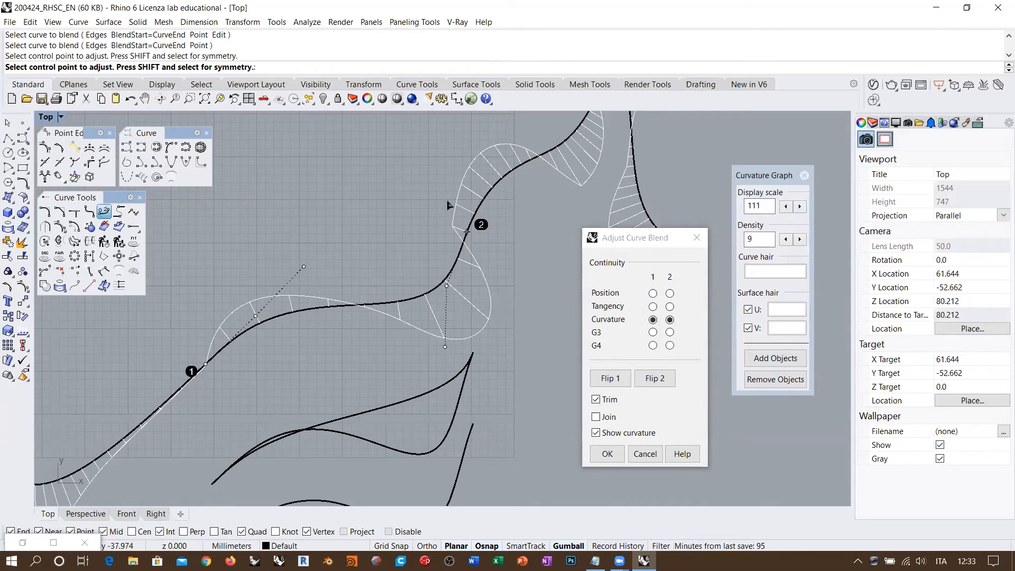
Examine the curvature graph along both input curves and the blend between ends 1 and 2.
scroll(463, 238, down, 1)
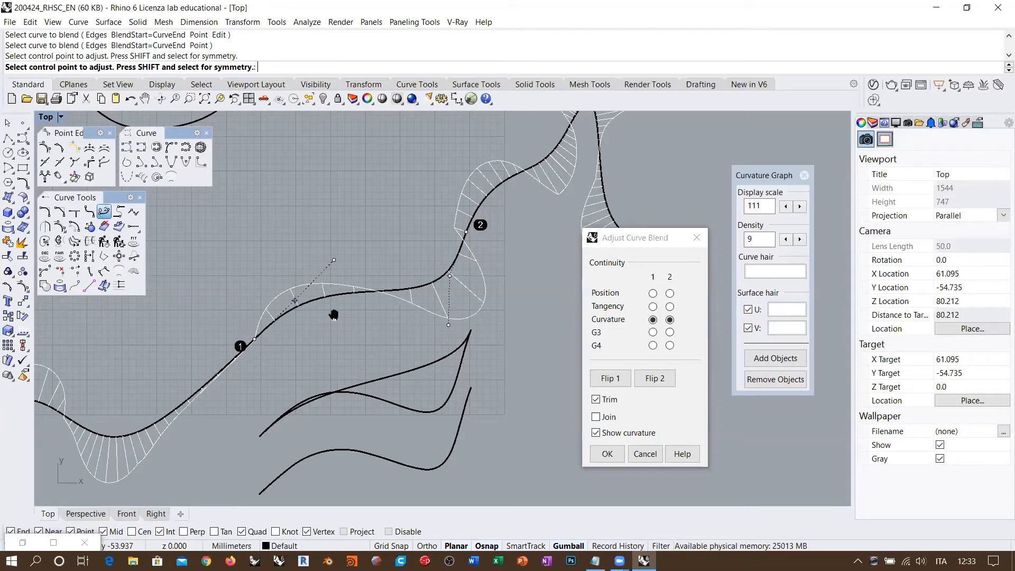
right_drag(334, 316, 544, 284)
scroll(455, 248, down, 4)
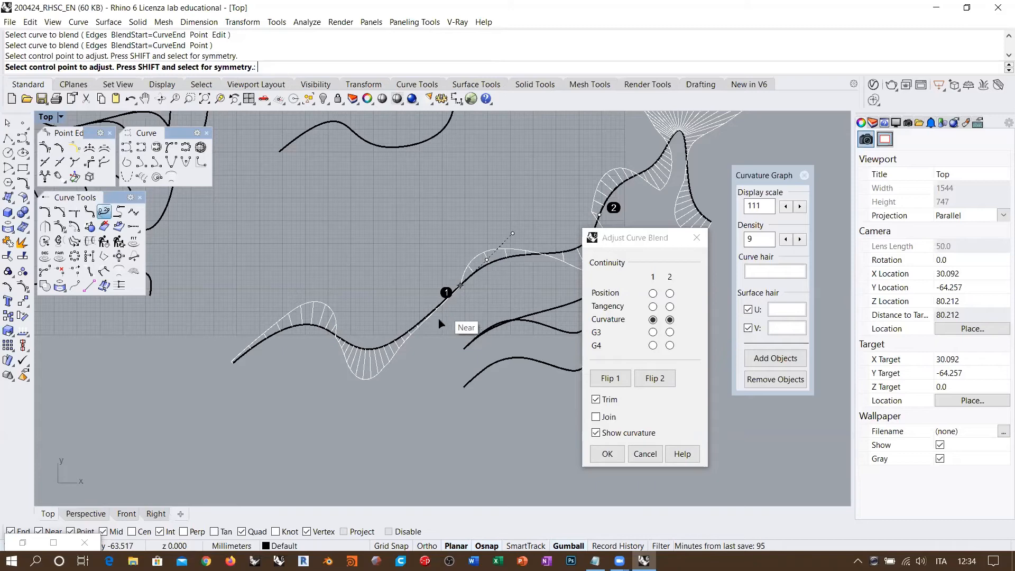
scroll(418, 338, up, 3)
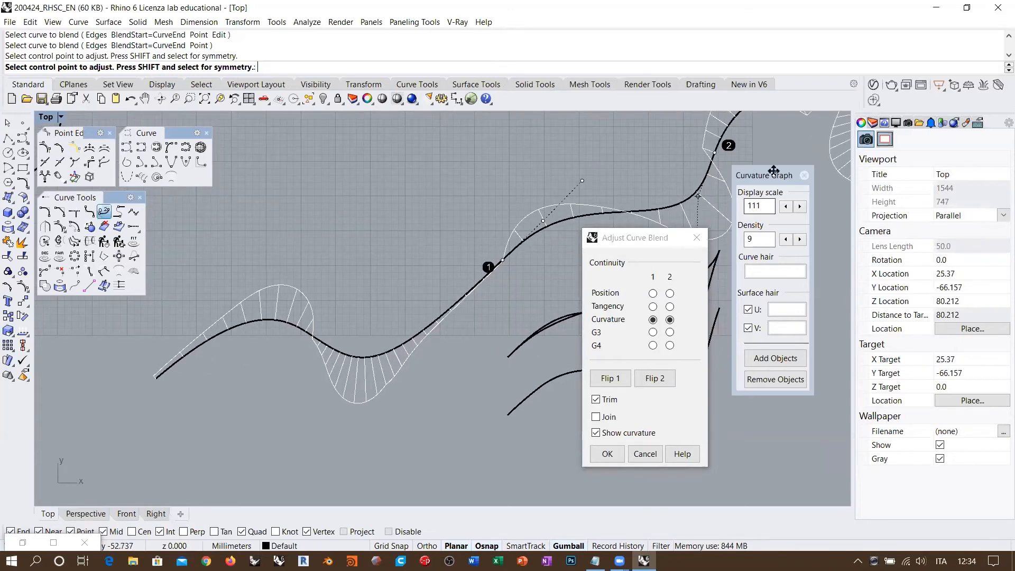
drag(773, 171, 782, 182)
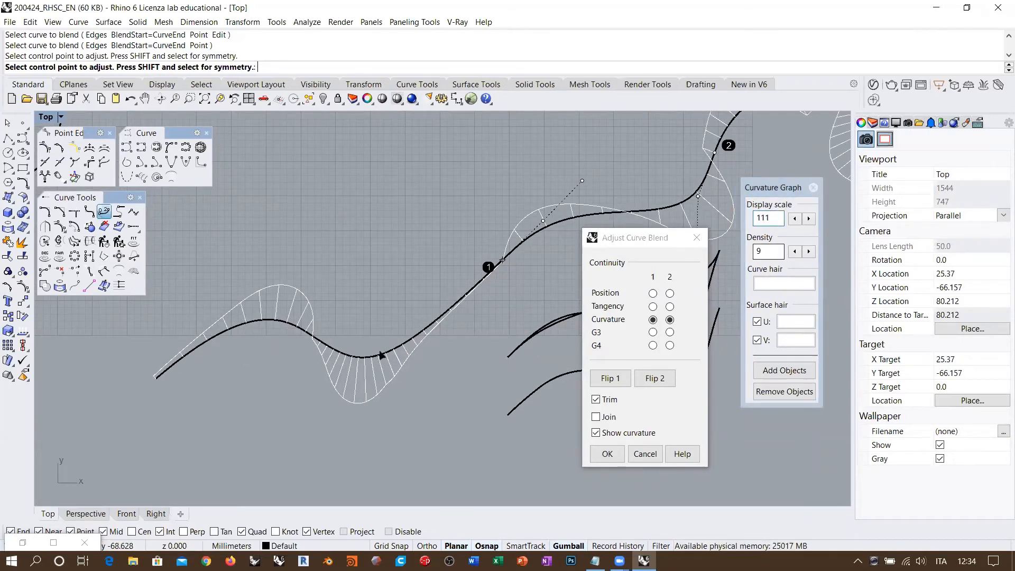
scroll(187, 367, up, 5)
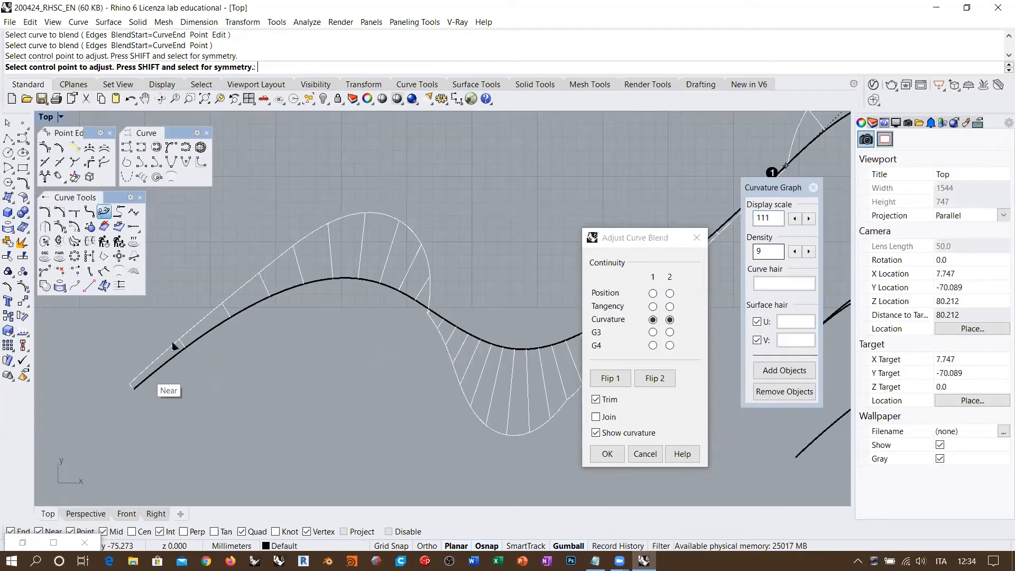
right_drag(529, 313, 306, 353)
scroll(240, 380, down, 6)
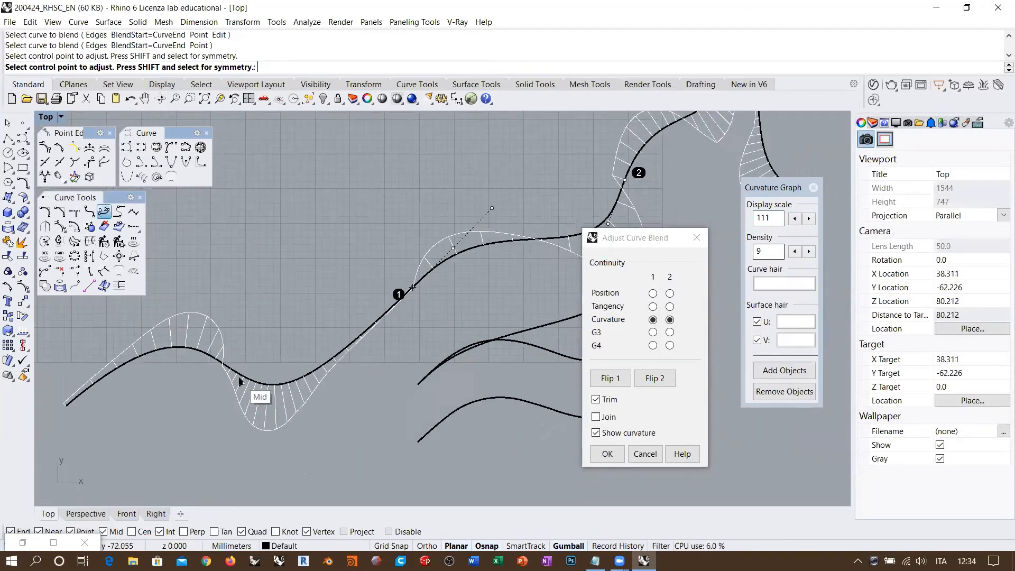
scroll(241, 380, down, 2)
mouse_move(498, 246)
right_down()
mouse_move(242, 363)
mouse_move(240, 437)
right_up()
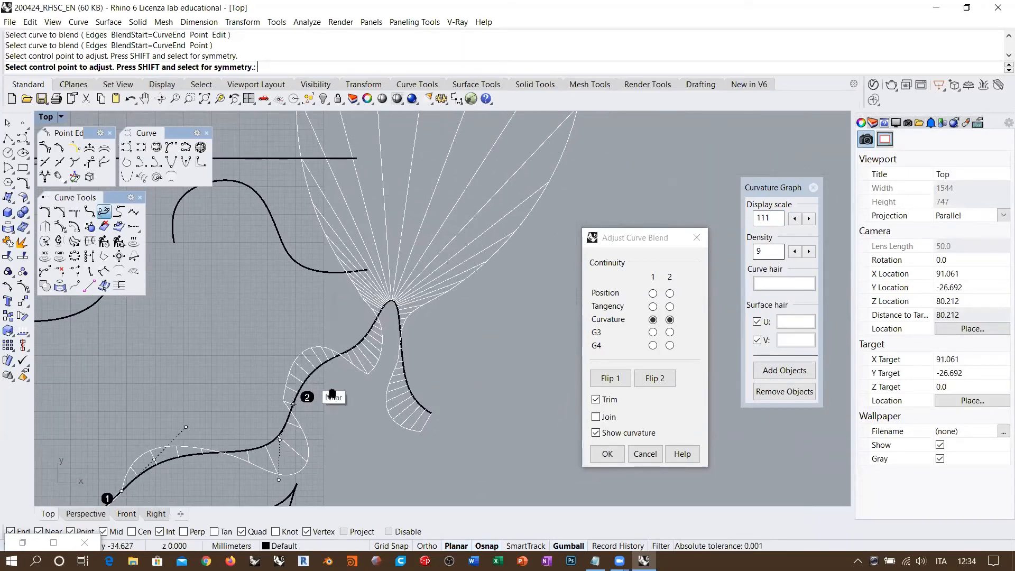
scroll(374, 357, down, 4)
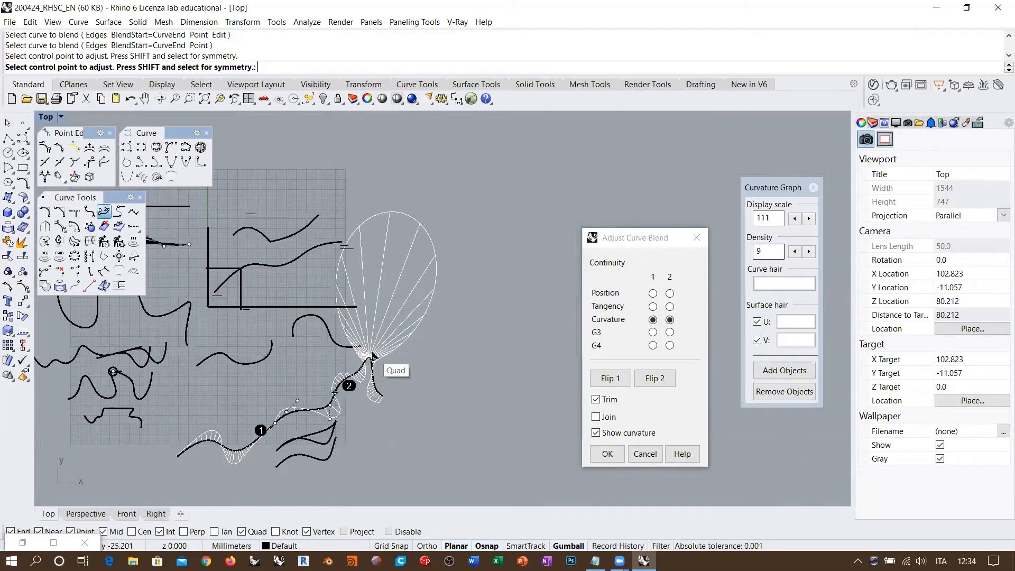
scroll(364, 383, up, 2)
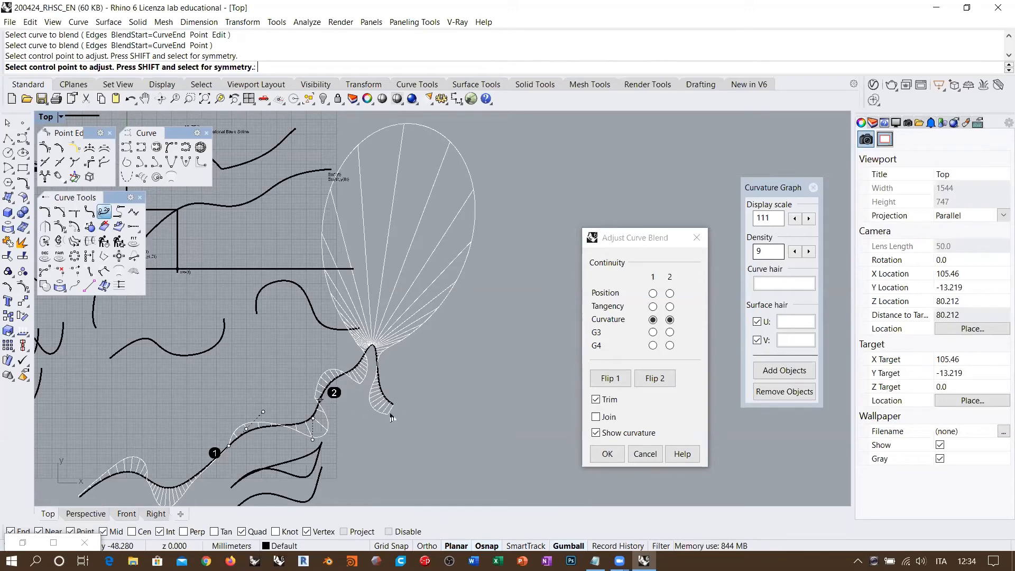
scroll(379, 417, up, 4)
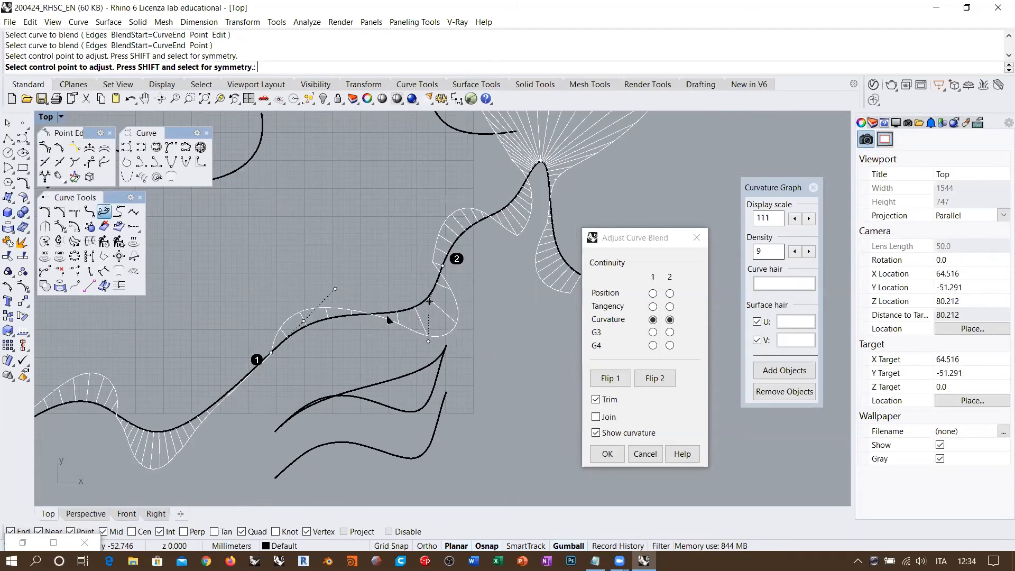
right_drag(419, 316, 418, 340)
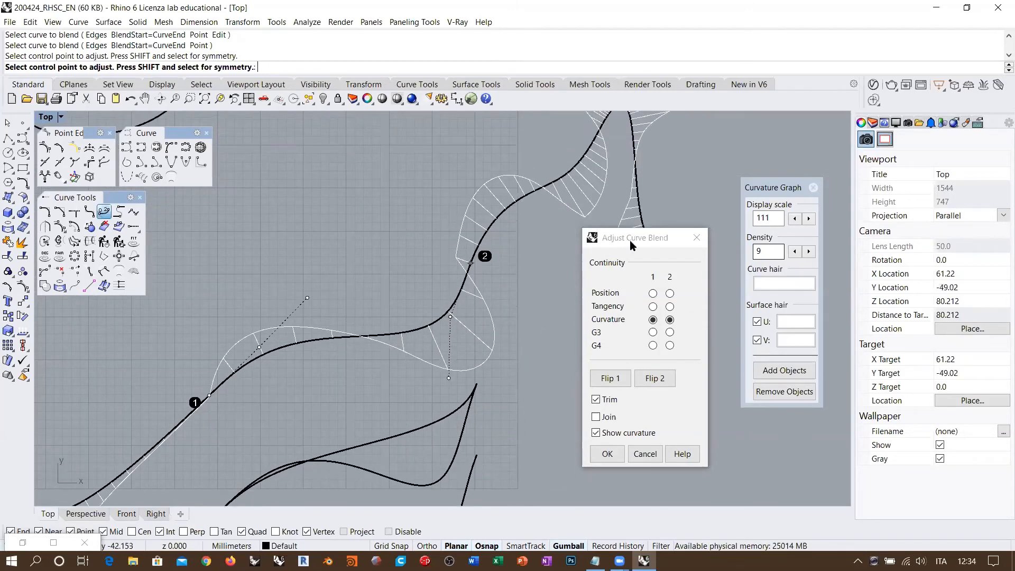
Move the blend and curvature graph dialogs clear of the curves and set Position continuity at both blend ends.
drag(638, 241, 664, 250)
drag(777, 187, 797, 134)
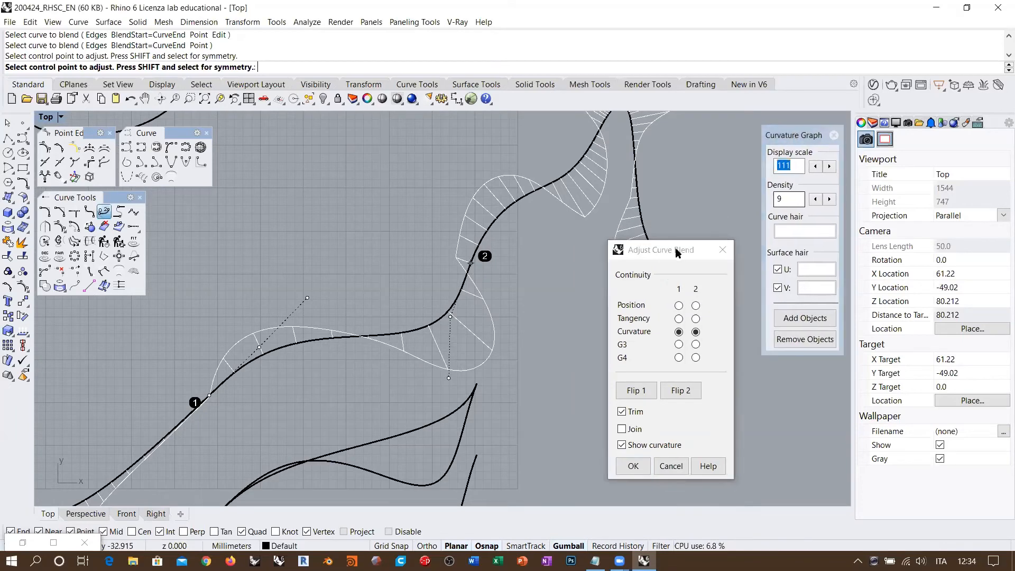
click(675, 248)
drag(676, 251, 700, 221)
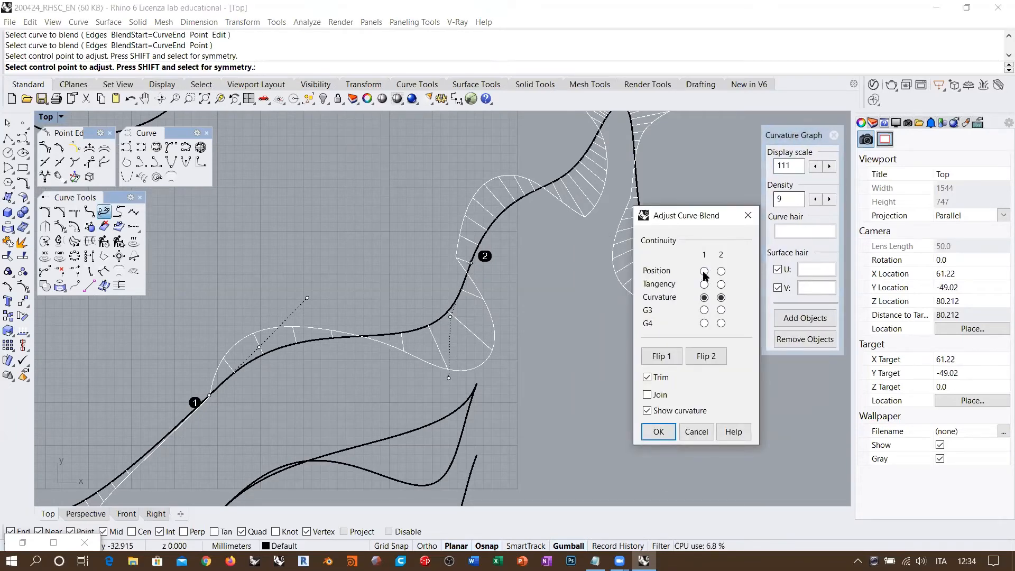
click(704, 271)
click(720, 271)
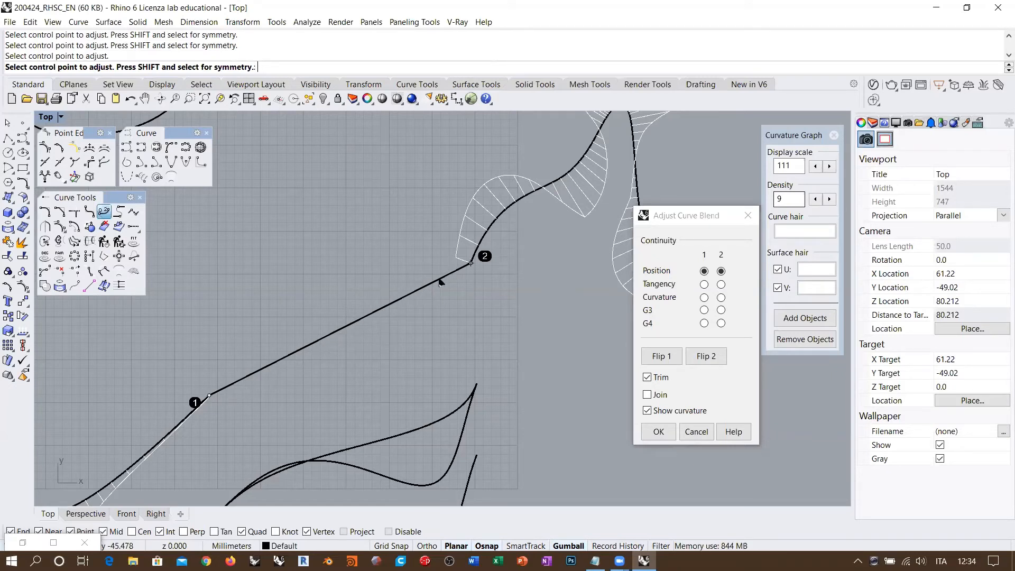
Examine the curvature comb of the wavy curve leading to end 1, at its inflection point and along its trough.
right_drag(166, 427, 416, 260)
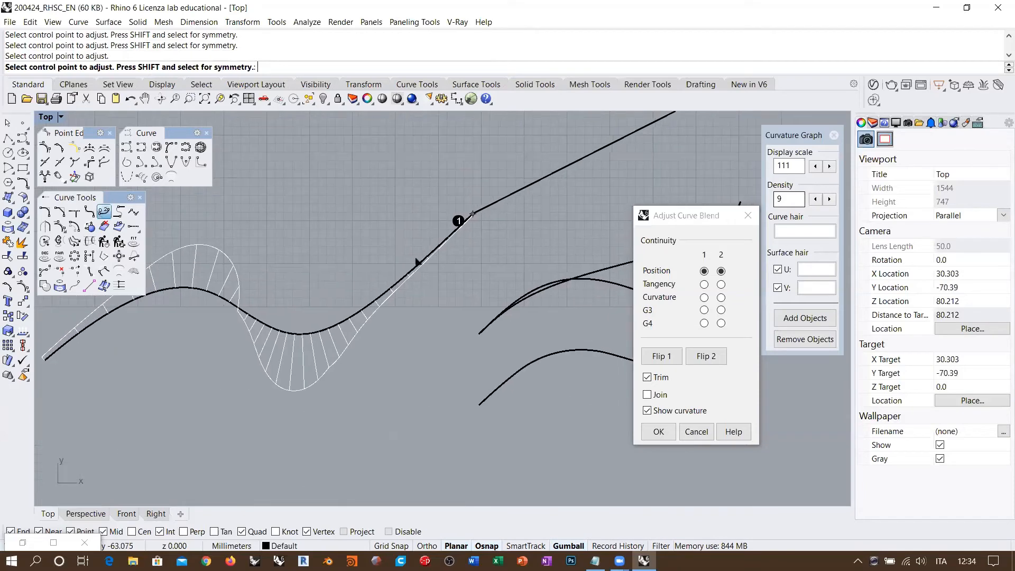
scroll(410, 265, up, 4)
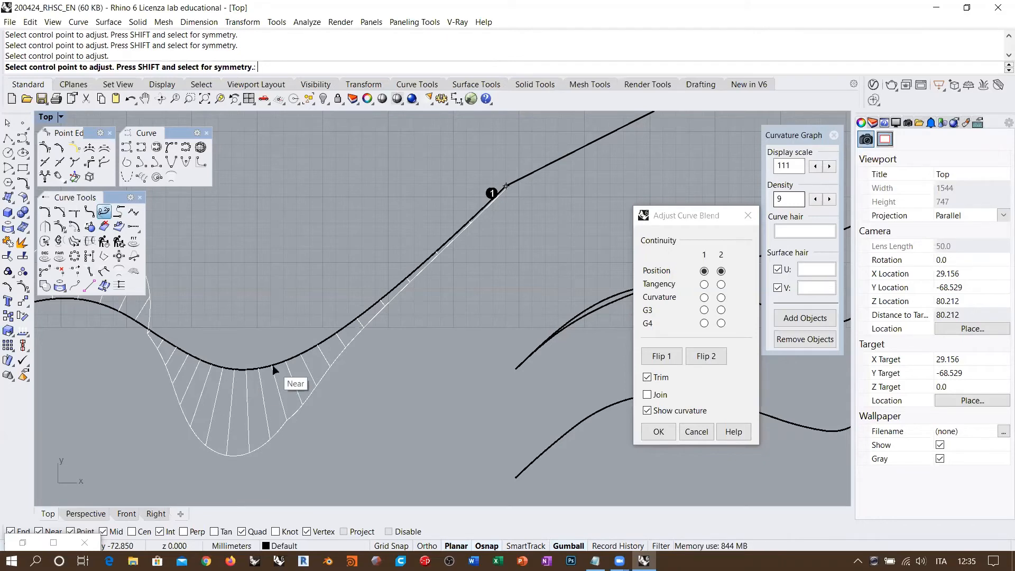
right_drag(216, 337, 334, 338)
scroll(334, 339, down, 4)
right_drag(293, 294, 332, 294)
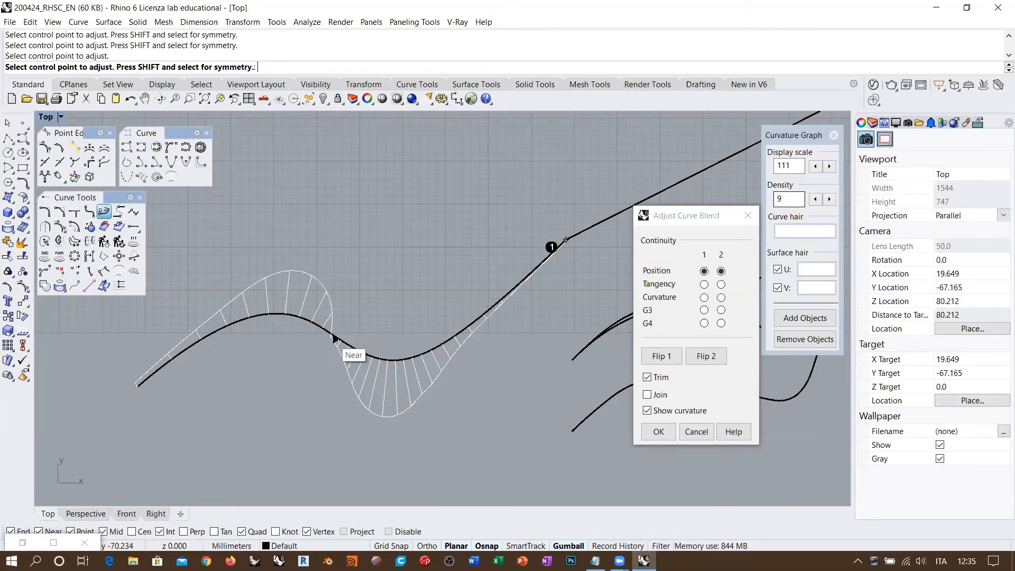
scroll(333, 341, up, 5)
scroll(352, 337, up, 2)
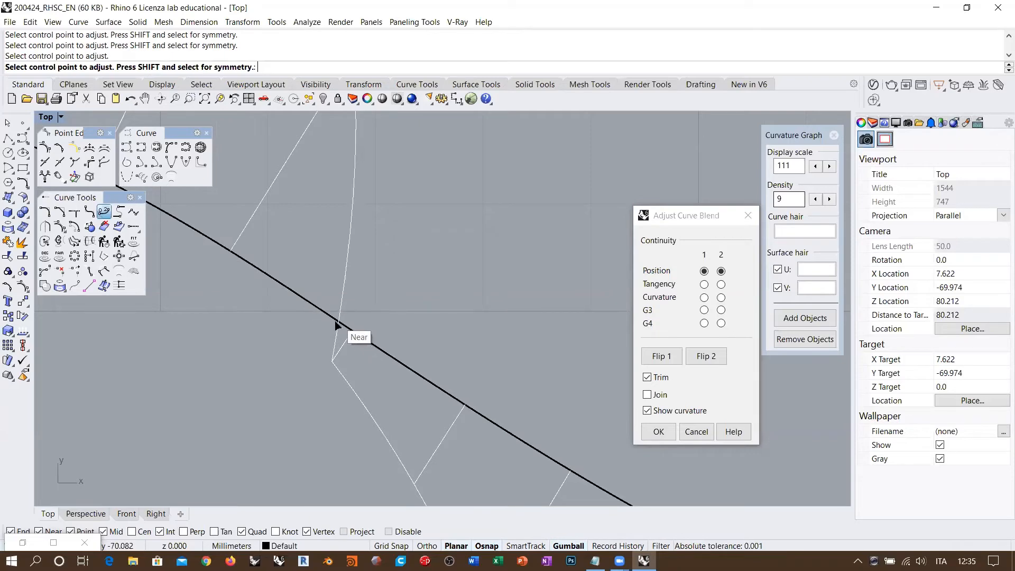
scroll(336, 325, up, 5)
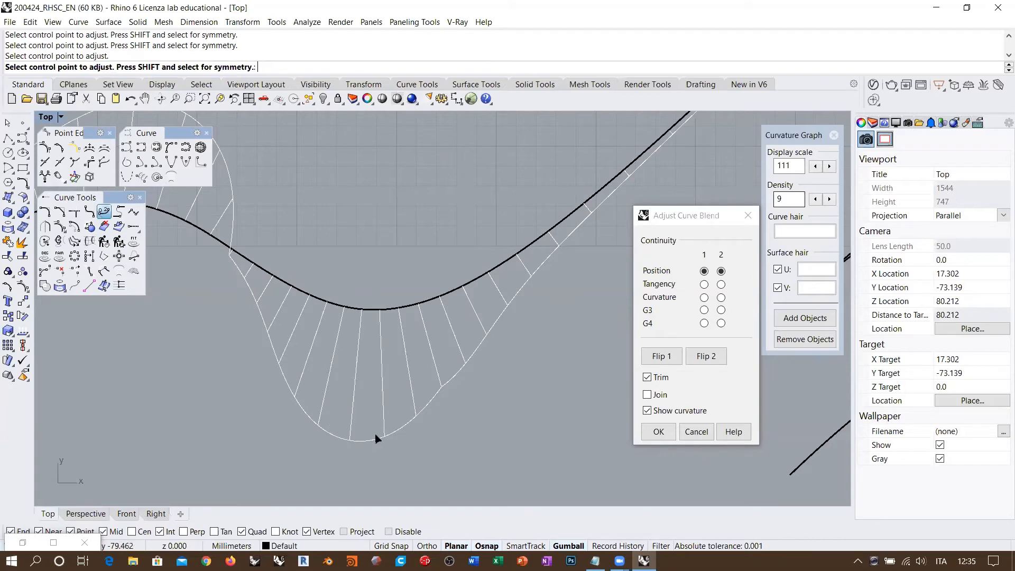
scroll(499, 323, up, 5)
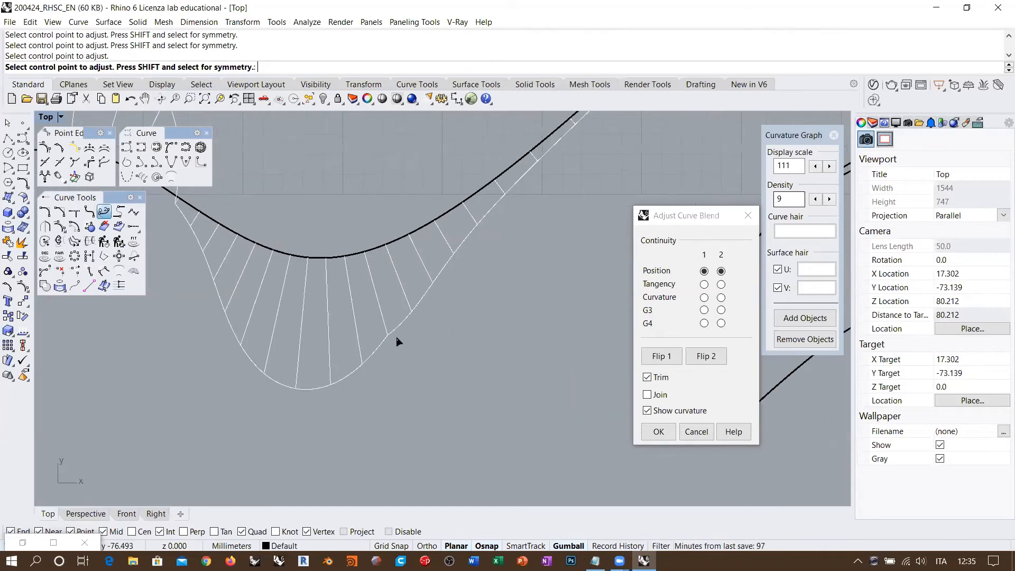
scroll(317, 301, down, 5)
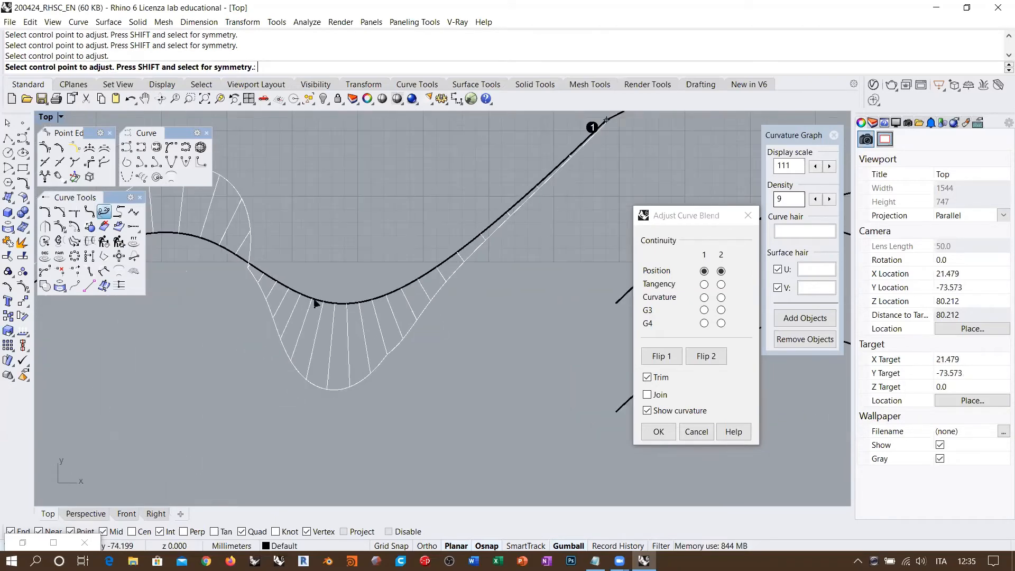
scroll(330, 295, up, 3)
scroll(326, 296, down, 6)
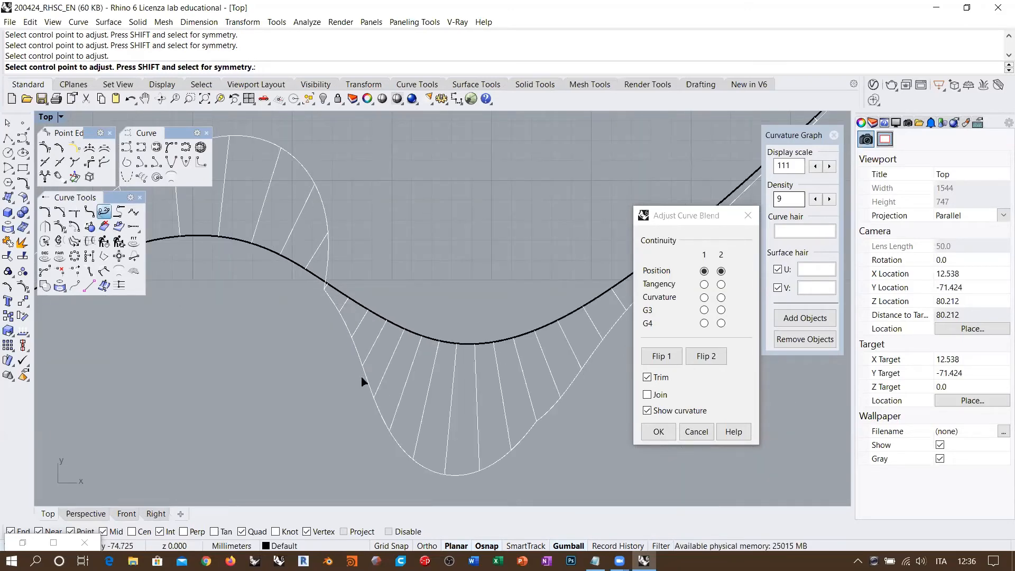
scroll(363, 380, down, 5)
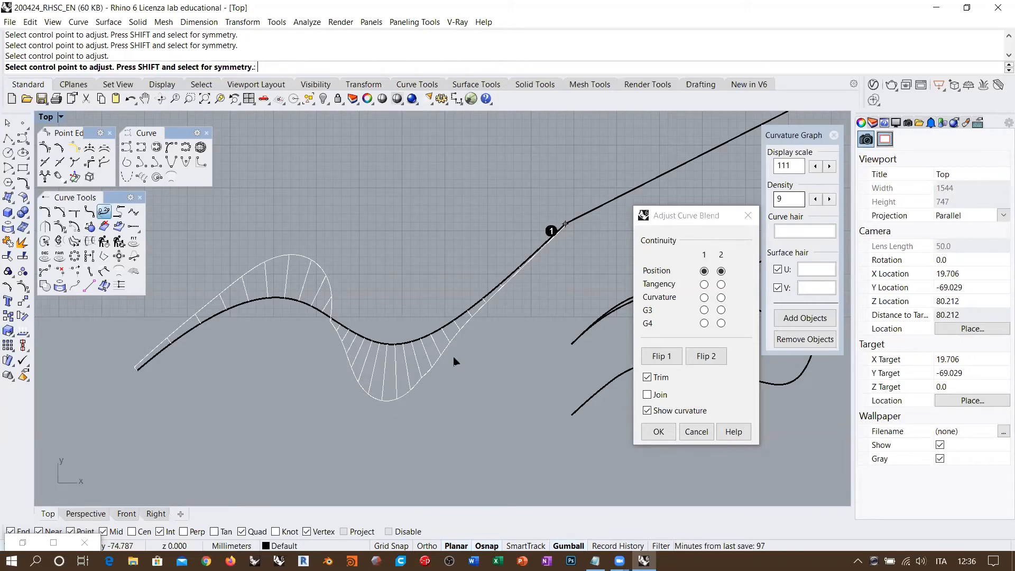
scroll(340, 333, up, 6)
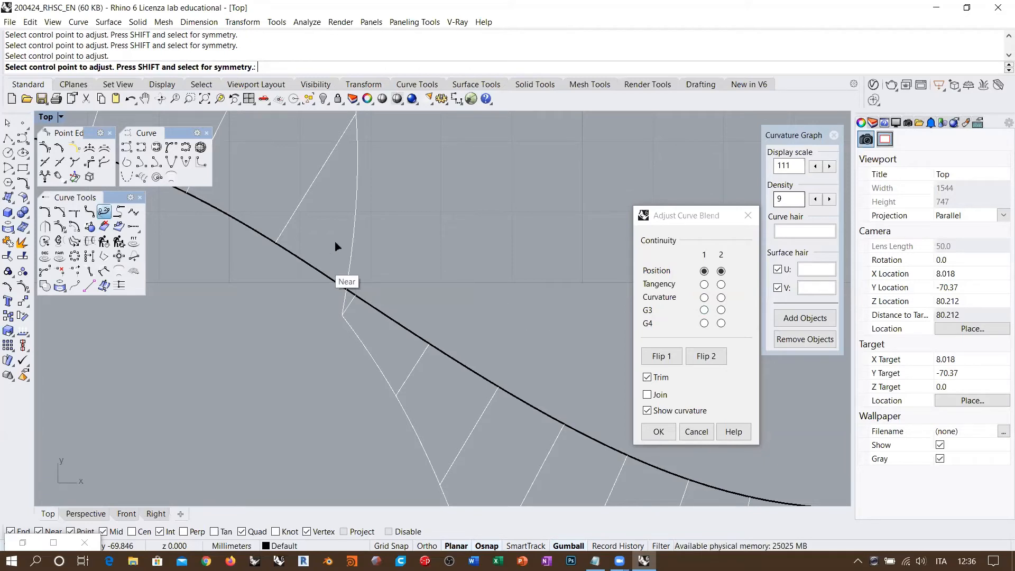
scroll(273, 291, down, 16)
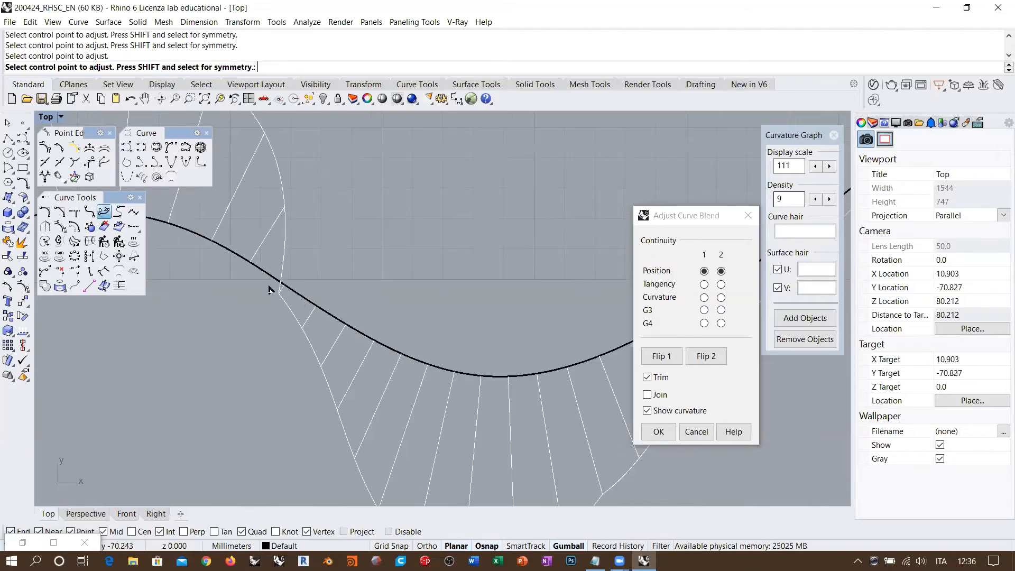
Set the blend's continuity at end 1 to Tangency.
right_drag(544, 236, 143, 475)
scroll(195, 284, down, 2)
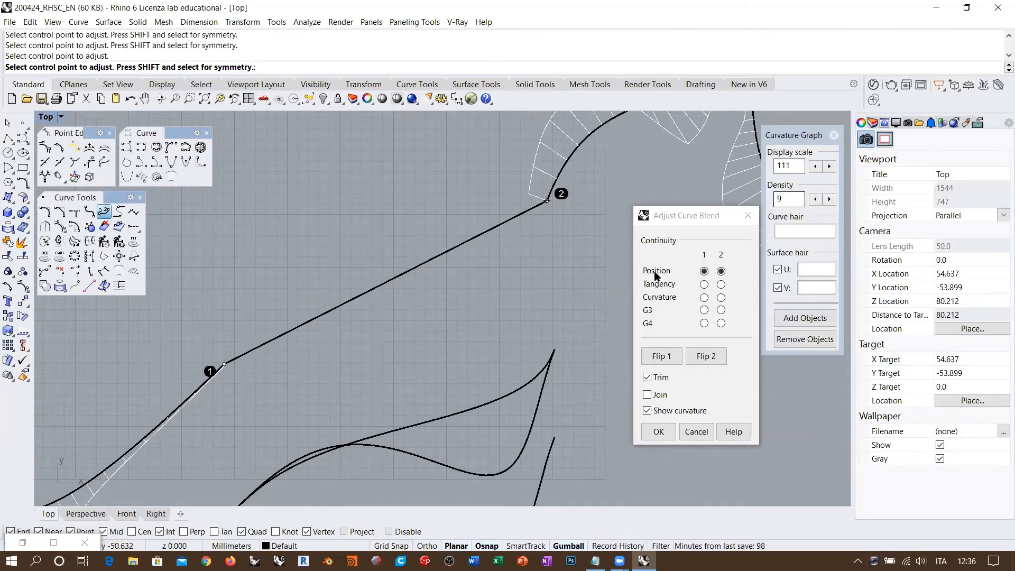
click(704, 284)
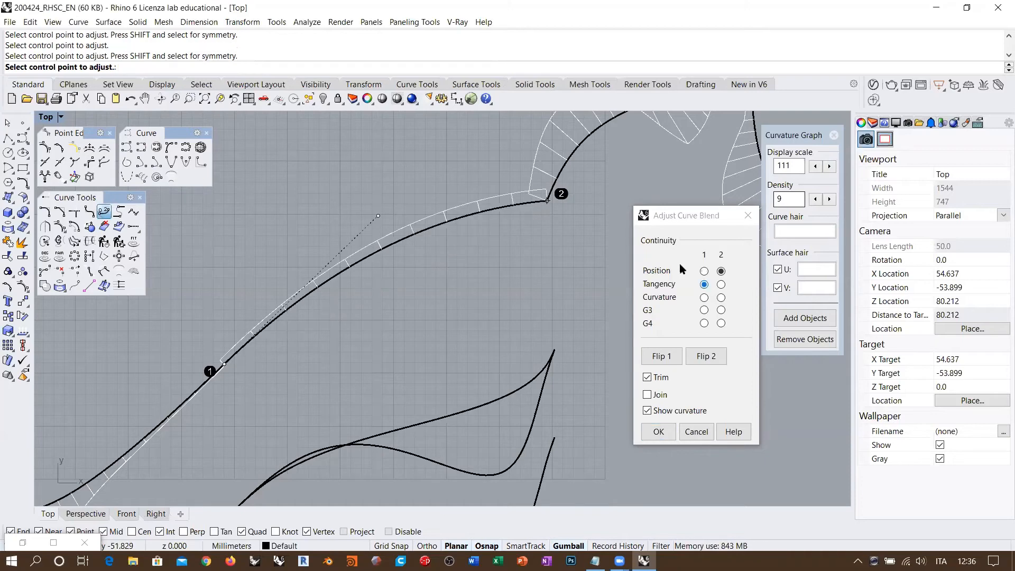
Examine the curvature comb on both sides of the tangent junction at end 1 of the blend.
right_drag(346, 282, 426, 209)
scroll(327, 276, up, 5)
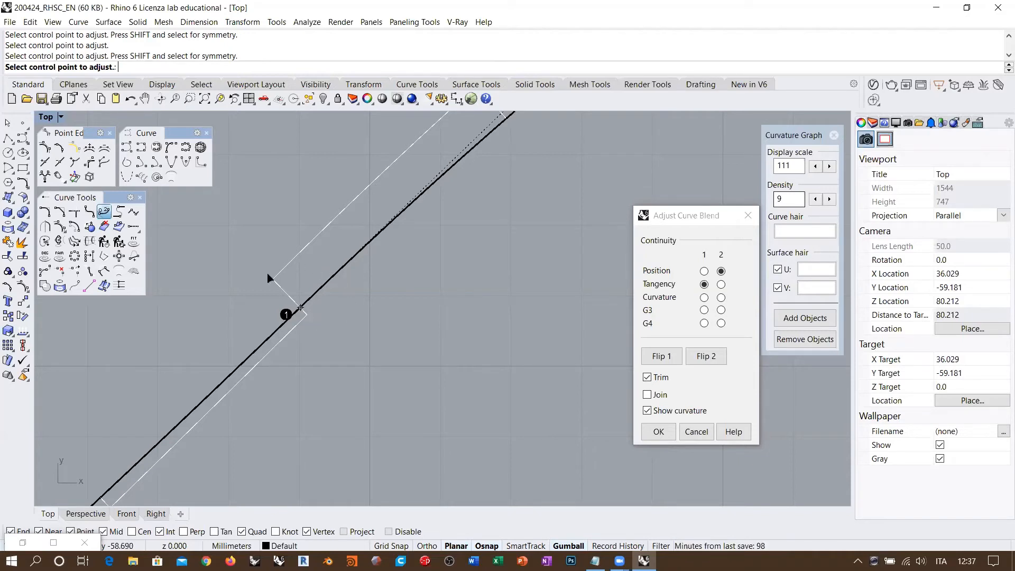
scroll(312, 341, down, 2)
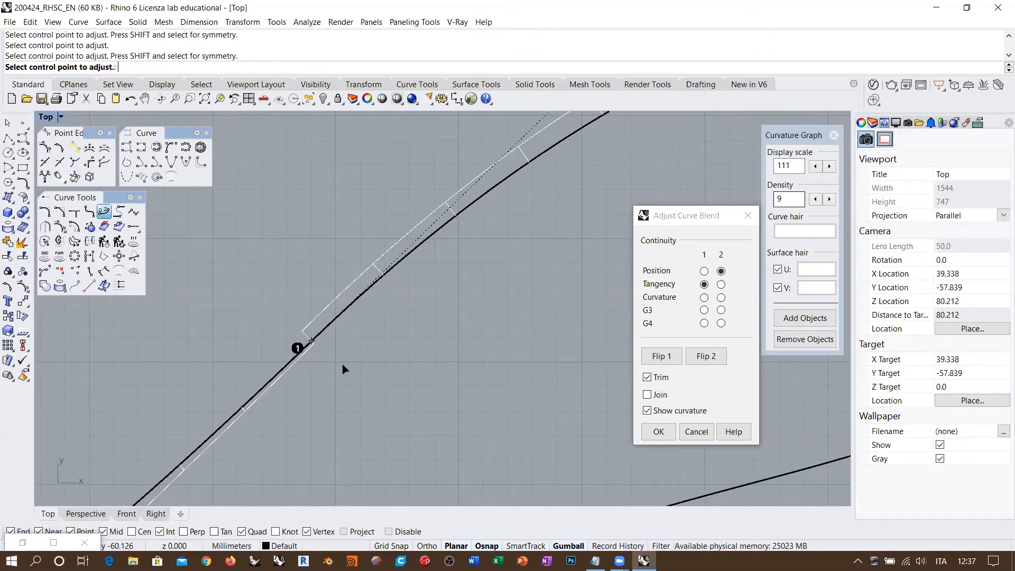
scroll(329, 321, down, 3)
scroll(317, 333, up, 1)
scroll(311, 338, down, 1)
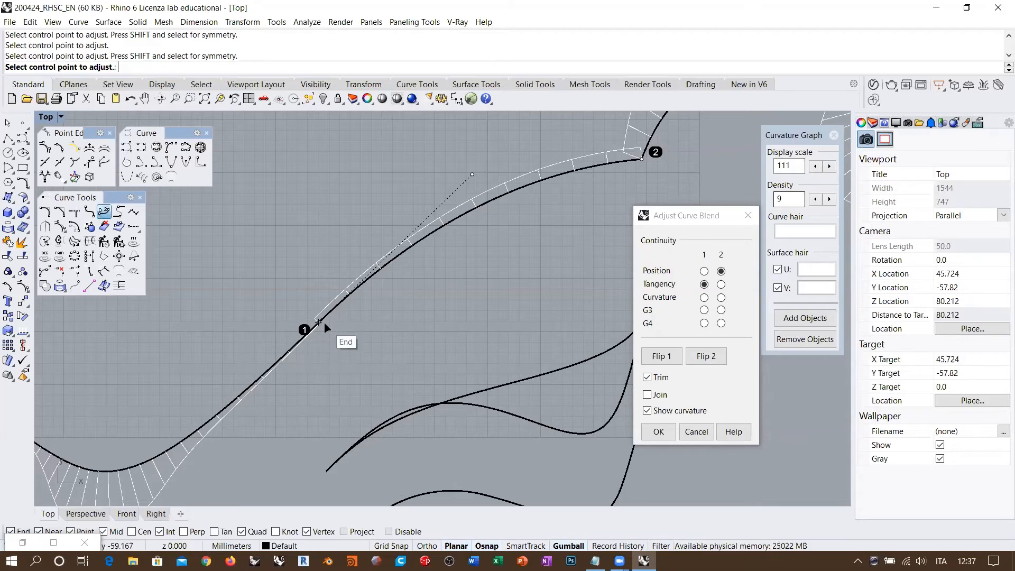
scroll(324, 324, up, 3)
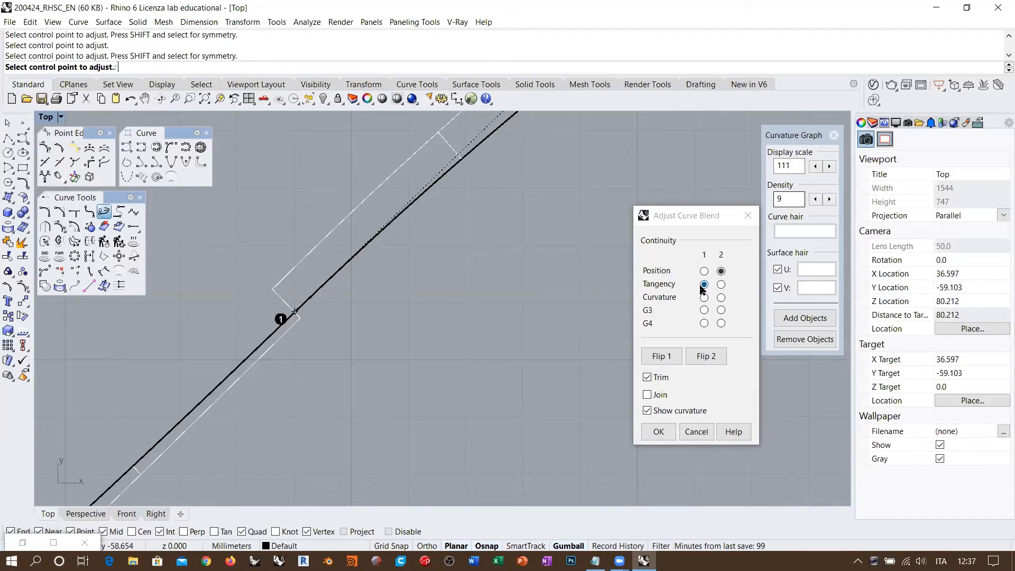
right_drag(294, 312, 357, 297)
scroll(358, 296, up, 10)
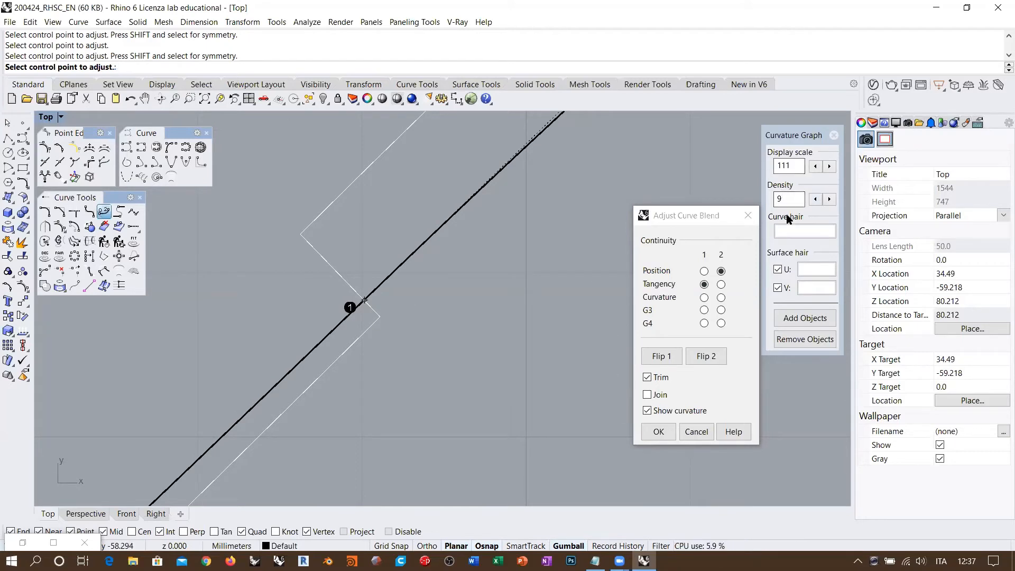
scroll(338, 310, down, 5)
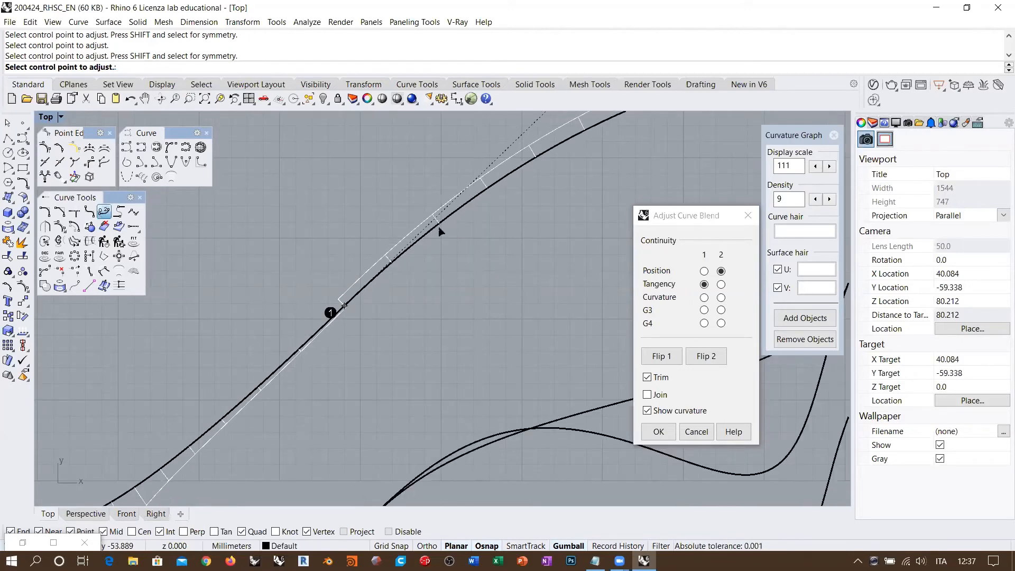
scroll(344, 301, up, 5)
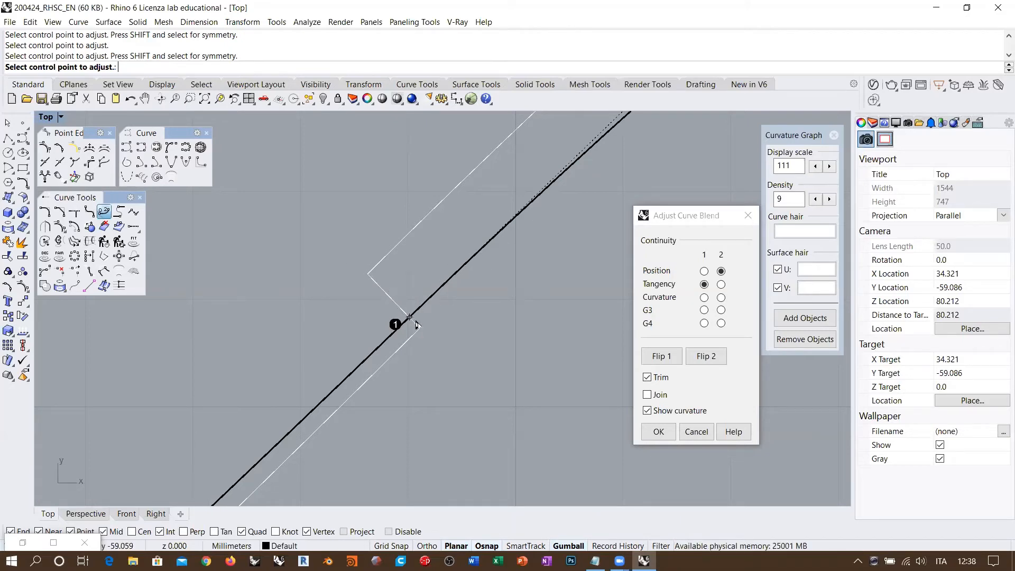
scroll(231, 353, down, 2)
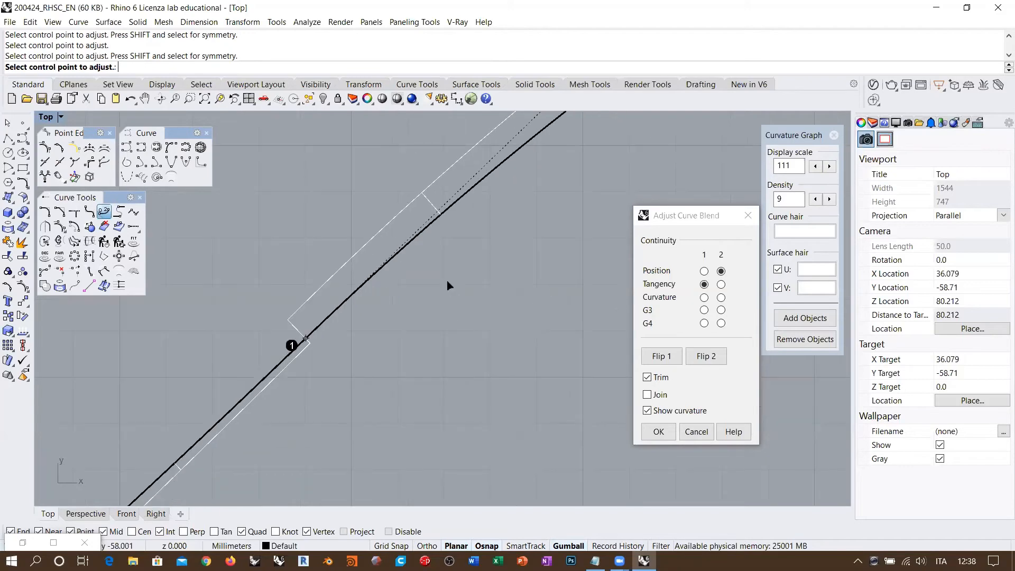
Examine the curvature comb along the blend and where it meets the neighbouring curve at the position-only junction at end 2.
scroll(260, 351, down, 3)
scroll(415, 324, up, 3)
right_drag(515, 276, 462, 326)
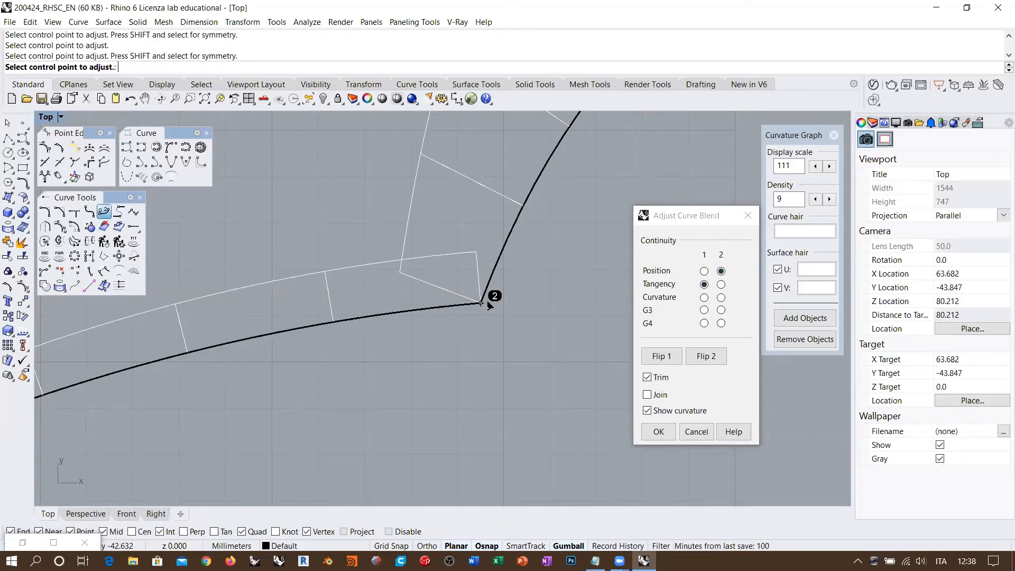
scroll(523, 271, down, 16)
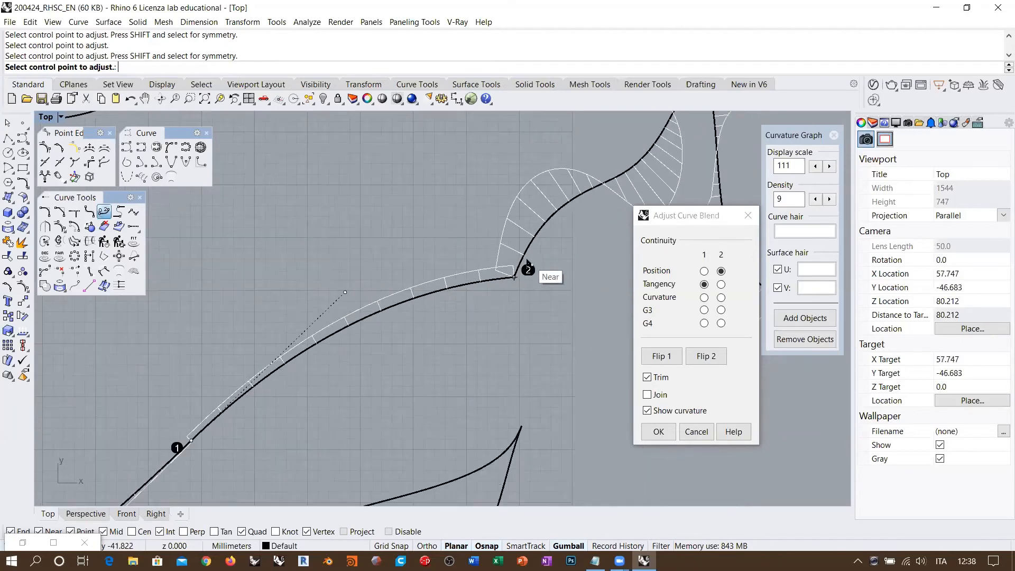
right_drag(529, 305, 516, 271)
scroll(496, 266, up, 3)
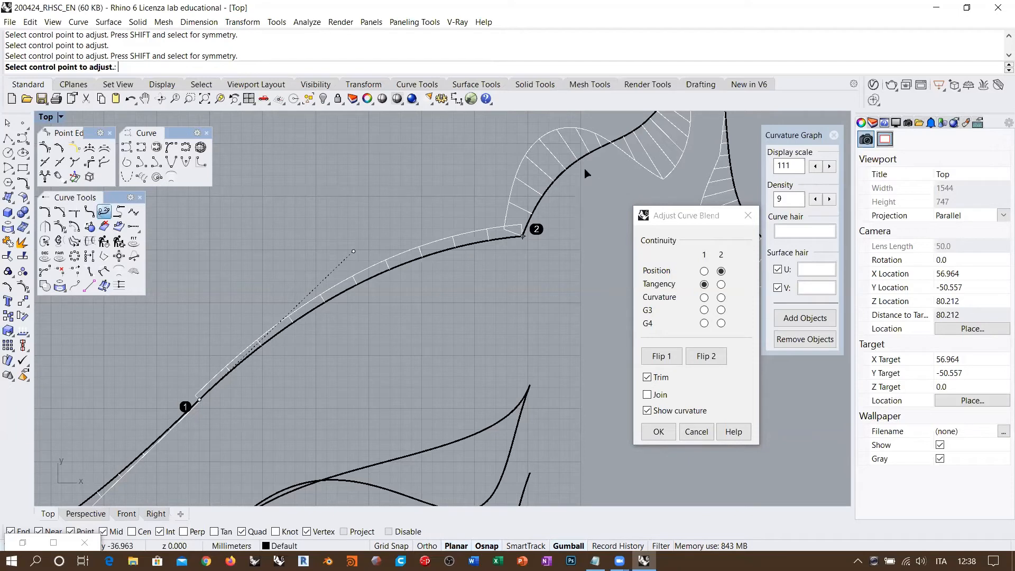
right_drag(506, 249, 536, 242)
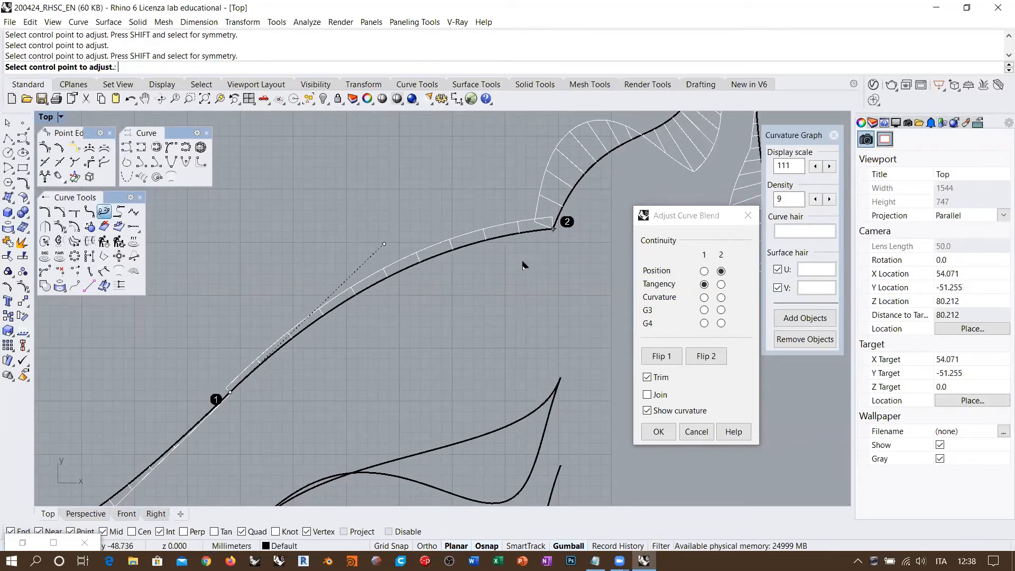
Set the blend's end 2 to Tangency for comparison, and then set both ends to Curvature continuity.
click(720, 285)
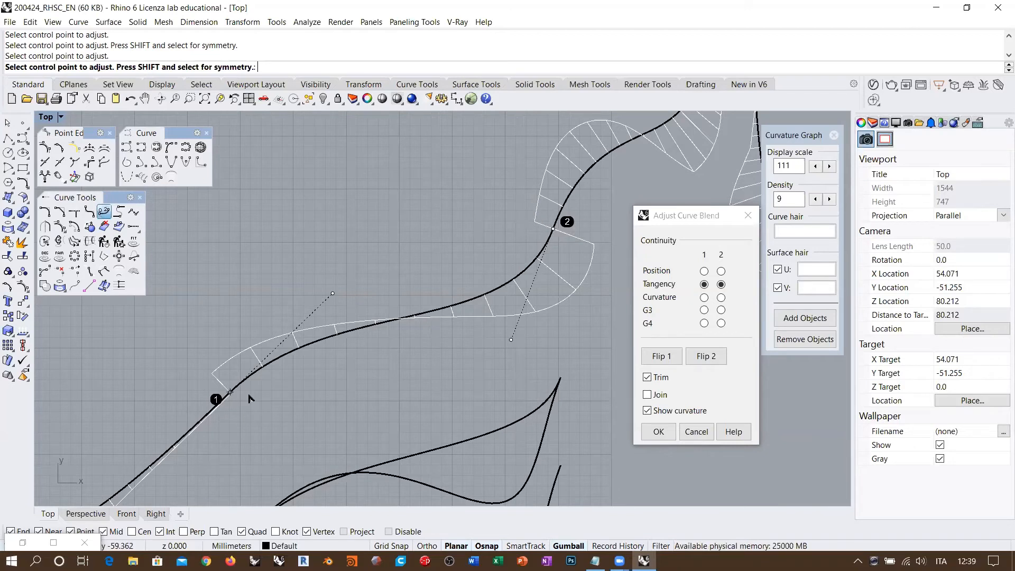
click(720, 297)
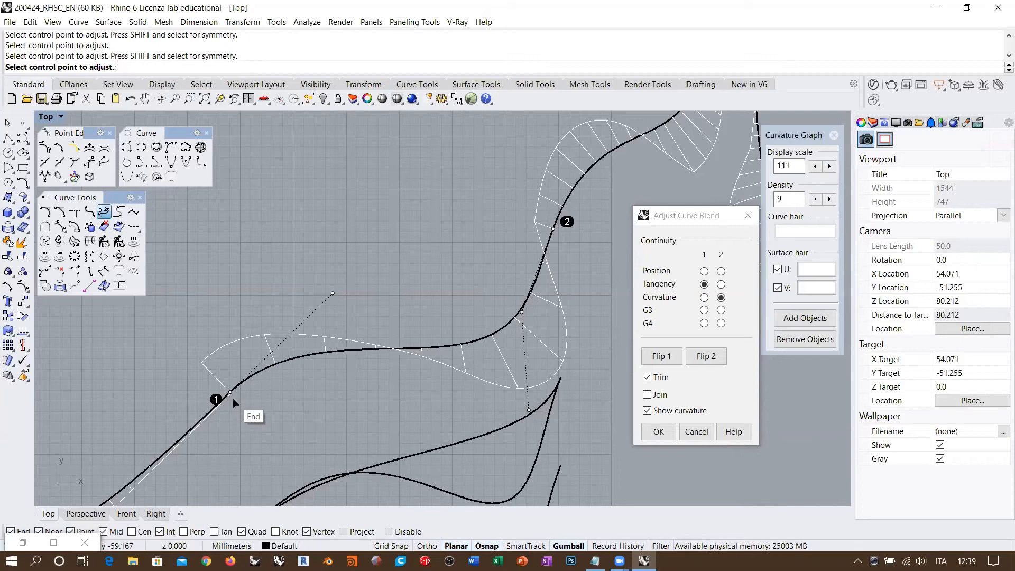
click(704, 297)
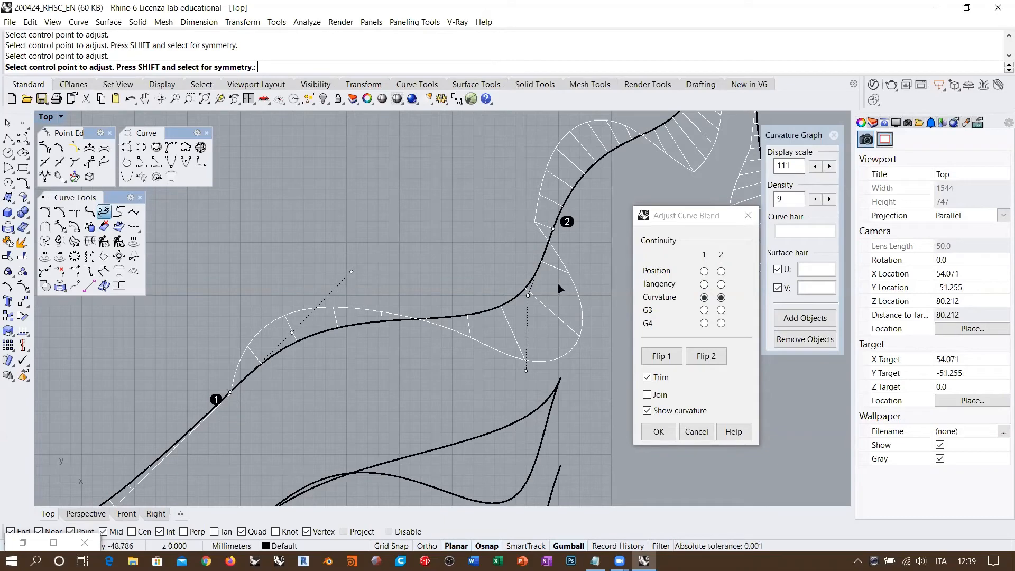
Examine how the curvature combs of the blend and the adjoining curve meet at end 2 under Curvature continuity.
right_drag(554, 250, 508, 257)
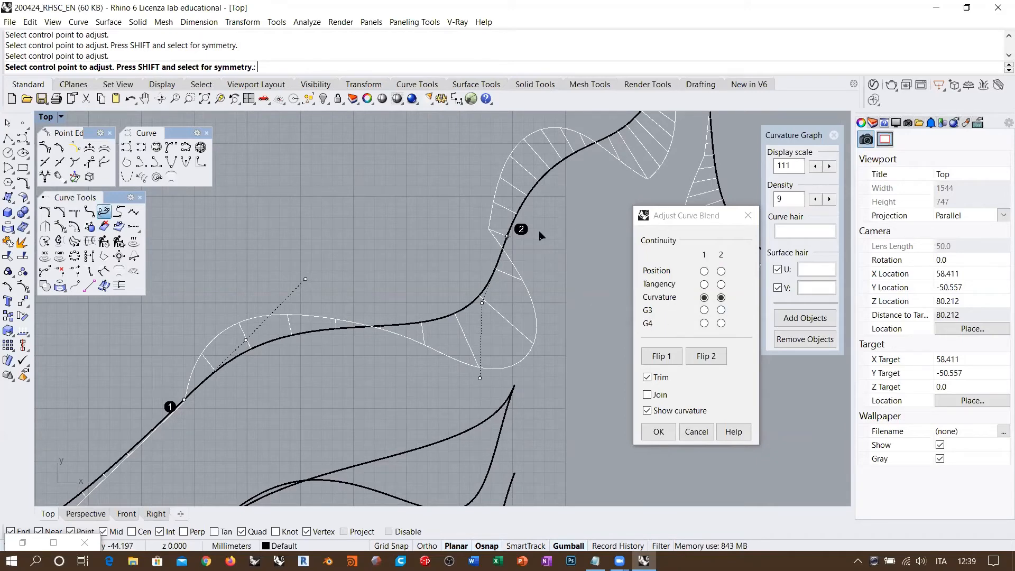
scroll(509, 236, up, 2)
right_drag(508, 236, 480, 277)
scroll(459, 297, up, 2)
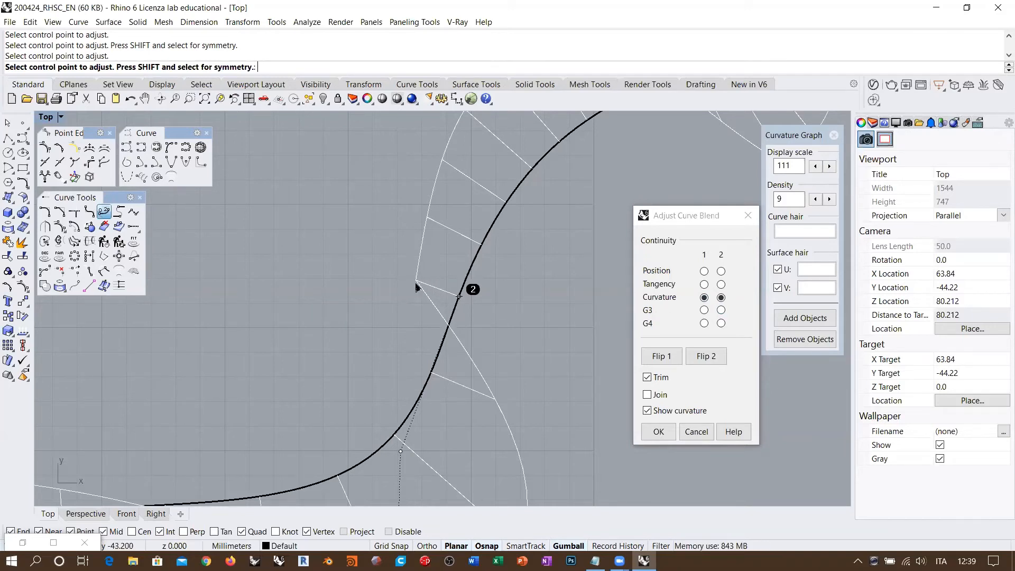
scroll(416, 286, down, 2)
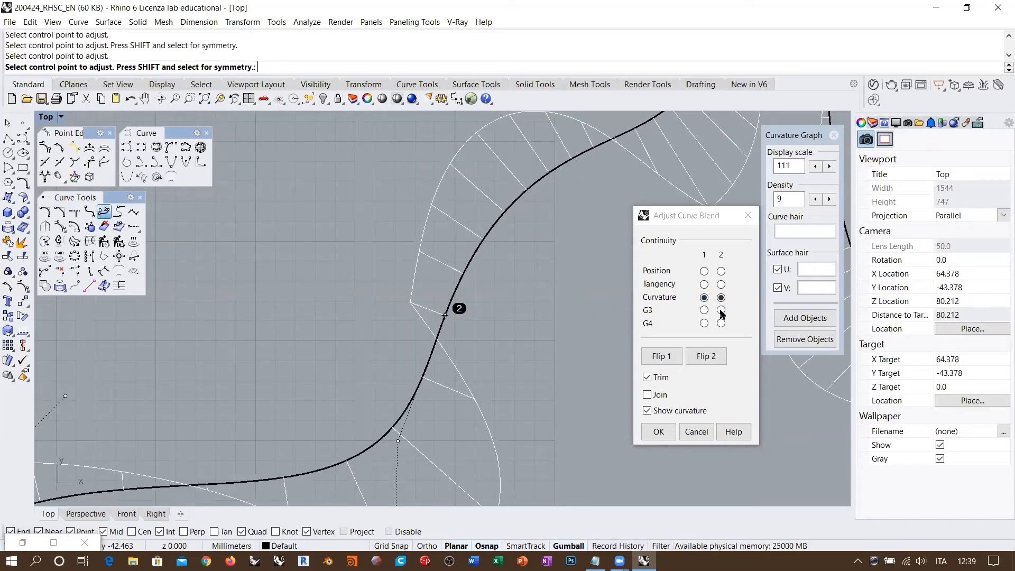
Try G3 continuity at end 2 of the blend, and return it to Curvature to compare the combs.
click(721, 311)
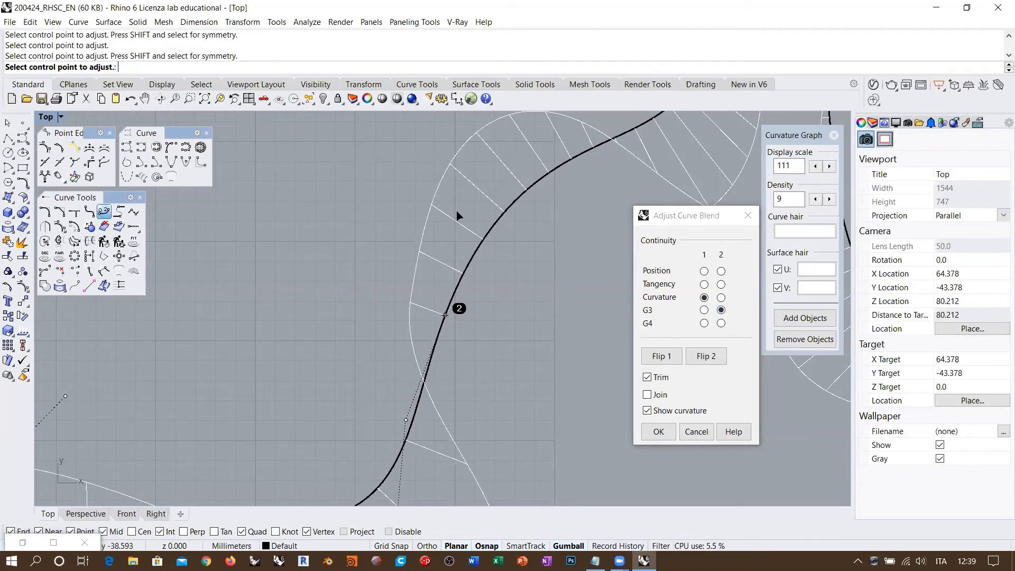
scroll(457, 211, down, 6)
right_drag(498, 312, 496, 252)
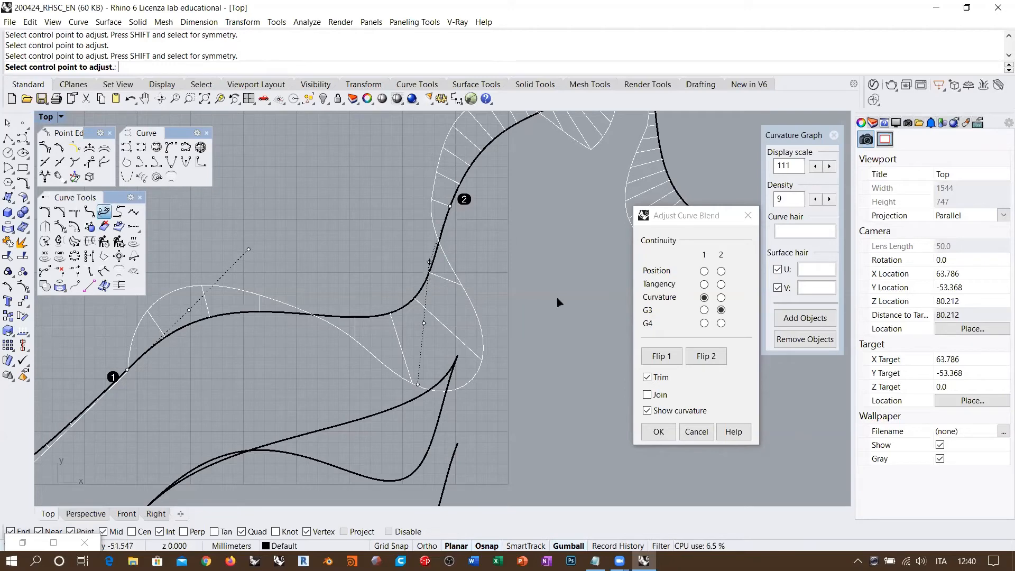
click(721, 298)
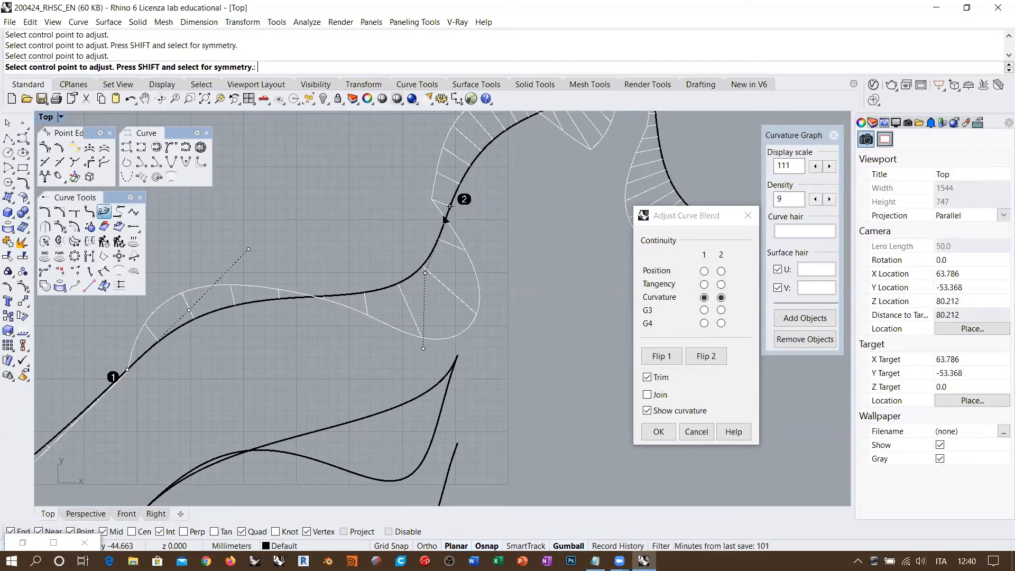
right_drag(456, 200, 436, 235)
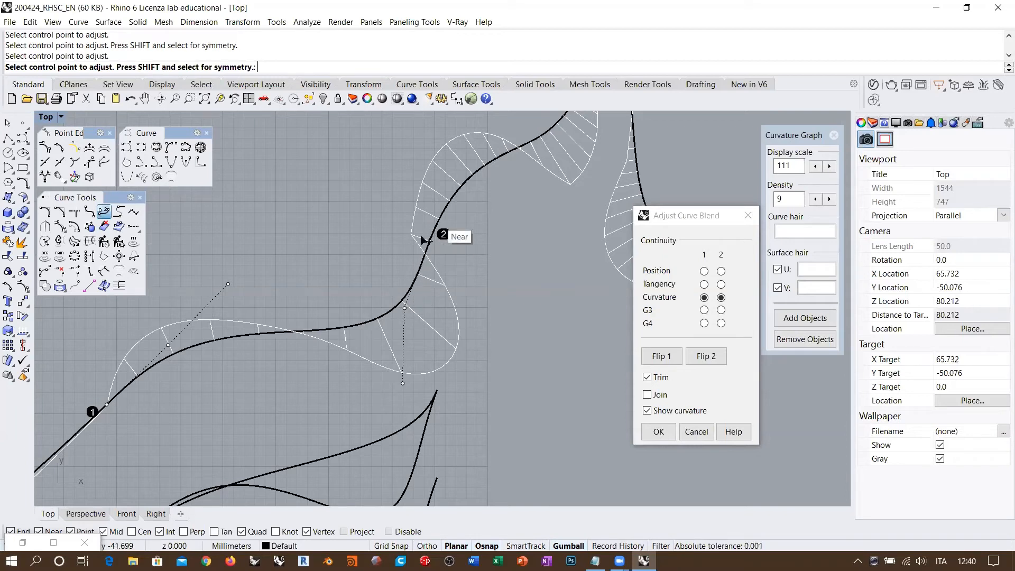
Set the blend's end 2 to G3 continuity and inspect its control handles and curvature comb.
click(721, 310)
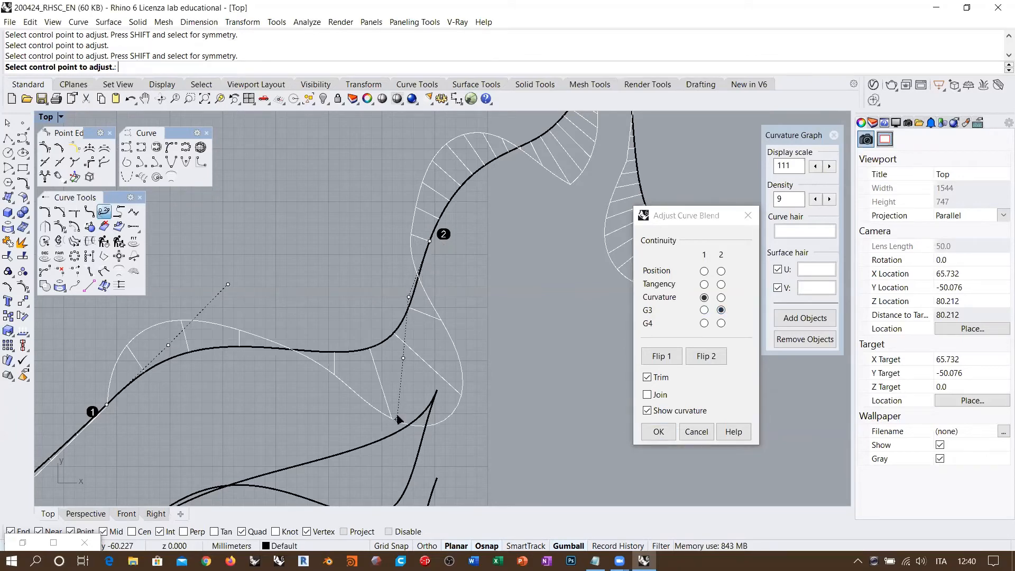
right_drag(411, 393, 416, 334)
scroll(413, 323, up, 8)
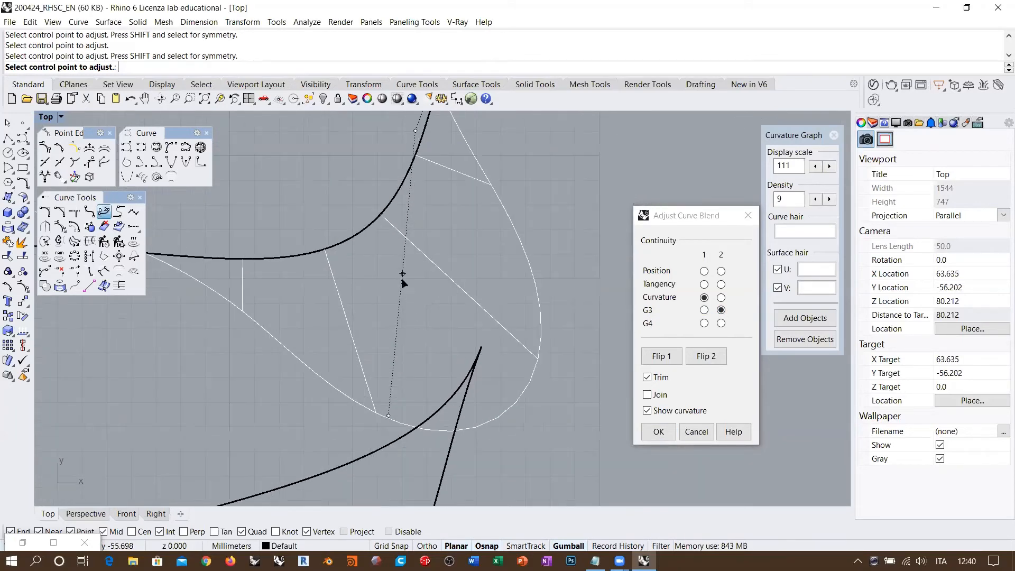
scroll(403, 315, down, 4)
scroll(403, 310, down, 3)
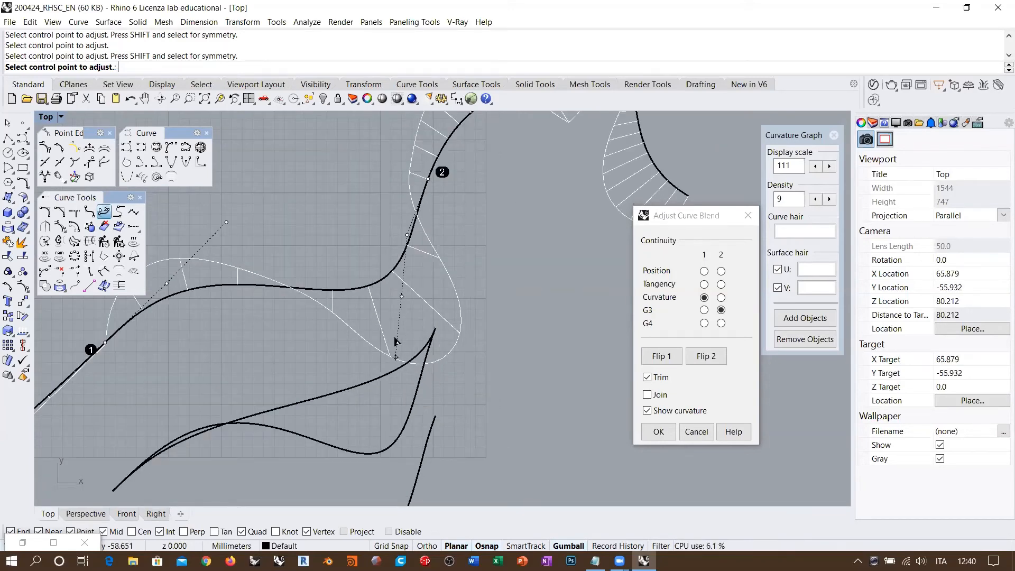
scroll(397, 338, down, 3)
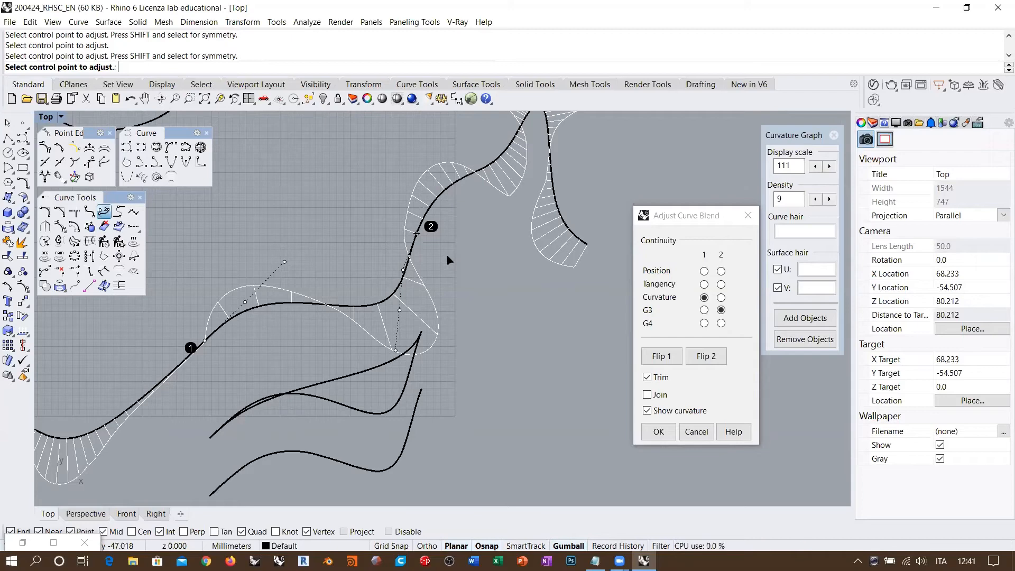
scroll(402, 280, up, 2)
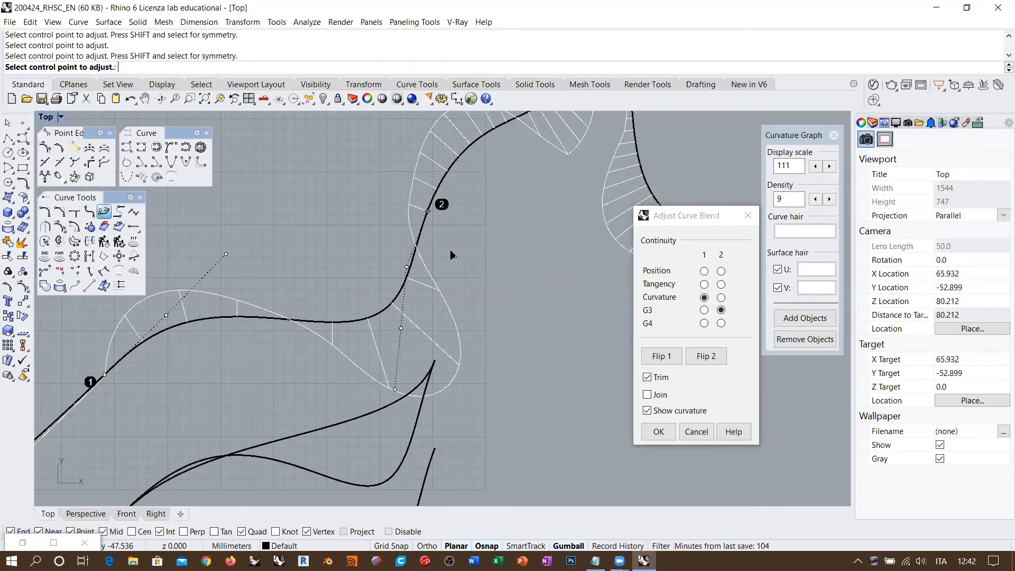
right_drag(452, 249, 488, 274)
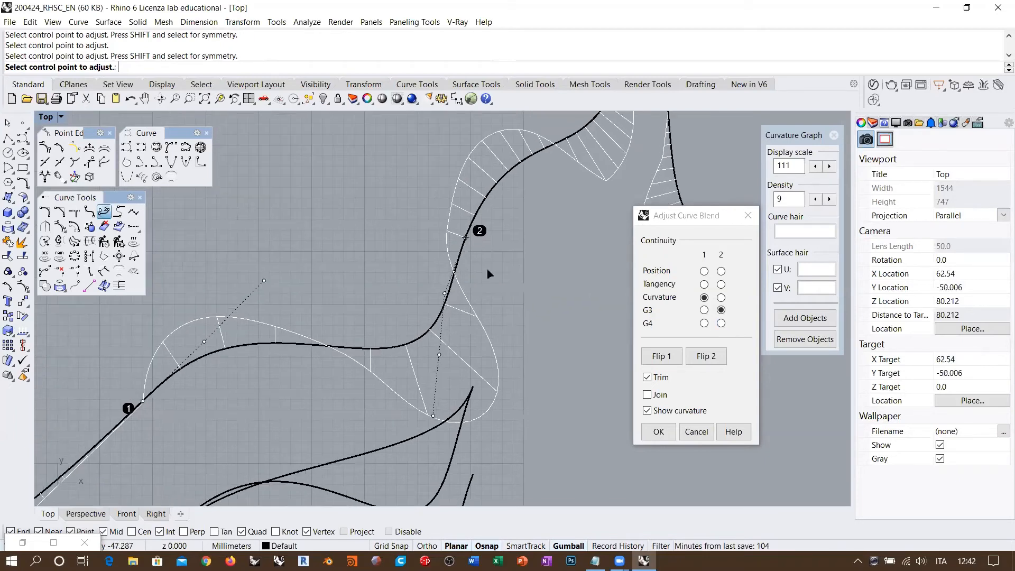
Raise the blend's end 1 to G3 for comparison, and then set both ends to G4 continuity.
click(704, 310)
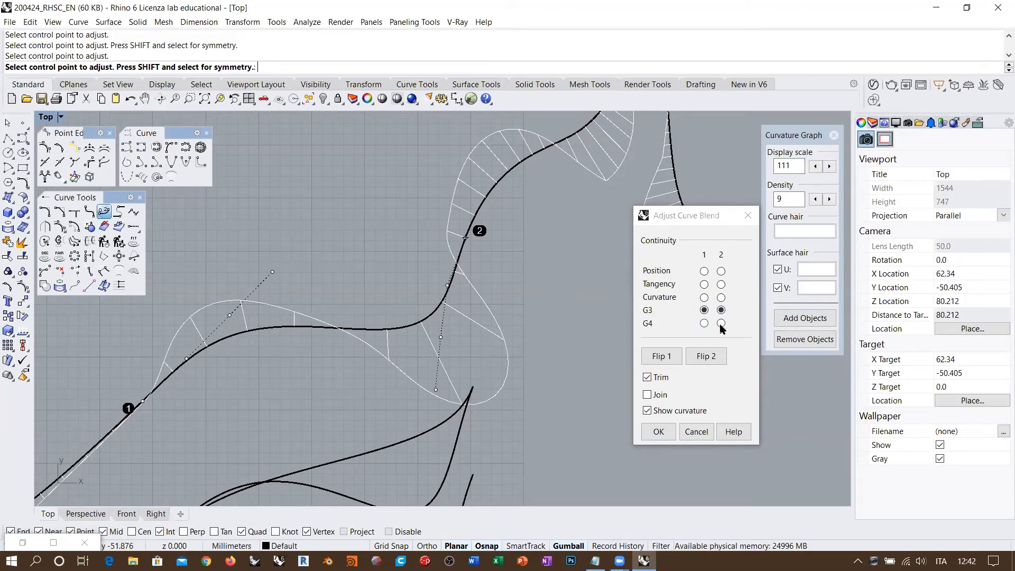
mouse_move(490, 297)
right_down()
mouse_move(481, 285)
mouse_move(491, 277)
right_up()
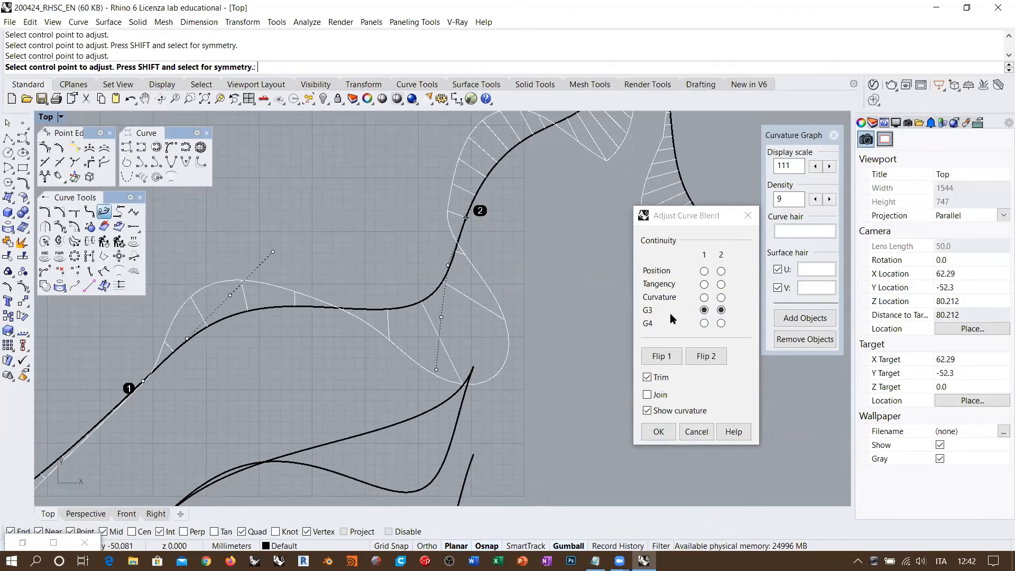
click(721, 323)
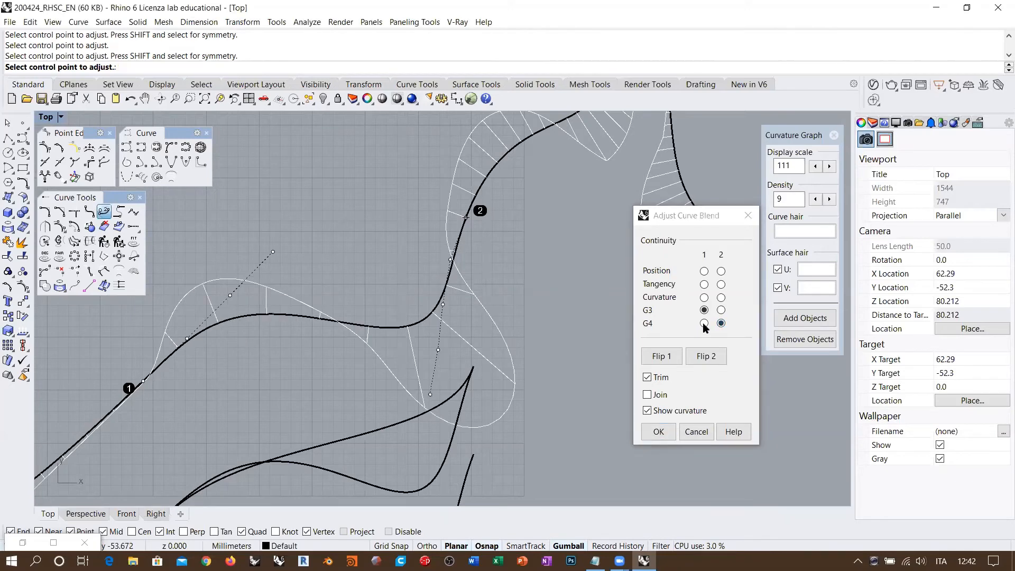
click(704, 323)
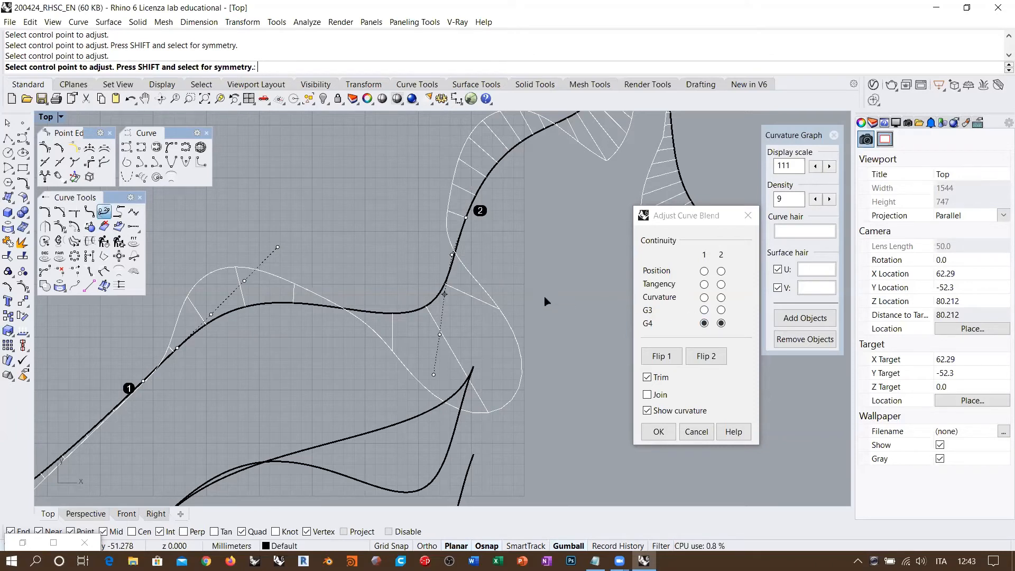
right_drag(506, 246, 505, 255)
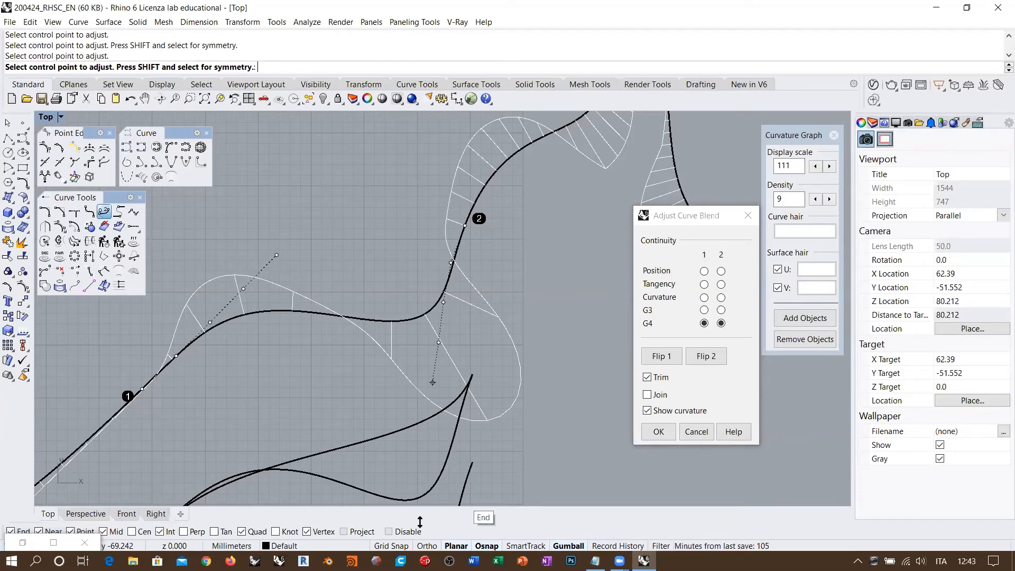
With object snaps disabled, reshape the blend by moving its control point nearest end 2, and accept the blend.
click(389, 531)
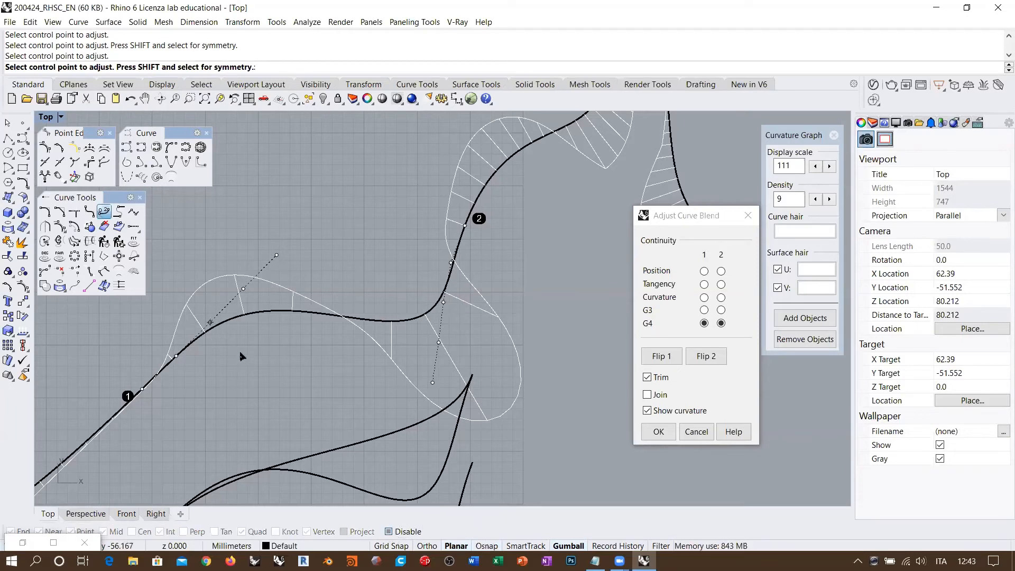
right_drag(452, 265, 403, 256)
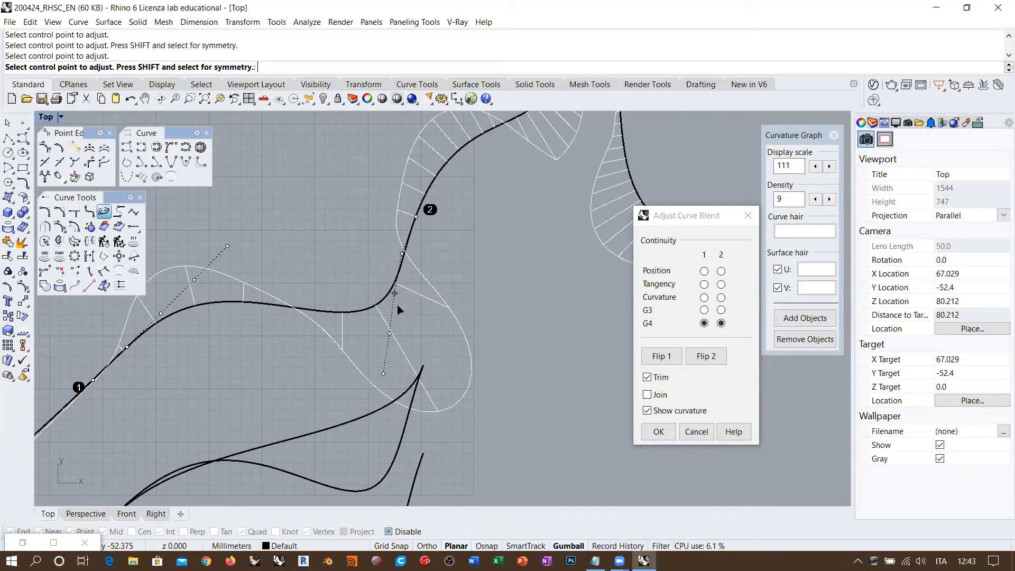
click(402, 254)
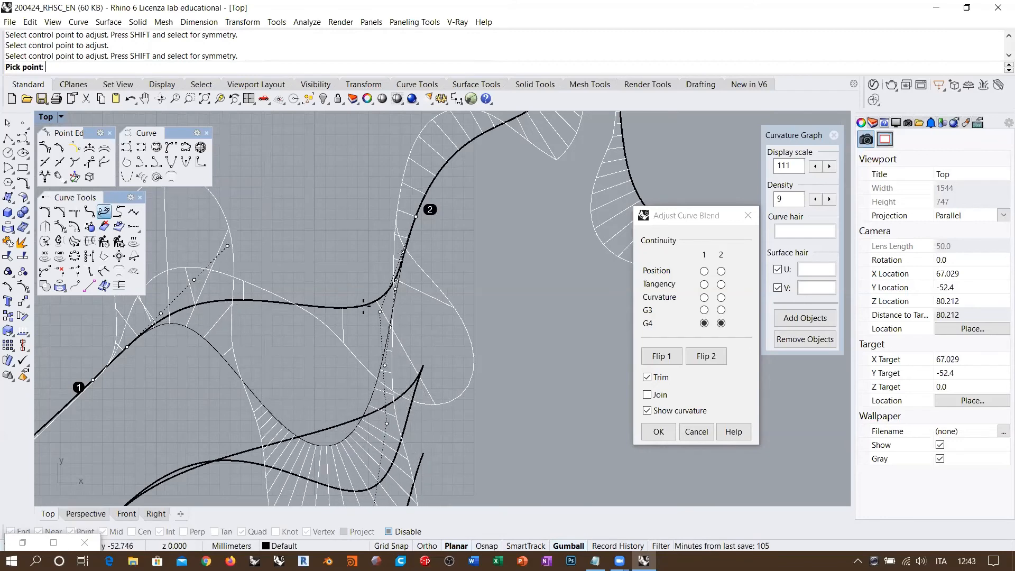
click(352, 305)
scroll(428, 198, down, 8)
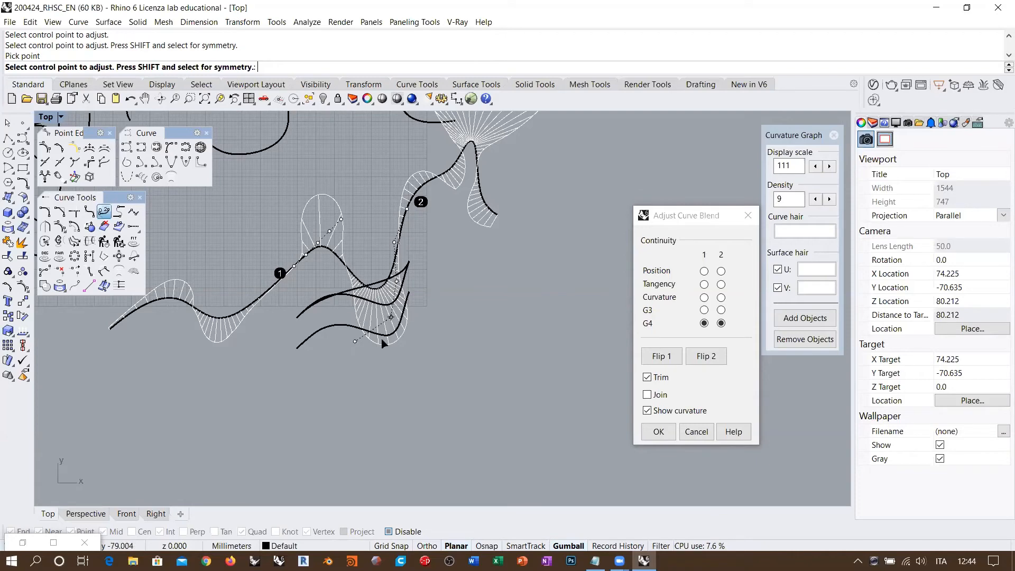
scroll(383, 313, up, 3)
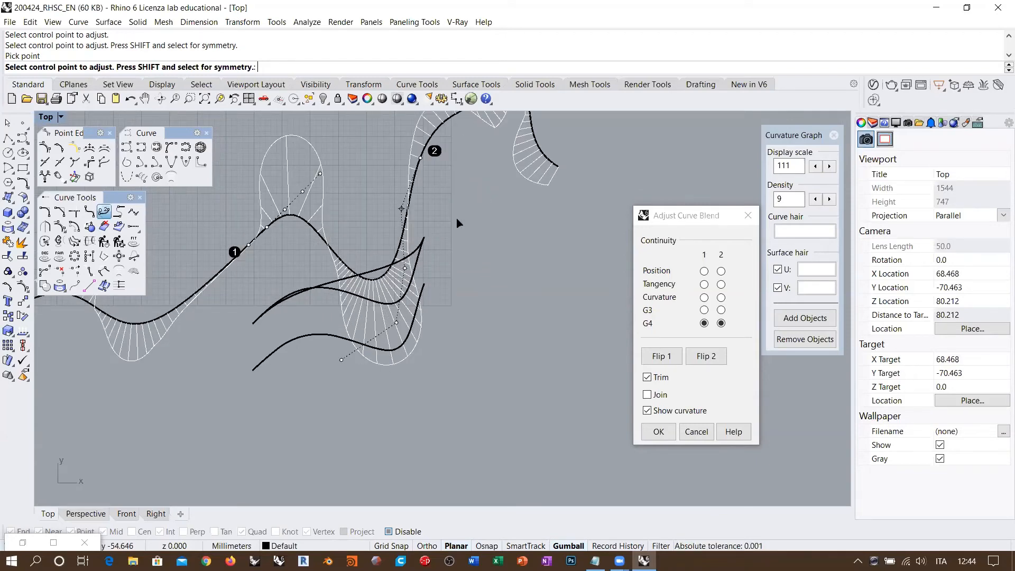
right_drag(469, 213, 478, 303)
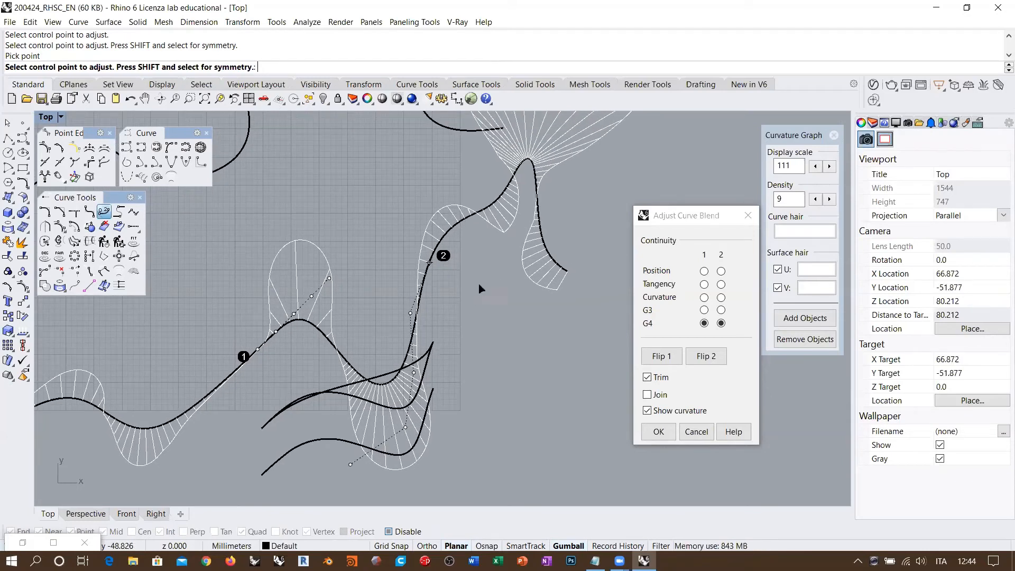
click(665, 436)
Draw a gentle S-shaped degree 3 control point curve in the empty area above the blended curve.
right_drag(569, 258, 606, 349)
click(127, 147)
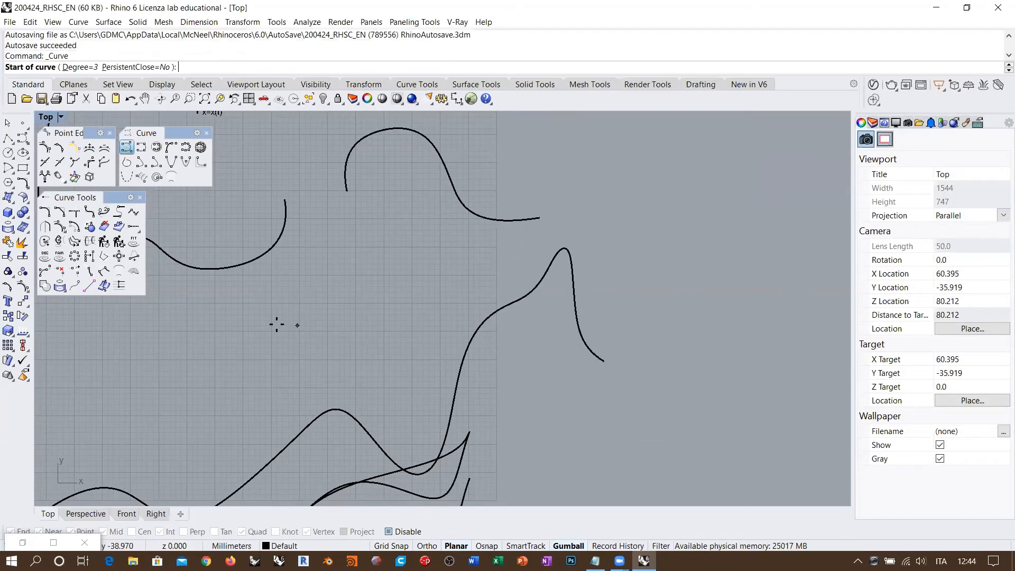
scroll(277, 324, up, 4)
click(140, 366)
click(234, 347)
click(297, 297)
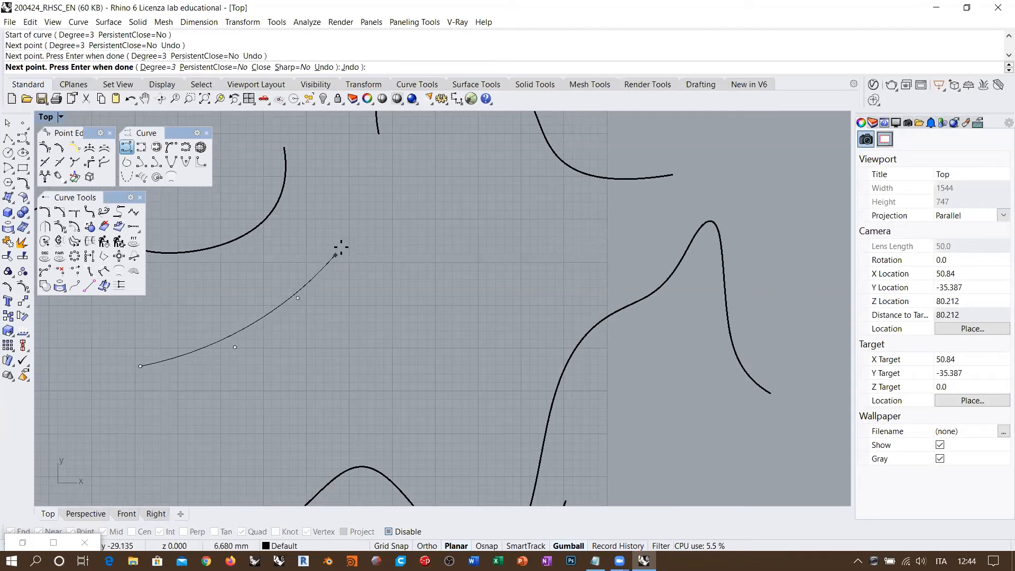
click(362, 228)
click(424, 189)
click(493, 176)
click(566, 190)
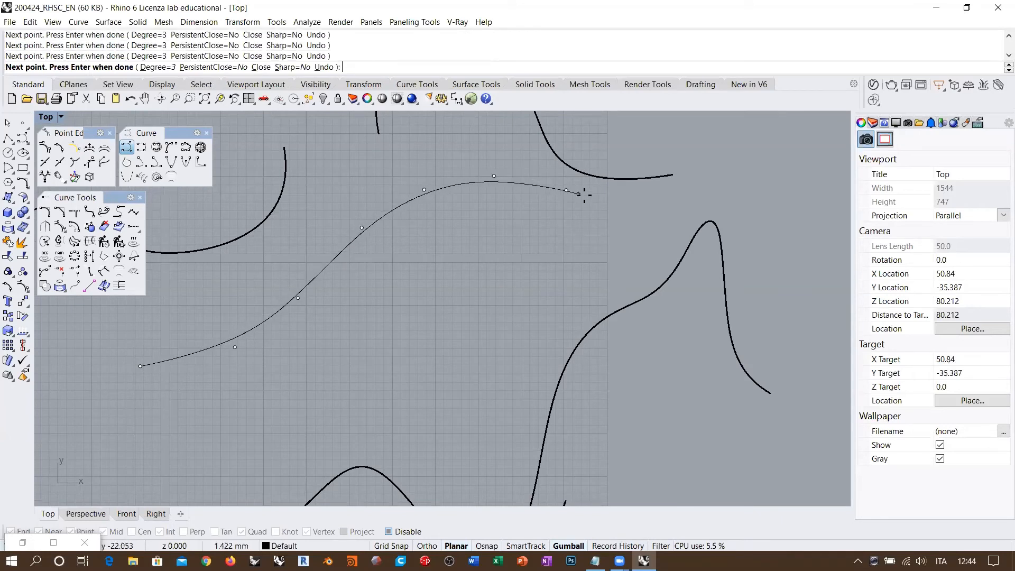
click(640, 203)
click(701, 192)
click(766, 165)
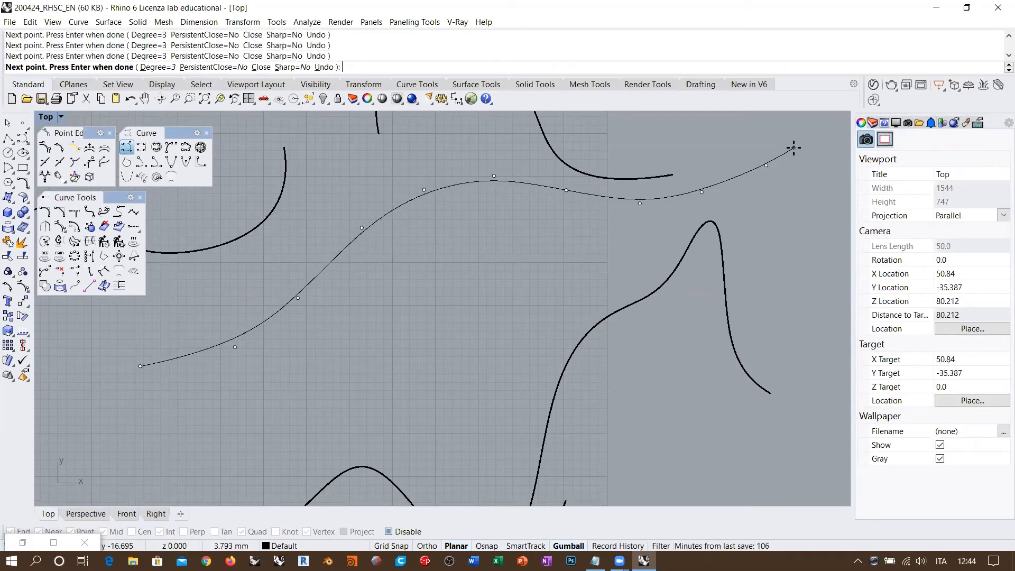
key(Return)
Draw a second degree 3 control point curve starting just below the first, rising into a tall narrow hump and ending near the first curve's end.
key(Return)
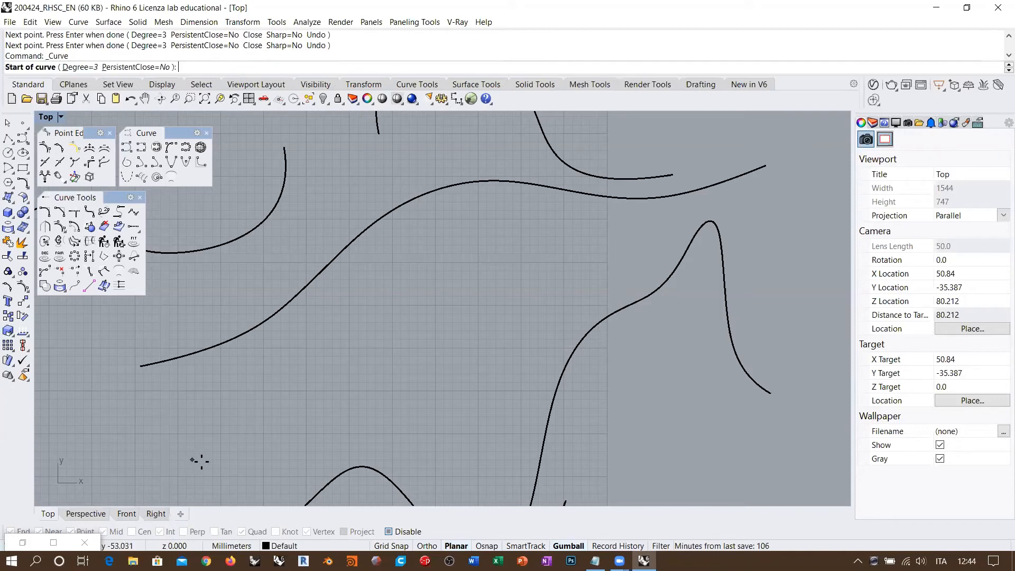
click(141, 399)
click(237, 383)
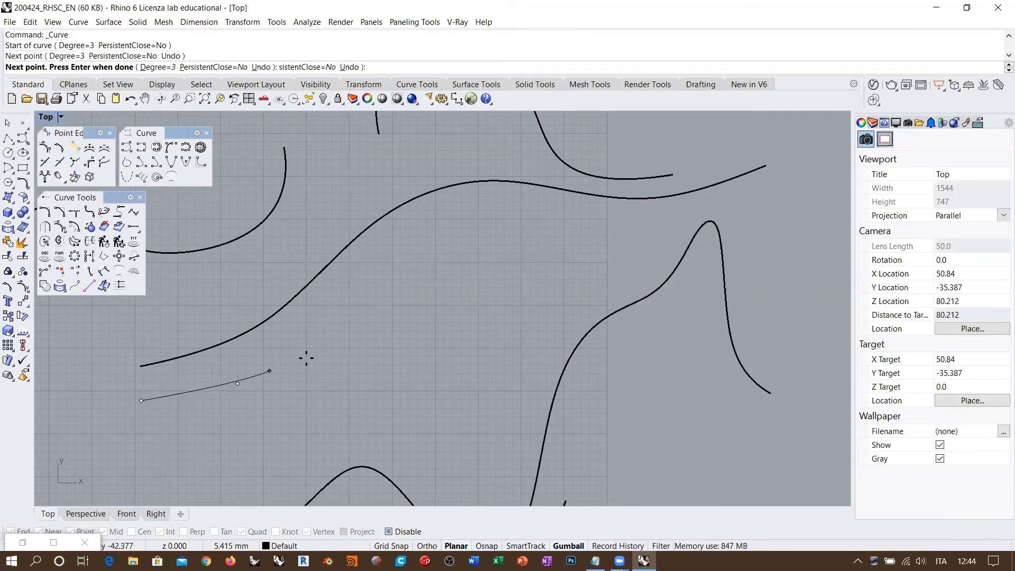
scroll(281, 382, down, 5)
click(317, 350)
click(335, 323)
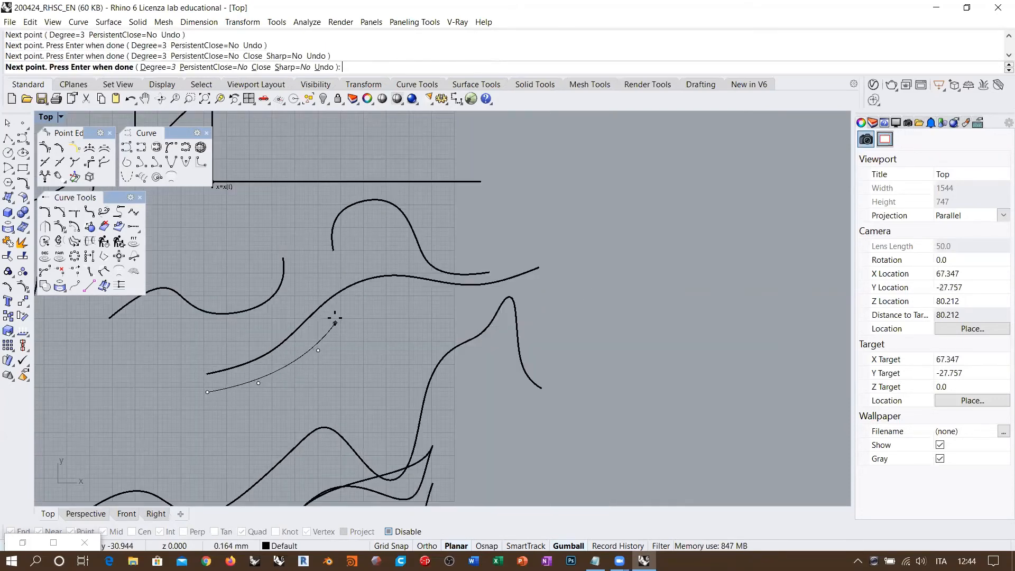
click(330, 280)
click(315, 241)
click(333, 208)
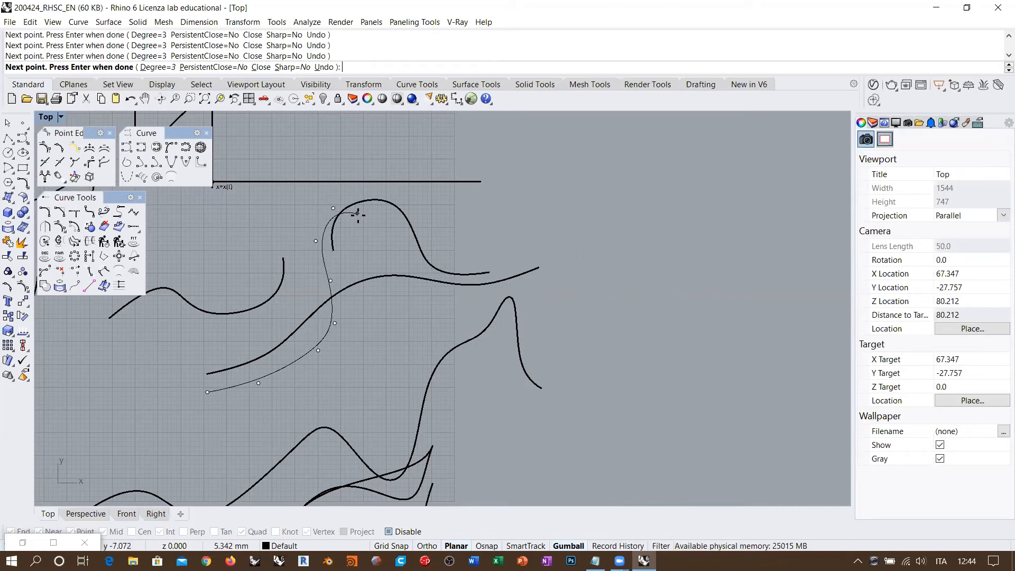
click(358, 215)
click(364, 241)
click(368, 280)
click(406, 314)
click(461, 301)
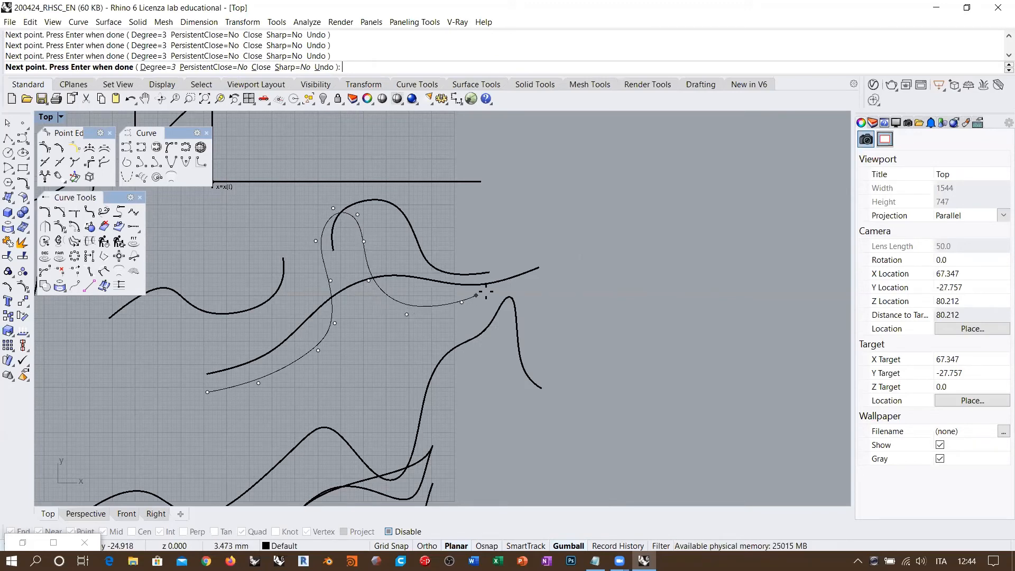
right_click(545, 276)
Move both new curves to the empty area beside the grid, and place the gentler curve below the humped one.
drag(376, 320, 319, 297)
scroll(316, 297, down, 4)
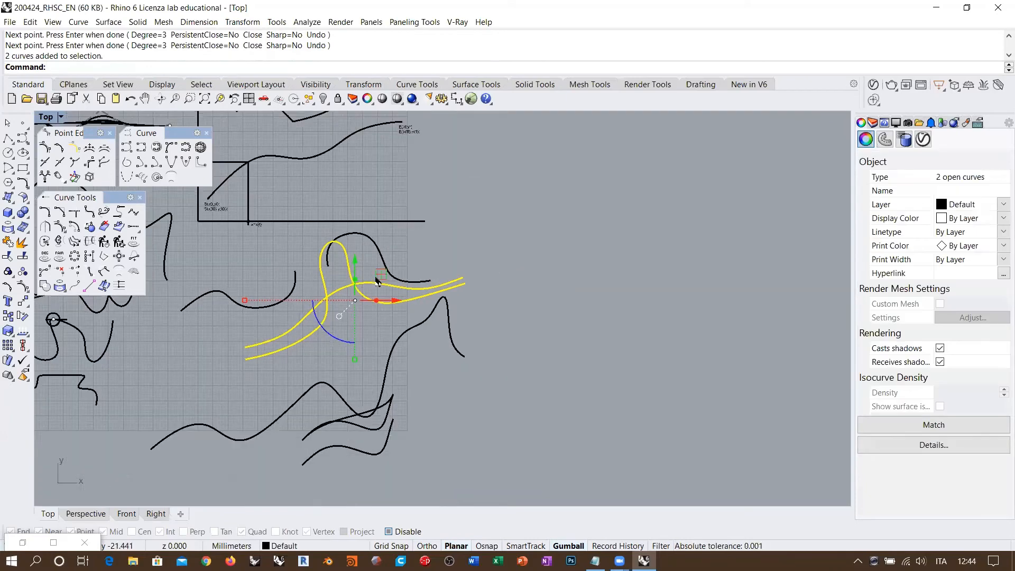
drag(380, 272, 617, 285)
click(618, 285)
scroll(520, 257, up, 3)
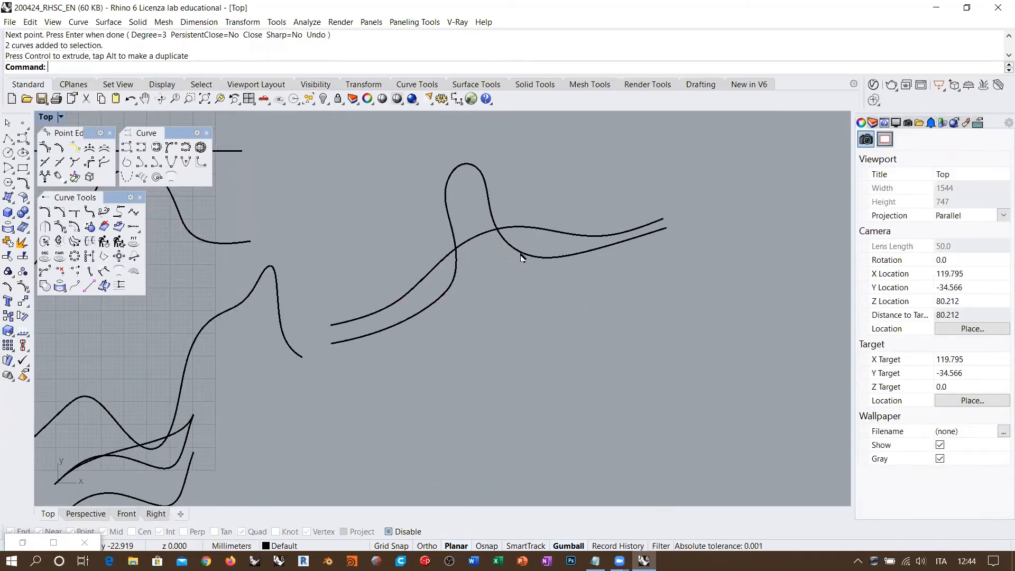
drag(506, 229, 657, 365)
scroll(552, 318, down, 4)
right_drag(552, 319, 462, 321)
click(595, 416)
drag(595, 417, 455, 264)
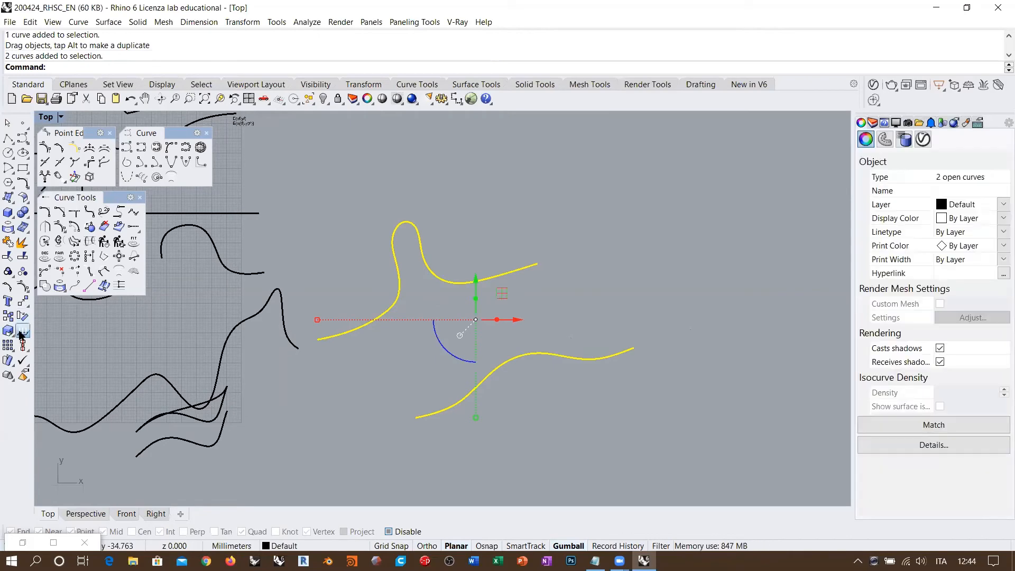
click(20, 332)
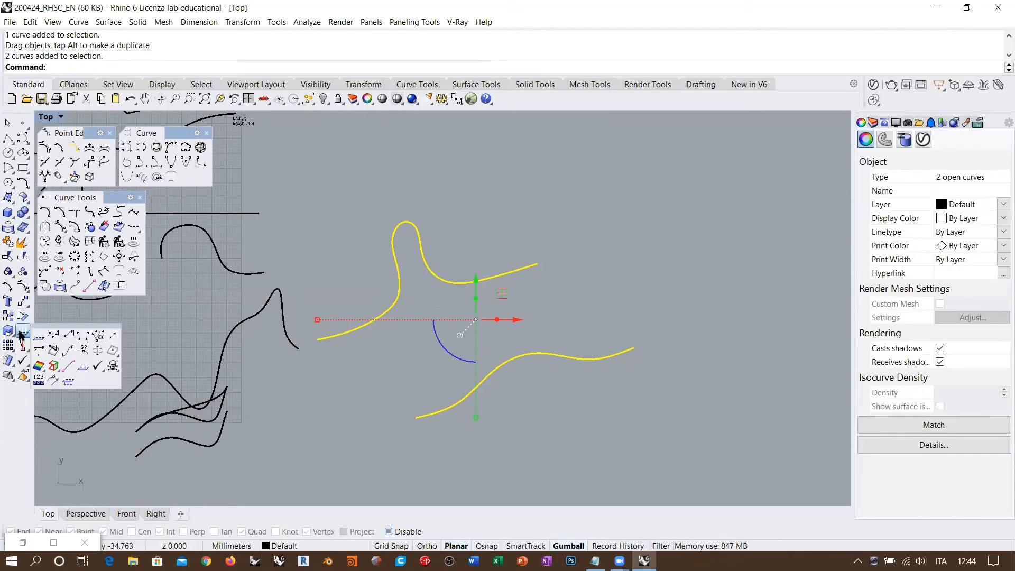
click(38, 351)
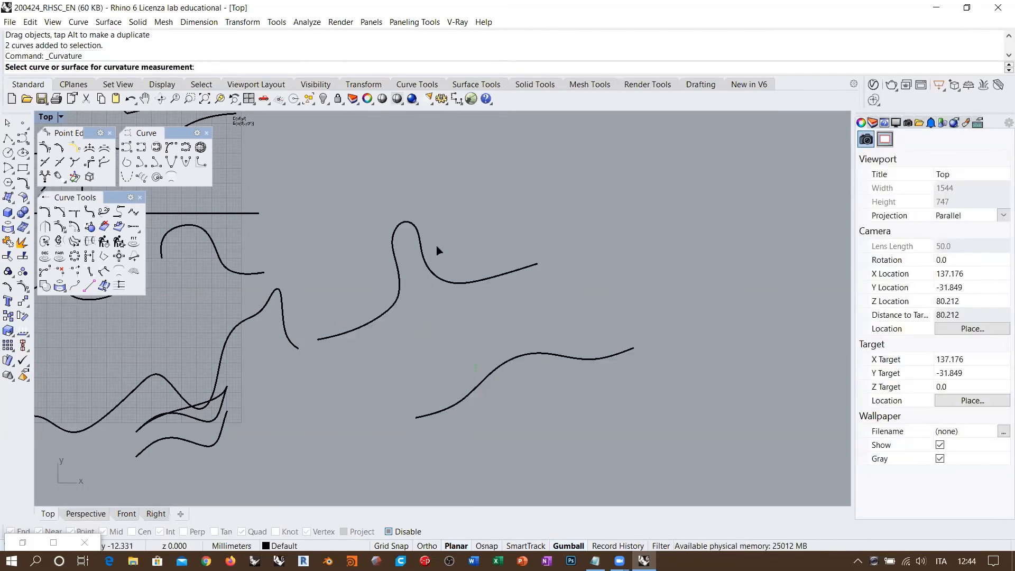
key(Escape)
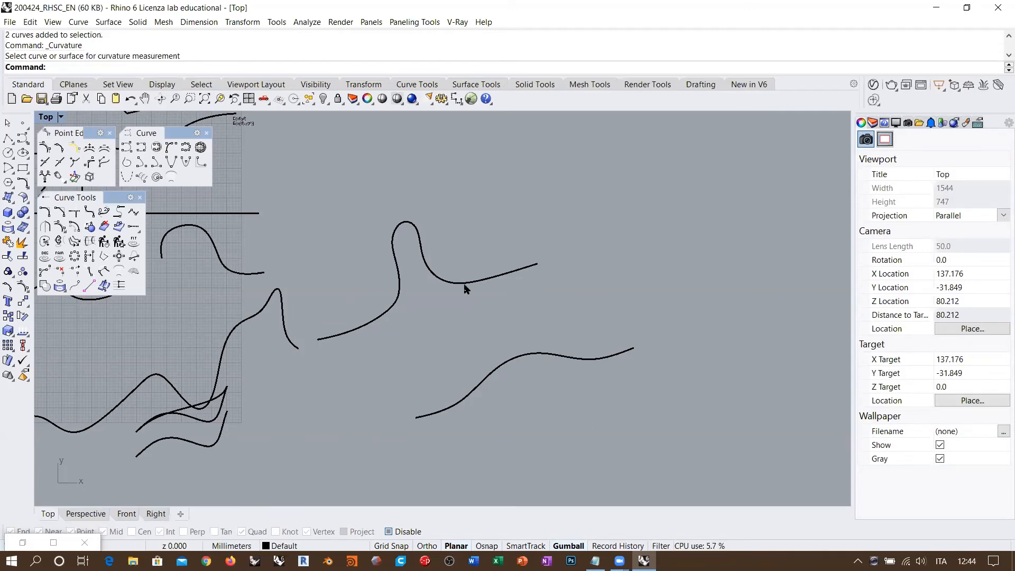
Show the curvature graph on both new curves, and clear the selection.
drag(467, 281, 445, 415)
click(24, 334)
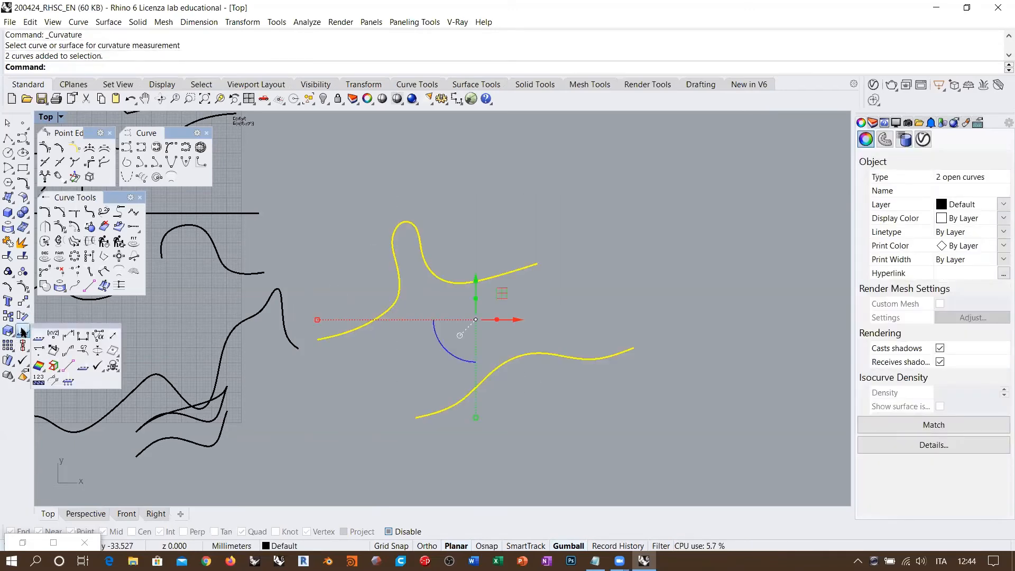
click(67, 352)
scroll(449, 293, up, 2)
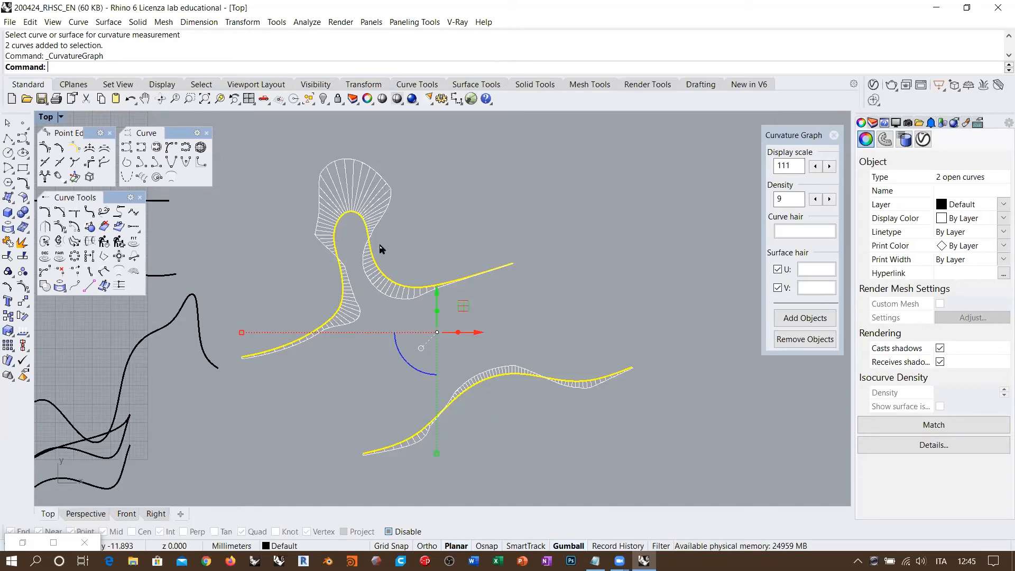
click(431, 238)
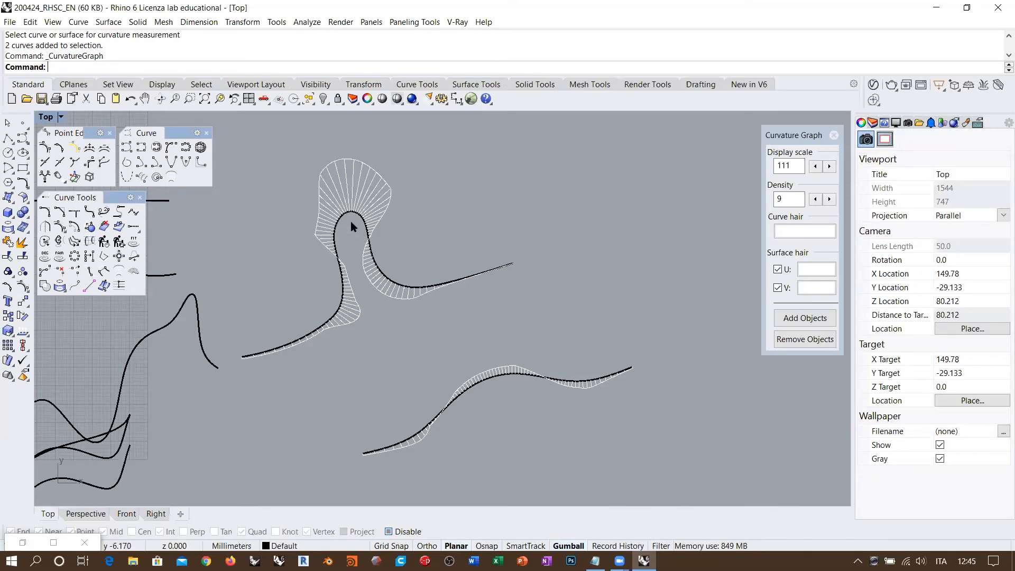
Pull the control point at the top of the humped curve upward to sharpen its peak.
click(337, 225)
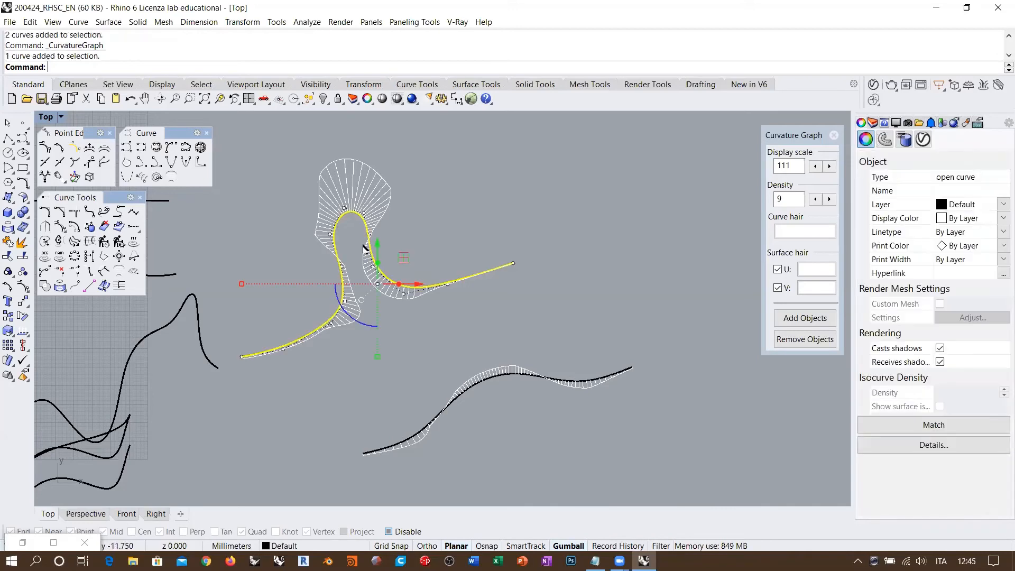
click(344, 209)
drag(368, 181, 354, 154)
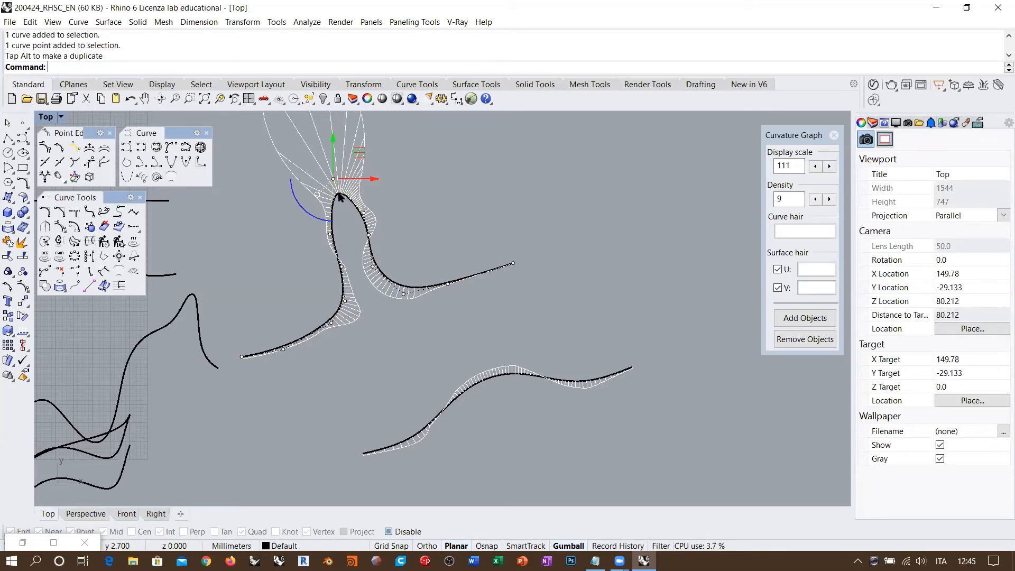
right_drag(339, 199, 361, 305)
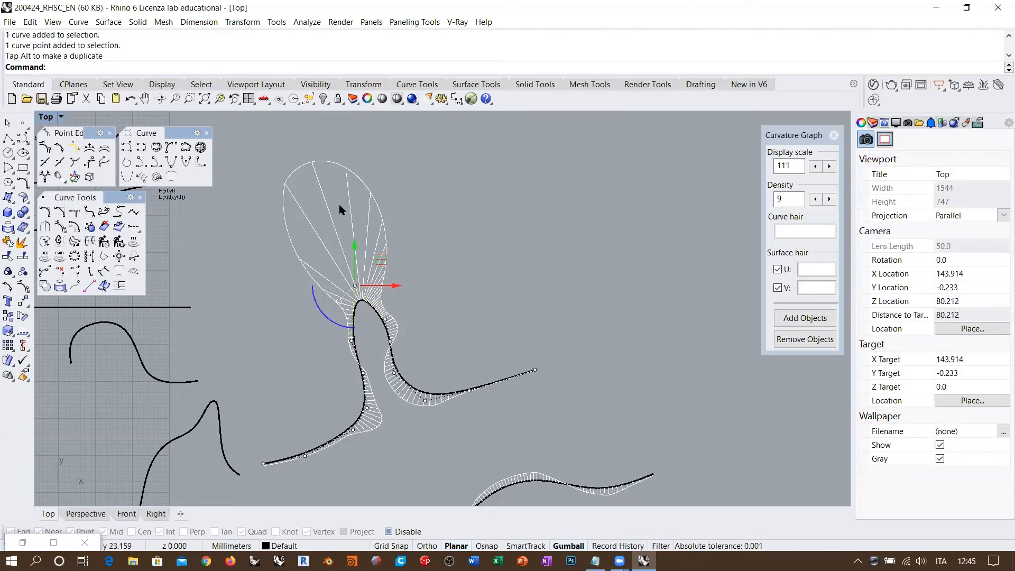
Widen the humped curve's peak by moving the control points on both sides of it outward and upward.
right_drag(373, 314, 370, 243)
click(373, 241)
drag(394, 220, 418, 199)
click(333, 268)
drag(356, 239, 341, 202)
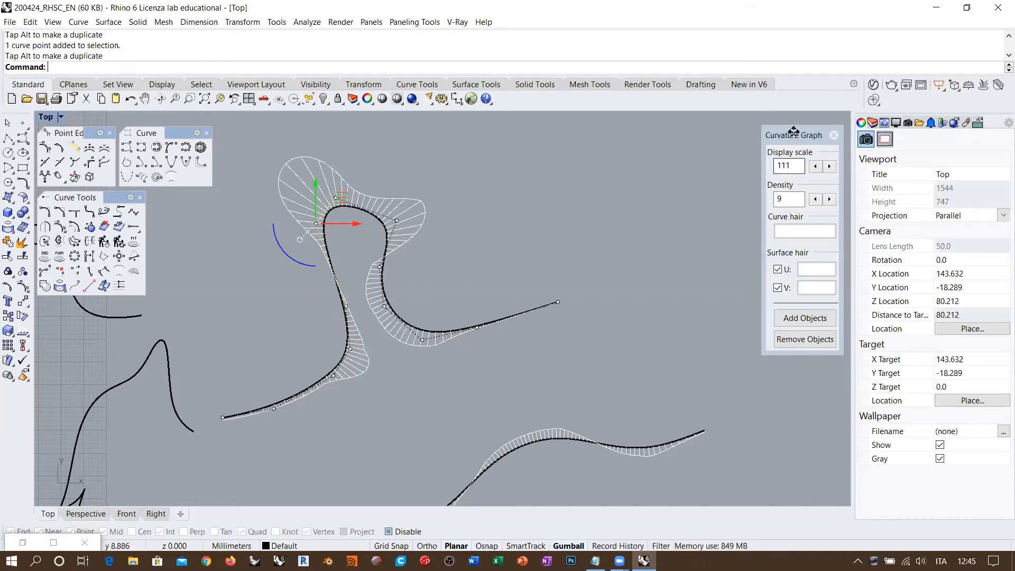
Reduce the curvature graph's display scale below 100, and raise it to 112 for taller combs.
drag(792, 131, 609, 147)
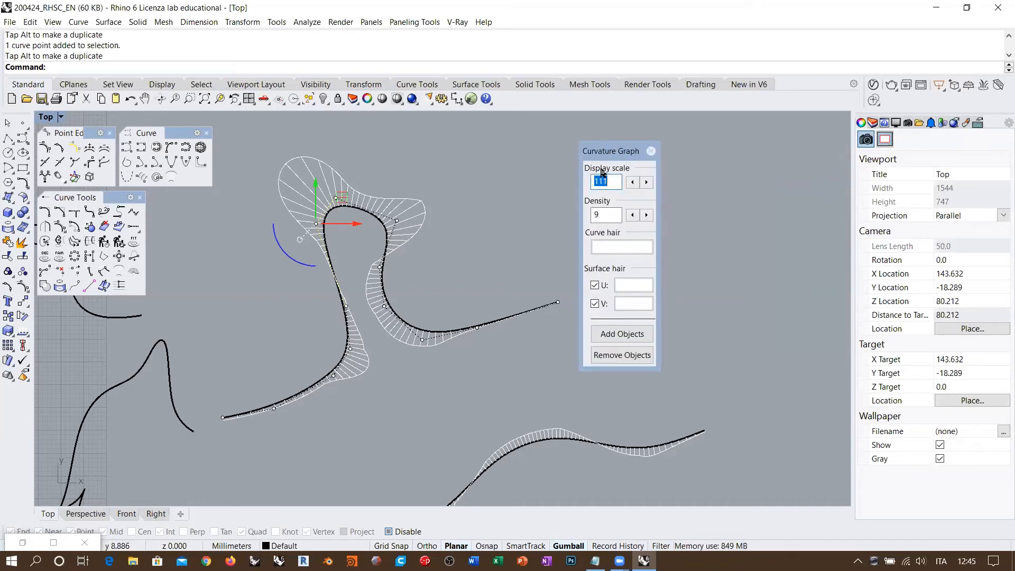
click(632, 181)
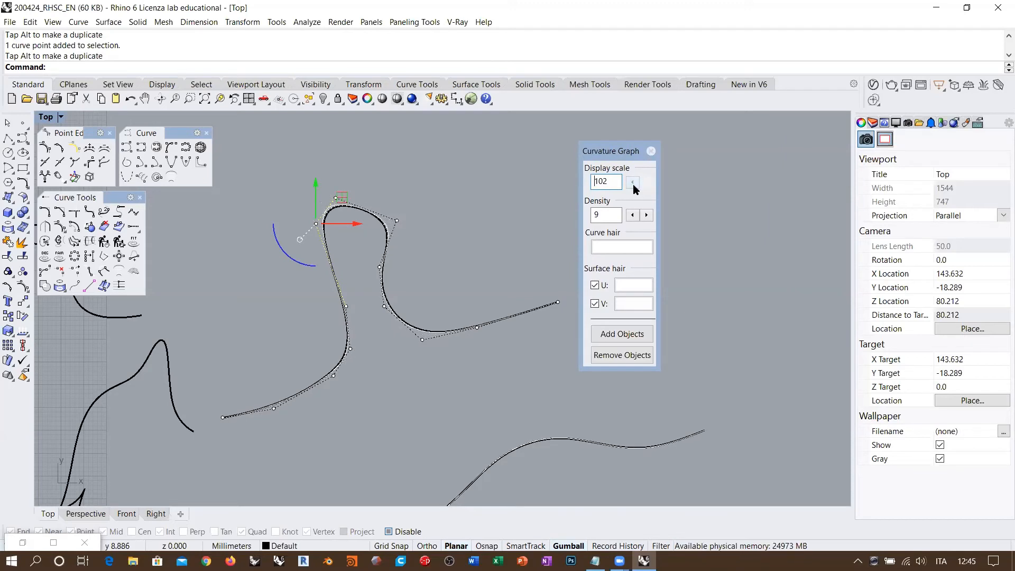
click(632, 182)
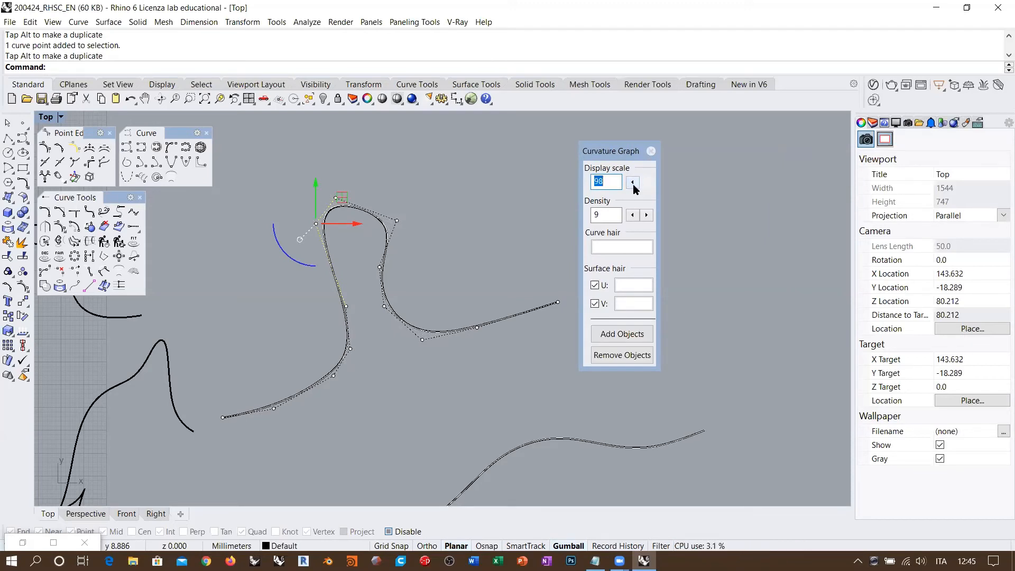
click(647, 182)
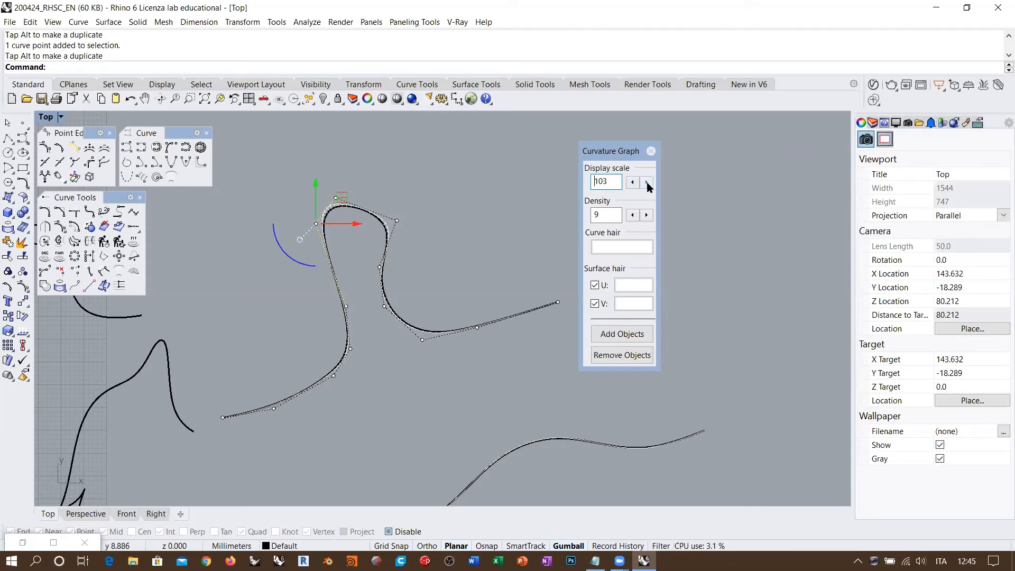
click(647, 182)
click(647, 182)
click(646, 181)
click(646, 181)
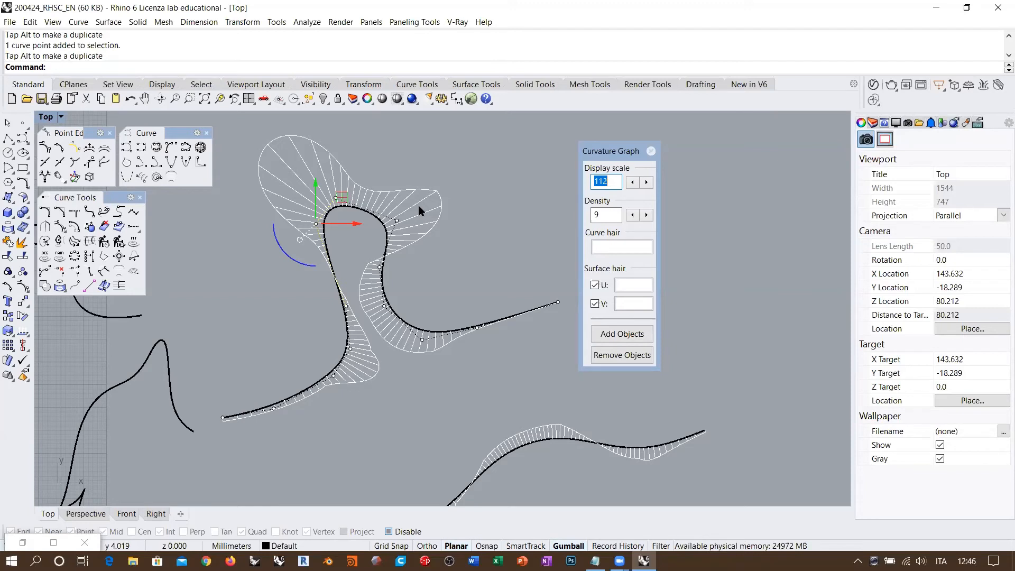
Vary the curvature graph's display scale between 105 and 112 to compare the comb heights.
click(632, 182)
click(632, 182)
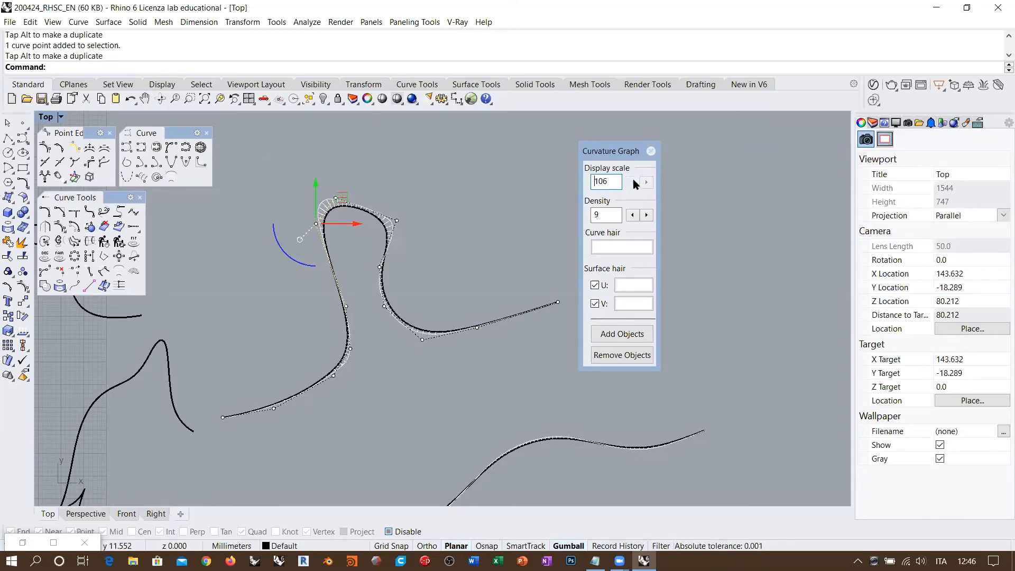
click(647, 182)
click(647, 182)
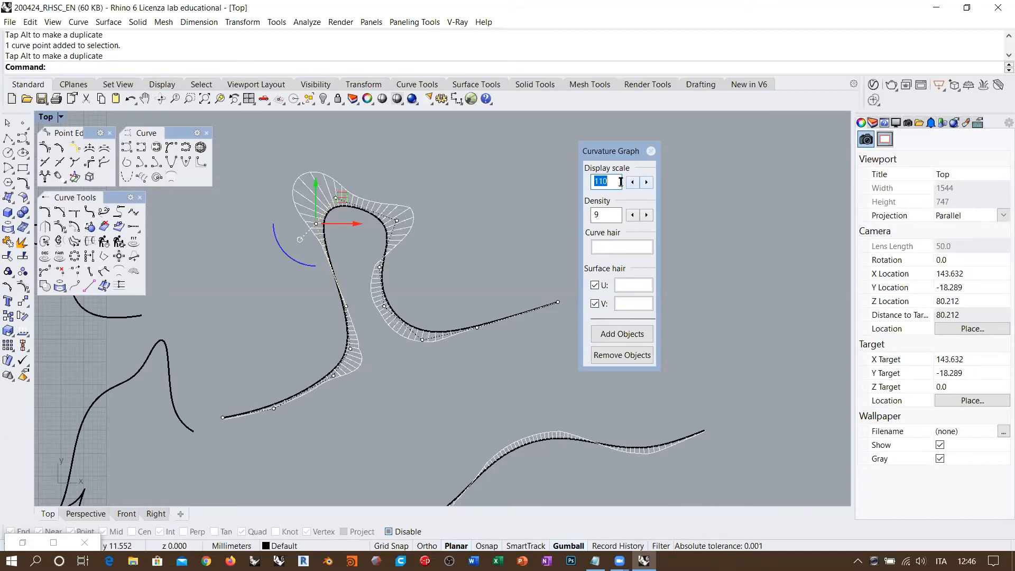
click(632, 181)
click(632, 181)
click(633, 181)
click(632, 182)
click(632, 182)
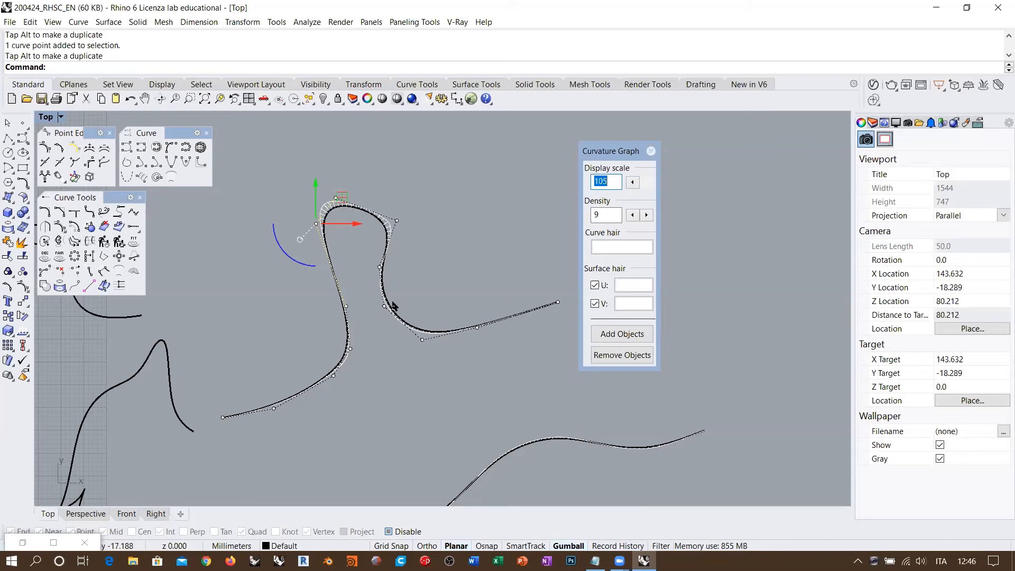
click(633, 183)
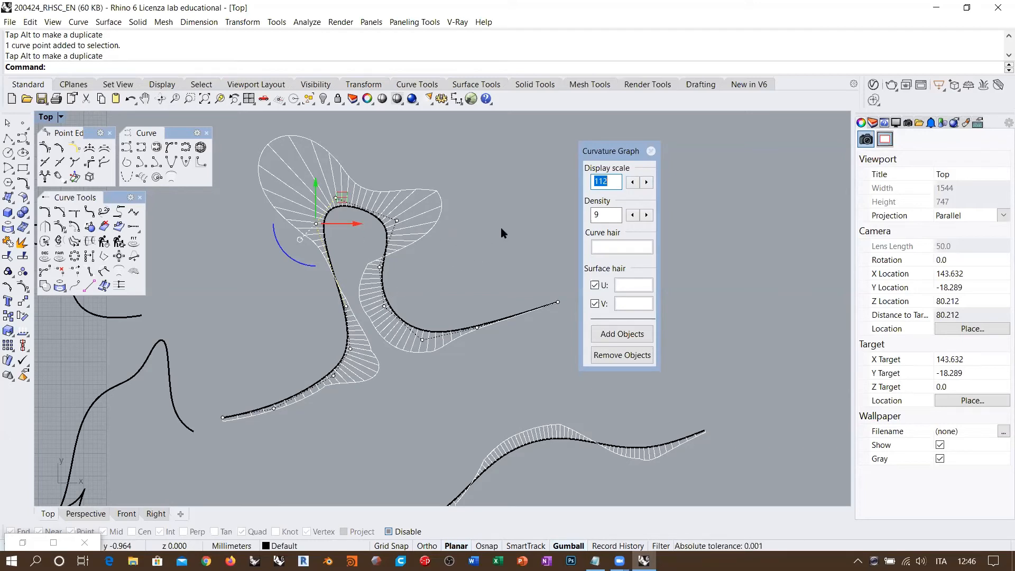
Raise the curvature graph's density to 12 and inspect the comb on the humped curve.
click(645, 215)
click(646, 215)
click(646, 216)
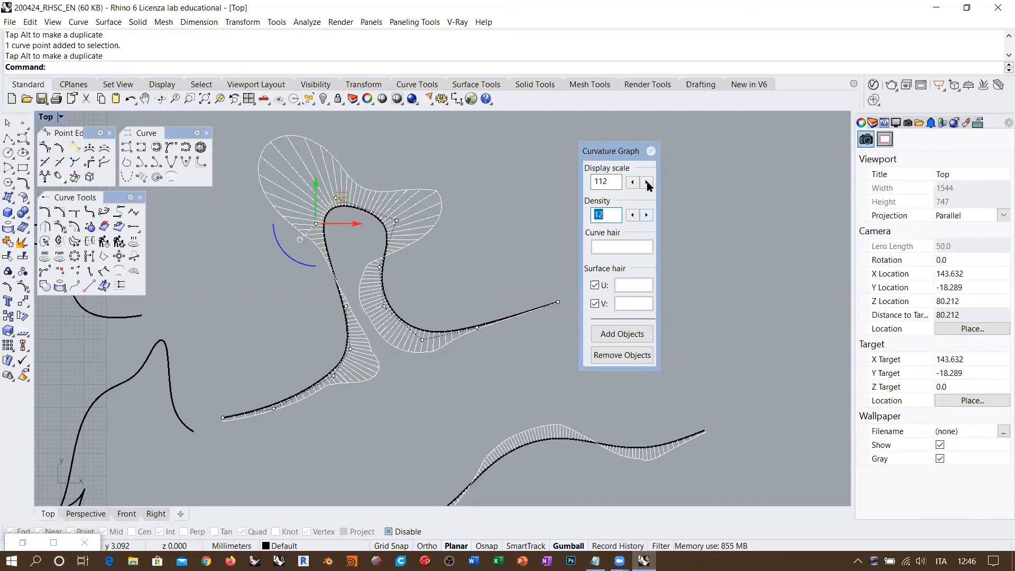
scroll(449, 238, down, 5)
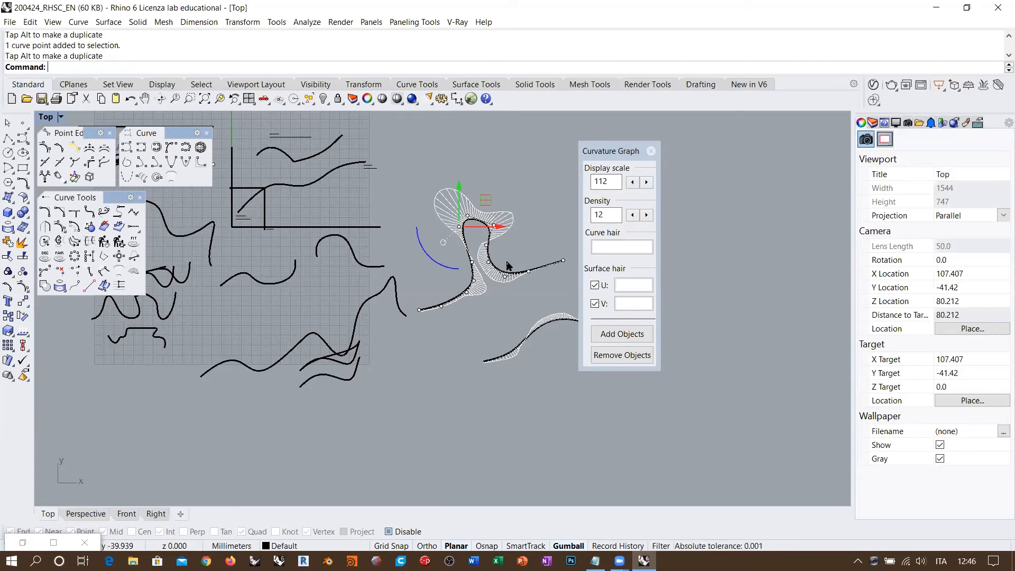
scroll(369, 266, up, 6)
right_drag(401, 279, 425, 282)
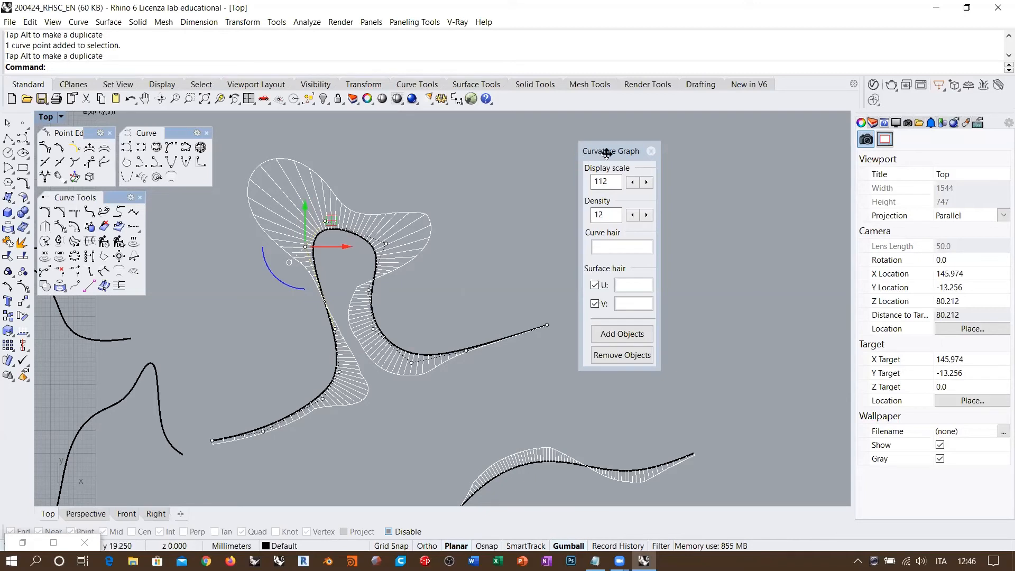
Move the Curvature Graph dialog farther from the humped curve, and set the display scale to 110.
drag(605, 152, 732, 152)
click(770, 183)
click(756, 184)
click(757, 184)
click(756, 184)
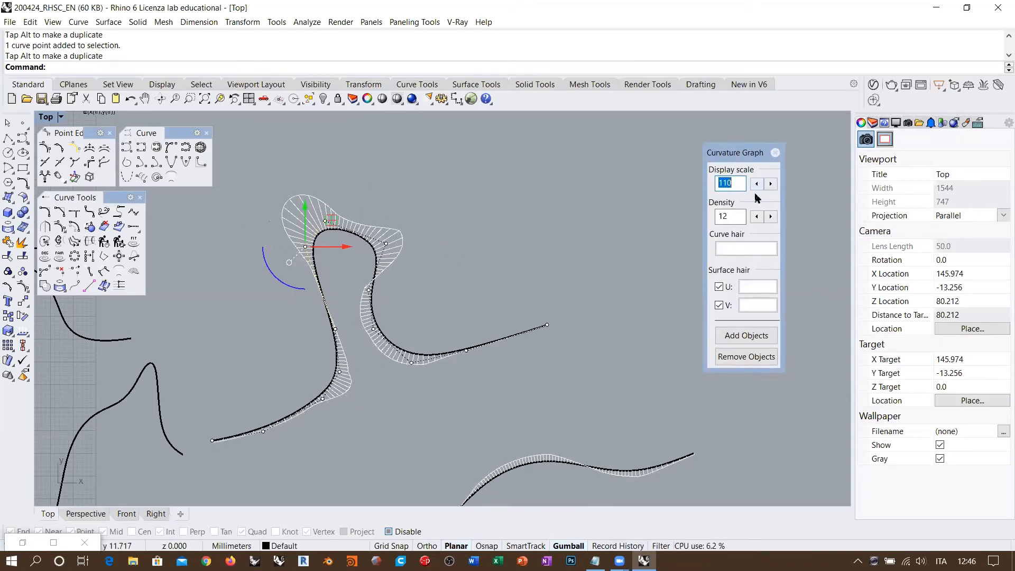
Set the curvature graph's display scale to 112, and close the Curvature Graph dialog to hide the combs.
click(770, 184)
click(770, 185)
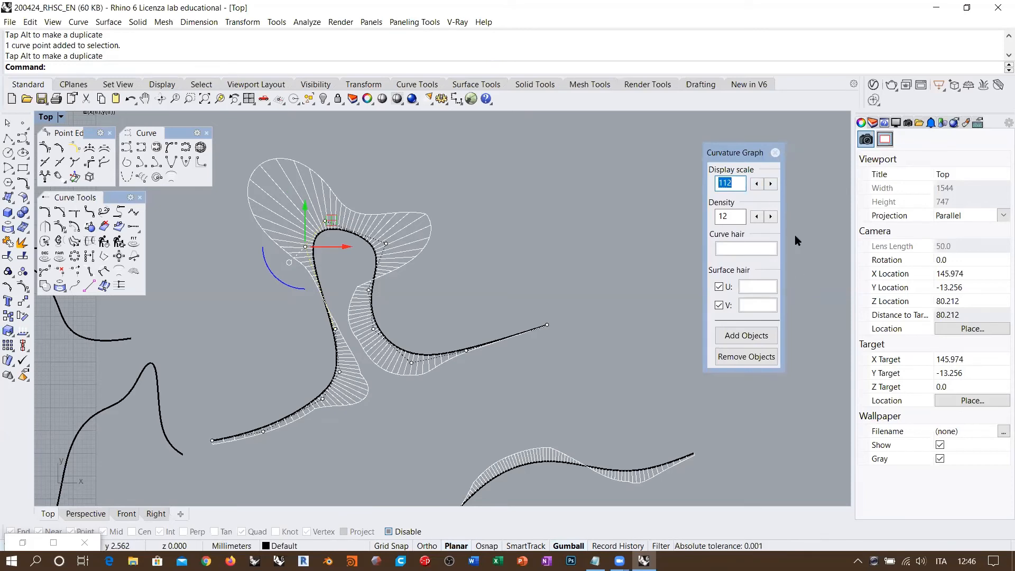
click(775, 152)
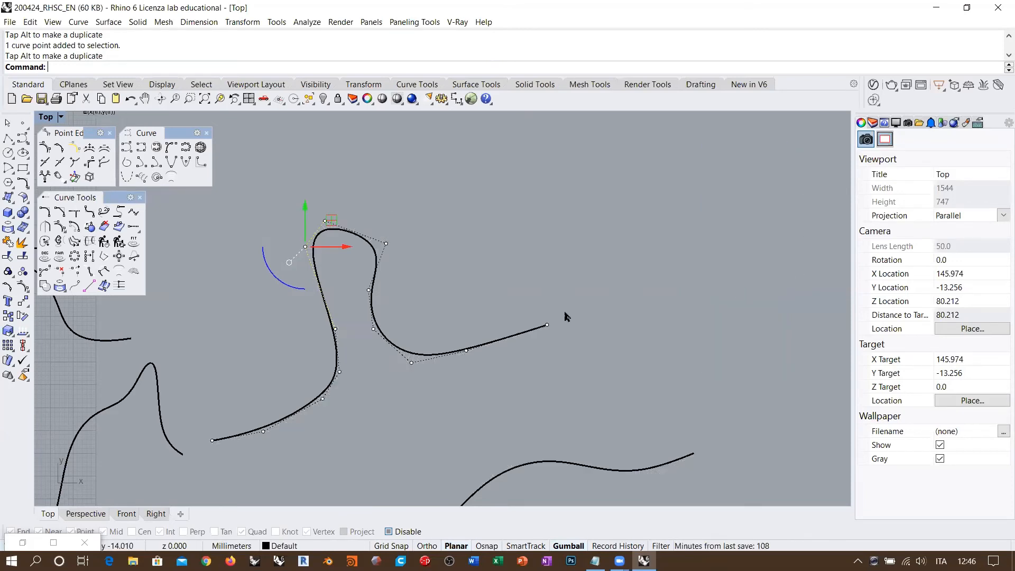
Hide the control points, and delete the humped curve together with the wavy curve below it.
scroll(430, 208, down, 5)
drag(530, 315, 479, 285)
key(Escape)
key(Escape)
drag(552, 340, 446, 232)
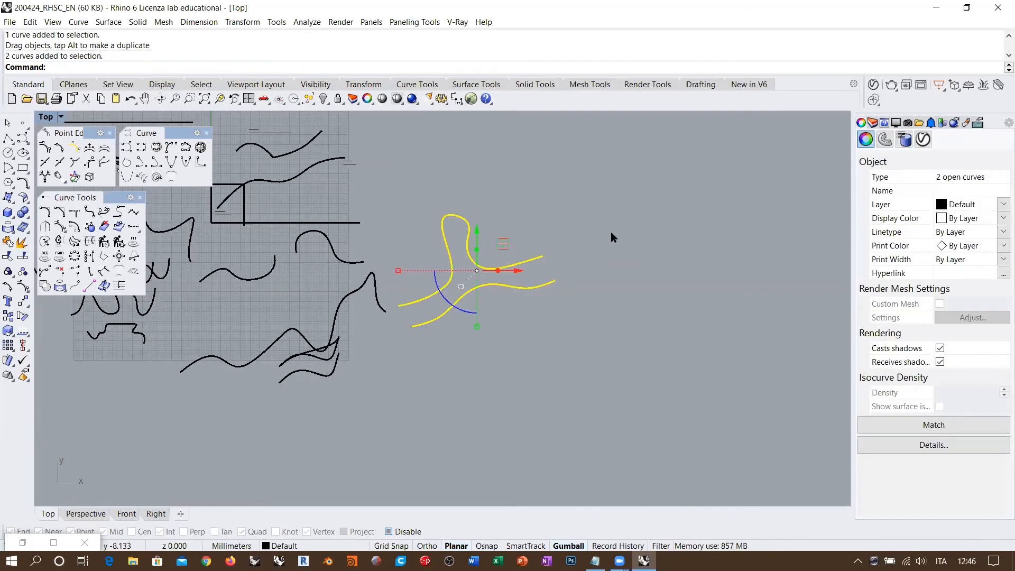
key(Delete)
Relocate the two overlapping curves above the long wavy curve, and shift the single curve beneath it slightly up and right.
scroll(439, 320, up, 4)
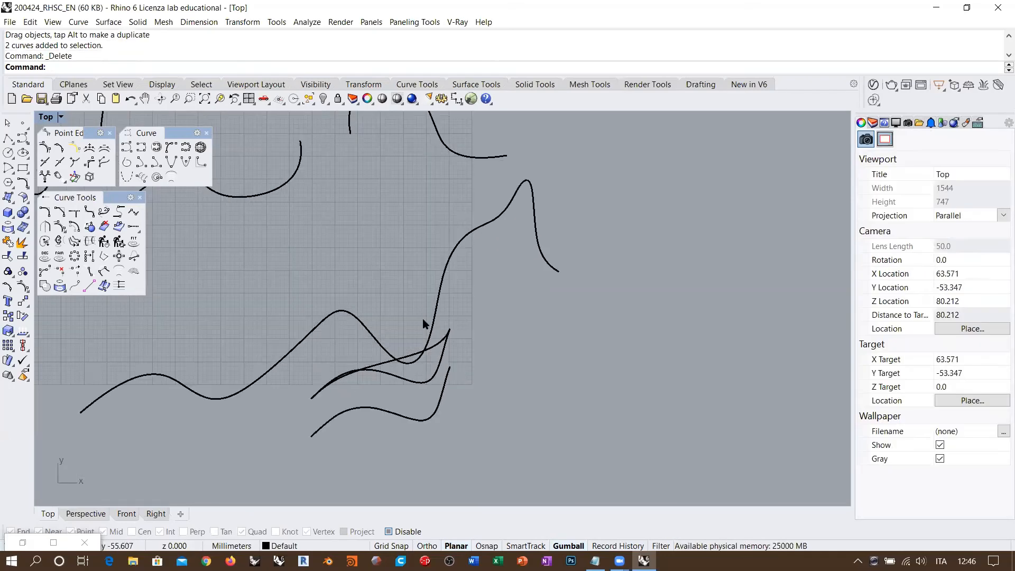
click(436, 319)
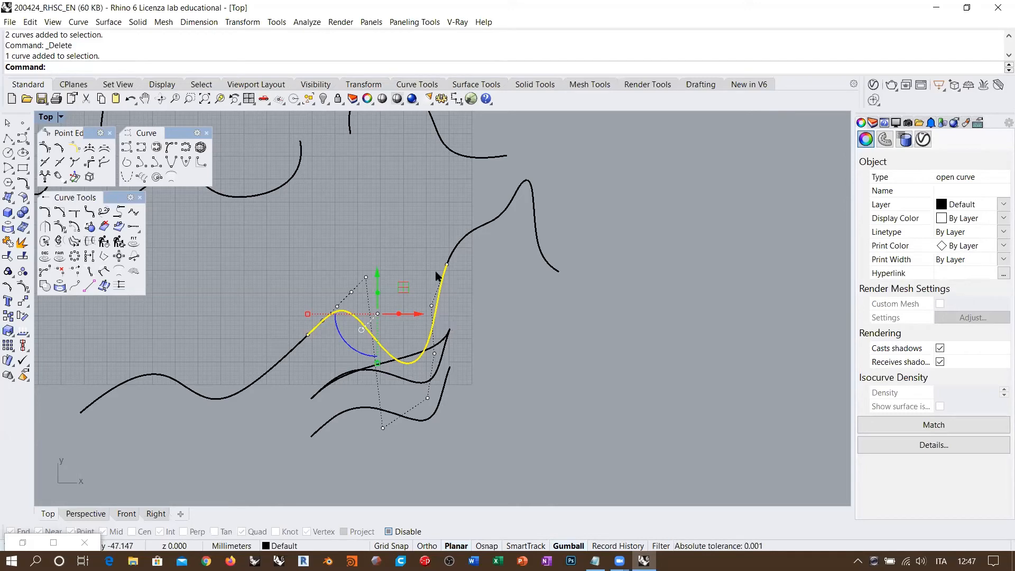
click(413, 271)
right_drag(401, 355, 433, 343)
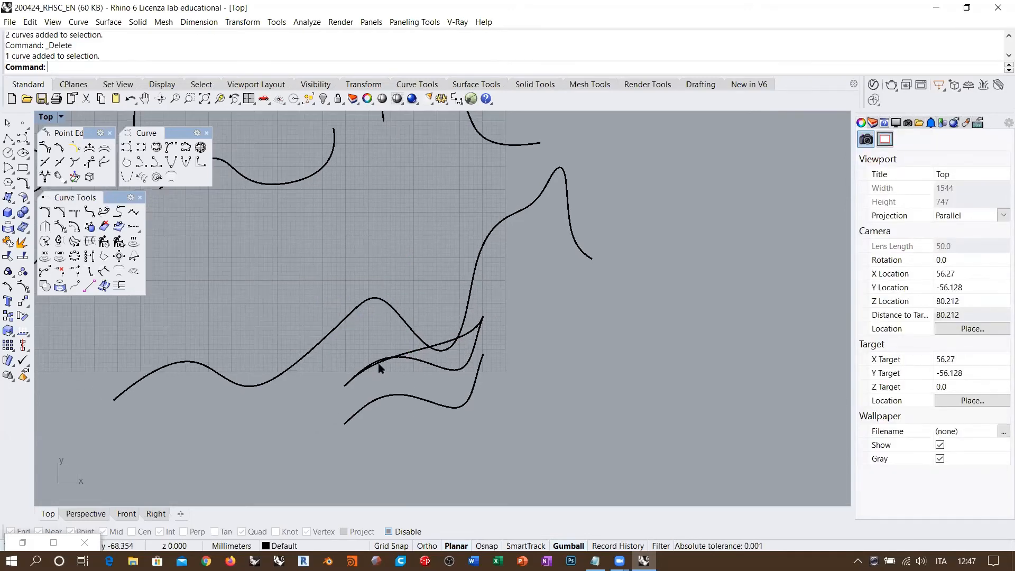
drag(386, 374, 348, 342)
drag(430, 331, 417, 231)
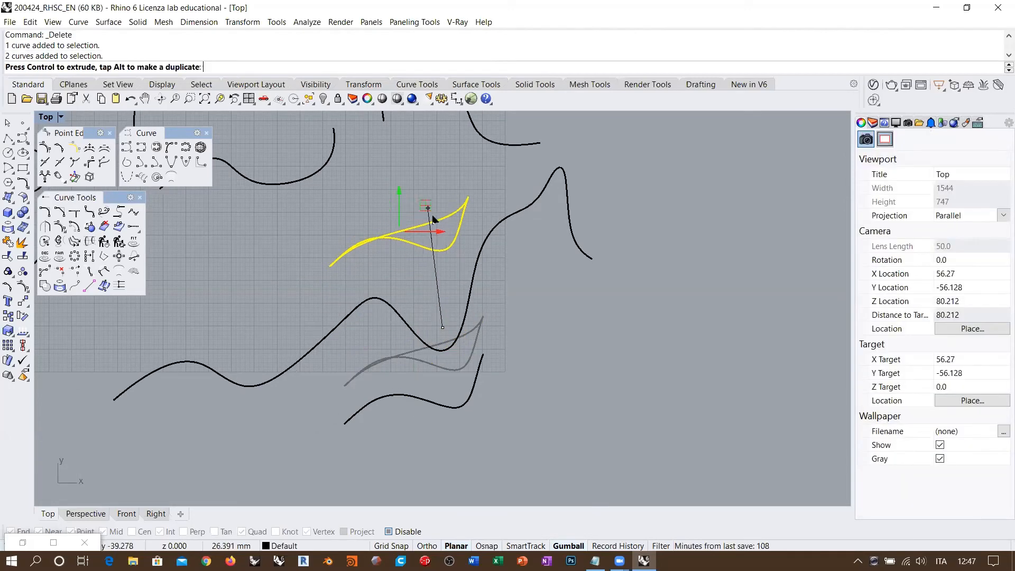
drag(485, 360, 501, 341)
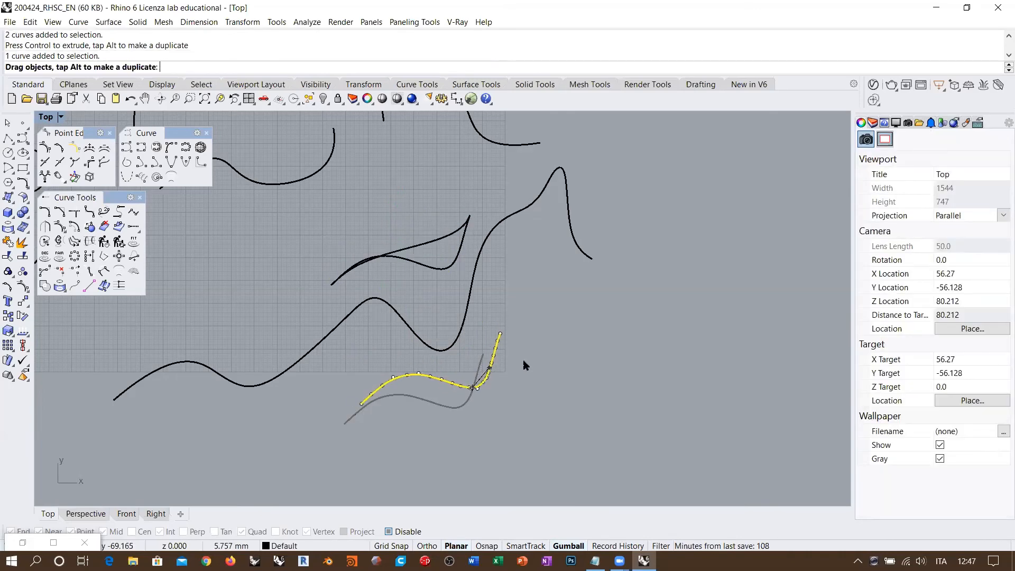
Look over all the sample curves laid out across the Top viewport.
scroll(477, 291, down, 4)
right_drag(507, 301, 510, 343)
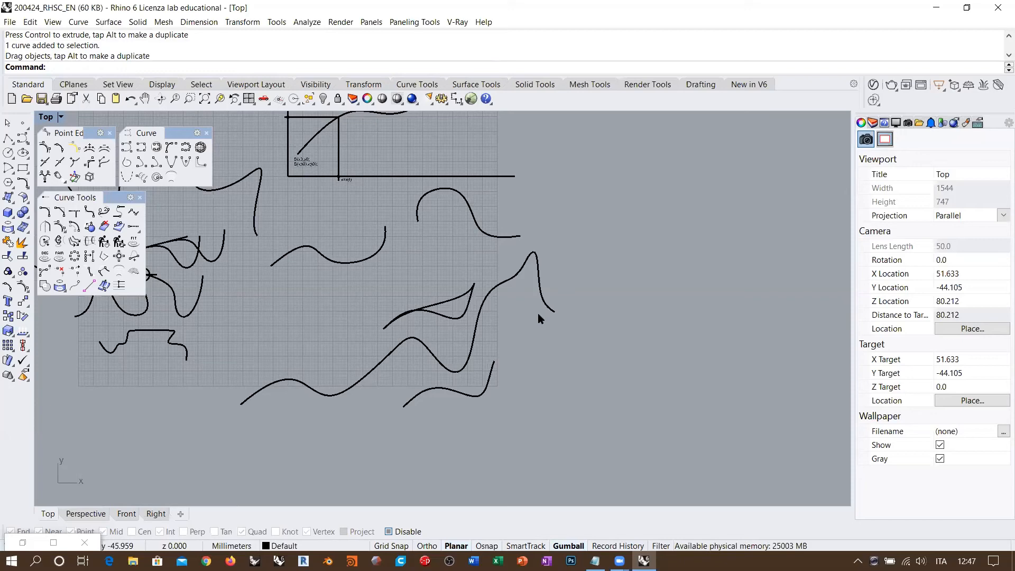
scroll(494, 306, down, 4)
right_drag(480, 295, 487, 366)
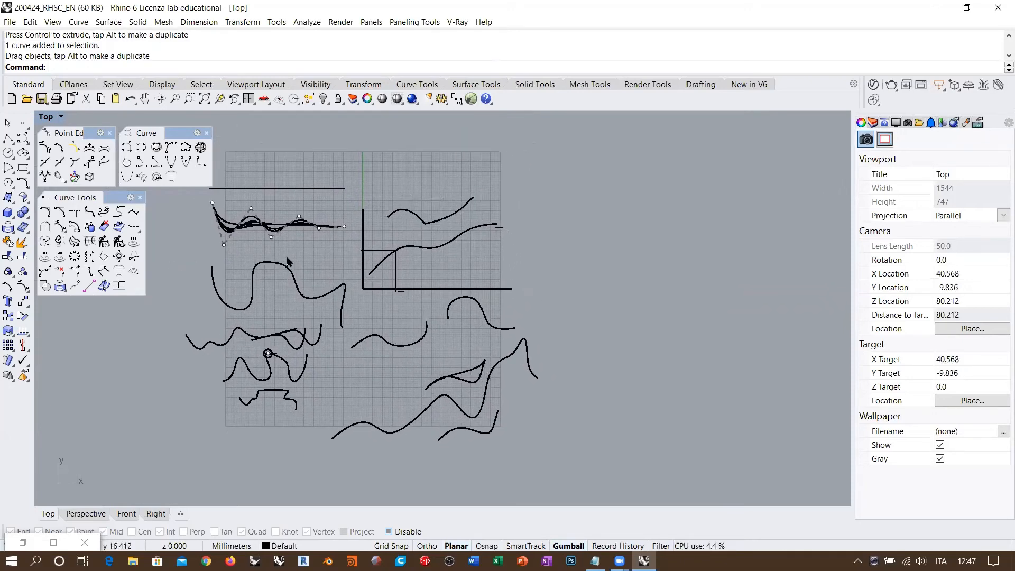
right_drag(370, 277, 349, 256)
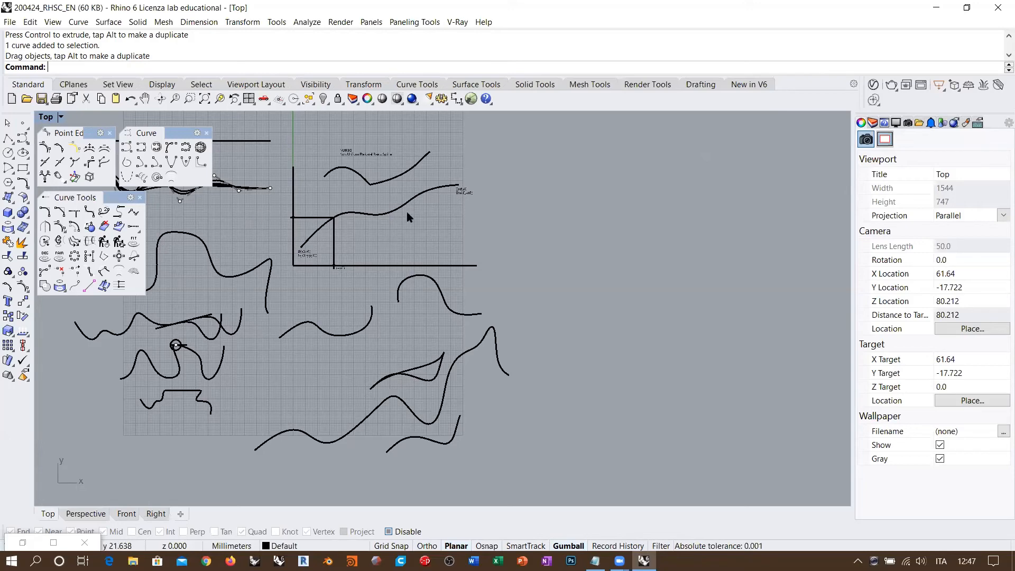
right_drag(429, 222, 558, 237)
scroll(492, 232, down, 4)
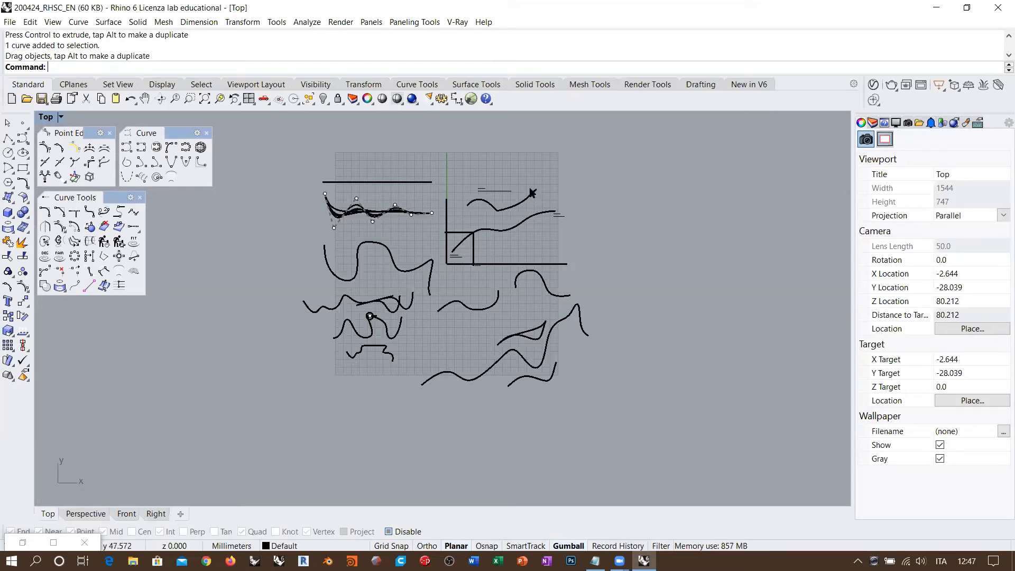
right_drag(472, 209, 424, 218)
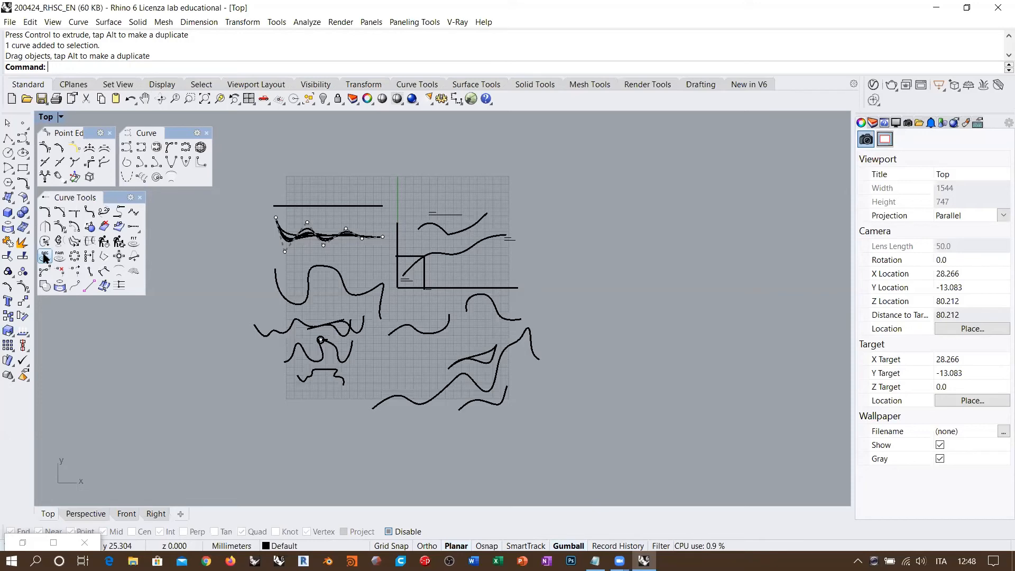
Draw a degree 2 control point curve with nine points, winding across the empty area above the NURBS text.
scroll(369, 271, up, 5)
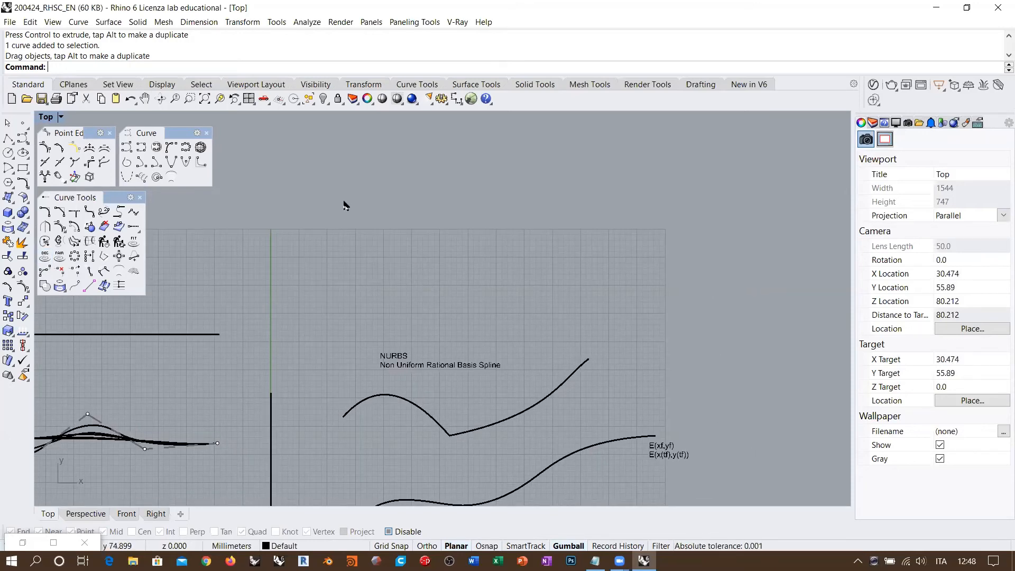
click(126, 147)
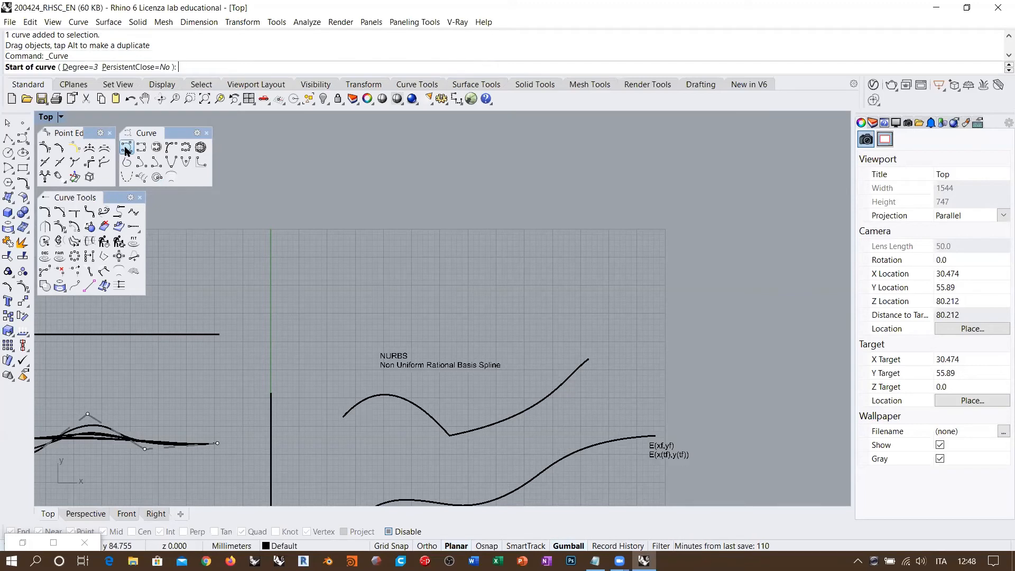
click(74, 68)
text(2)
key(Return)
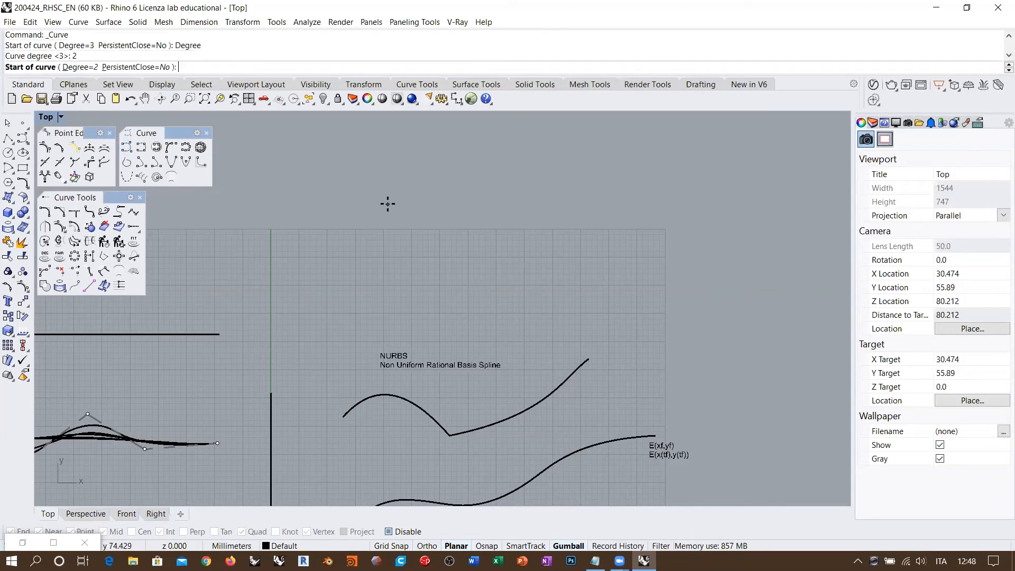
click(307, 231)
click(386, 304)
click(453, 272)
click(478, 165)
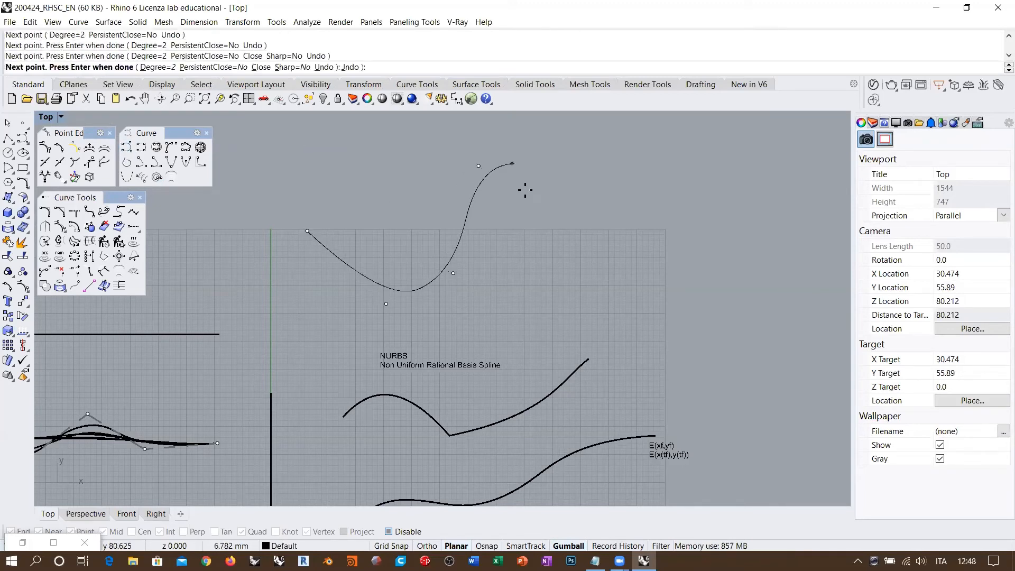
click(526, 194)
click(571, 263)
click(664, 250)
click(734, 279)
right_click(758, 349)
Change the new curve's degree to 3 without allowing deformation.
right_drag(625, 292, 482, 333)
click(479, 324)
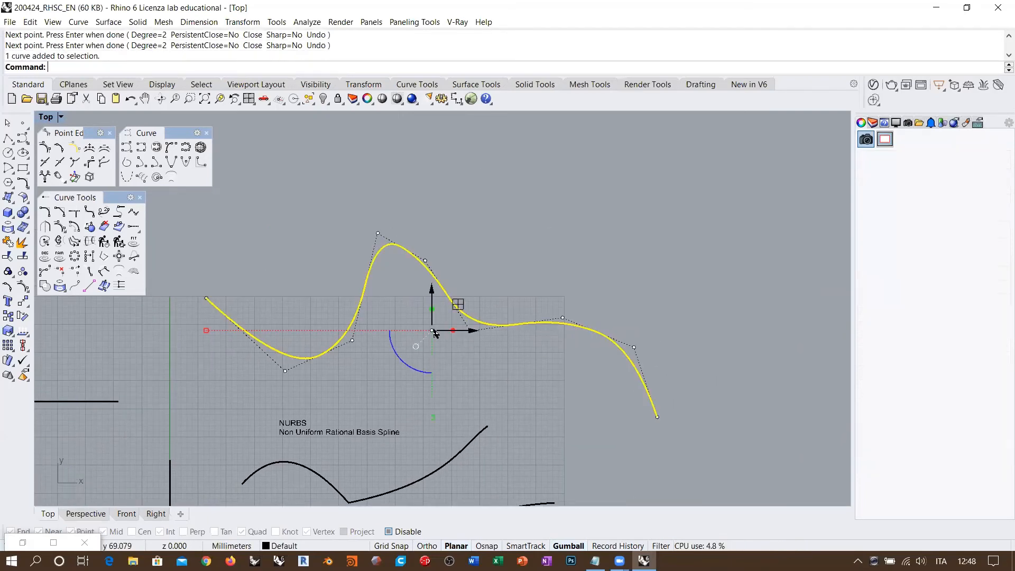
click(45, 256)
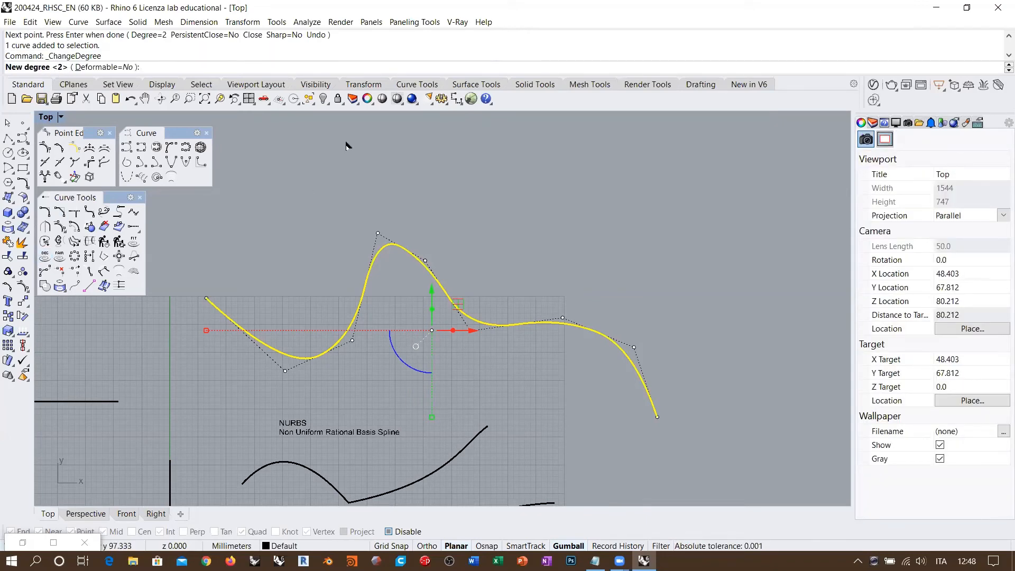
text(3)
key(Return)
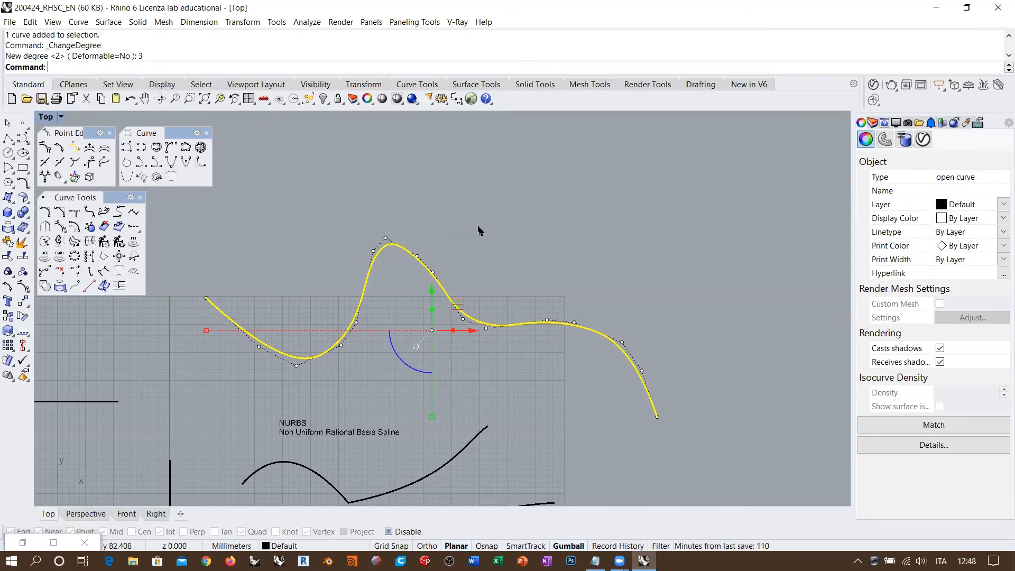
Undo and redo the degree change repeatedly to compare the control polygons, and reconfirm degree 3 for the curve.
key(ctrl+z)
key(ctrl+y)
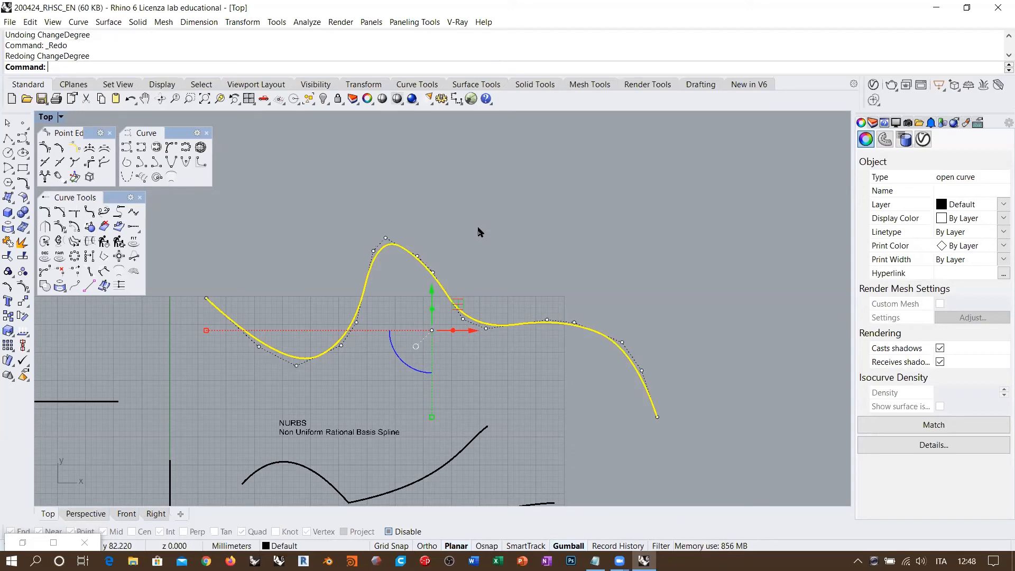
key(ctrl+z)
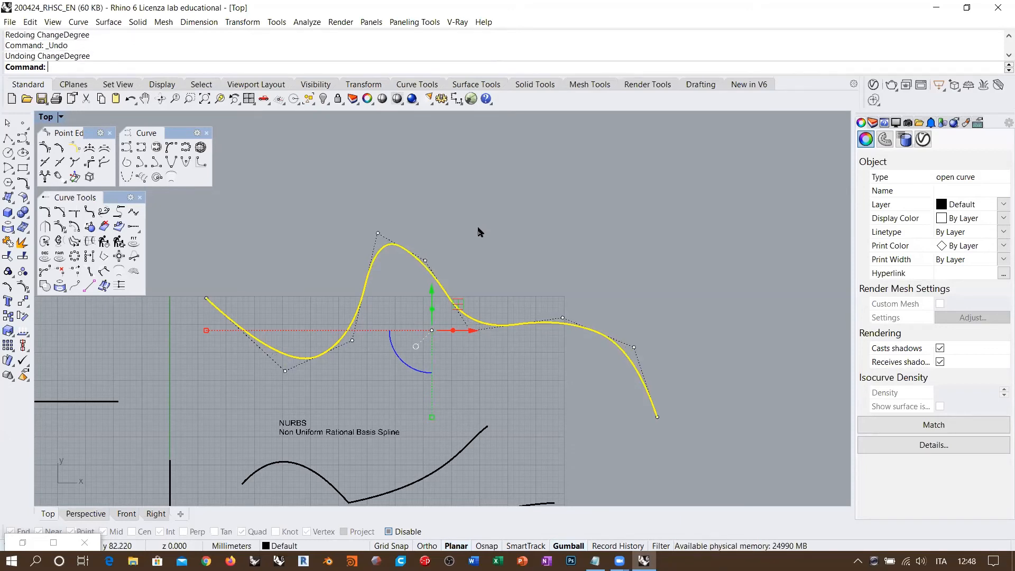
key(ctrl+y)
key(ctrl+z)
key(ctrl+y)
key(ctrl+z)
key(ctrl+y)
key(ctrl+z)
key(ctrl+y)
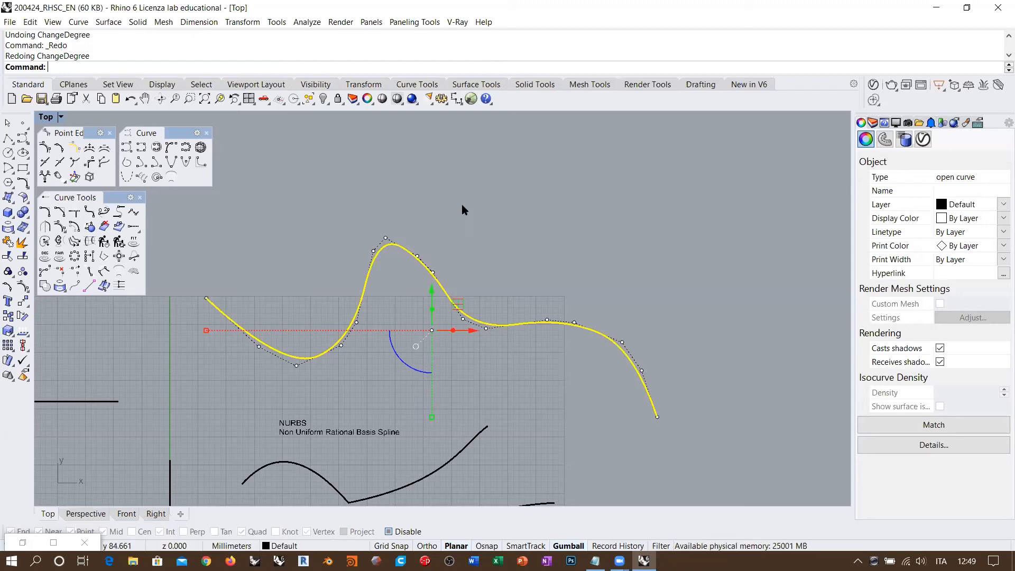
click(44, 257)
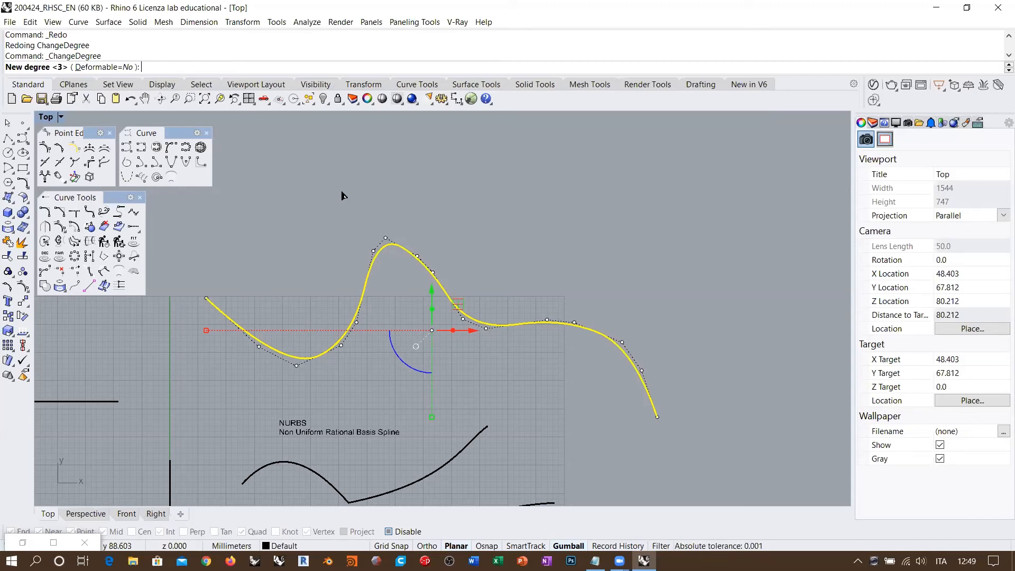
key(Return)
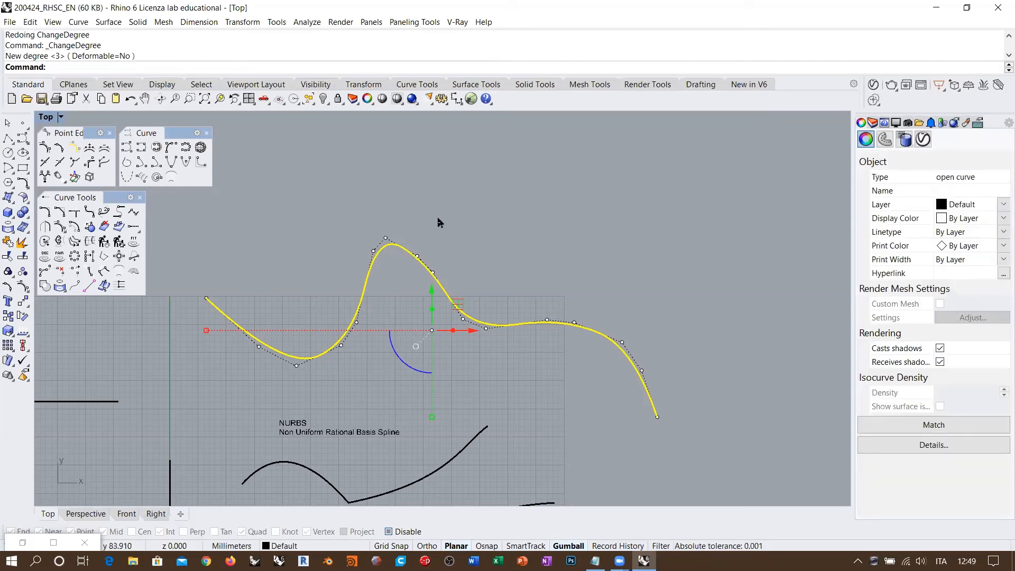
Try pulling the control point just right of the crest down and left, undo the move, and hide the control points.
scroll(439, 269, up, 3)
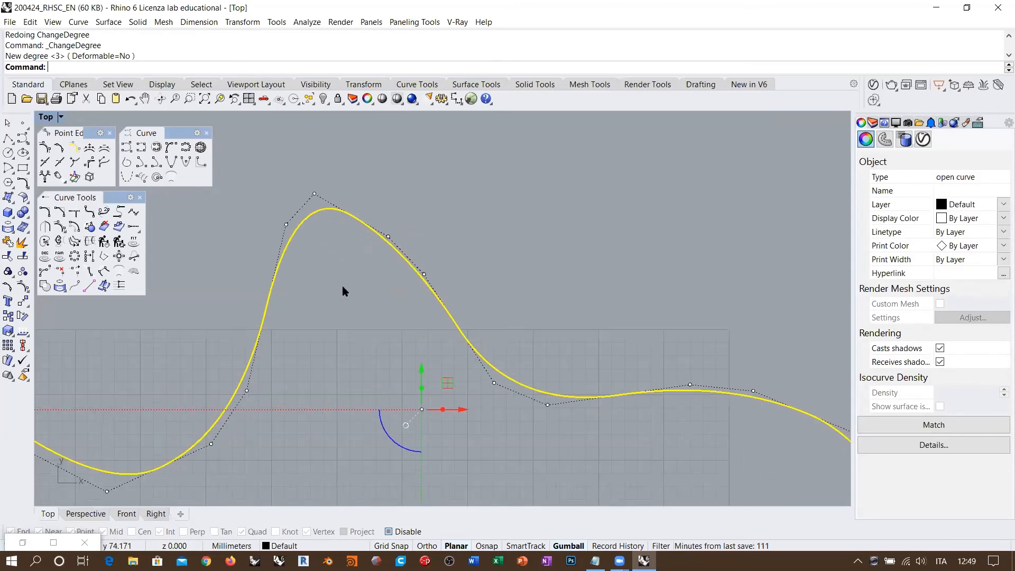
click(389, 236)
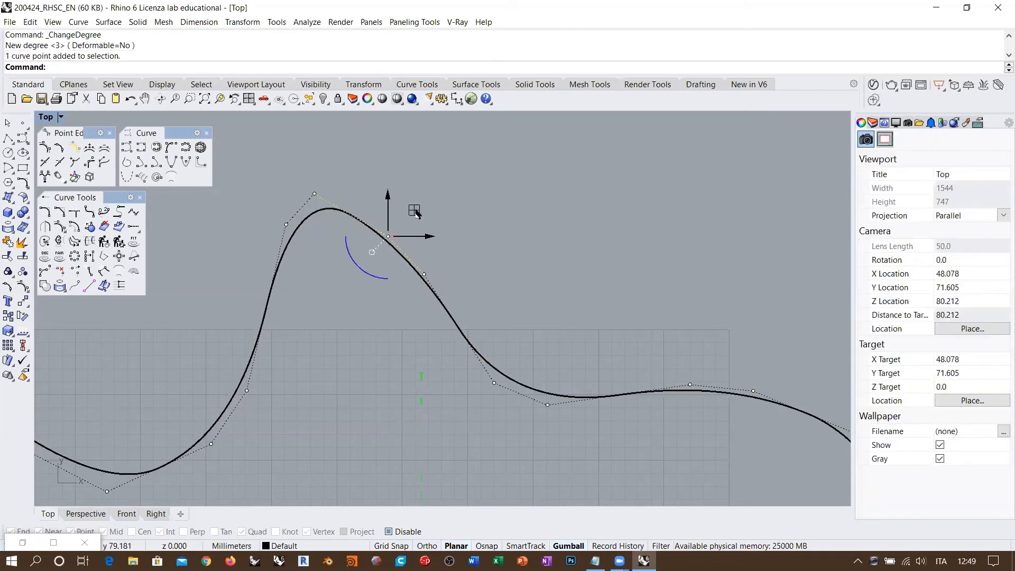
drag(415, 211, 377, 283)
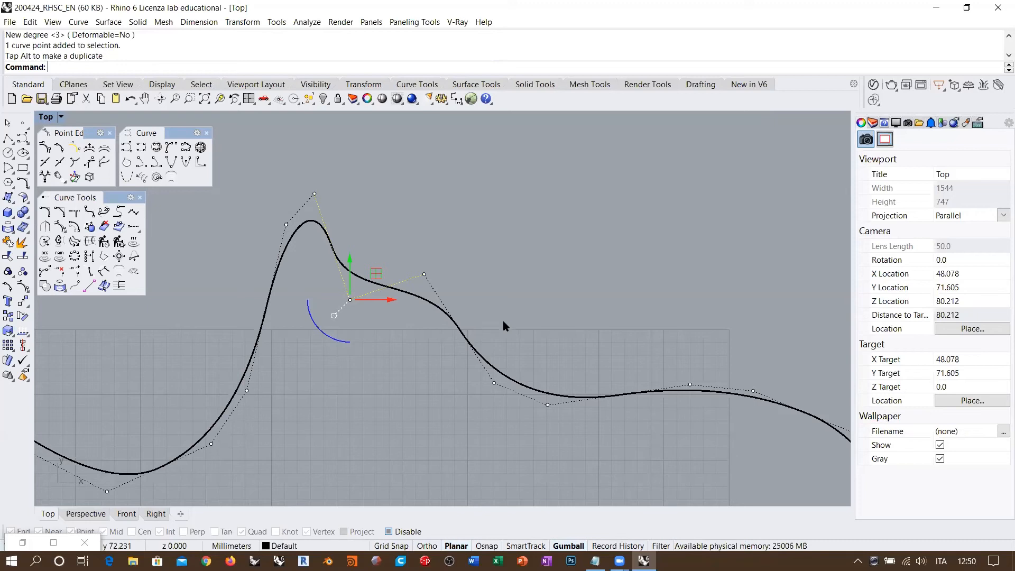
key(ctrl+z)
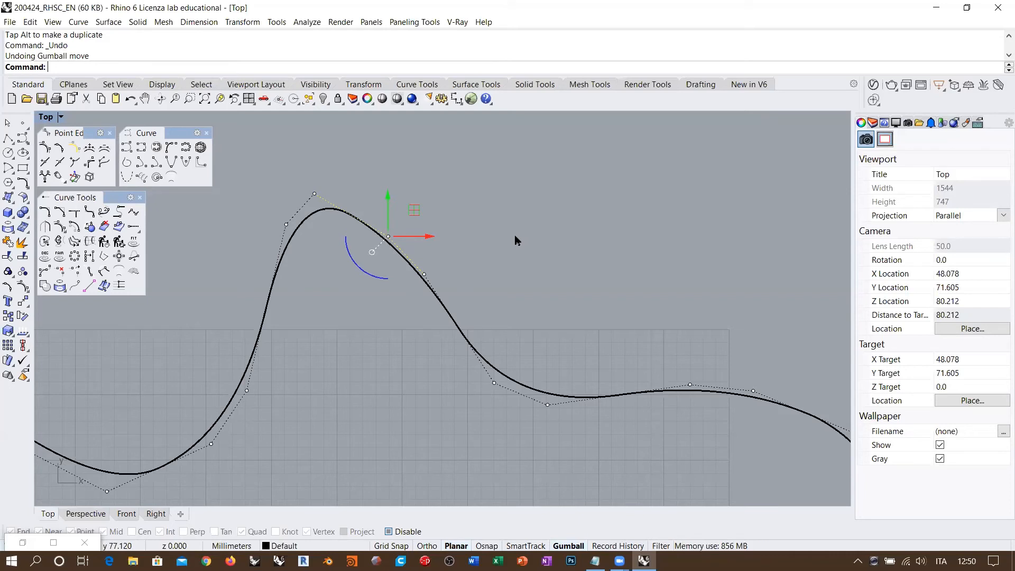
scroll(443, 199, down, 3)
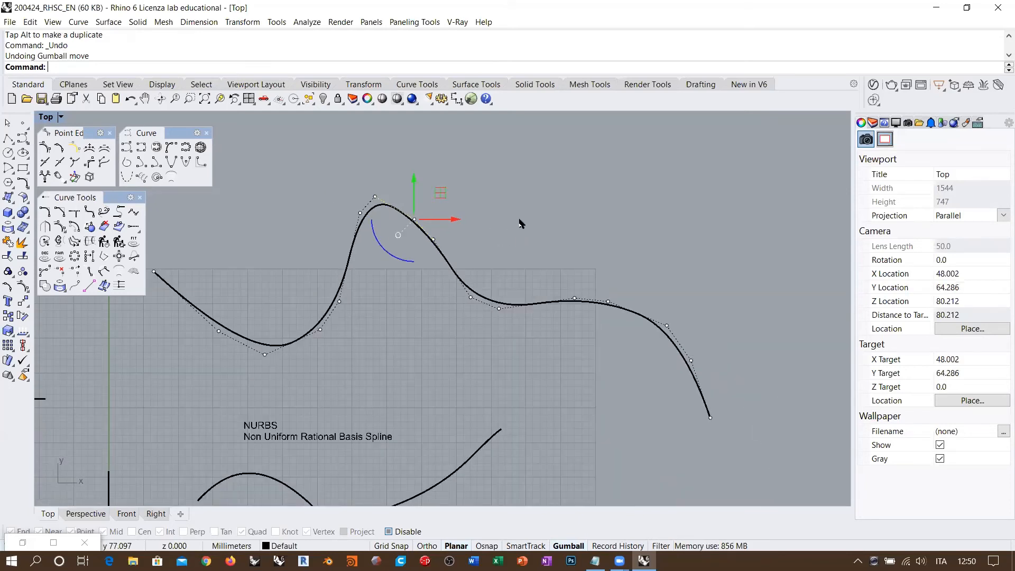
key(Escape)
Raise the curve's degree to 5 without allowing deformation.
right_drag(402, 219, 427, 230)
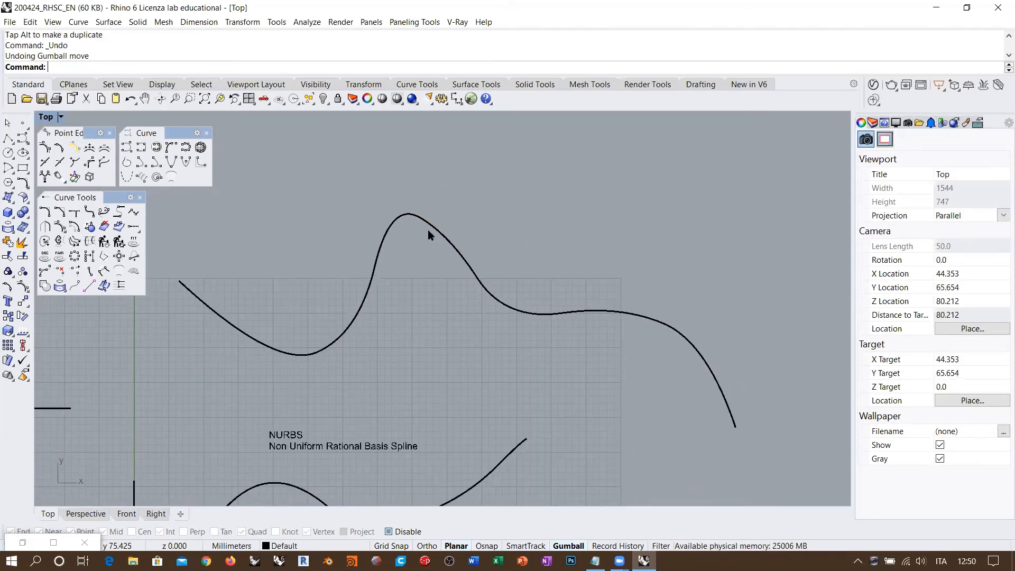
click(433, 227)
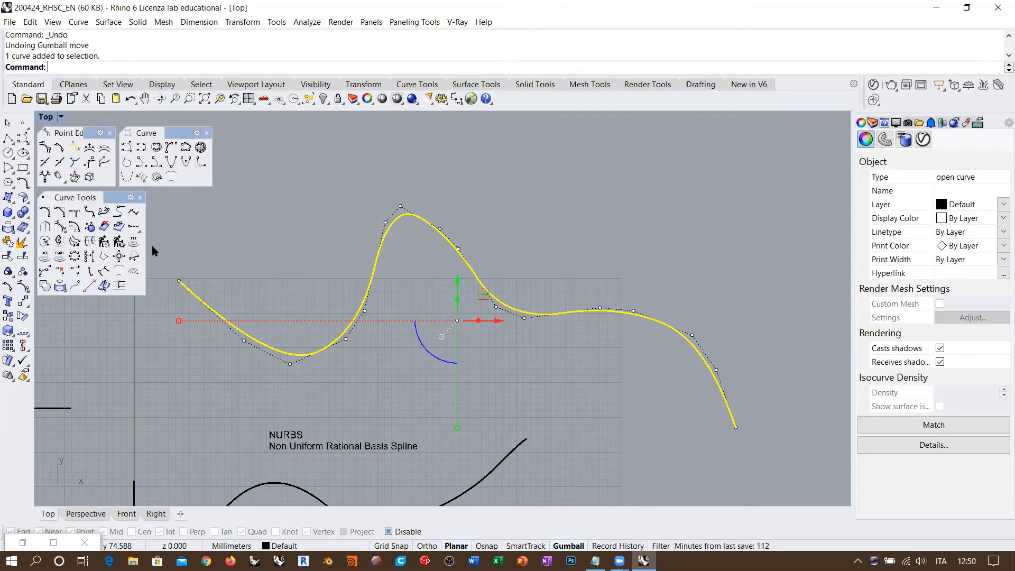
click(44, 257)
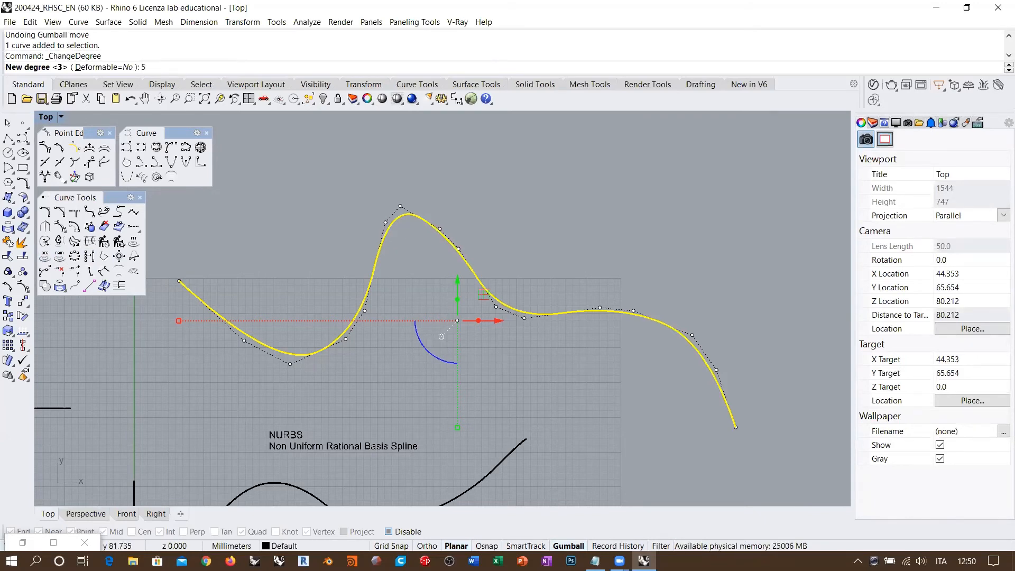
text(5)
key(Return)
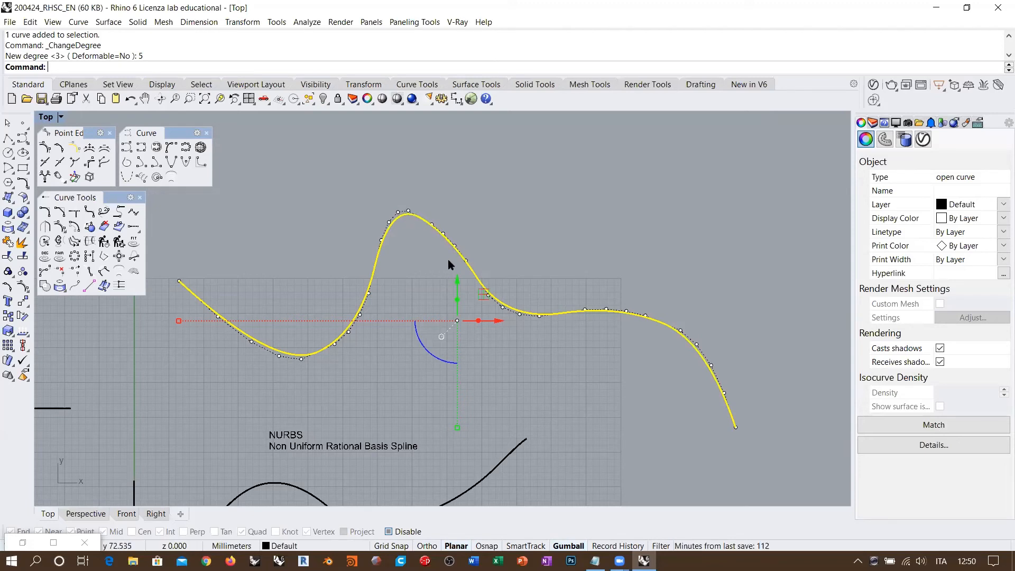
Try pulling a control point on the wave curve's right slope down and left, hide the control points, and undo the move.
click(433, 226)
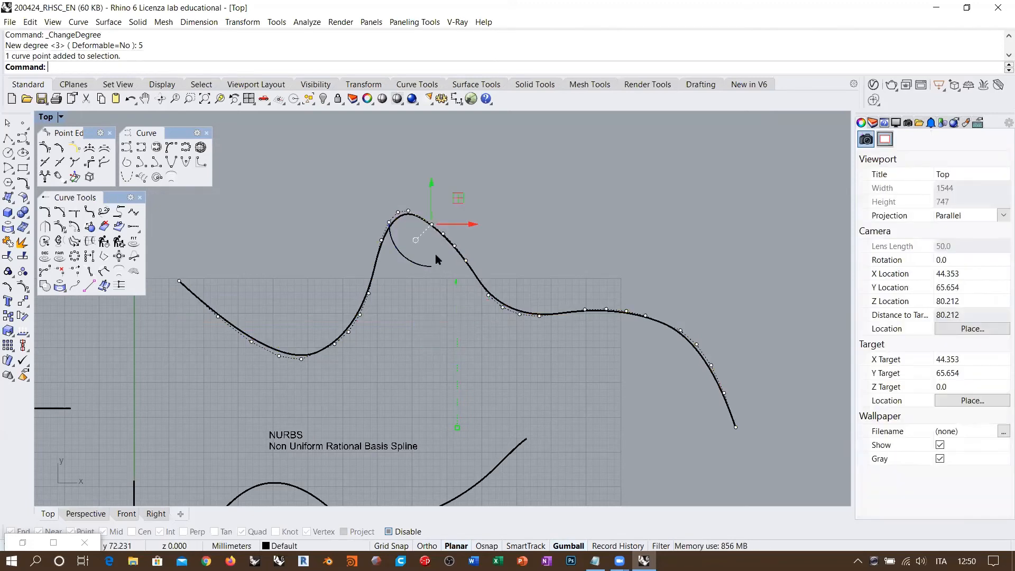
mouse_move(433, 227)
mouse_down()
mouse_move(428, 238)
mouse_move(438, 226)
mouse_up()
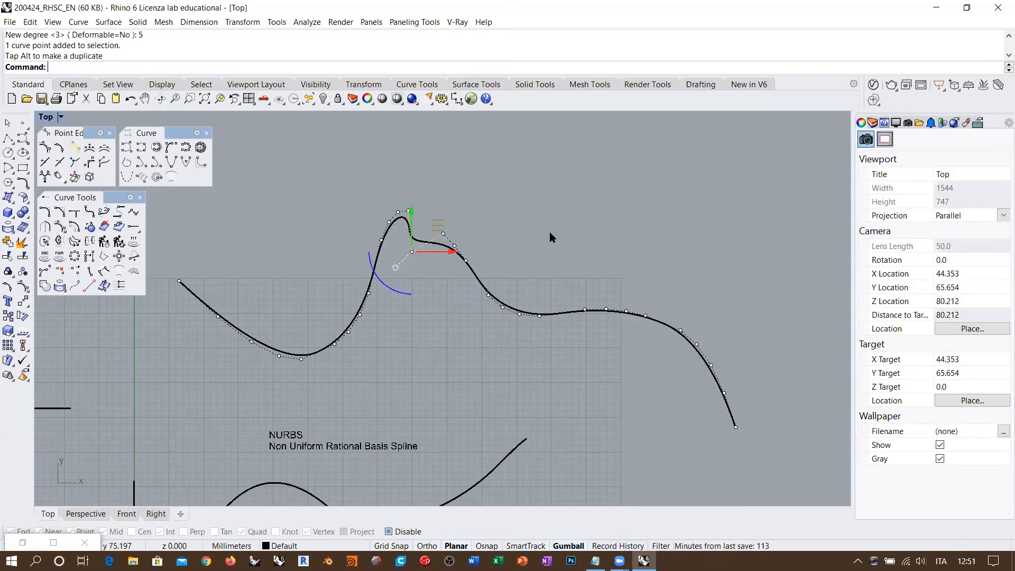
right_drag(550, 231, 427, 285)
key(Escape)
key(Escape)
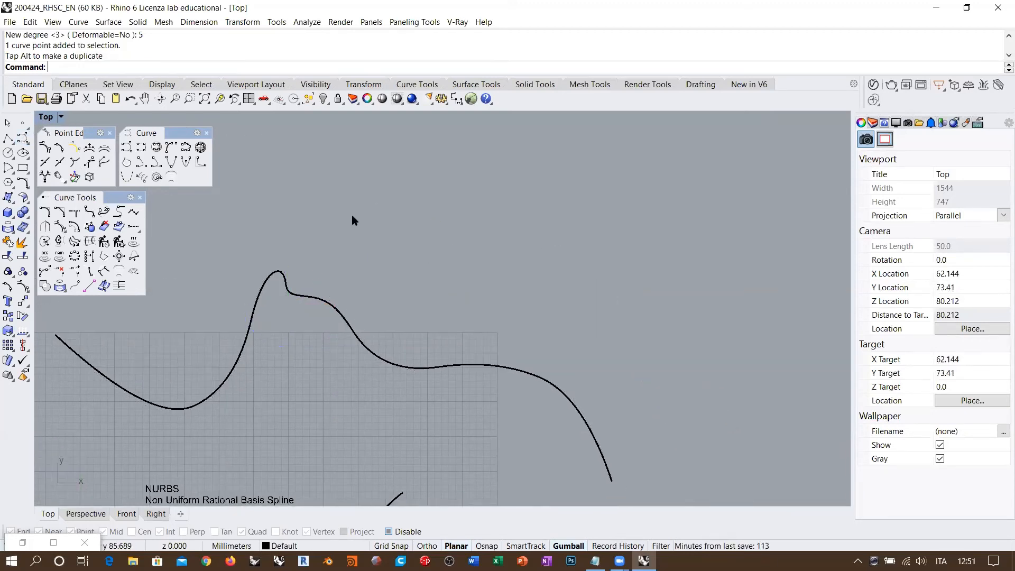
key(ctrl+z)
key(Escape)
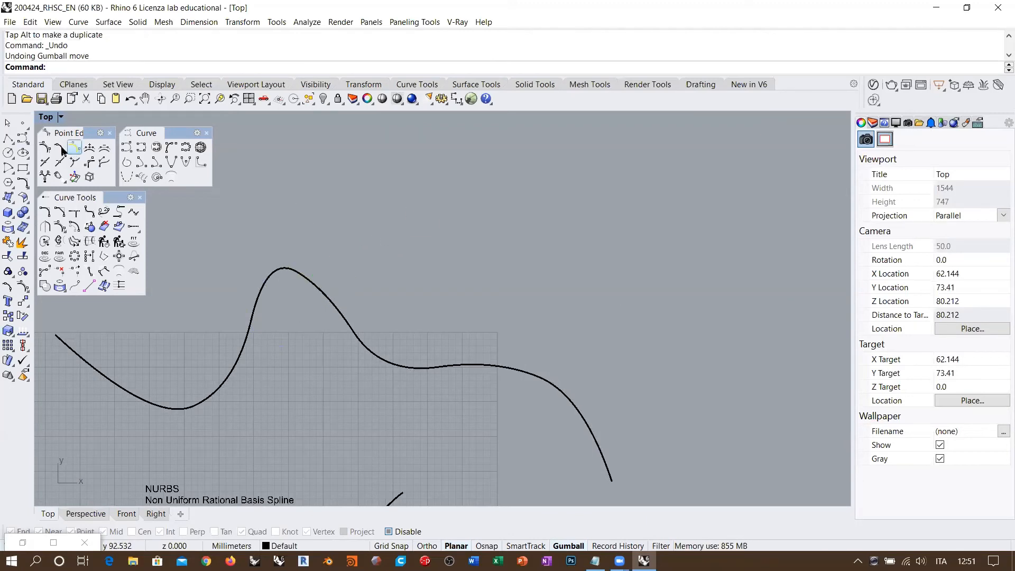
Draw a degree 2 control point curve with three points, forming a shallow arch above the wave curve.
click(20, 138)
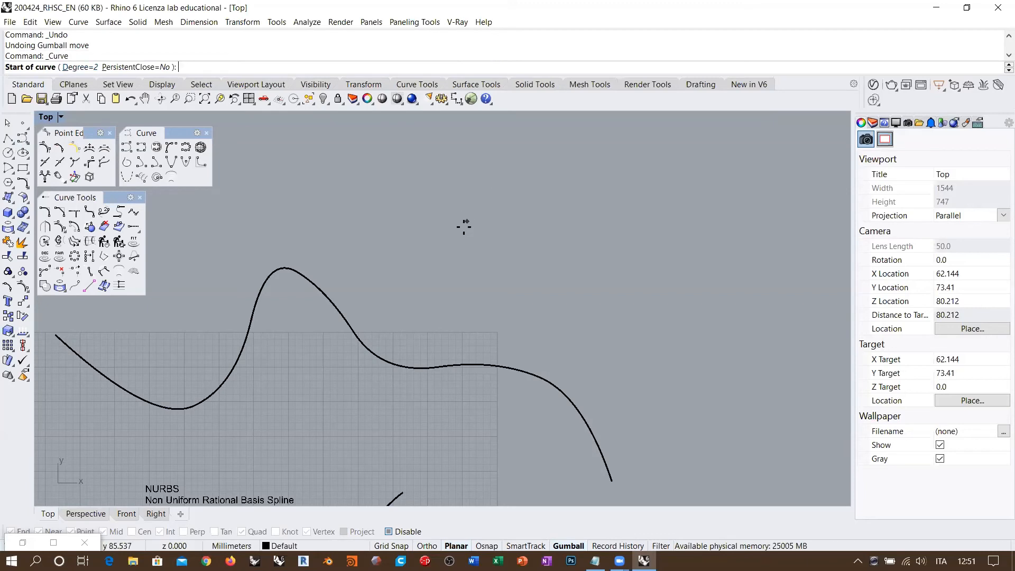
click(355, 213)
click(477, 168)
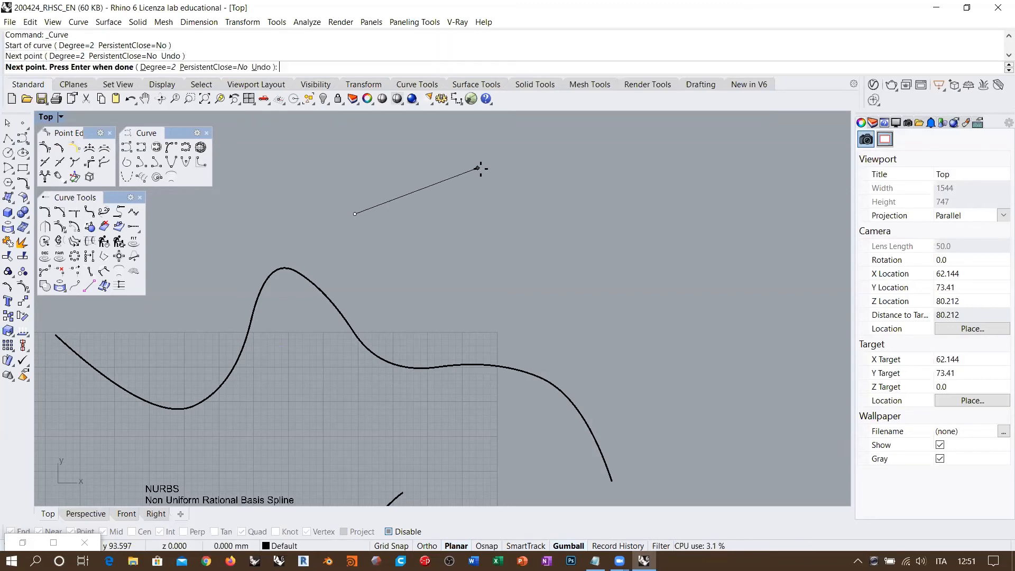
click(600, 213)
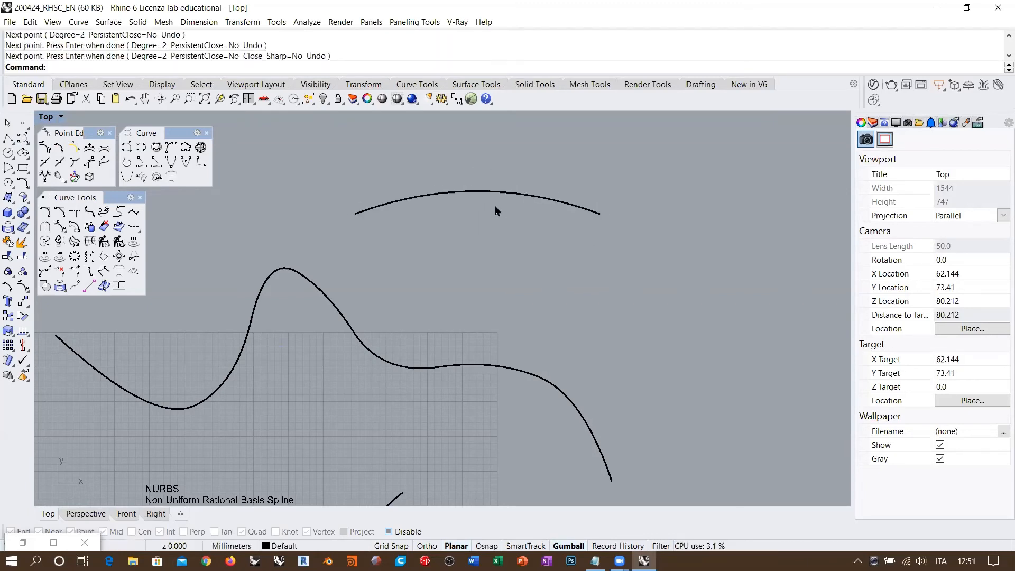
key(Return)
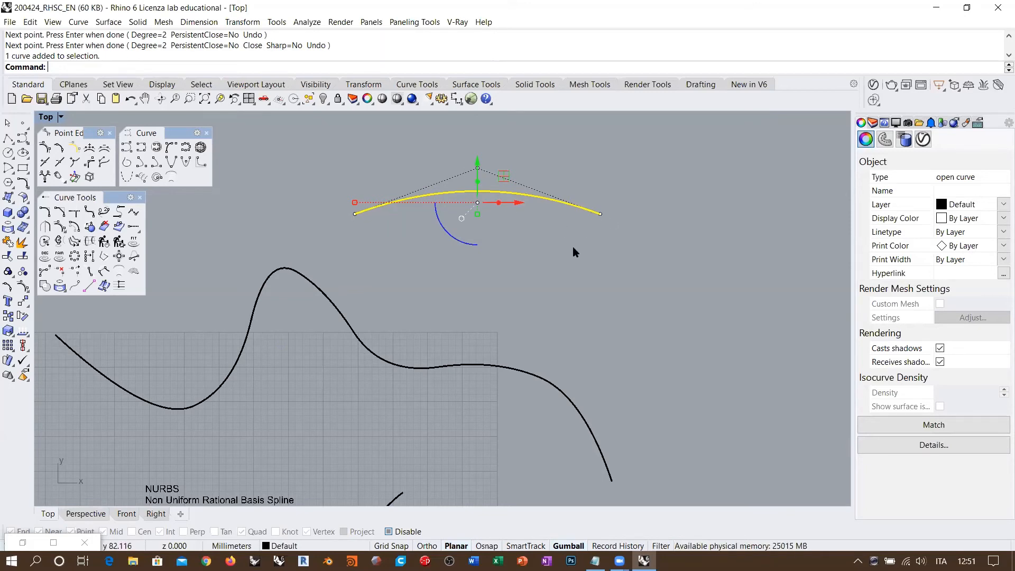
Duplicate the arch straight down and change the copy's degree to 3 without allowing deformation.
key(Escape)
click(489, 197)
drag(480, 163, 477, 233)
key(alt)
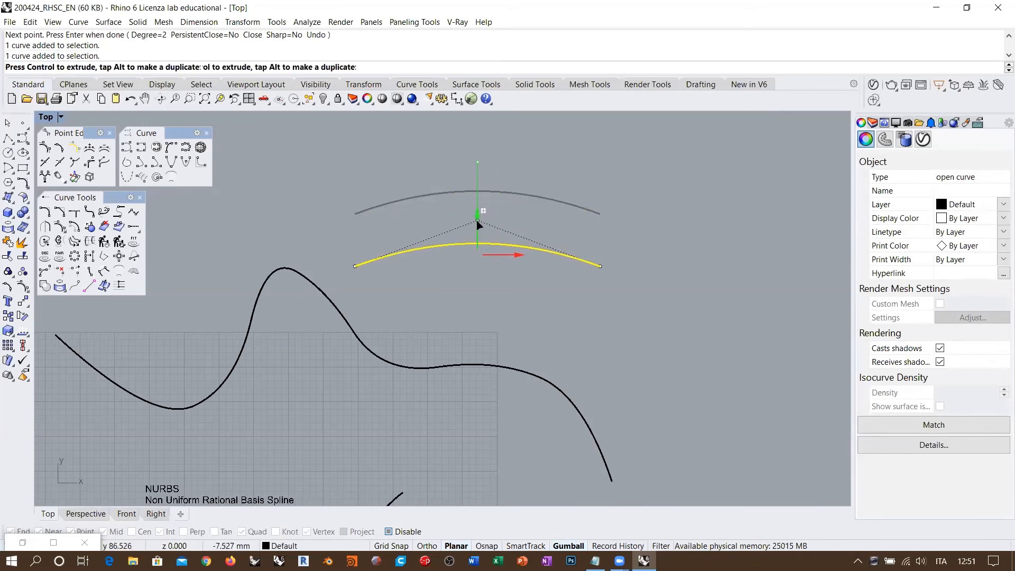
click(45, 256)
text(3)
key(Return)
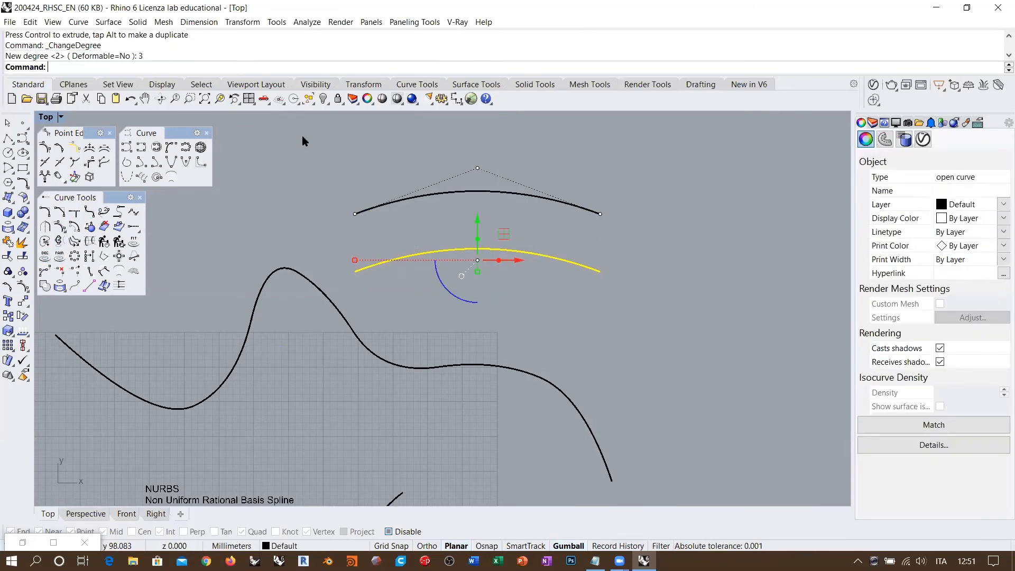
Show the degree 3 arch's control points, move the arch up closer to the original, and place a duplicate below it.
key(Escape)
key(Escape)
click(407, 255)
key(F10)
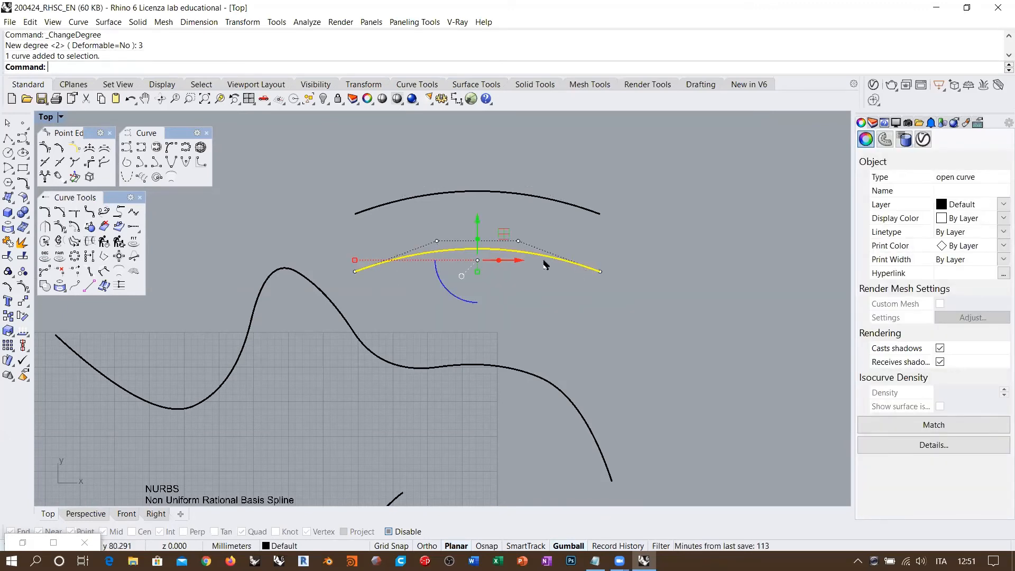
mouse_move(478, 221)
mouse_down()
mouse_move(478, 189)
mouse_move(478, 223)
mouse_up()
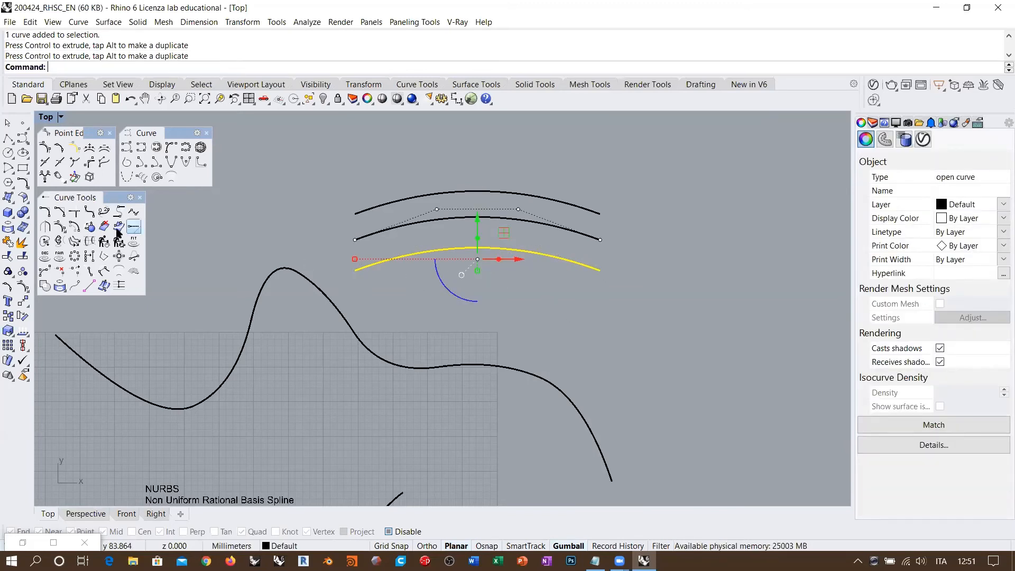
Raise the lowest arch's degree to 5 without allowing deformation, and move it up slightly to even out the spacing.
click(45, 256)
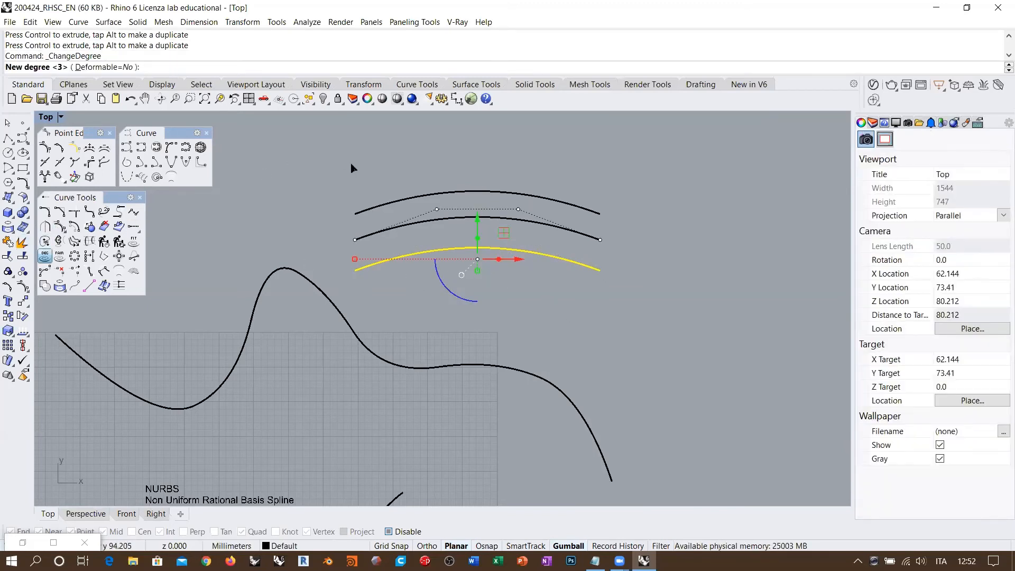
text(5)
key(Return)
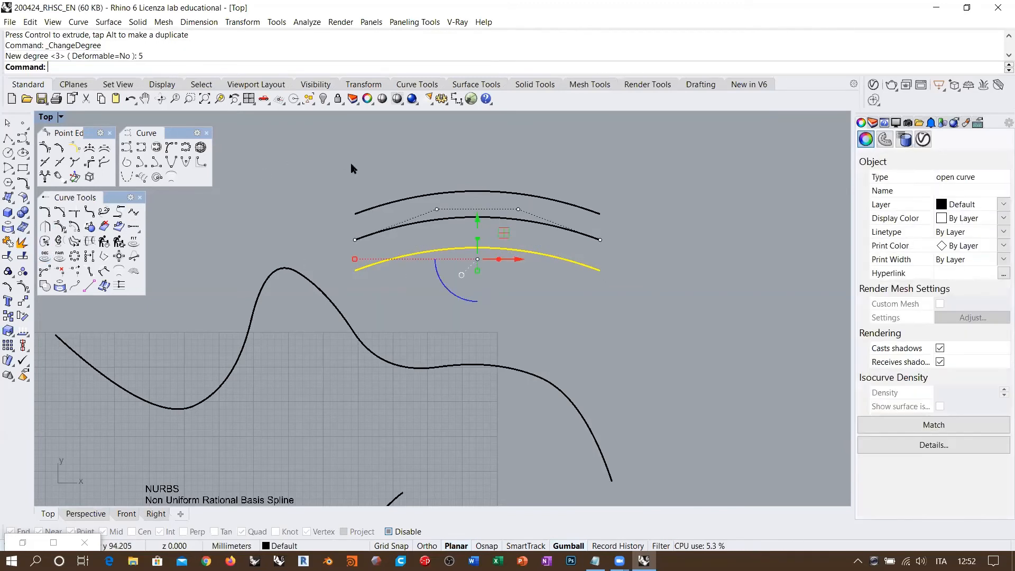
click(382, 260)
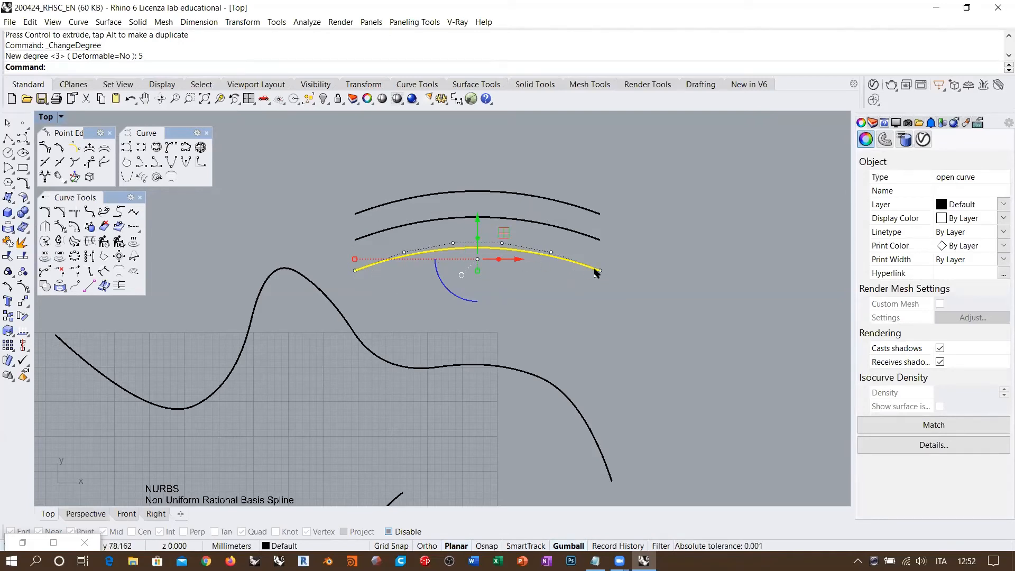
drag(477, 220, 477, 214)
click(606, 322)
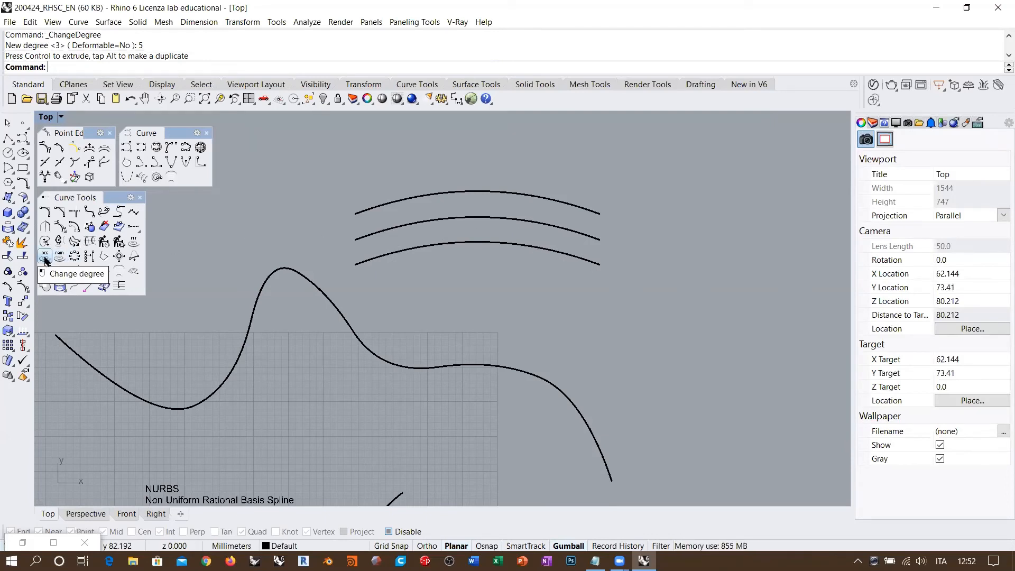
Display the control points of the lowest arch and of the wave curve to compare their number and spacing.
click(406, 252)
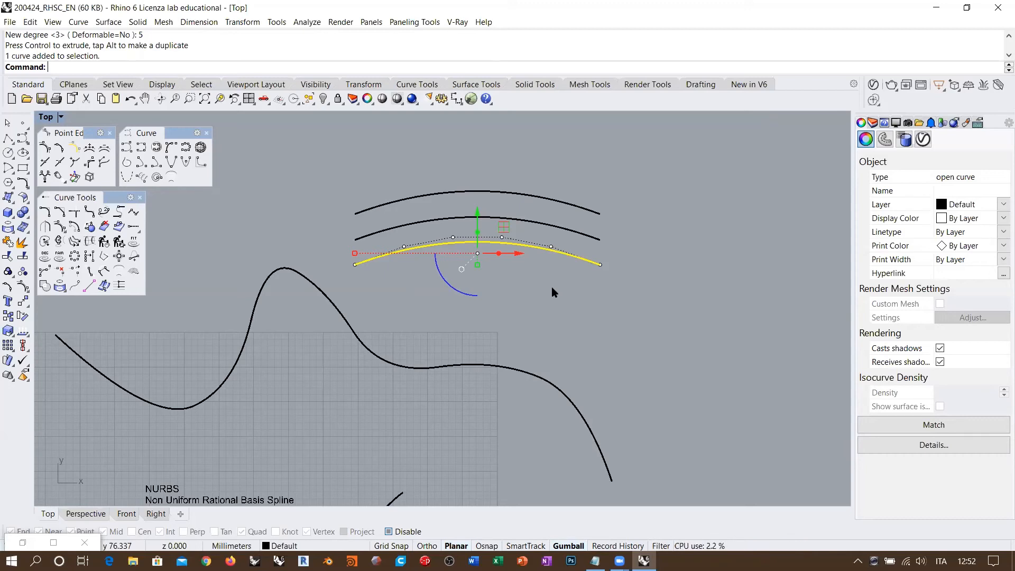
click(478, 320)
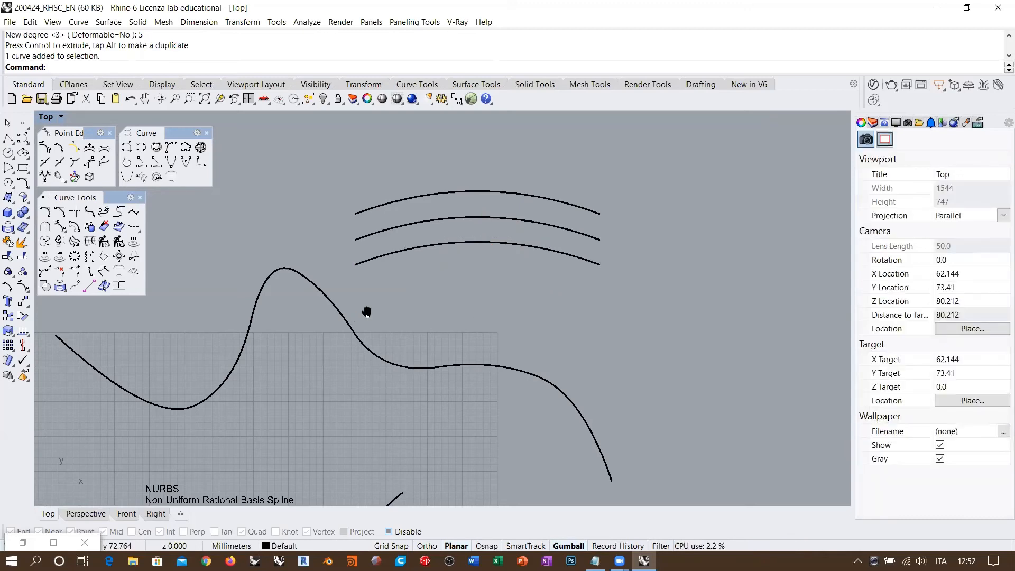
right_drag(317, 295, 403, 271)
click(412, 274)
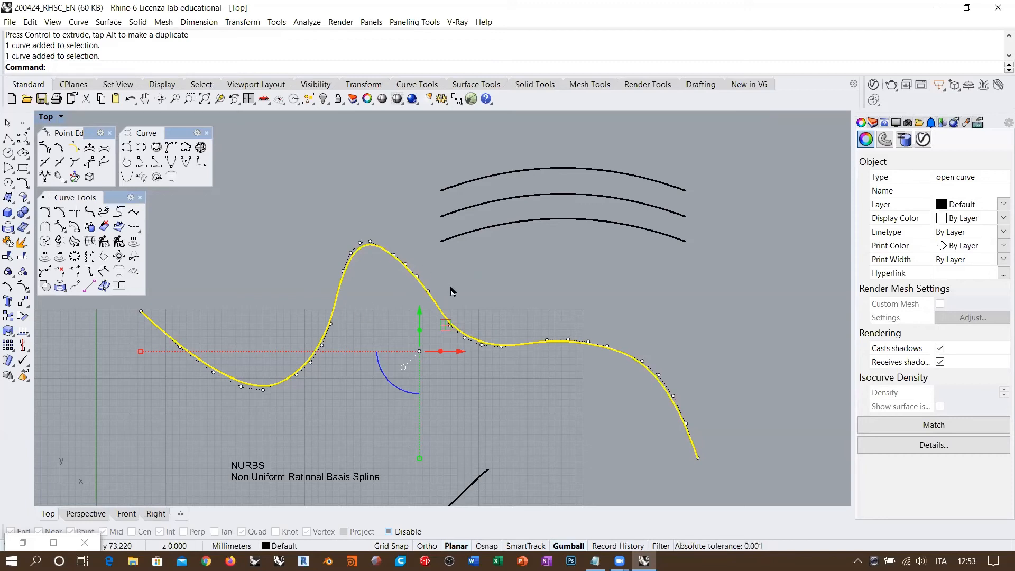
Examine the group of different-degree curves that share one zigzag control polygon, selecting one of them.
right_drag(464, 365, 668, 307)
scroll(668, 307, down, 14)
right_drag(396, 350, 399, 349)
scroll(495, 365, up, 13)
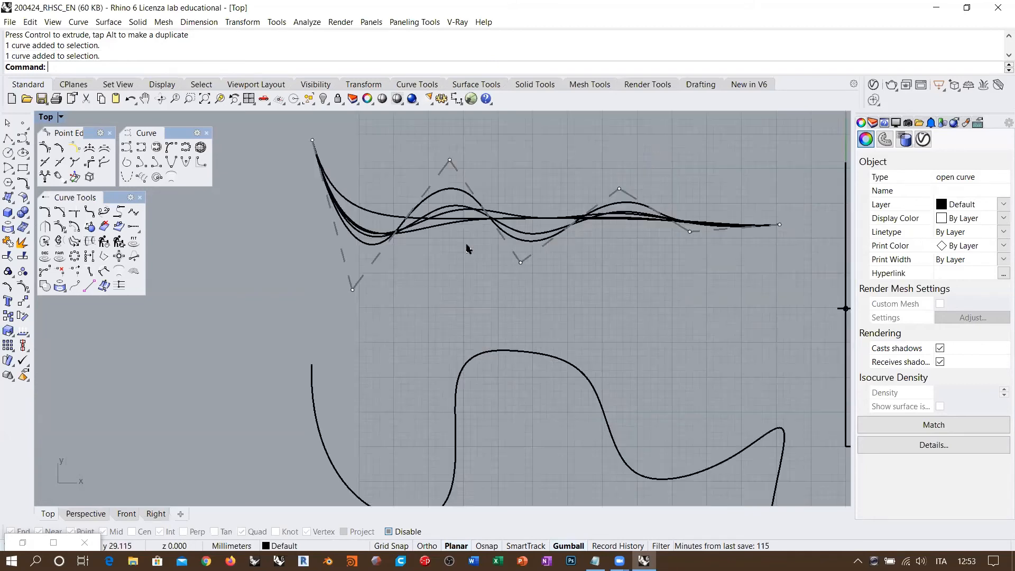
click(319, 204)
scroll(361, 241, down, 14)
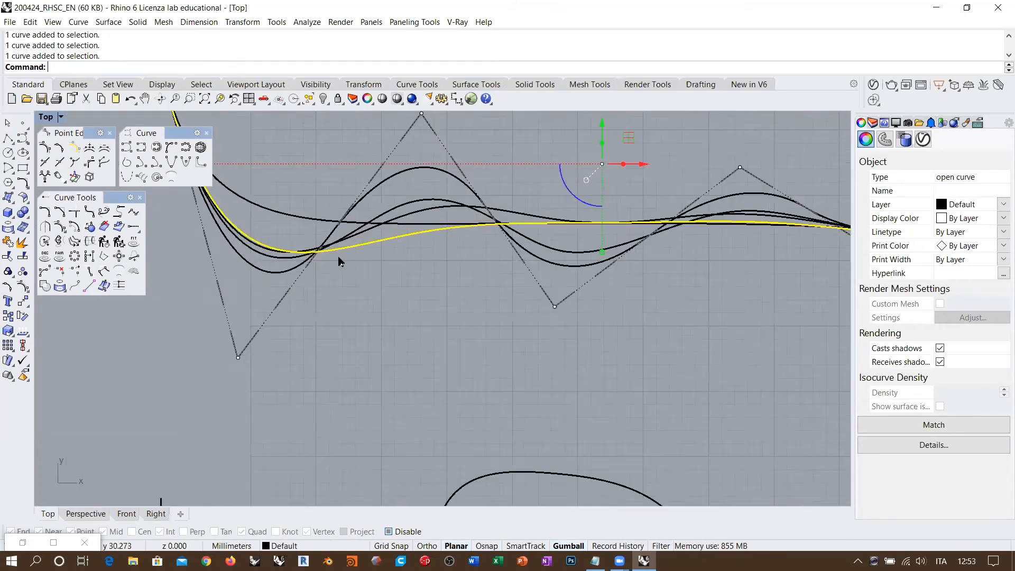
scroll(594, 198, up, 5)
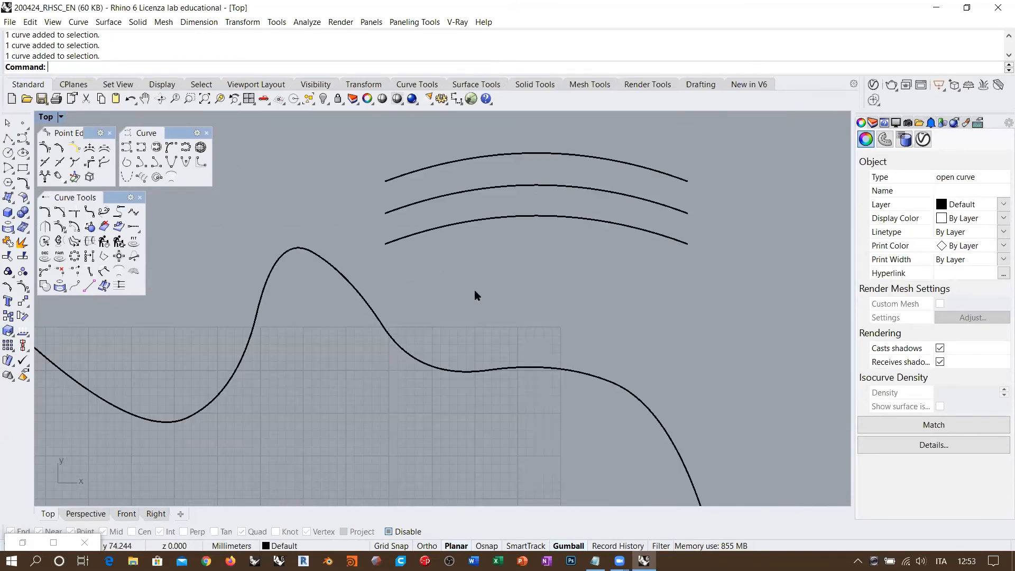
Display the wave curve's control points again and select one on the slope just right of the crest.
click(387, 320)
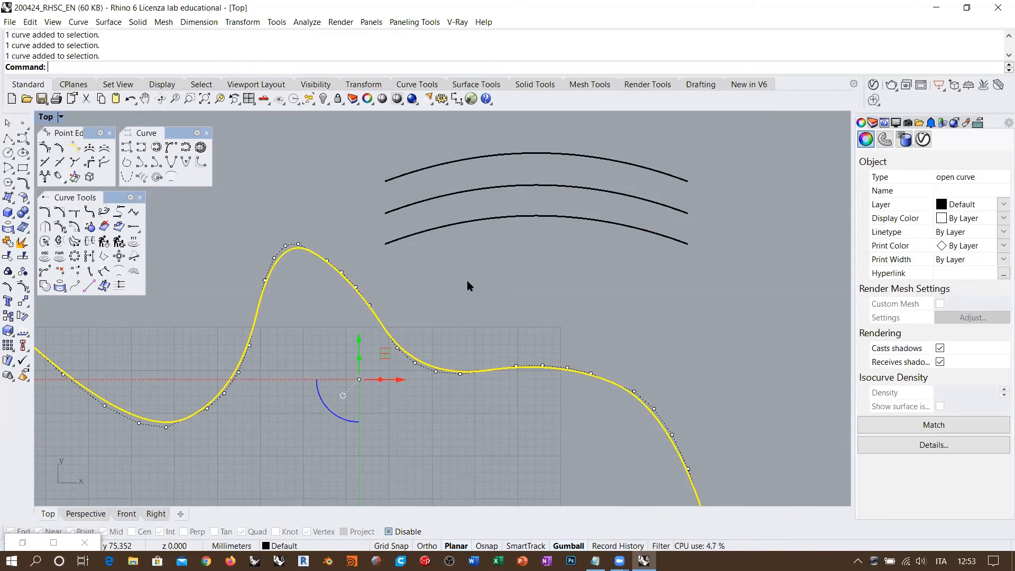
scroll(512, 258, down, 3)
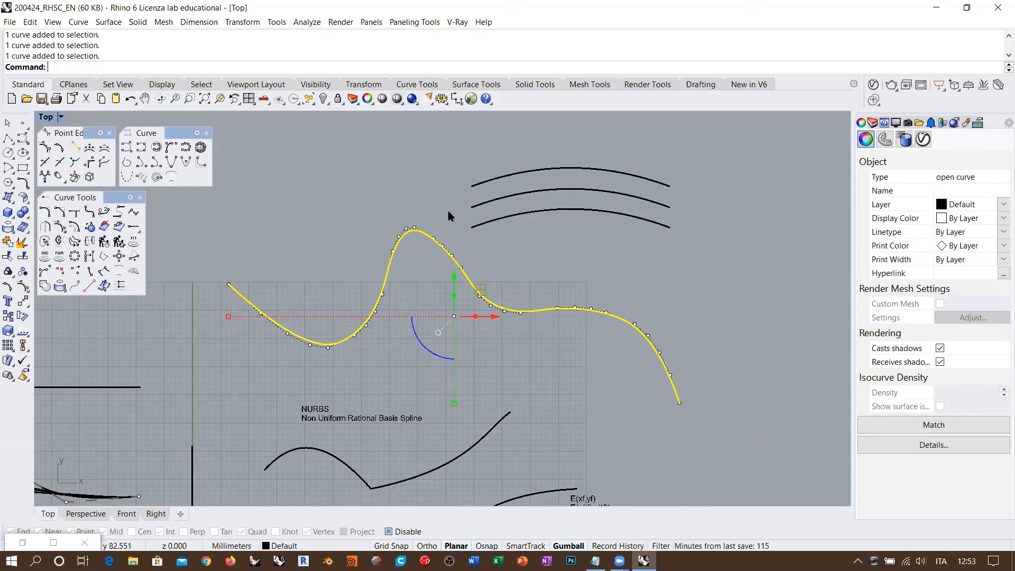
click(442, 246)
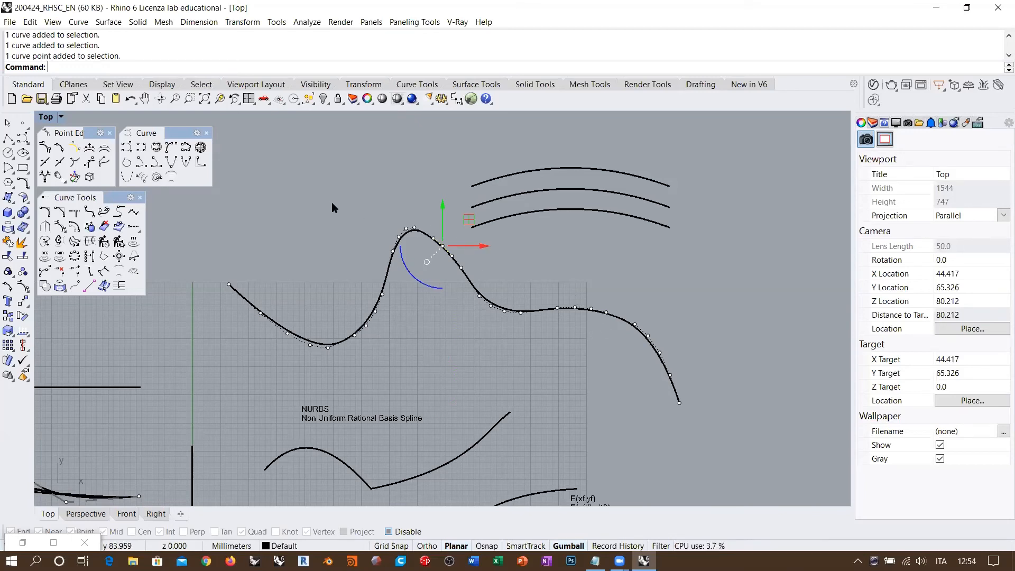
Change the wave curve's degree to 3 without allowing deformation.
click(392, 252)
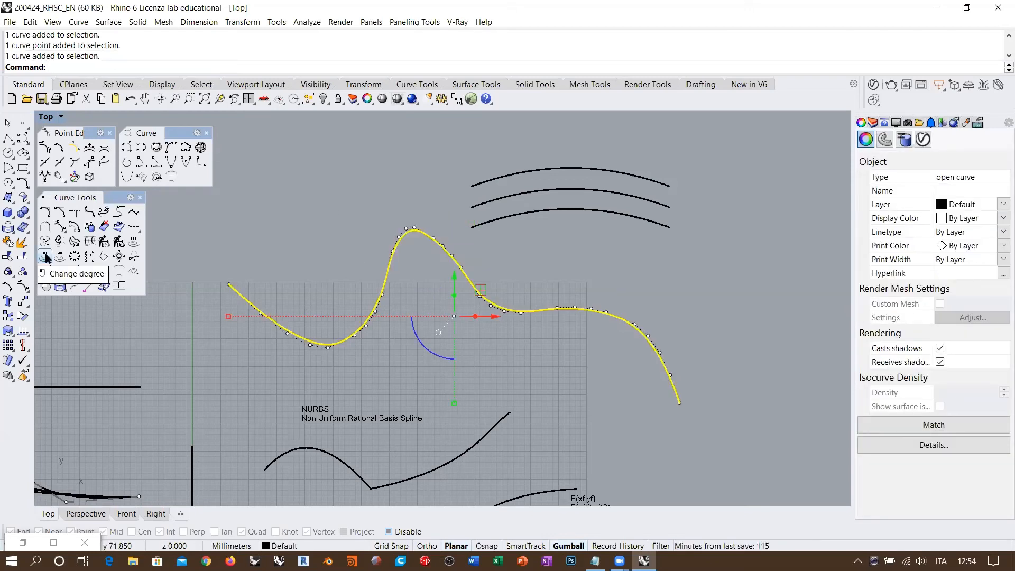
click(46, 258)
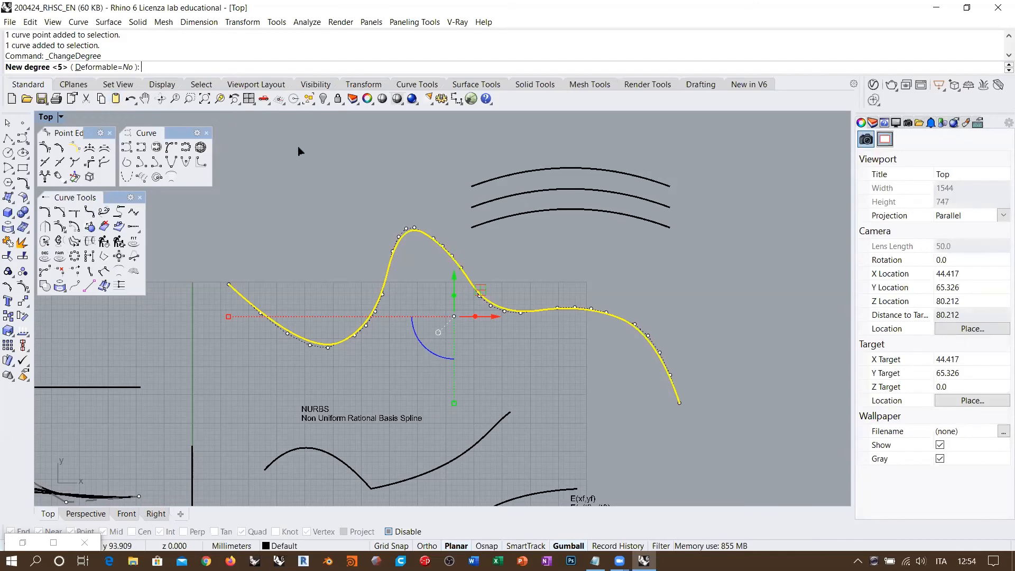
text(3)
key(Return)
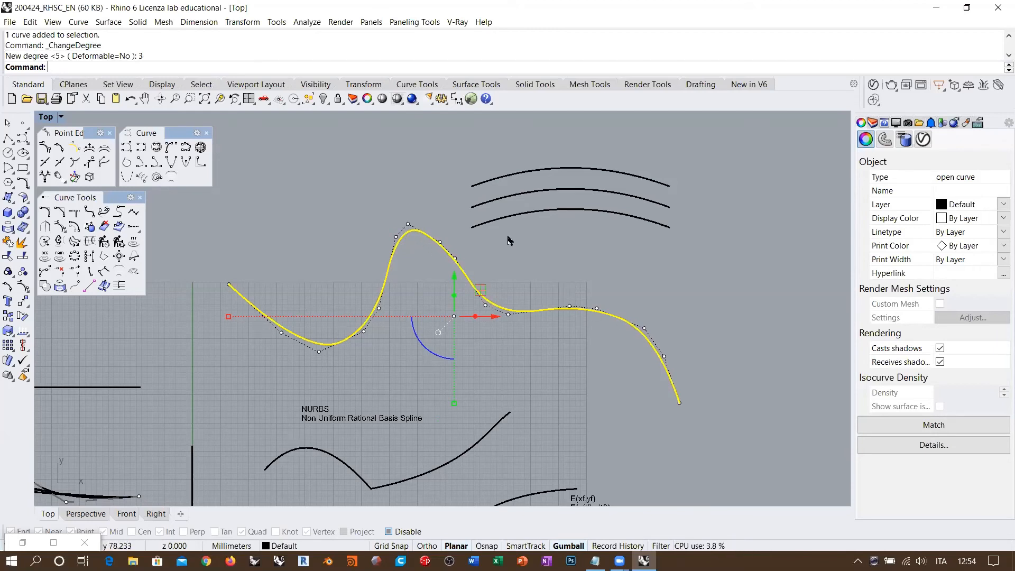
scroll(515, 244, up, 2)
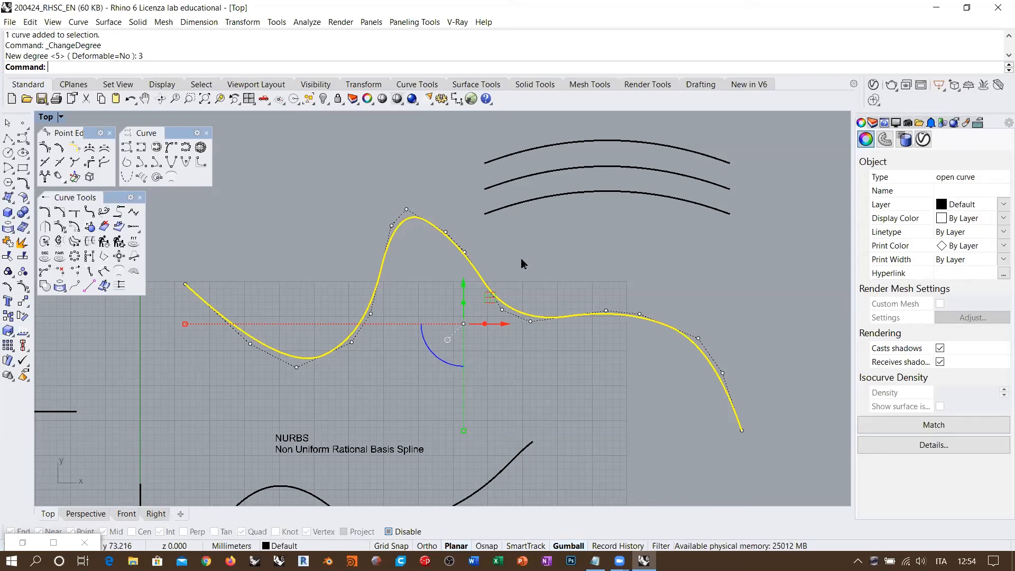
Undo and redo the wave curve's degree change repeatedly to compare the two control point layouts, ending with degree 3 restored.
key(ctrl+z)
key(ctrl+y)
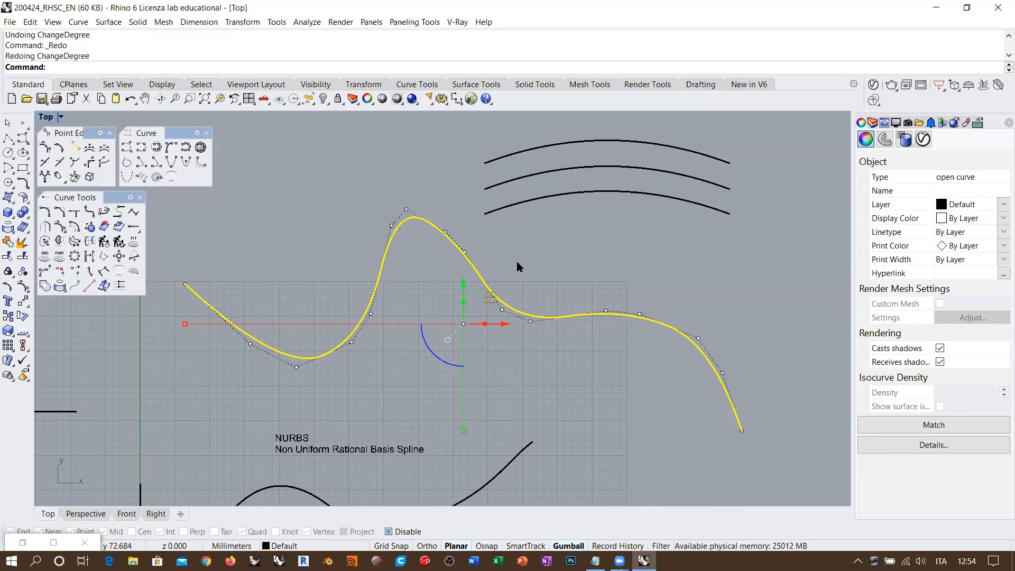
key(ctrl+z)
key(ctrl+y)
key(ctrl+z)
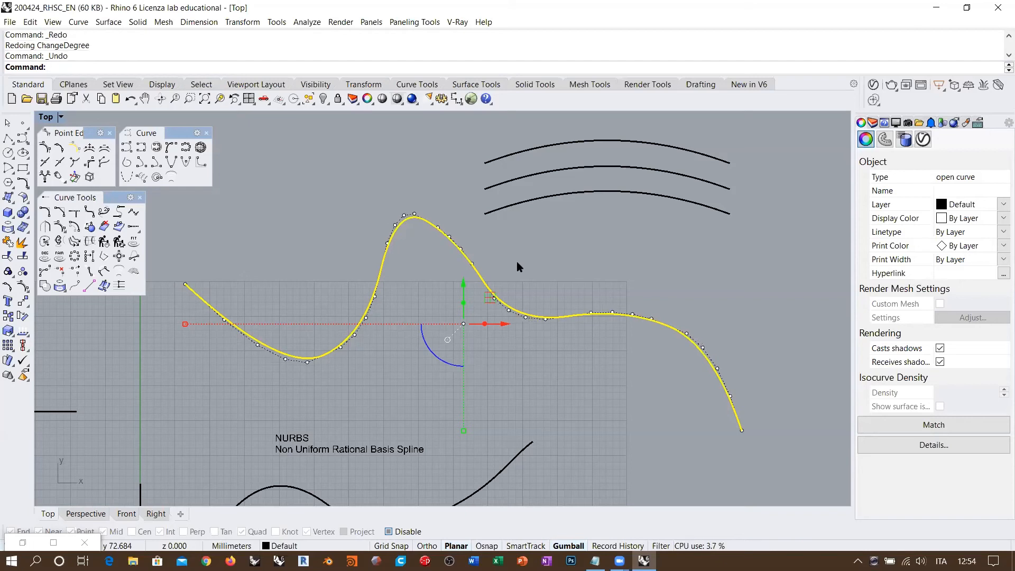
key(ctrl+y)
key(ctrl+z)
key(ctrl+y)
key(ctrl+z)
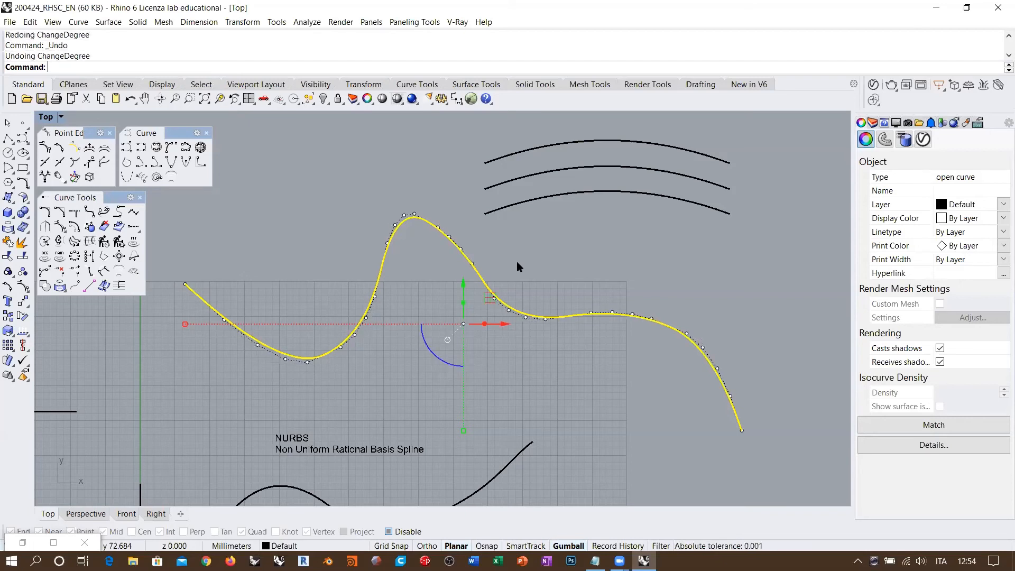
key(ctrl+y)
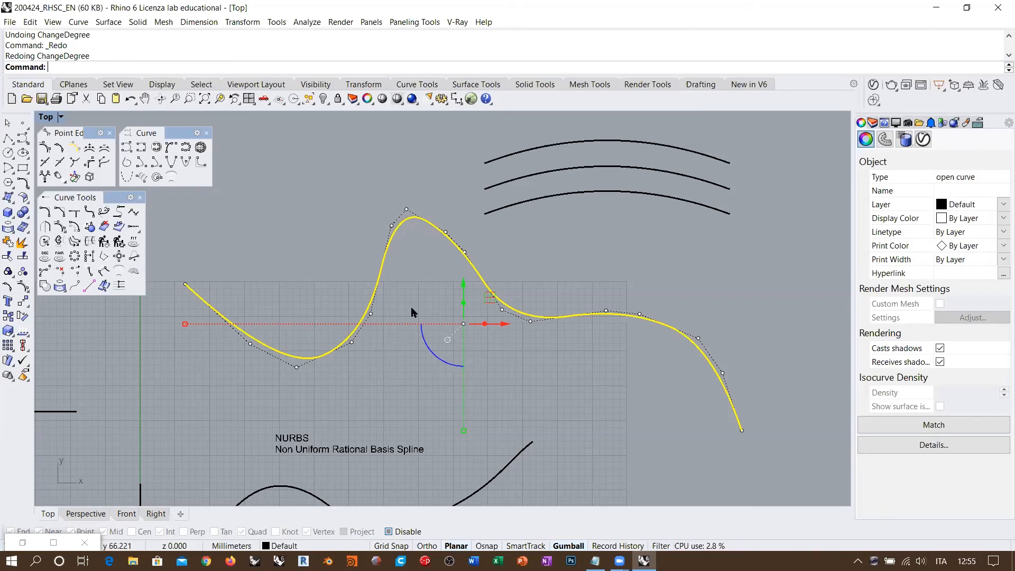
Draw a degree 5 control point curve with nine zigzag points in the empty area beside the wave curve, below the three arcs.
right_drag(589, 258, 439, 270)
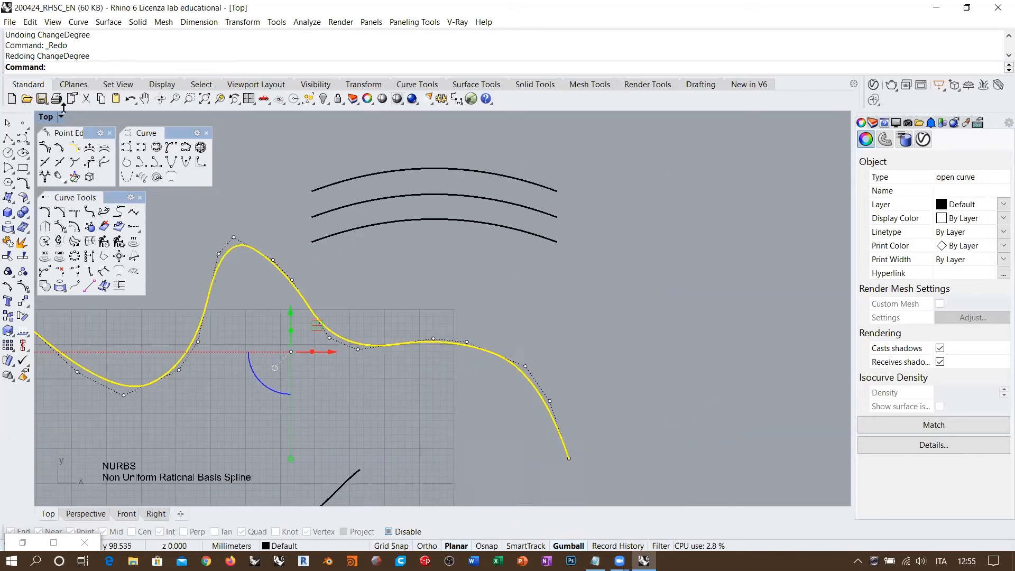
click(22, 139)
click(77, 67)
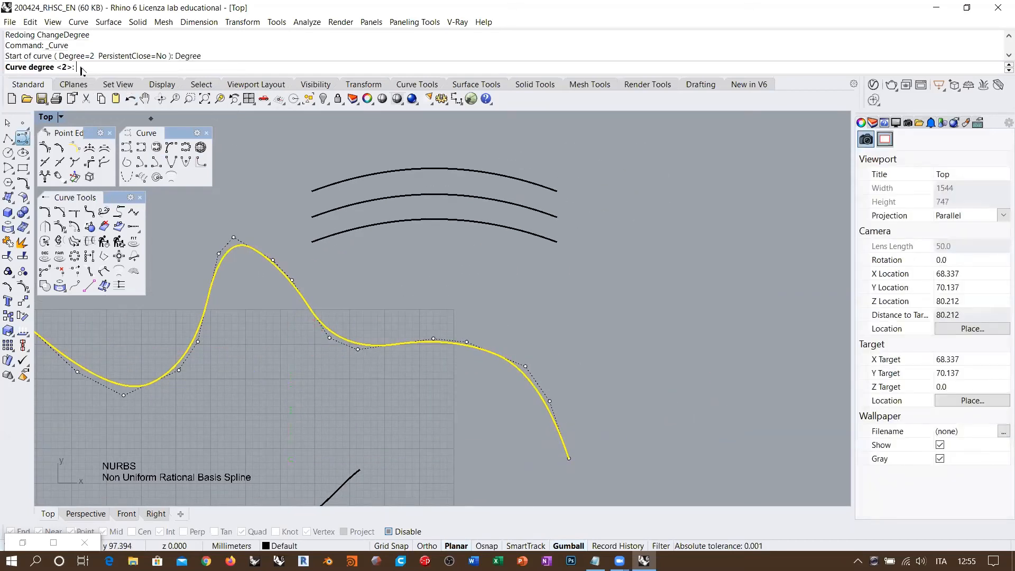
text(5)
key(Return)
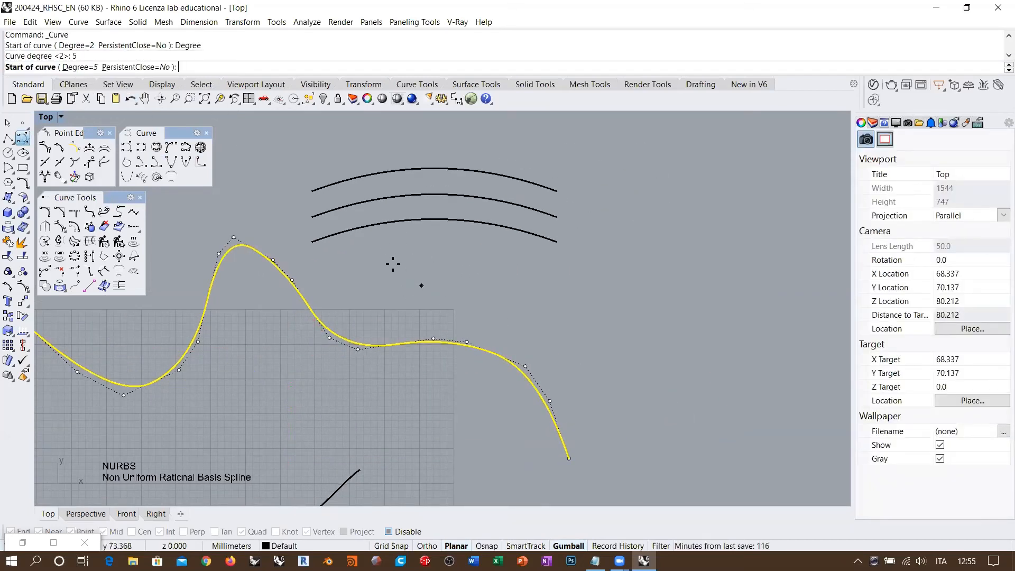
click(389, 262)
click(483, 319)
click(576, 239)
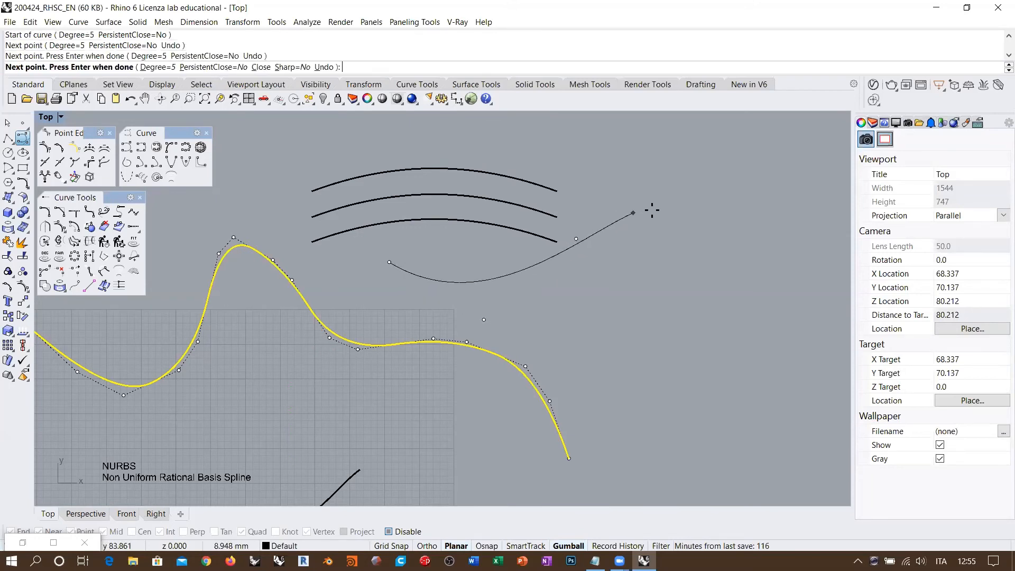
click(700, 210)
click(654, 346)
click(757, 392)
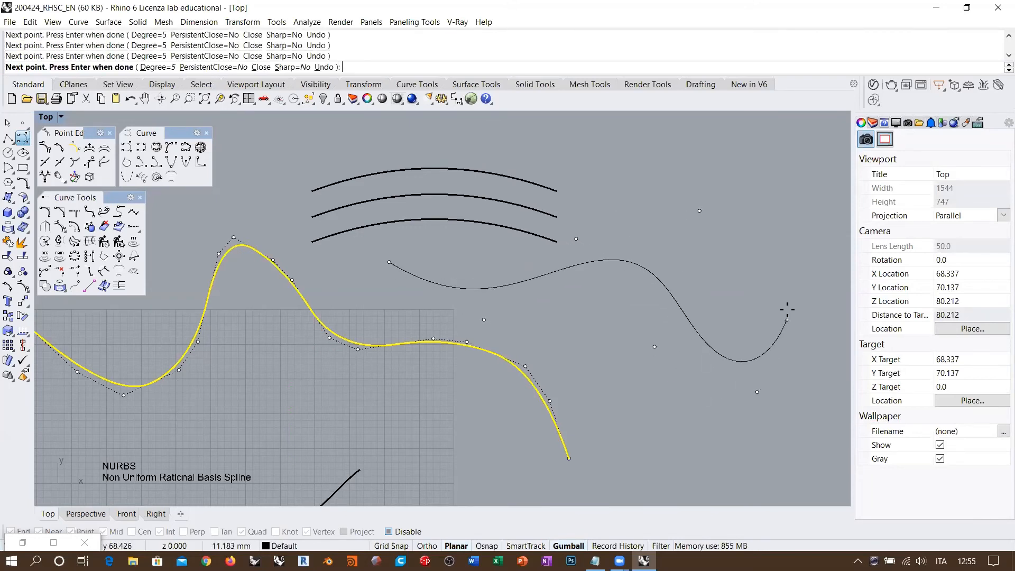
click(808, 265)
right_drag(767, 300, 617, 308)
scroll(618, 308, down, 2)
click(698, 364)
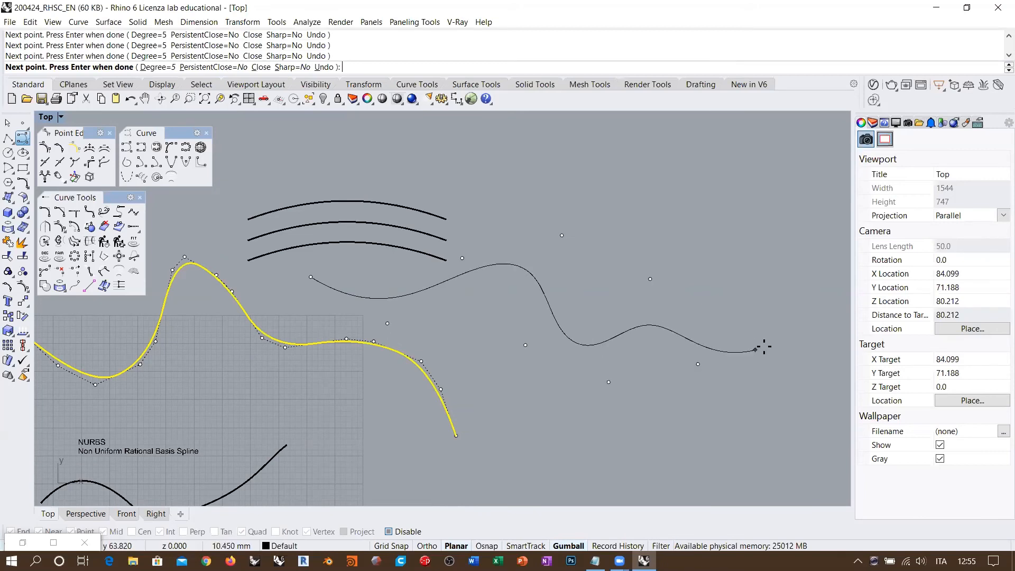
key(Return)
Change the newly drawn nine-point curve's degree to 3 without allowing deformation.
click(608, 338)
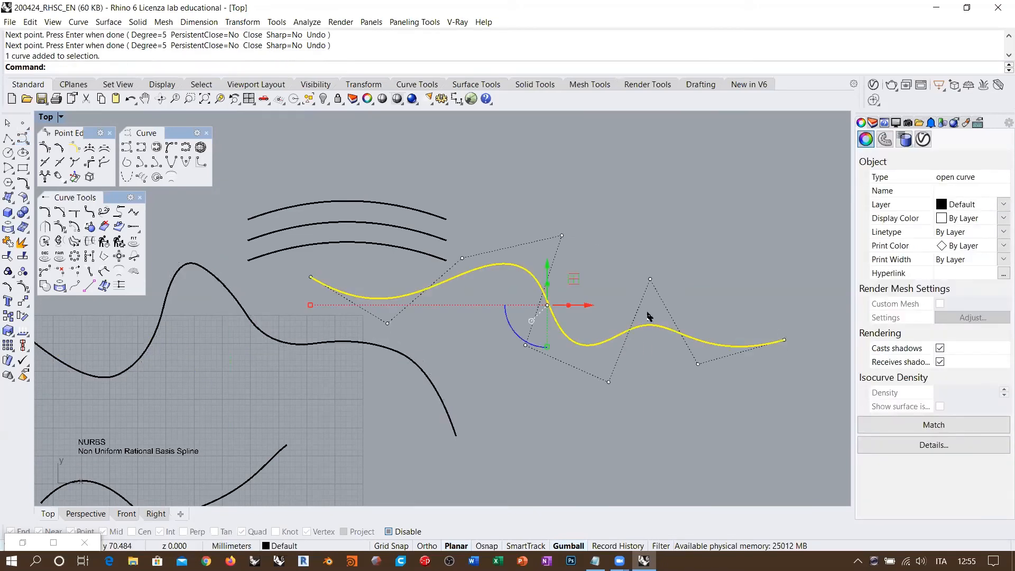
click(45, 258)
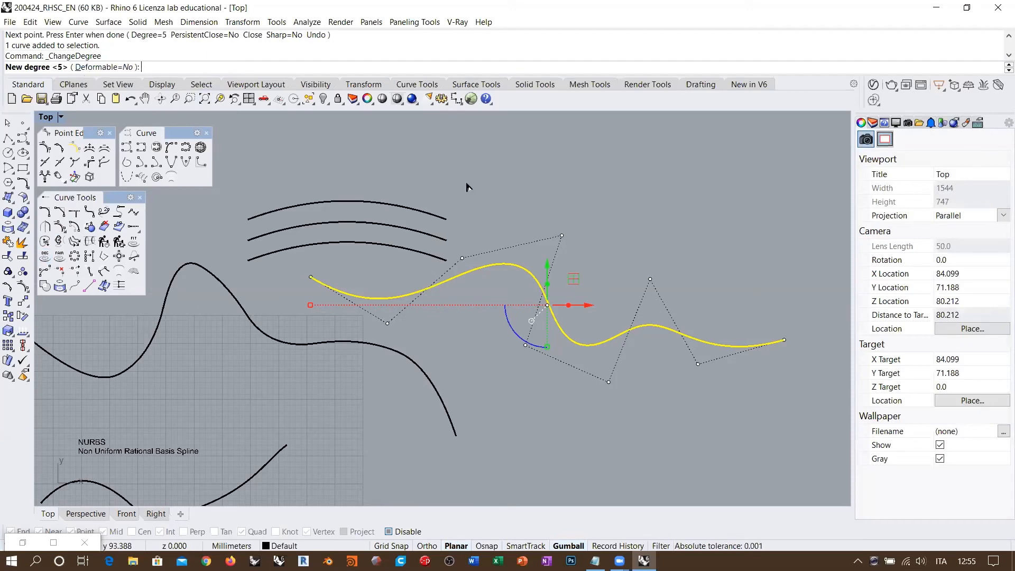
text(3)
key(Return)
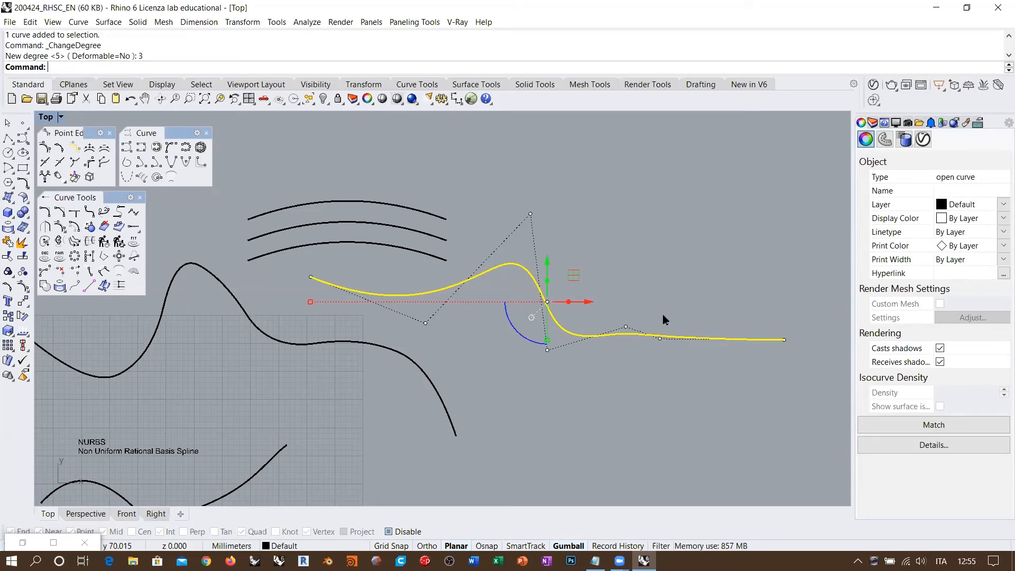
Change the wave curve's degree to 5 without allowing deformation.
right_drag(317, 337, 478, 309)
click(489, 353)
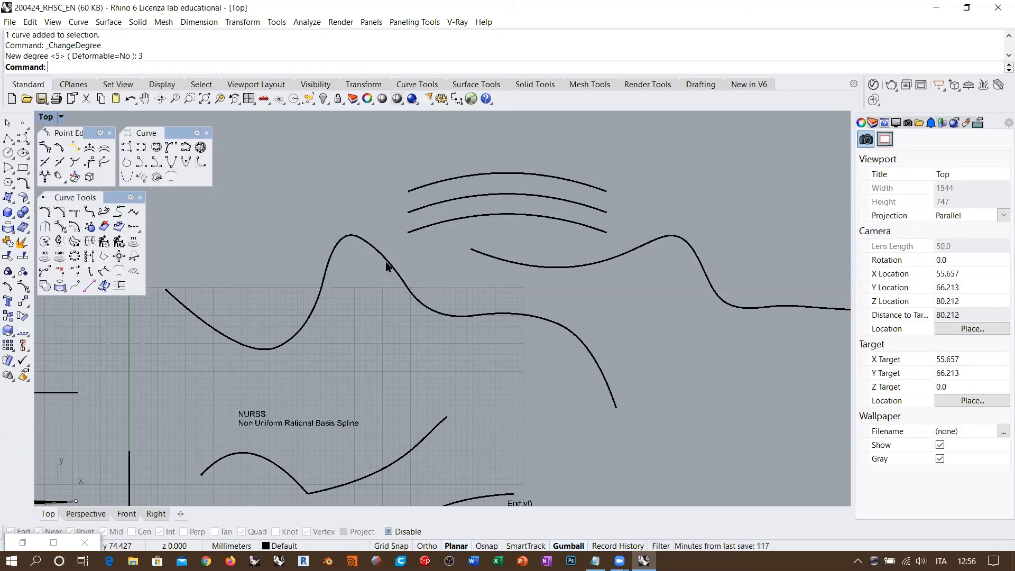
click(394, 274)
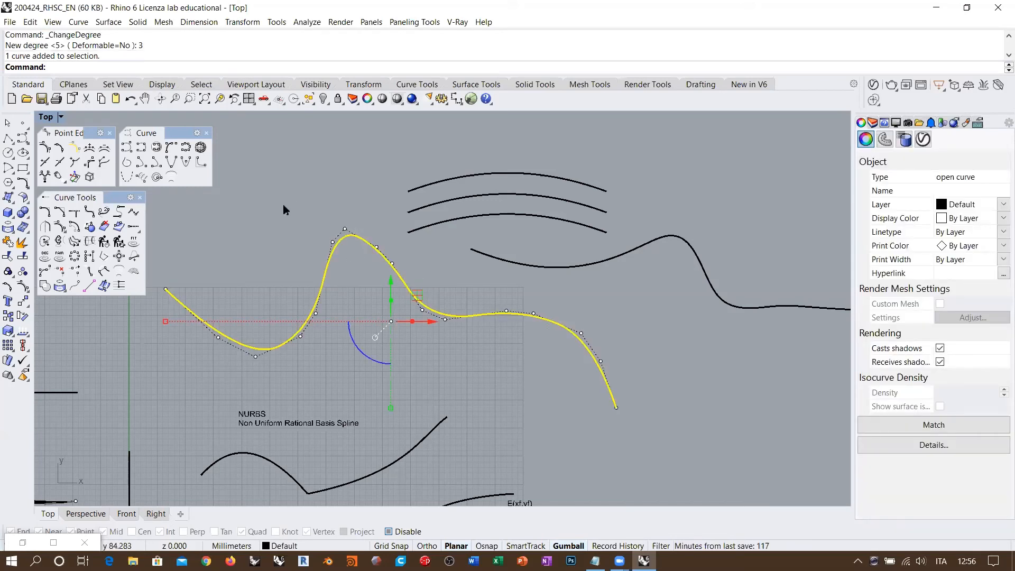
click(46, 255)
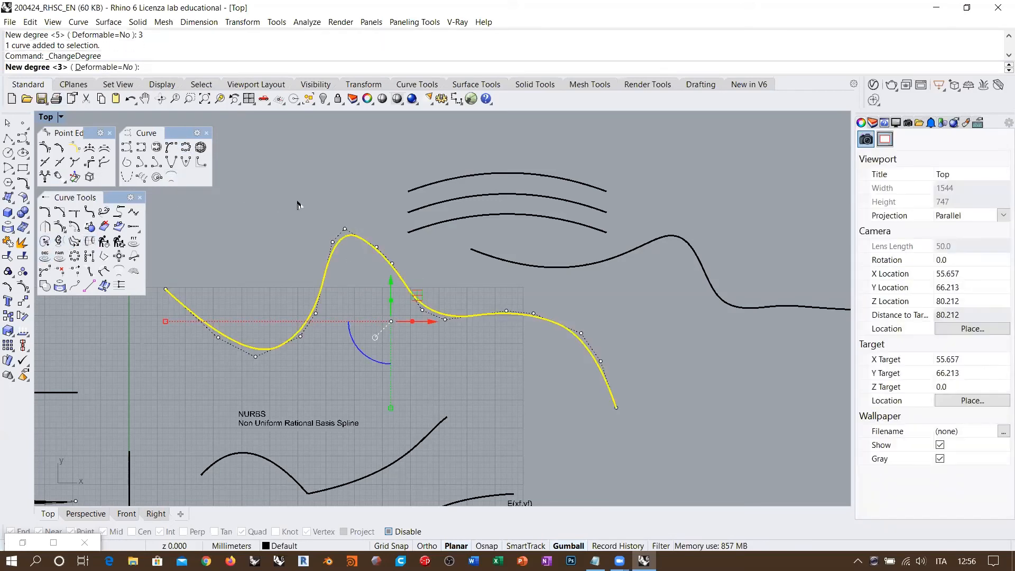
text(5)
key(Return)
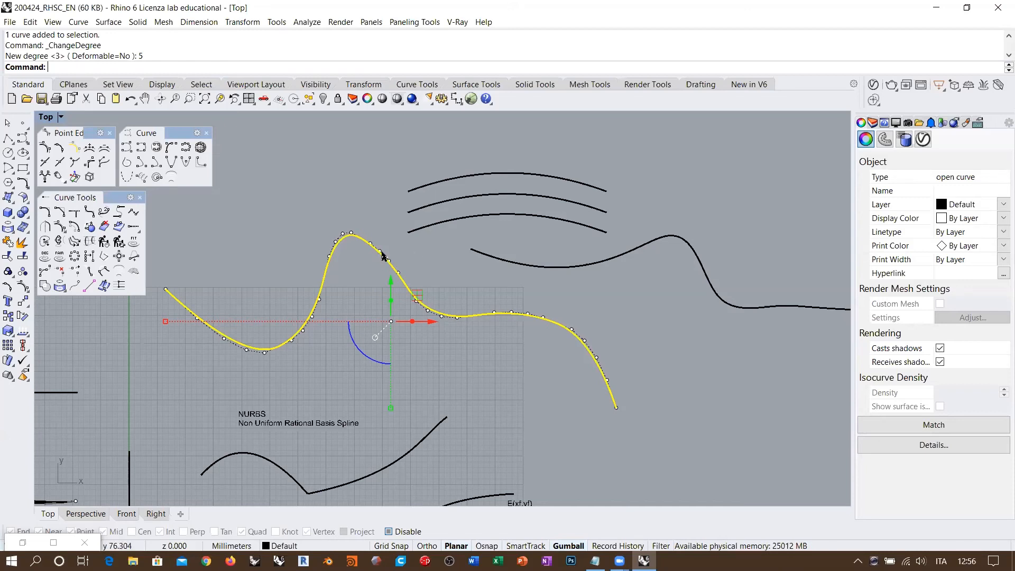
Try moving the wave curve's control point just past the crest, undo the move and clear the selection.
click(380, 252)
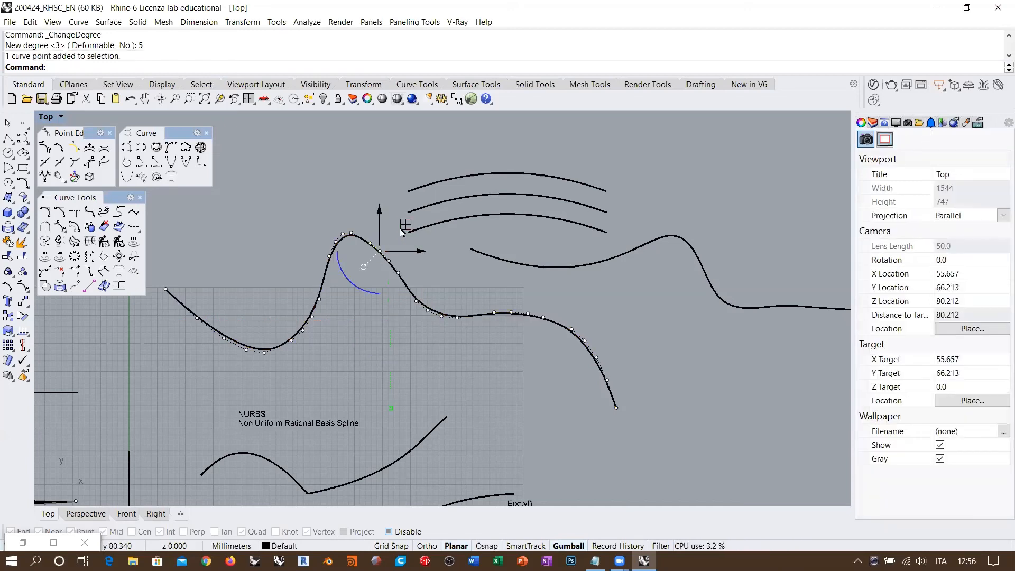
drag(405, 224, 386, 252)
key(ctrl+z)
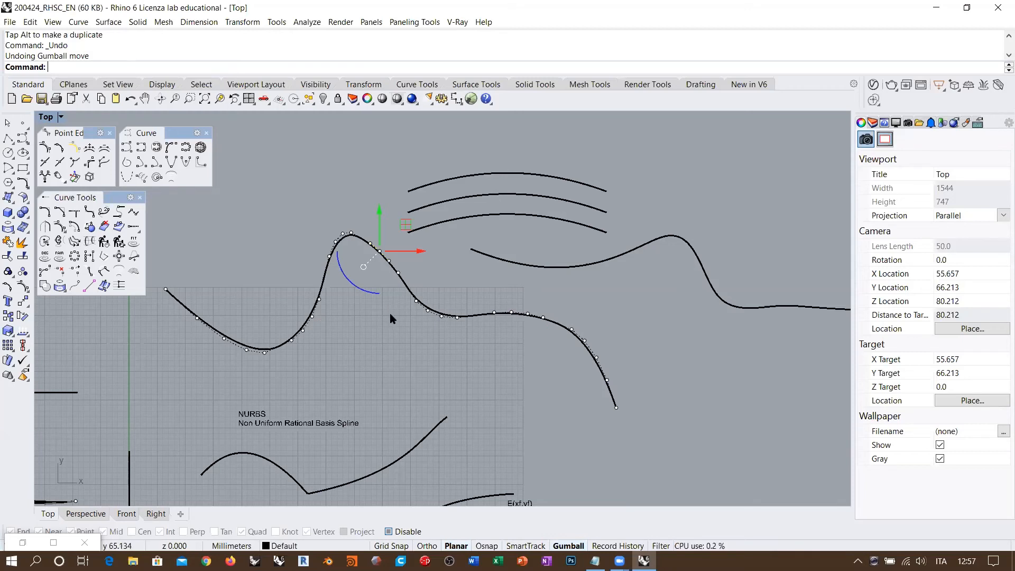
key(Escape)
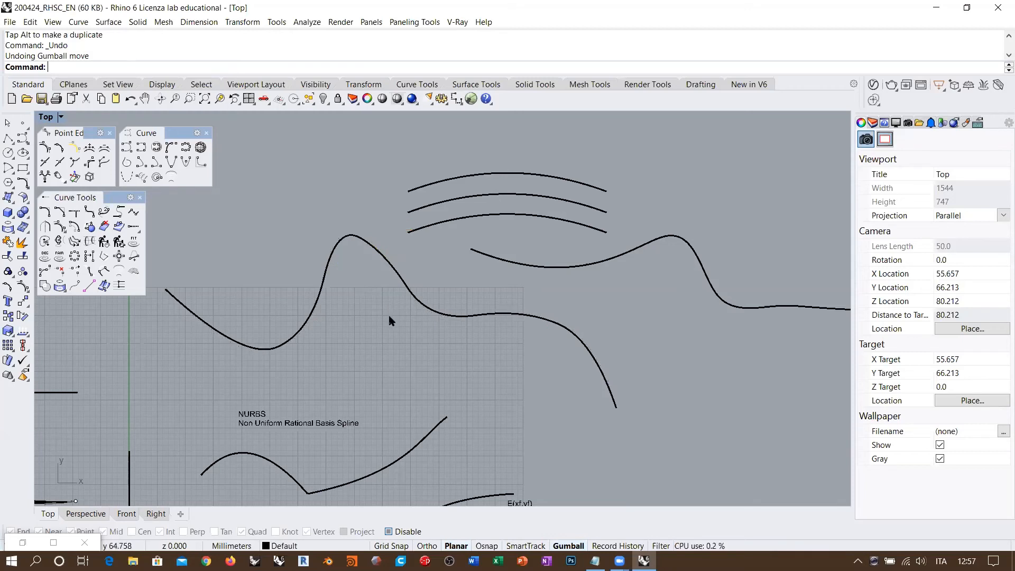
Undo the degree changes of both the wave curve and the newly drawn curve, and clear the selection.
click(416, 301)
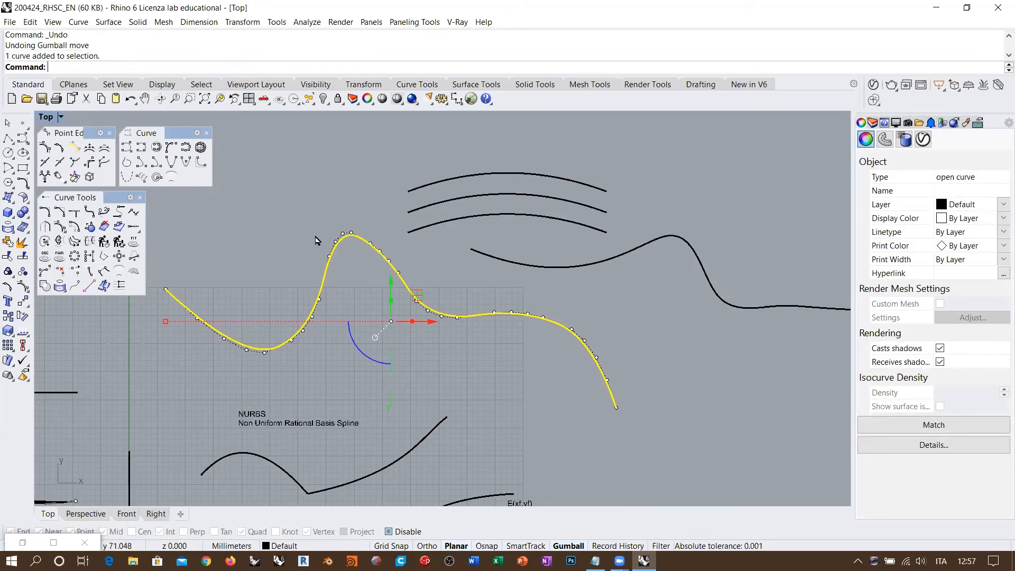
right_drag(621, 310, 410, 331)
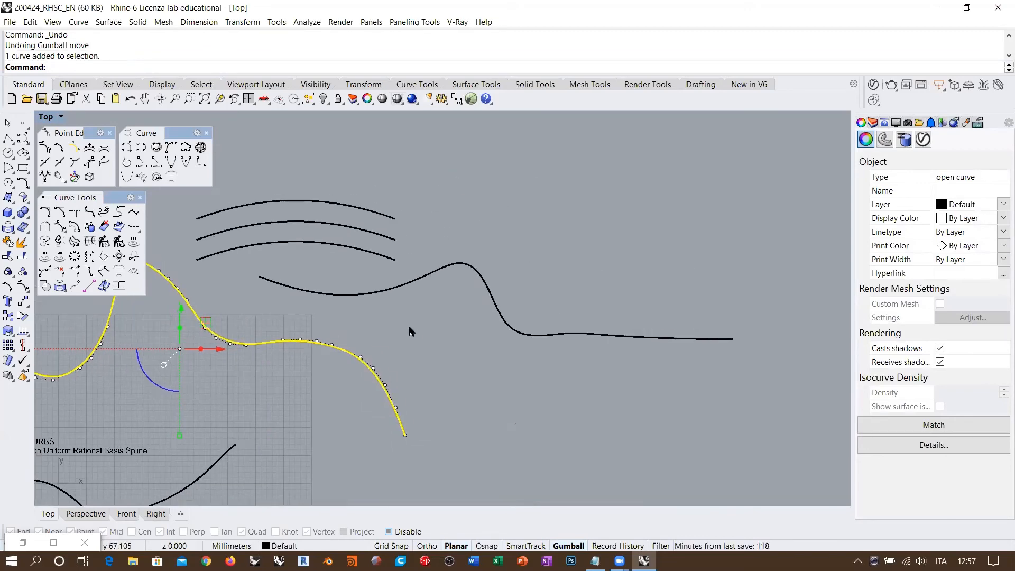
key(ctrl+z)
key(ctrl+z)
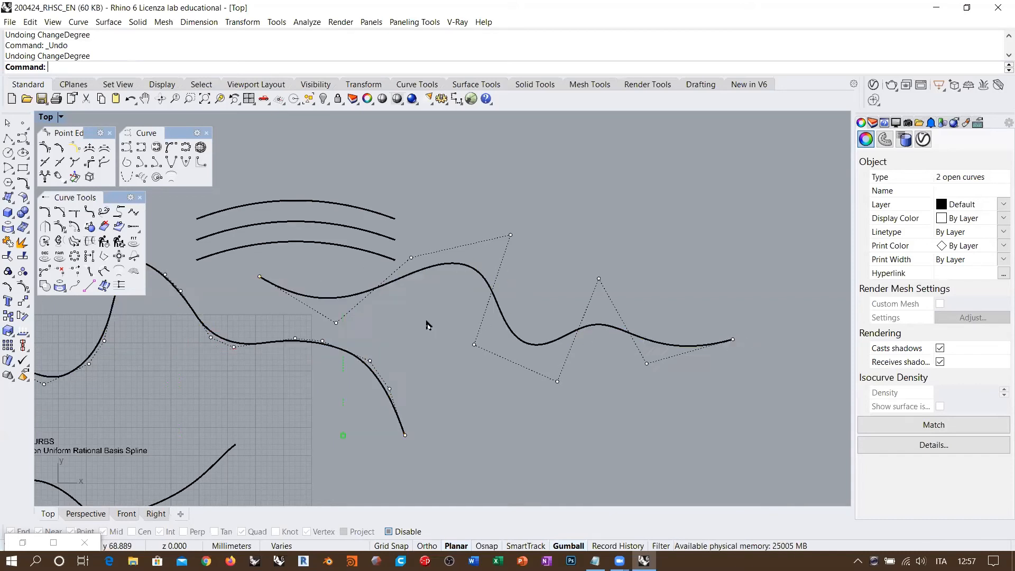
key(Escape)
Select the newly drawn zigzag-polygon curve and change its degree to 3 without allowing deformation.
click(397, 279)
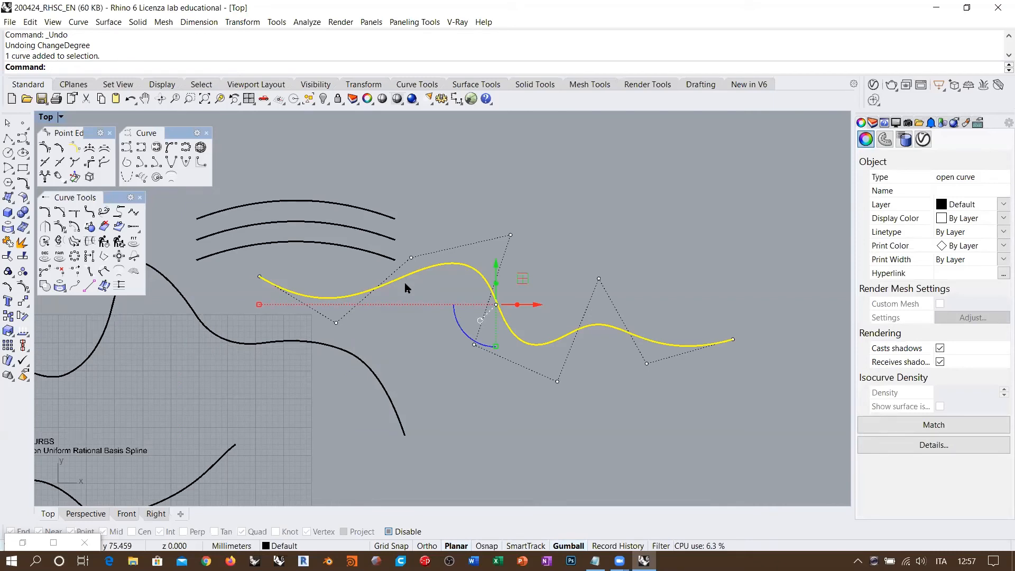
click(45, 257)
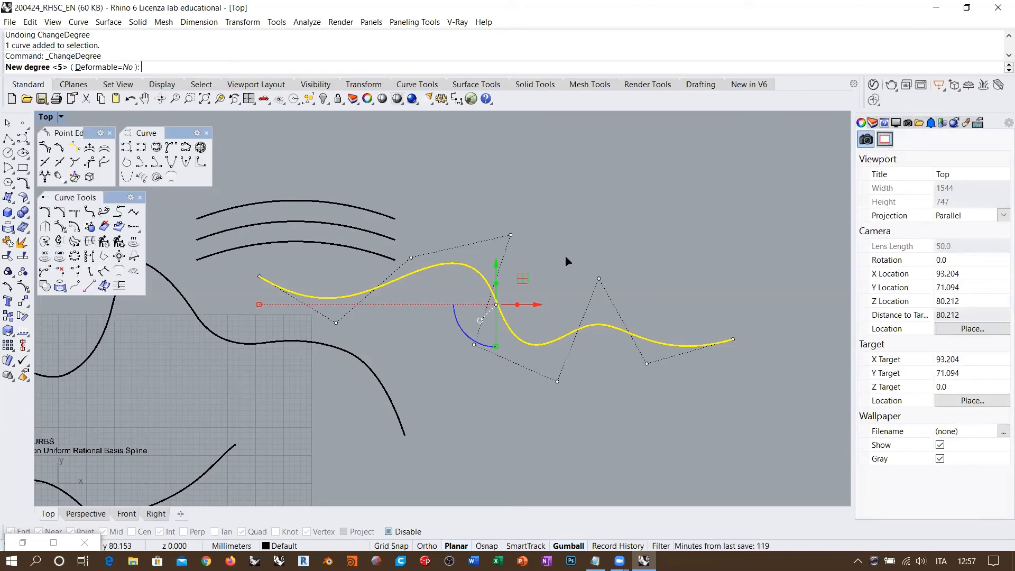
text(3)
key(Return)
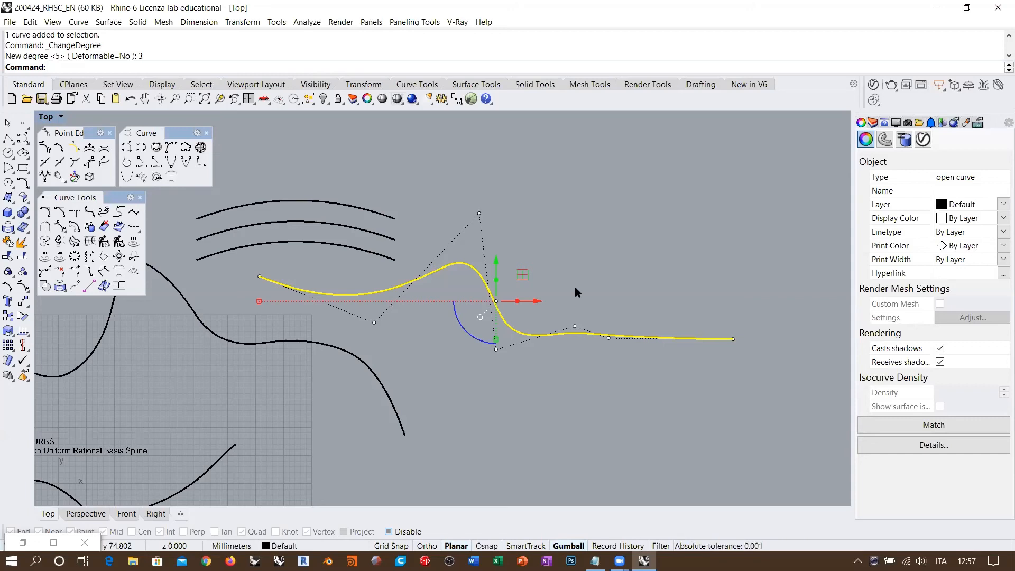
Move the newly drawn curve and the wave curve into the empty area above the three parallel arcs, then deselect them.
scroll(576, 287, down, 3)
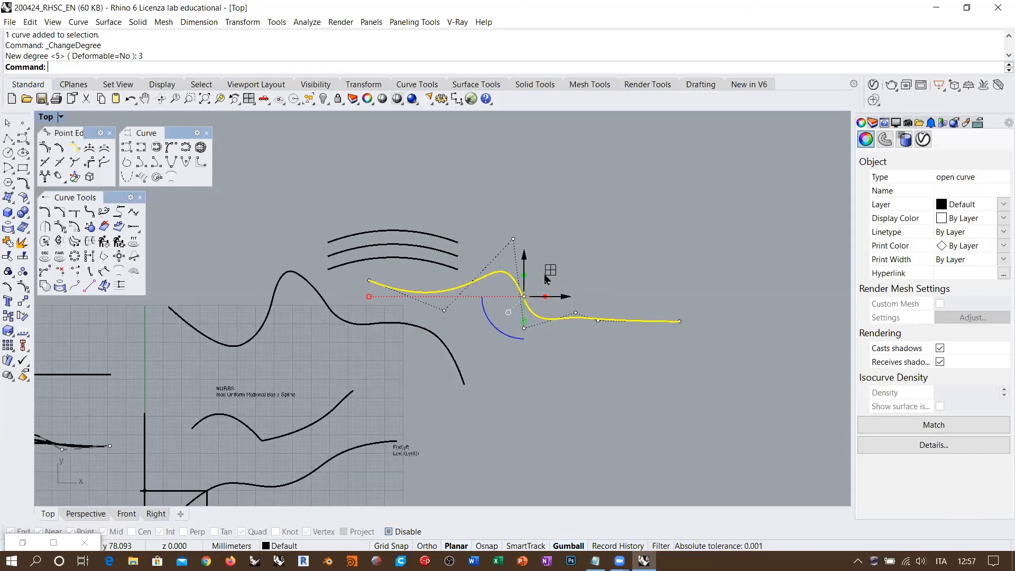
drag(551, 271, 377, 145)
right_drag(407, 292, 429, 376)
scroll(350, 374, down, 6)
drag(350, 370, 349, 223)
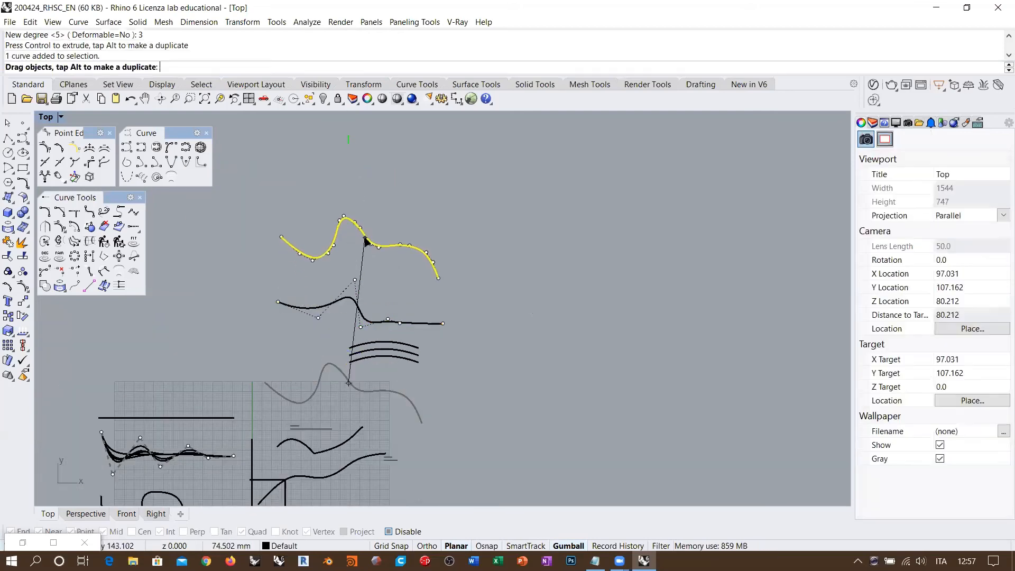
key(Escape)
Move the three parallel arcs beneath the left part of the newly drawn curve and bring the wave curve down closer to it.
drag(372, 331, 365, 364)
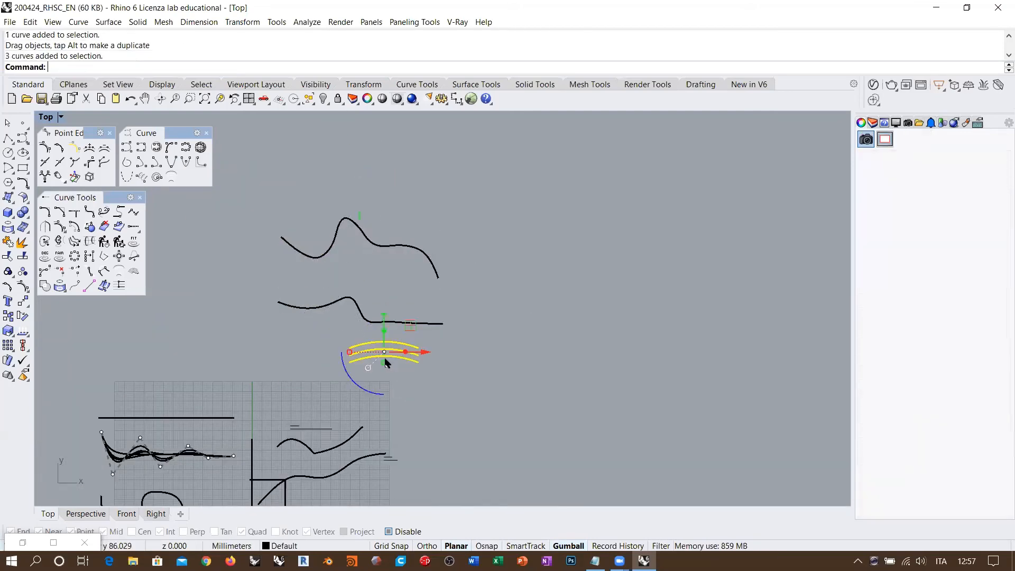
scroll(385, 359, up, 14)
drag(406, 297, 294, 273)
scroll(435, 338, down, 8)
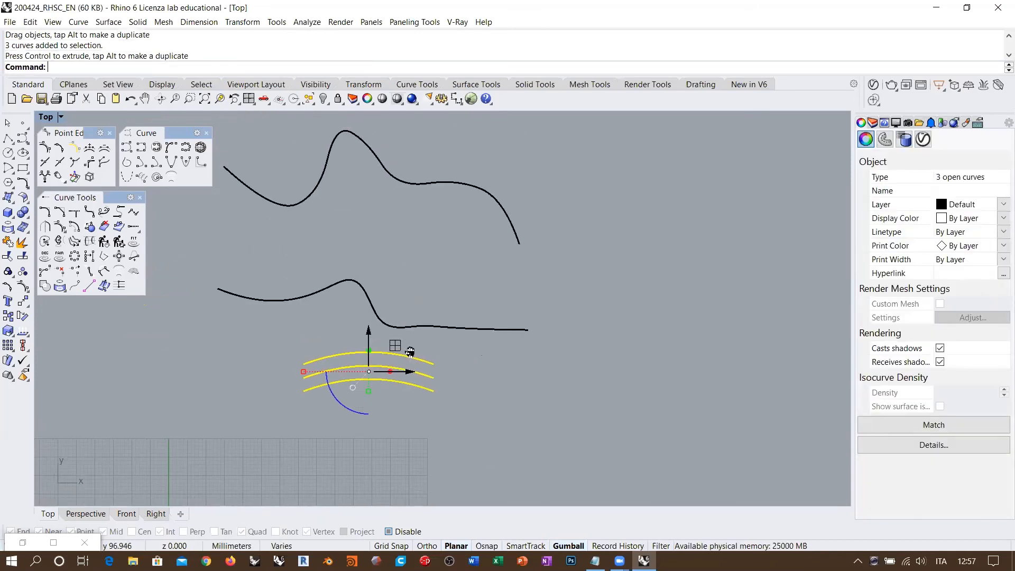
drag(397, 338, 322, 334)
drag(404, 190, 404, 249)
click(565, 232)
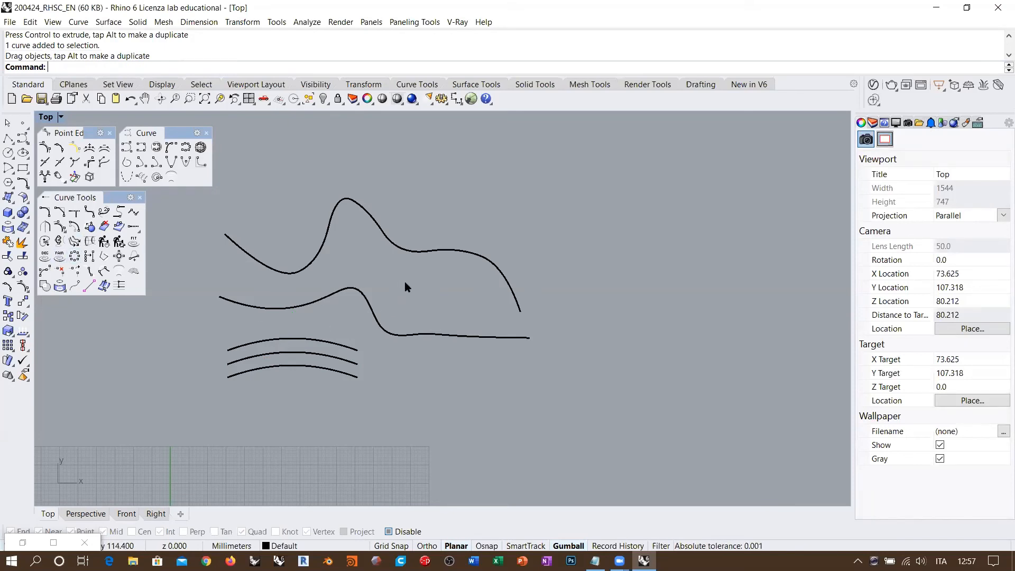
scroll(404, 281, down, 3)
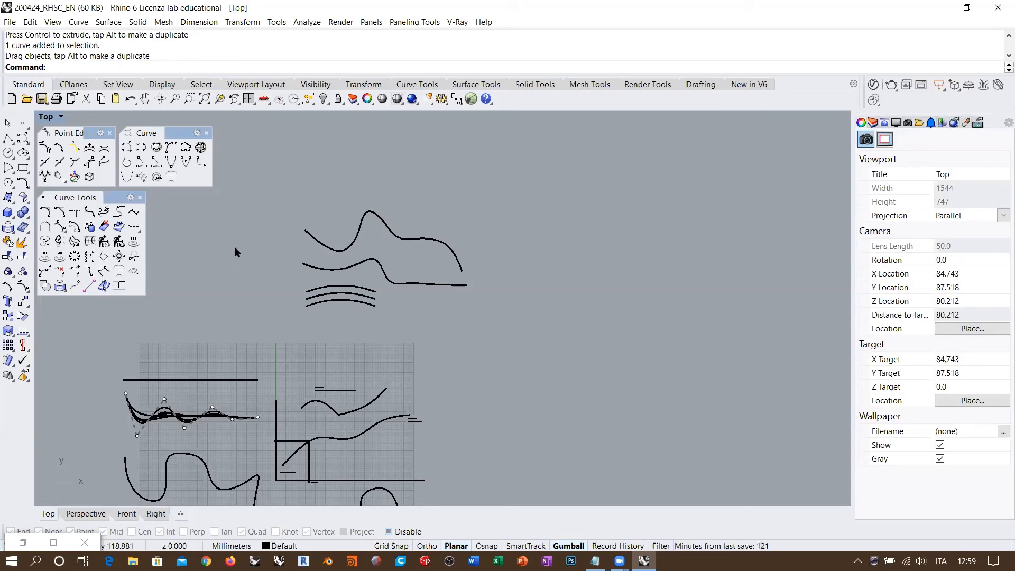
right_drag(281, 301, 353, 207)
scroll(354, 206, down, 2)
scroll(418, 231, right, 2)
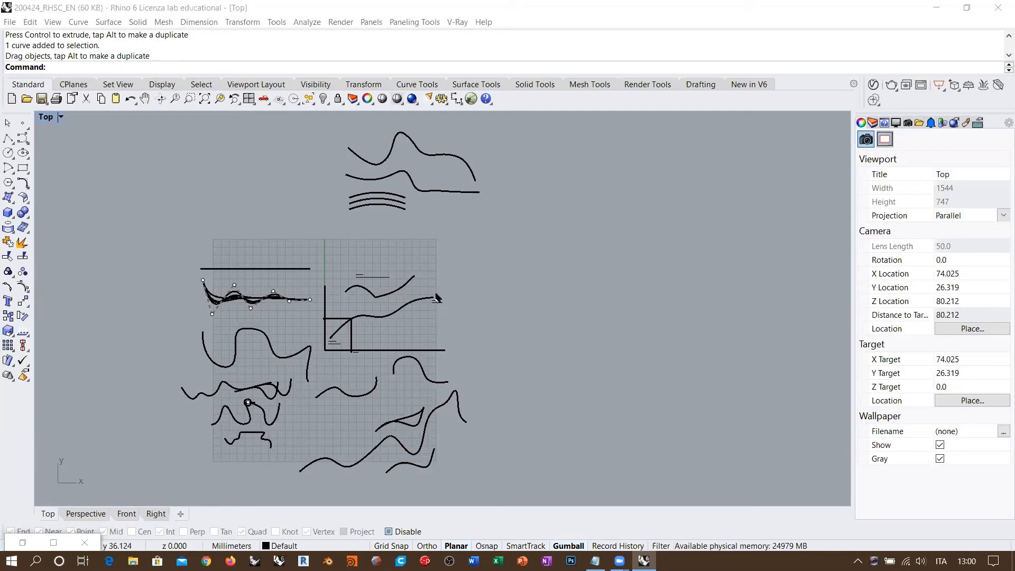
click(444, 272)
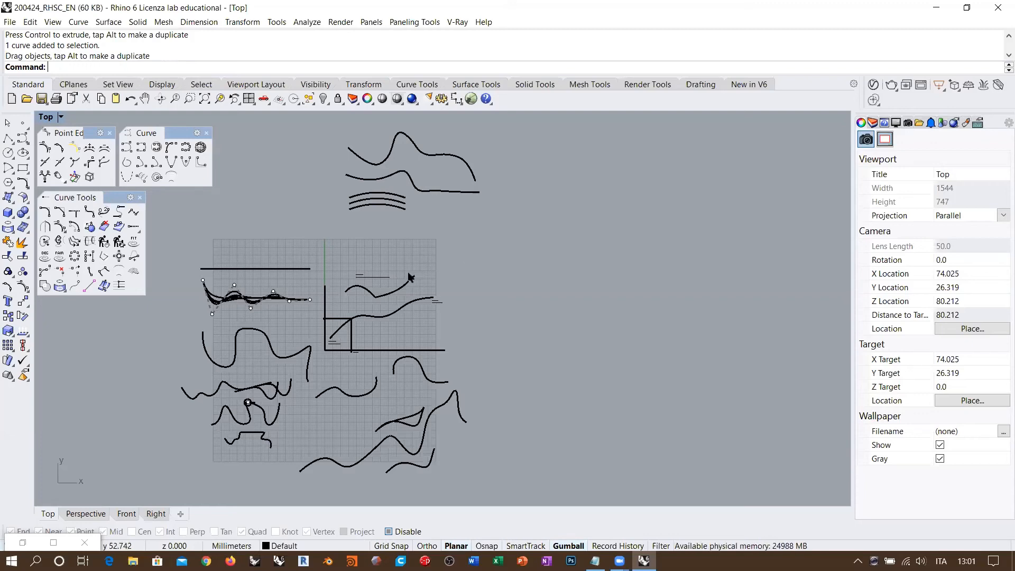
right_drag(394, 342, 371, 268)
scroll(341, 212, up, 10)
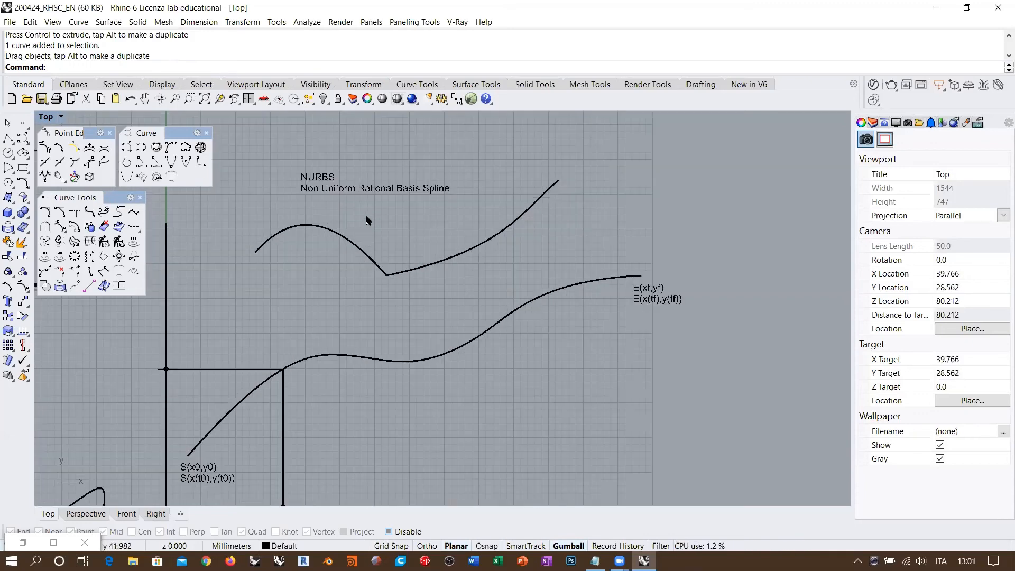
right_drag(369, 226, 374, 370)
scroll(318, 203, down, 2)
click(127, 147)
click(200, 251)
click(248, 188)
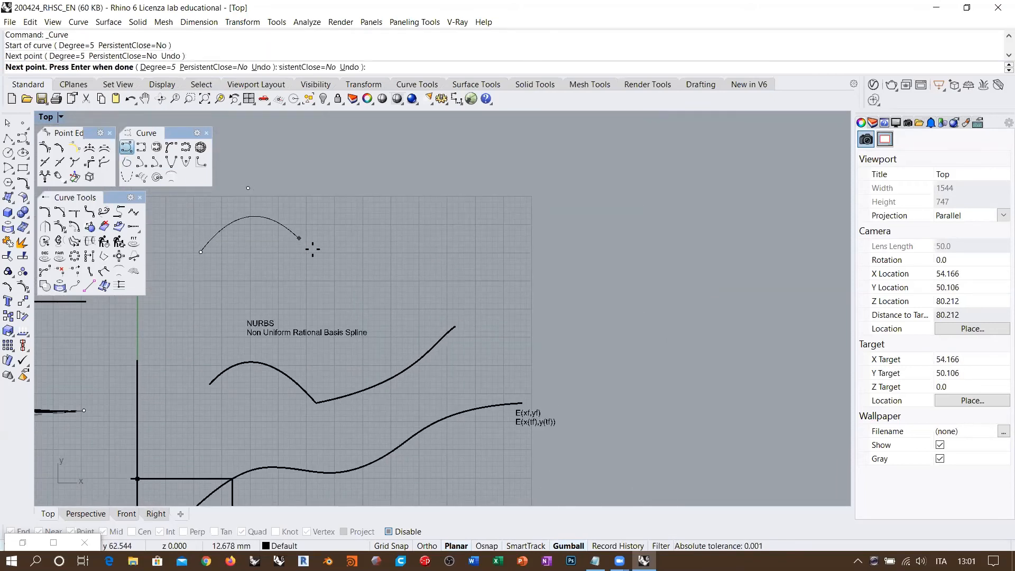
click(299, 238)
click(378, 175)
click(434, 125)
click(436, 240)
click(503, 276)
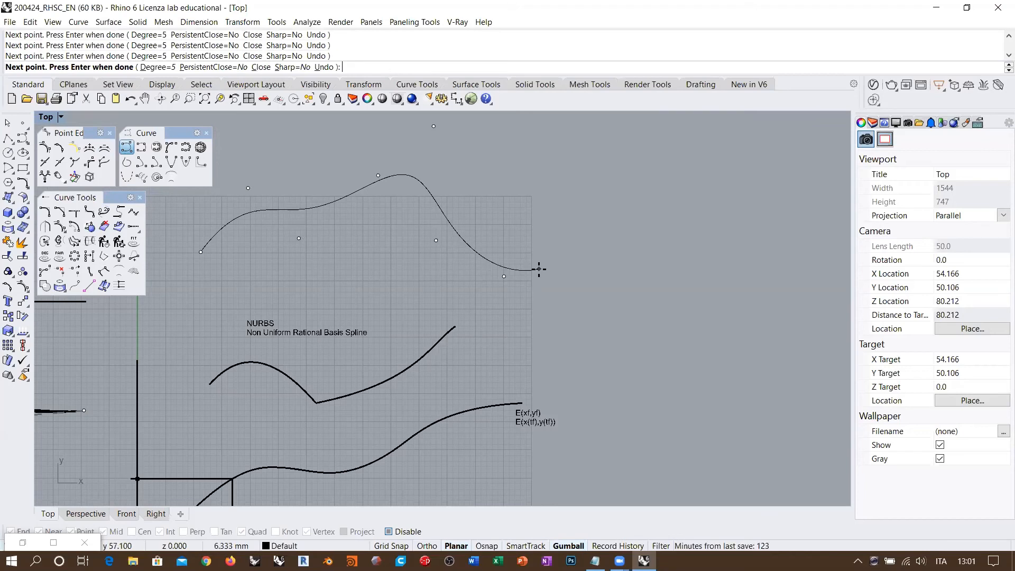
key(Escape)
Draw an open degree 3 control point curve with two valleys and one peak in the empty area above the NURBS text.
right_click(263, 199)
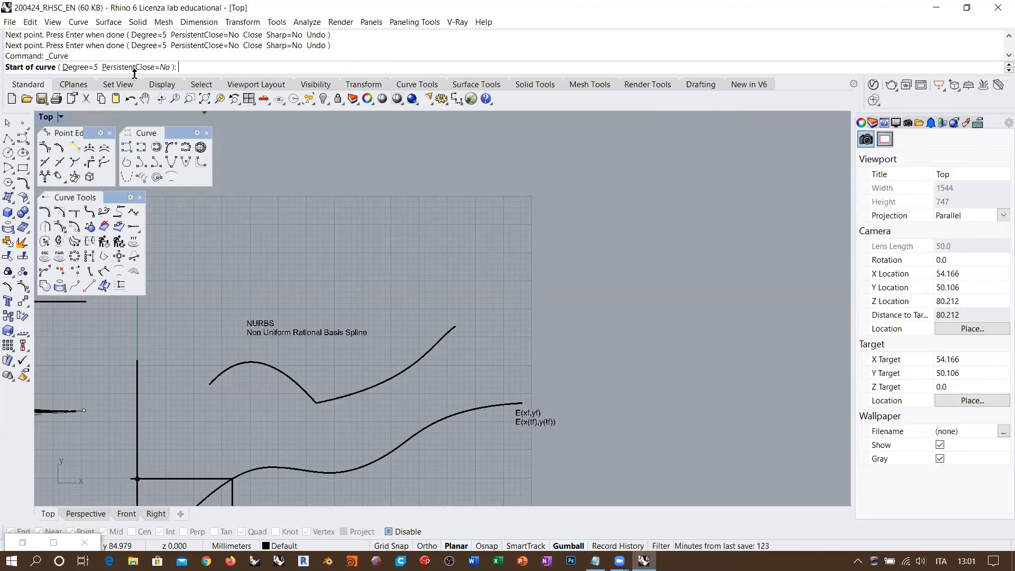
click(74, 67)
text(3)
key(Return)
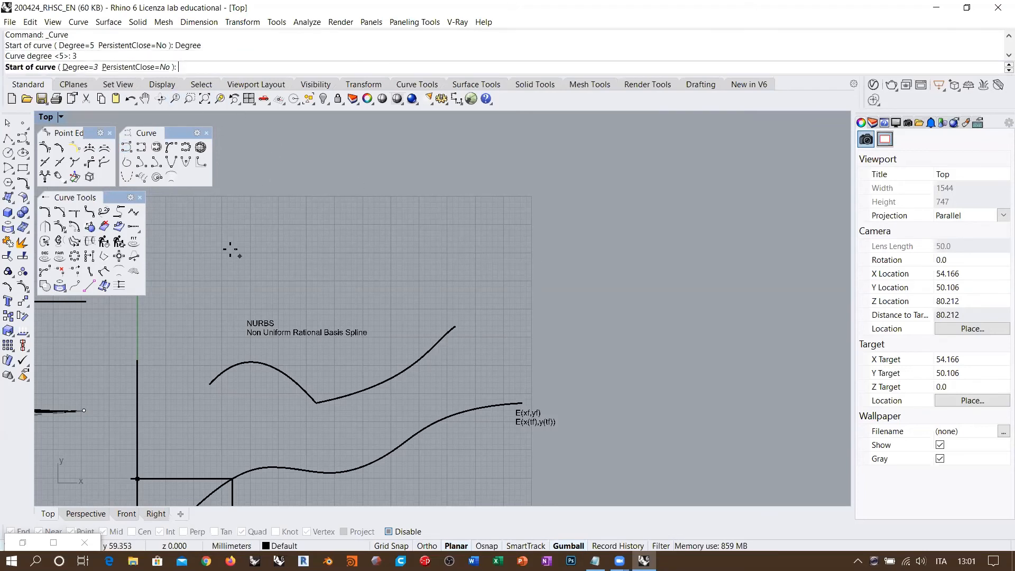
click(210, 226)
click(257, 275)
click(316, 258)
click(339, 200)
click(380, 159)
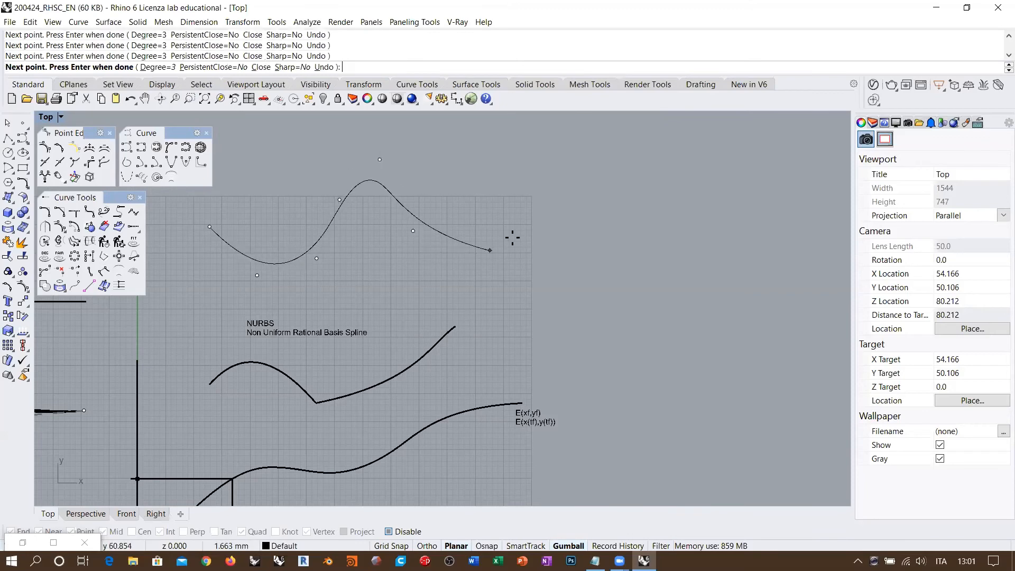
click(555, 154)
key(Return)
Select the new degree 3 curve and examine the control points and knots entries in its object description.
right_drag(478, 254, 420, 255)
click(406, 236)
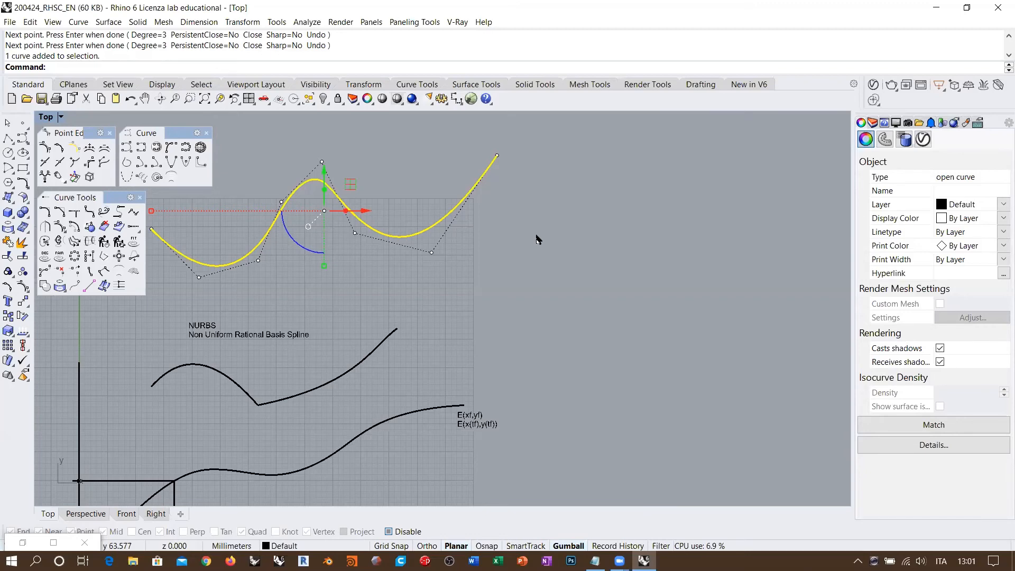
click(920, 446)
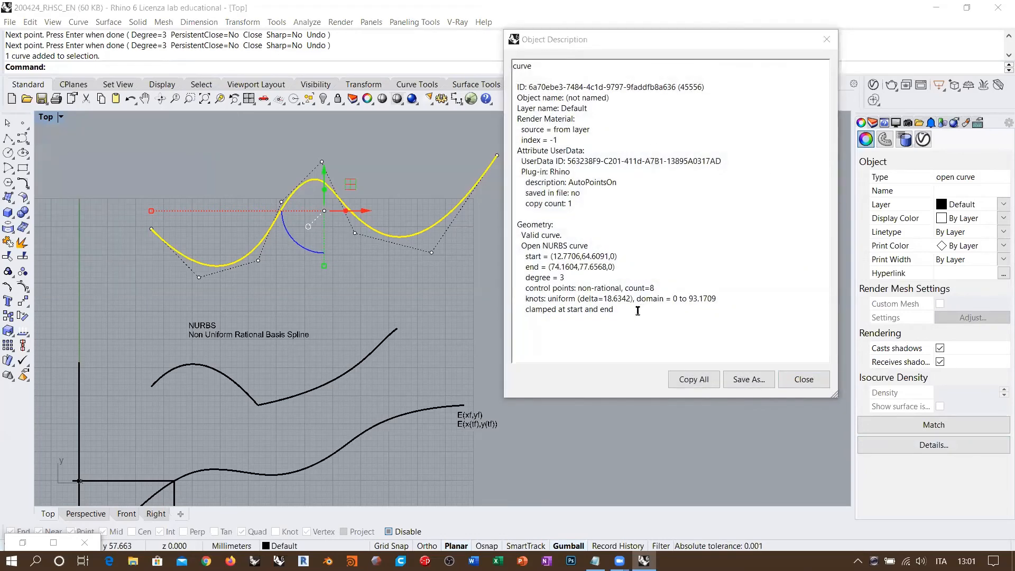
click(580, 289)
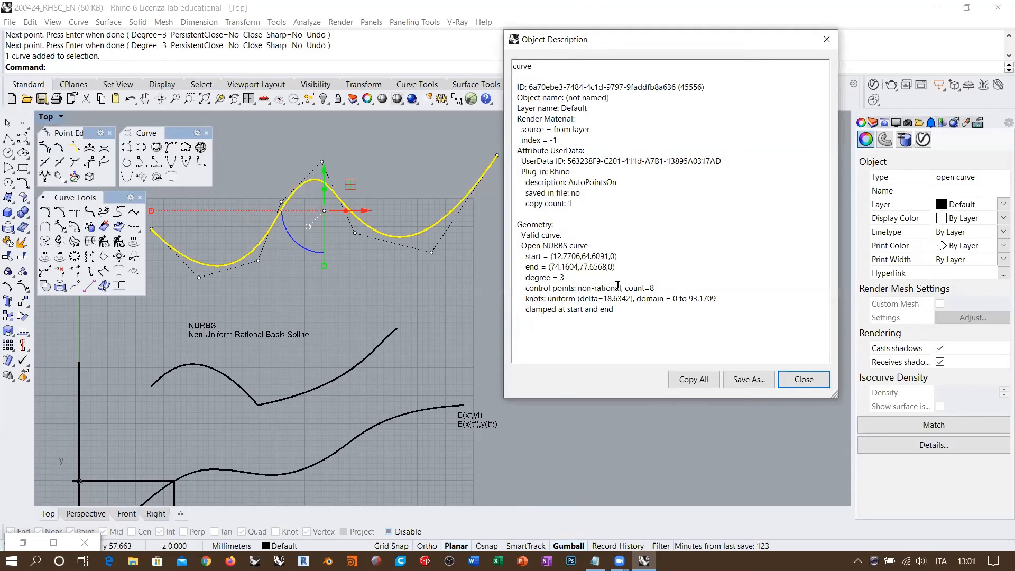
drag(621, 288, 578, 288)
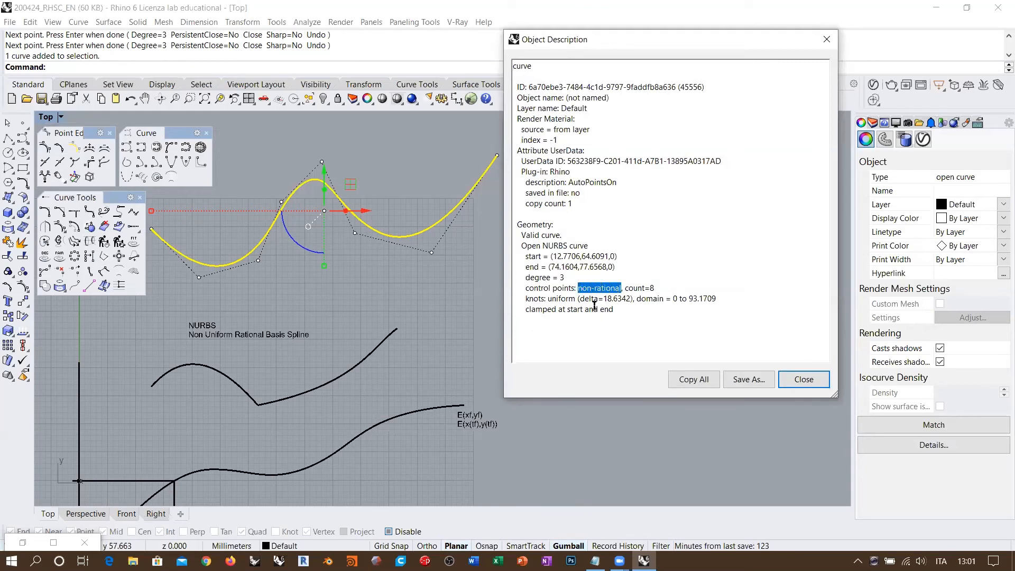
double_click(557, 300)
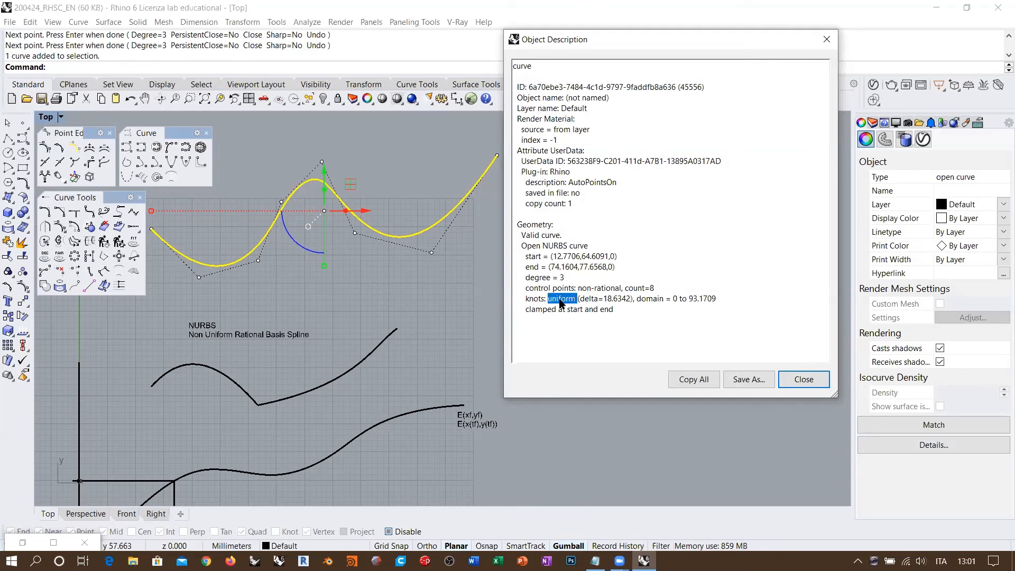
click(537, 299)
drag(526, 299, 563, 299)
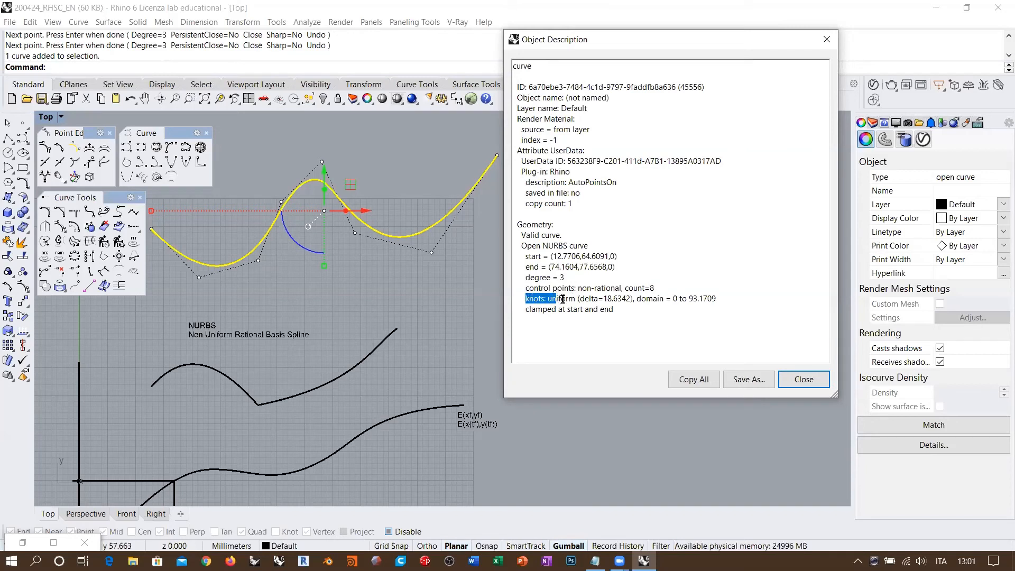
click(593, 288)
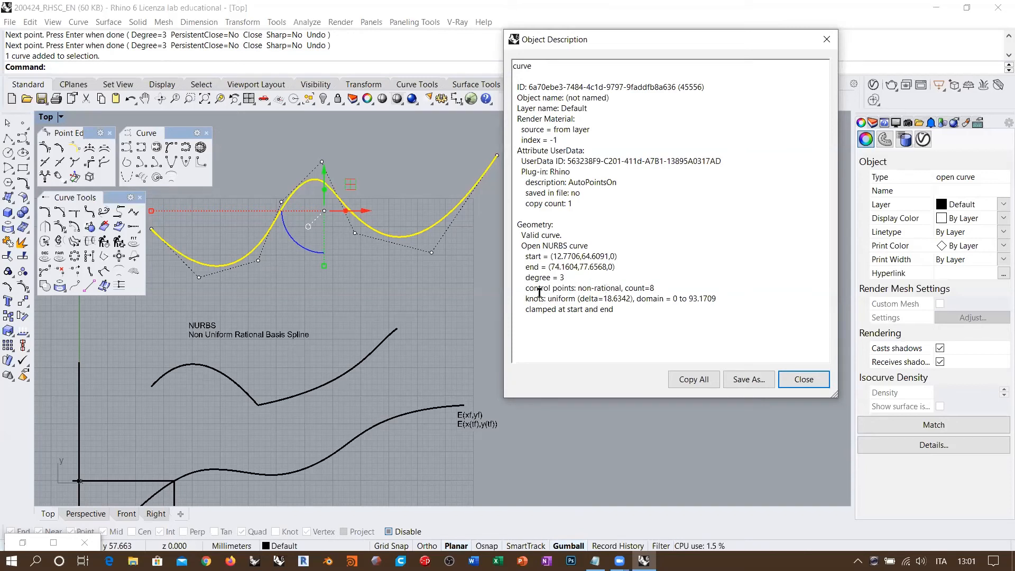
drag(579, 288, 621, 288)
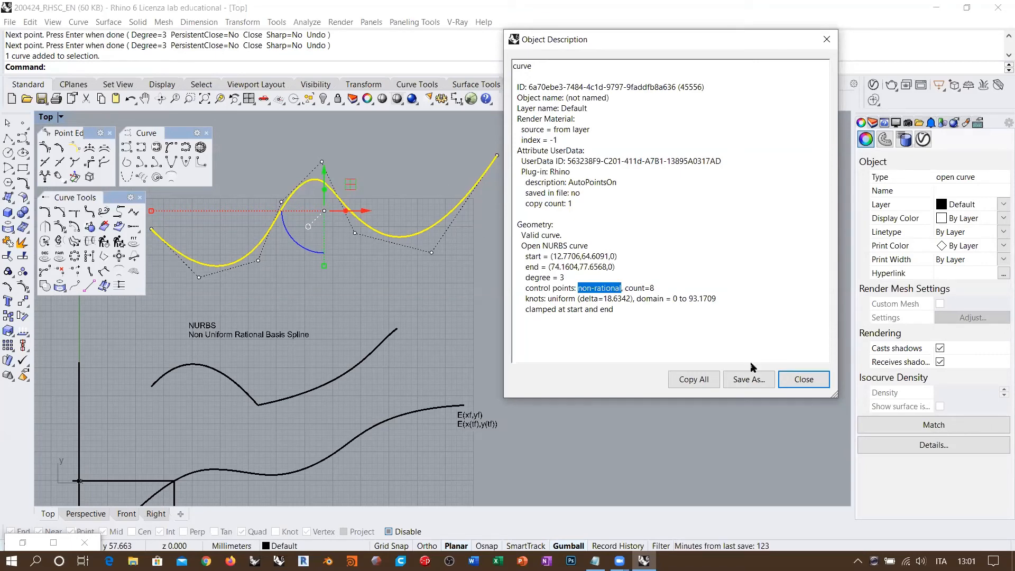
click(786, 375)
Try to set the weight of all the new curve's control points to 2 at once.
right_drag(260, 254, 356, 281)
drag(245, 312, 620, 161)
ctrl+click(480, 262)
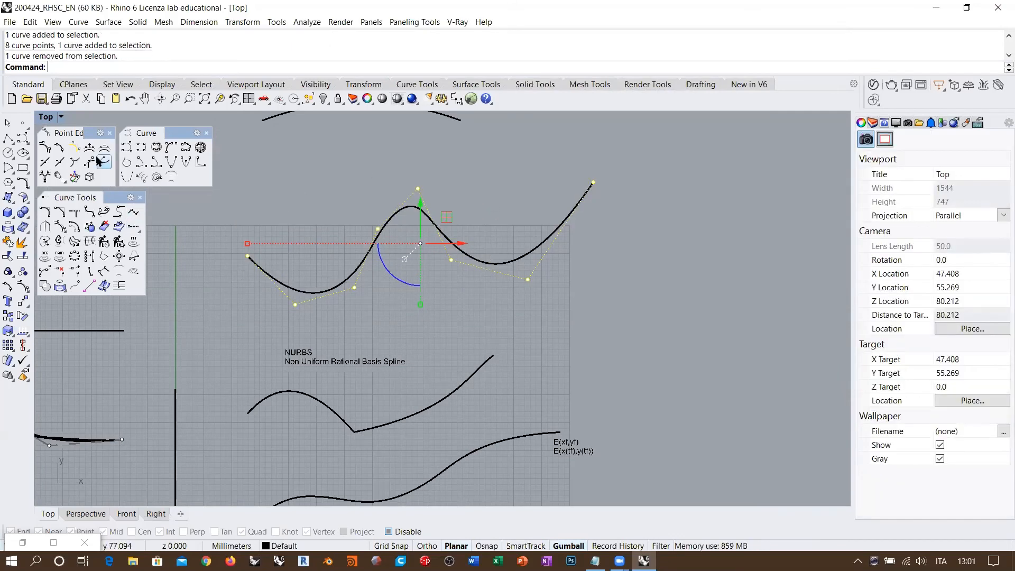
click(45, 178)
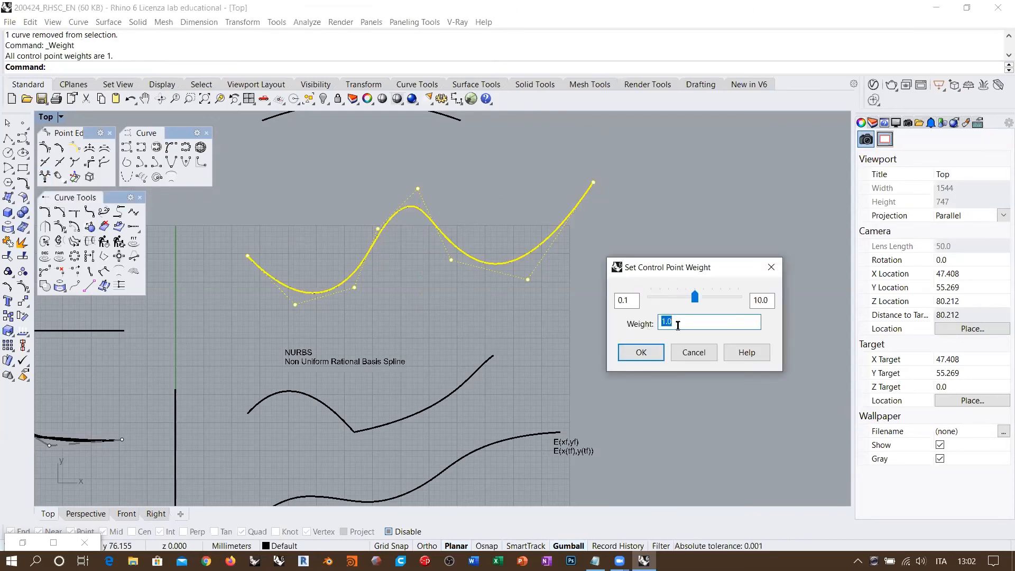
text(2)
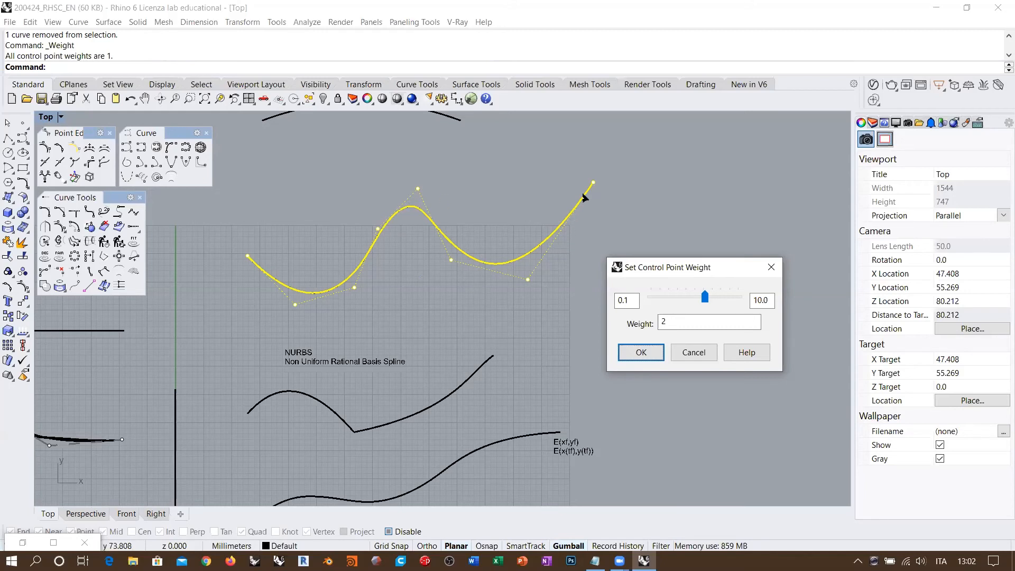
click(640, 352)
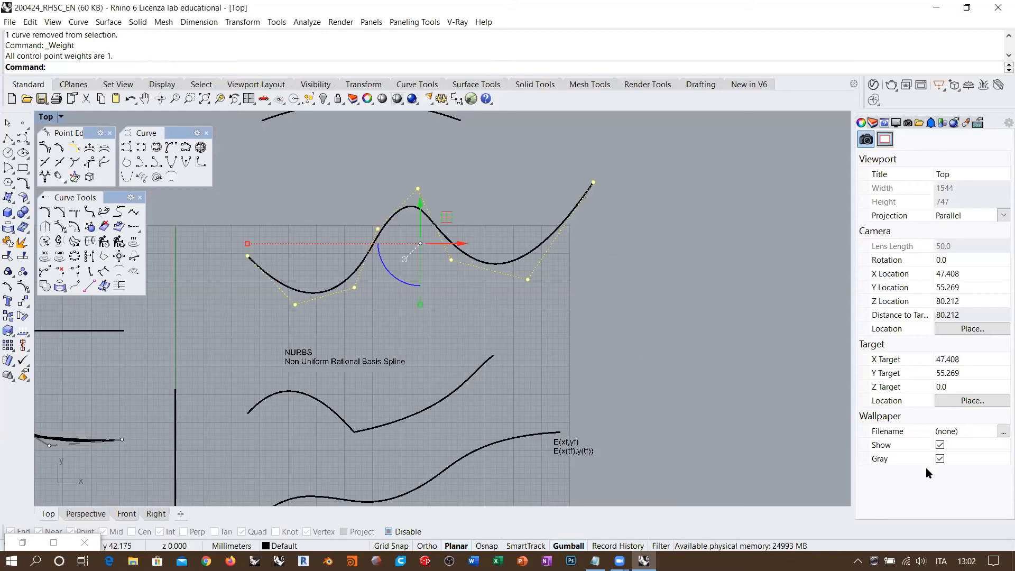
Check the control points entry in the curve's object description again after the uniform weight change.
click(528, 249)
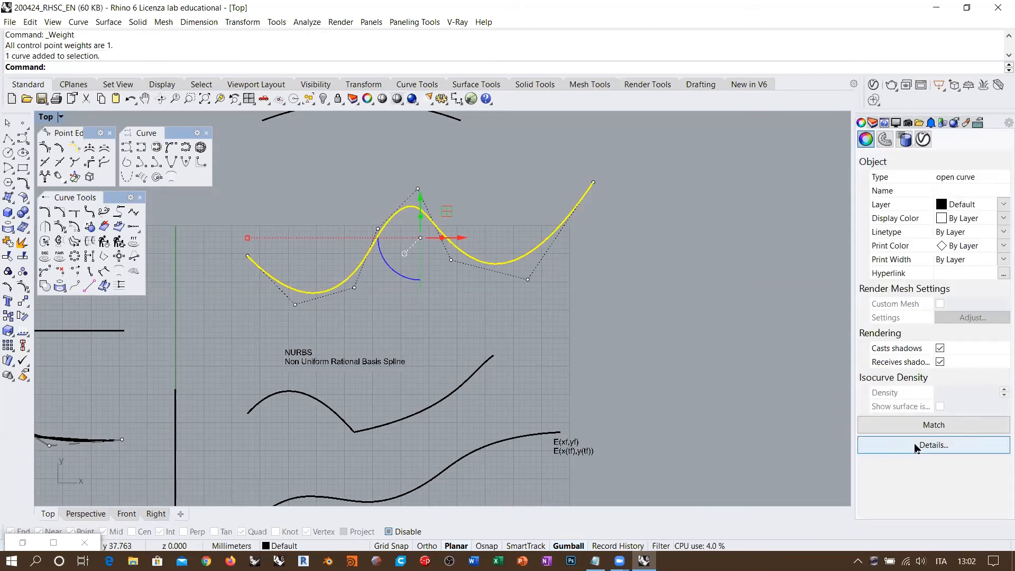
click(933, 445)
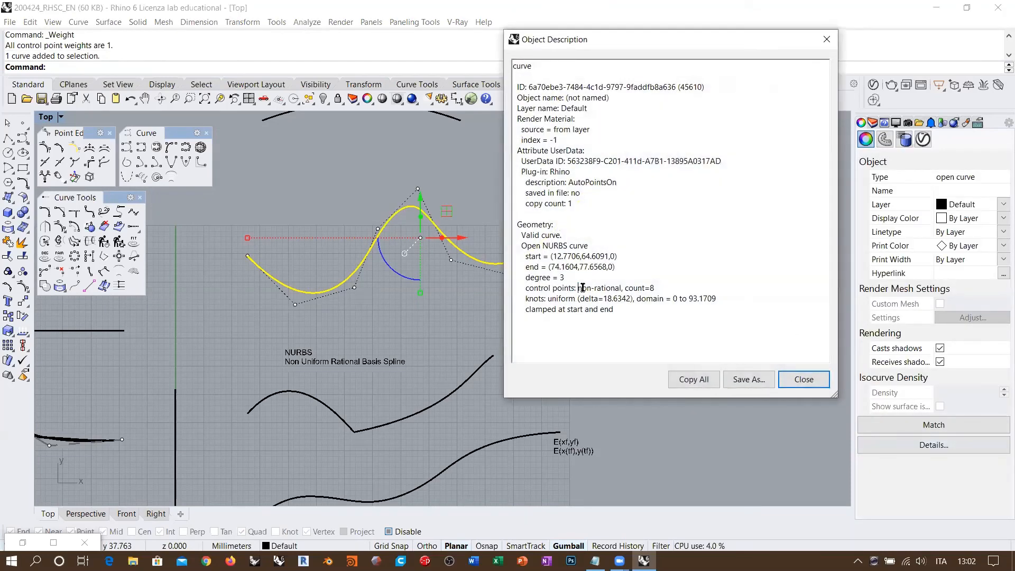
drag(578, 288, 623, 287)
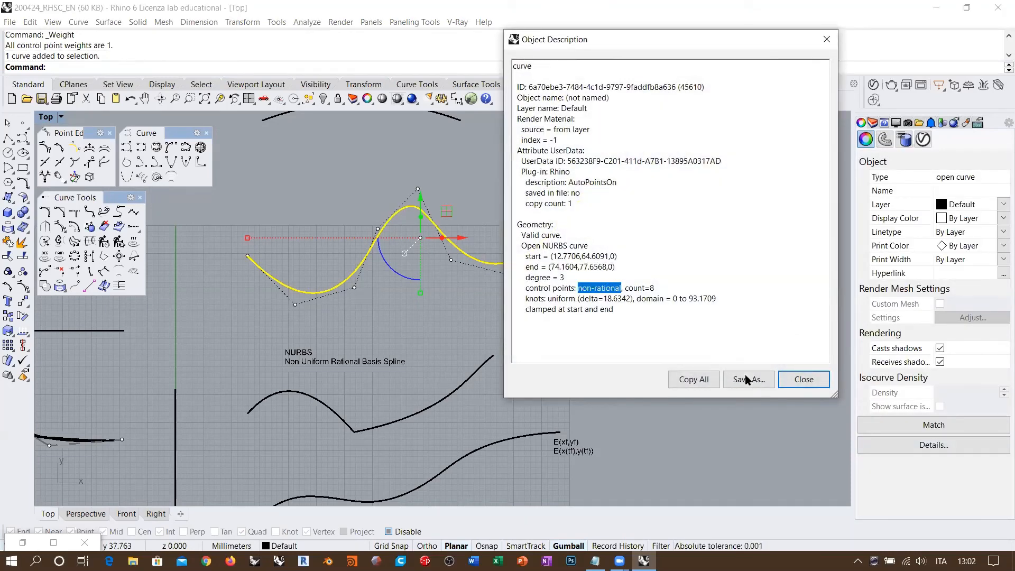
click(800, 379)
Move the curve's peak control point slightly up and to the left, and set its weight to 10.
click(527, 279)
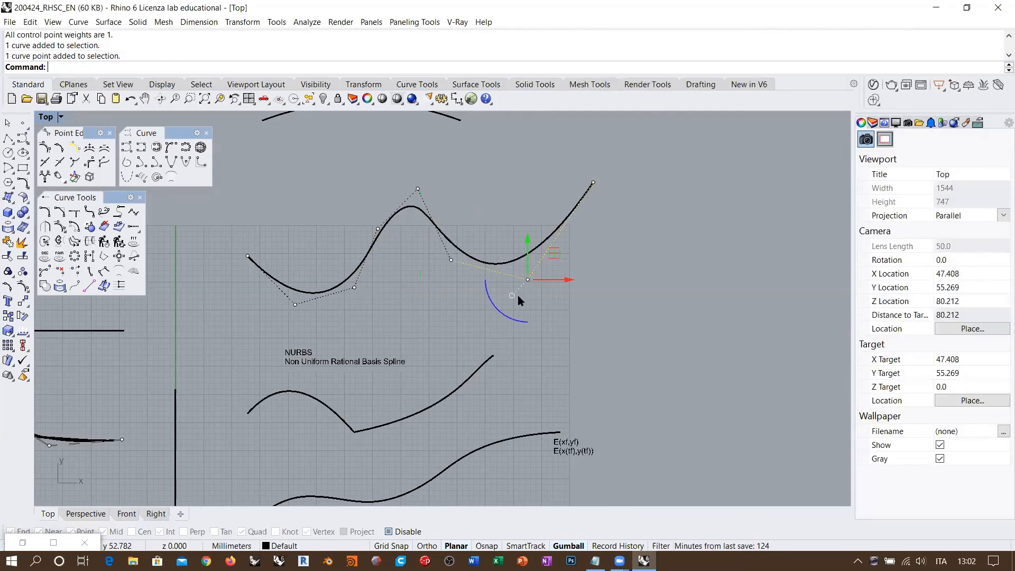
click(451, 260)
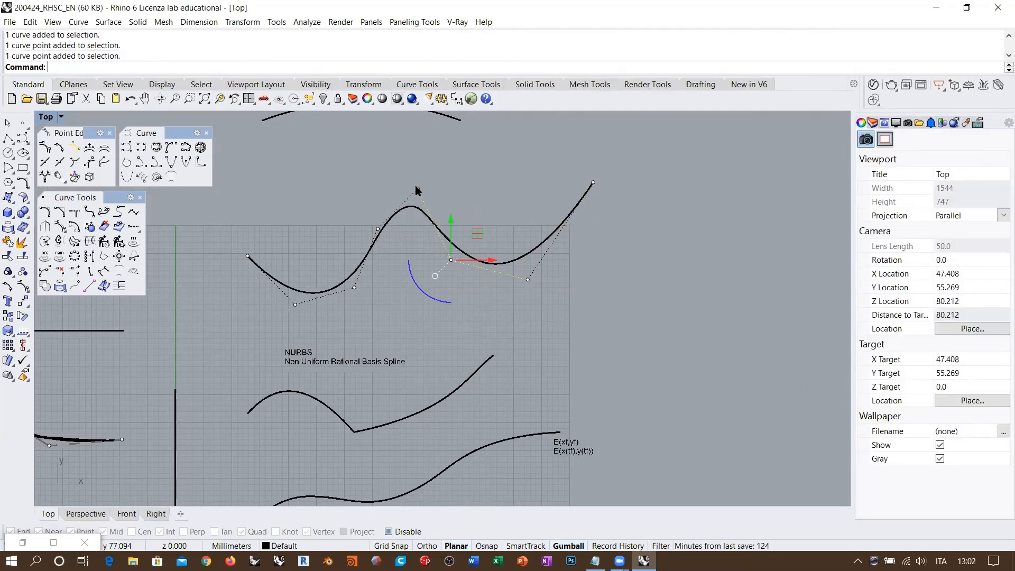
drag(417, 189, 406, 165)
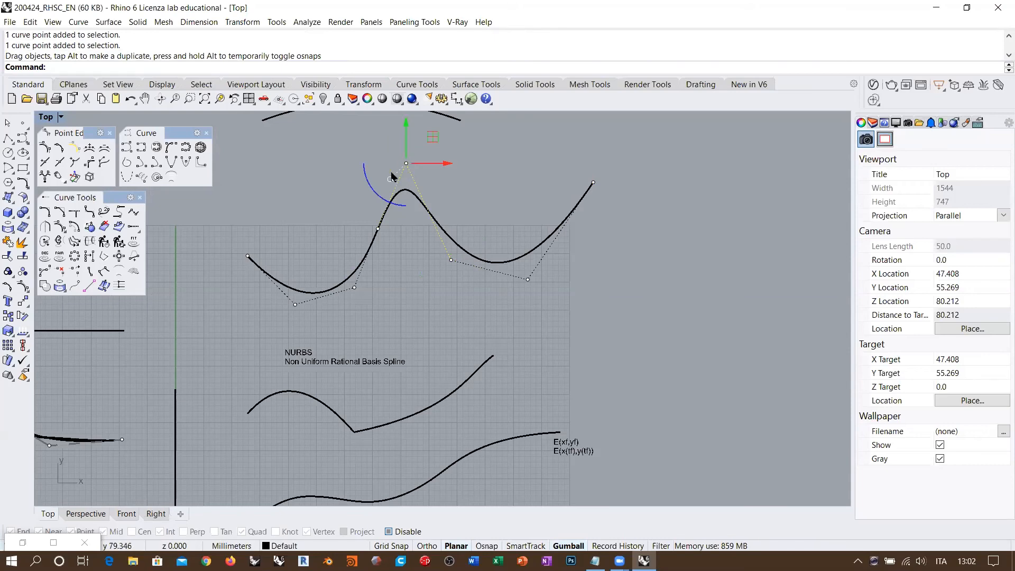
right_click(241, 65)
click(301, 153)
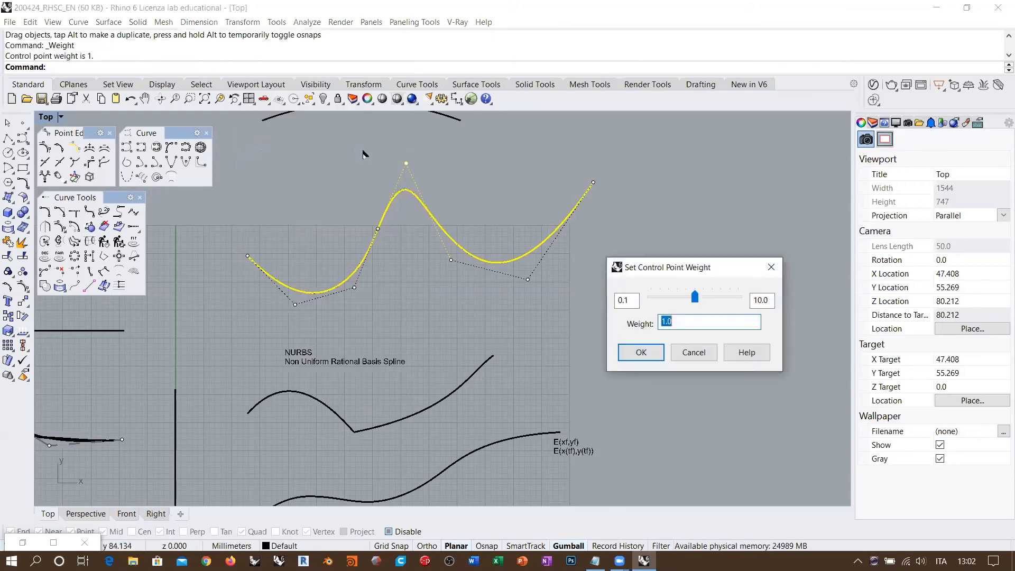
drag(692, 297, 740, 299)
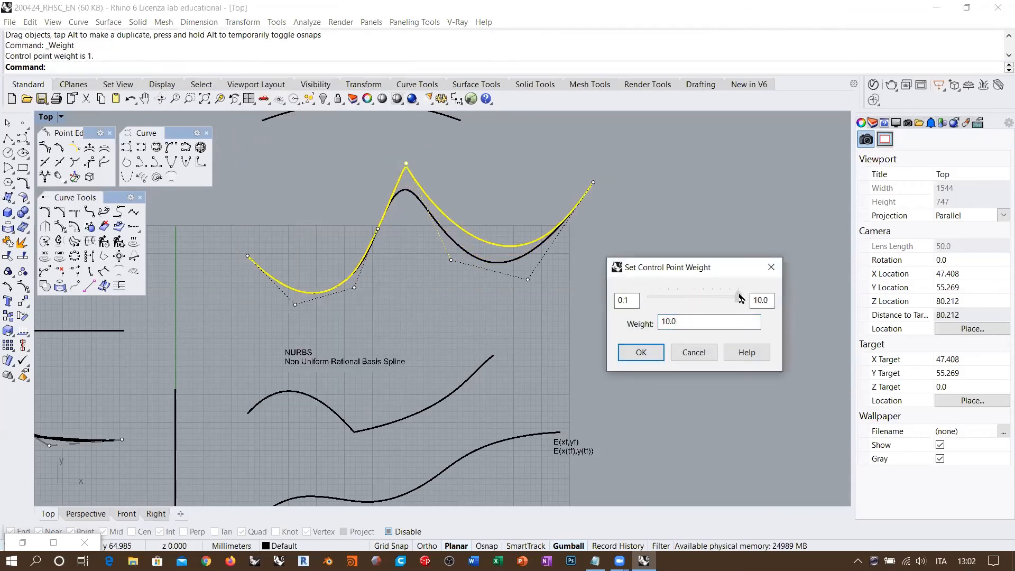
click(641, 352)
Examine the curve's sharpened peak and check whether its object description lists the control points as rational.
scroll(418, 167, up, 5)
scroll(427, 169, down, 4)
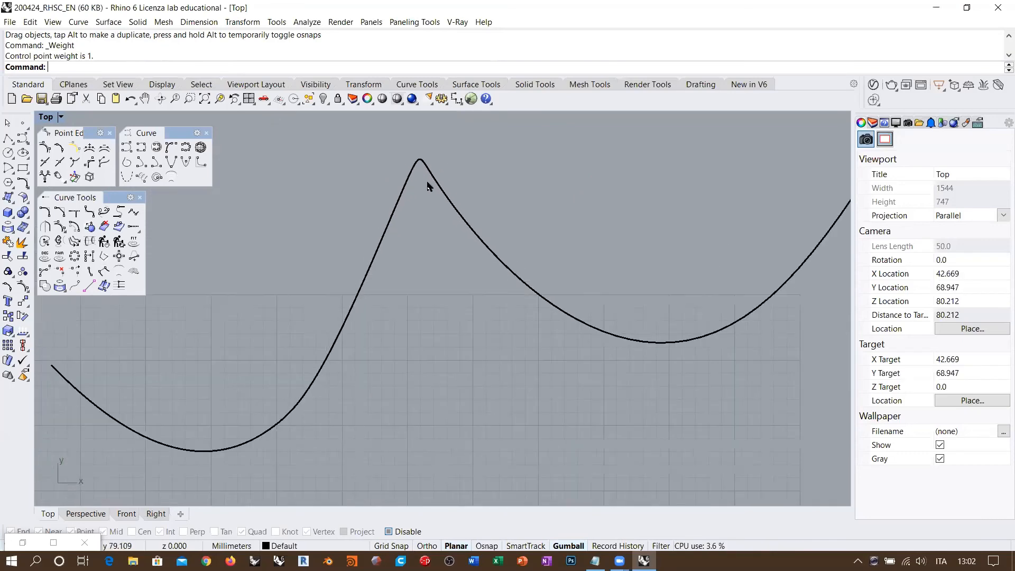
scroll(472, 180, up, 2)
click(534, 272)
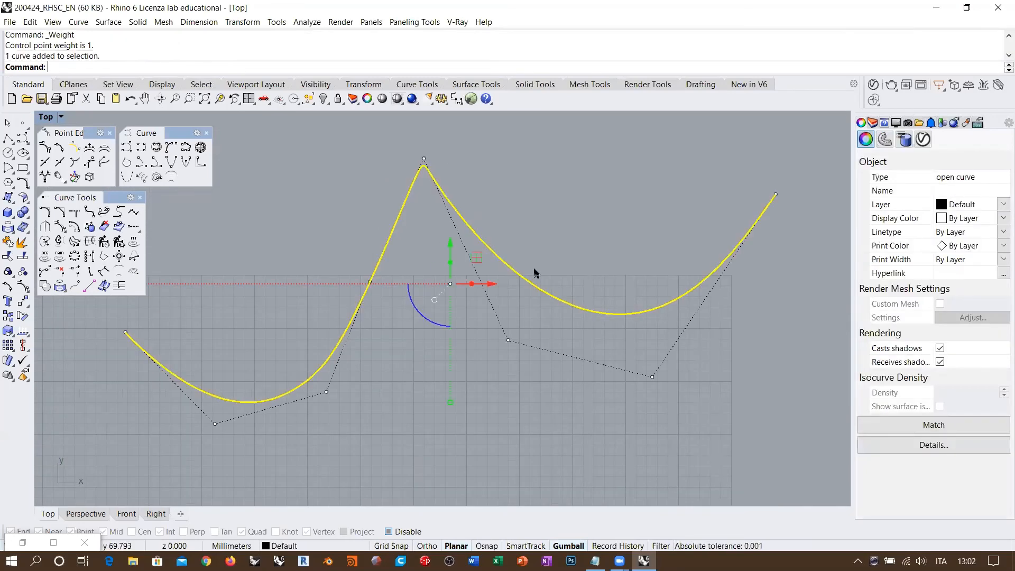
click(919, 442)
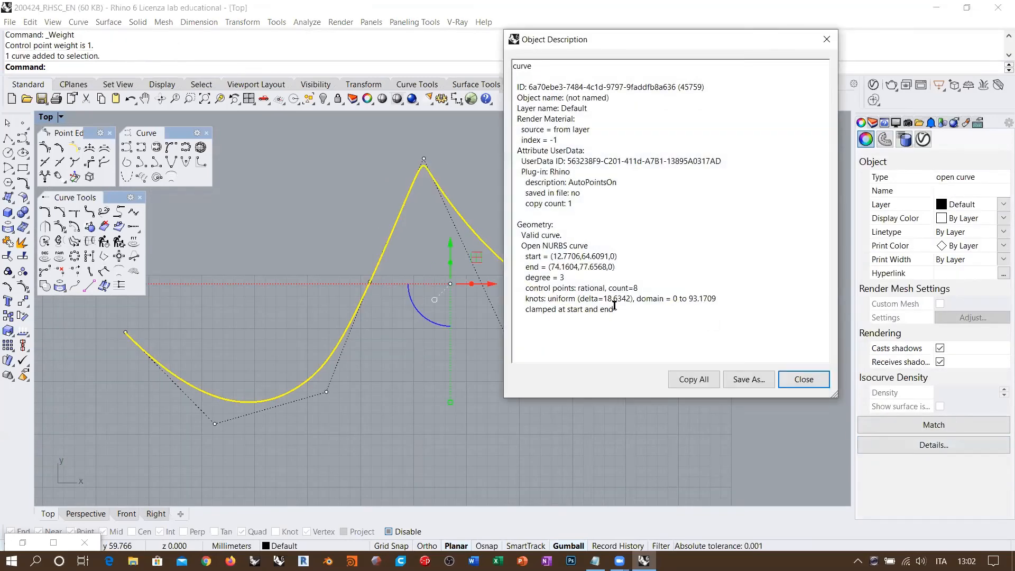
double_click(587, 288)
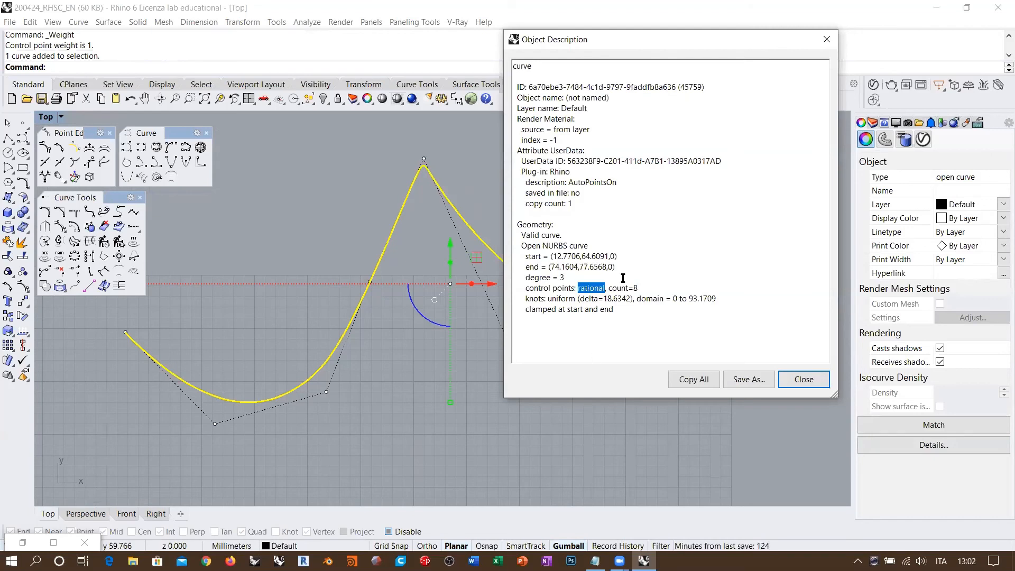
click(803, 379)
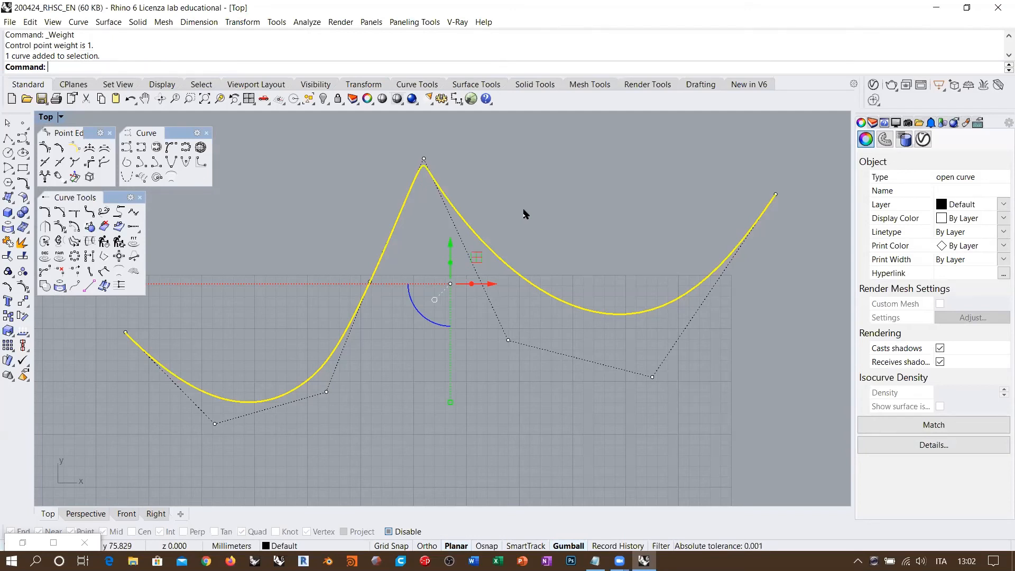
Move the weighted peak control point down and to the right, just above the second valley, and reselect the curve to show its control polygon.
scroll(496, 213, down, 5)
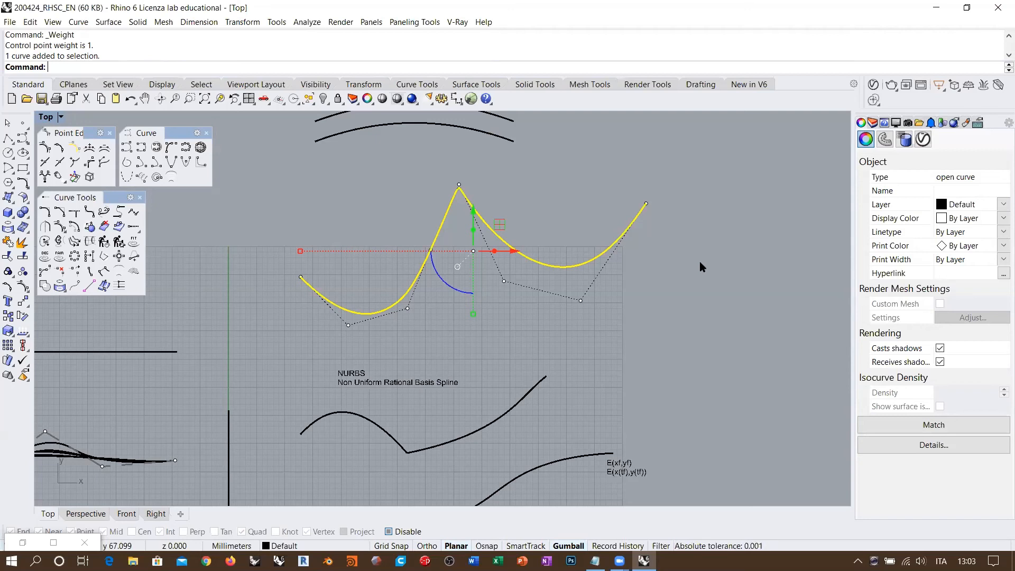
right_drag(541, 251, 542, 295)
scroll(538, 241, up, 4)
click(540, 239)
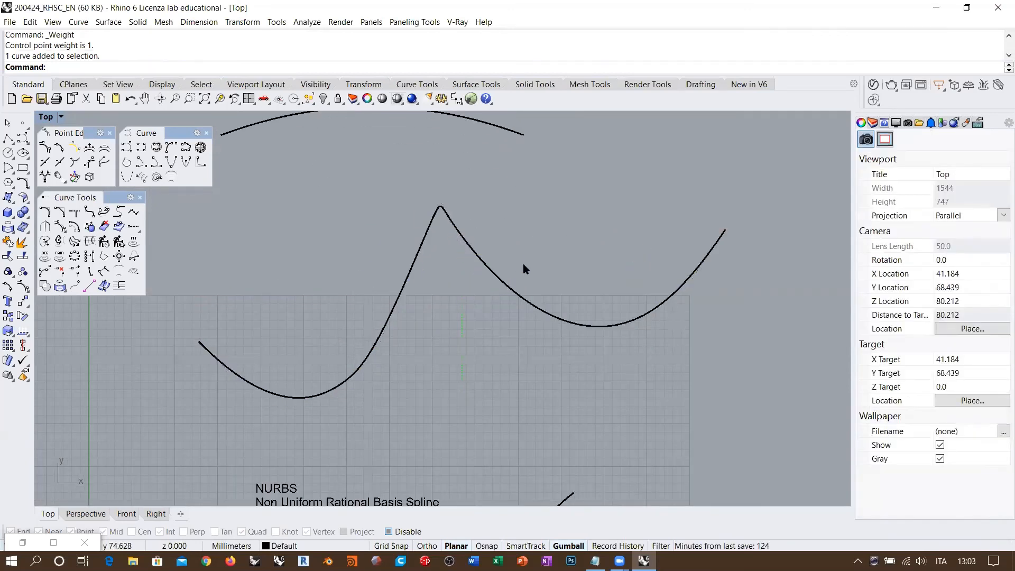
click(516, 289)
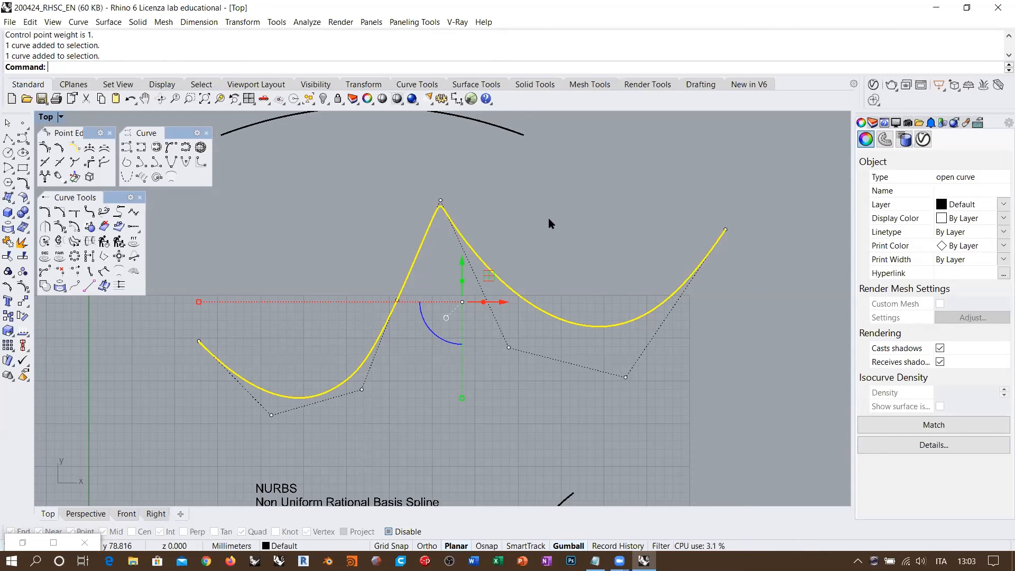
click(440, 201)
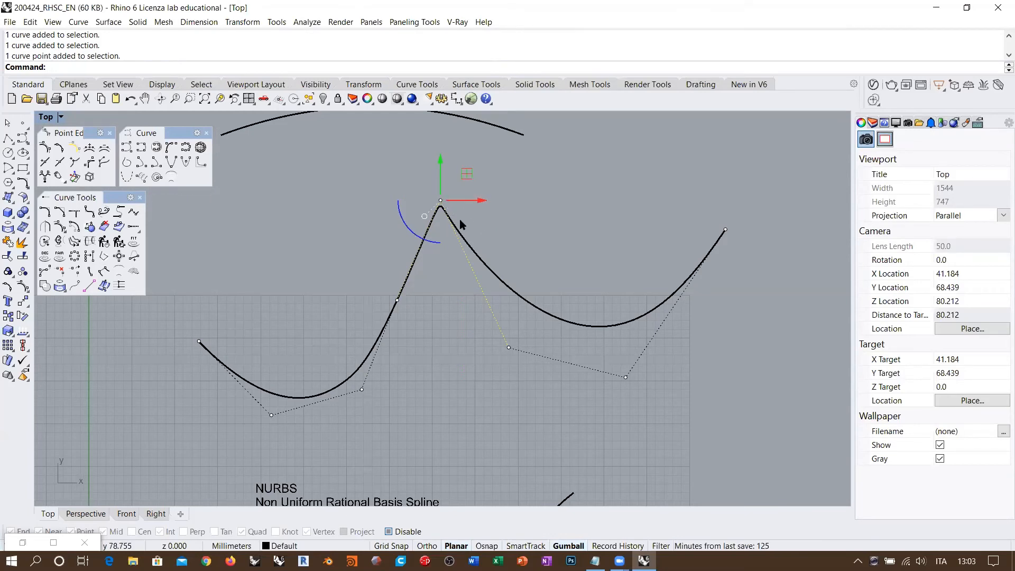
drag(466, 173, 561, 242)
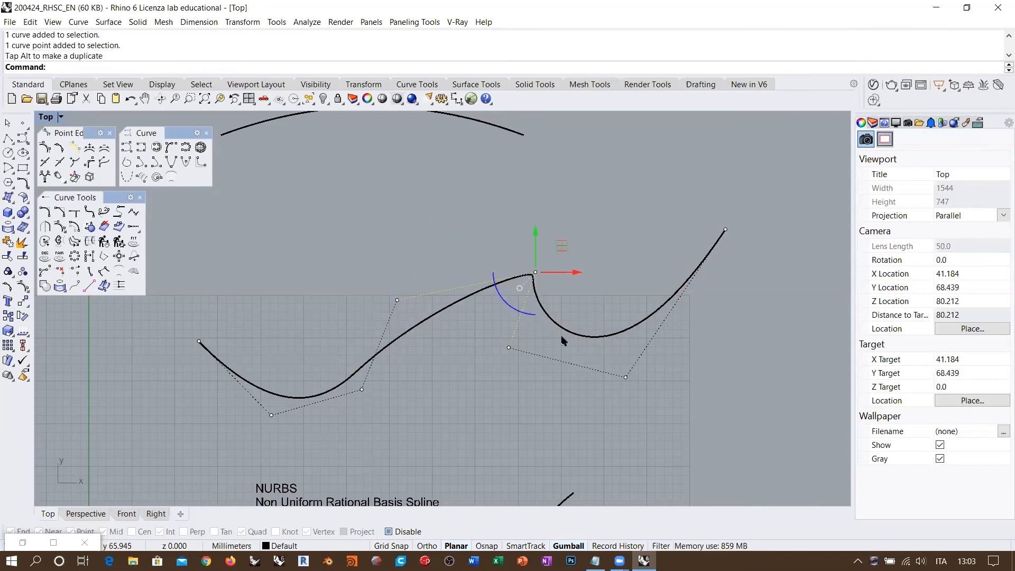
key(Escape)
key(Escape)
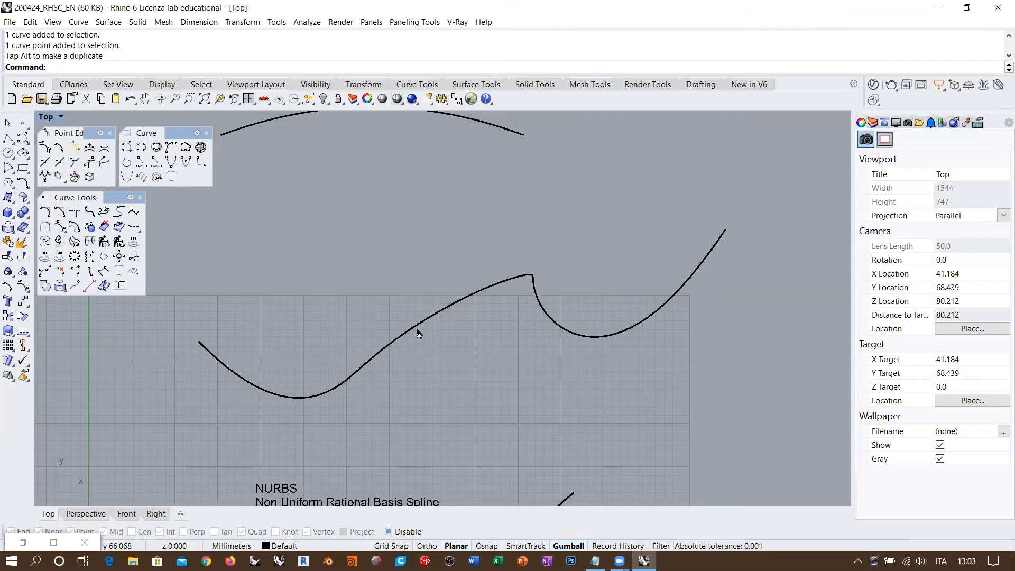
click(402, 337)
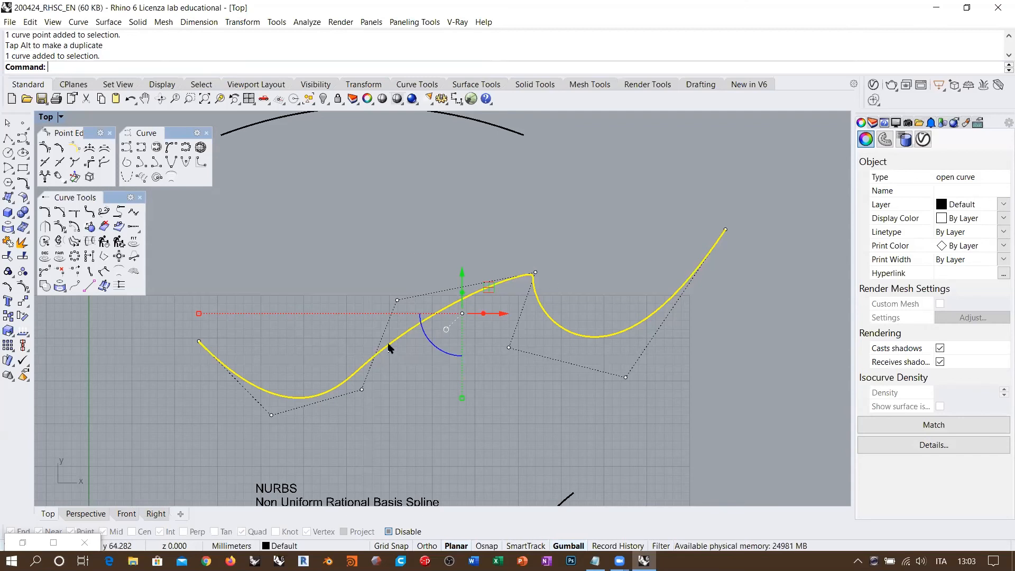
Deselect the curve and look over the unselected curves around the NURBS text note.
click(382, 245)
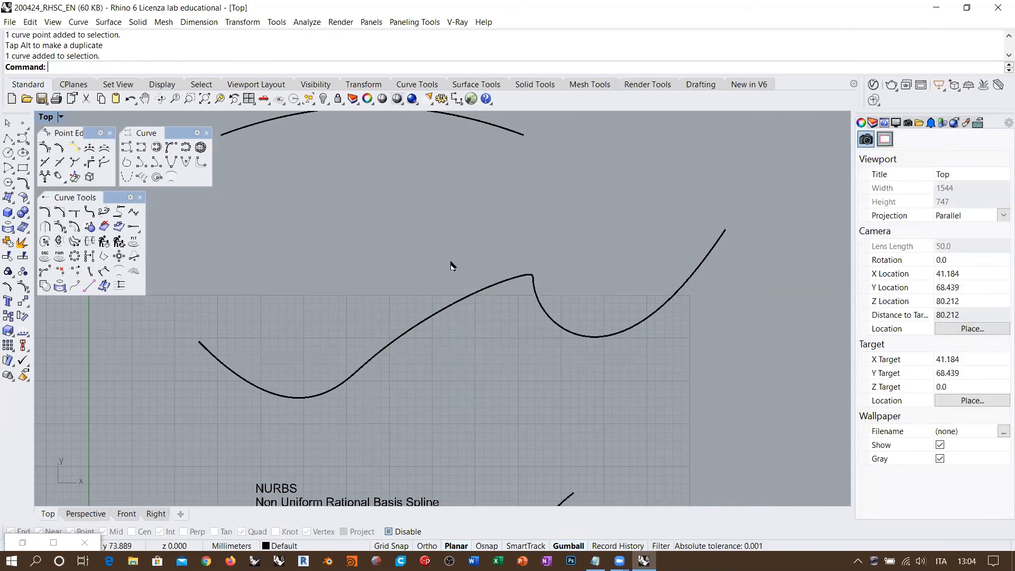
scroll(452, 264, down, 2)
right_drag(491, 380, 499, 231)
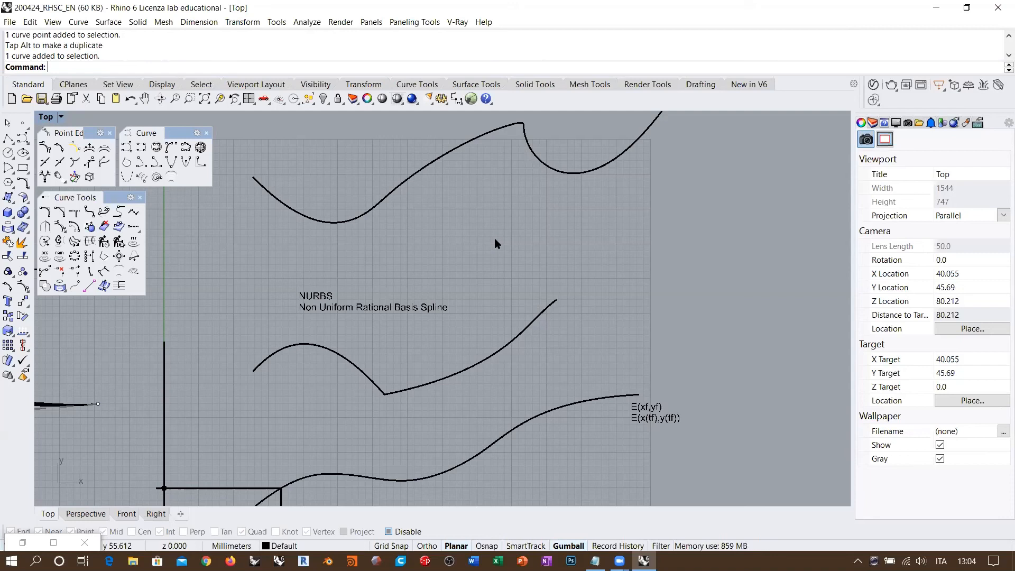
Switch to Chrome, search for "nurbs equation wiki", and show the Wikipedia article on non-uniform rational B-splines in a maximized window.
click(206, 560)
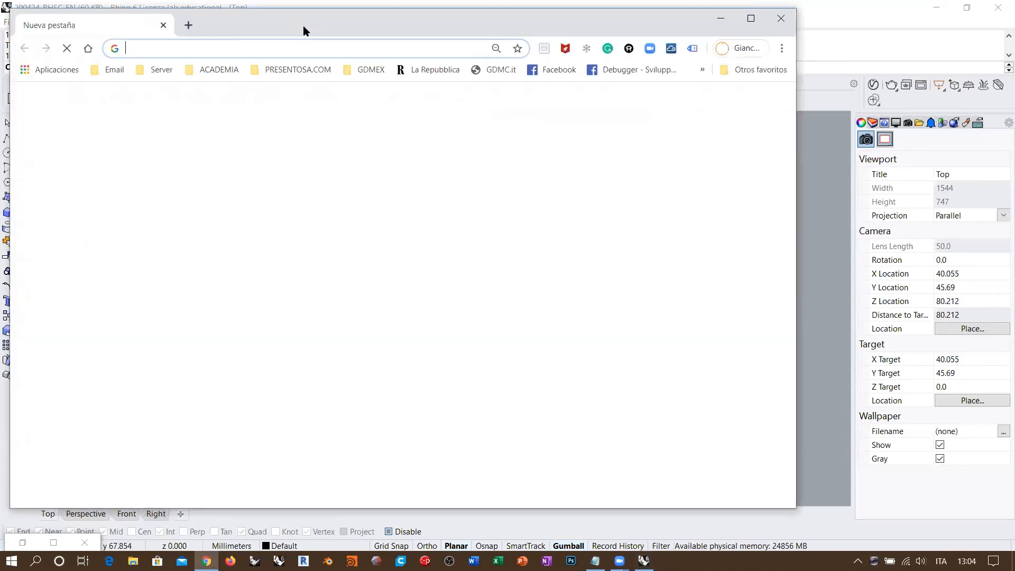
text(nurbs equa)
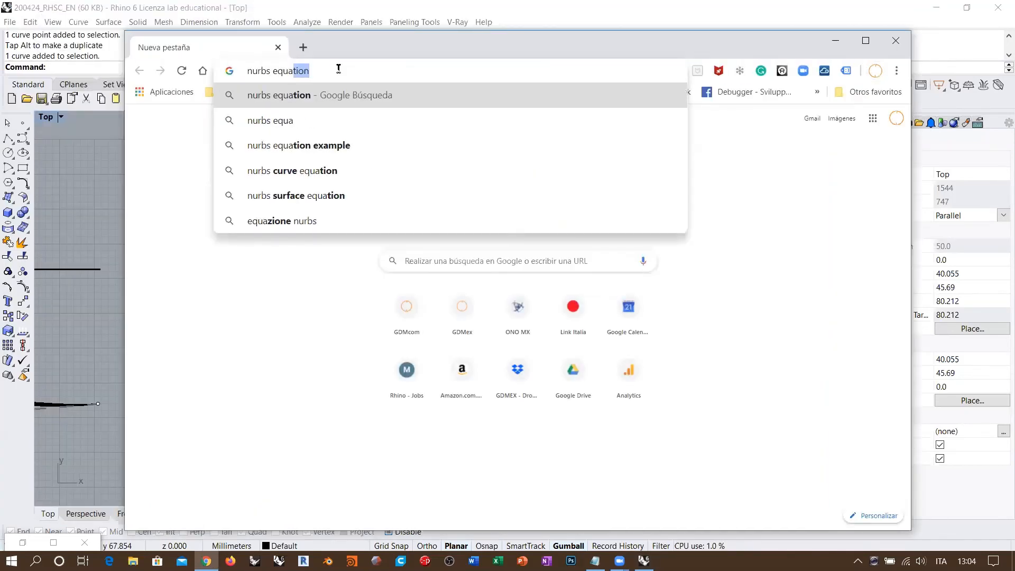
text(tion wiki)
key(Return)
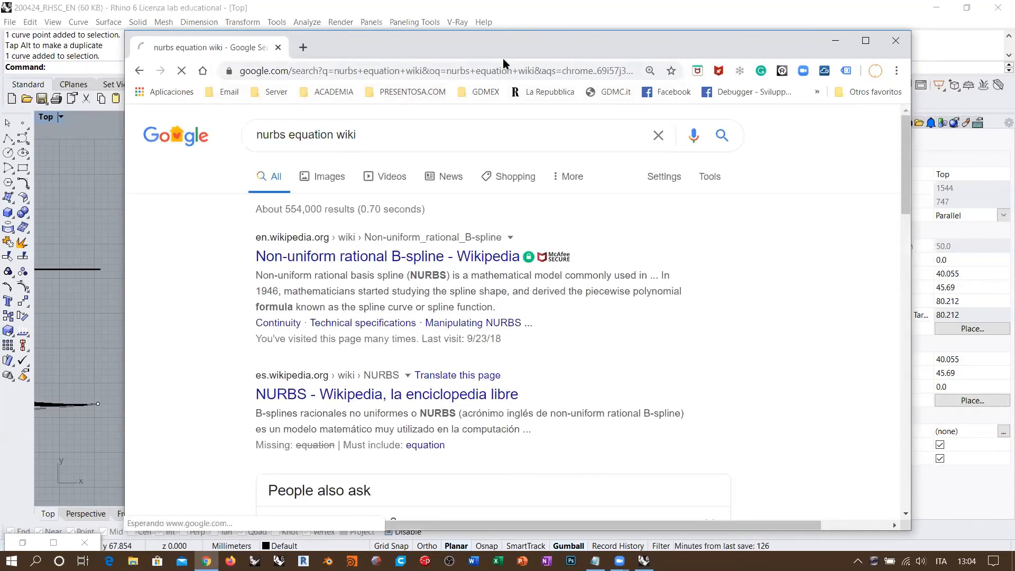
double_click(499, 40)
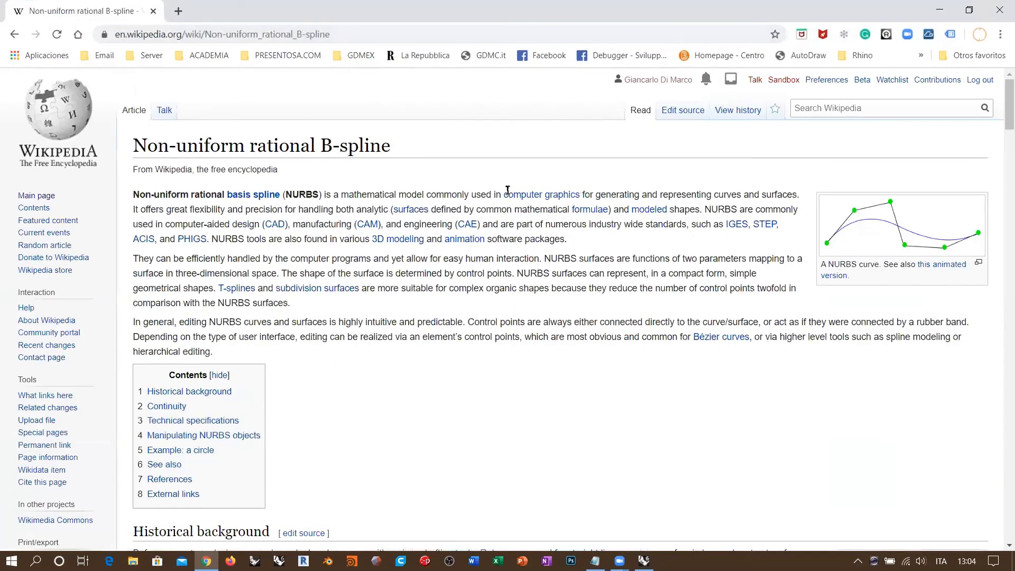
Find the general form of a NURBS curve in the Wikipedia article and examine its equation.
scroll(507, 190, down, 10)
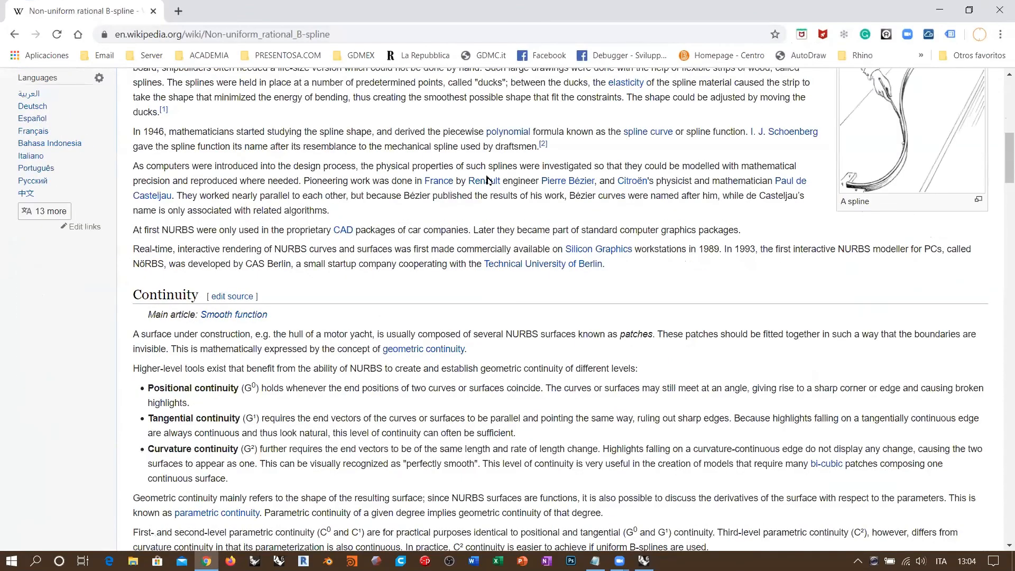
scroll(487, 180, down, 20)
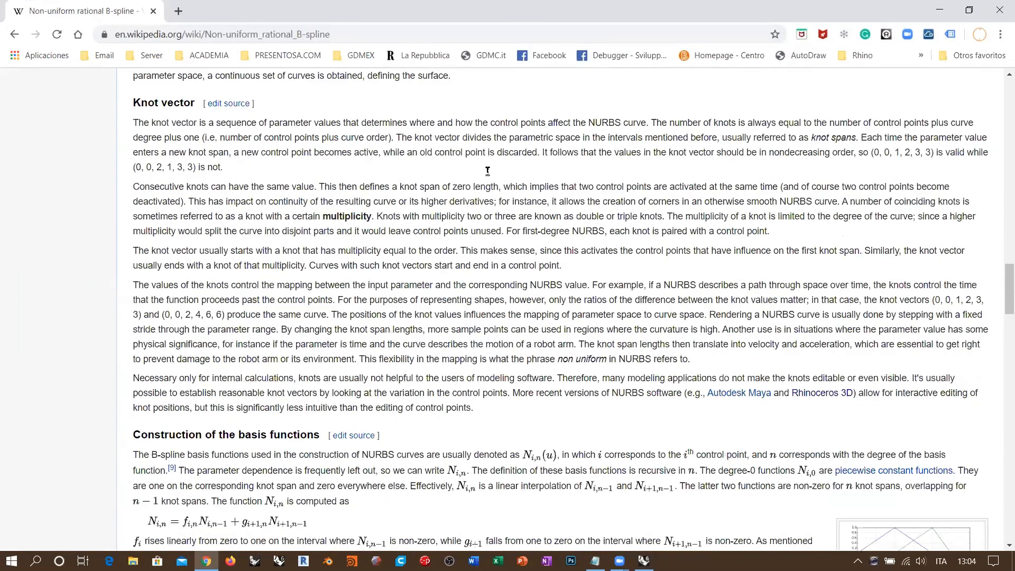
scroll(487, 170, down, 15)
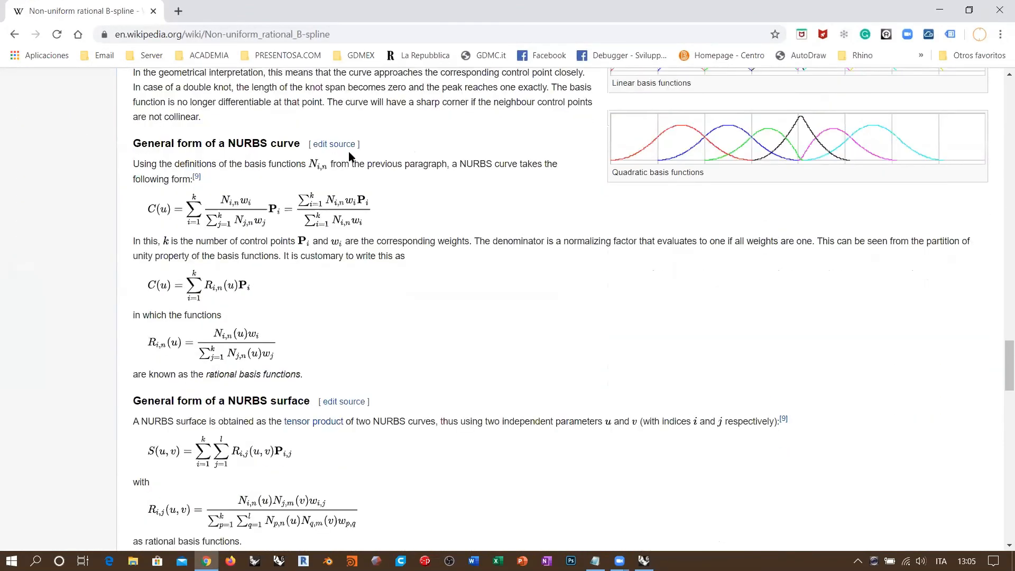
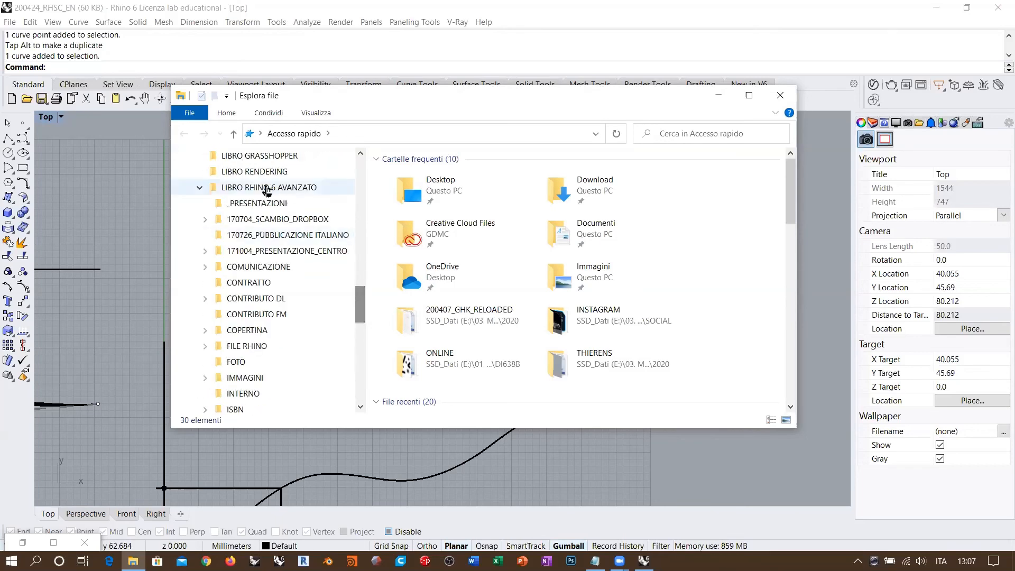
In File Explorer, open the LIBRO RHINO 6 AVANZATO folder in a maximized window and look through its documents.
click(239, 187)
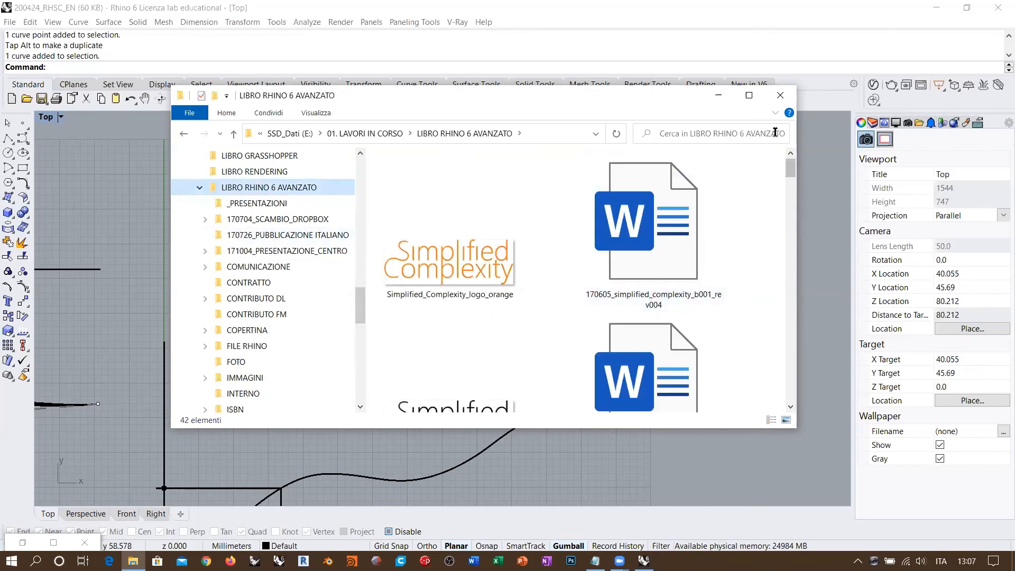
click(748, 95)
scroll(999, 161, down, 3)
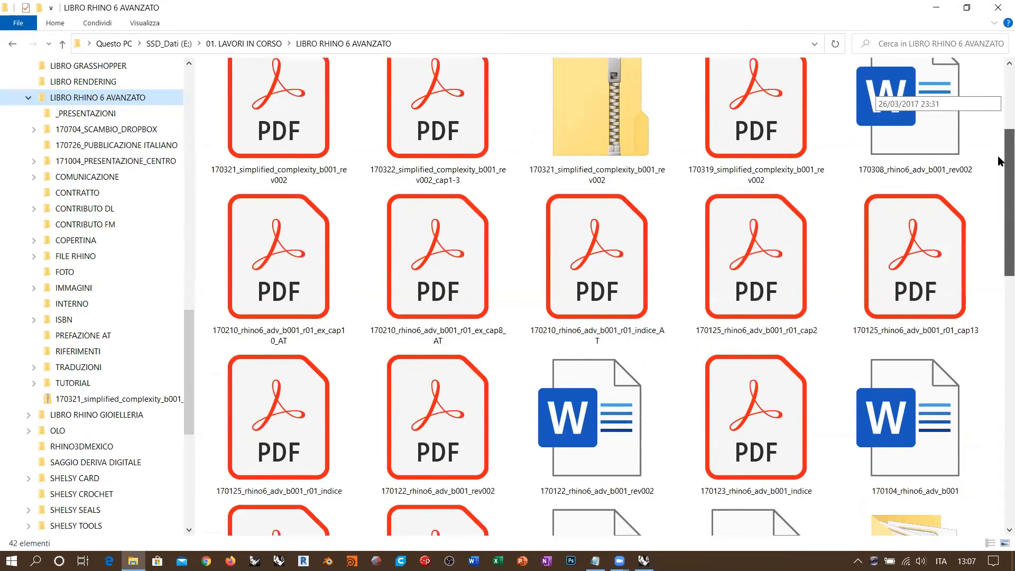
scroll(999, 161, up, 1)
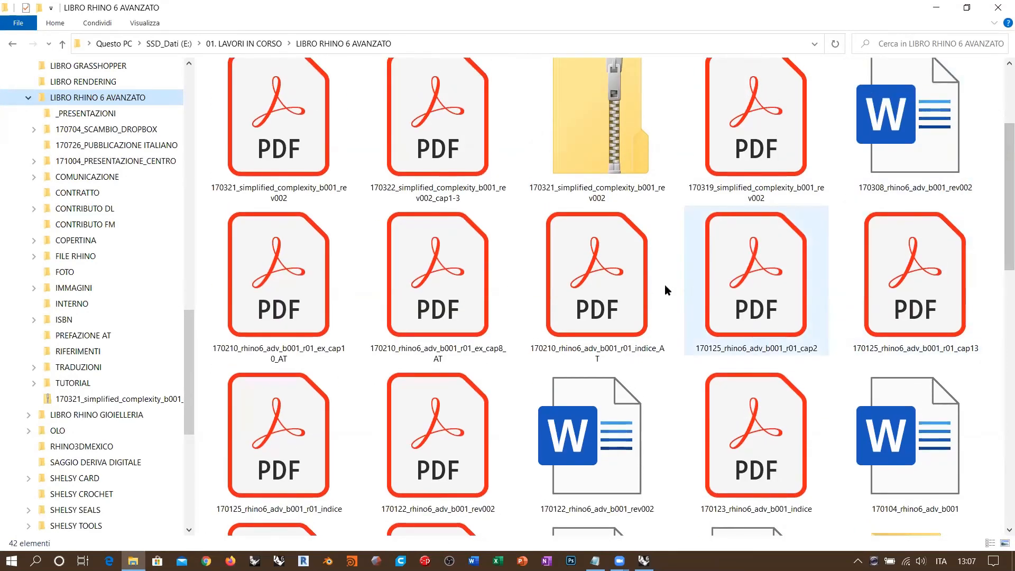
Open the PDF 170210_rhino6_adv_b001_r01_ex_cap10_AT, skim its first pages, and close it.
double_click(297, 282)
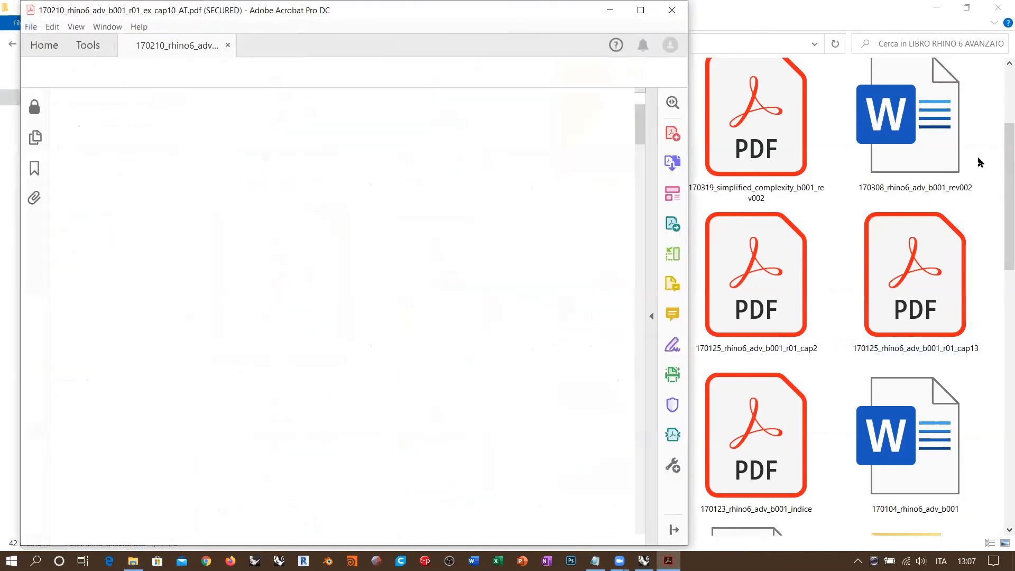
scroll(643, 115, down, 15)
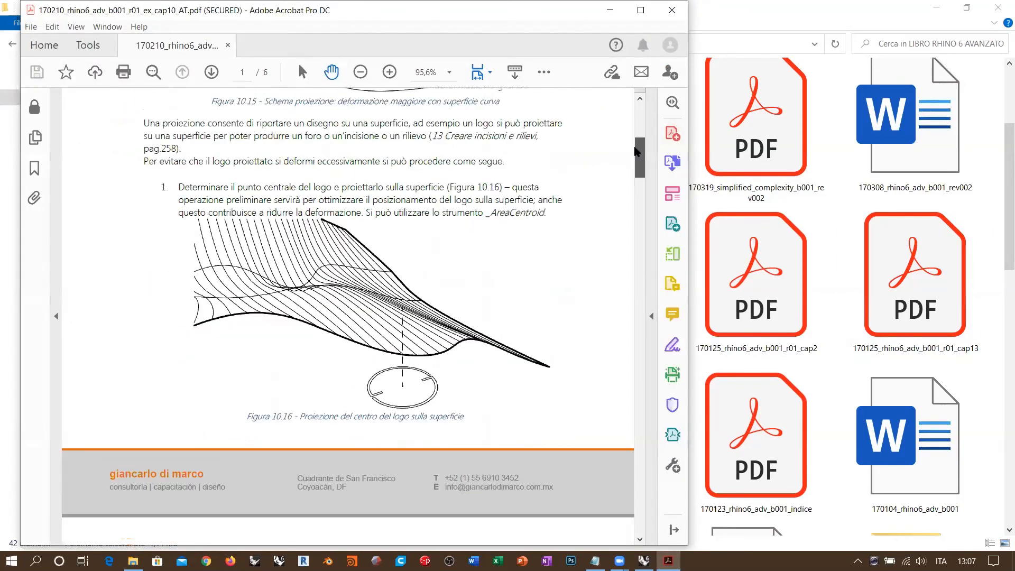
click(672, 10)
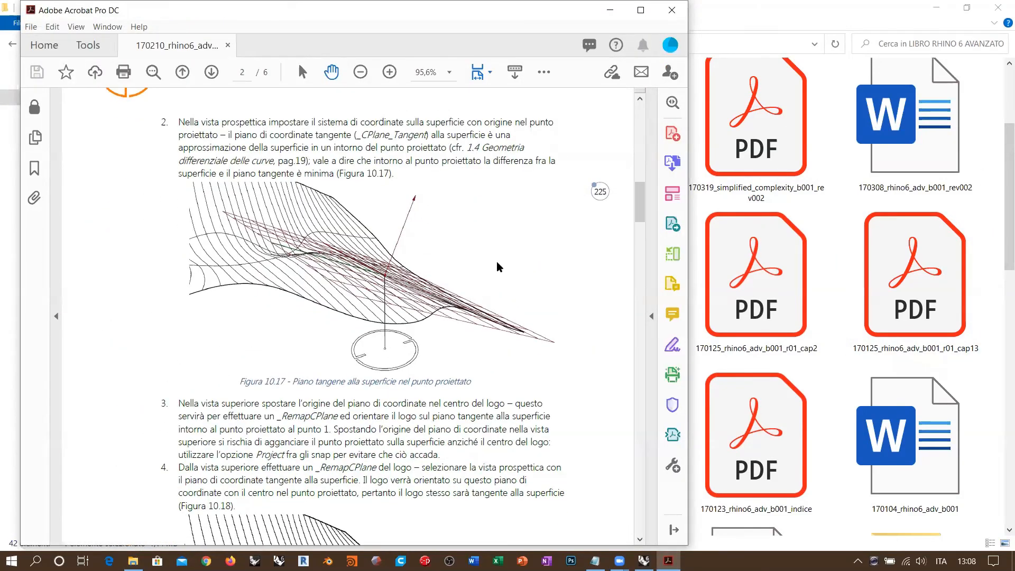
Look through the book folder's contents and open its TRADUZIONI > INGLESE subfolder.
scroll(678, 218, down, 15)
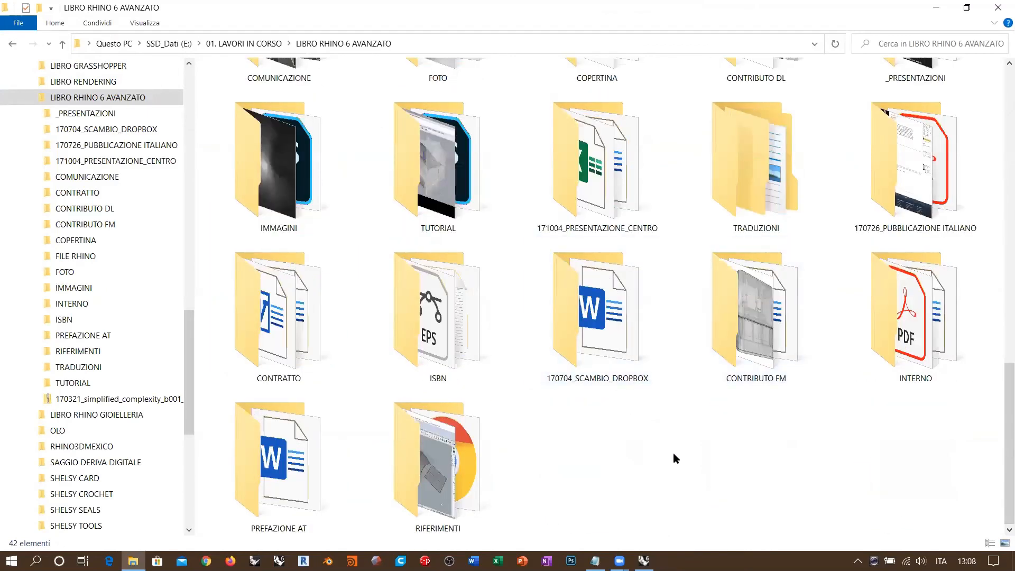
scroll(678, 424, up, 10)
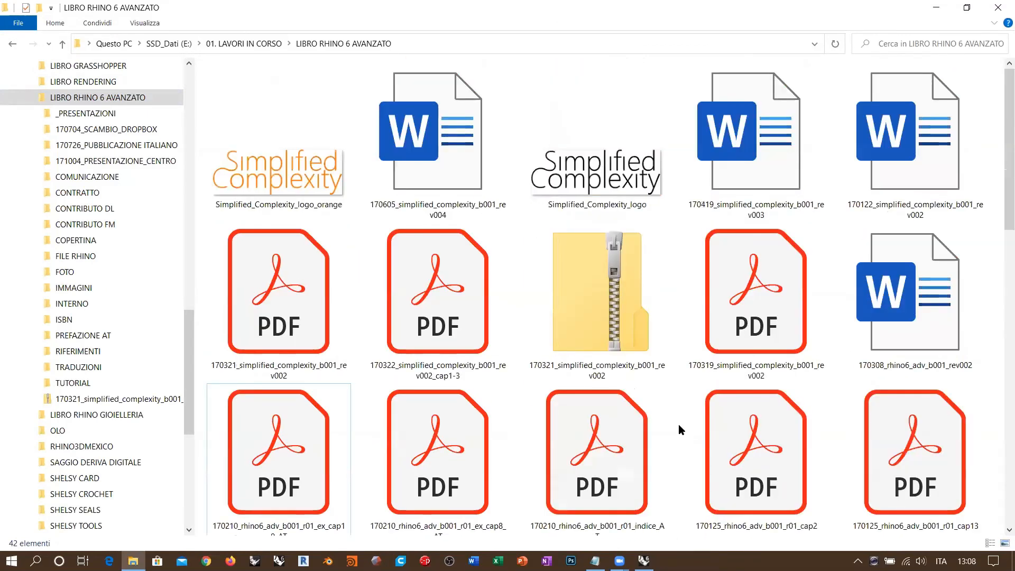
click(34, 368)
click(40, 383)
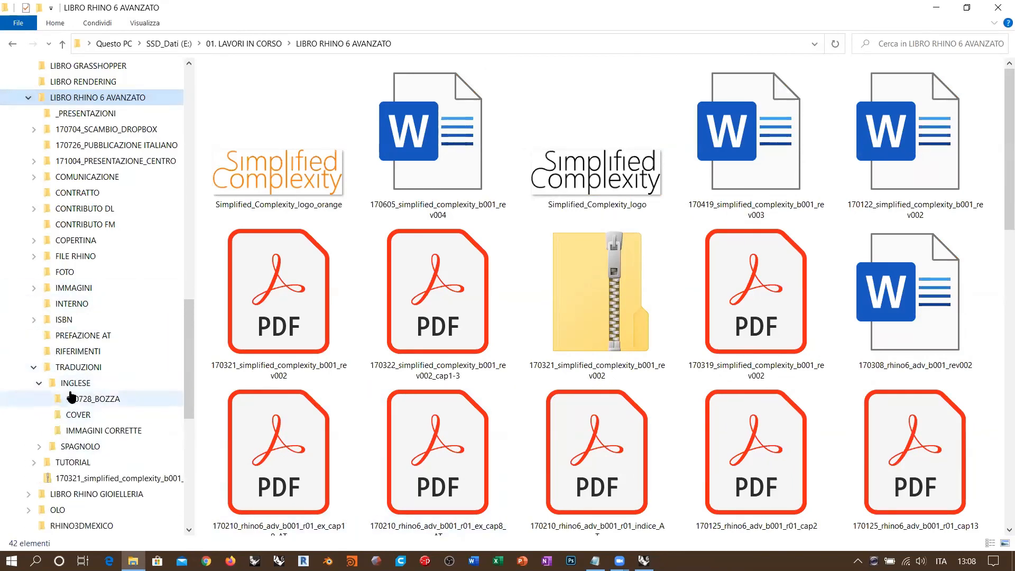
click(71, 383)
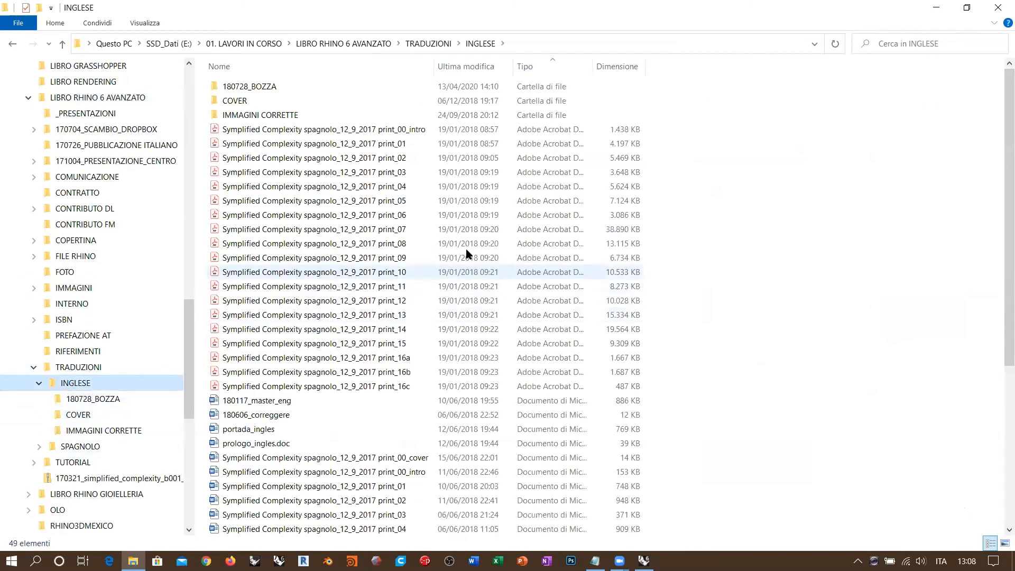
Sort the files by modification date, then open the full English book PDF from the 180728_BOZZA subfolder in a maximized window.
click(472, 67)
click(785, 274)
scroll(784, 274, down, 6)
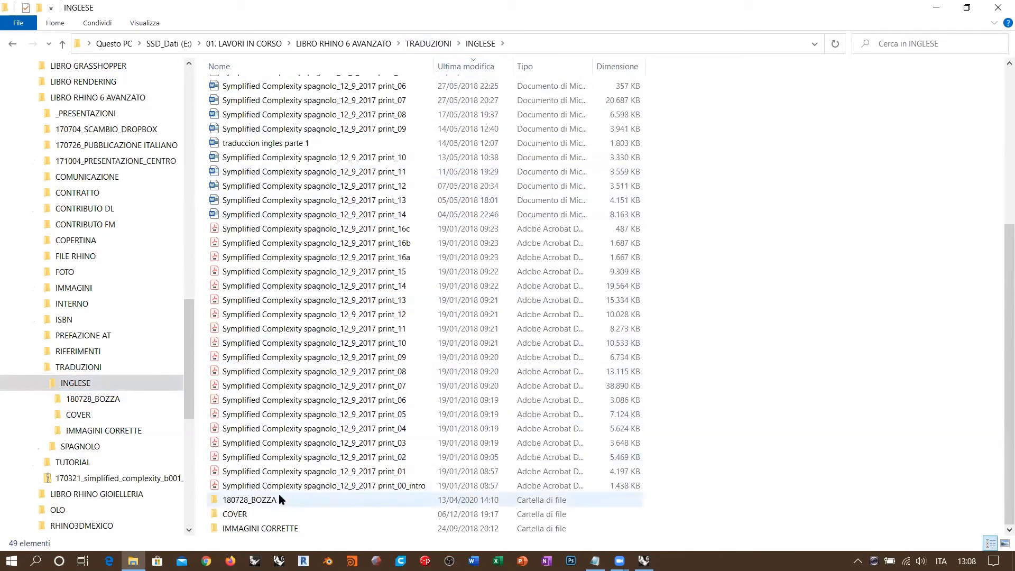
double_click(232, 500)
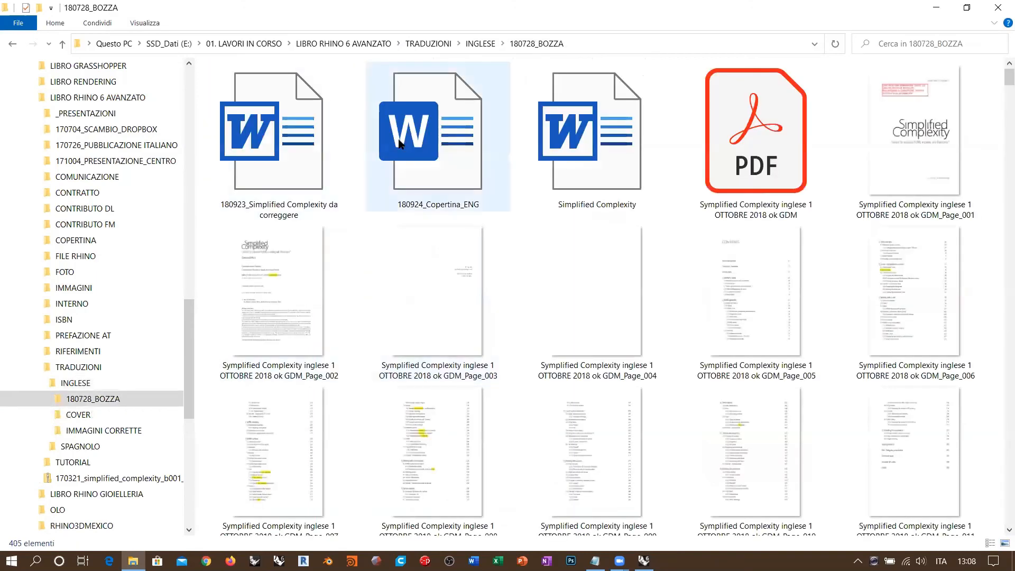
double_click(751, 145)
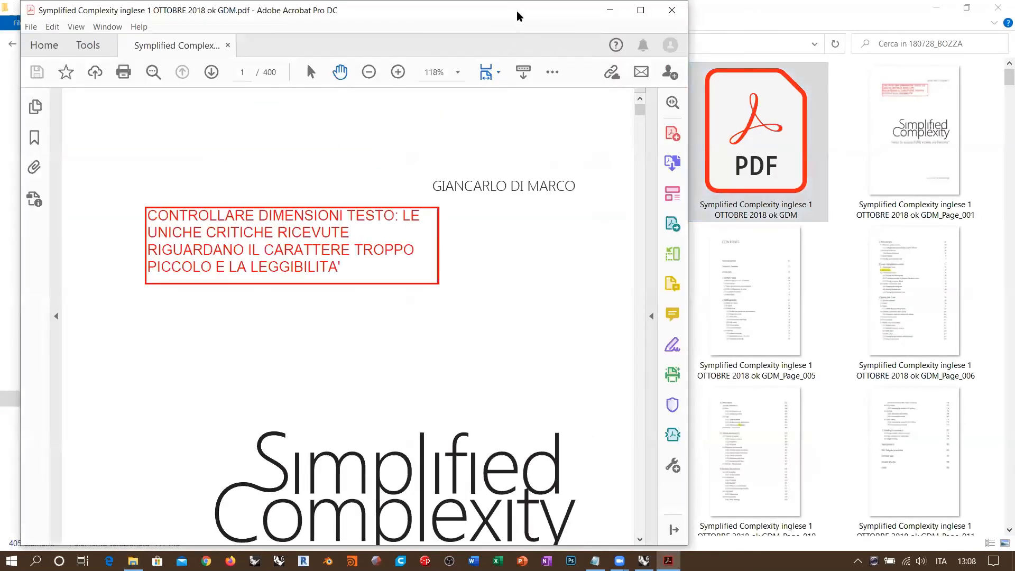
double_click(518, 12)
Skim the book from section 1.4, Differential geometry of curves, on page 28 through the surface curvature figures on page 32.
drag(966, 106, 968, 141)
ctrl+scroll(478, 138, down, 6)
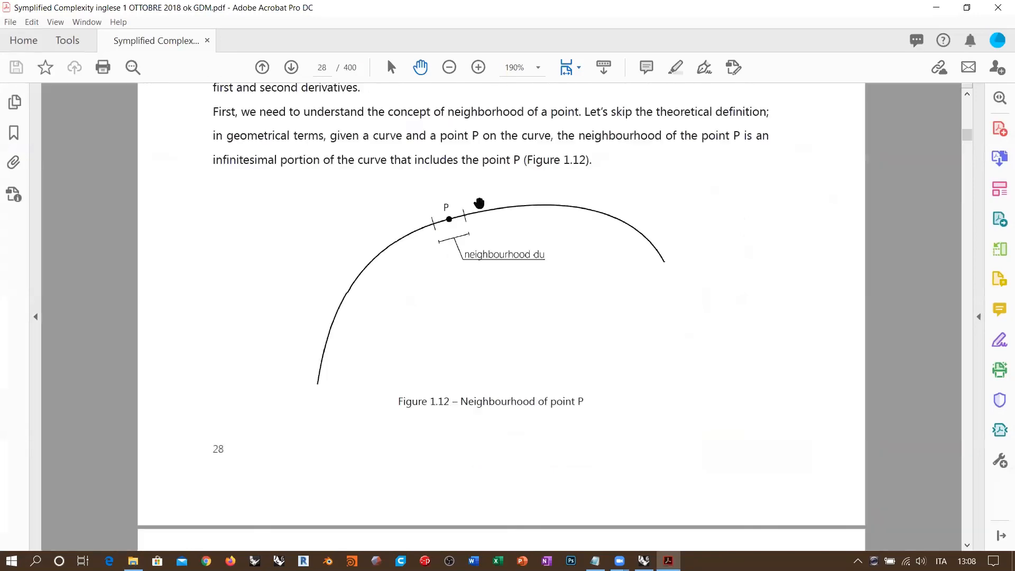
ctrl+scroll(479, 203, up, 1)
scroll(507, 220, up, 5)
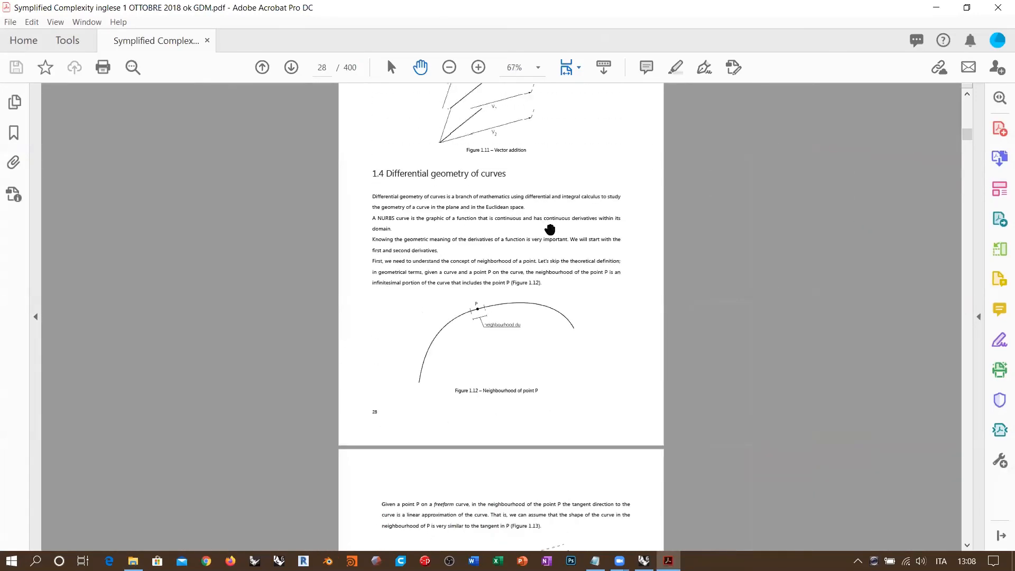
scroll(551, 231, down, 15)
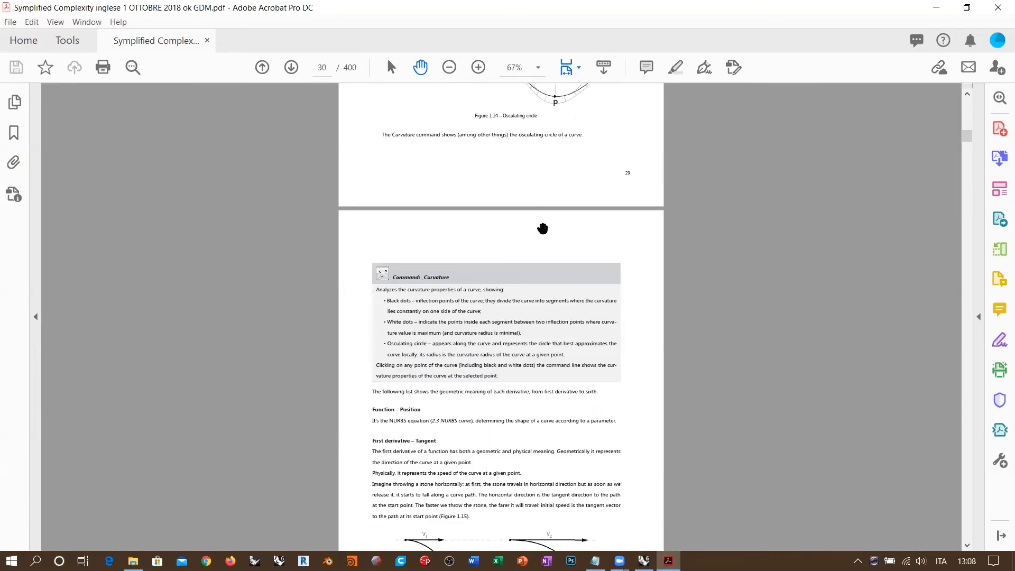
scroll(965, 139, down, 15)
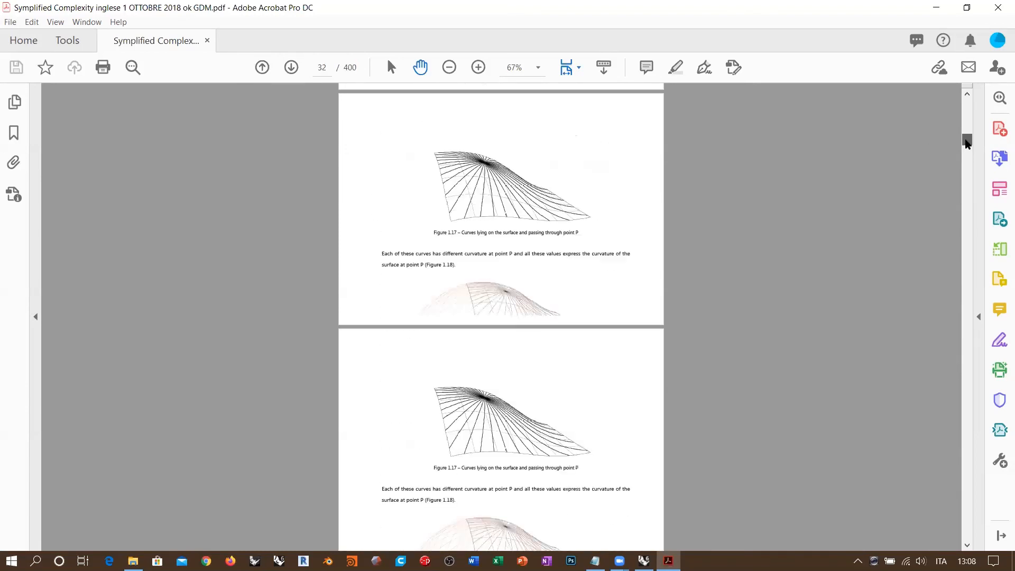
Go to section 2.3, NURBS curve, on page 40 and examine the curve equation and rational basis function.
mouse_move(965, 141)
mouse_down()
mouse_move(968, 128)
mouse_move(968, 148)
mouse_up()
scroll(687, 259, down, 10)
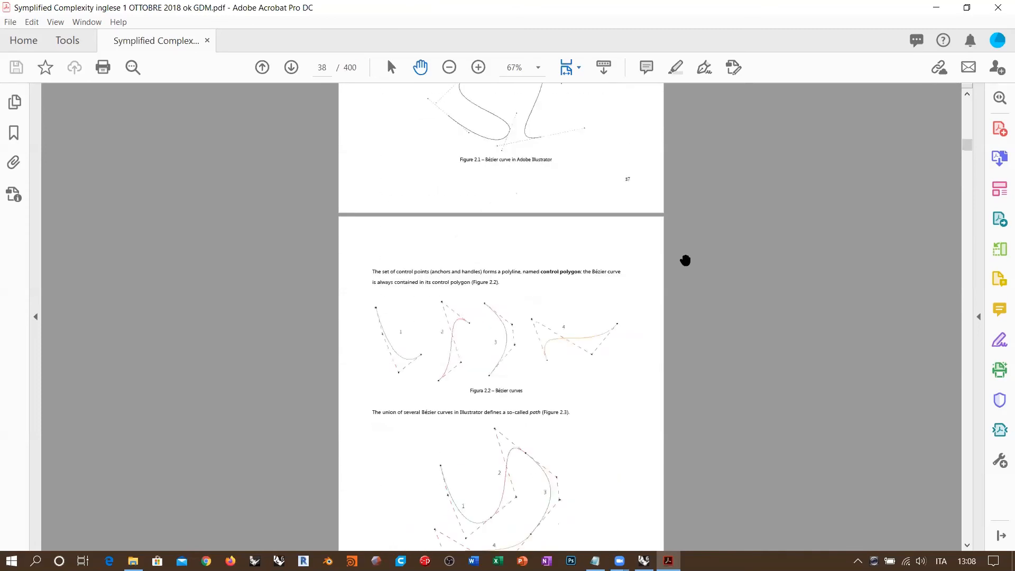
scroll(681, 250, down, 15)
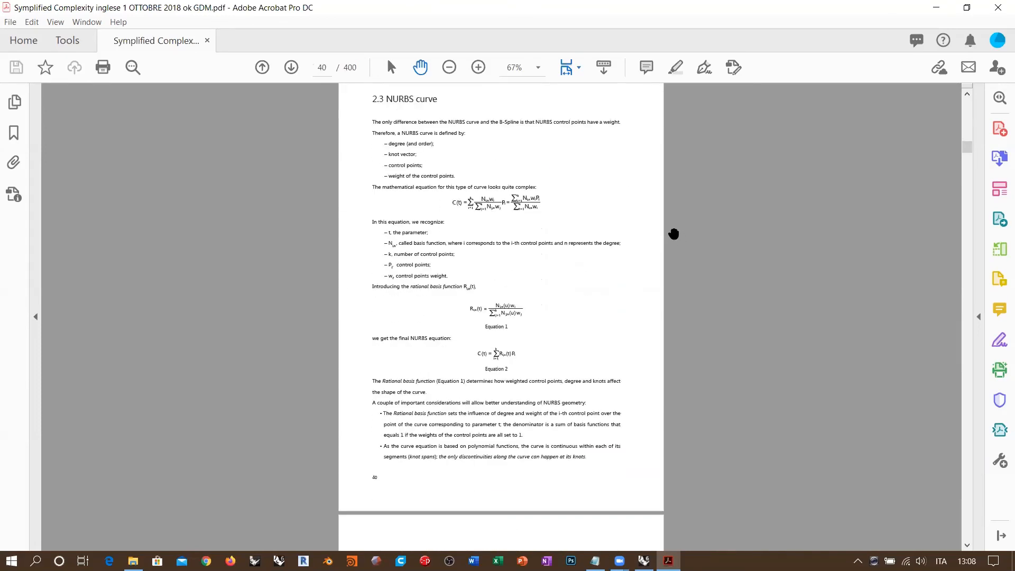
scroll(495, 227, down, 10)
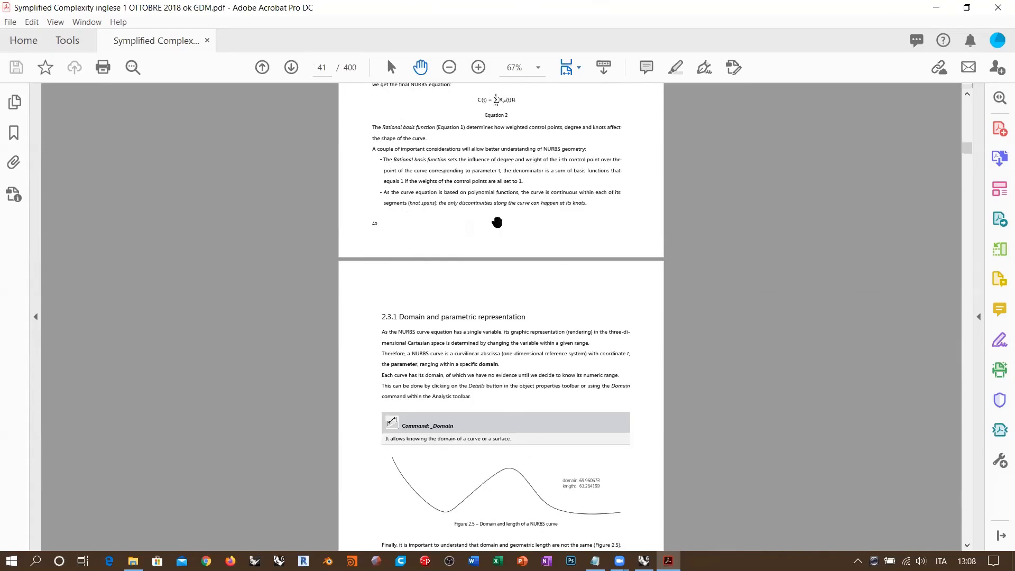
Read from Degree and order to the knot vector length formulas, Equations 3 and 4 on pages 44 and 45, and close the PDF.
scroll(495, 216, down, 4)
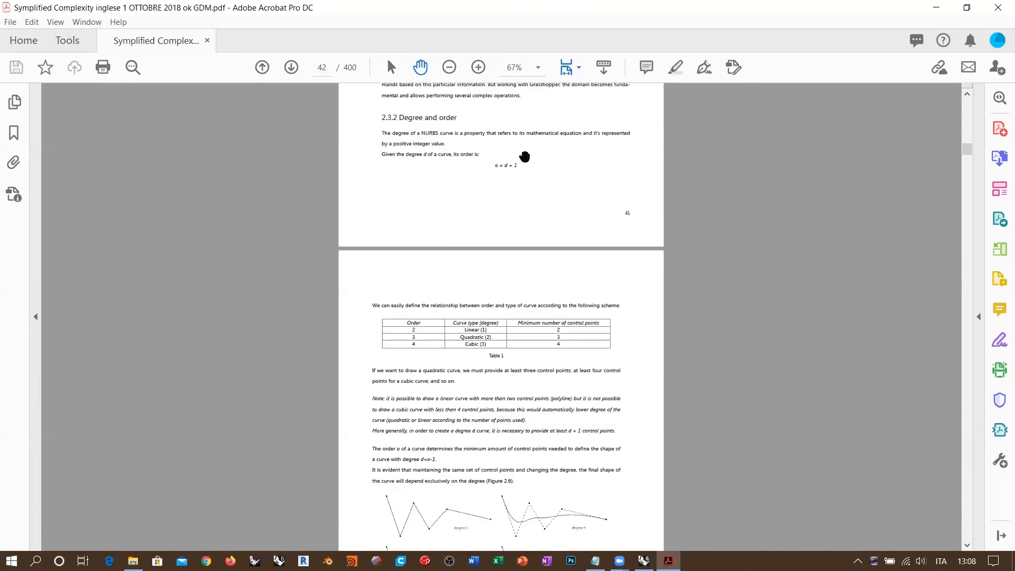
scroll(482, 220, down, 20)
scroll(478, 166, down, 20)
scroll(513, 153, down, 13)
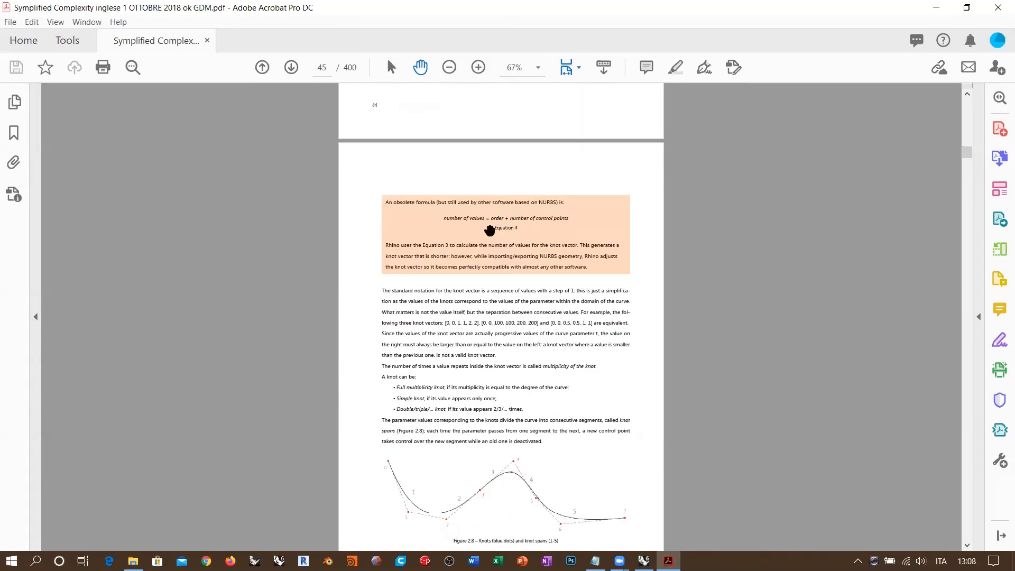
ctrl+scroll(505, 225, up, 4)
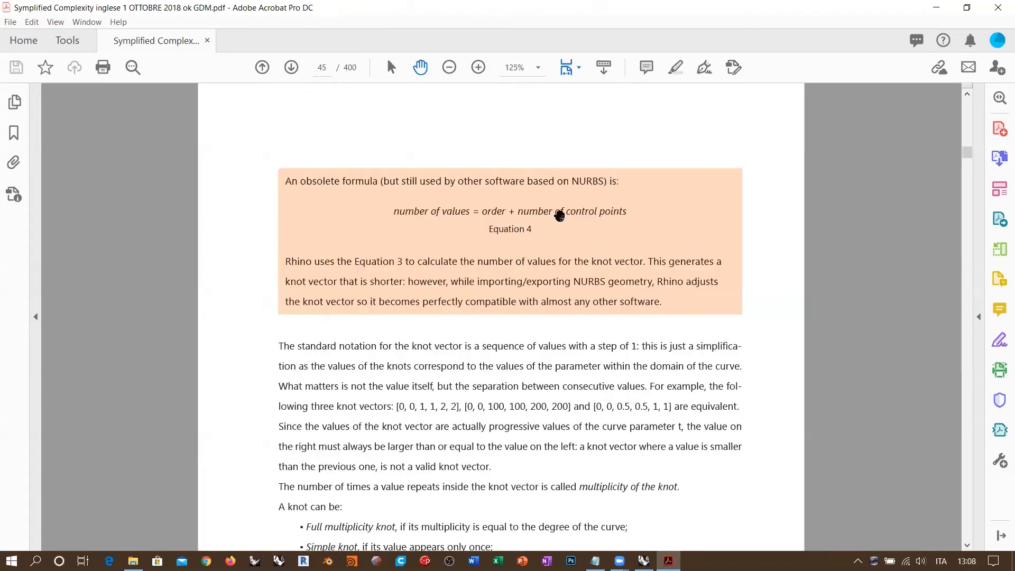
scroll(518, 228, up, 14)
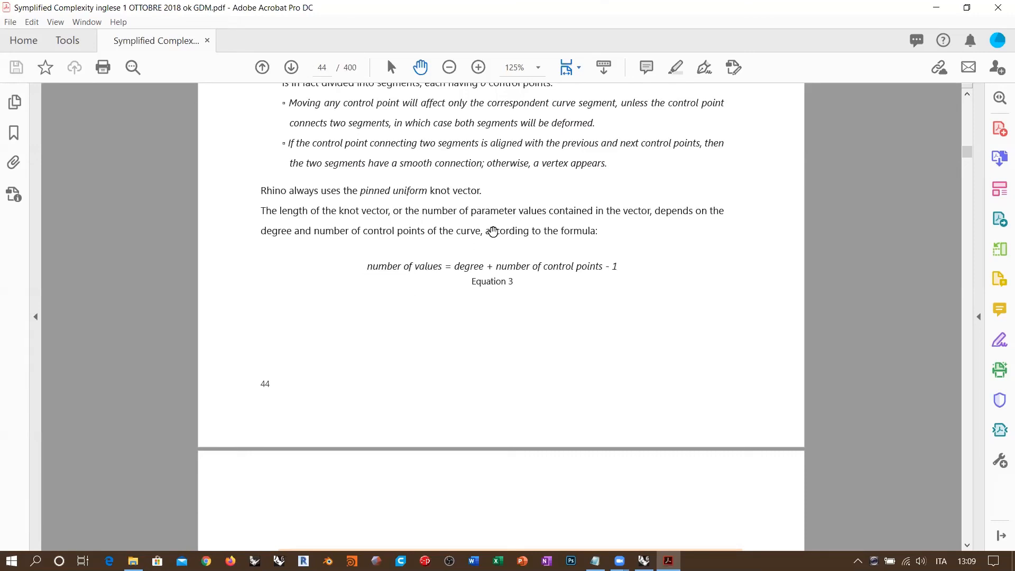
click(988, 9)
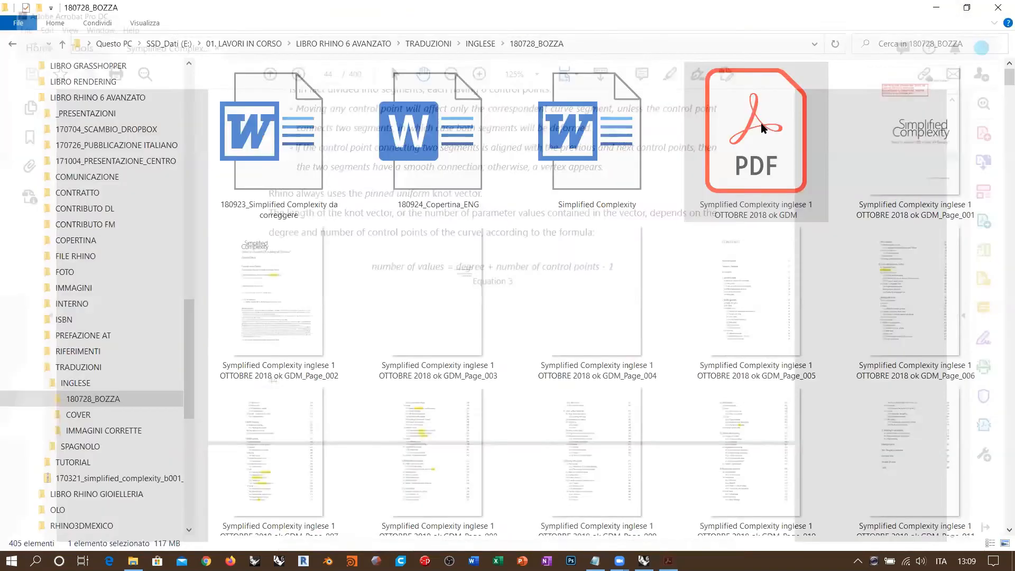
Switch to the Grasshopper definition and move the Curvature and Control Points component groups closer together.
scroll(353, 256, down, 5)
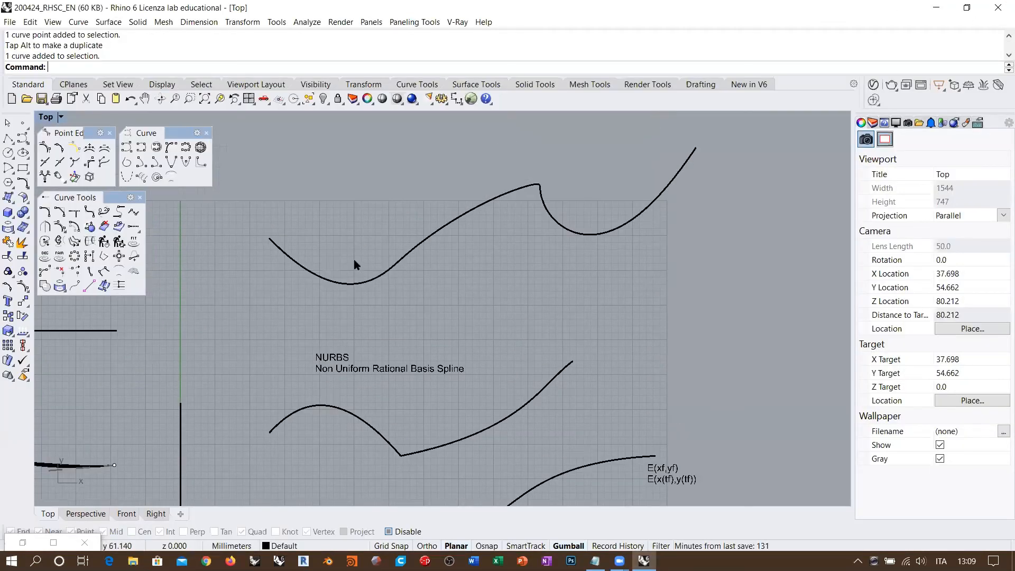
click(22, 542)
scroll(753, 263, down, 5)
right_drag(775, 267, 703, 358)
drag(722, 347, 649, 308)
scroll(687, 330, up, 3)
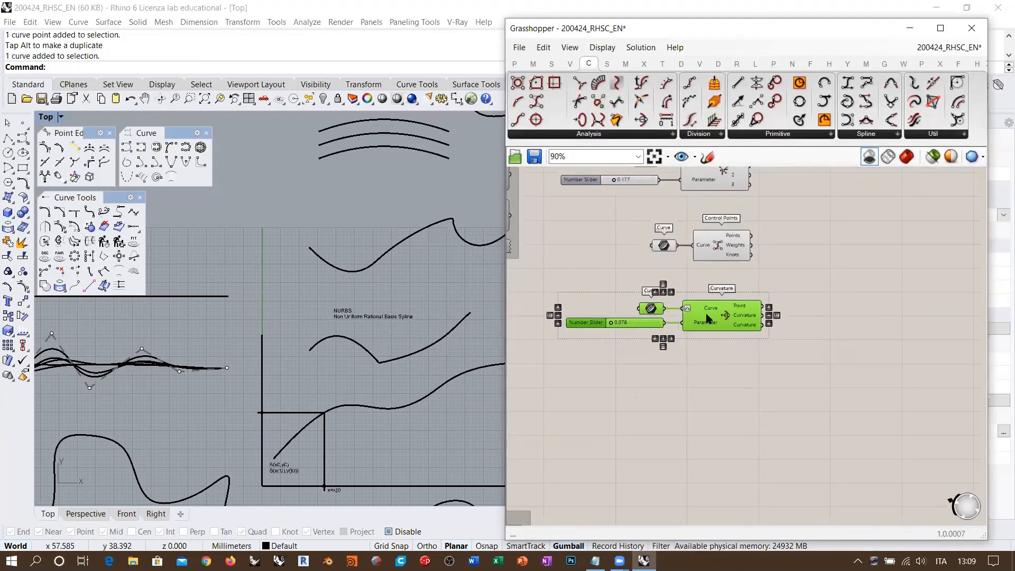
click(791, 272)
right_drag(792, 282, 802, 332)
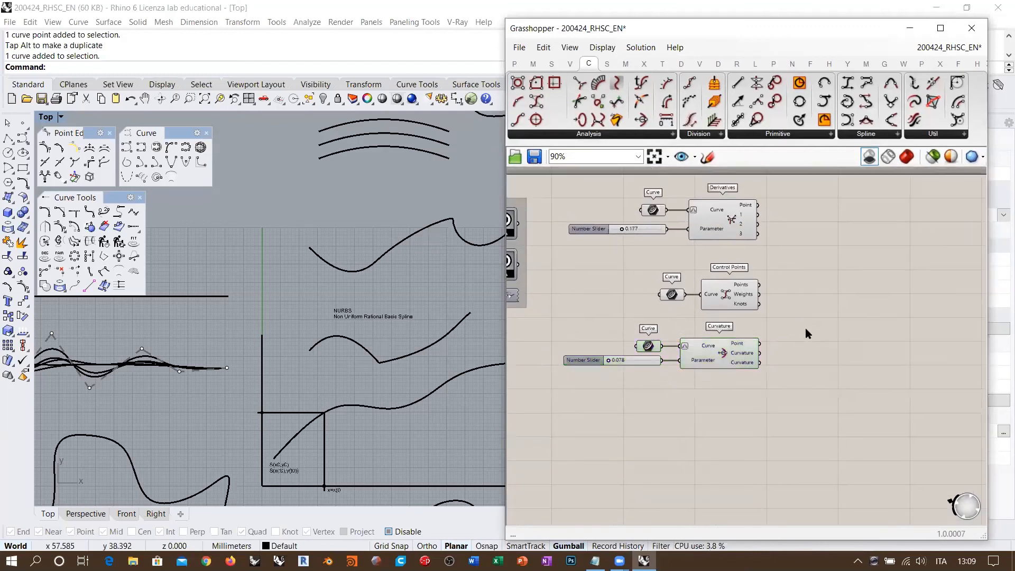
drag(747, 264, 646, 307)
drag(722, 288, 722, 285)
click(765, 290)
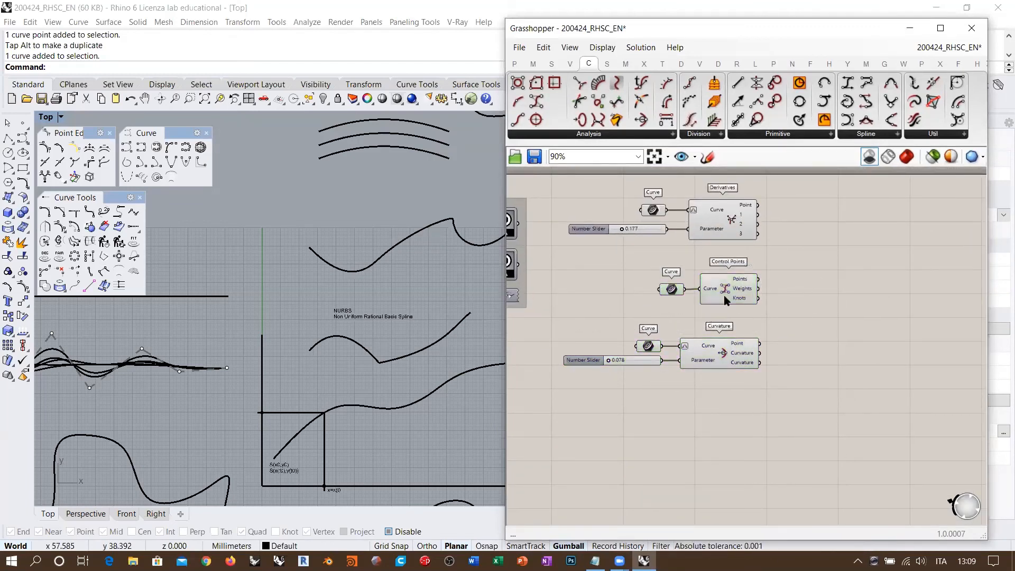
Set the Grasshopper preview to shaded so the definition's geometry is drawn in the viewport.
drag(838, 273, 696, 316)
scroll(715, 301, down, 2)
click(906, 157)
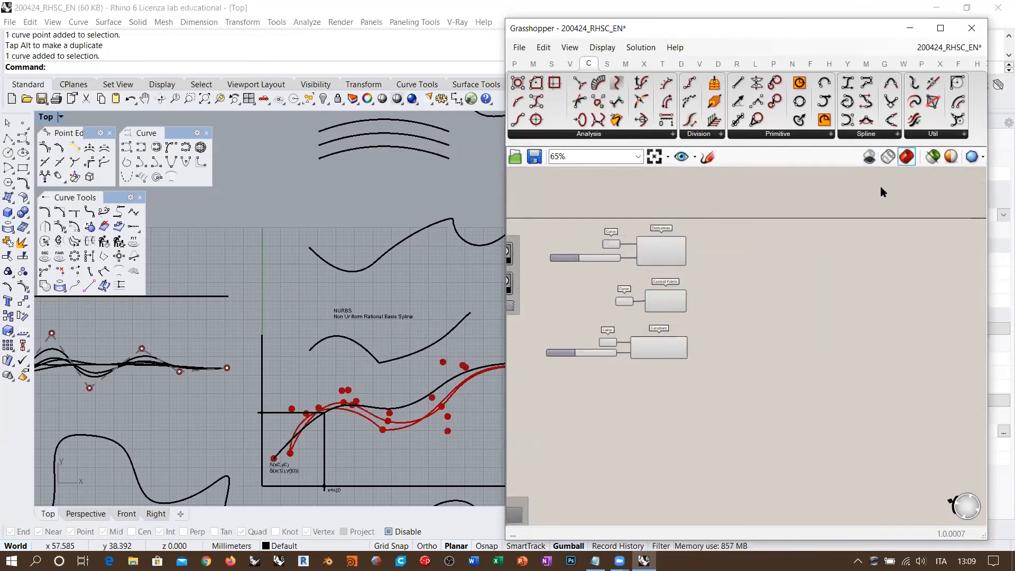
scroll(292, 294, down, 2)
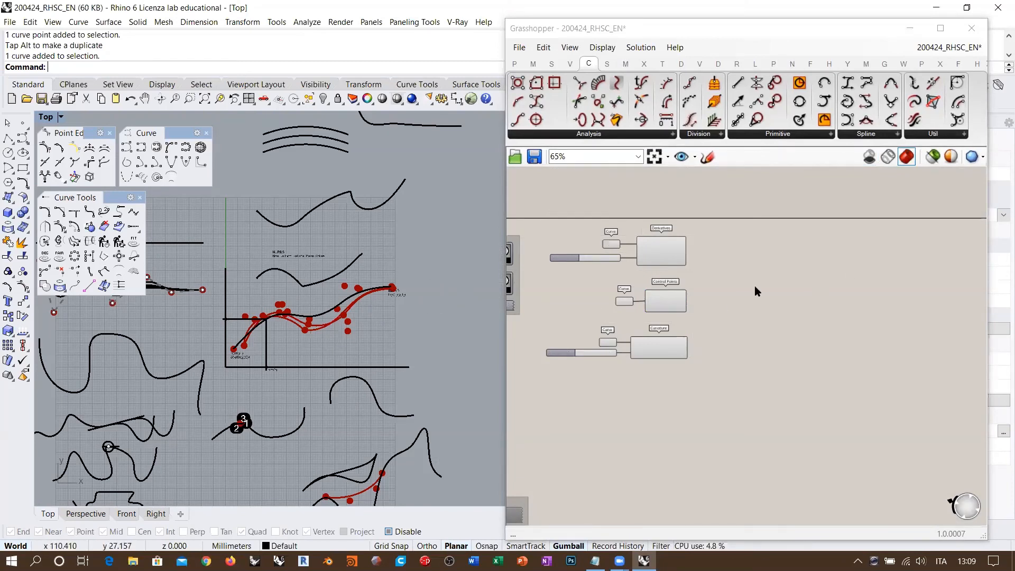
Add a Point parameter in an empty area of the Grasshopper canvas.
scroll(740, 290, up, 6)
double_click(702, 276)
text(point)
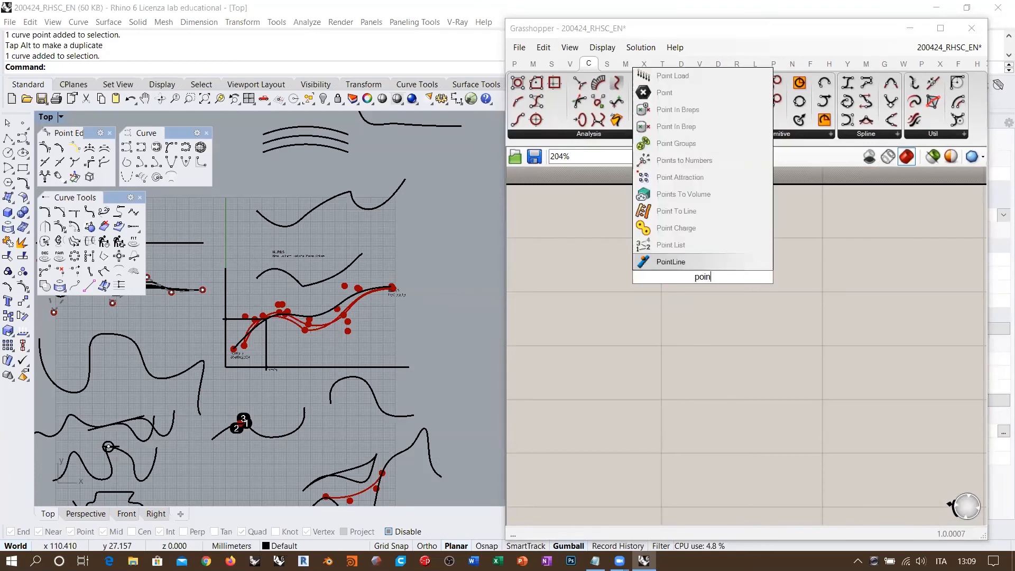
click(673, 263)
drag(698, 273, 630, 261)
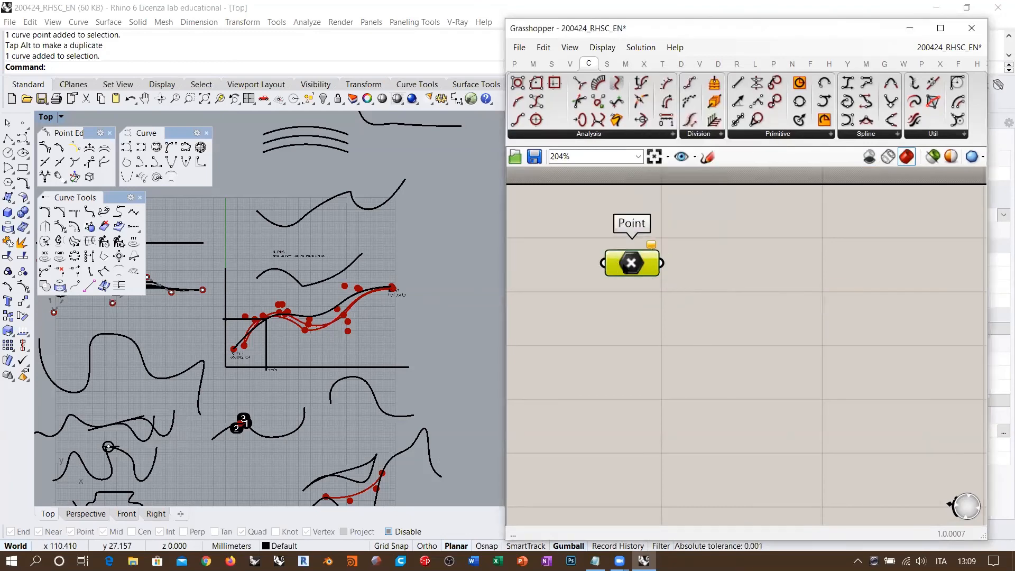
Set multiple points on the Point parameter with type Coordinate, placing twelve points along a winding path in empty space of the Top view.
right_click(627, 264)
click(664, 448)
scroll(391, 296, up, 3)
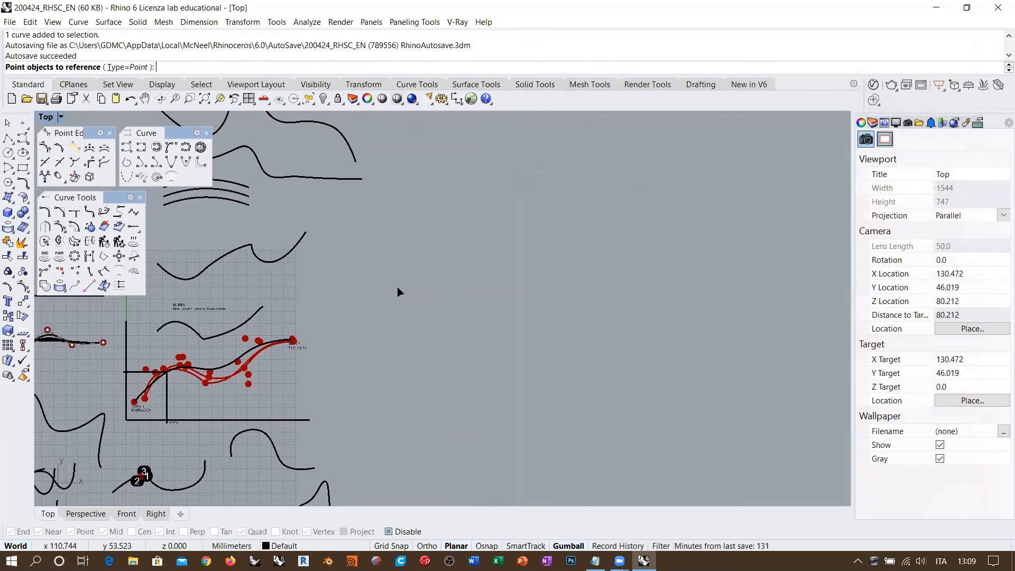
click(118, 67)
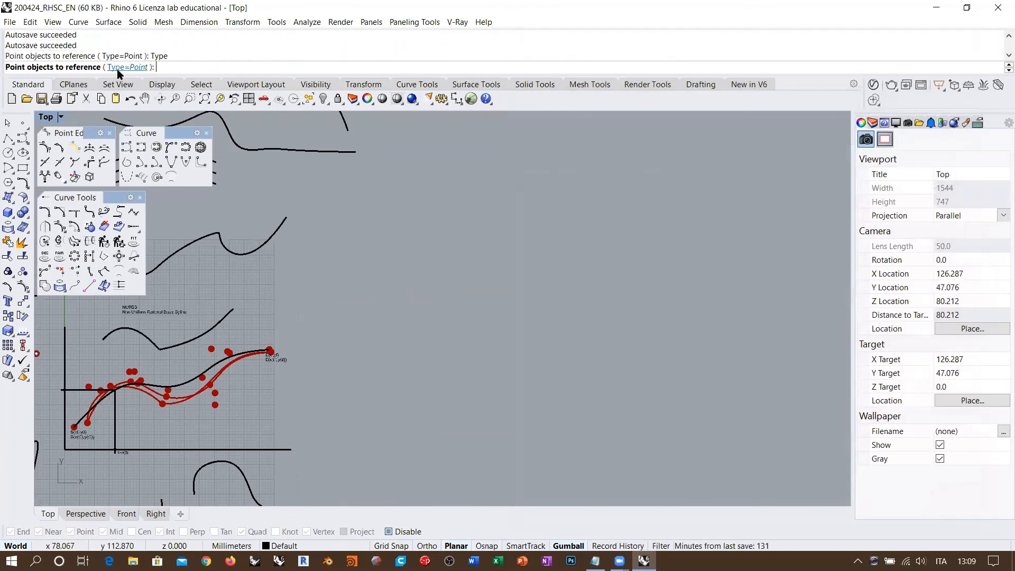
click(156, 67)
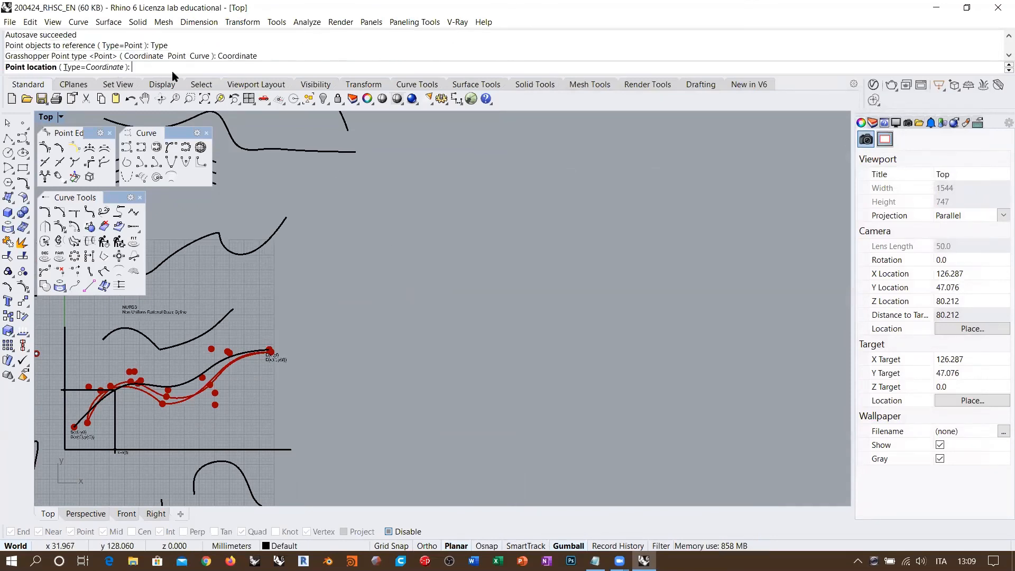
click(318, 270)
click(372, 222)
click(426, 269)
click(474, 222)
click(541, 187)
click(578, 253)
click(568, 316)
click(466, 349)
click(426, 384)
click(451, 439)
click(563, 450)
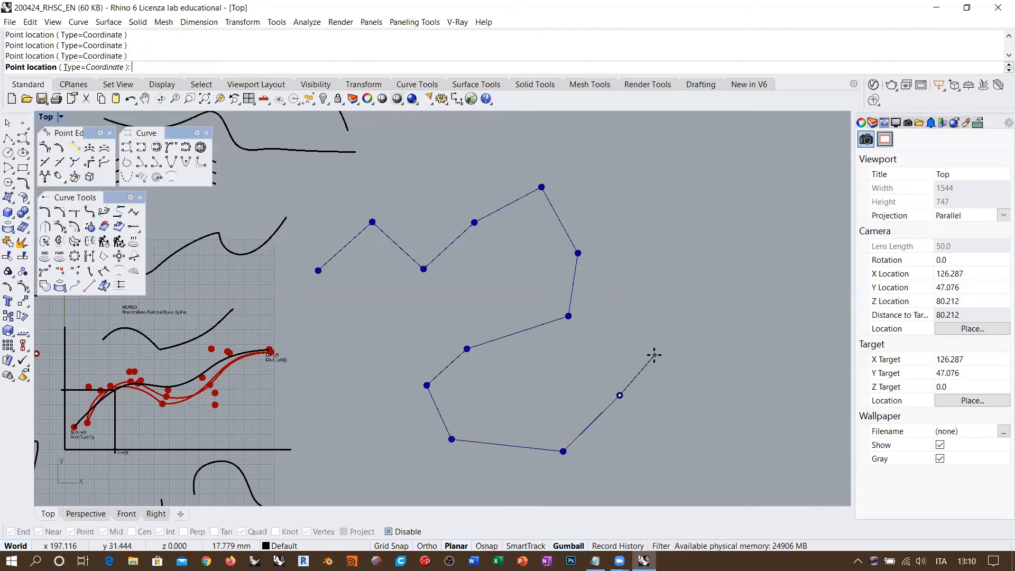
key(Return)
scroll(264, 278, down, 4)
click(646, 321)
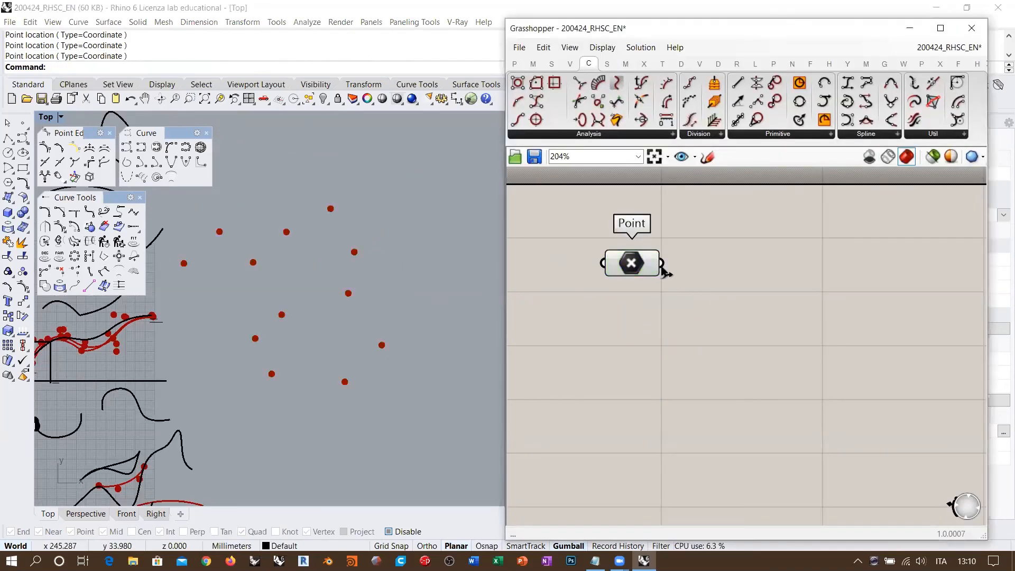
Add a List Length component below the Point parameter and connect the points to its List input.
drag(630, 265, 601, 254)
click(718, 346)
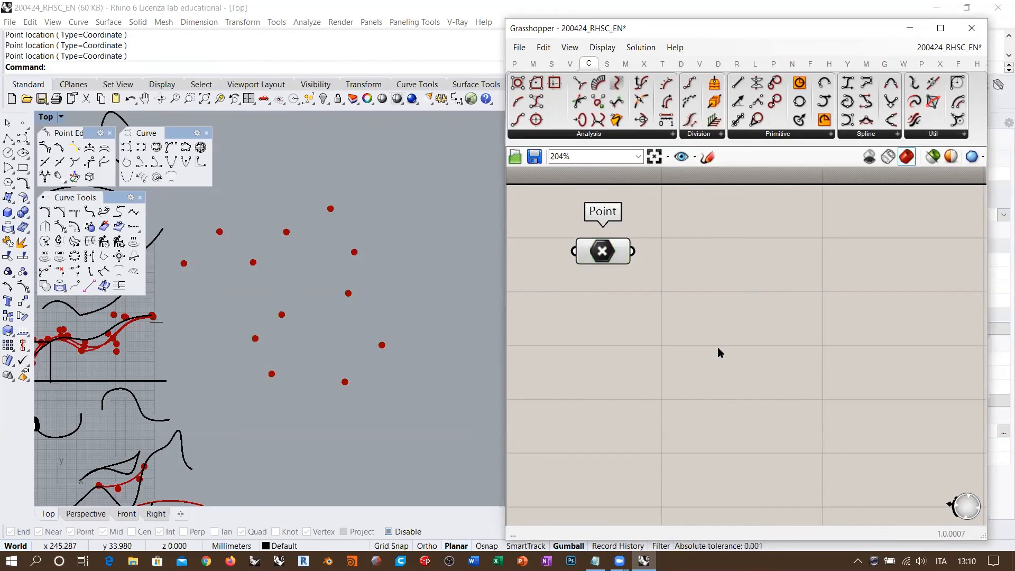
double_click(718, 347)
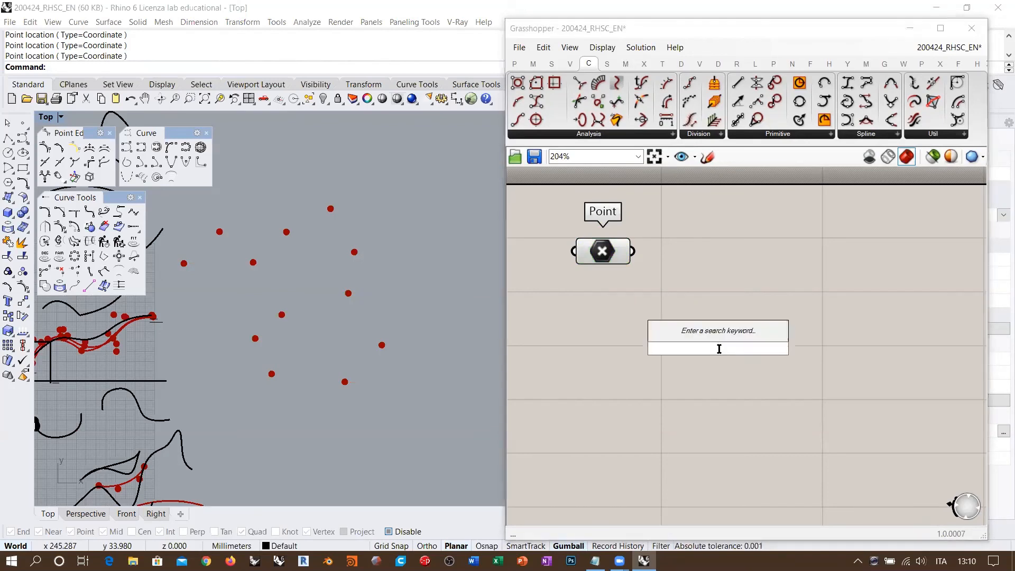
text(list le)
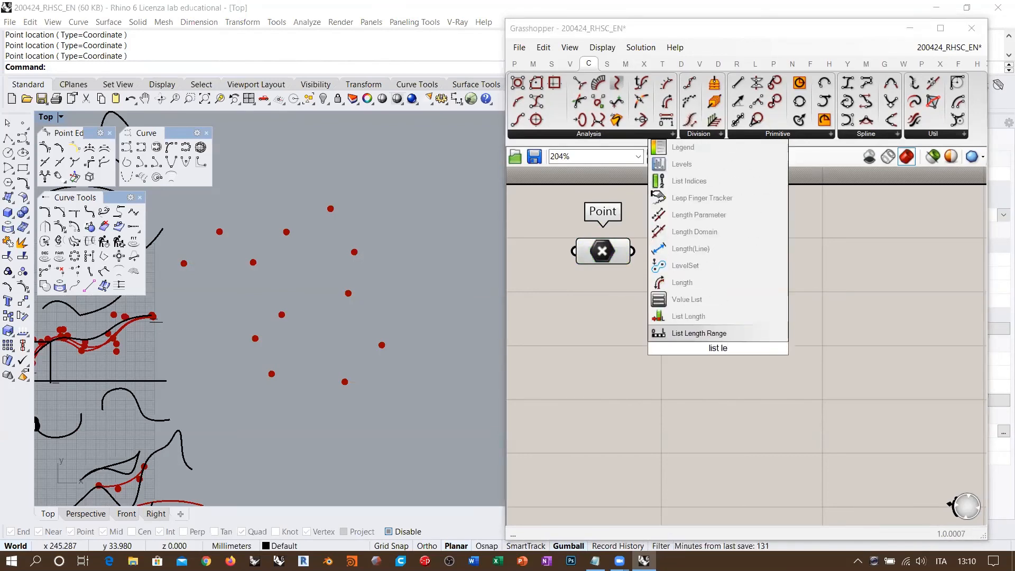
click(687, 316)
drag(632, 250, 624, 360)
Connect a Panel to the Length output, shrink it to a small readout and arrange it beside List Length.
double_click(821, 401)
text(")
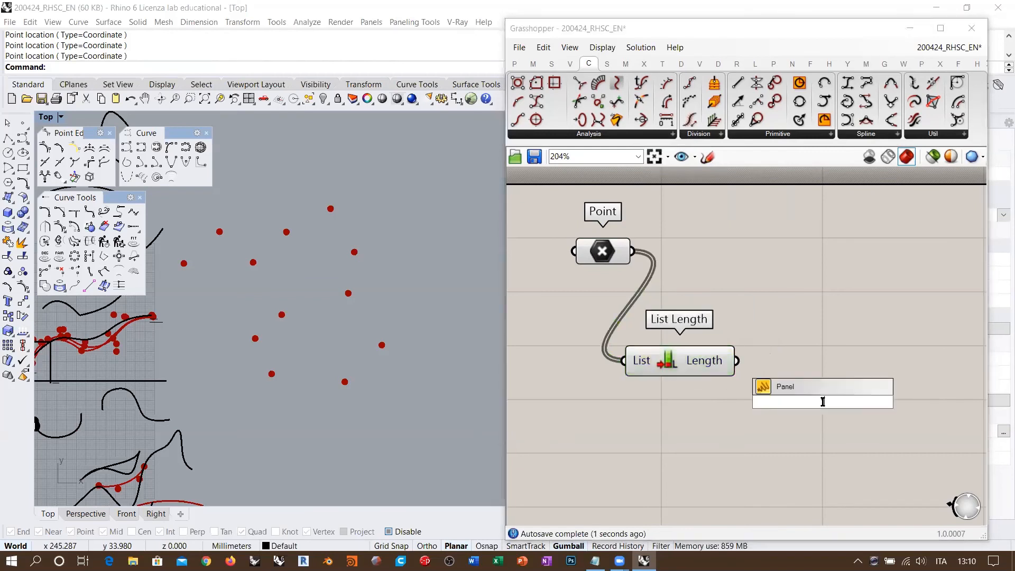
click(810, 392)
drag(736, 370, 795, 400)
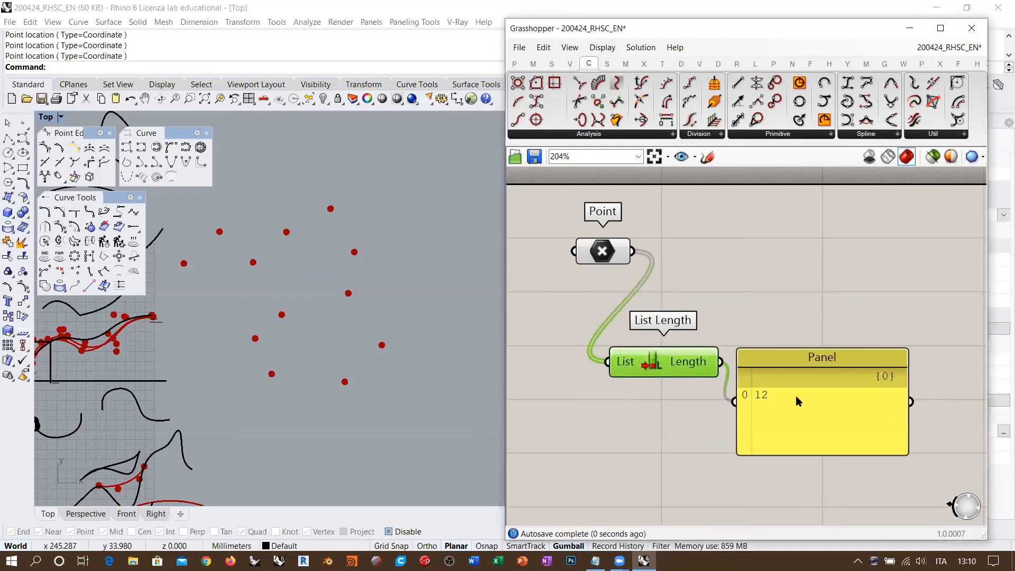
drag(773, 352, 774, 399)
drag(775, 402, 777, 352)
drag(667, 369, 632, 420)
click(810, 385)
click(775, 415)
Widen the Grasshopper window over the Rhino viewport while keeping the placed points in view.
scroll(659, 316, down, 3)
right_drag(677, 324, 647, 348)
scroll(692, 344, up, 1)
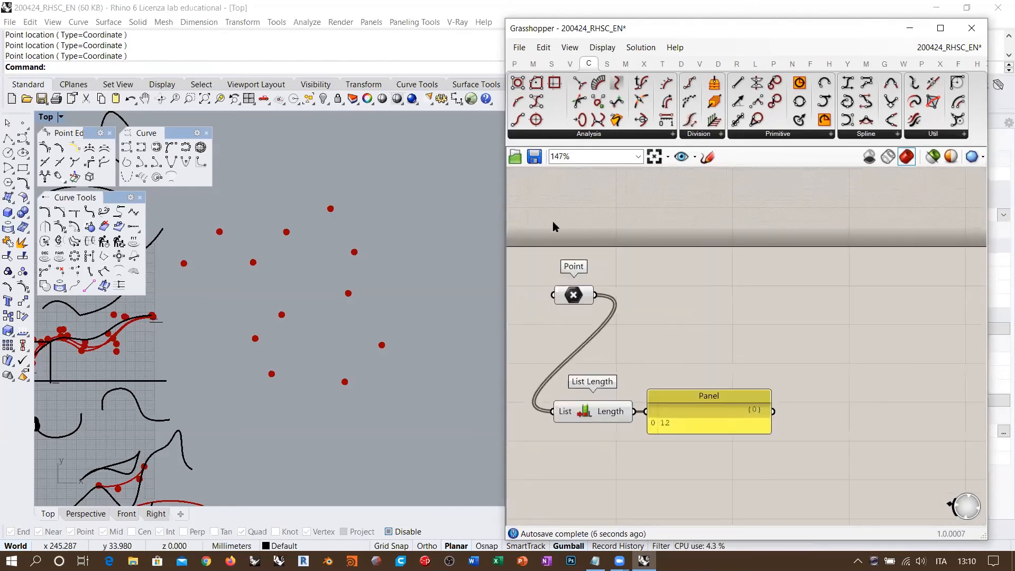
drag(505, 215, 412, 228)
right_drag(300, 285, 233, 280)
right_drag(693, 308, 649, 276)
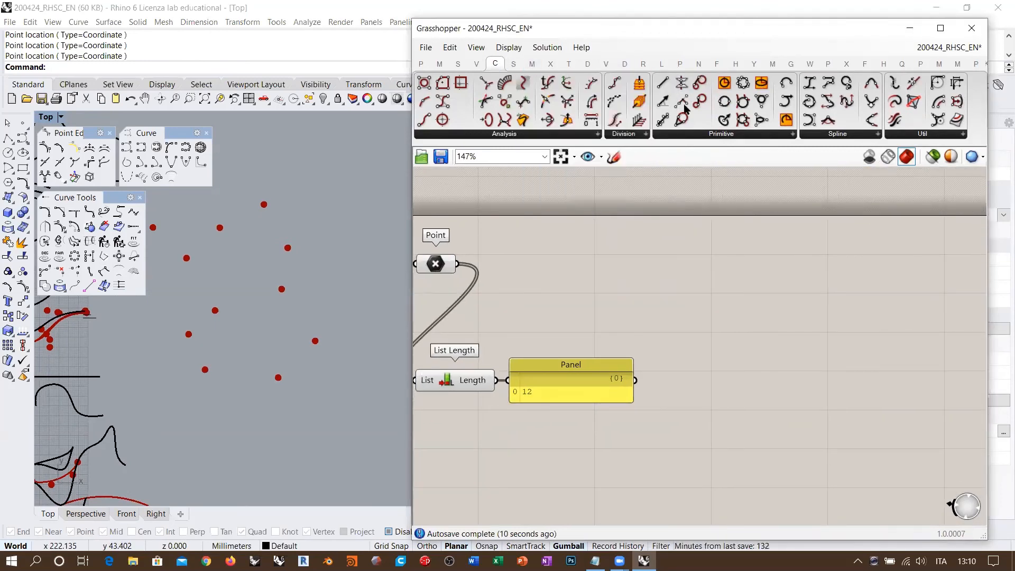
Add a Nurbs Curve PWK component from the curve spline components and place it beyond the Point parameter.
click(729, 135)
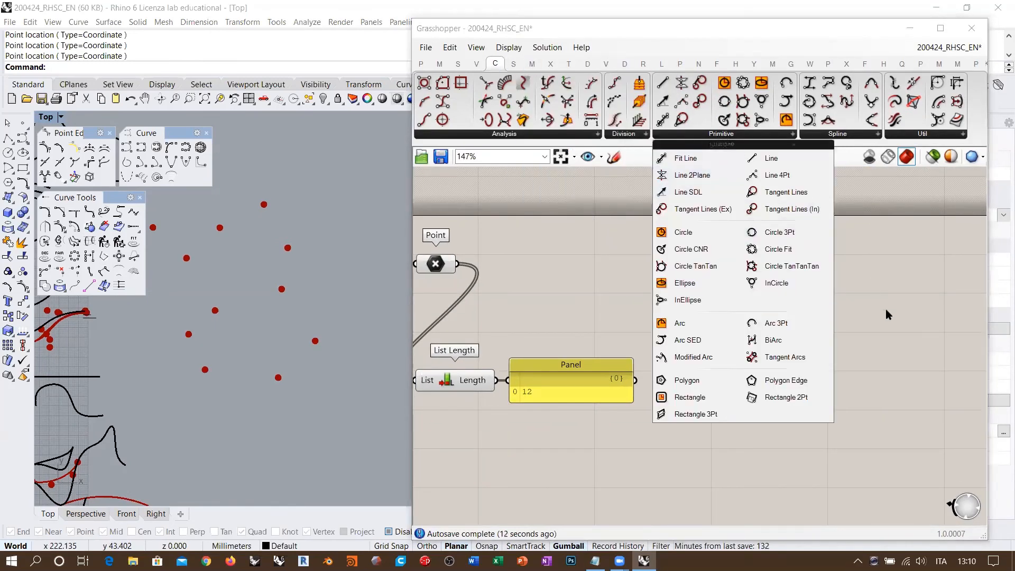
click(835, 135)
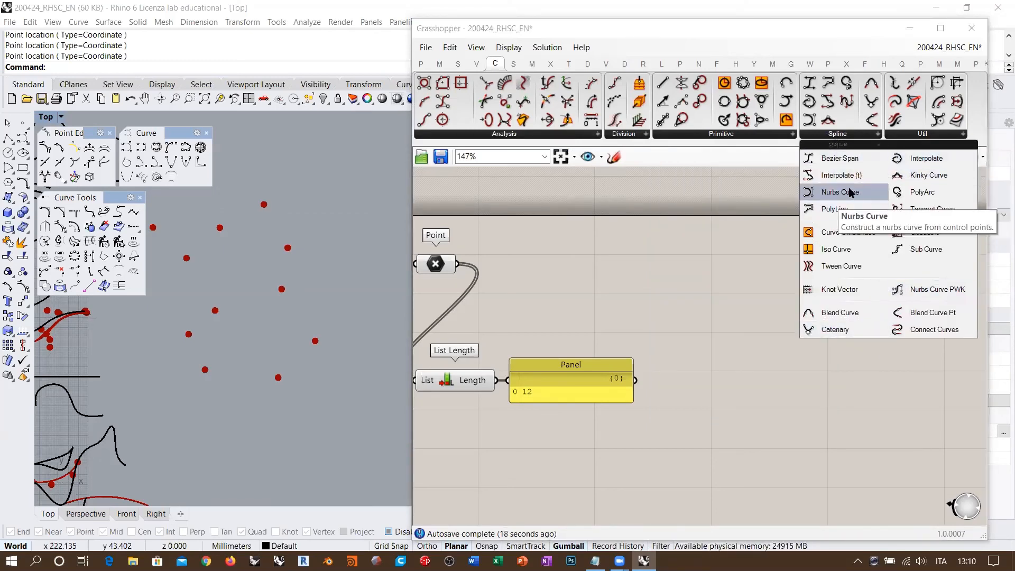
click(941, 292)
click(782, 330)
drag(782, 332, 709, 286)
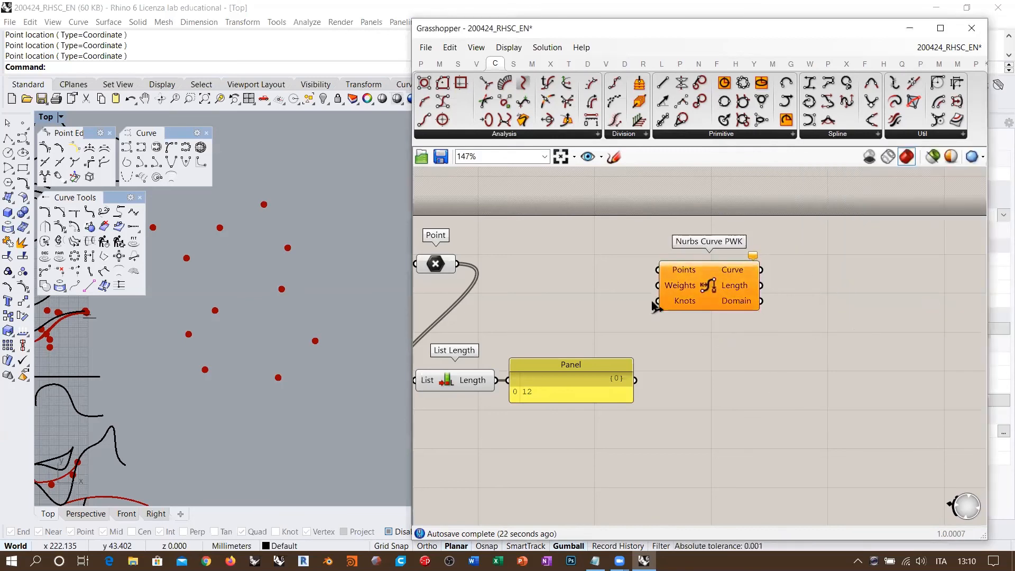
right_drag(666, 312, 744, 297)
click(765, 289)
Connect the Point parameter to the Points input of Nurbs Curve PWK and move List Length with its panel closer beneath Point.
scroll(746, 294, up, 2)
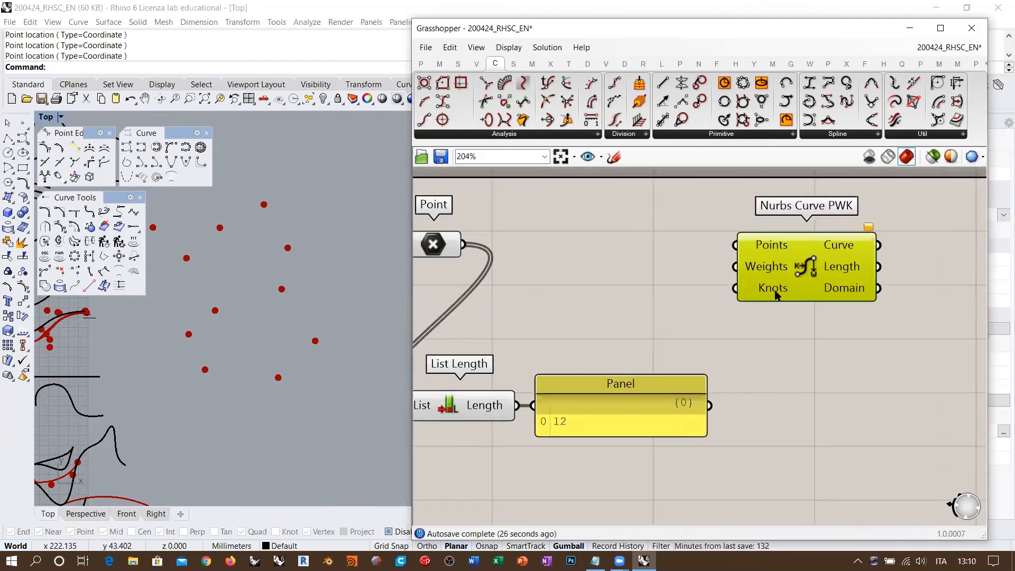
right_drag(770, 296, 825, 292)
drag(518, 241, 880, 247)
click(694, 303)
right_drag(626, 397, 642, 356)
drag(673, 310, 554, 311)
click(669, 348)
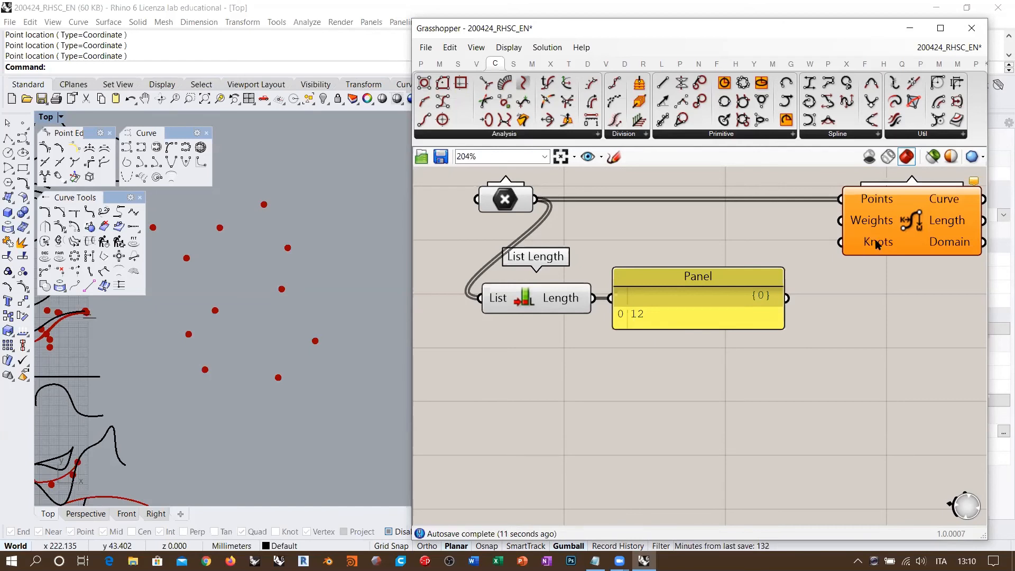
Add a Gene Pool below the list length panel and enlarge it vertically to show all its sliders.
right_drag(678, 382, 642, 292)
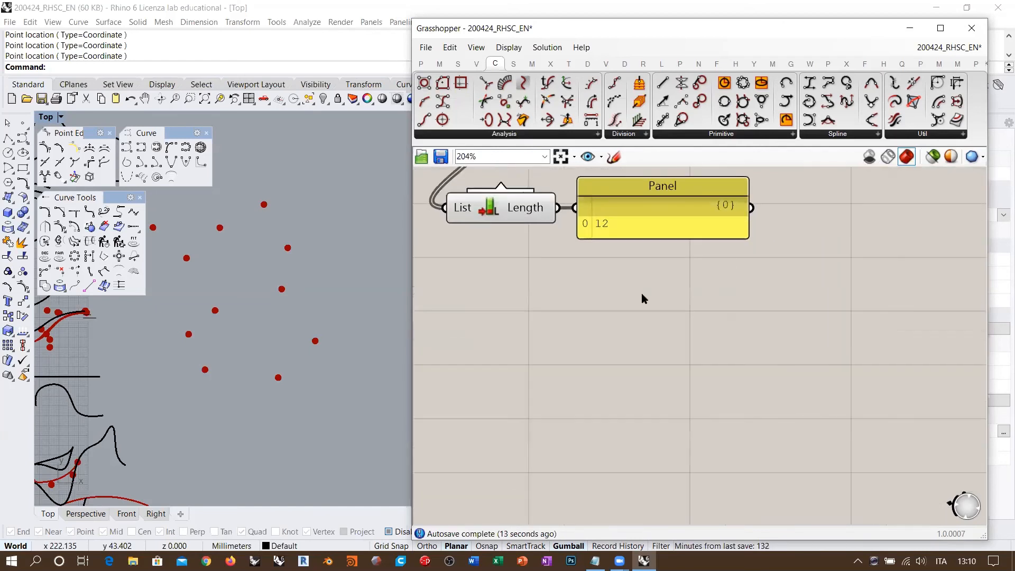
double_click(642, 294)
text(gen)
click(635, 264)
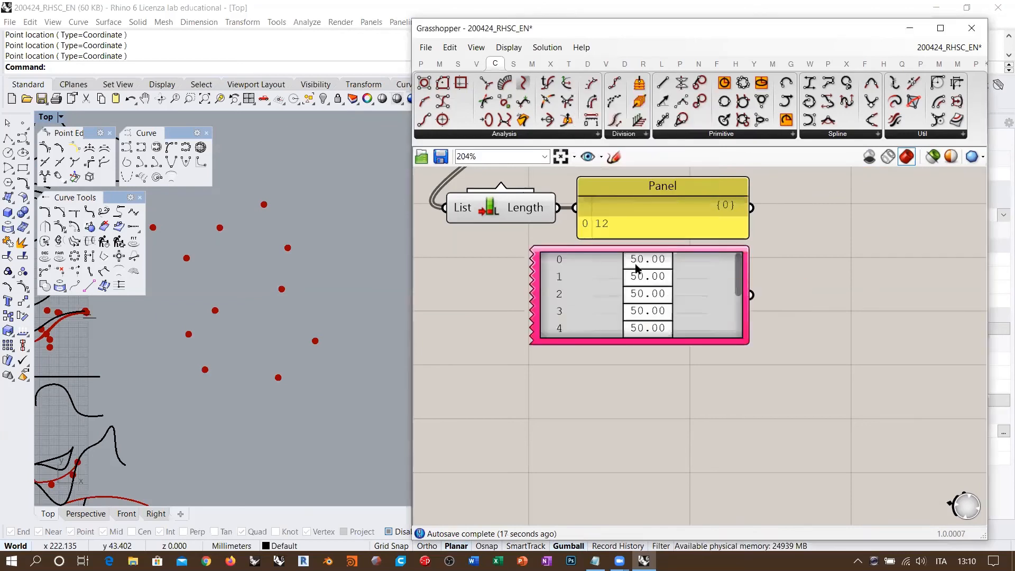
drag(604, 353, 603, 457)
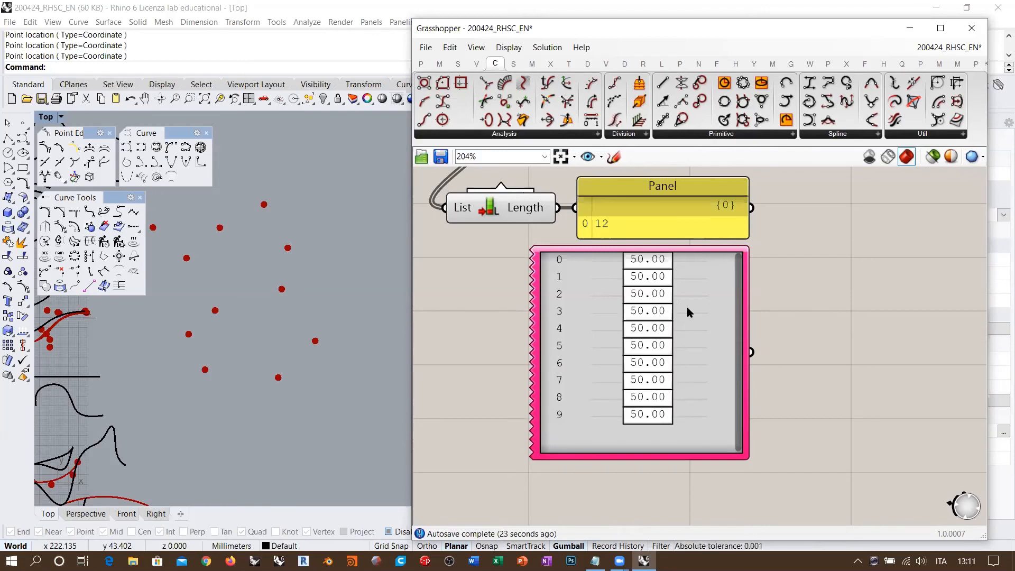
Configure the Gene Pool with a gene count of 14, 0 decimals and a maximum of 9.
click(604, 285)
double_click(604, 285)
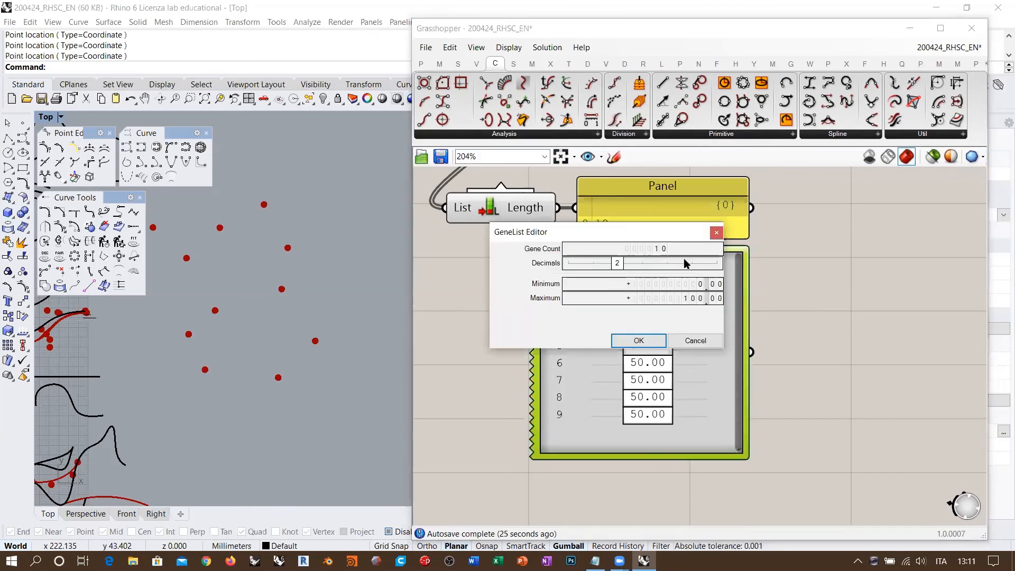
drag(642, 234, 440, 265)
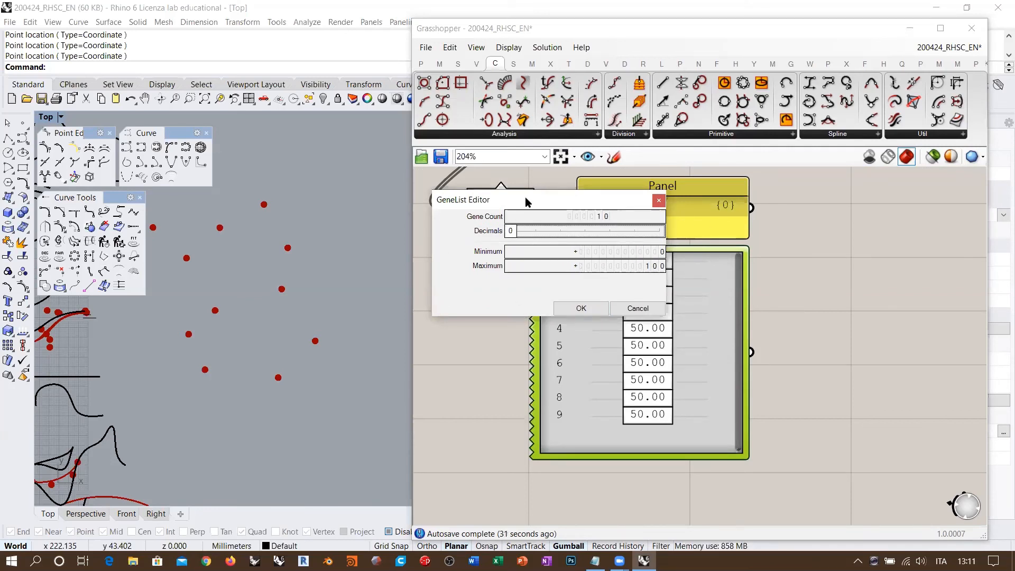
drag(524, 197, 307, 184)
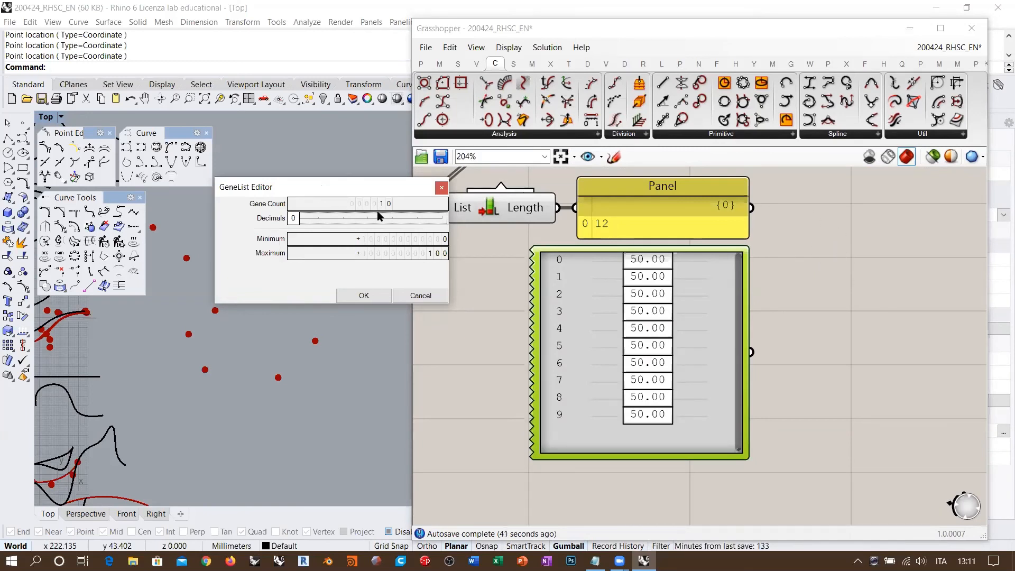
scroll(386, 204, up, 1)
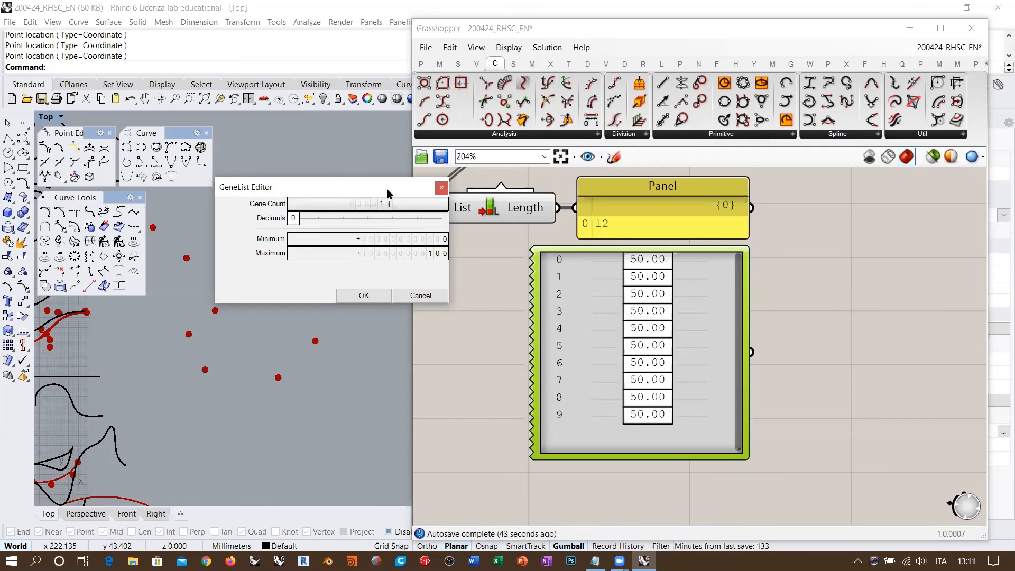
scroll(389, 193, up, 3)
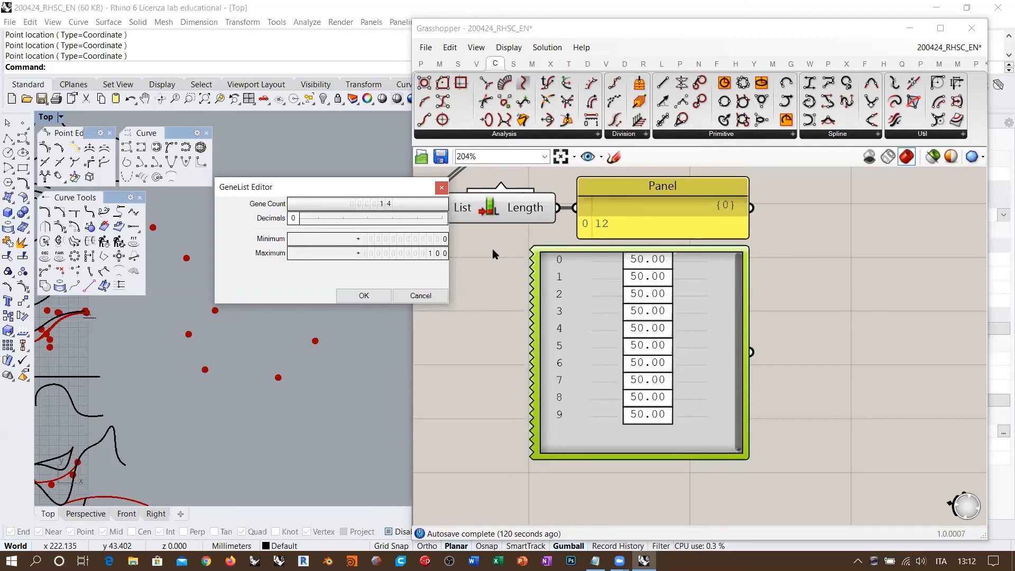
double_click(431, 258)
text(9)
key(Return)
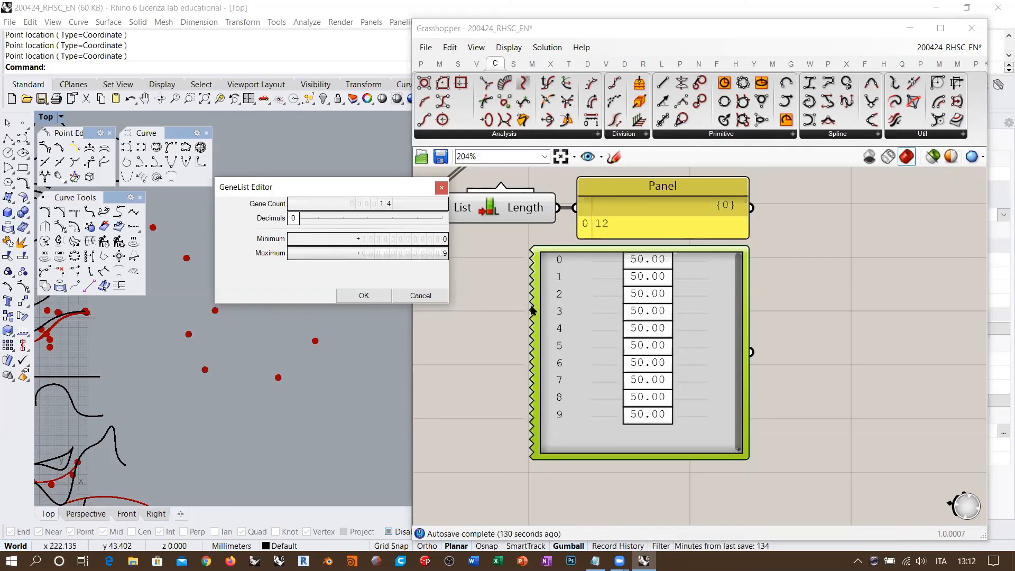
click(358, 297)
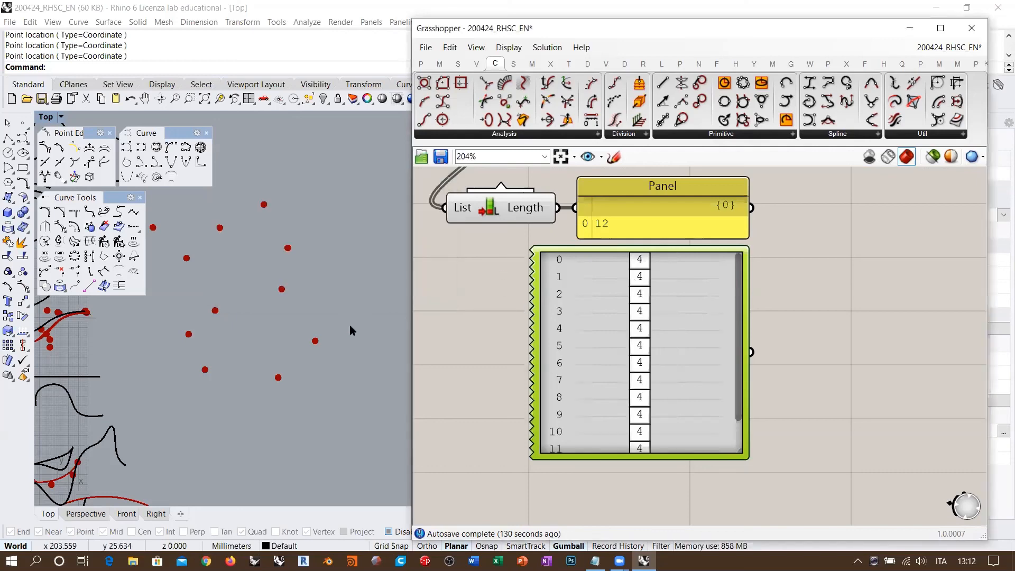
Enlarge the Gene Pool until all 14 sliders show and connect it to the Knots input of Nurbs Curve PWK.
drag(632, 464, 632, 517)
scroll(637, 327, down, 2)
right_drag(637, 328, 591, 316)
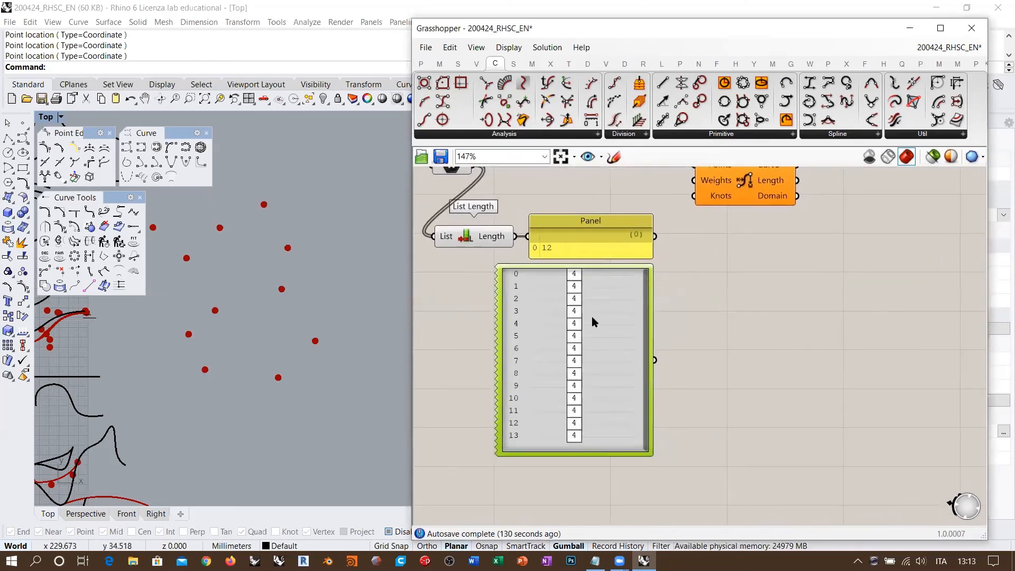
click(644, 295)
drag(655, 360, 693, 196)
right_drag(755, 304, 792, 325)
Set the Gene Pool knot values to 0, 0, 0, 1, 2, 3, 4, 5, 6, 7, 8, 9, 9, 9.
drag(611, 294, 534, 307)
drag(609, 319, 548, 321)
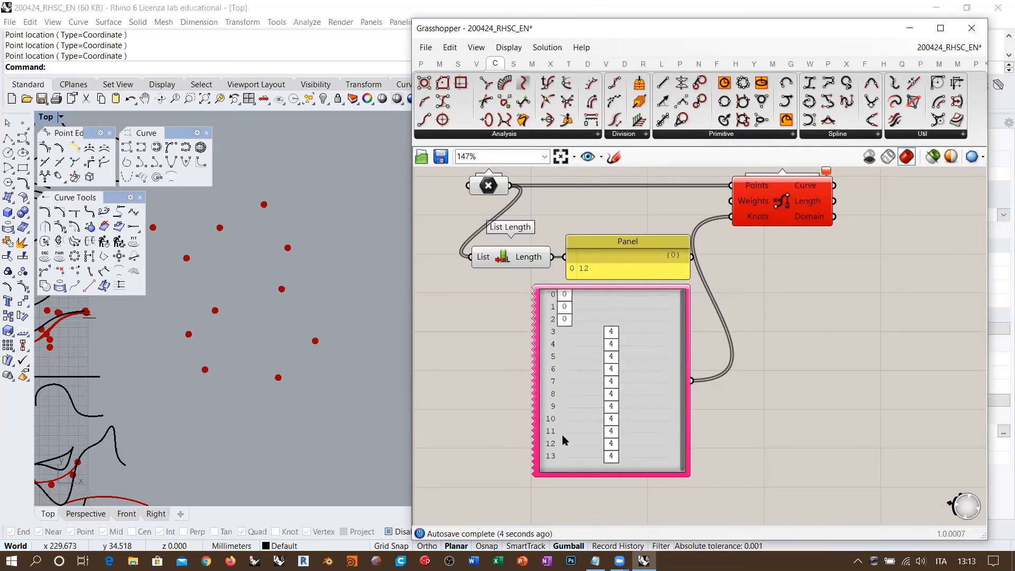
drag(611, 456, 693, 455)
drag(612, 444, 702, 444)
drag(613, 333, 657, 420)
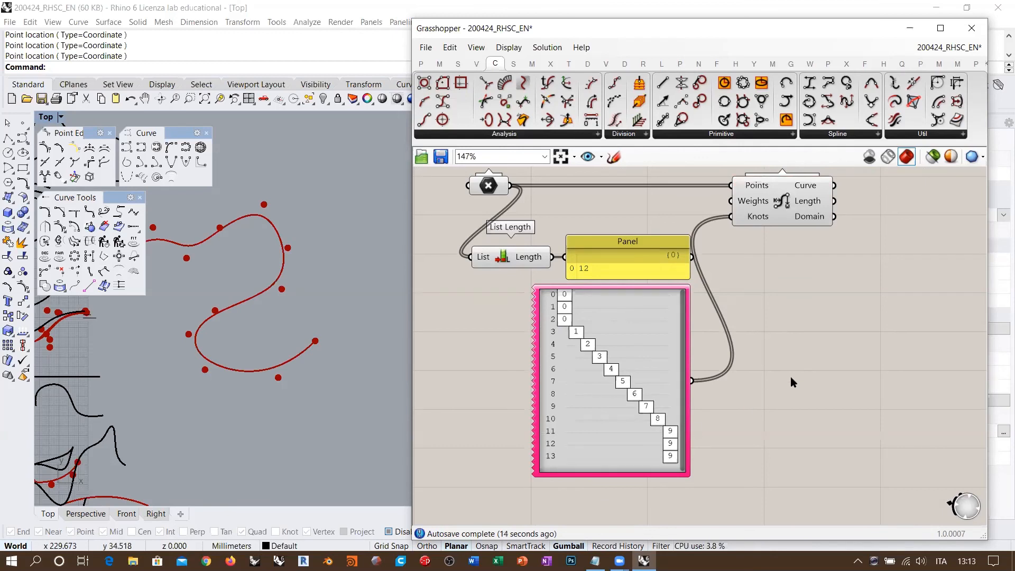
Set Gene Pool slider 4 to 3 so that the interior knot value 3 is repeated.
right_drag(276, 263, 322, 332)
scroll(318, 292, up, 2)
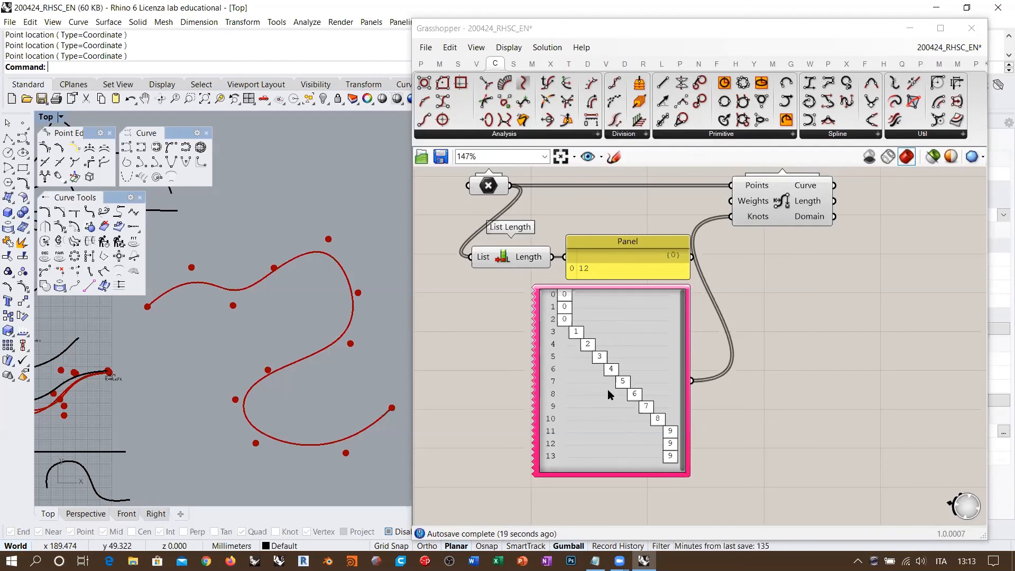
click(772, 370)
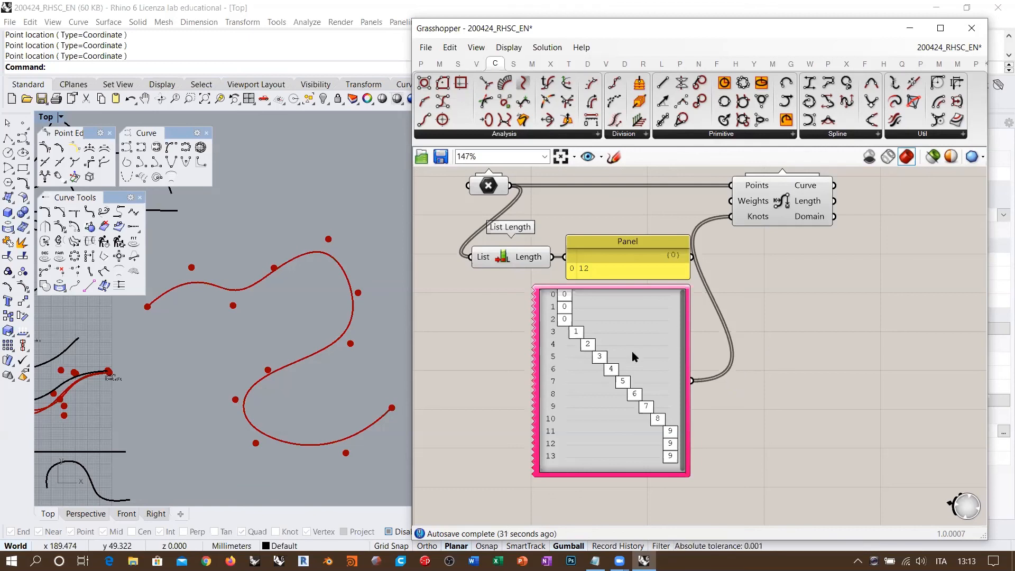
drag(592, 345, 599, 345)
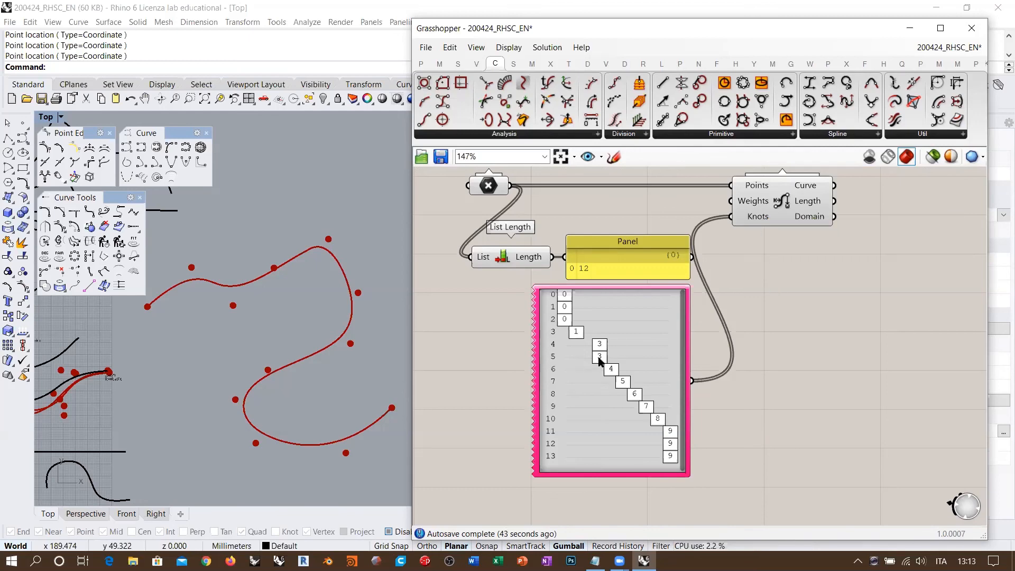
Move Nurbs Curve PWK farther from the Gene Pool to free canvas space between them.
scroll(753, 245, down, 3)
drag(718, 244, 869, 251)
click(686, 279)
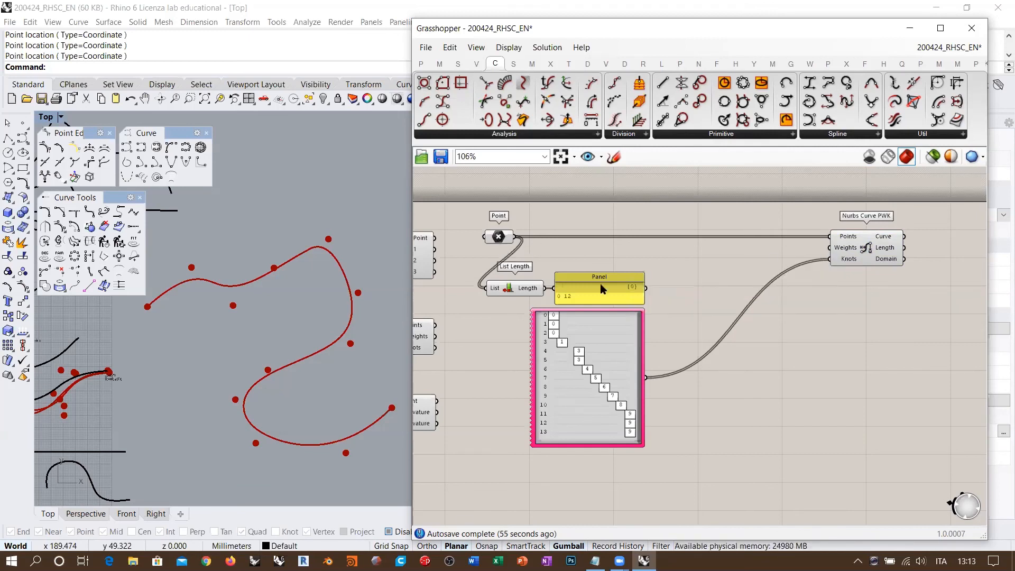
Add two small panels containing 1 and 2, stacked between the list length panel and Nurbs Curve PWK.
scroll(655, 319, up, 5)
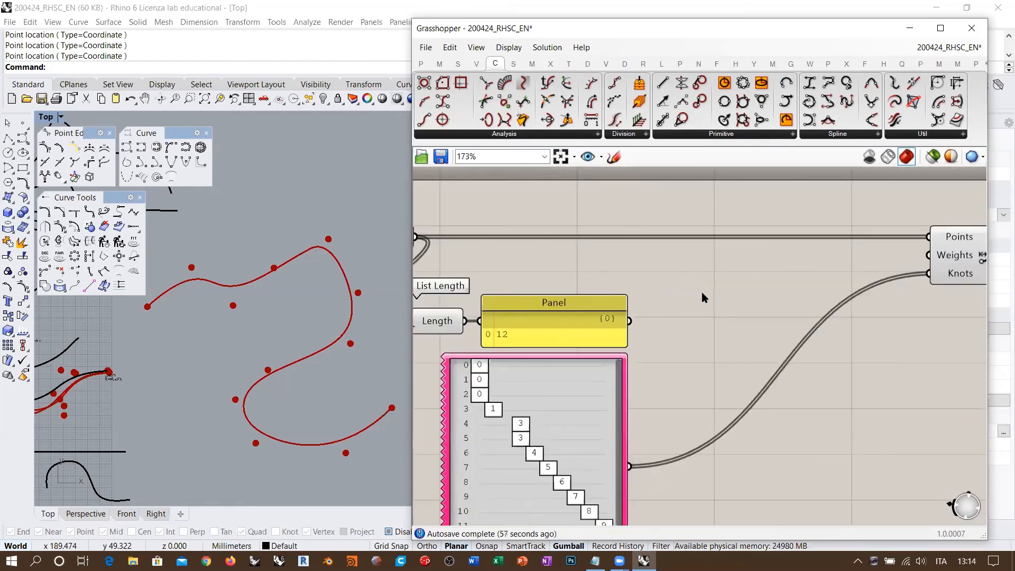
double_click(702, 294)
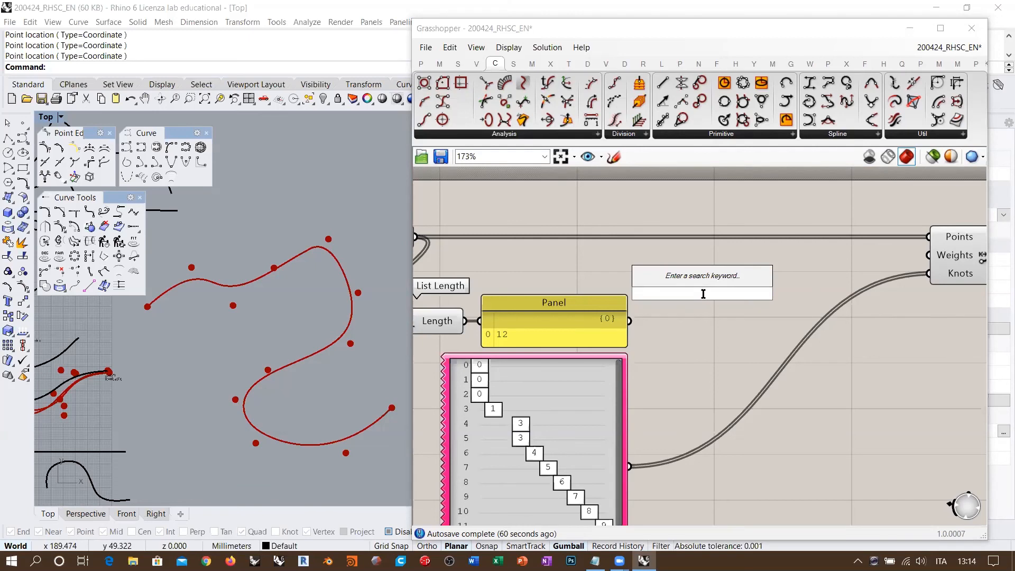
text(panel)
click(702, 290)
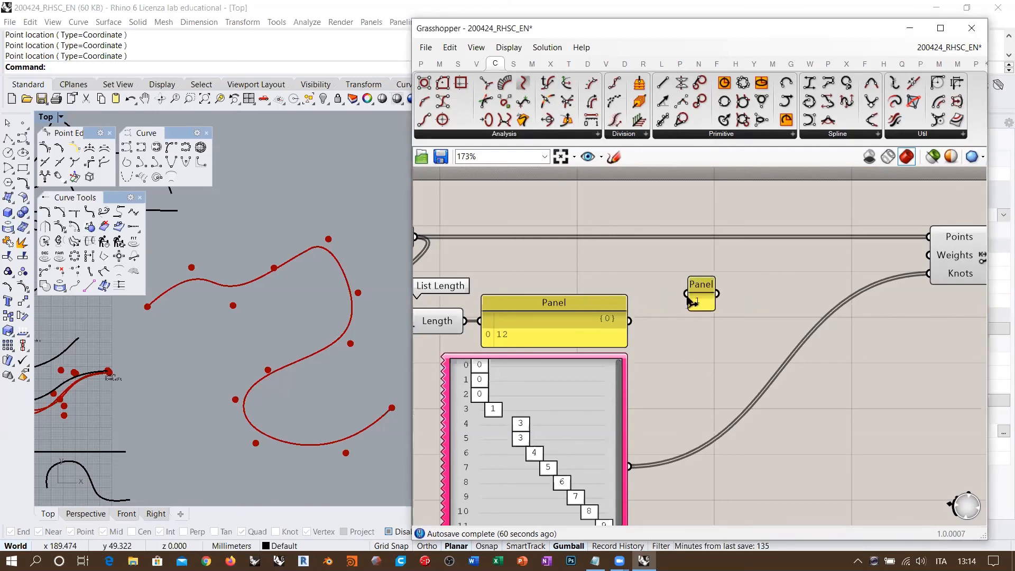
drag(703, 299, 693, 268)
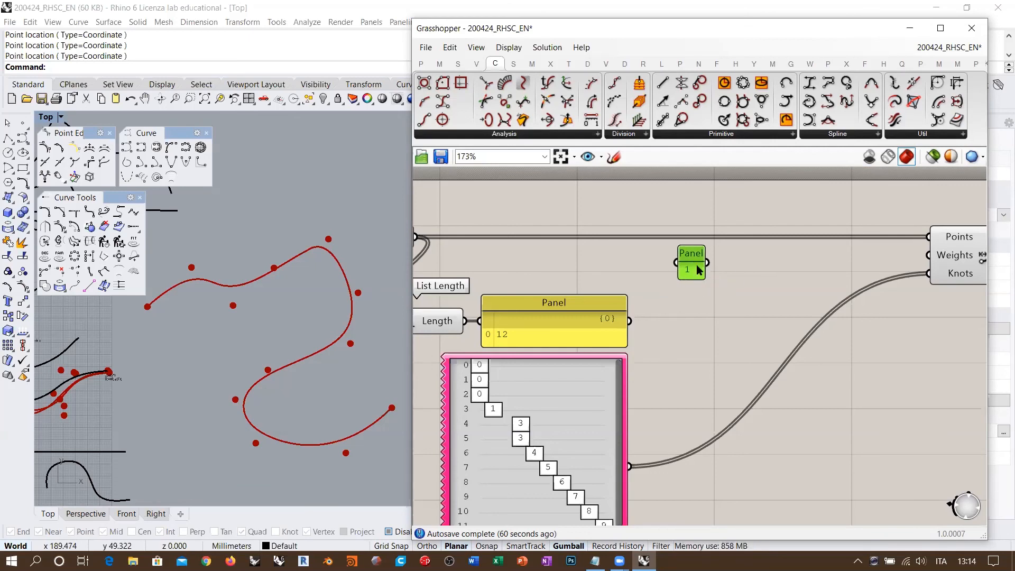
double_click(705, 324)
text("2)
key(Return)
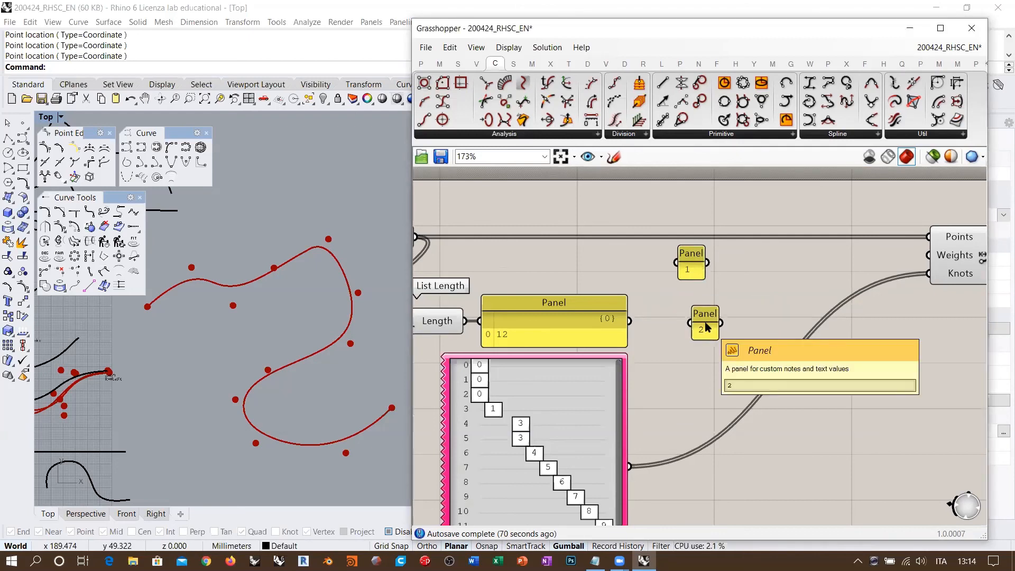
drag(703, 314, 689, 298)
Add a Repeat Data component beside the small panels and connect the panel containing 1 to its Data input.
right_drag(773, 307, 699, 341)
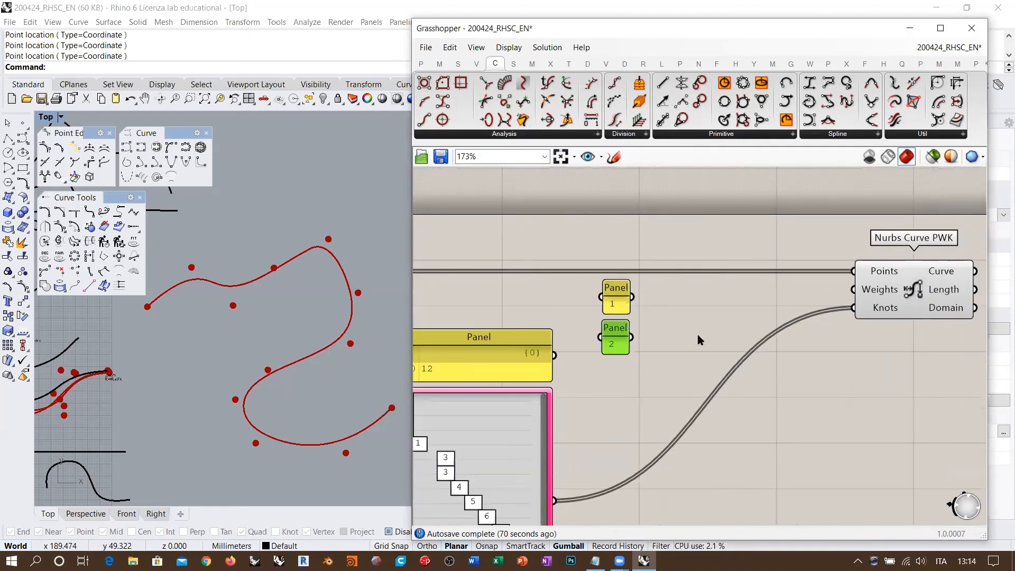
double_click(703, 334)
text(repe)
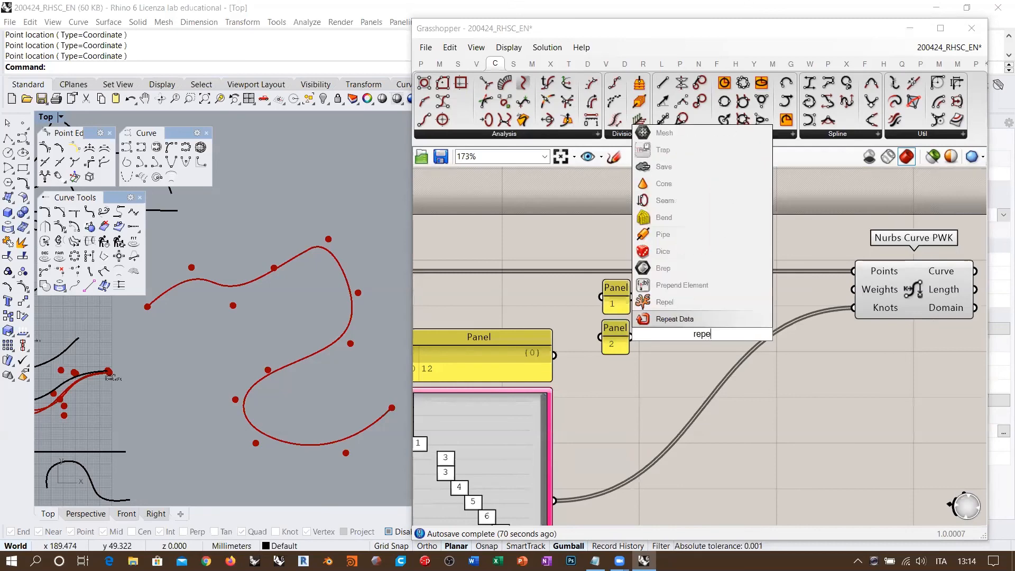
click(696, 320)
drag(632, 297, 651, 324)
right_drag(661, 386, 744, 398)
drag(763, 343, 770, 314)
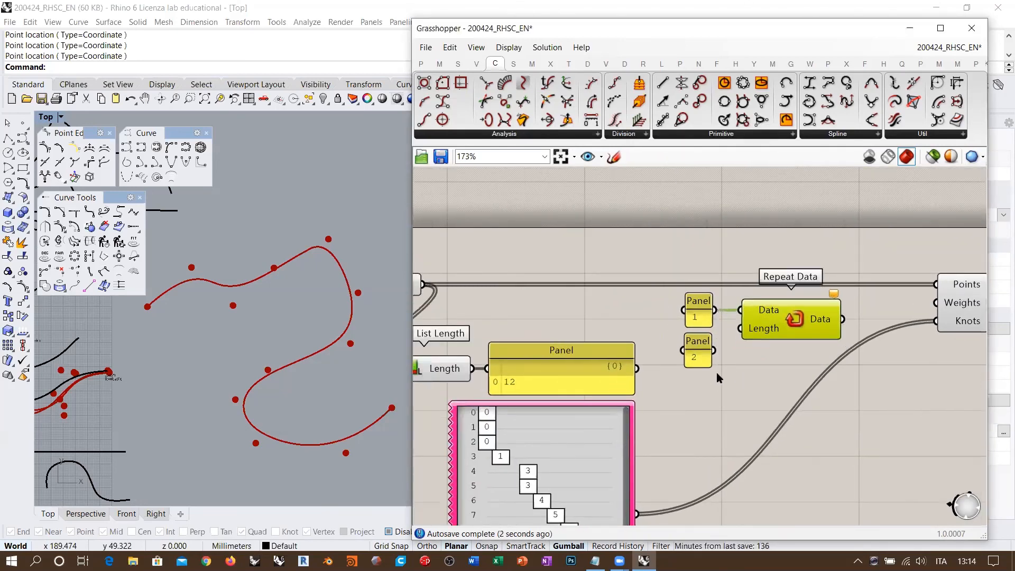
Connect List Length's output to the Length input of Repeat Data and move List Length level with it.
right_drag(743, 351, 805, 347)
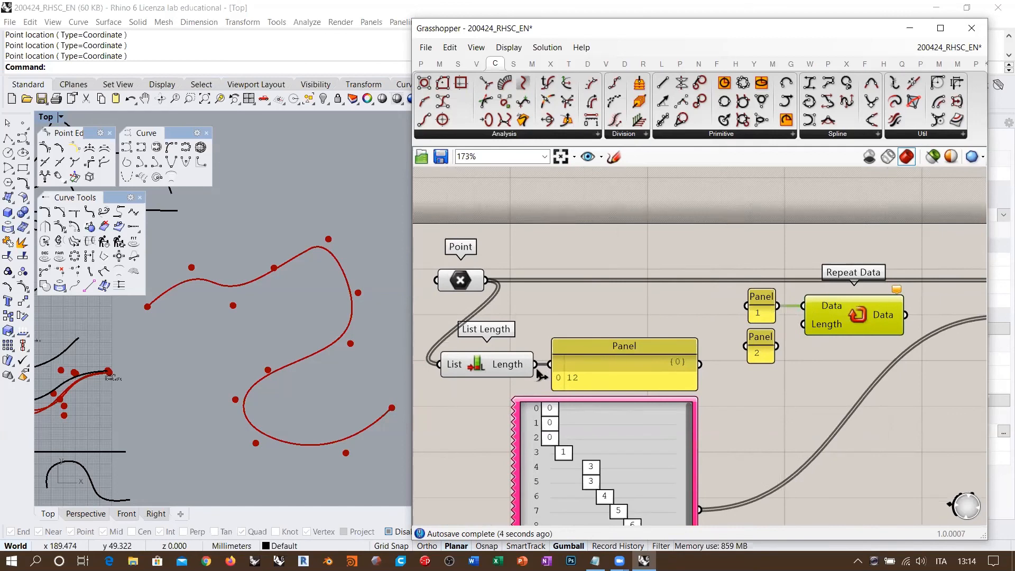
drag(534, 364, 803, 323)
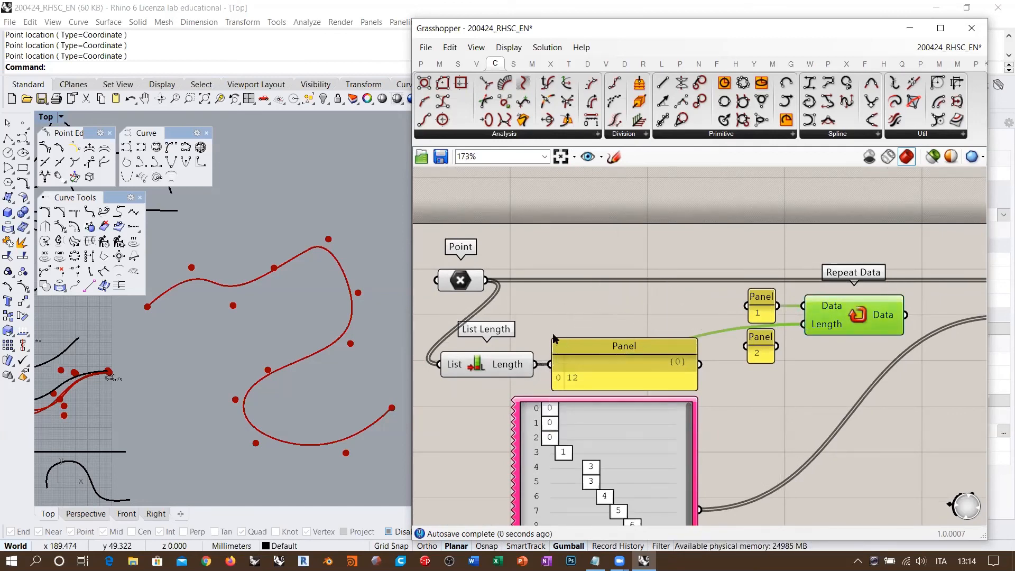
drag(508, 365, 565, 324)
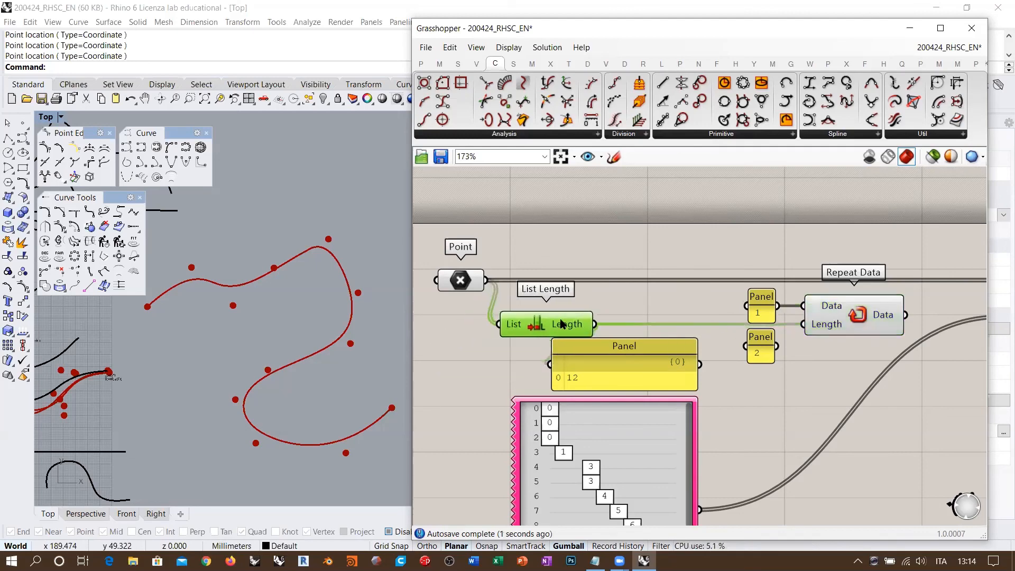
Set the expression x-1 on the Length input of Repeat Data and check the repeated output values.
right_click(822, 318)
mouse_move(863, 436)
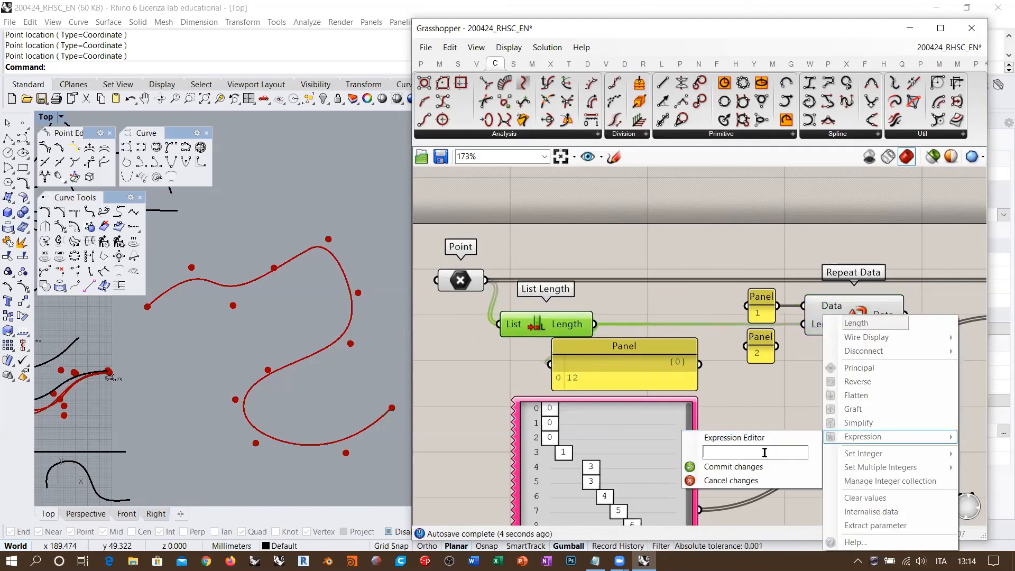
text(1)
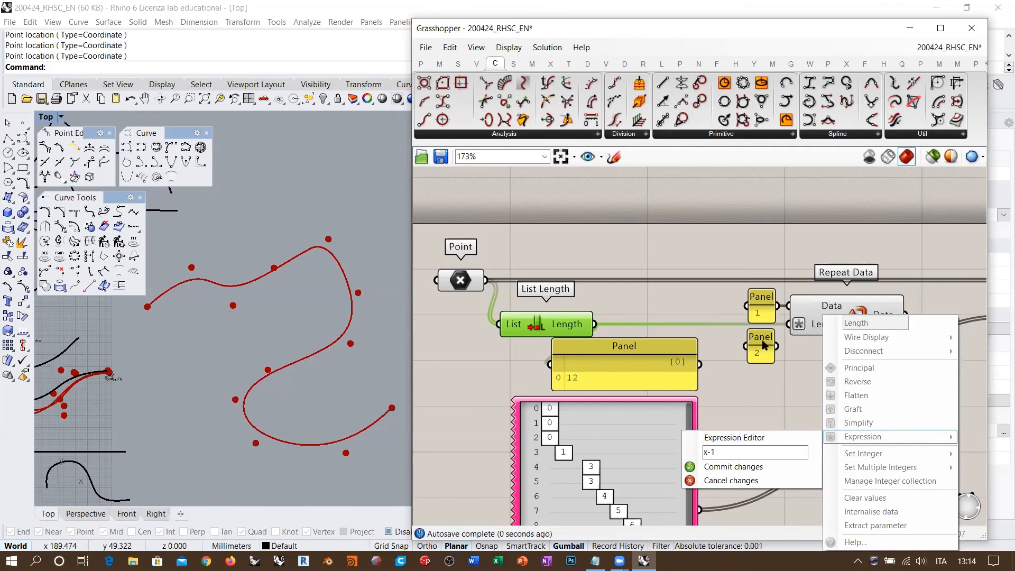
key(Return)
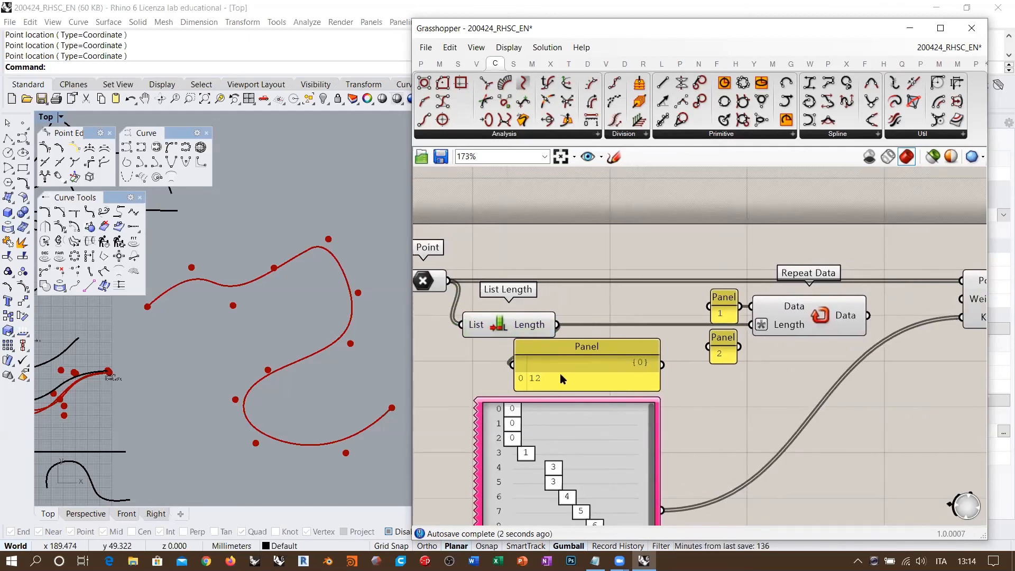
mouse_move(844, 318)
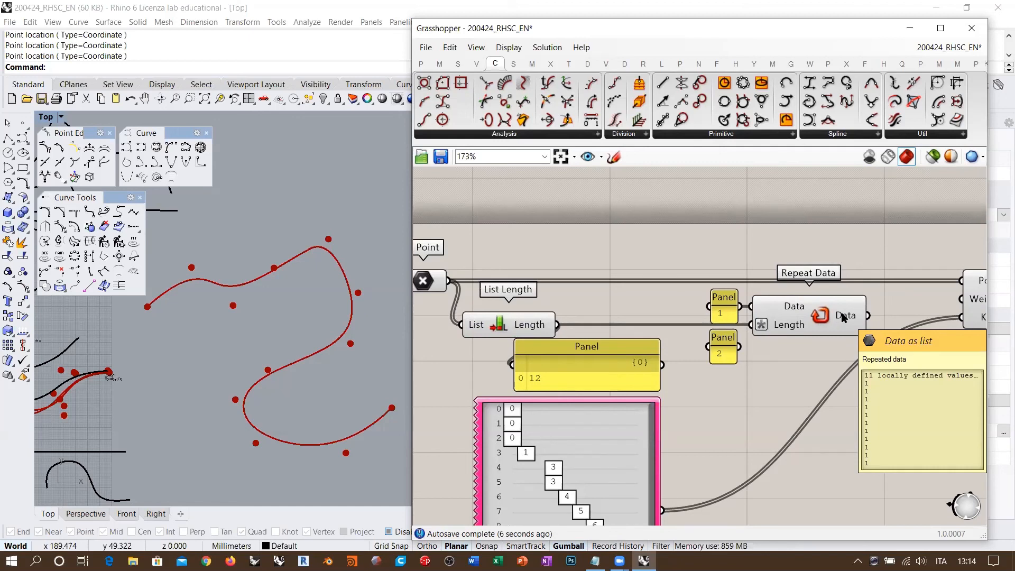
Move Repeat Data and its panel closer to List Length, and place the panel containing 2 below Repeat Data's output.
drag(722, 342, 762, 353)
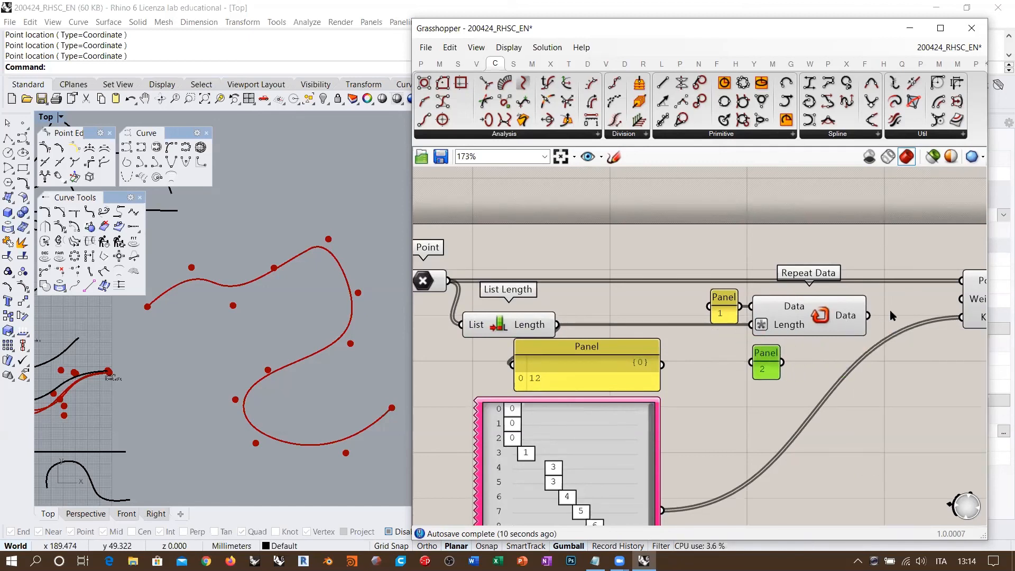
drag(891, 310, 726, 294)
drag(795, 311, 711, 312)
click(728, 379)
drag(771, 358, 773, 351)
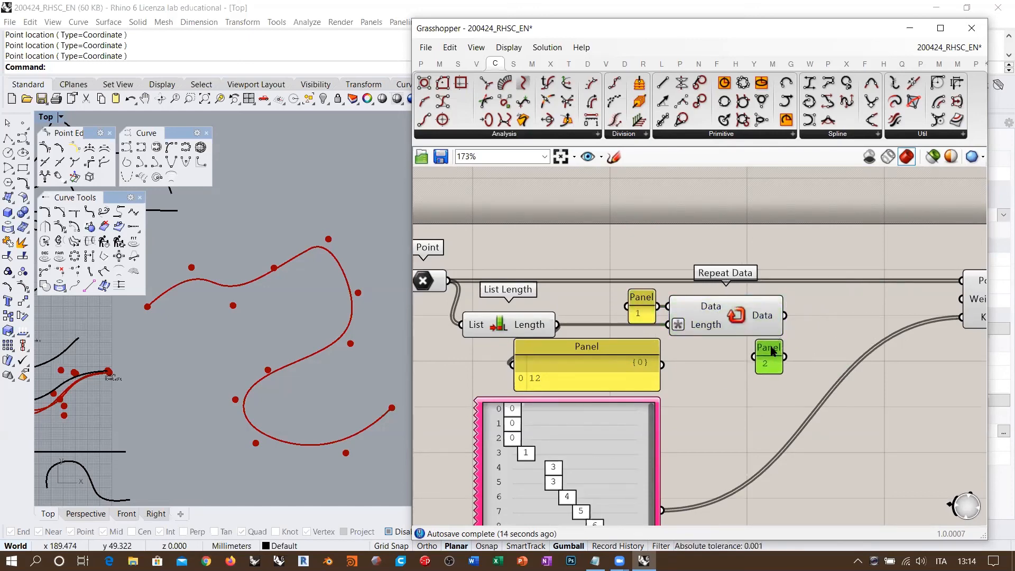
click(706, 385)
Add a Jitter component and connect both Repeat Data's output and the panel containing 2 to its List input.
right_drag(777, 358, 600, 384)
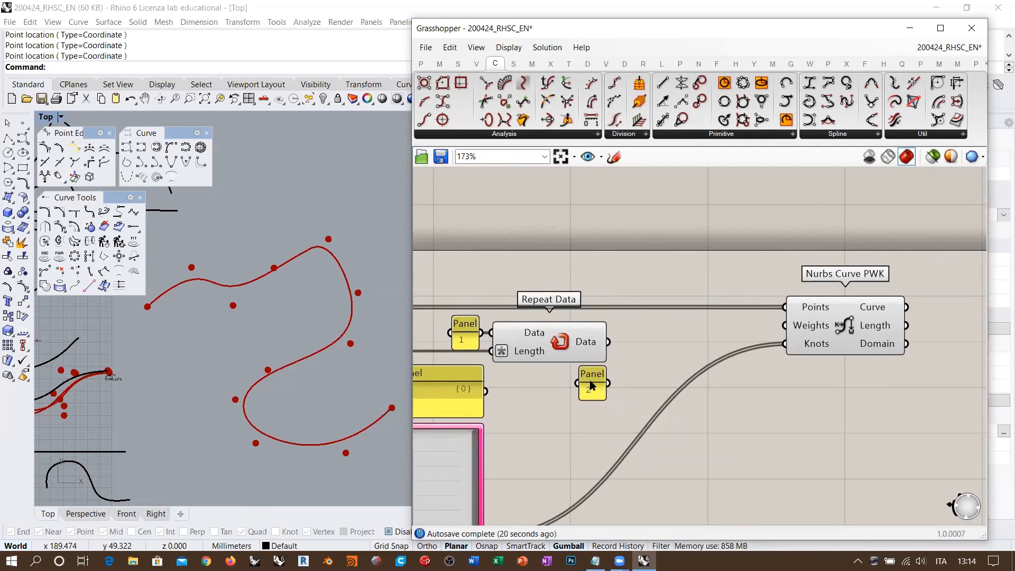
double_click(643, 356)
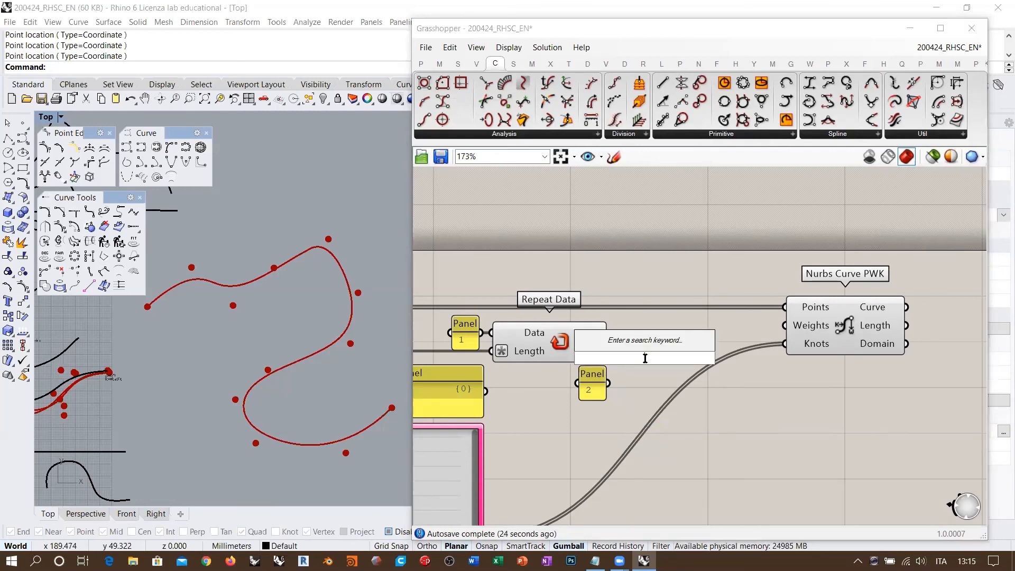
text(jitter)
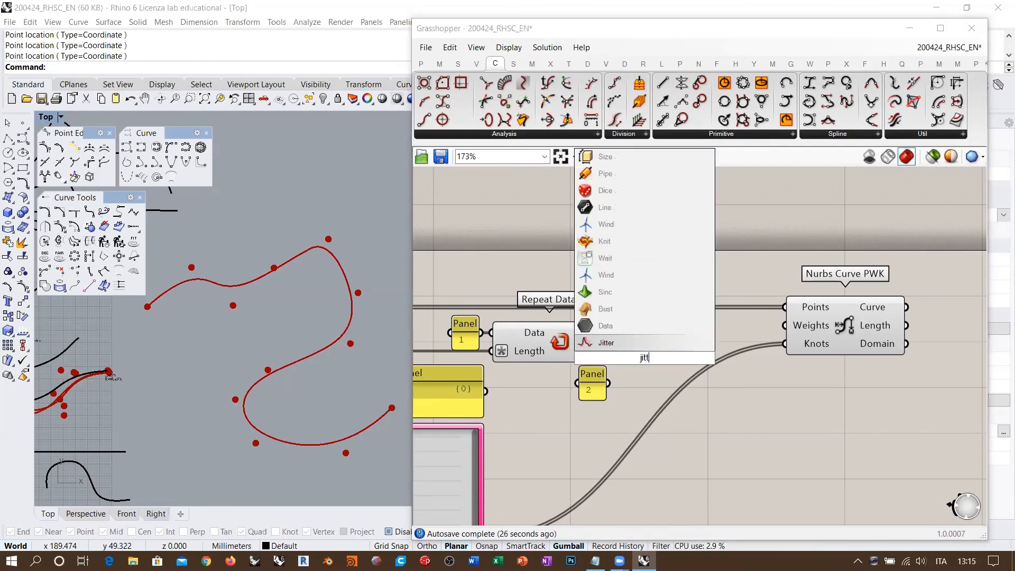
click(687, 370)
drag(687, 367, 685, 365)
drag(608, 342, 650, 348)
drag(608, 384, 658, 351)
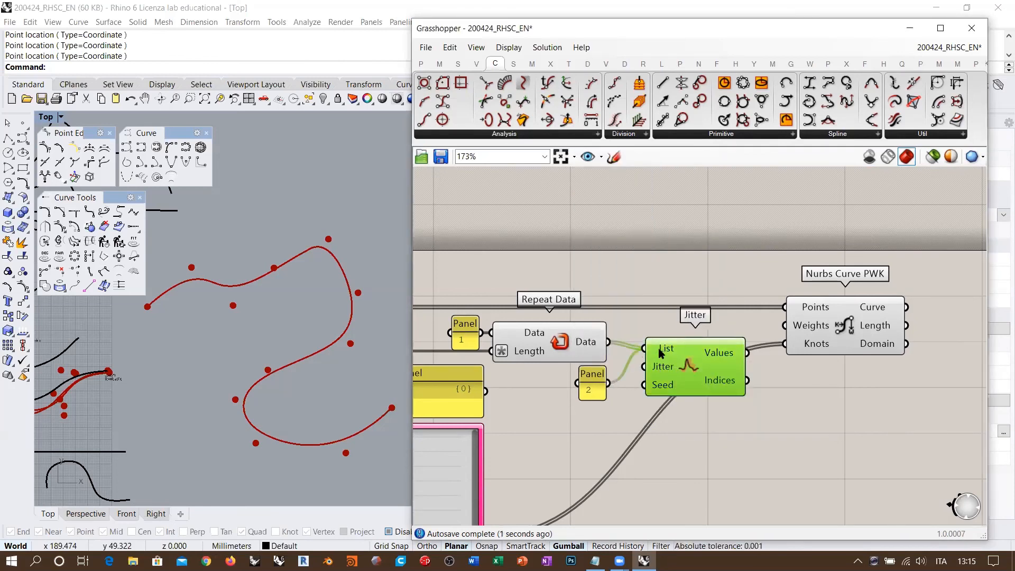
Flatten the List input of Jitter and align Jitter and the panel containing 2 with Repeat Data.
right_click(660, 354)
click(680, 407)
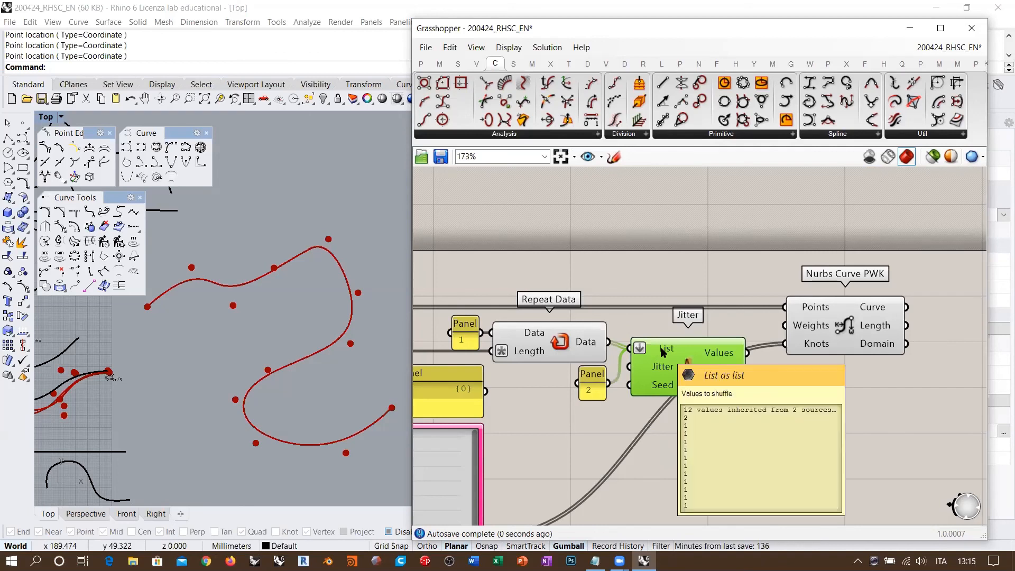
drag(660, 351, 659, 345)
drag(594, 378, 593, 372)
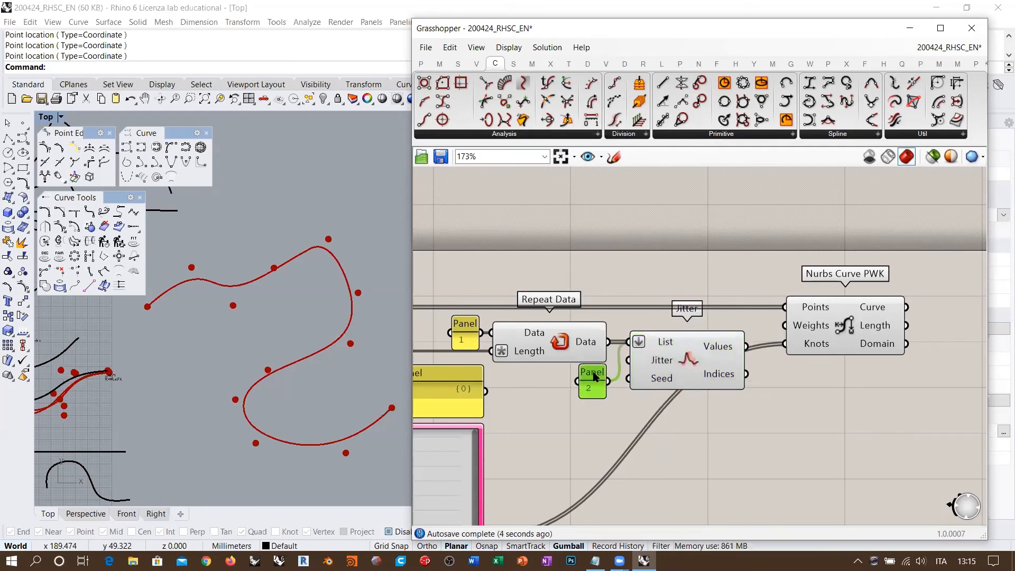
click(626, 403)
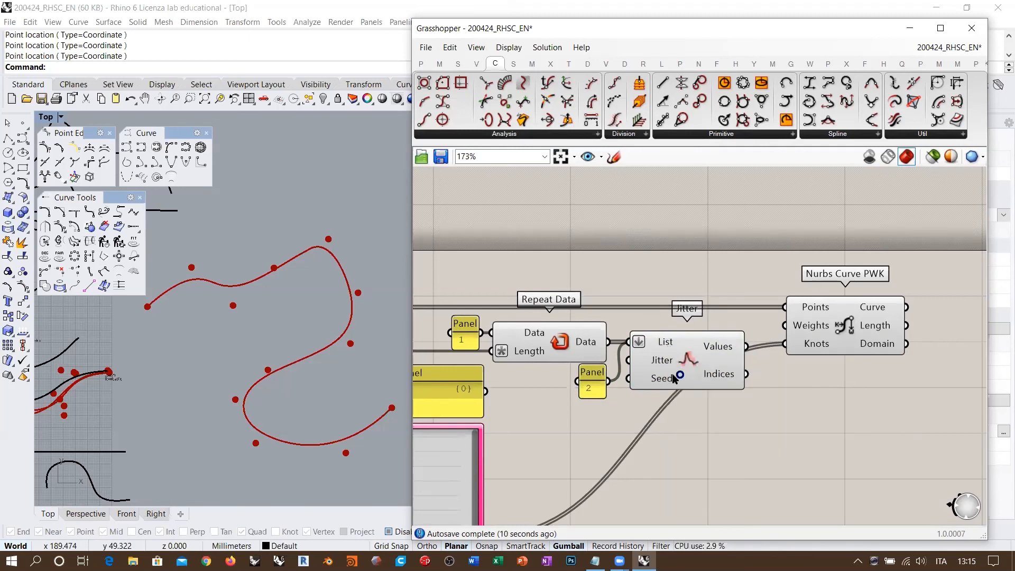
Add a number slider with value 100000 below Jitter and connect it to the Seed input.
double_click(595, 434)
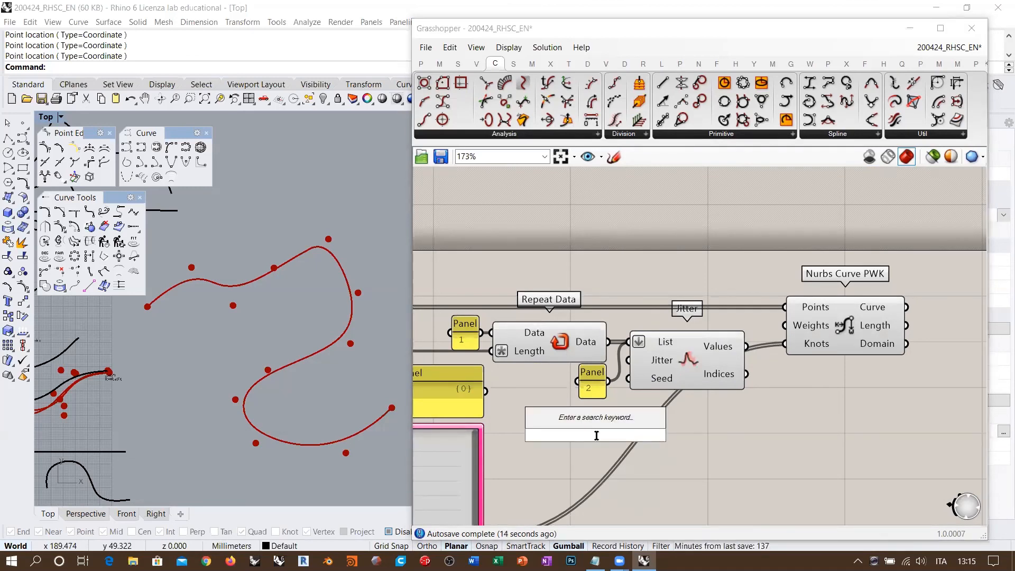
text(100000)
key(Return)
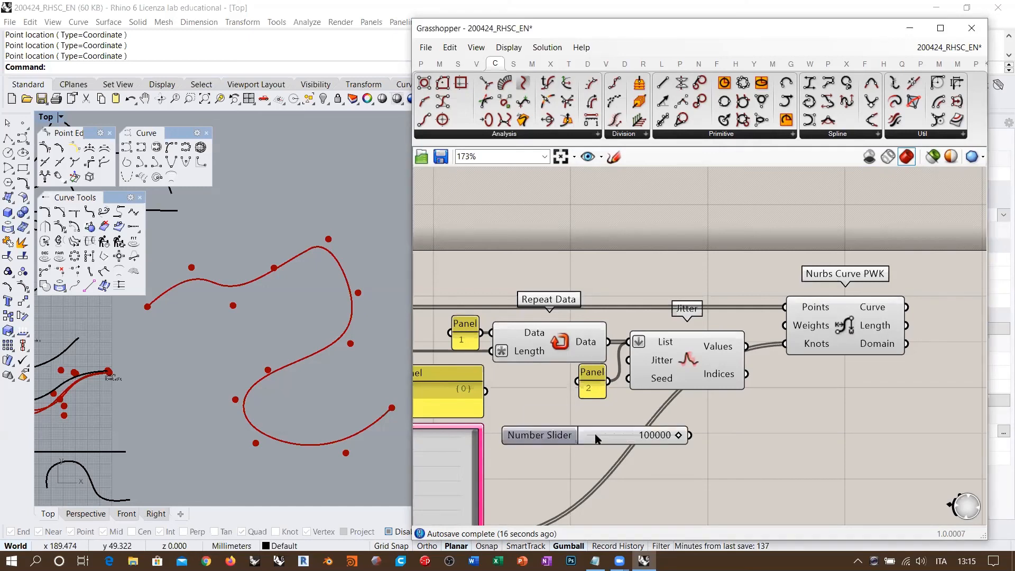
drag(690, 435, 627, 378)
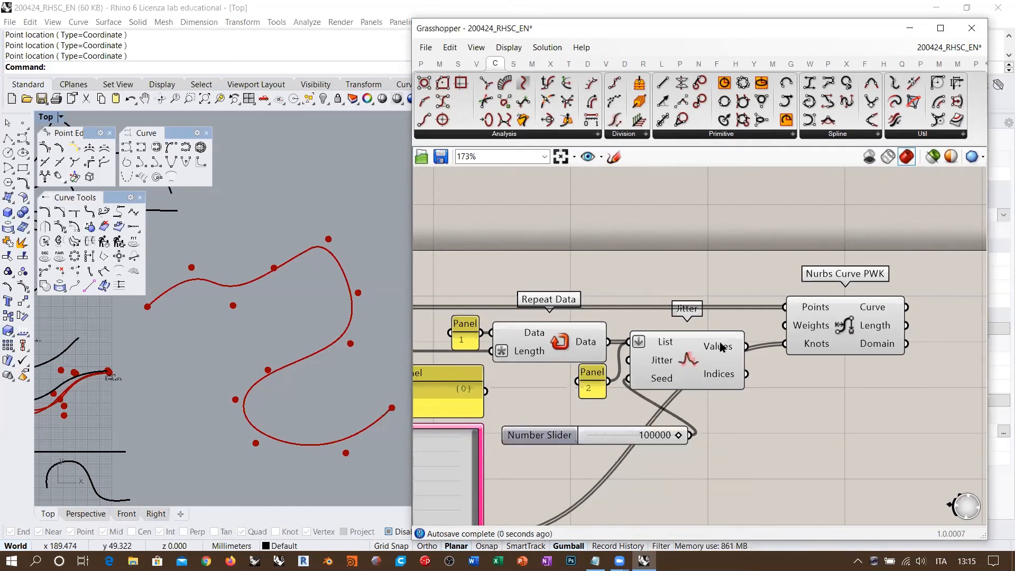
Add a panel connected to Jitter's Values output and enlarge it vertically to show the whole list.
double_click(829, 438)
text(panel)
key(Return)
drag(746, 346, 763, 426)
right_drag(805, 426, 773, 282)
scroll(772, 282, down, 2)
drag(780, 317, 778, 484)
Lower the seed slider to reshuffle the list and connect Jitter's Values to the Weights input of Nurbs Curve PWK.
drag(681, 286, 634, 285)
right_drag(710, 262, 705, 355)
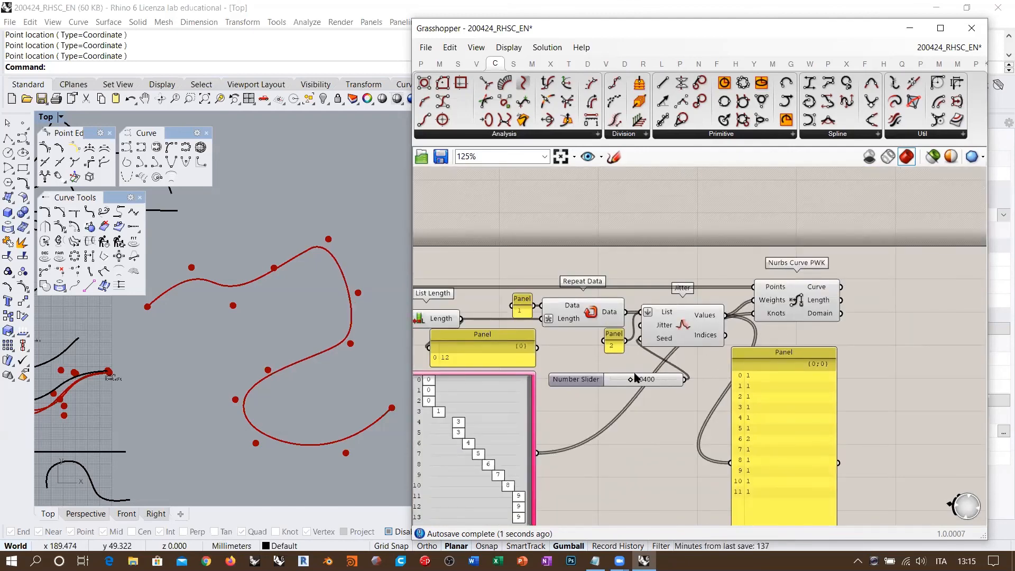
Set the seed slider of Jitter to 50400 to reshuffle the weights.
mouse_move(630, 381)
mouse_down()
mouse_move(668, 377)
mouse_move(634, 374)
mouse_move(647, 373)
mouse_up()
right_drag(645, 462, 710, 407)
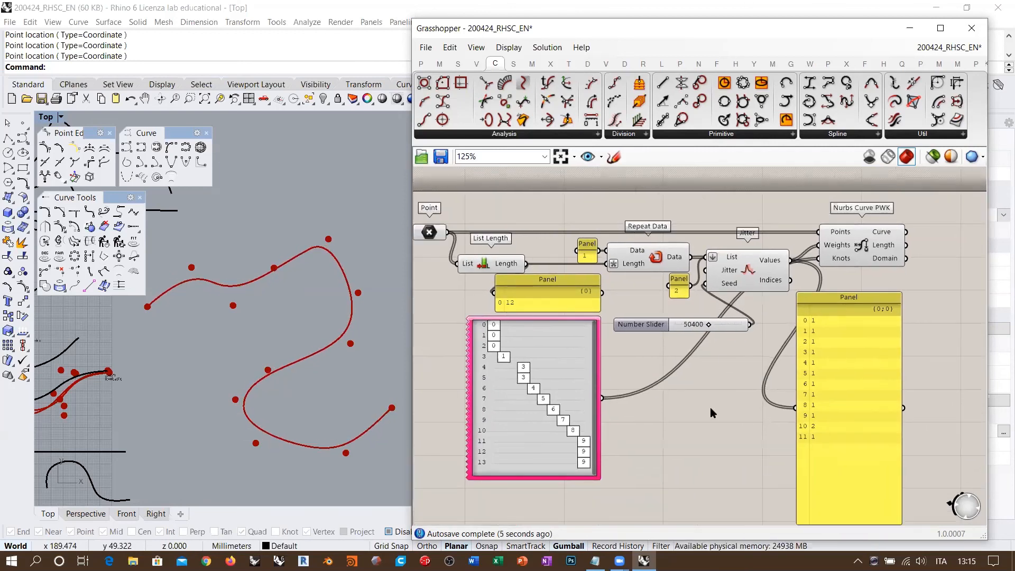
click(521, 405)
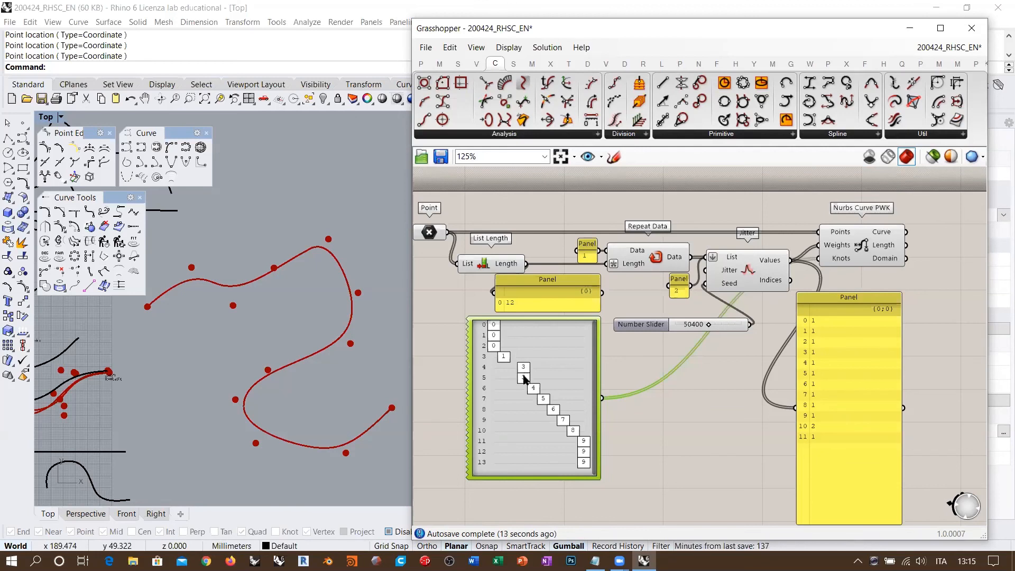
click(715, 371)
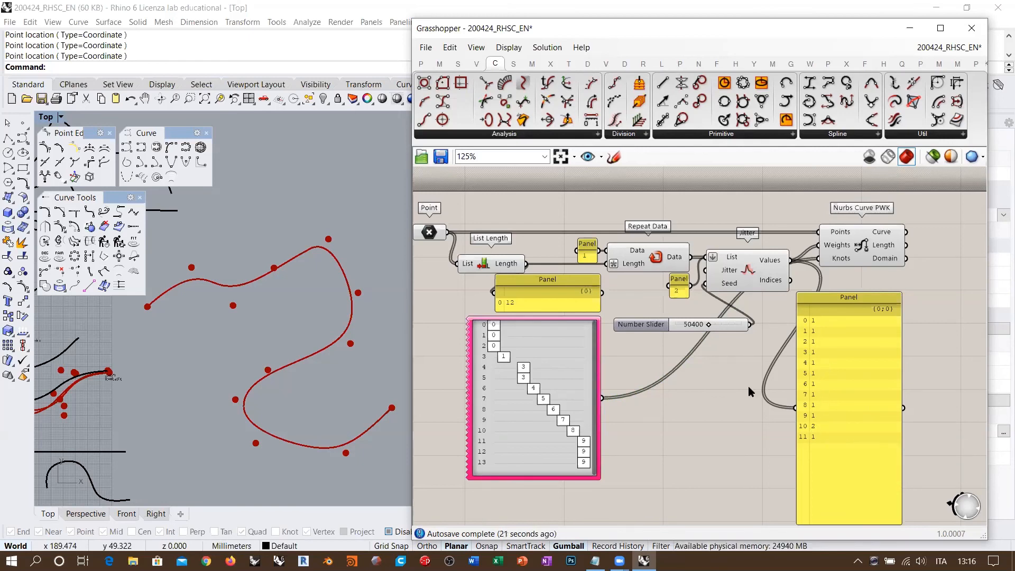
Shorten the panel listing Jitter's Values so it just fits the listed weights.
drag(940, 214, 426, 408)
scroll(719, 333, down, 2)
scroll(727, 341, down, 1)
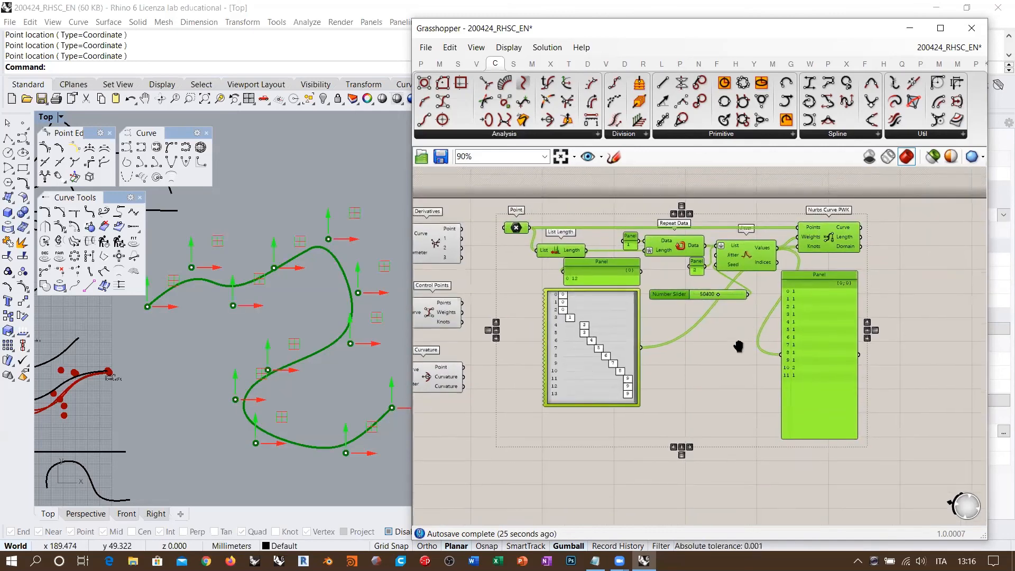
drag(802, 451, 801, 394)
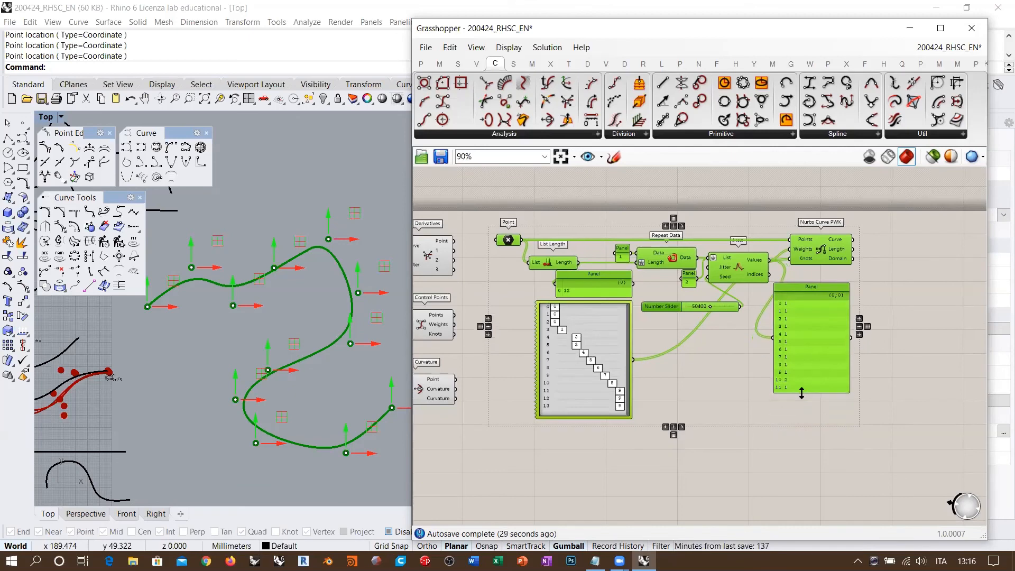
click(699, 368)
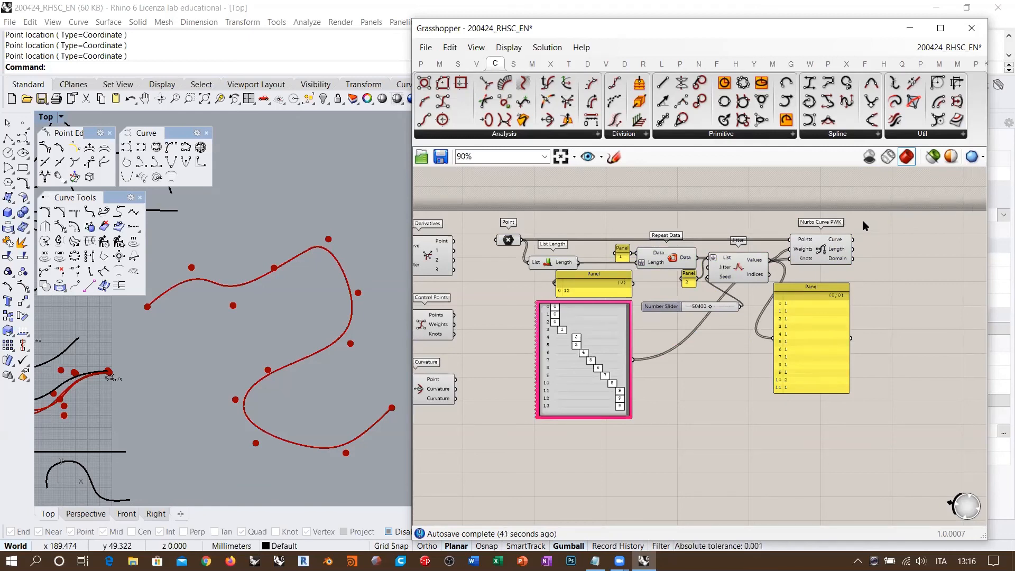
Place a Nurbs Curve component on the empty canvas below the Gene Pool.
click(838, 134)
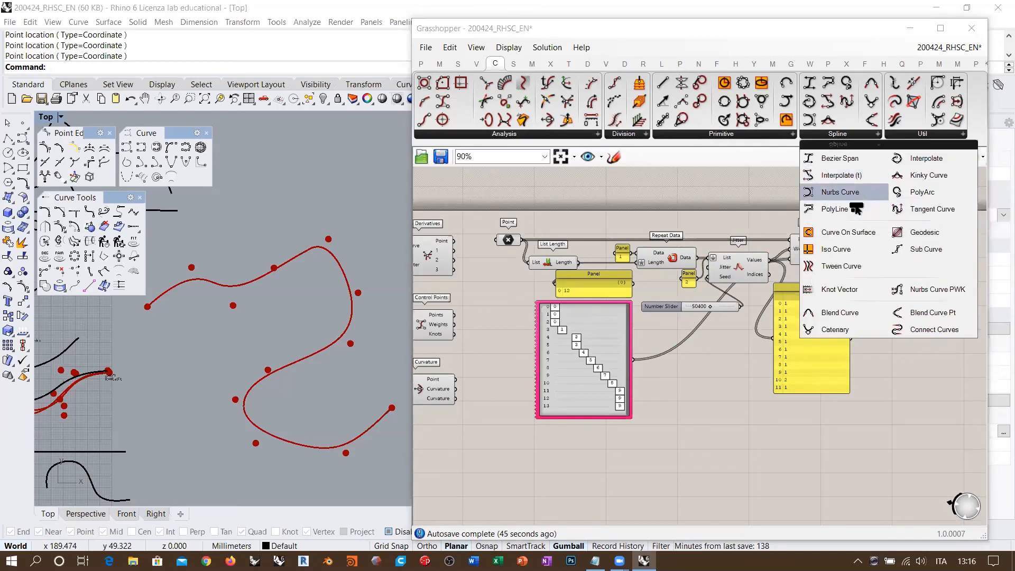
drag(839, 192, 678, 483)
right_drag(678, 482, 756, 301)
scroll(756, 301, up, 5)
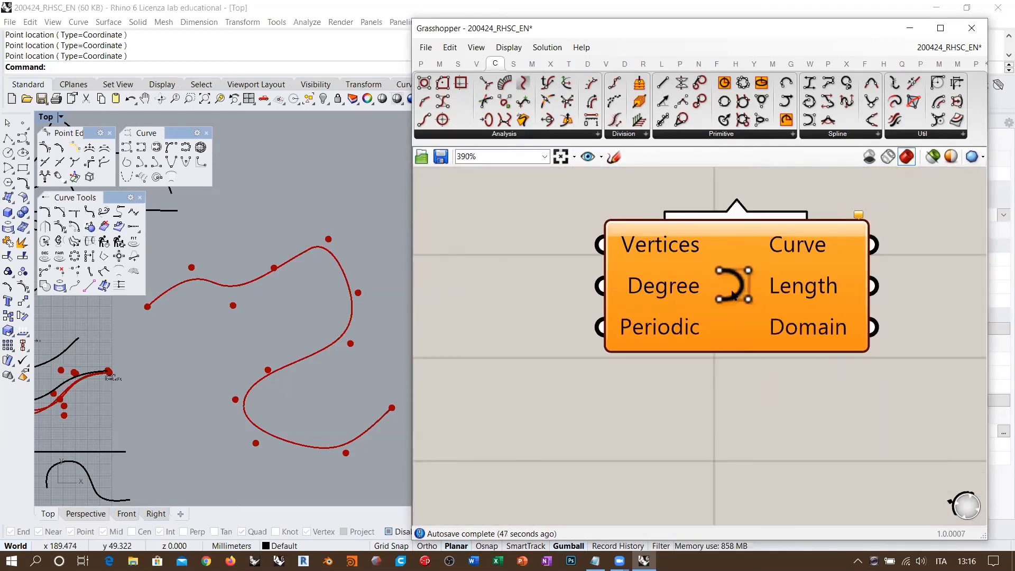
click(605, 236)
right_drag(611, 274, 685, 266)
scroll(734, 292, down, 5)
scroll(713, 310, up, 4)
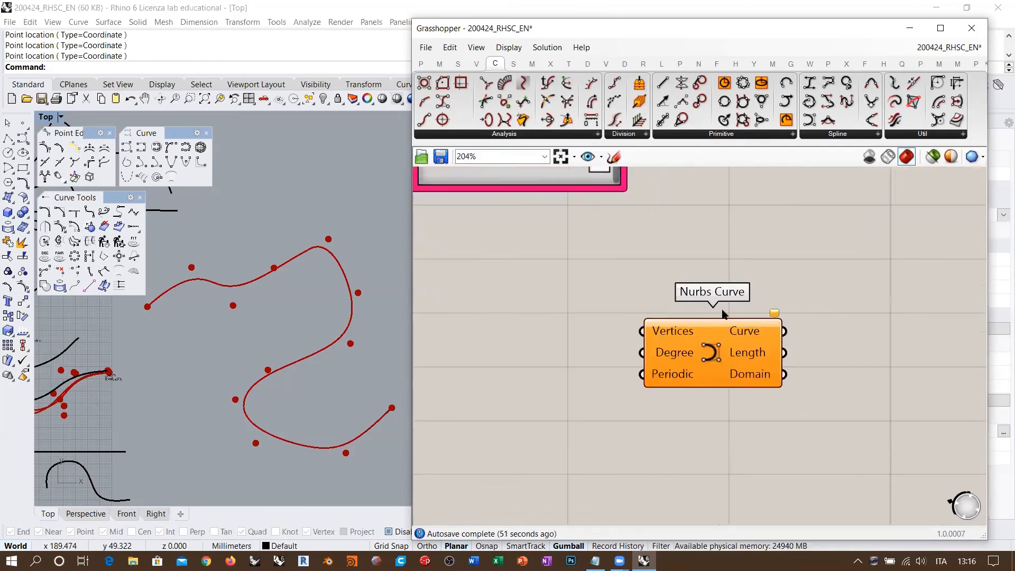
drag(709, 364, 701, 342)
click(716, 379)
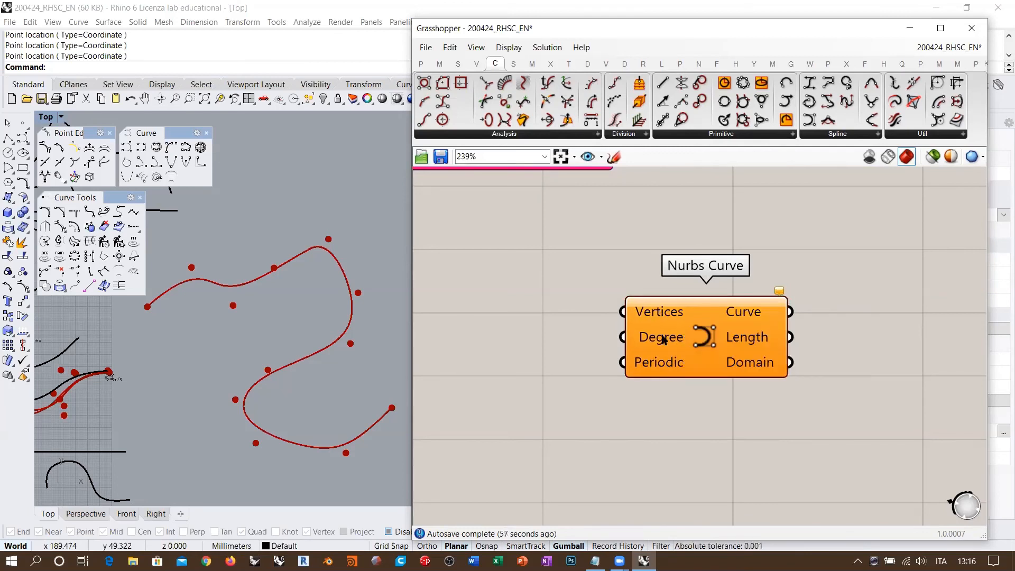
Compare the Vertices, Degree and Periodic inputs of Nurbs Curve with the Points, Weights and Knots inputs of Nurbs Curve PWK.
mouse_move(664, 341)
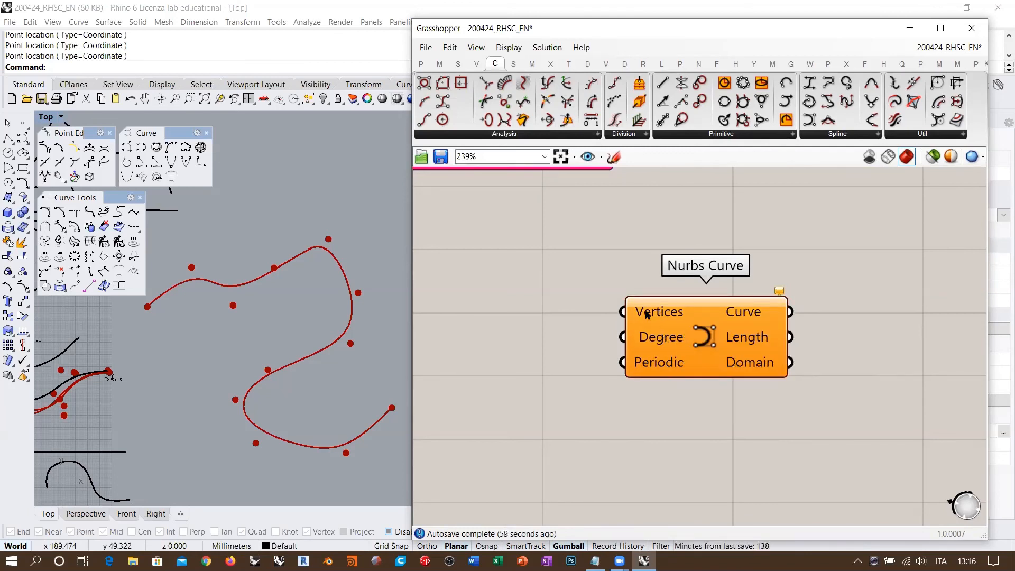
mouse_move(655, 316)
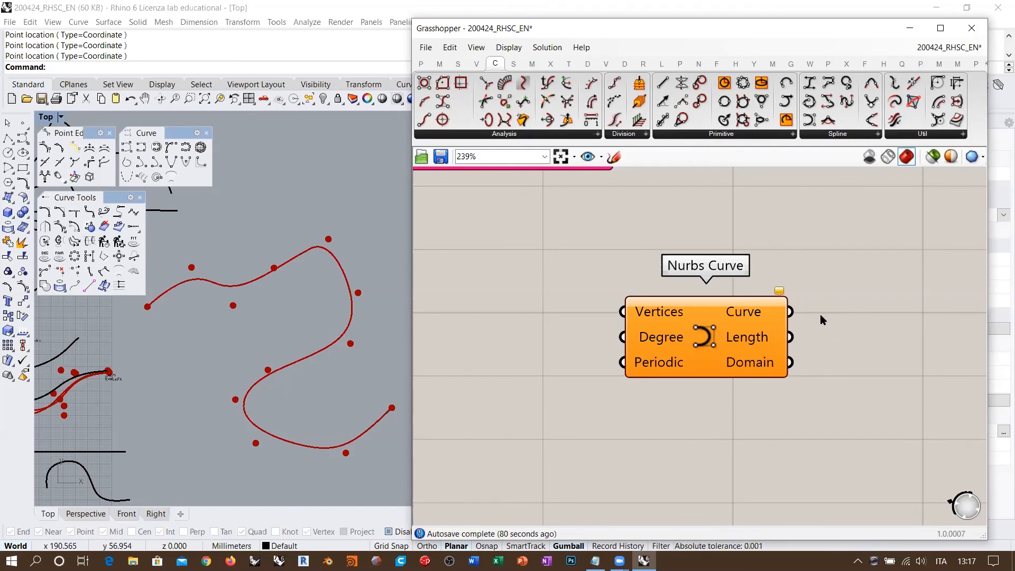
scroll(650, 370, down, 5)
right_drag(691, 238, 617, 379)
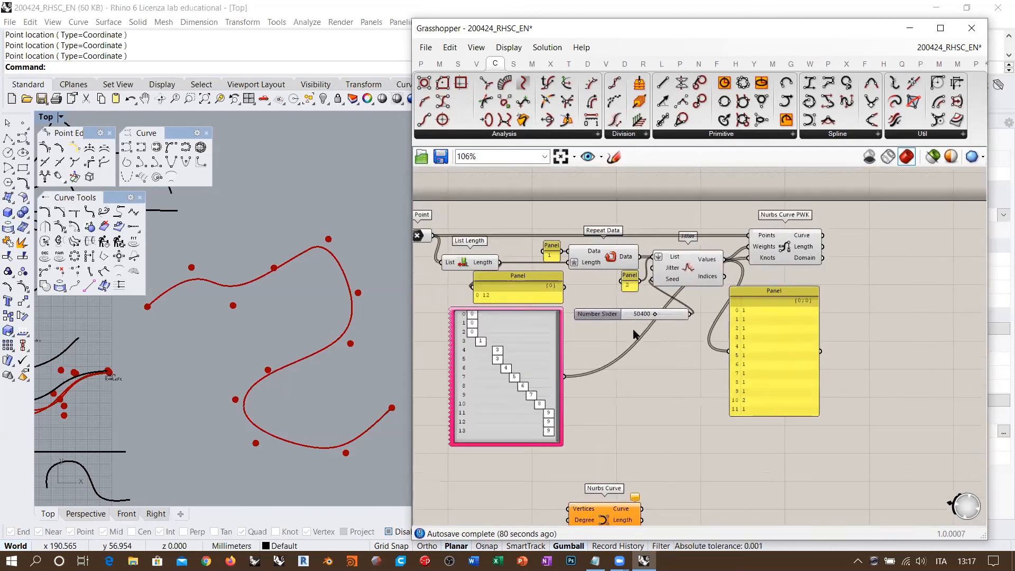
right_drag(769, 244, 734, 307)
scroll(735, 310, up, 5)
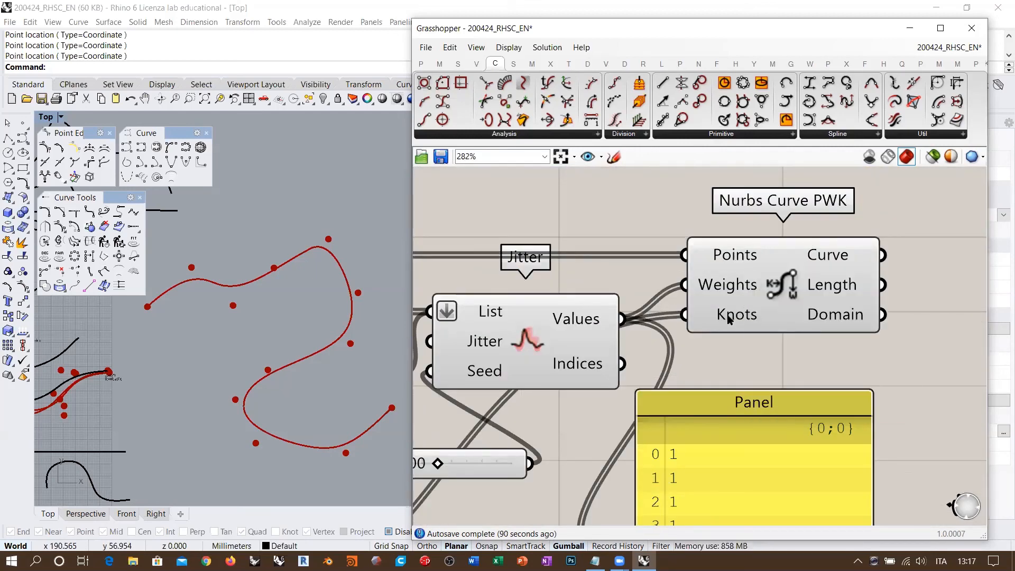
mouse_move(739, 317)
scroll(876, 204, down, 5)
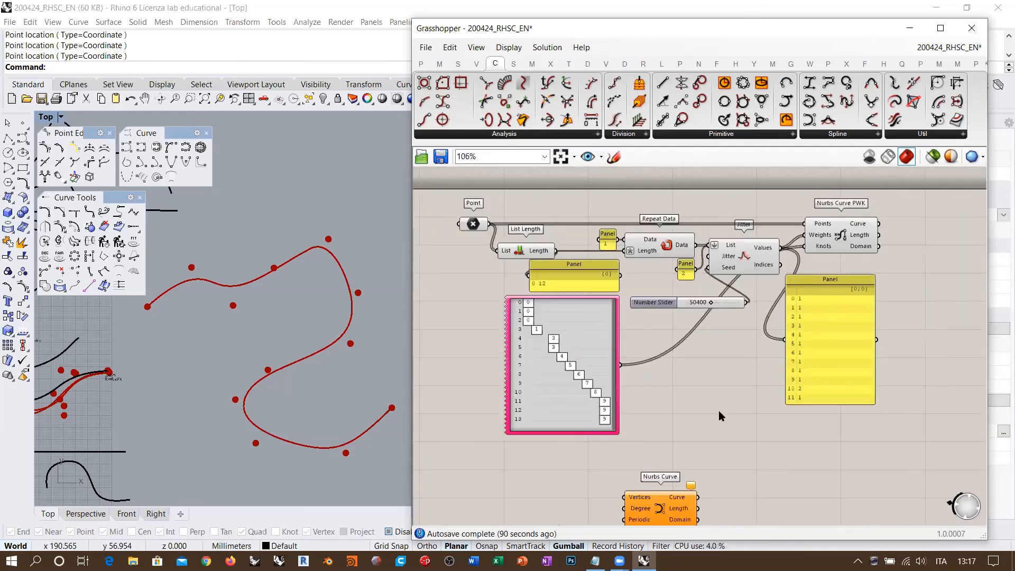
Delete the Nurbs Curve component below the Gene Pool.
right_drag(719, 410, 686, 337)
drag(641, 438, 659, 434)
key(Delete)
right_drag(711, 292, 740, 369)
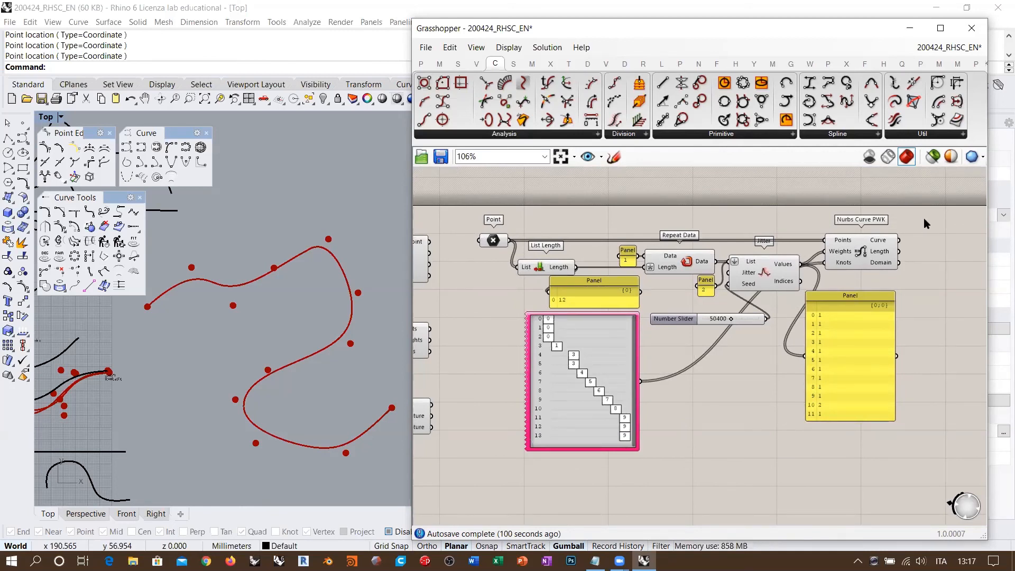
Tighten the layout by shifting Repeat Data with its neighbouring panels, List Length and Point closer to Jitter.
drag(708, 225, 682, 277)
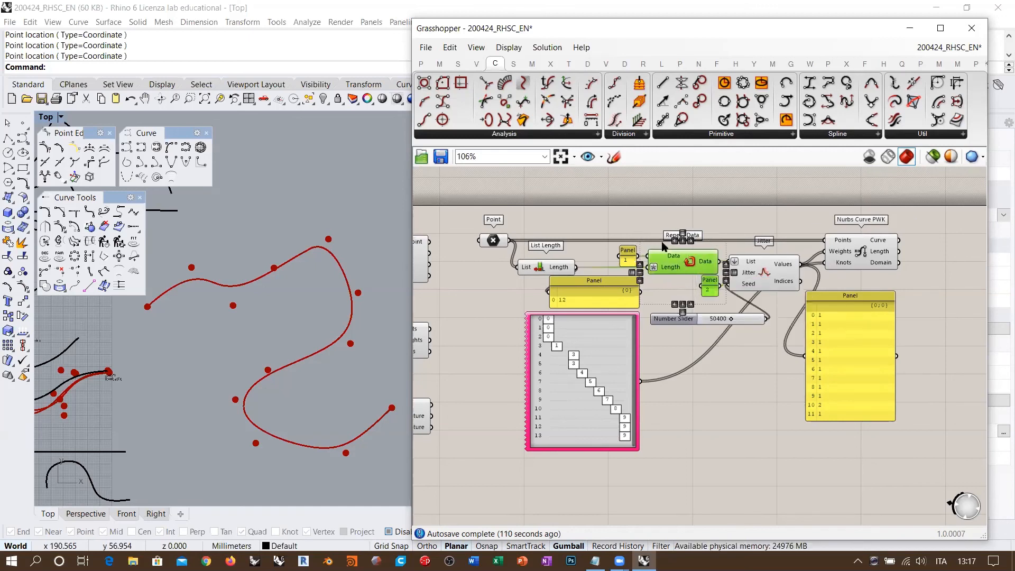
drag(631, 203, 611, 316)
click(589, 237)
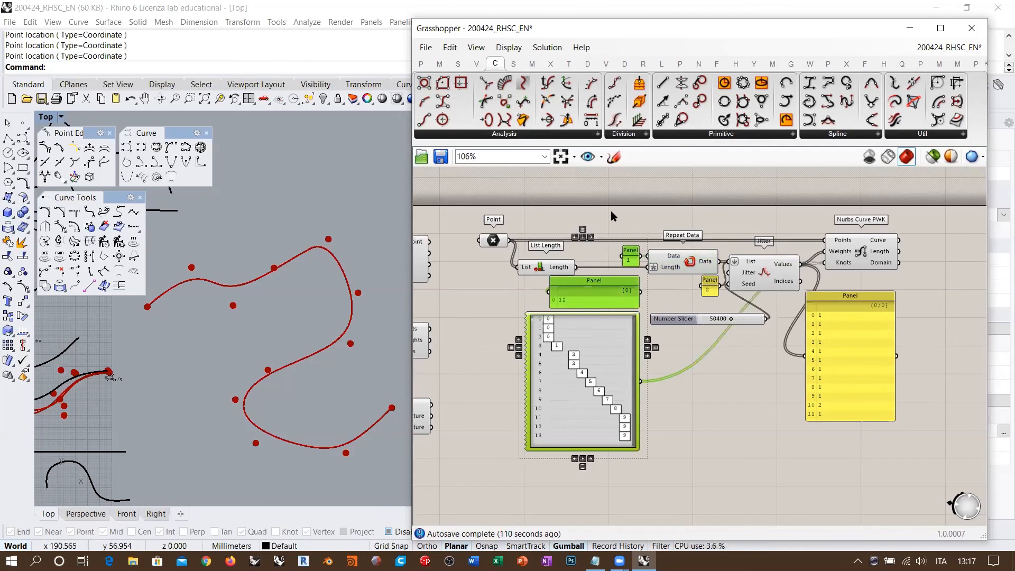
click(613, 210)
drag(550, 269, 585, 271)
drag(493, 240, 526, 241)
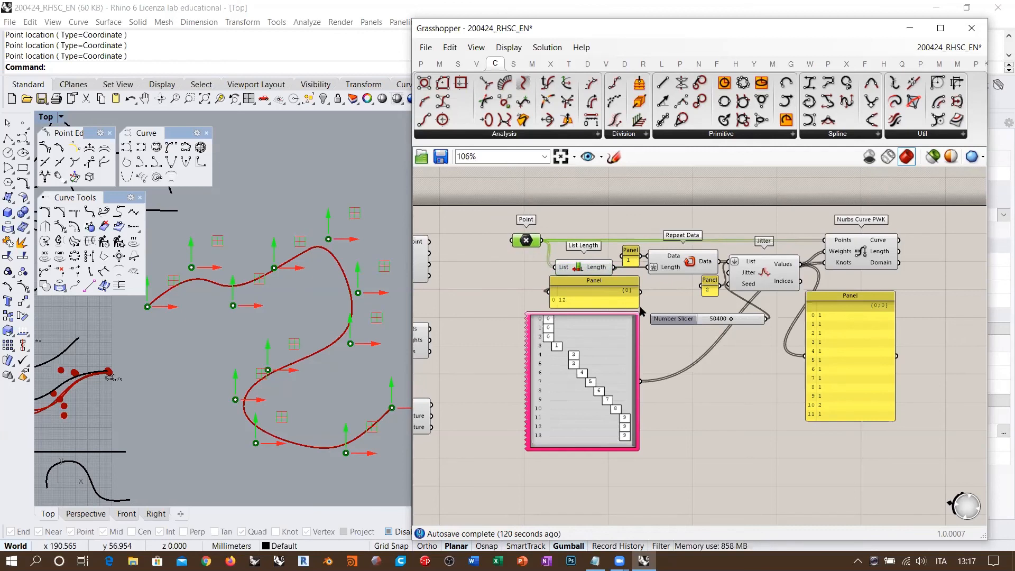
Narrow the panel showing the list length so it fits directly beneath the List Length component.
drag(634, 301, 593, 294)
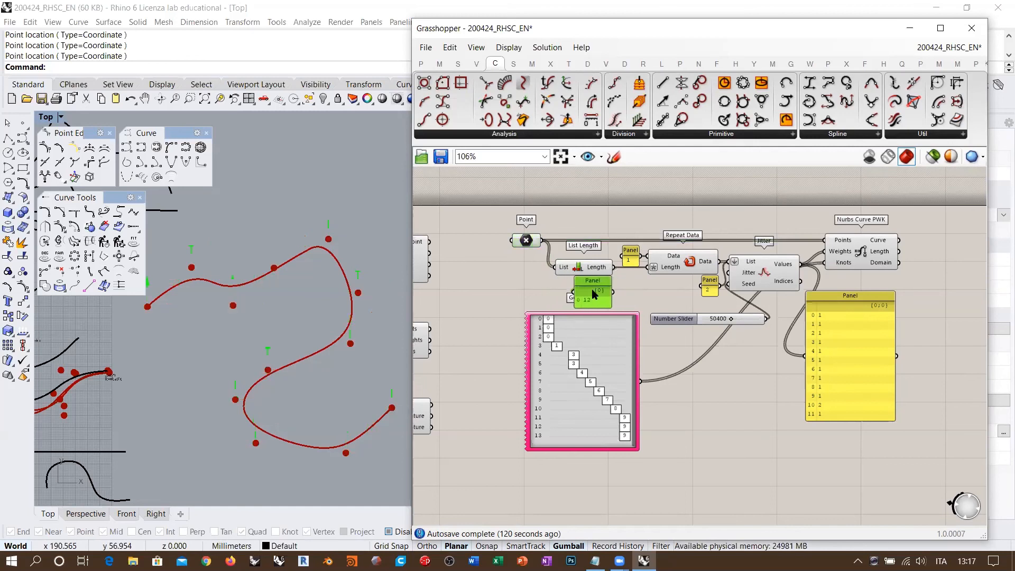
click(629, 286)
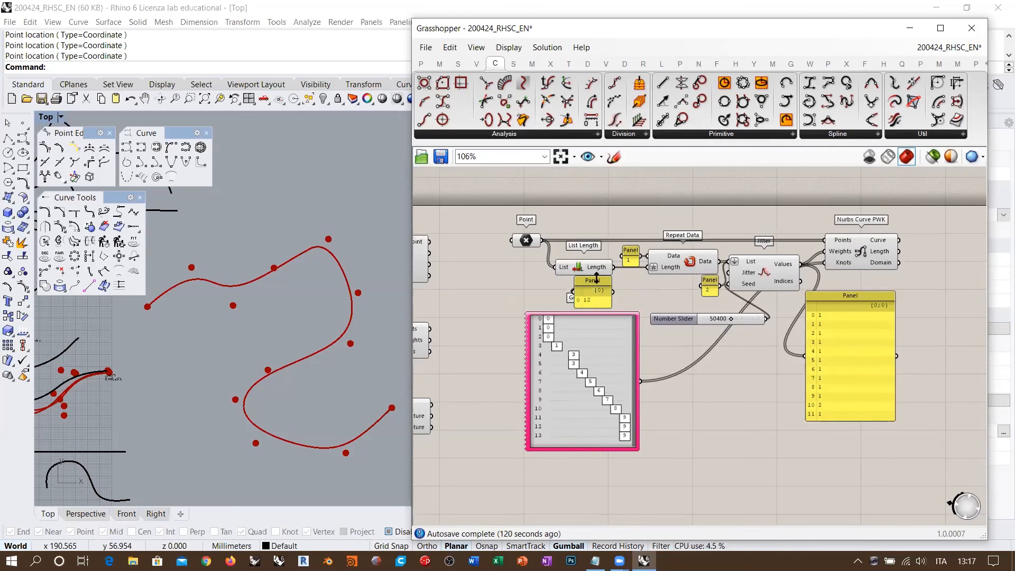
scroll(598, 280, up, 5)
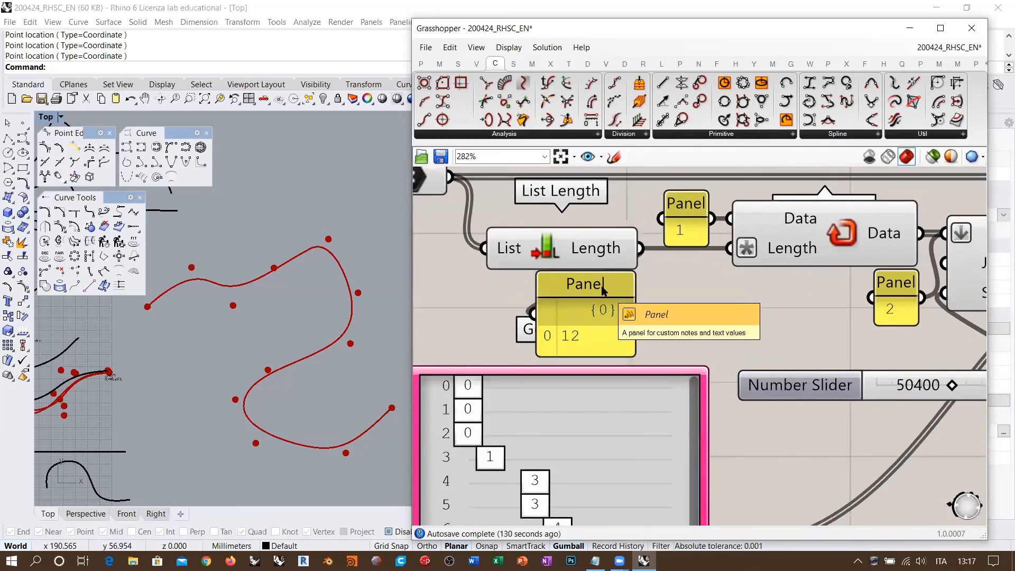
scroll(600, 269, down, 5)
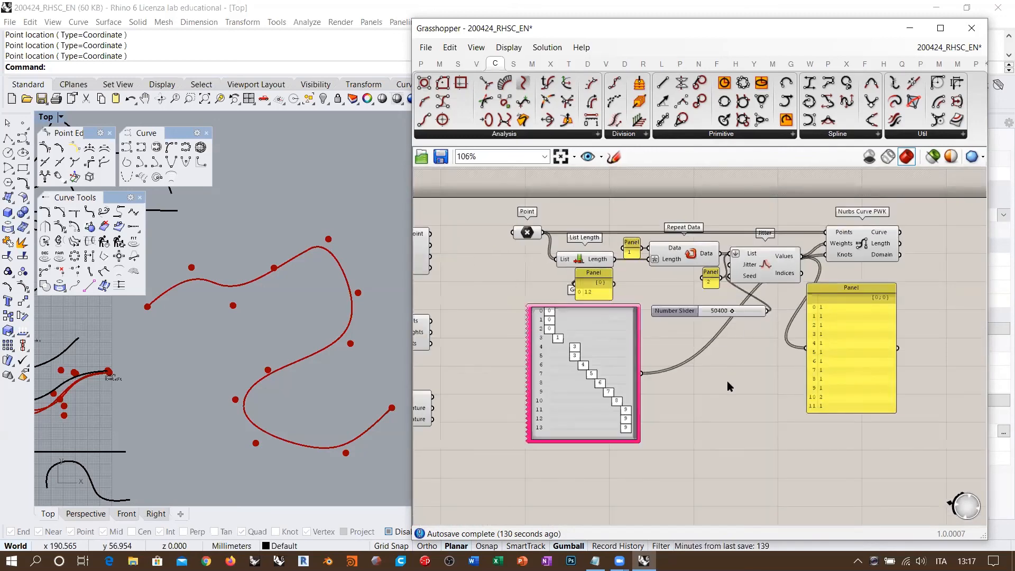
right_drag(727, 378, 681, 366)
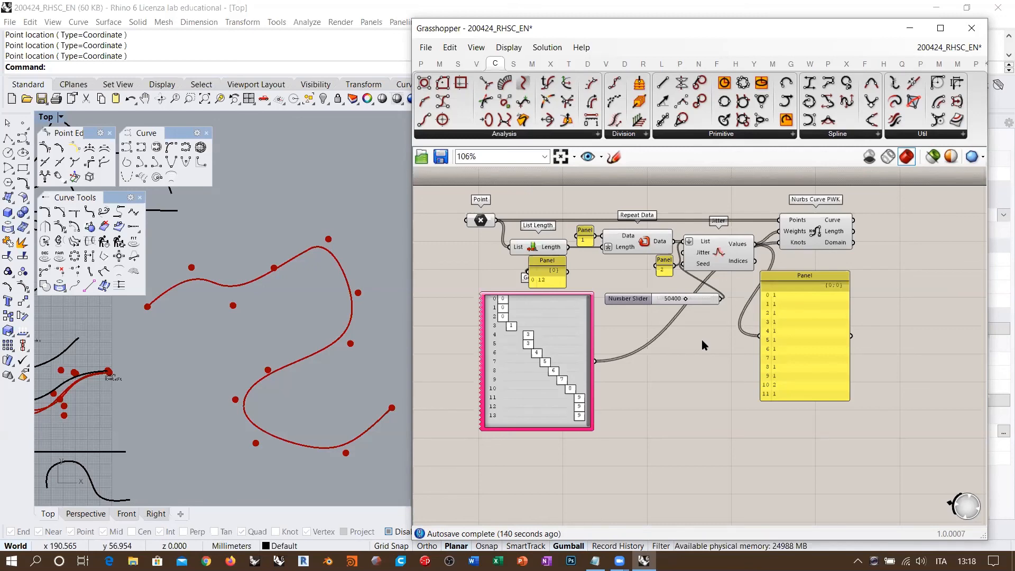
Start a canvas sketch in the empty area below the definition and draw a straight coil spring with double arrows at both ends.
right_drag(682, 454, 729, 362)
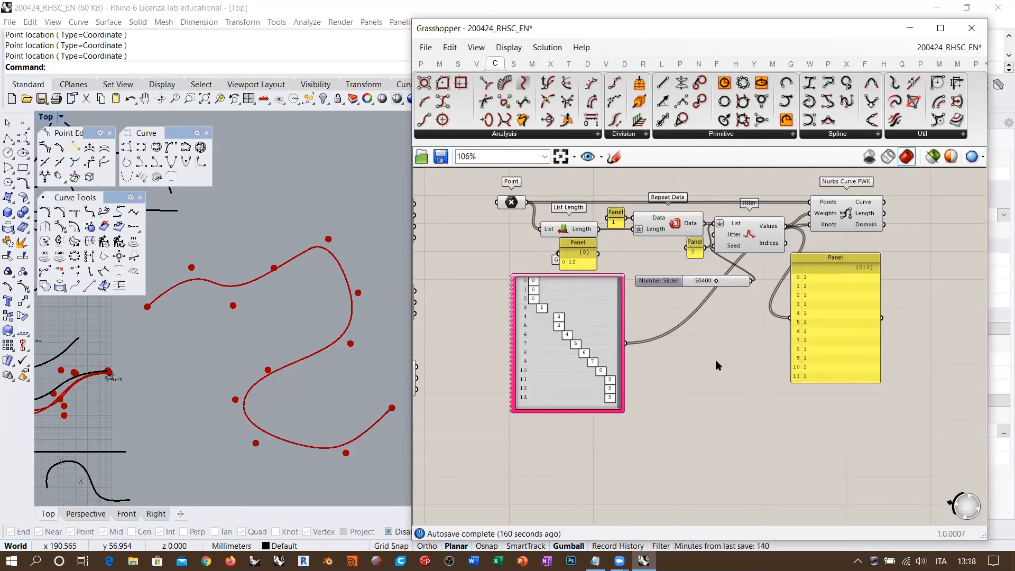
right_drag(719, 340, 683, 207)
right_drag(670, 299, 627, 173)
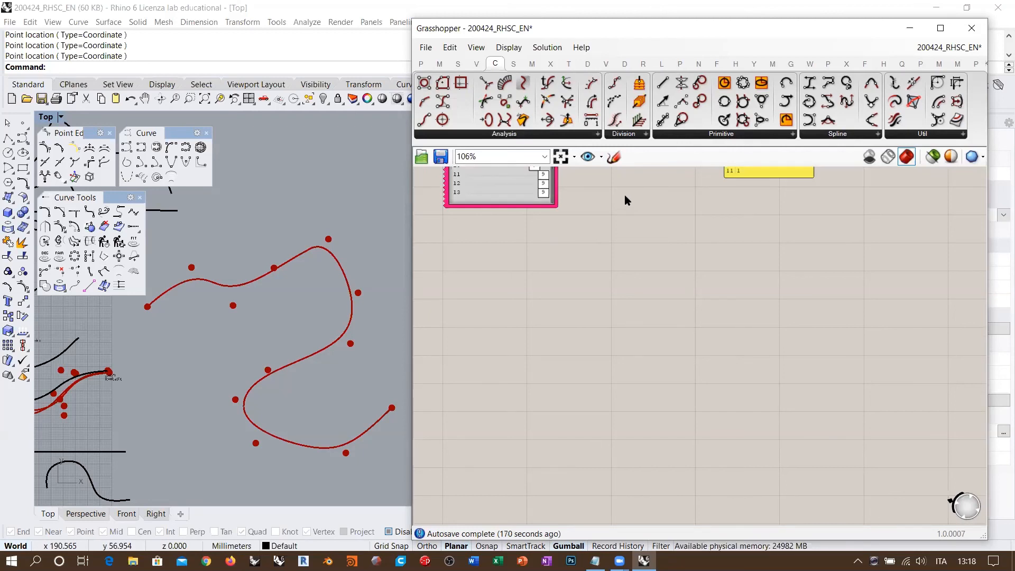
click(614, 157)
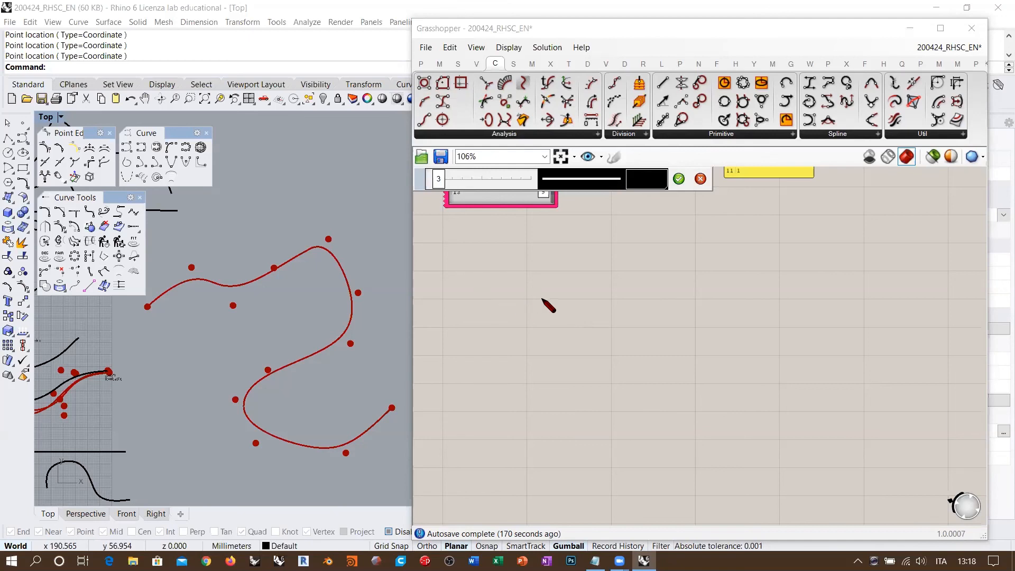
mouse_move(521, 277)
mouse_down()
mouse_move(544, 279)
mouse_move(572, 316)
mouse_up()
mouse_move(587, 281)
mouse_down()
mouse_move(611, 331)
mouse_move(659, 338)
mouse_move(713, 296)
mouse_move(778, 305)
mouse_move(801, 346)
mouse_move(857, 346)
mouse_up()
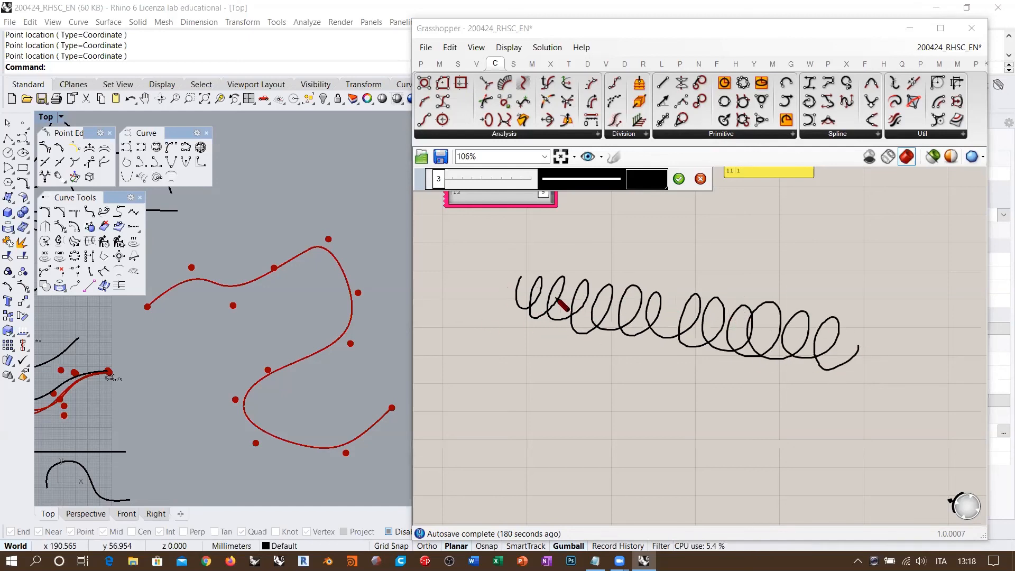
mouse_move(562, 297)
mouse_down()
mouse_move(476, 276)
mouse_move(554, 304)
mouse_up()
drag(554, 294, 571, 302)
drag(806, 340, 896, 362)
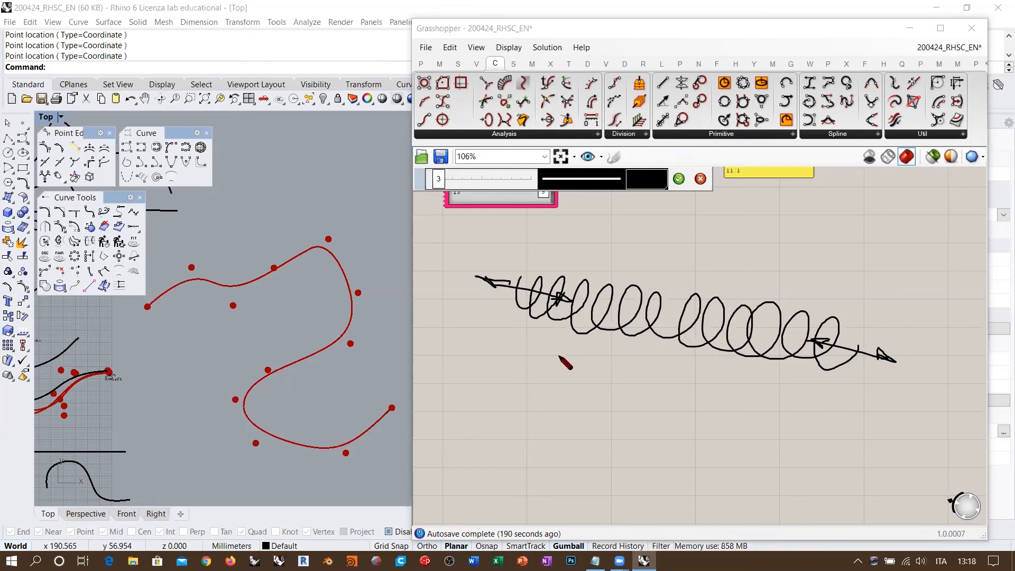
Sketch a second coil below the first that bends downward, and add a dashed centreline along it.
mouse_move(513, 361)
mouse_down()
mouse_move(628, 350)
mouse_move(689, 373)
mouse_move(742, 416)
mouse_move(796, 429)
mouse_move(788, 498)
mouse_up()
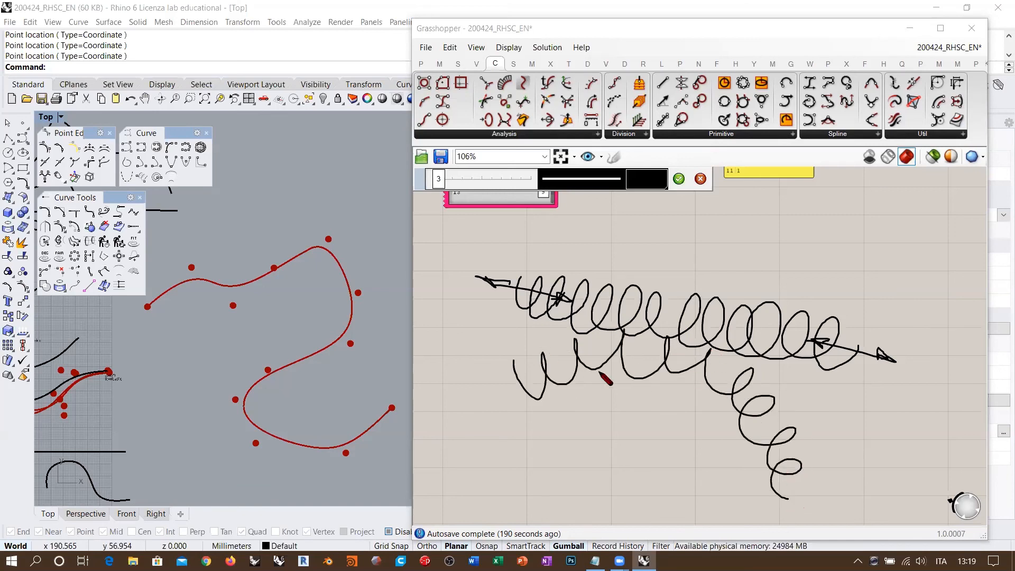
drag(488, 400, 510, 382)
drag(524, 373, 619, 351)
drag(645, 352, 694, 361)
drag(717, 373, 749, 399)
drag(765, 420, 786, 464)
drag(788, 475, 793, 499)
Draw a dashed centreline through the straight coil and overdraw it with a long solid axis line.
drag(570, 302, 603, 306)
drag(632, 315, 660, 319)
drag(703, 328, 738, 332)
drag(772, 338, 801, 341)
drag(846, 349, 866, 351)
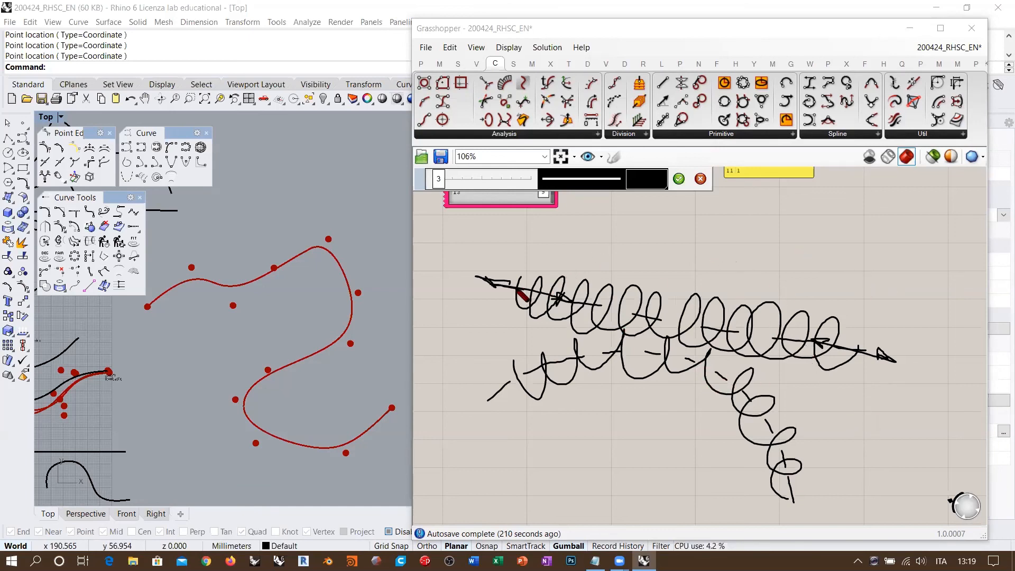
drag(445, 274, 927, 371)
drag(697, 327, 476, 283)
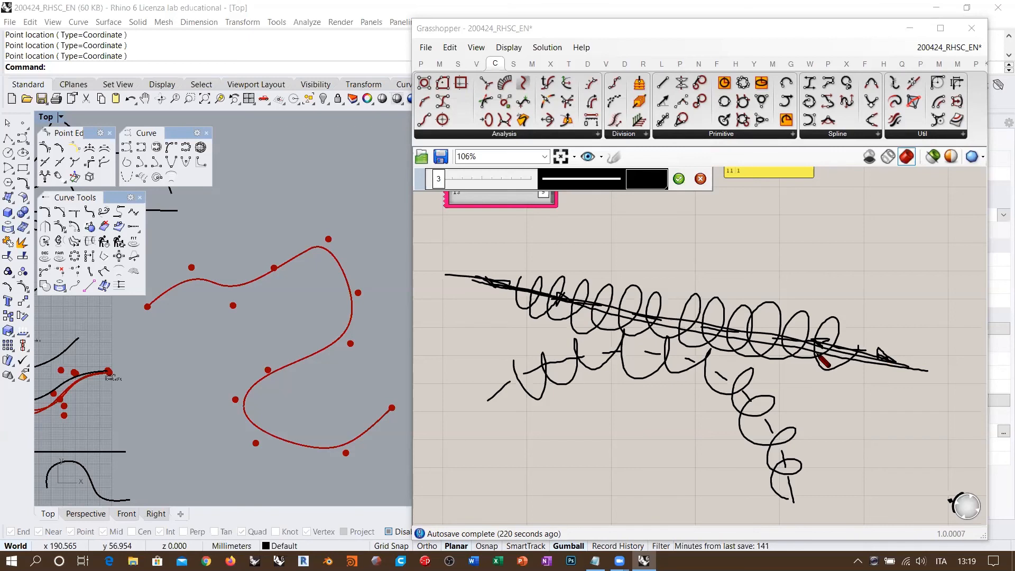
Sketch a short straight segment with end ticks and a stepped curve above the coils, and discard the whole sketch.
drag(687, 255, 776, 250)
drag(687, 252, 688, 259)
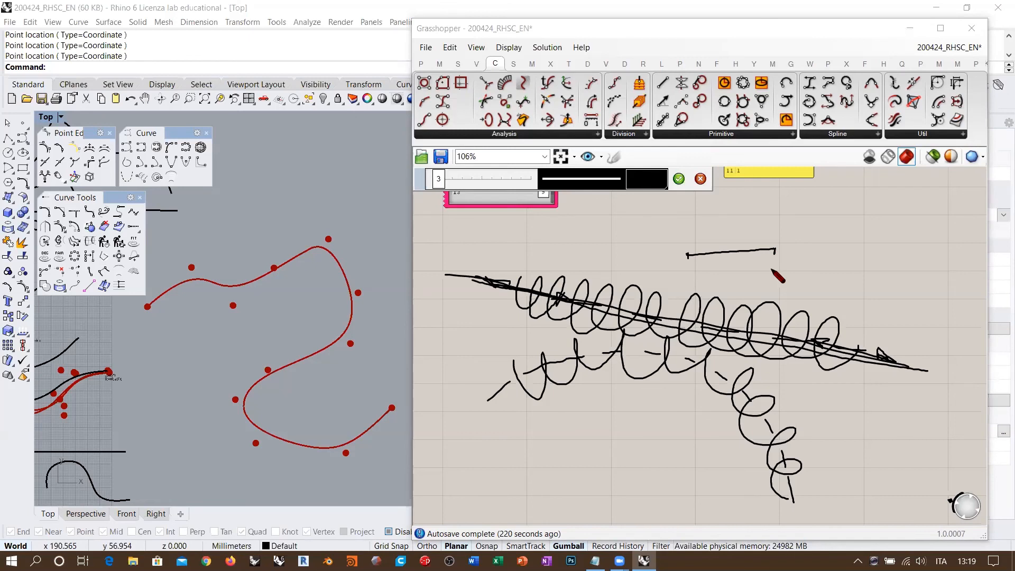
drag(687, 255, 775, 250)
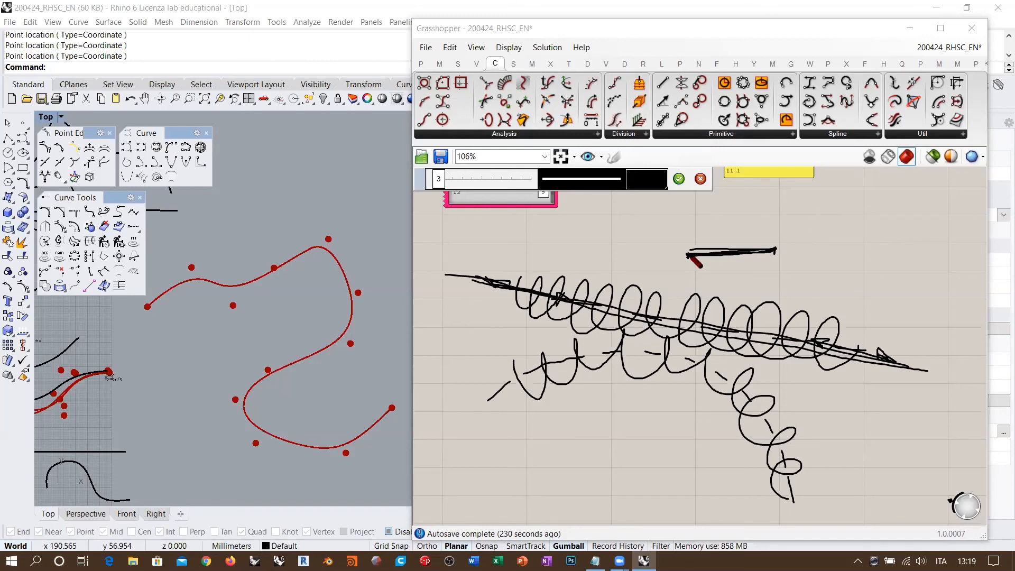
mouse_move(751, 215)
mouse_down()
mouse_move(881, 274)
mouse_move(939, 322)
mouse_up()
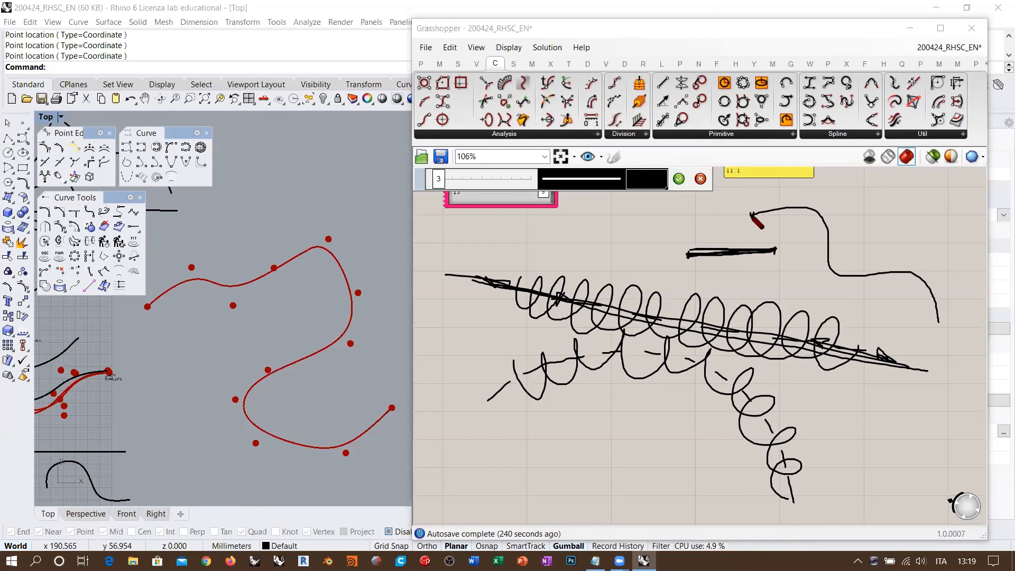
mouse_move(826, 228)
mouse_down()
mouse_move(839, 272)
mouse_move(905, 274)
mouse_move(941, 320)
mouse_up()
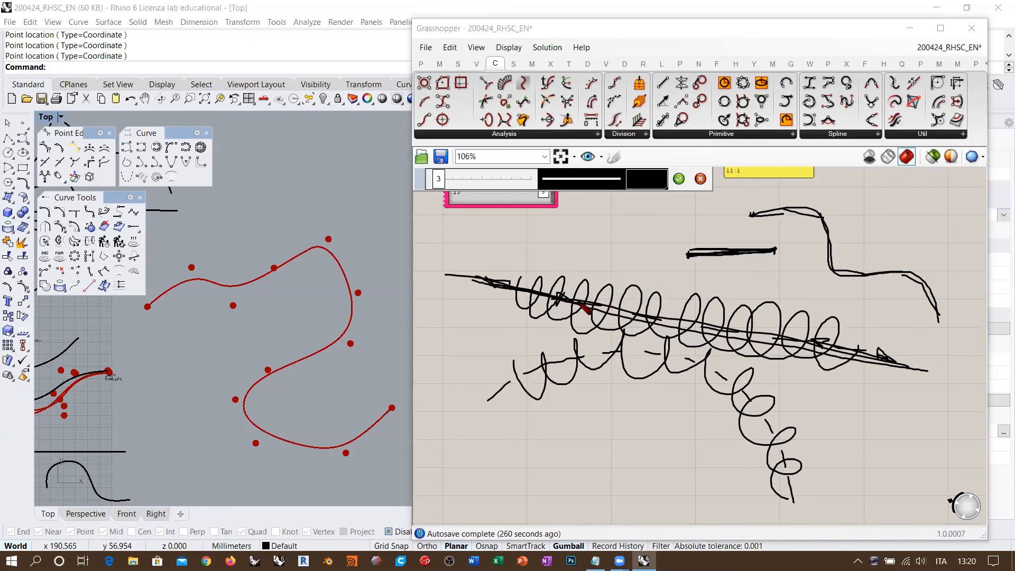
click(700, 180)
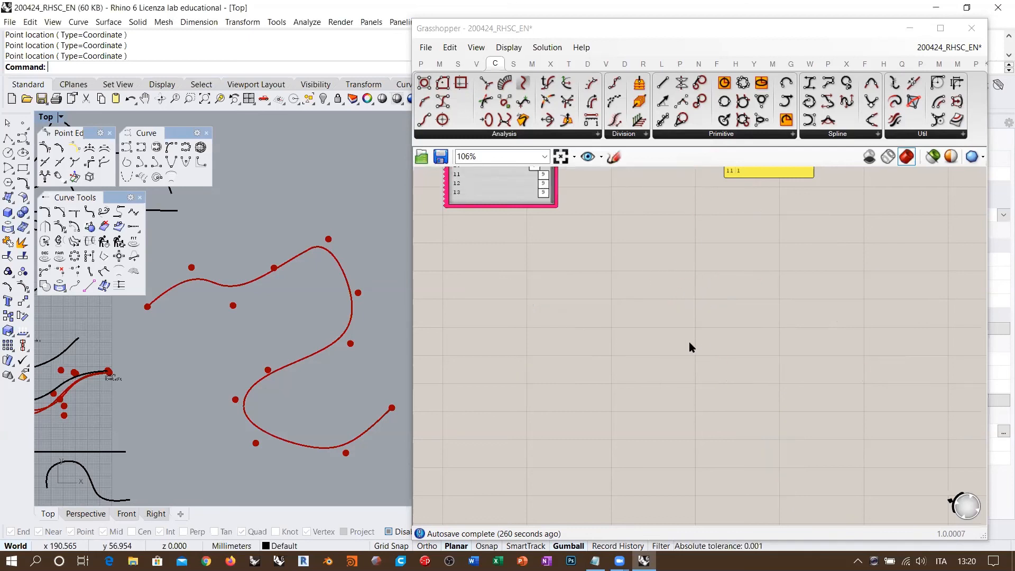
Select the entire definition from the Point parameter to Nurbs Curve PWK, including the panels, slider and Gene Pool.
scroll(683, 339, down, 3)
scroll(734, 341, up, 3)
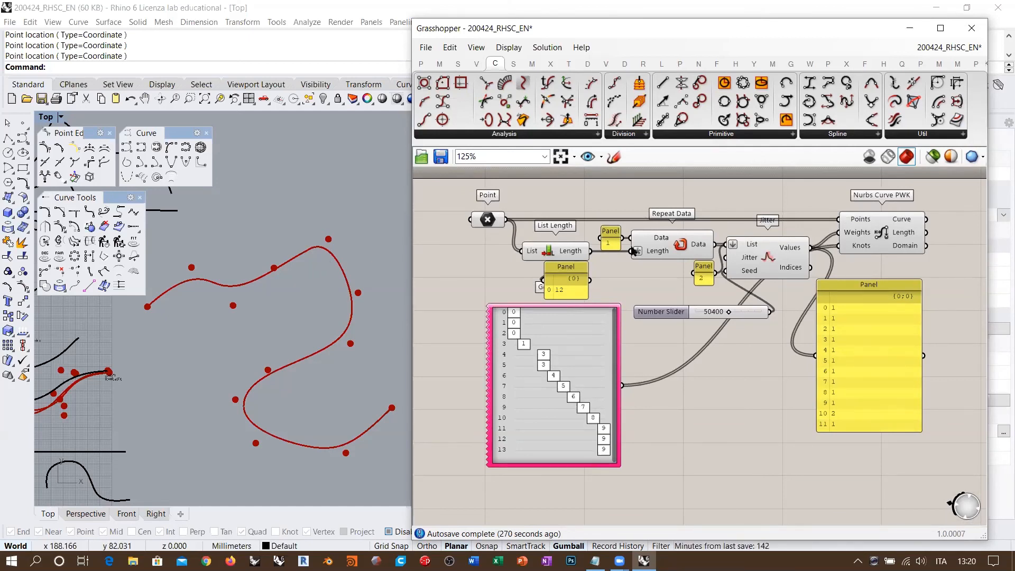
drag(948, 190, 451, 486)
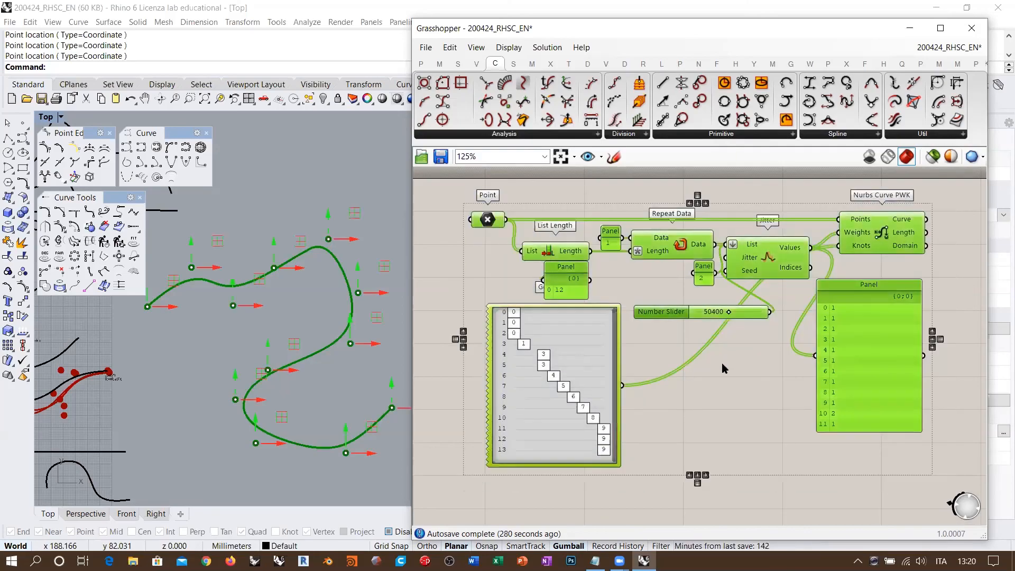